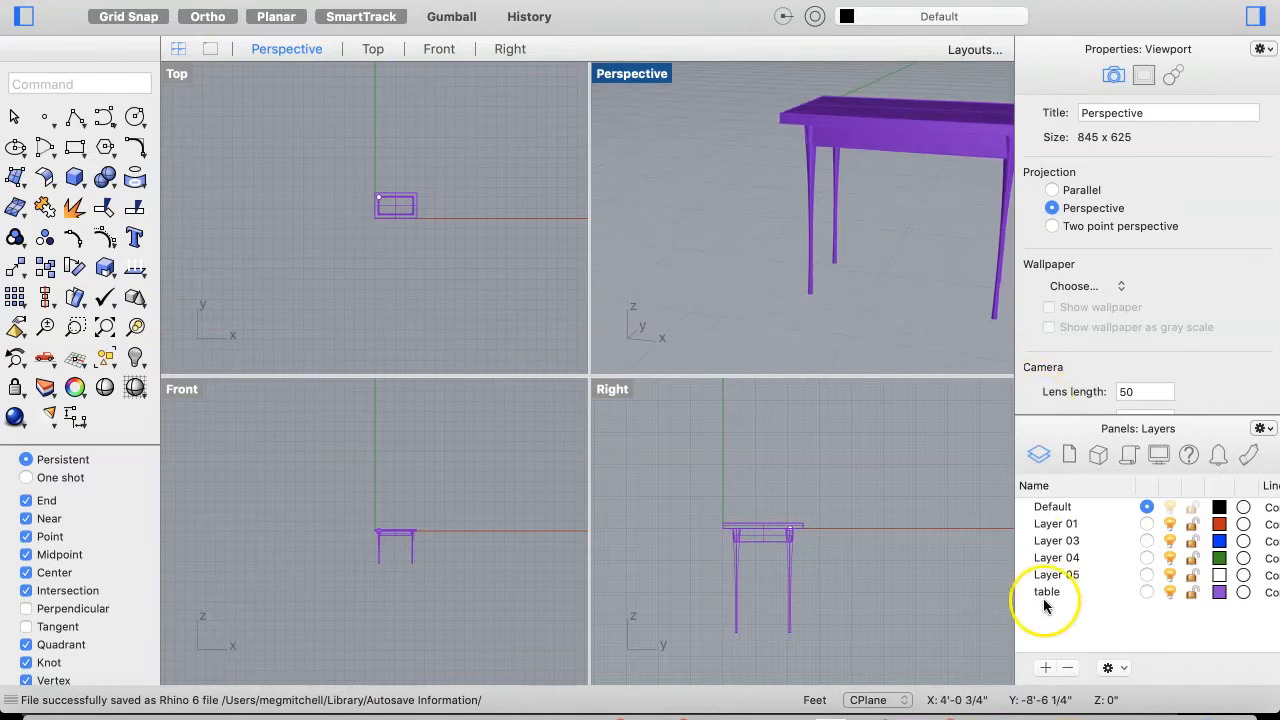
Toggle the visibility of the table layer off and on, and leave the layer hidden
{"action": "left_click", "coordinate": [1170, 592]}
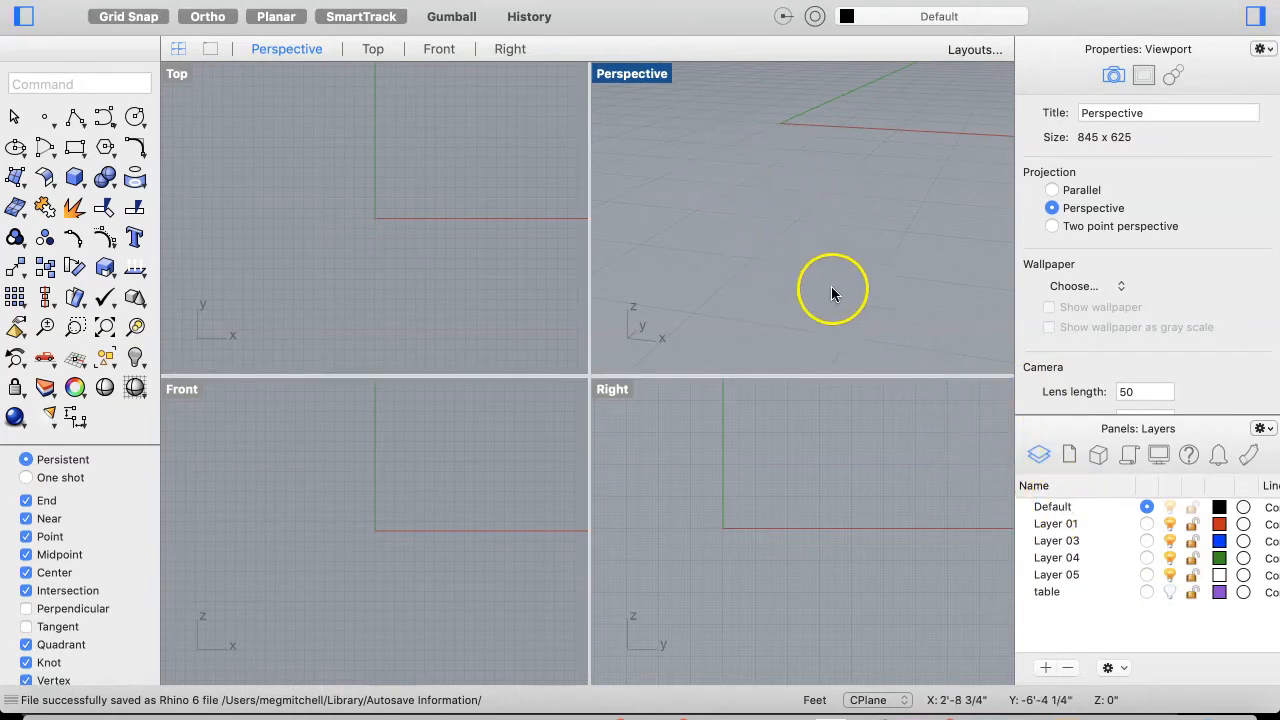
{"action": "left_click", "coordinate": [1167, 594]}
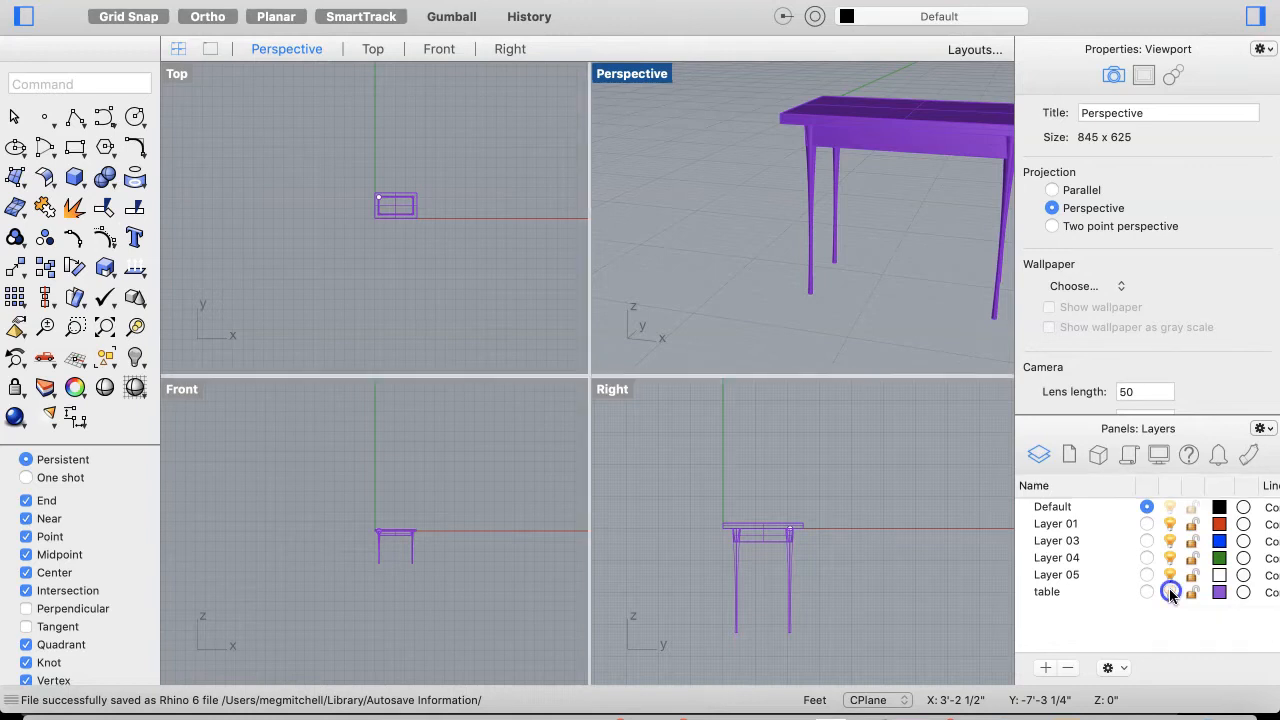
{"action": "left_click", "coordinate": [1170, 592]}
{"action": "left_click", "coordinate": [830, 525]}
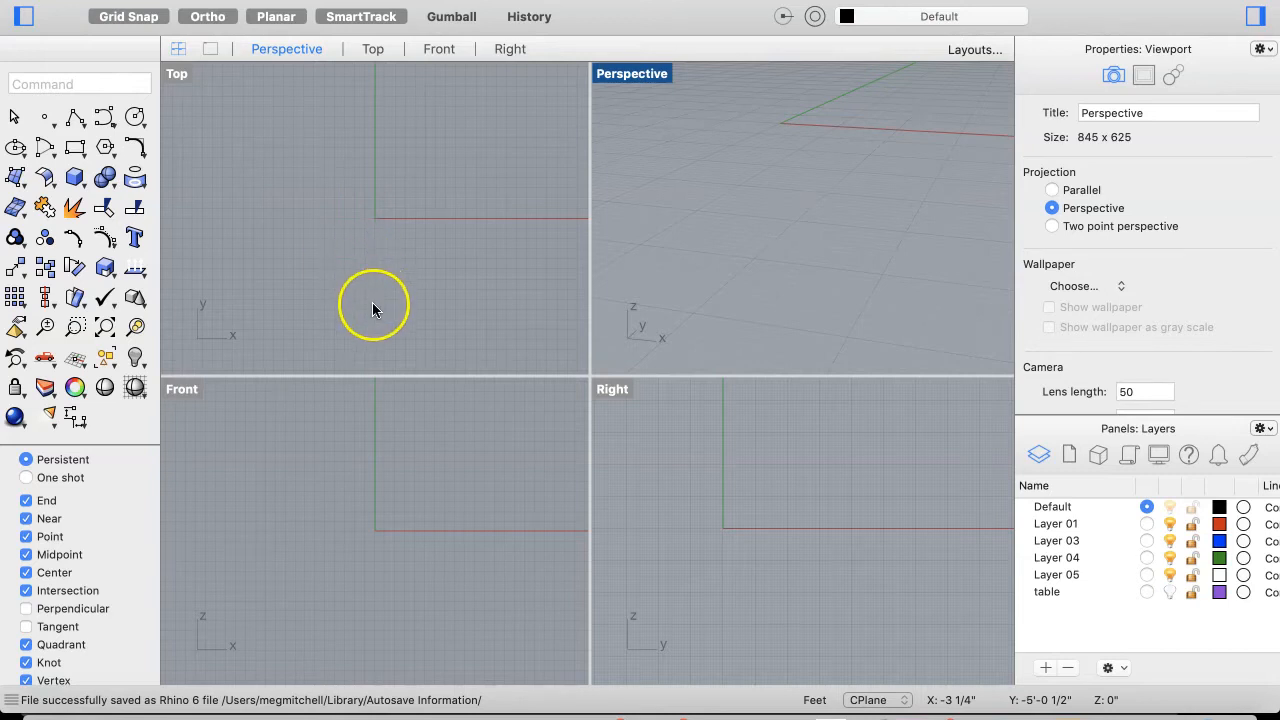
Enlarge the Front viewport by resizing the four-view layout, and make the table layer visible
{"action": "left_click_drag", "start_coordinate": [590, 310], "coordinate": [666, 466]}
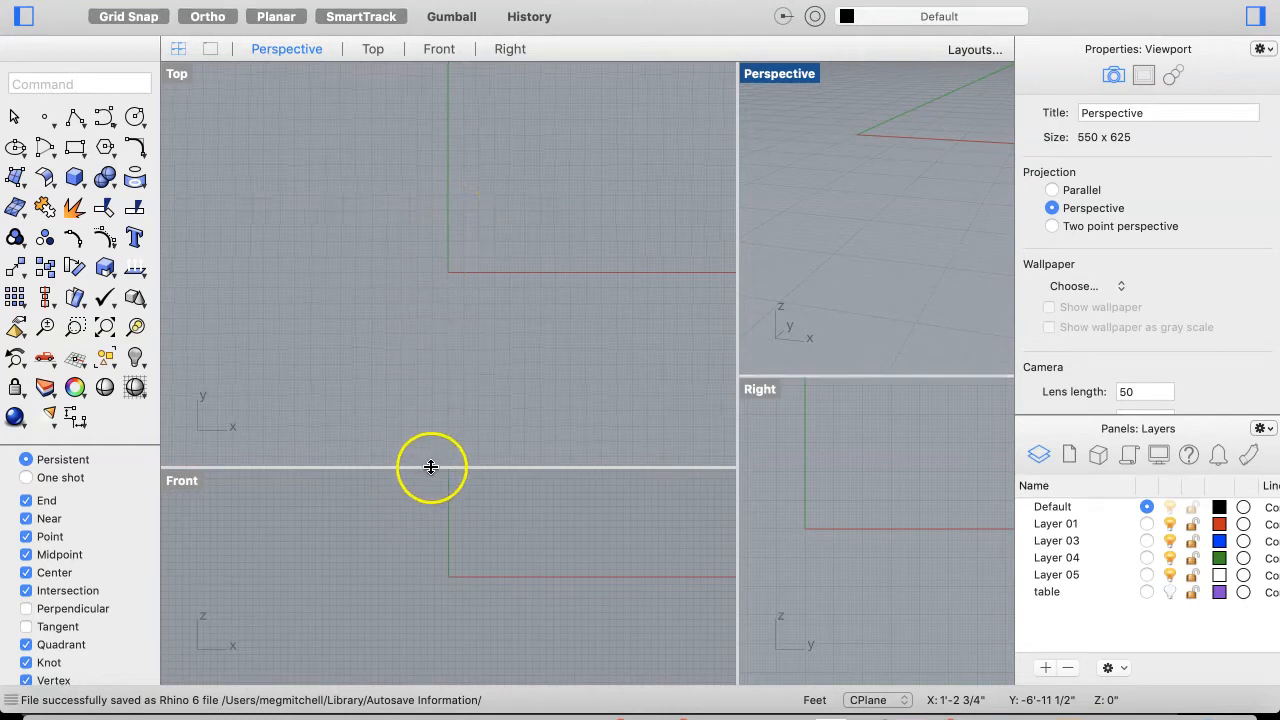
{"action": "left_click_drag", "start_coordinate": [435, 467], "coordinate": [459, 240]}
{"action": "scroll", "coordinate": [472, 432], "scroll_direction": "up", "scroll_amount": 10}
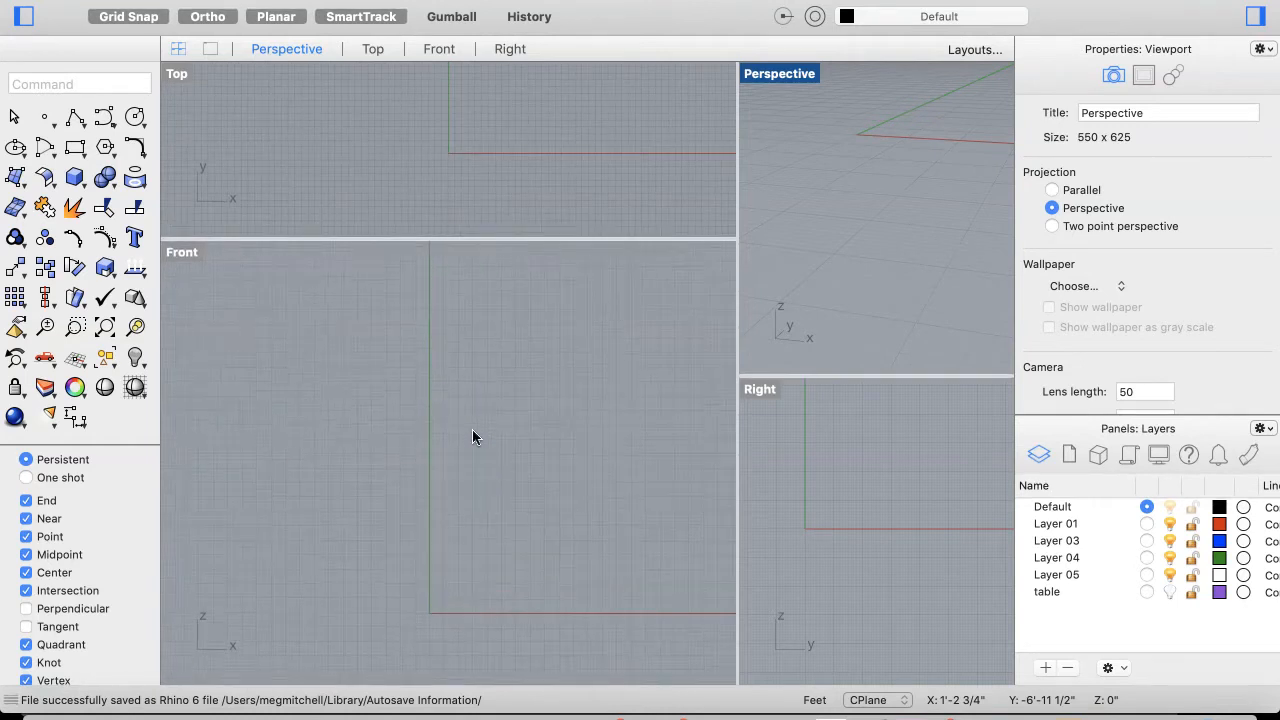
{"action": "left_click", "coordinate": [1171, 592]}
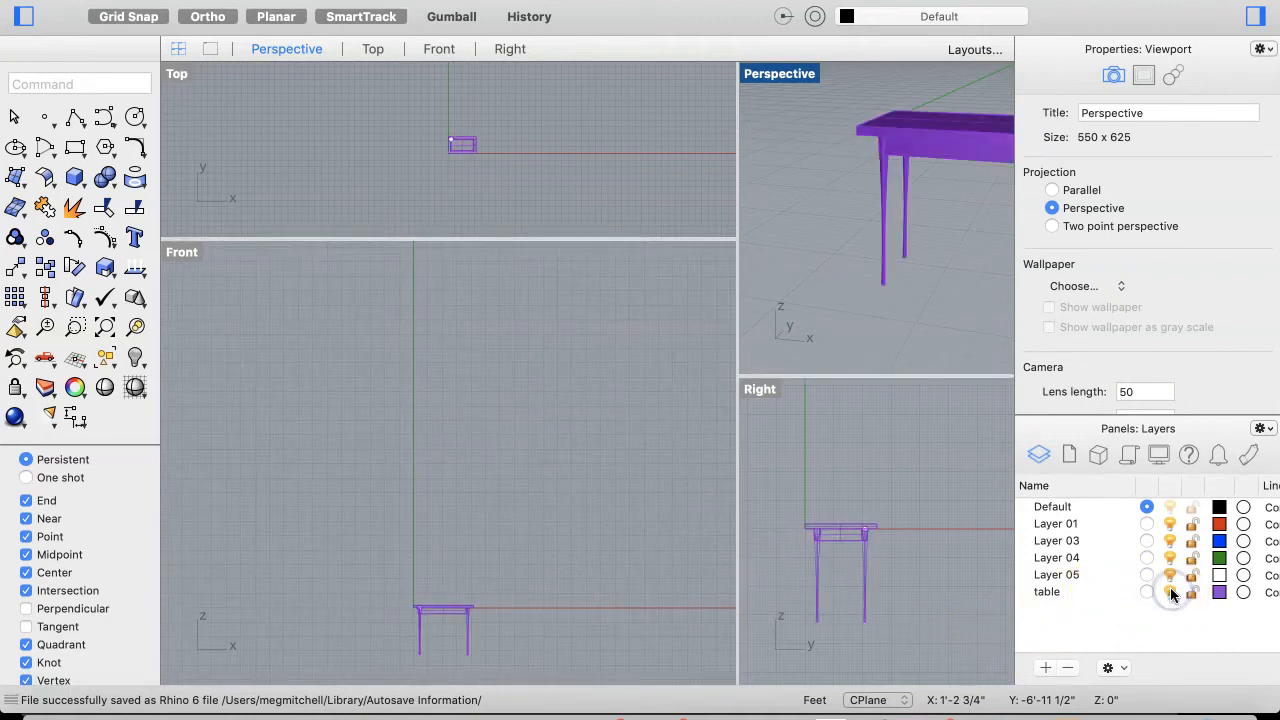
{"action": "scroll", "coordinate": [435, 613], "scroll_direction": "down", "scroll_amount": 4}
{"action": "scroll", "coordinate": [436, 612], "scroll_direction": "up", "scroll_amount": 1}
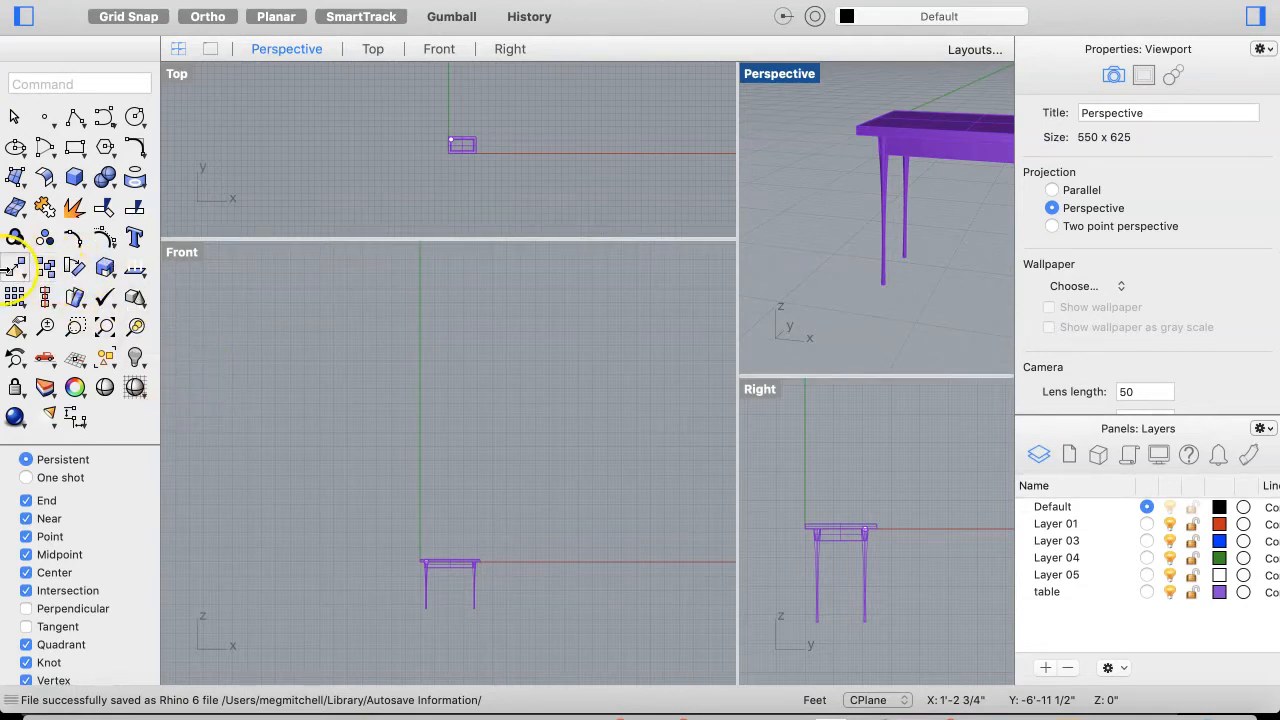
Move the whole table straight up in the Front view so its legs stand on the red horizontal axis
{"action": "left_click", "coordinate": [16, 266]}
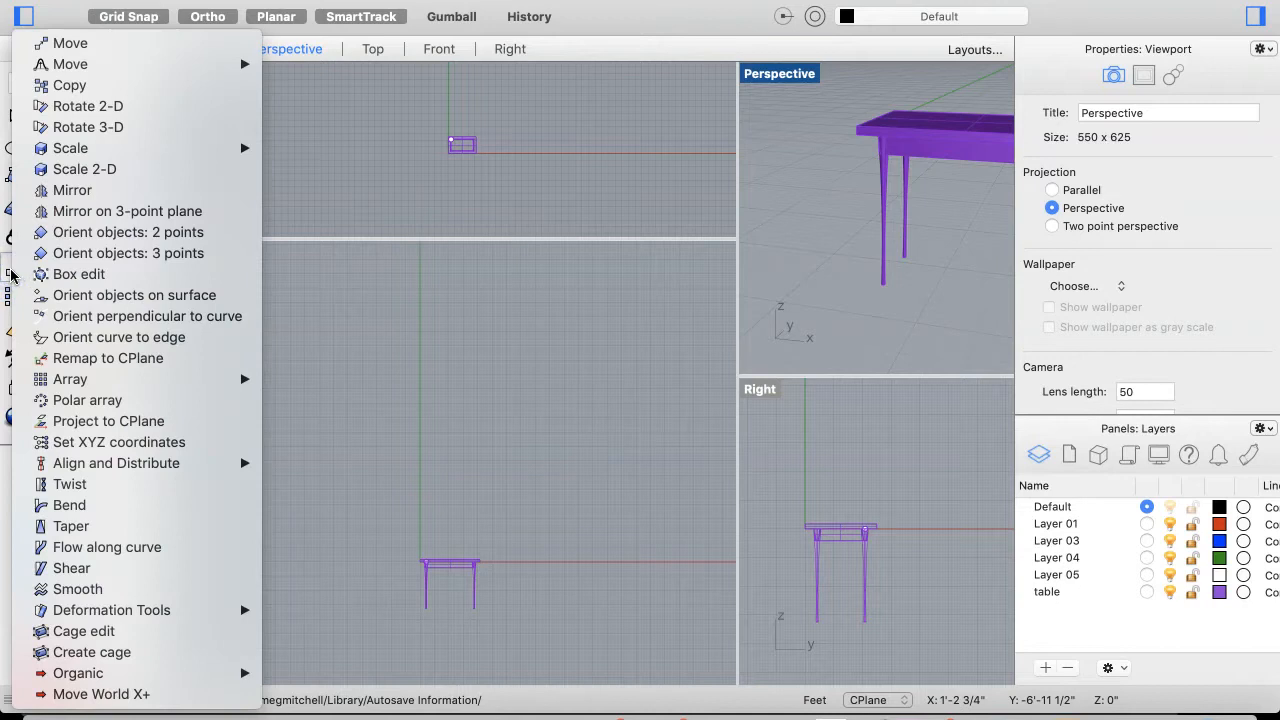
{"action": "left_click", "coordinate": [64, 43]}
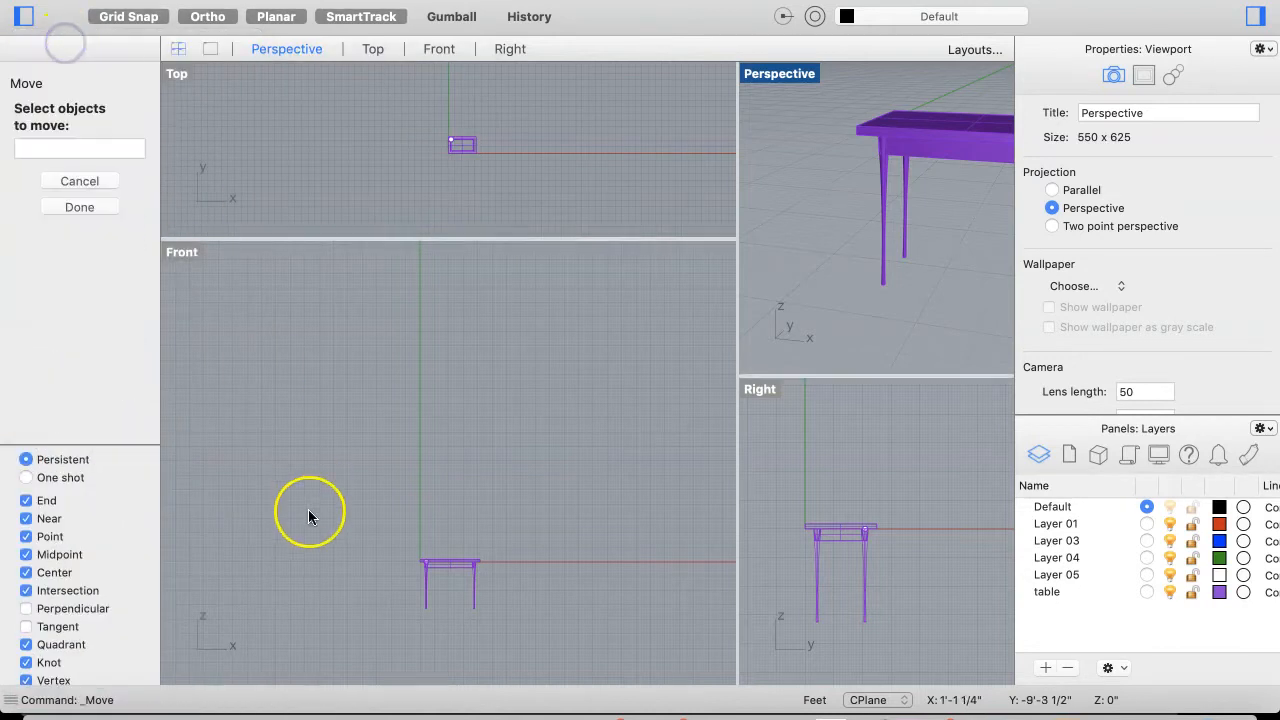
{"action": "left_click_drag", "start_coordinate": [362, 530], "coordinate": [519, 678]}
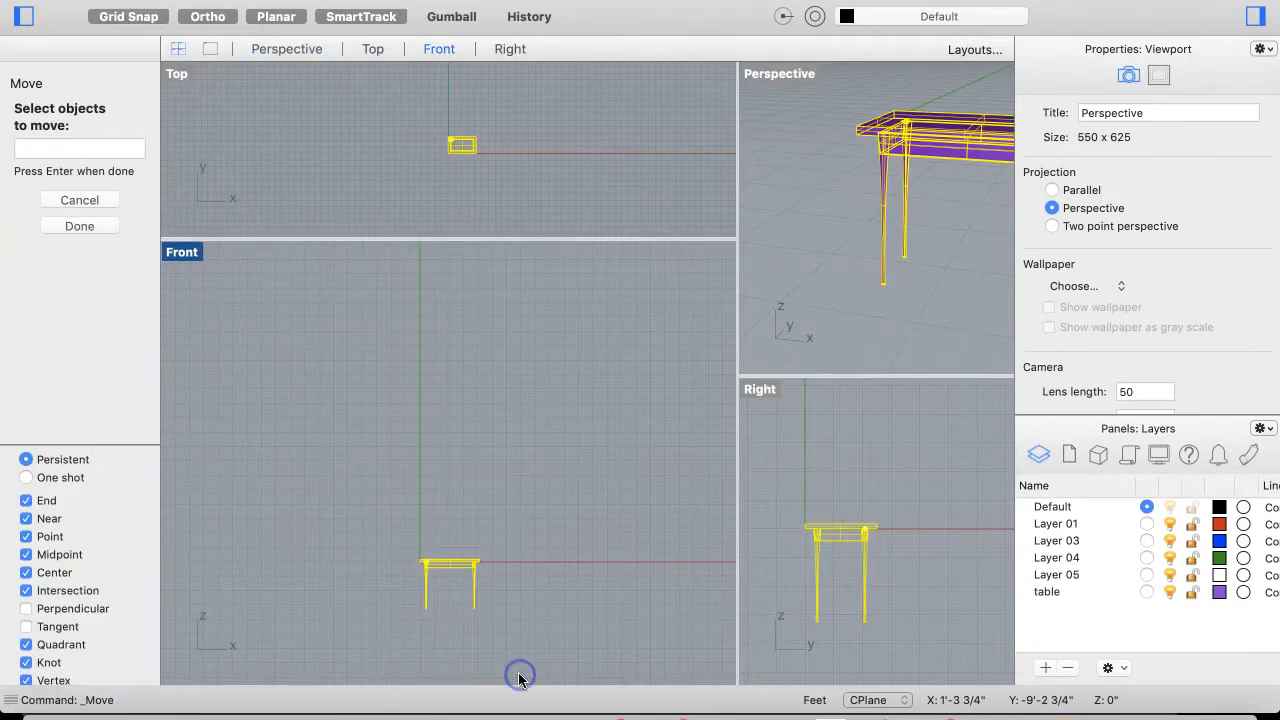
{"action": "left_click", "coordinate": [519, 669]}
{"action": "key", "text": "Return"}
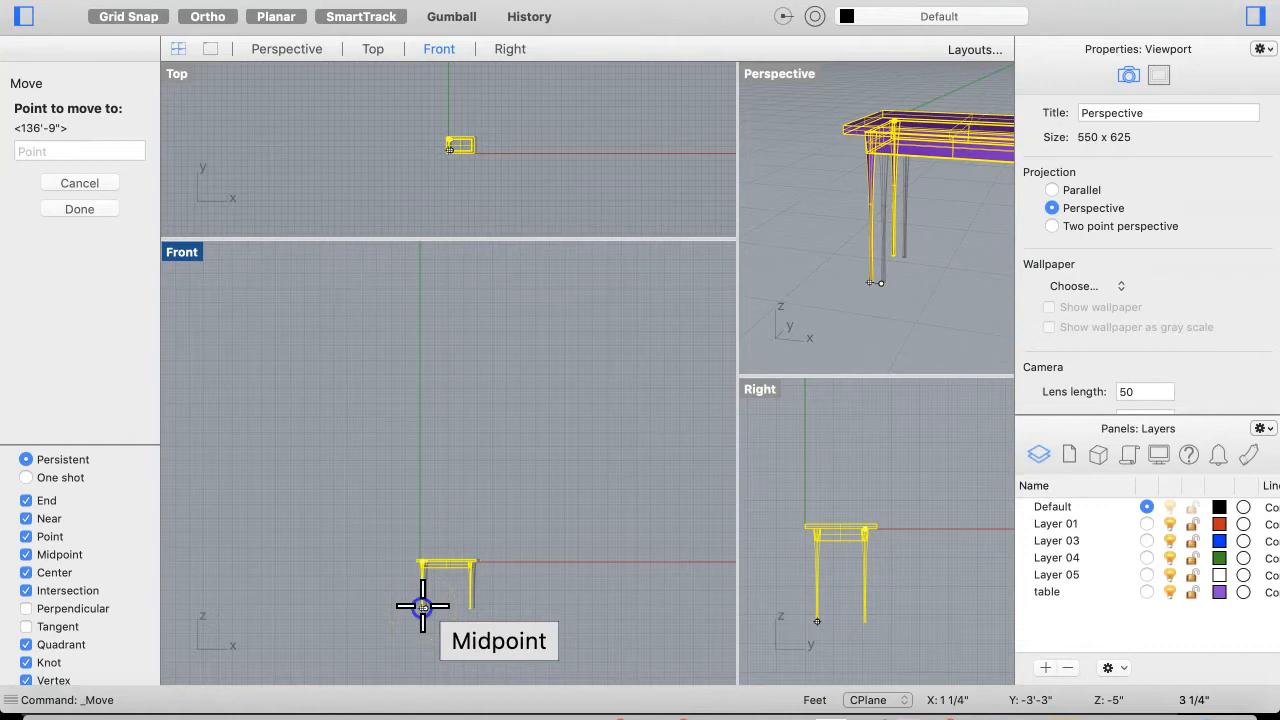
{"action": "left_click", "coordinate": [423, 584]}
{"action": "left_click_drag", "start_coordinate": [425, 585], "coordinate": [421, 513]}
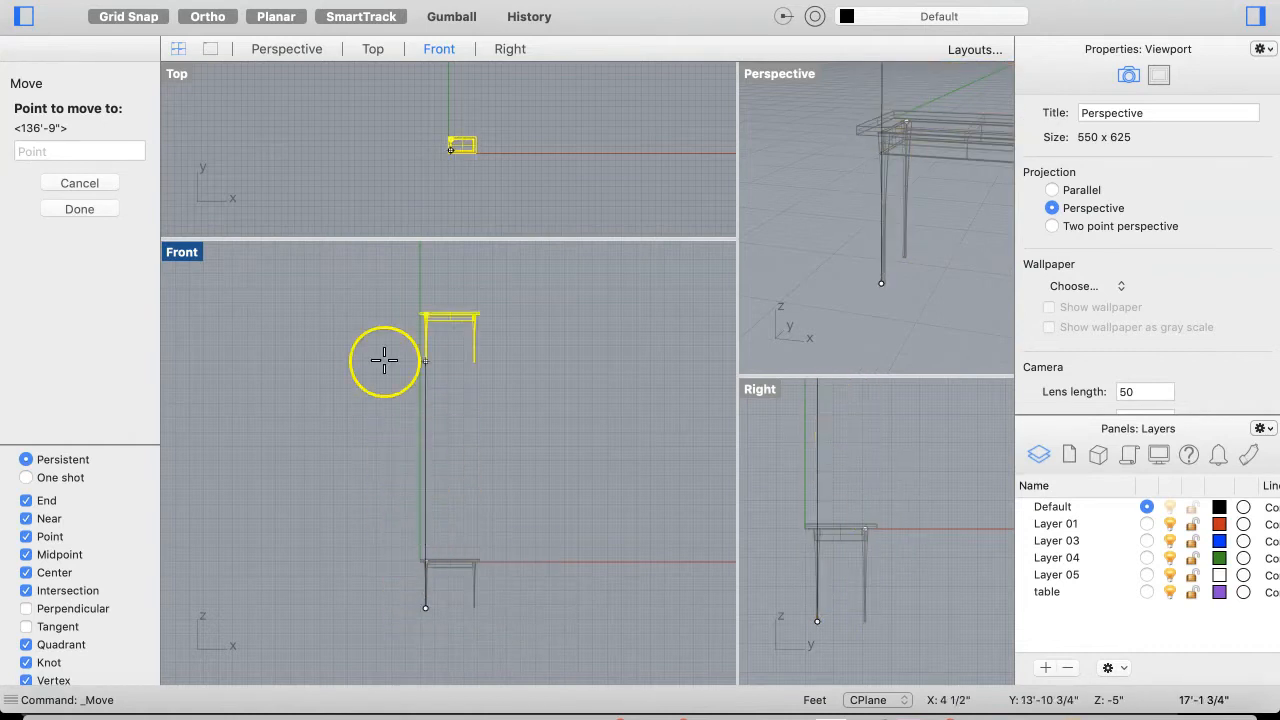
{"action": "left_click", "coordinate": [208, 17]}
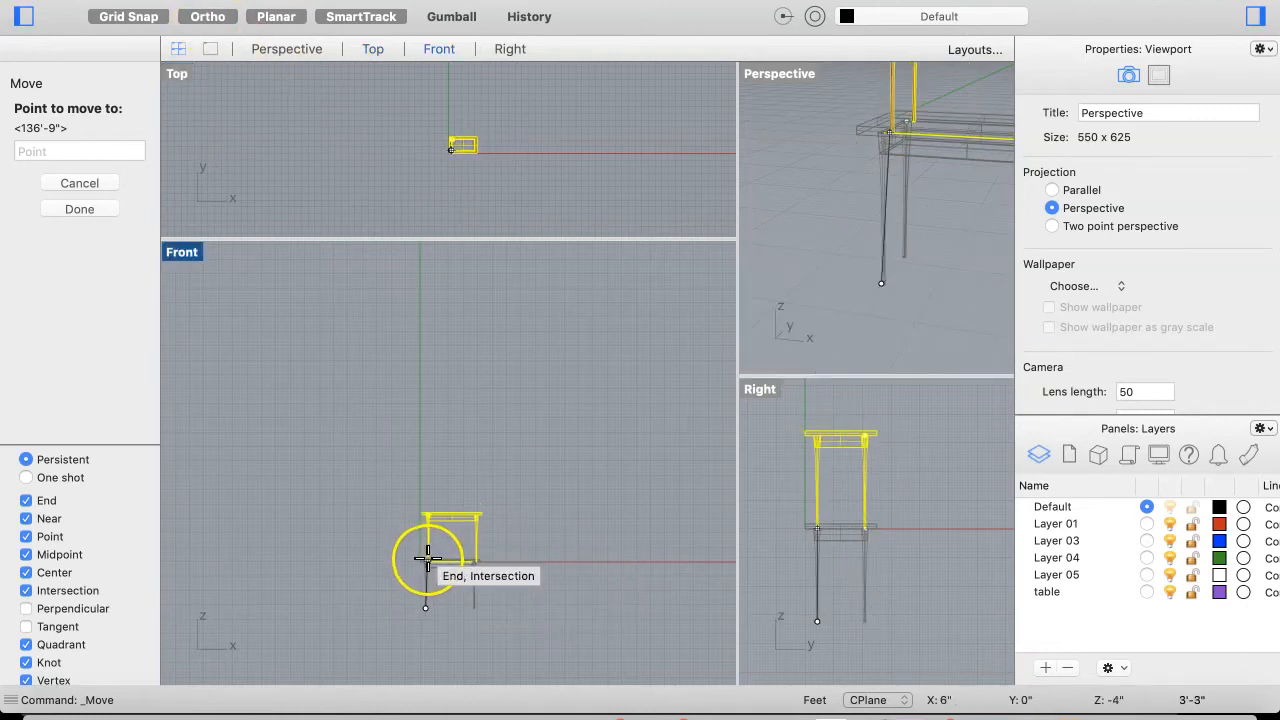
{"action": "scroll", "coordinate": [439, 540], "scroll_direction": "up", "scroll_amount": 5}
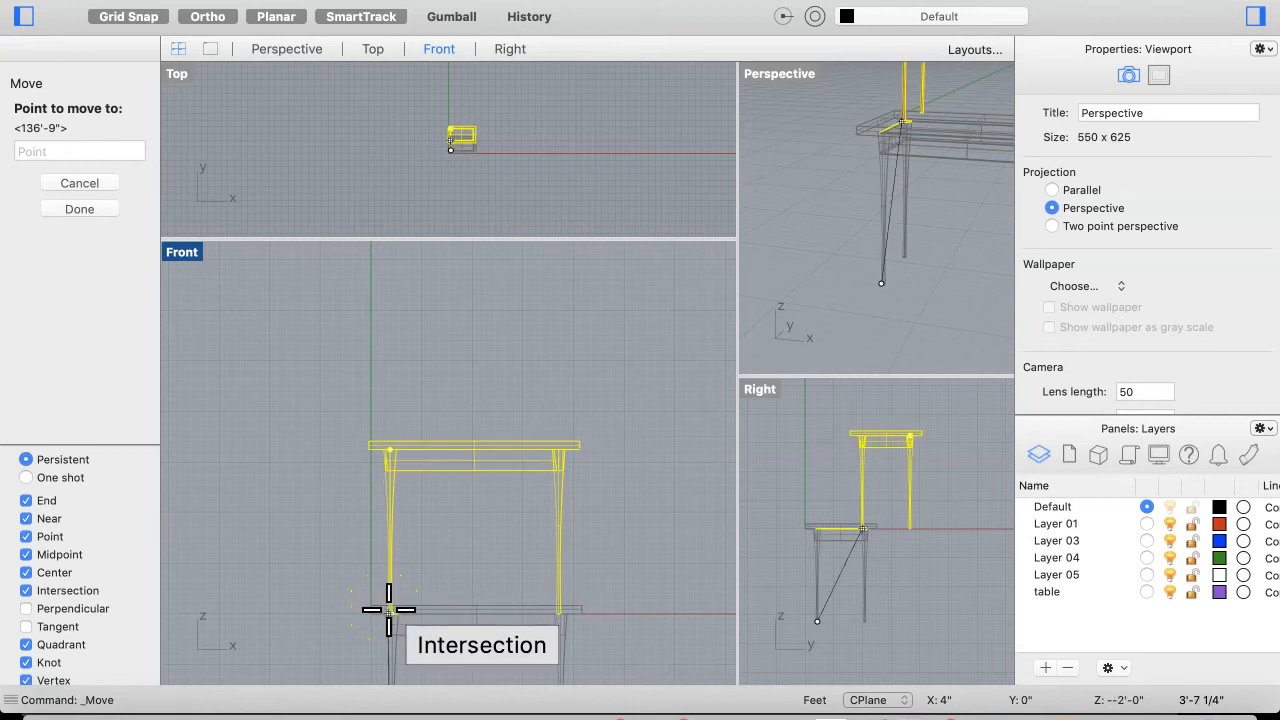
{"action": "left_click", "coordinate": [390, 609]}
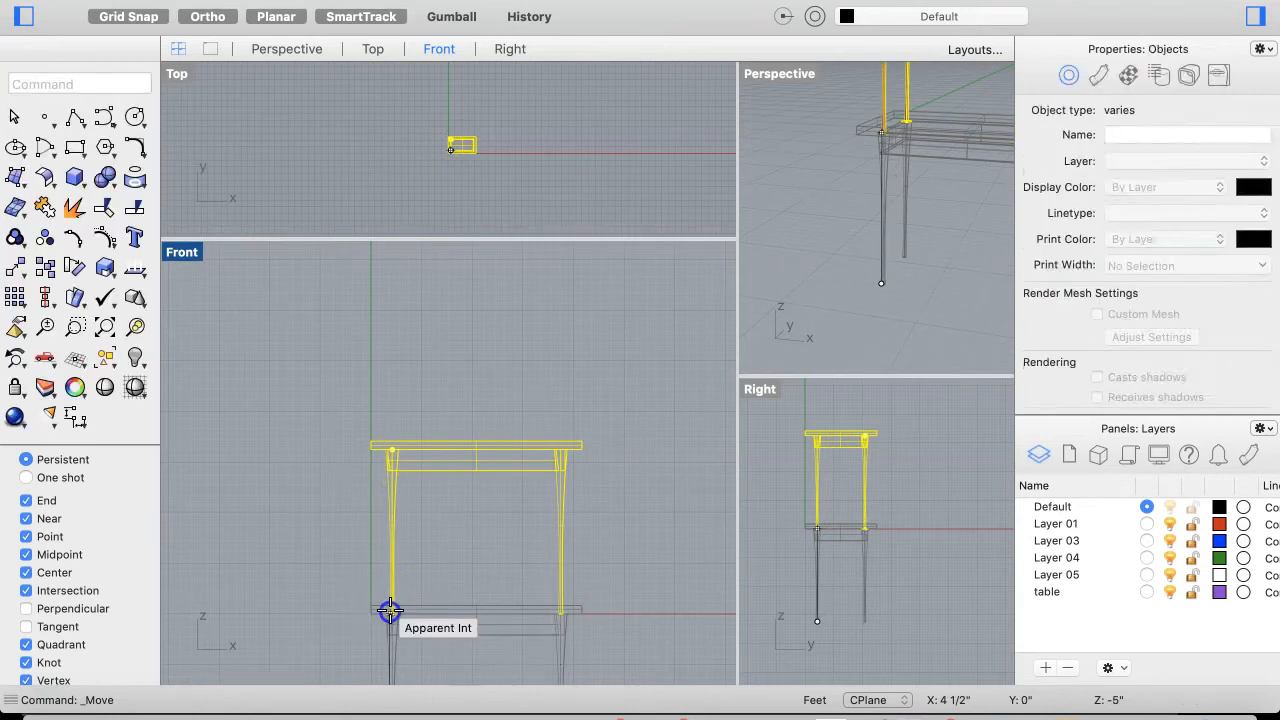
{"action": "key", "text": "Escape"}
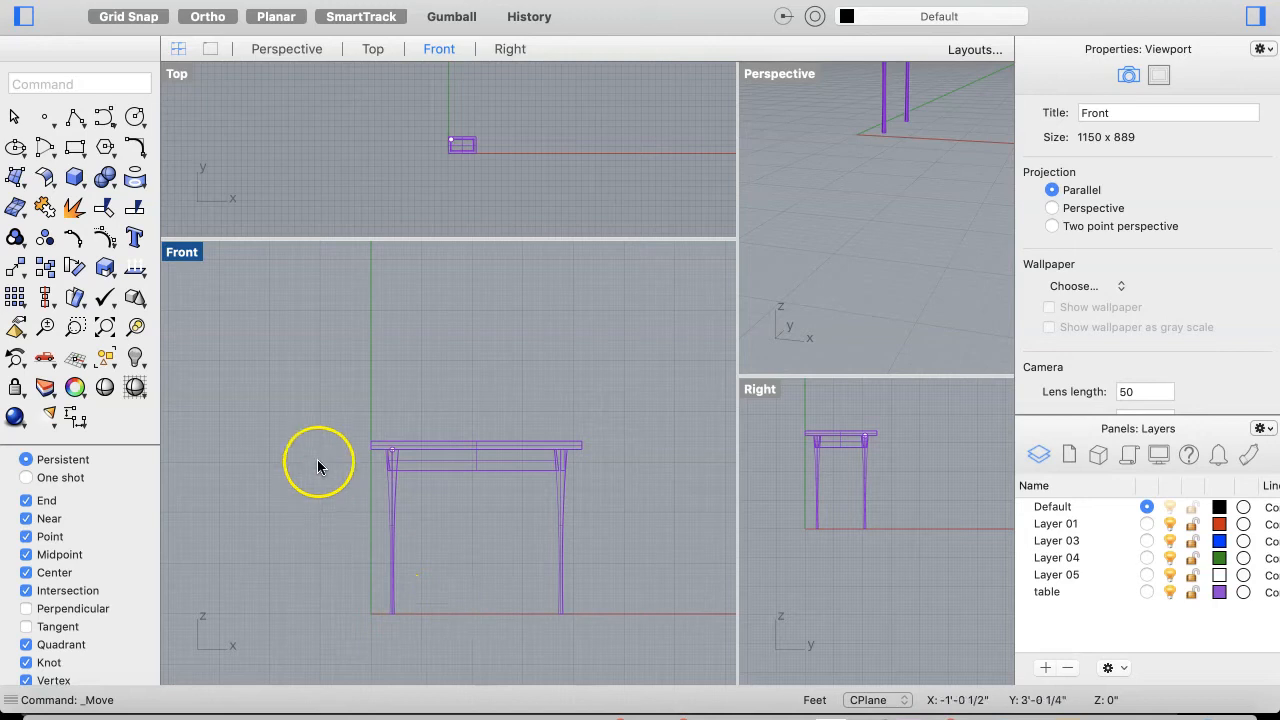
Add a vertical linear dimension of the table's full height in the Front view, placed to the left of the table
{"action": "right_click_drag", "start_coordinate": [400, 398], "coordinate": [449, 426]}
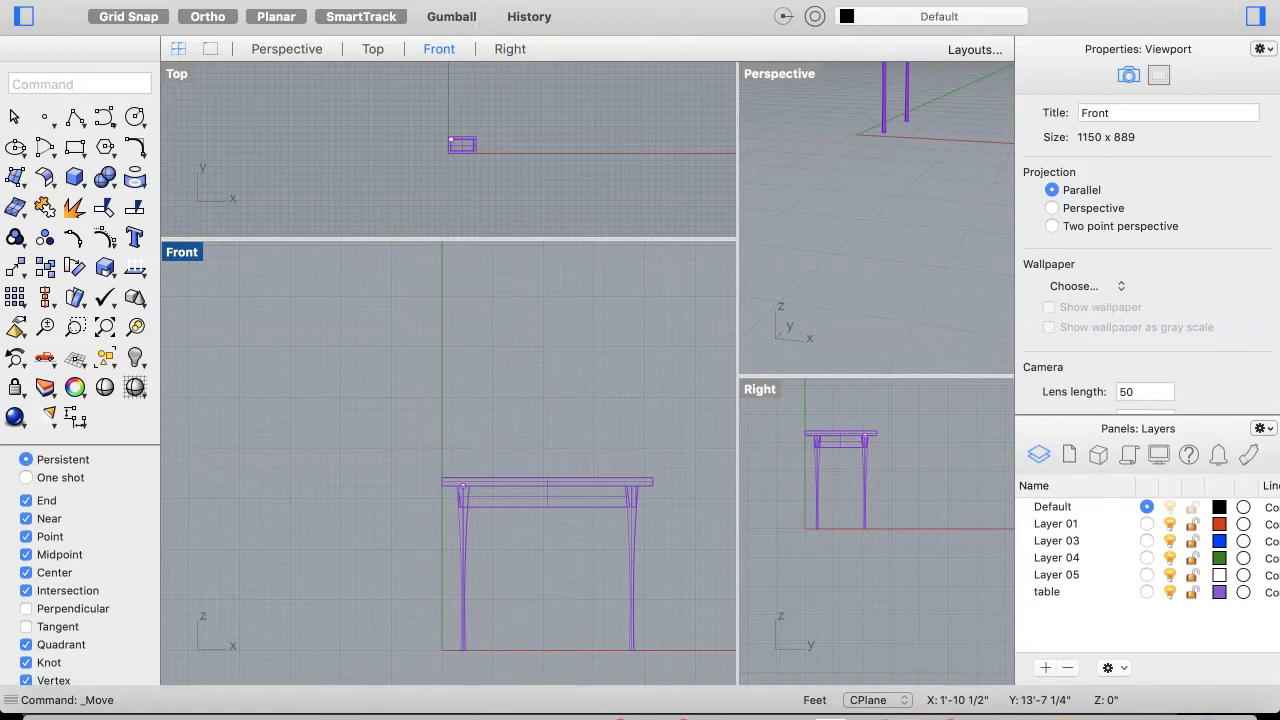
{"action": "left_click", "coordinate": [540, 0]}
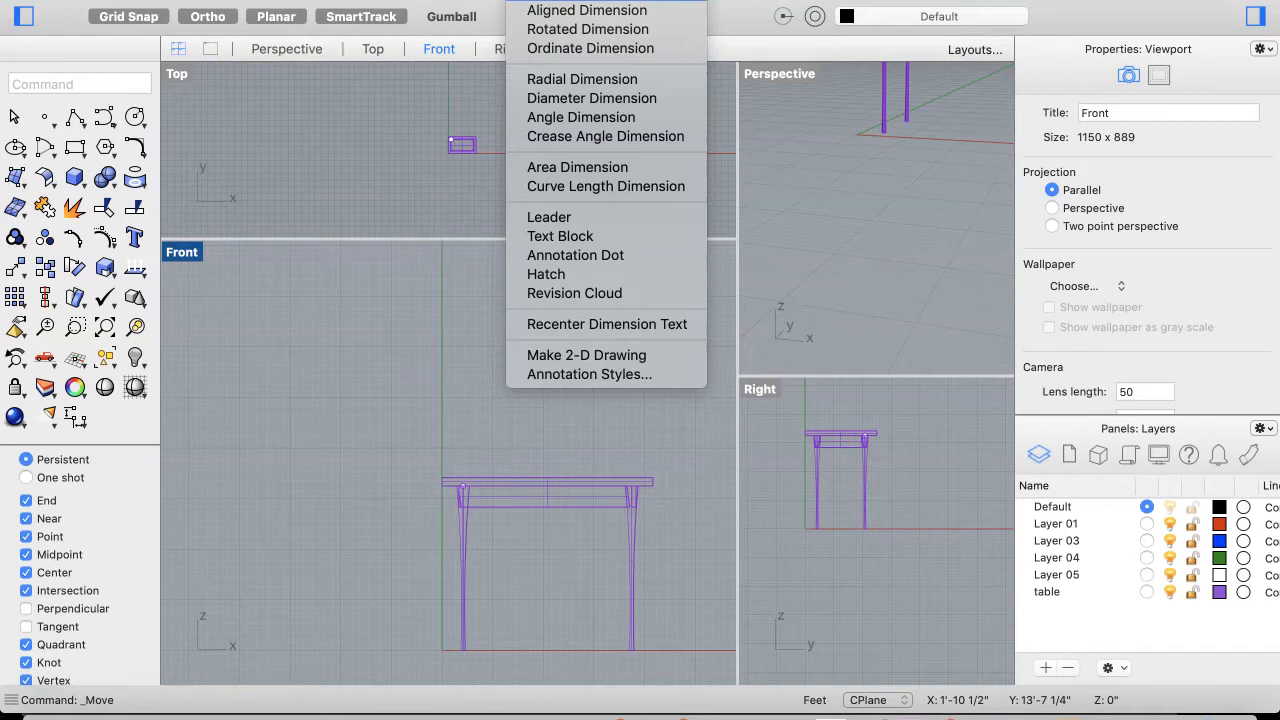
{"action": "left_click", "coordinate": [558, 0]}
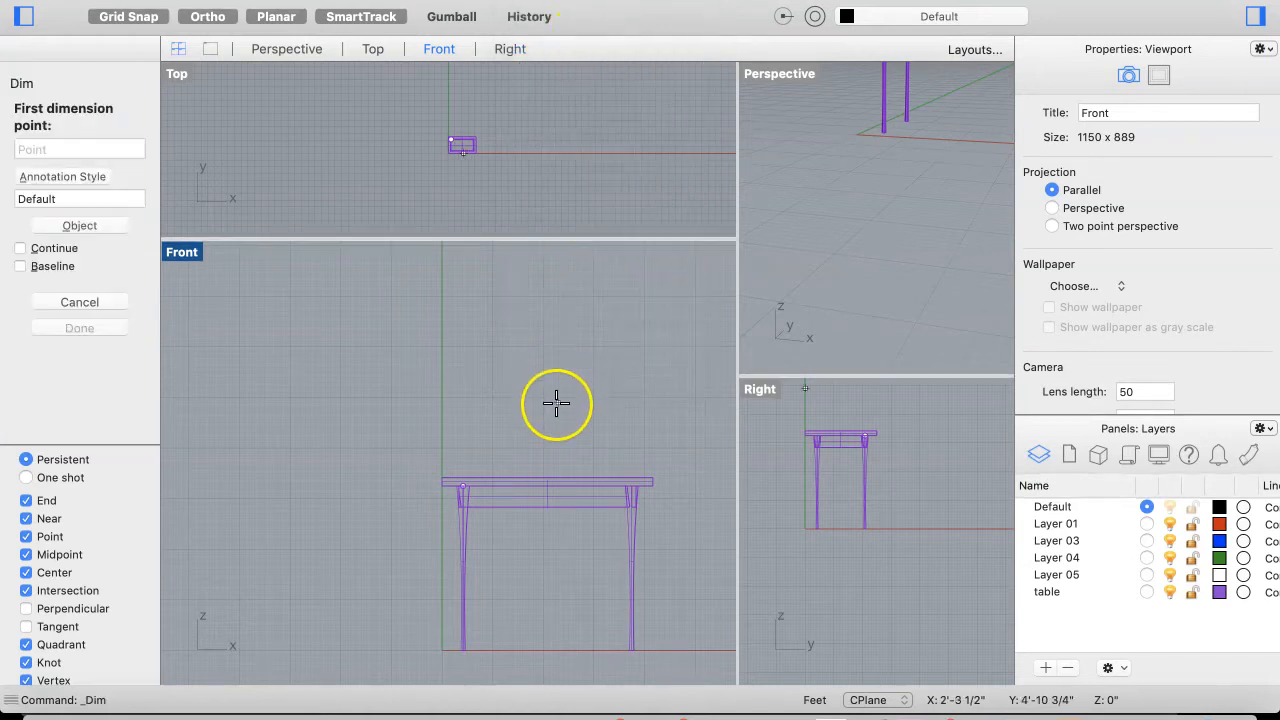
{"action": "left_click", "coordinate": [632, 648]}
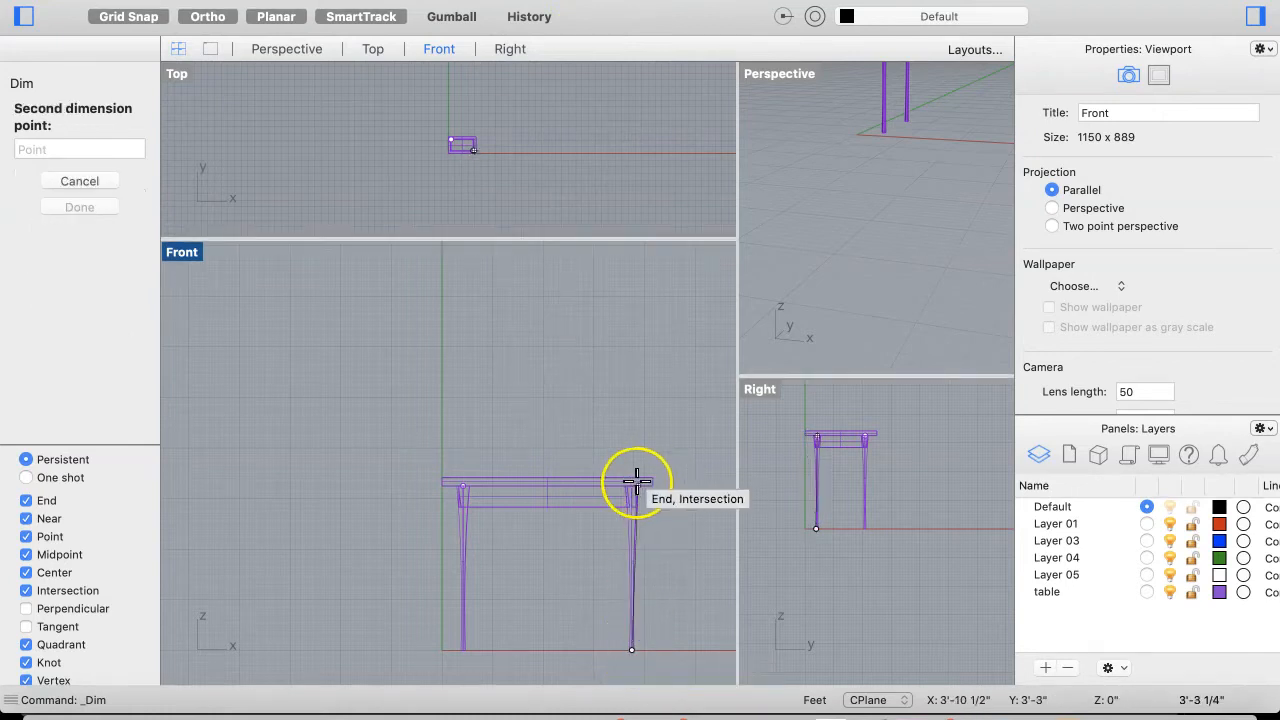
{"action": "key", "text": "F8"}
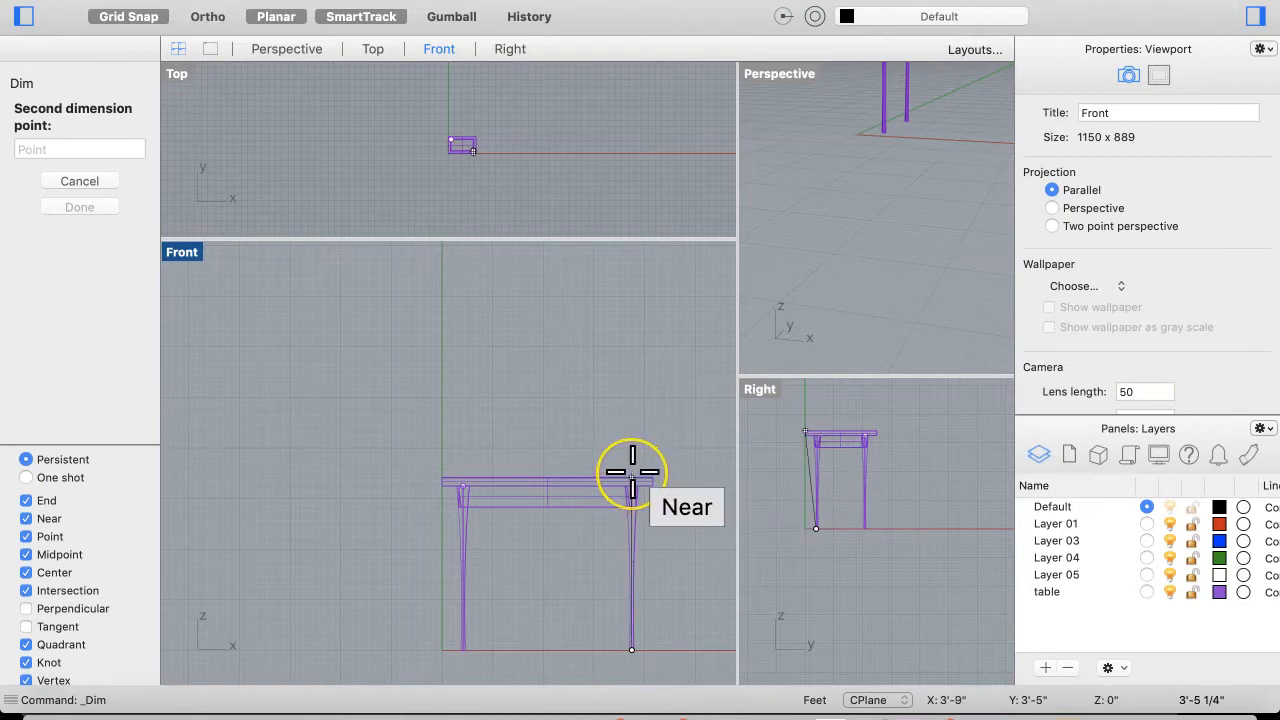
{"action": "left_click", "coordinate": [633, 474]}
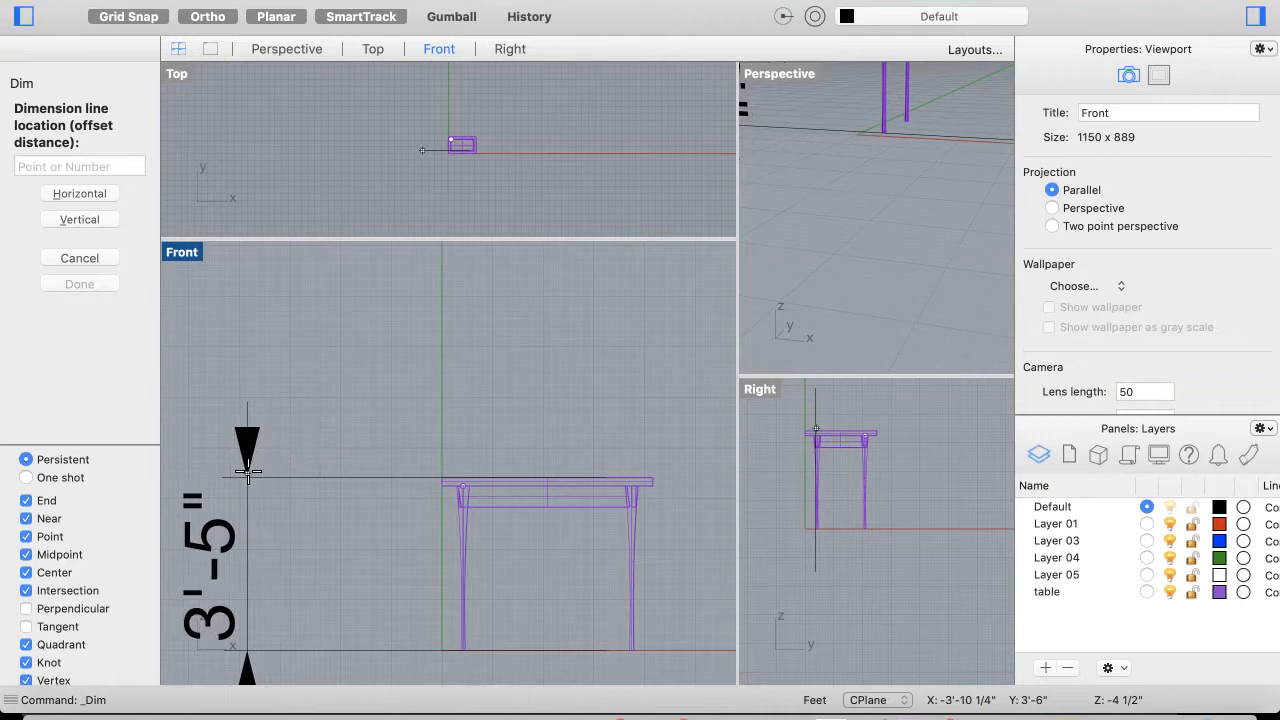
{"action": "left_click", "coordinate": [248, 470]}
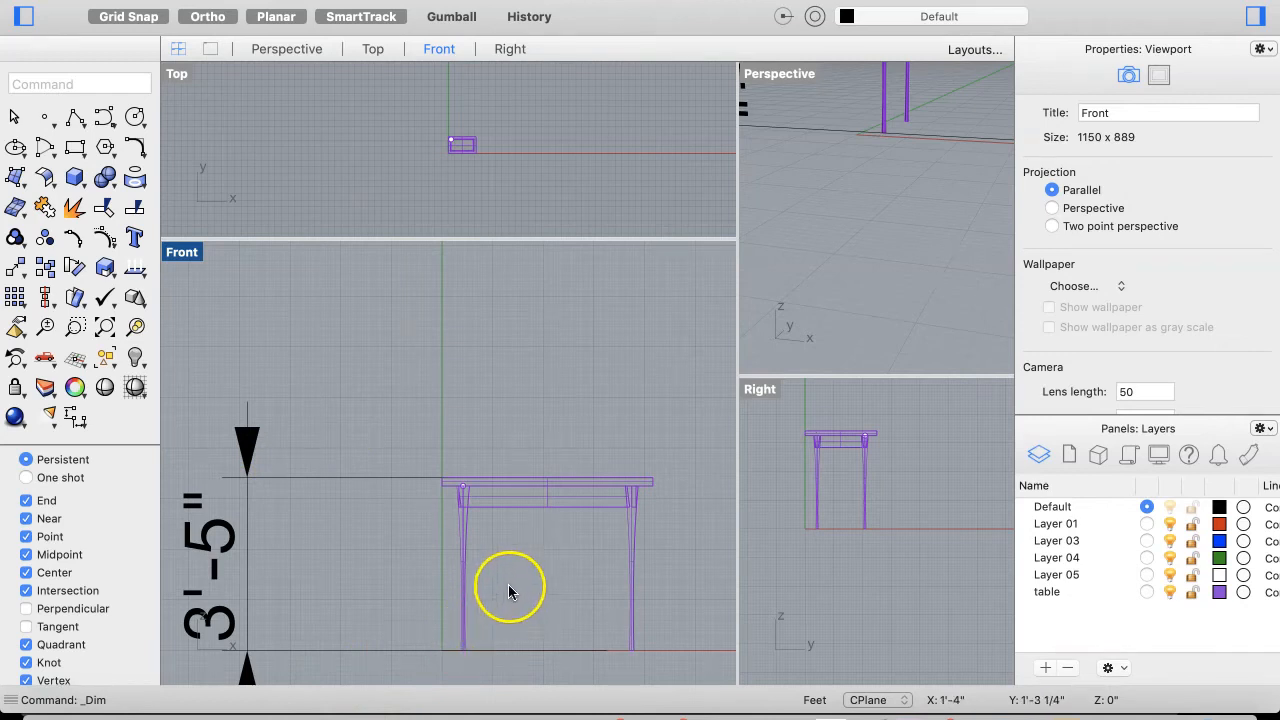
{"action": "left_click", "coordinate": [592, 596]}
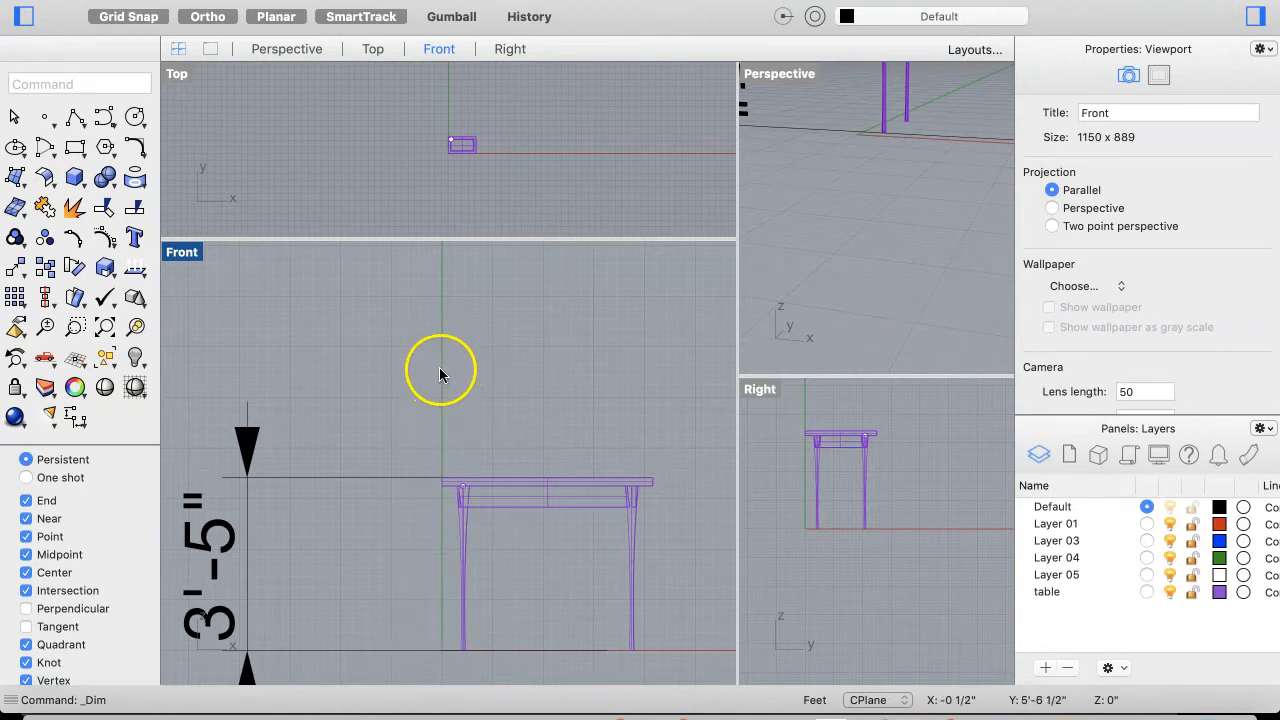
Draw a short horizontal polyline across the green vertical axis at a height of 5'-0" in the Front view
{"action": "left_click", "coordinate": [72, 117]}
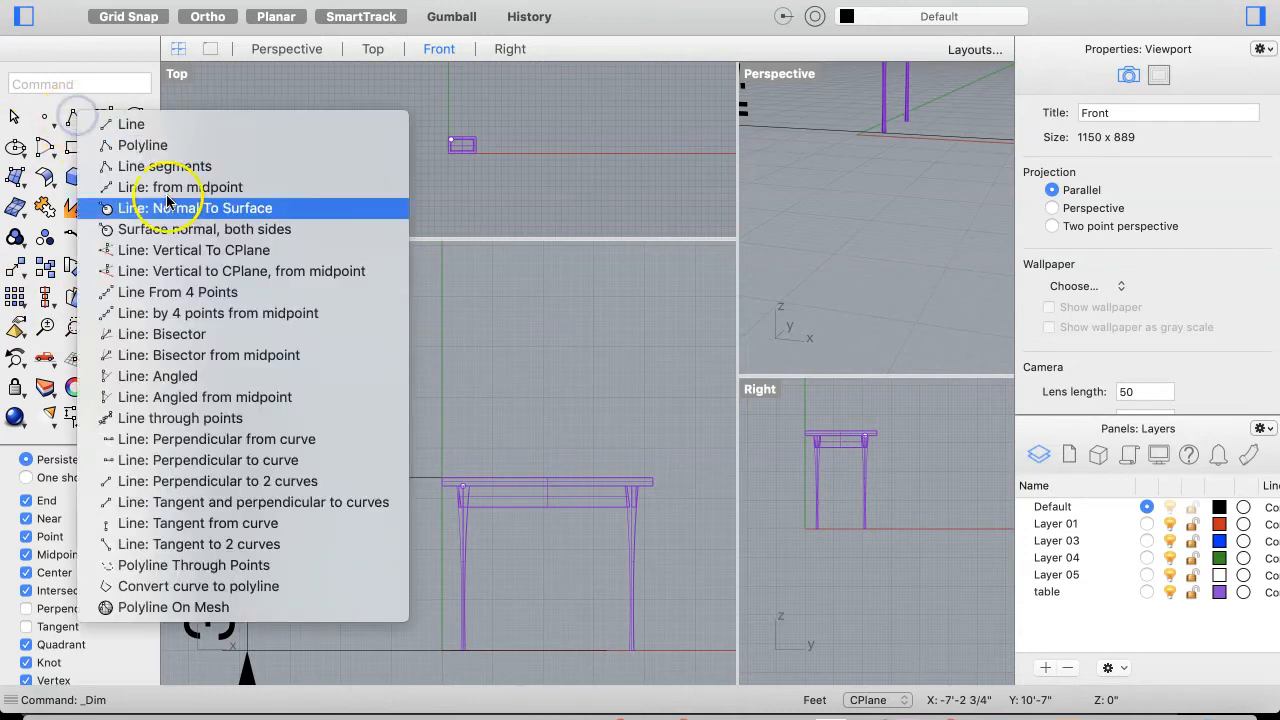
{"action": "left_click", "coordinate": [75, 118]}
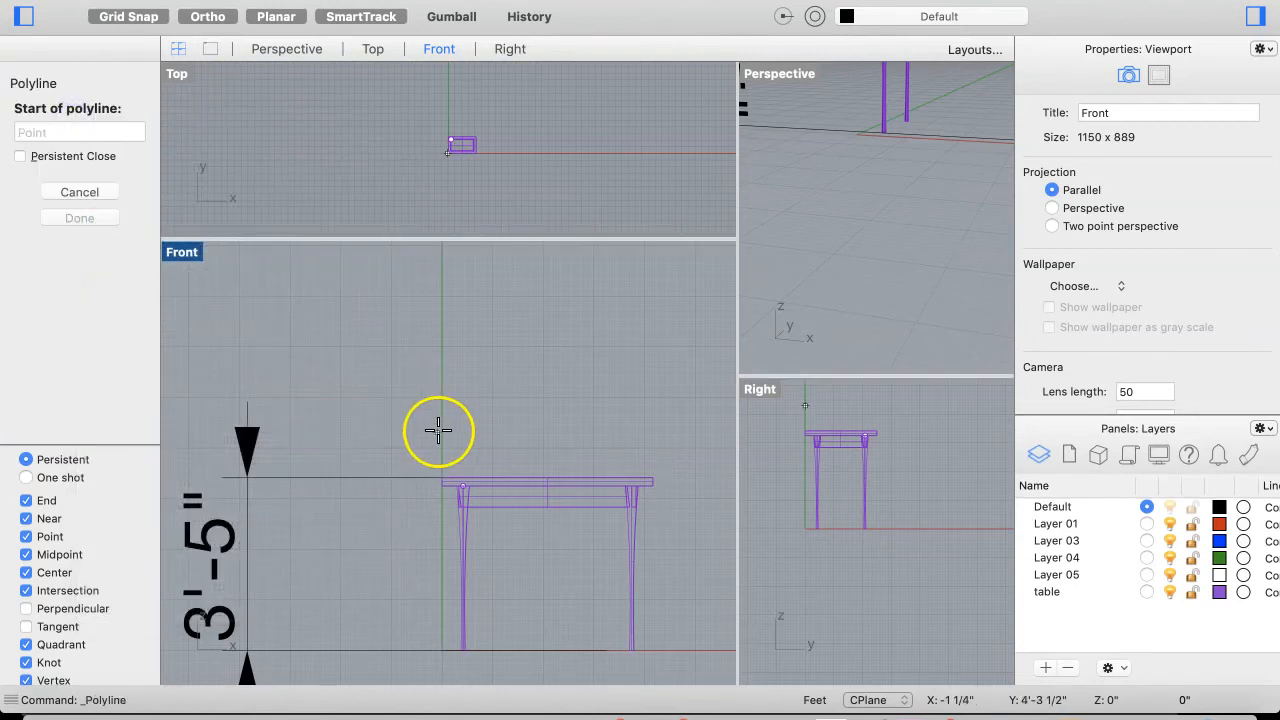
{"action": "scroll", "coordinate": [435, 387], "scroll_direction": "up", "scroll_amount": 3}
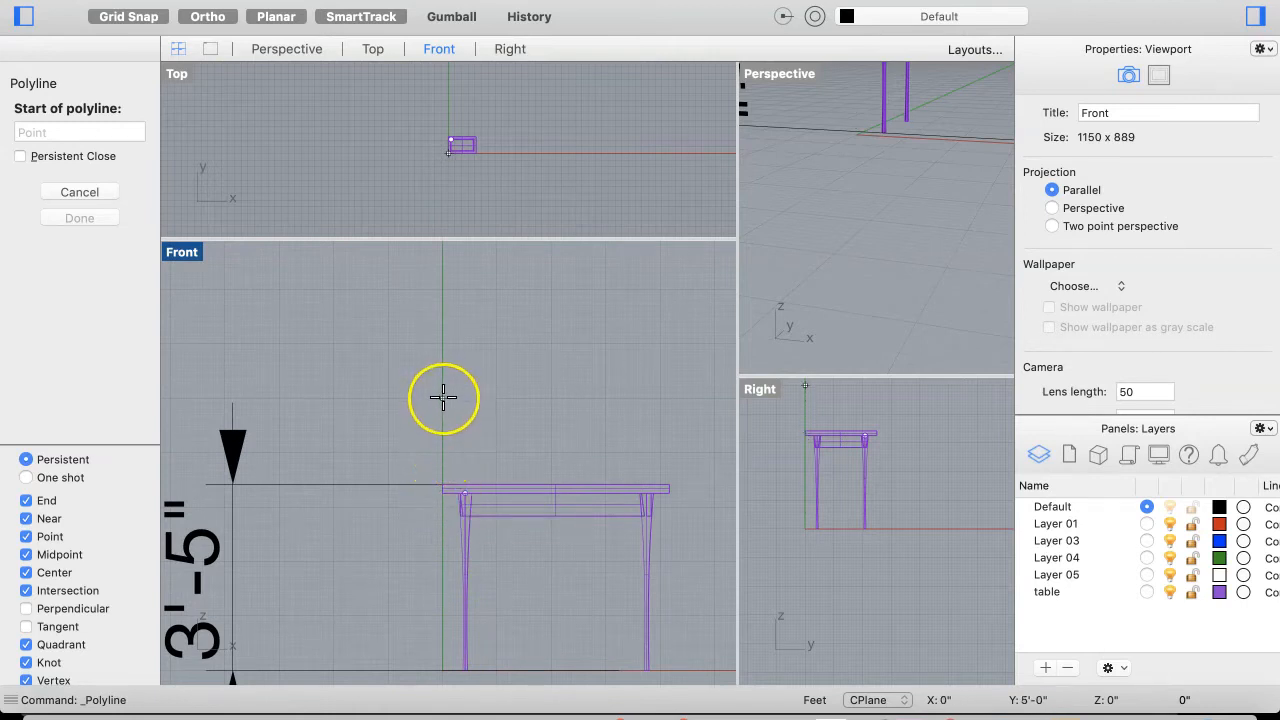
{"action": "scroll", "coordinate": [443, 397], "scroll_direction": "up", "scroll_amount": 3}
{"action": "scroll", "coordinate": [443, 397], "scroll_direction": "up", "scroll_amount": 4}
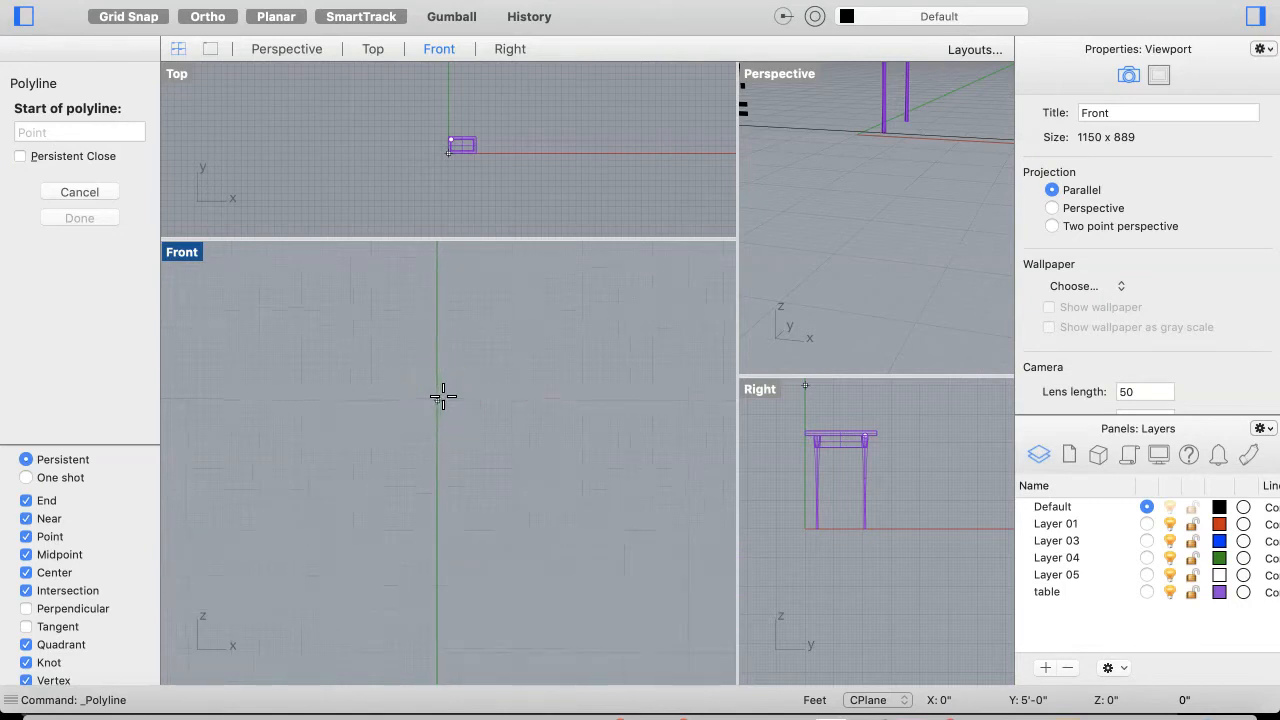
{"action": "left_click_drag", "start_coordinate": [430, 397], "coordinate": [386, 402]}
{"action": "left_click", "coordinate": [478, 397]}
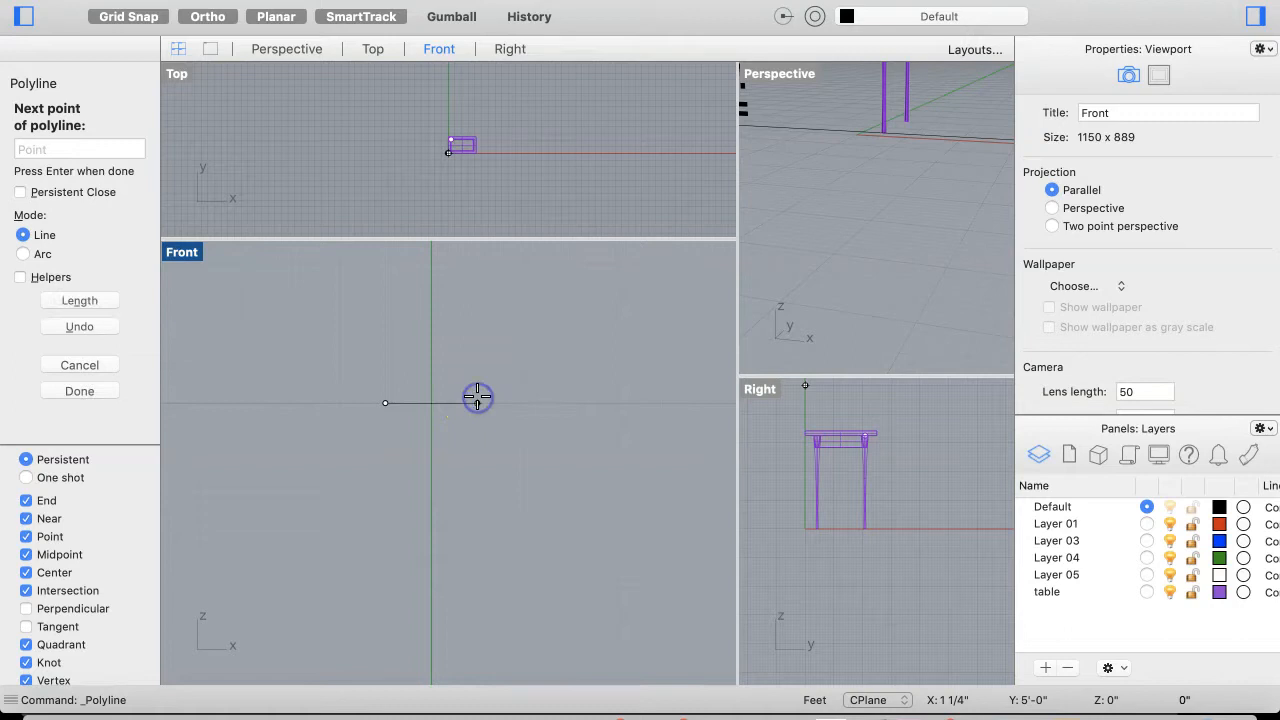
{"action": "key", "text": "Return"}
{"action": "scroll", "coordinate": [439, 467], "scroll_direction": "down", "scroll_amount": 4}
{"action": "scroll", "coordinate": [430, 502], "scroll_direction": "down", "scroll_amount": 3}
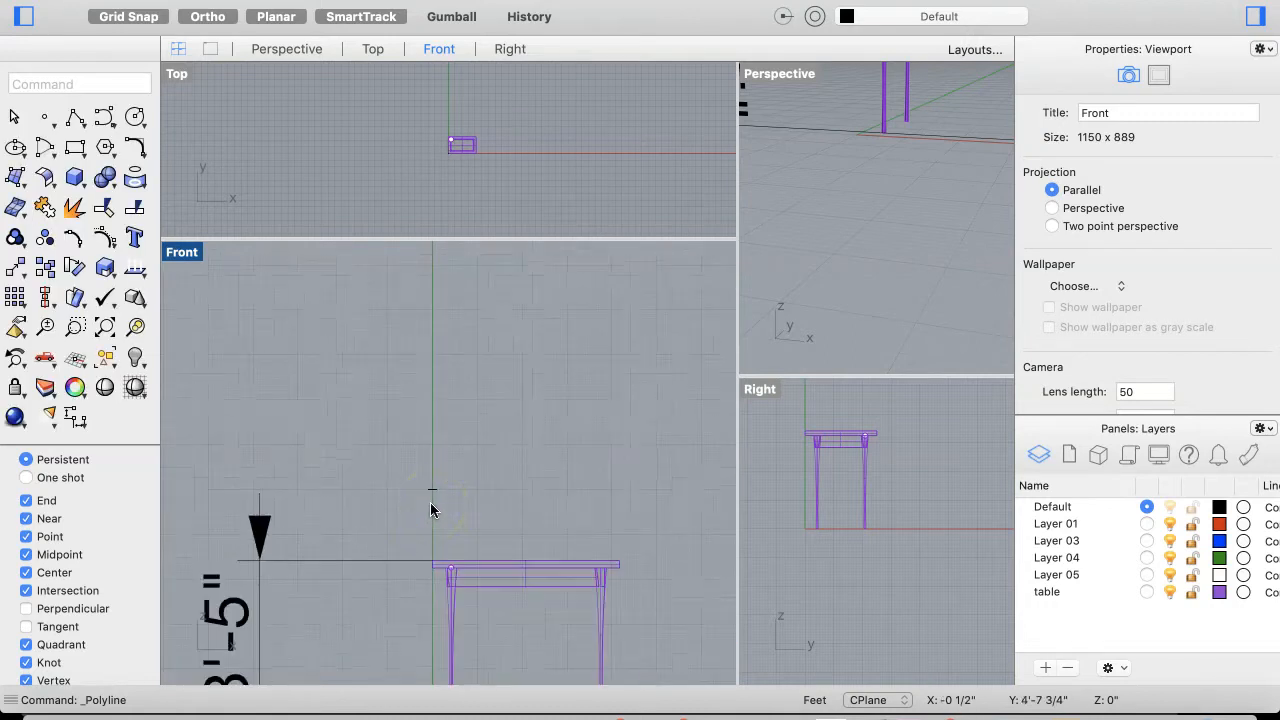
Select the table's height dimension, and add a new layer named measure with its visibility turned off
{"action": "left_click", "coordinate": [259, 538]}
{"action": "left_click", "coordinate": [341, 572]}
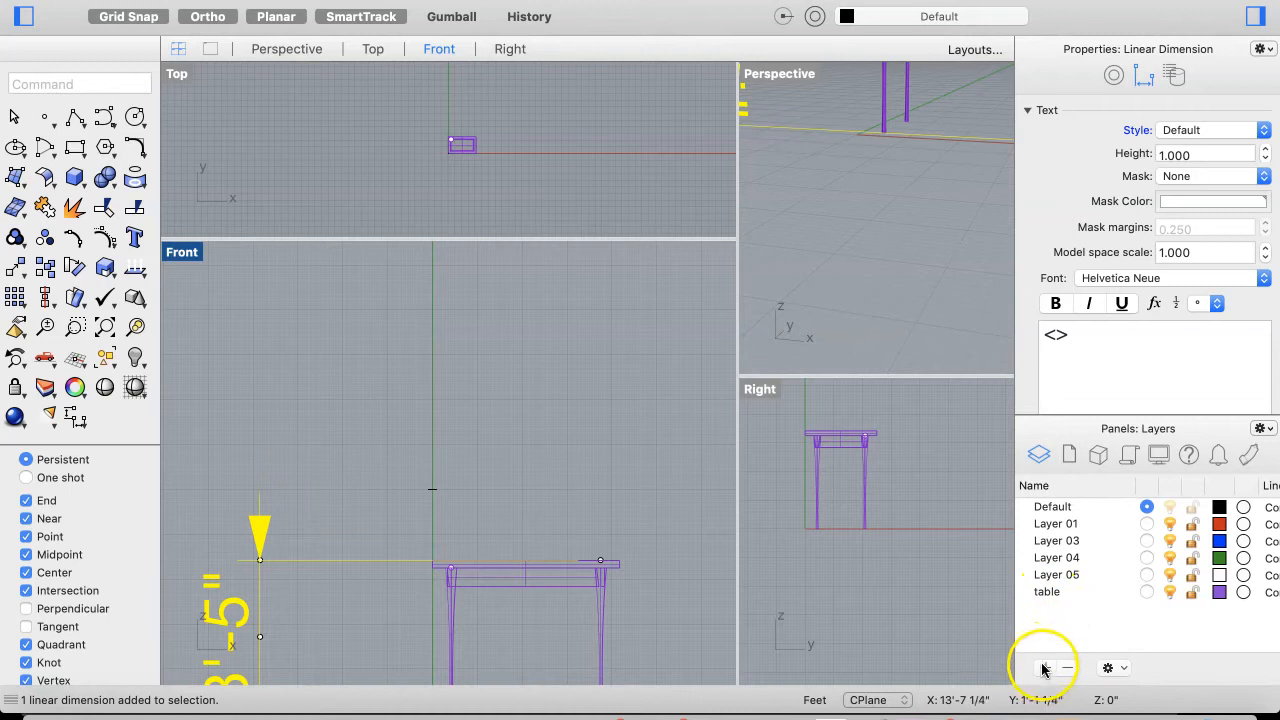
{"action": "left_click", "coordinate": [1043, 668]}
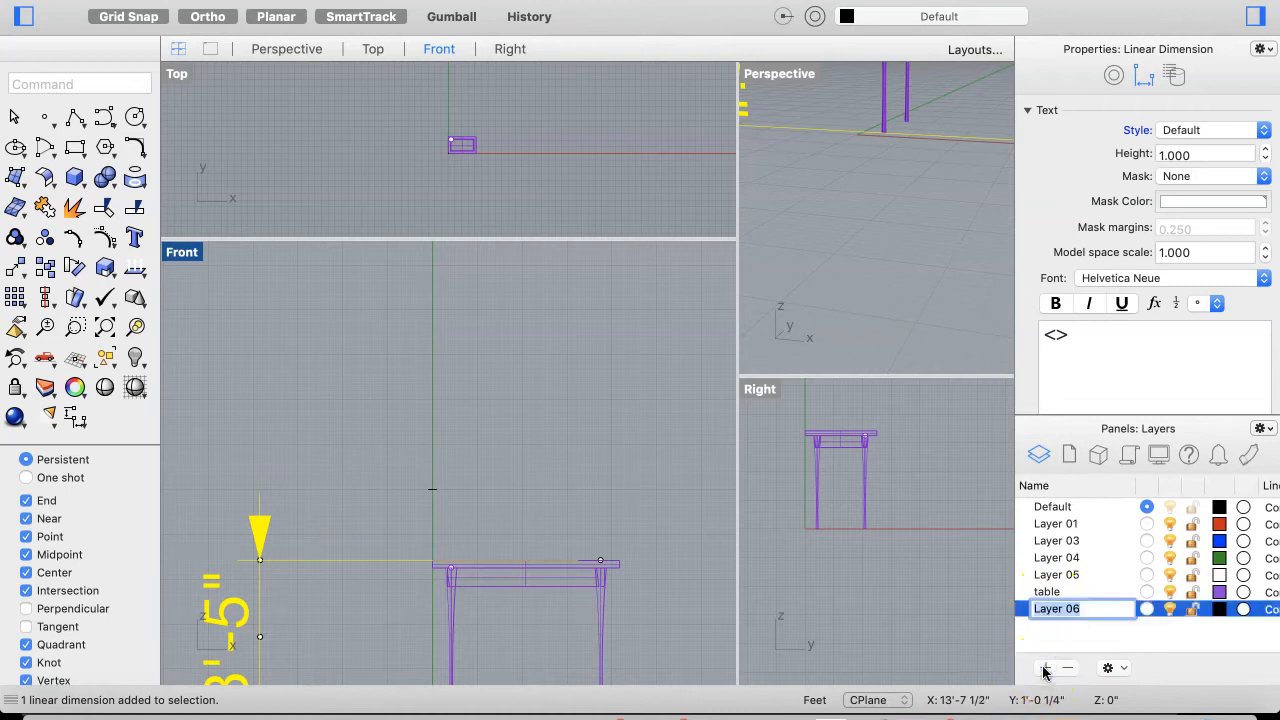
{"action": "type", "text": "measure"}
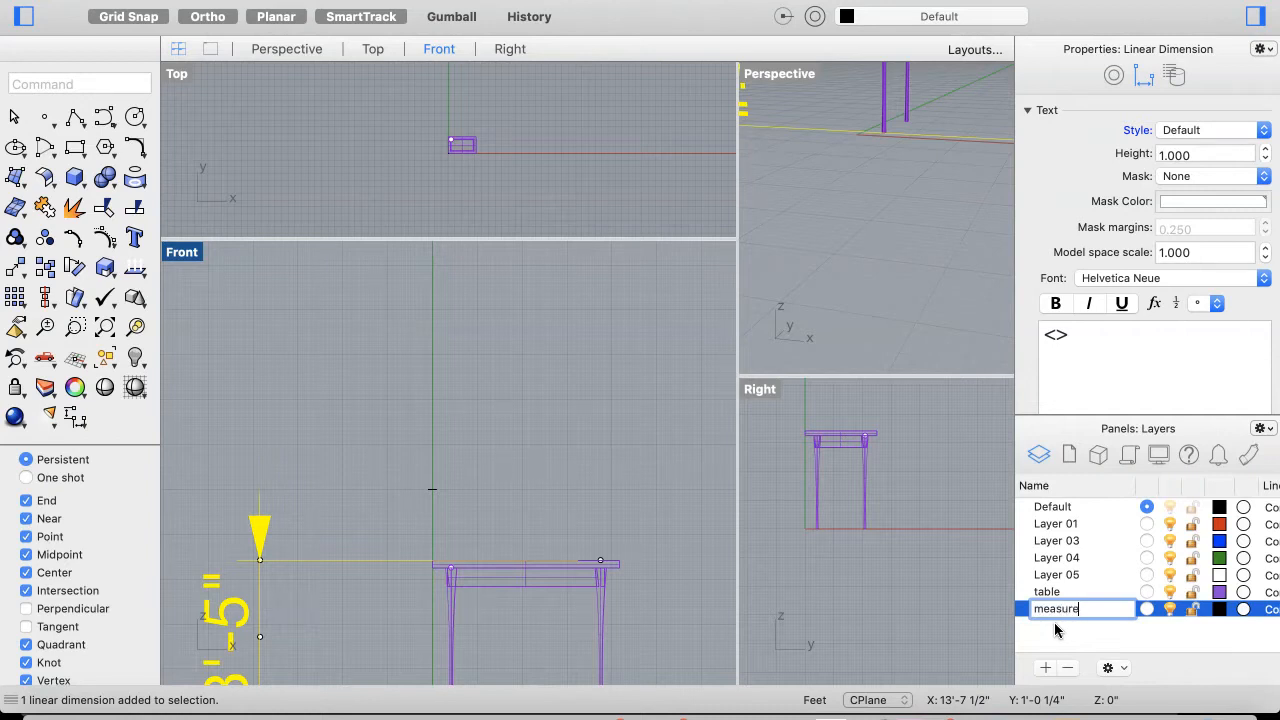
{"action": "left_click", "coordinate": [1055, 630]}
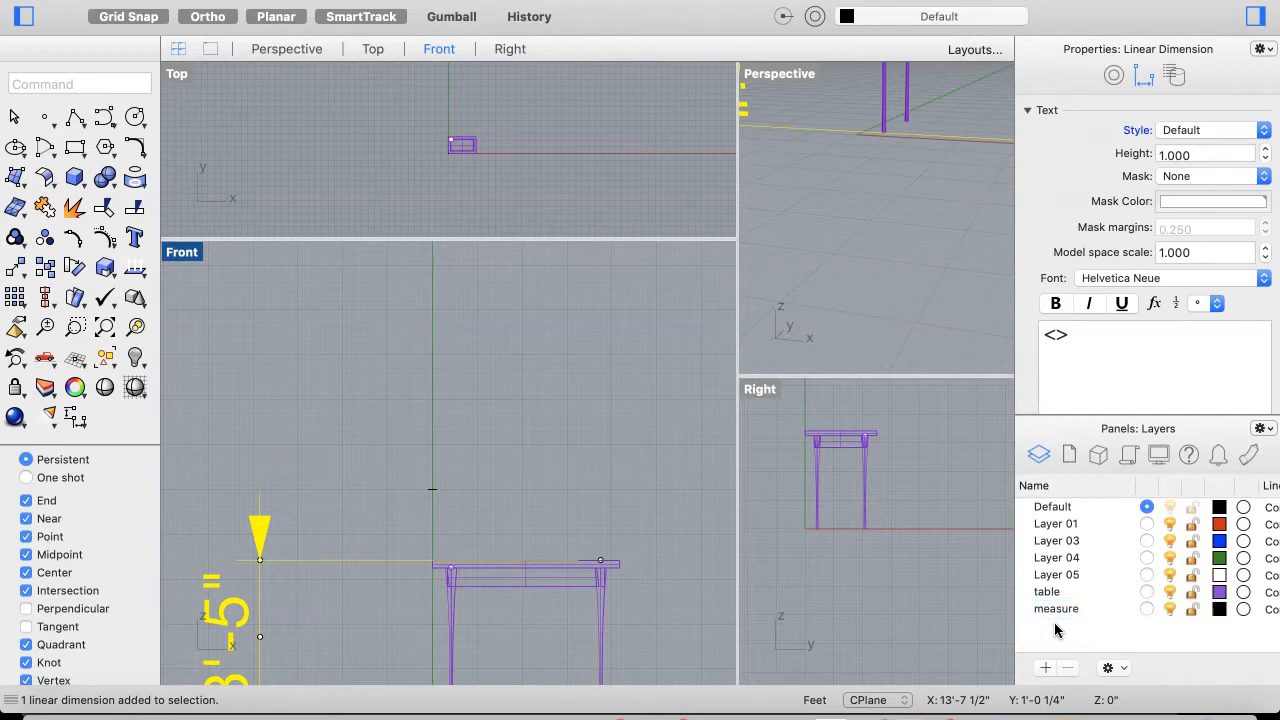
{"action": "left_click", "coordinate": [1172, 607]}
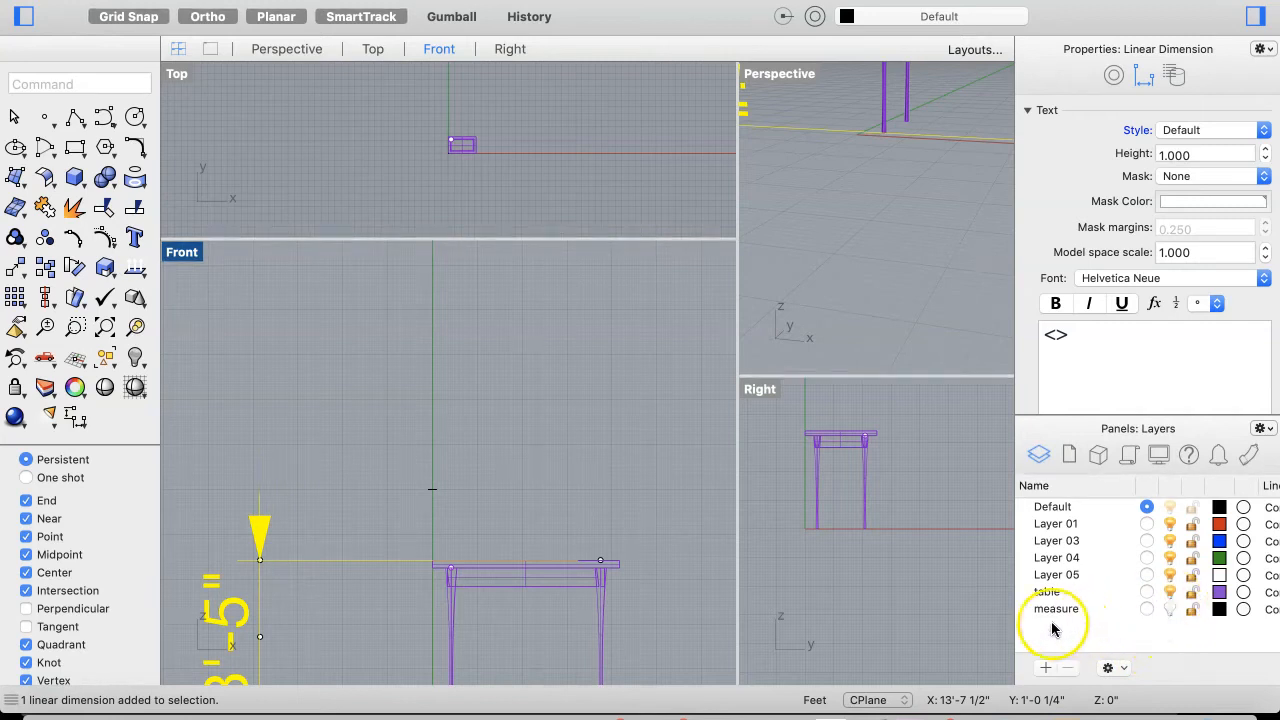
Turn on the measure layer, move the selected height dimension onto it, and hide that layer
{"action": "left_click", "coordinate": [1172, 609]}
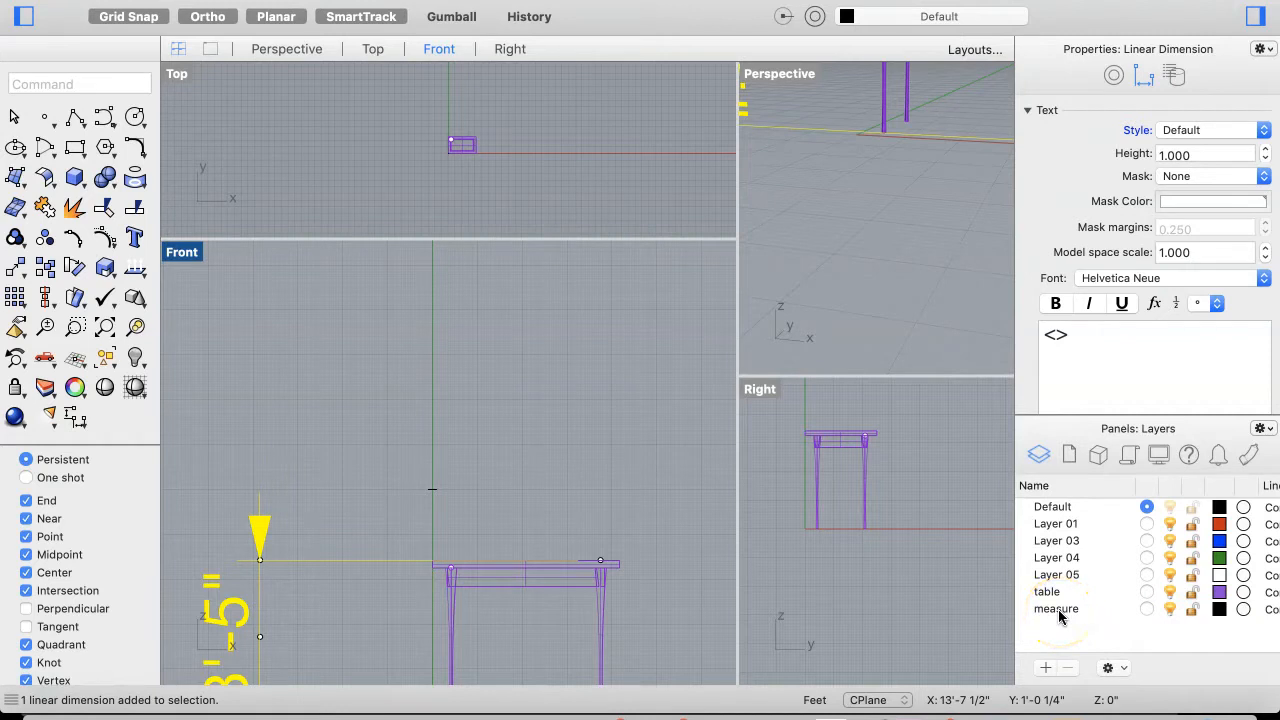
{"action": "right_click", "coordinate": [1059, 614]}
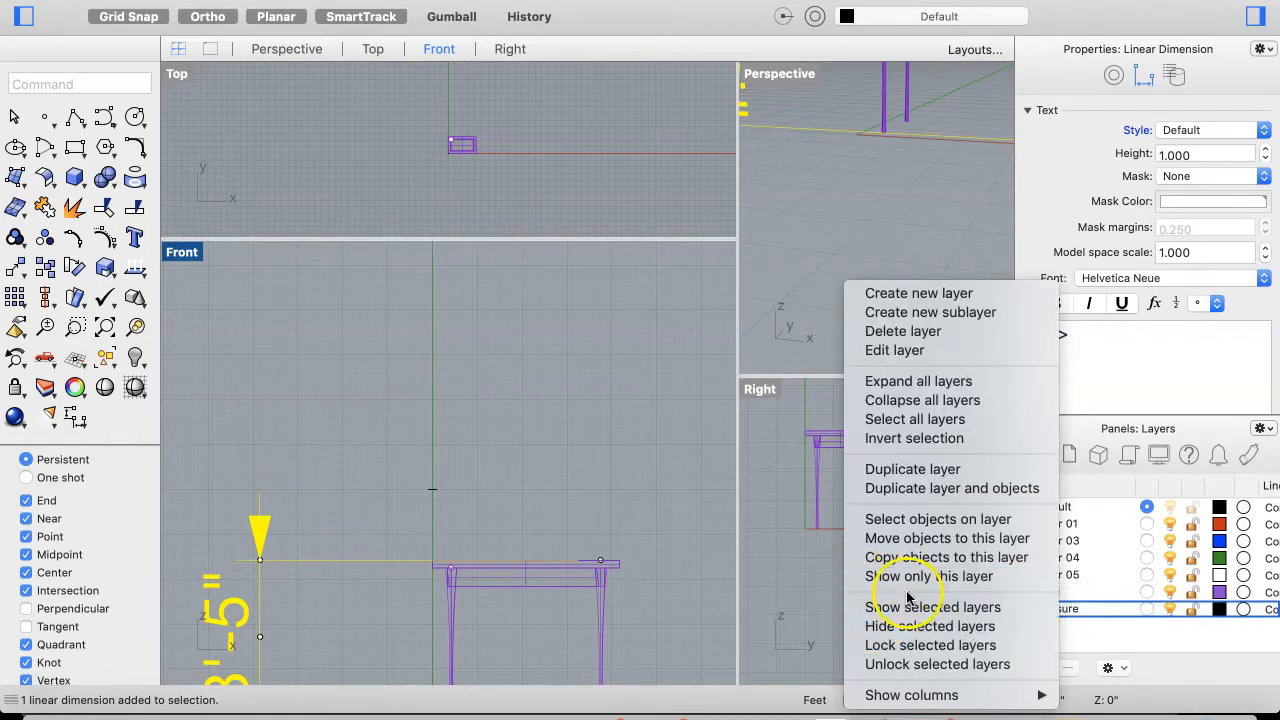
{"action": "left_click", "coordinate": [947, 541]}
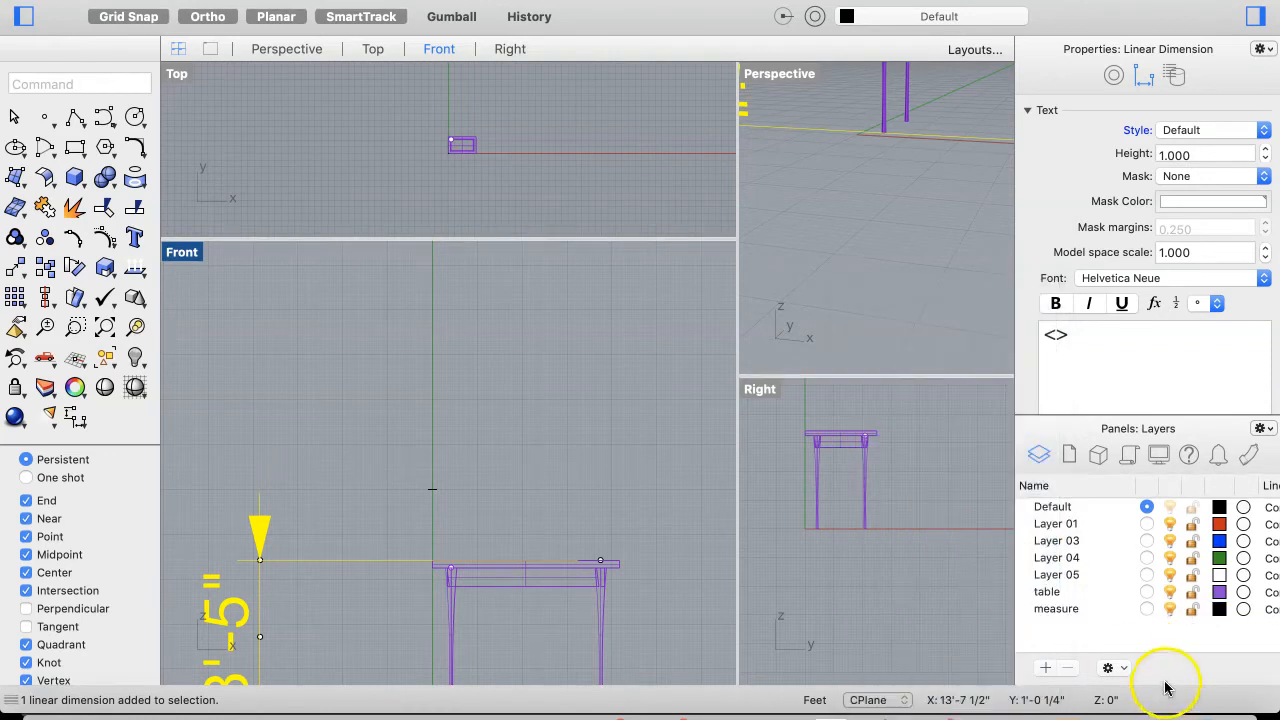
{"action": "left_click", "coordinate": [1170, 608]}
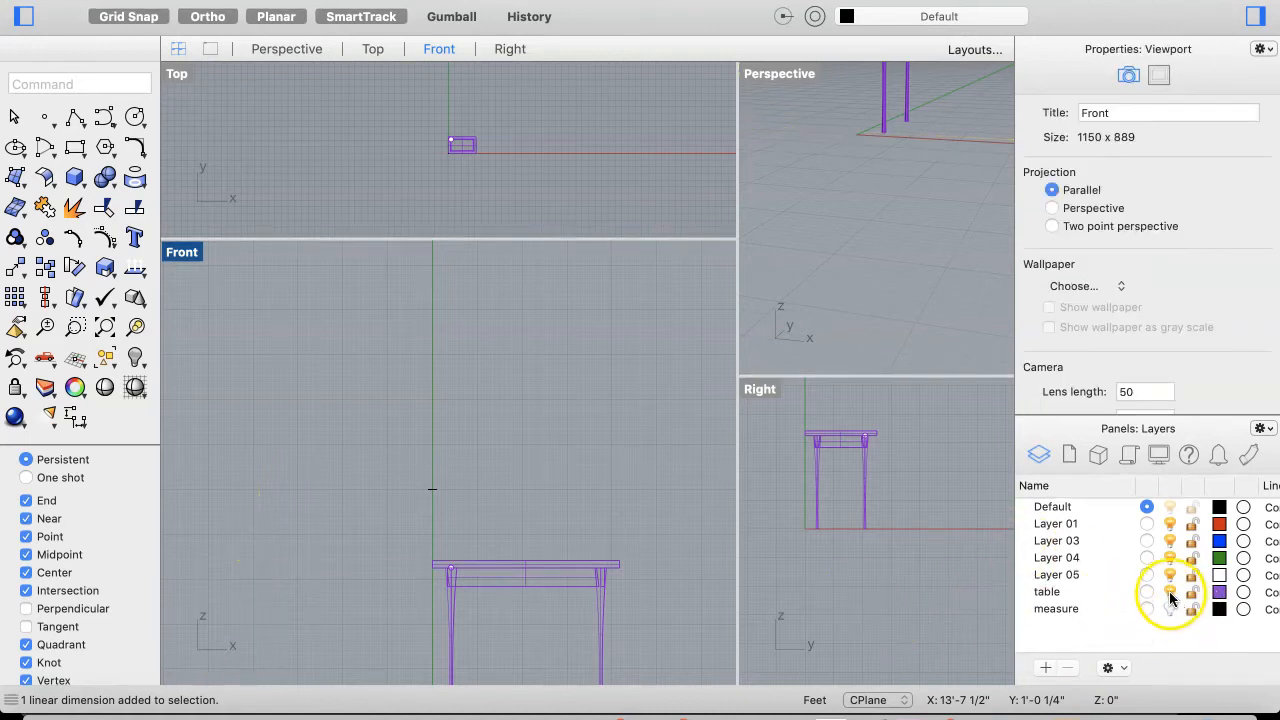
Hide the table layer and examine the grid spacing between the origin and the short mark on the vertical axis in the Front view
{"action": "left_click", "coordinate": [1170, 592]}
{"action": "scroll", "coordinate": [512, 535], "scroll_direction": "down", "scroll_amount": 5}
{"action": "scroll", "coordinate": [512, 535], "scroll_direction": "up", "scroll_amount": 1}
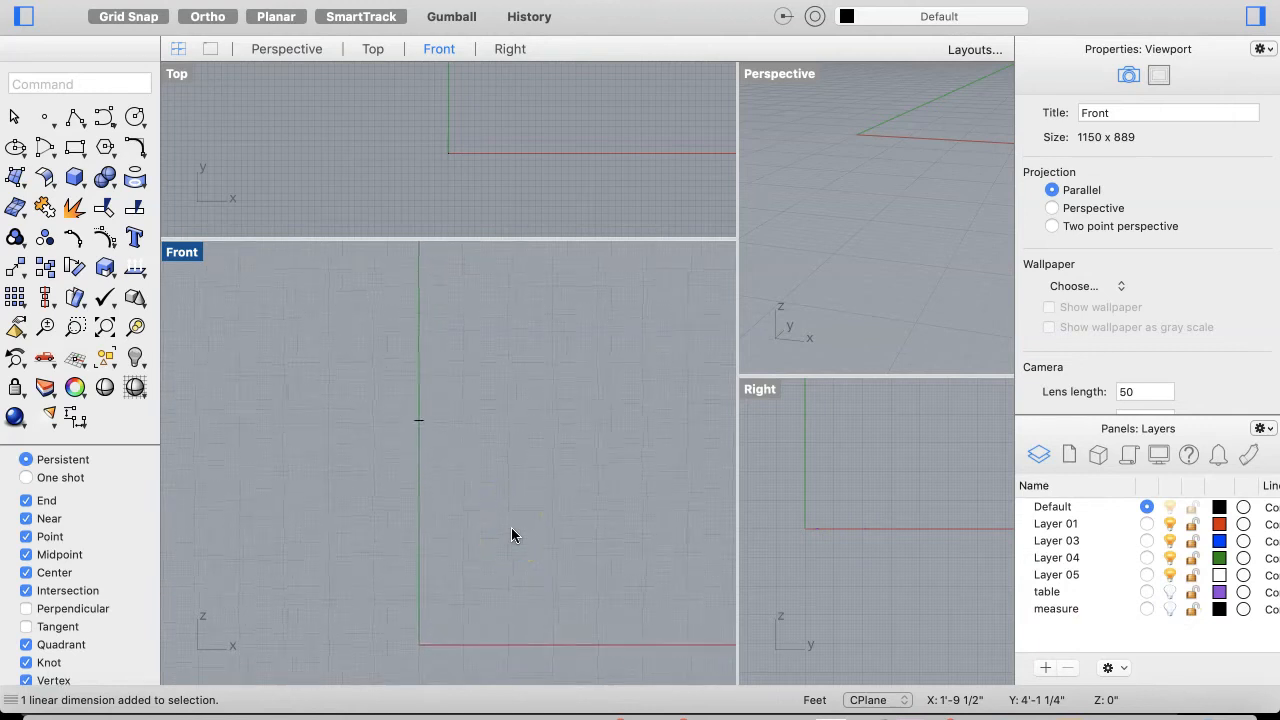
{"action": "left_click", "coordinate": [394, 606]}
{"action": "scroll", "coordinate": [437, 577], "scroll_direction": "up", "scroll_amount": 5}
{"action": "scroll", "coordinate": [438, 576], "scroll_direction": "up", "scroll_amount": 3}
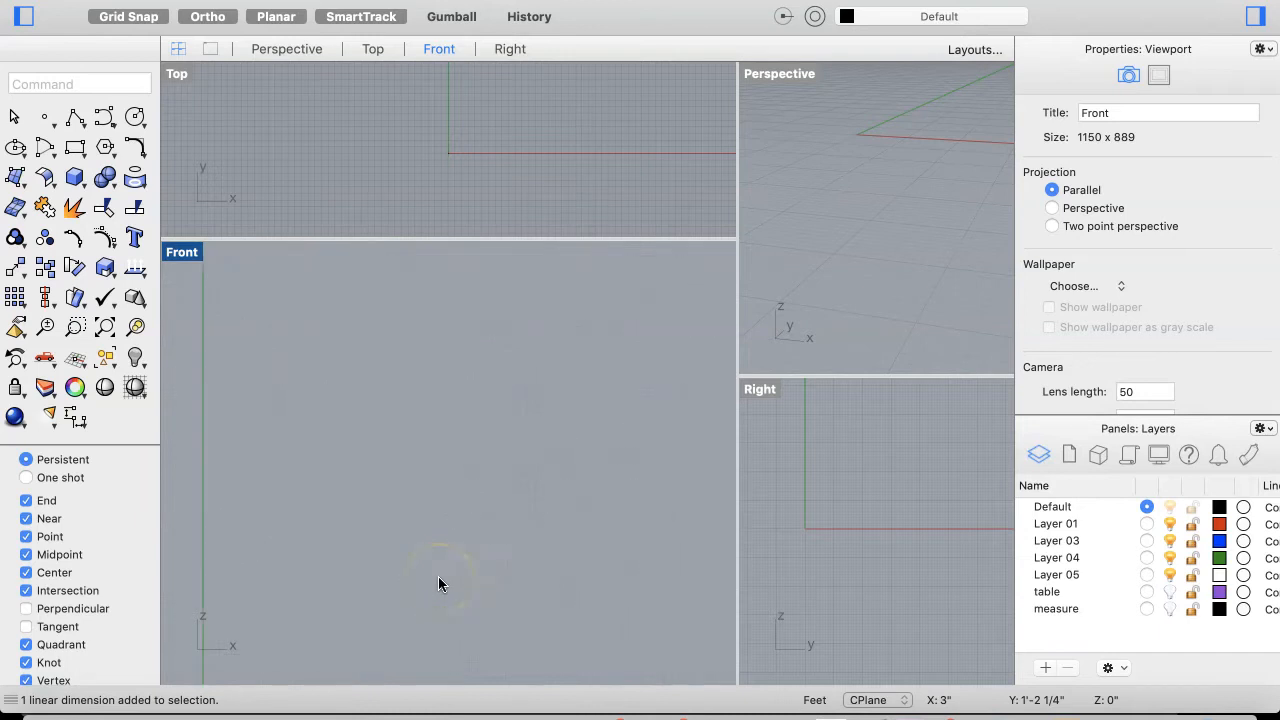
{"action": "scroll", "coordinate": [427, 605], "scroll_direction": "down", "scroll_amount": 5}
{"action": "scroll", "coordinate": [427, 605], "scroll_direction": "down", "scroll_amount": 2}
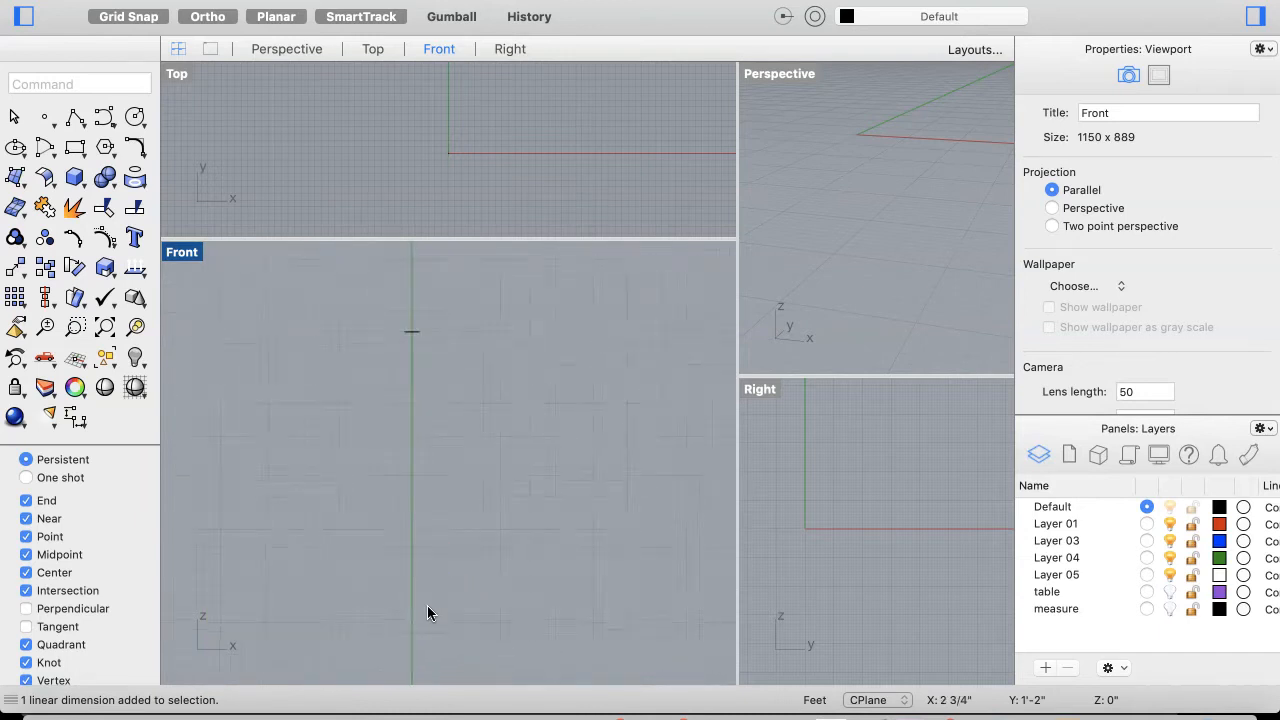
{"action": "scroll", "coordinate": [427, 606], "scroll_direction": "down", "scroll_amount": 3}
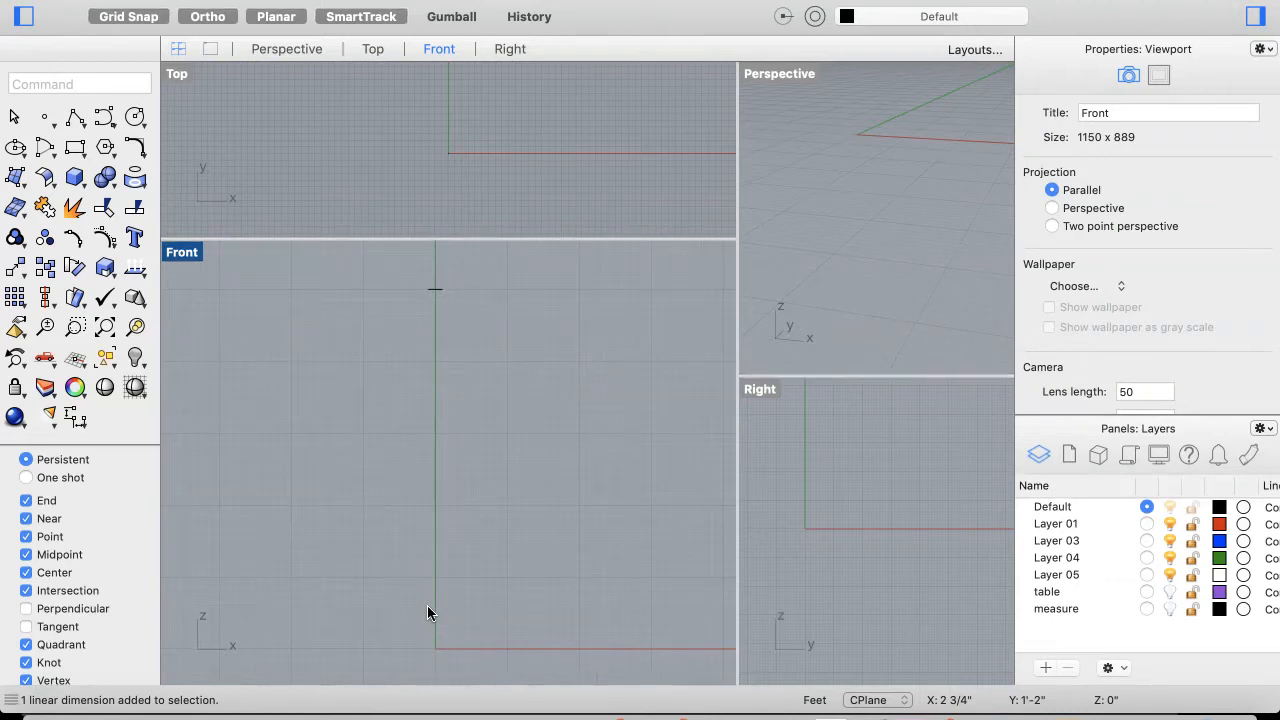
{"action": "left_click", "coordinate": [458, 601]}
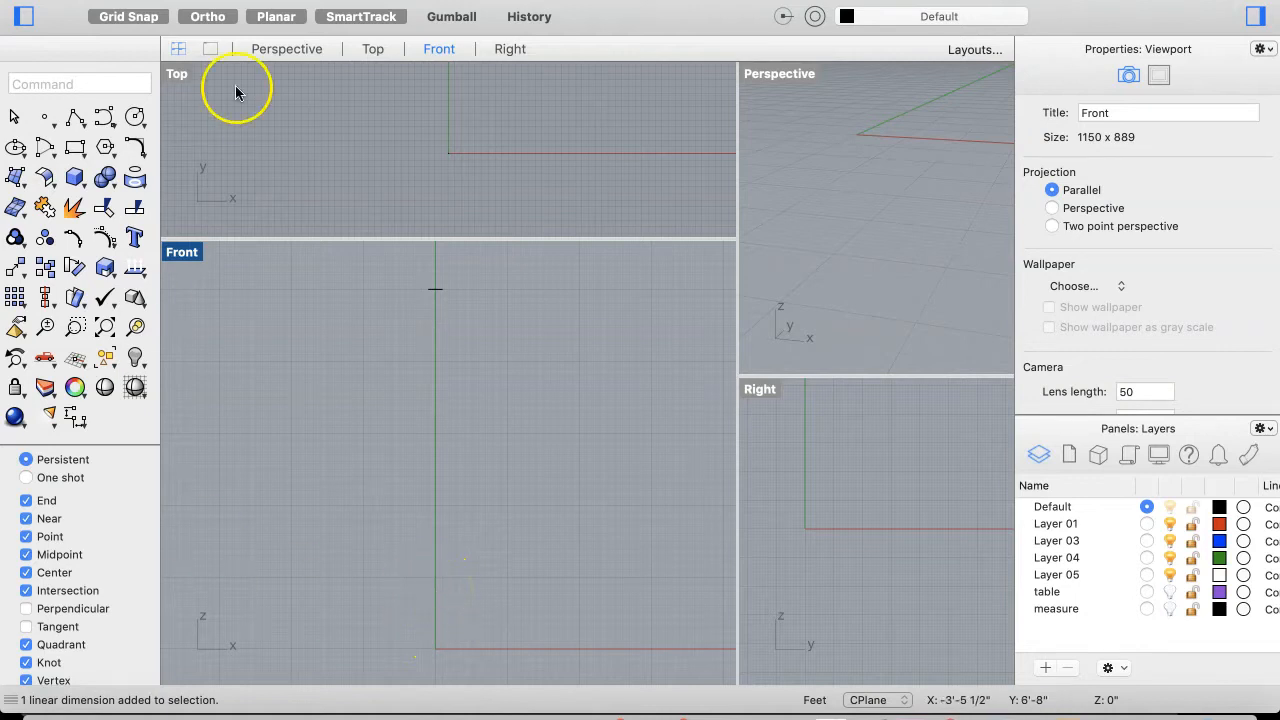
Open the document's grid settings and set the minor grid line spacing to 4 feet
{"action": "left_click", "coordinate": [158, 0]}
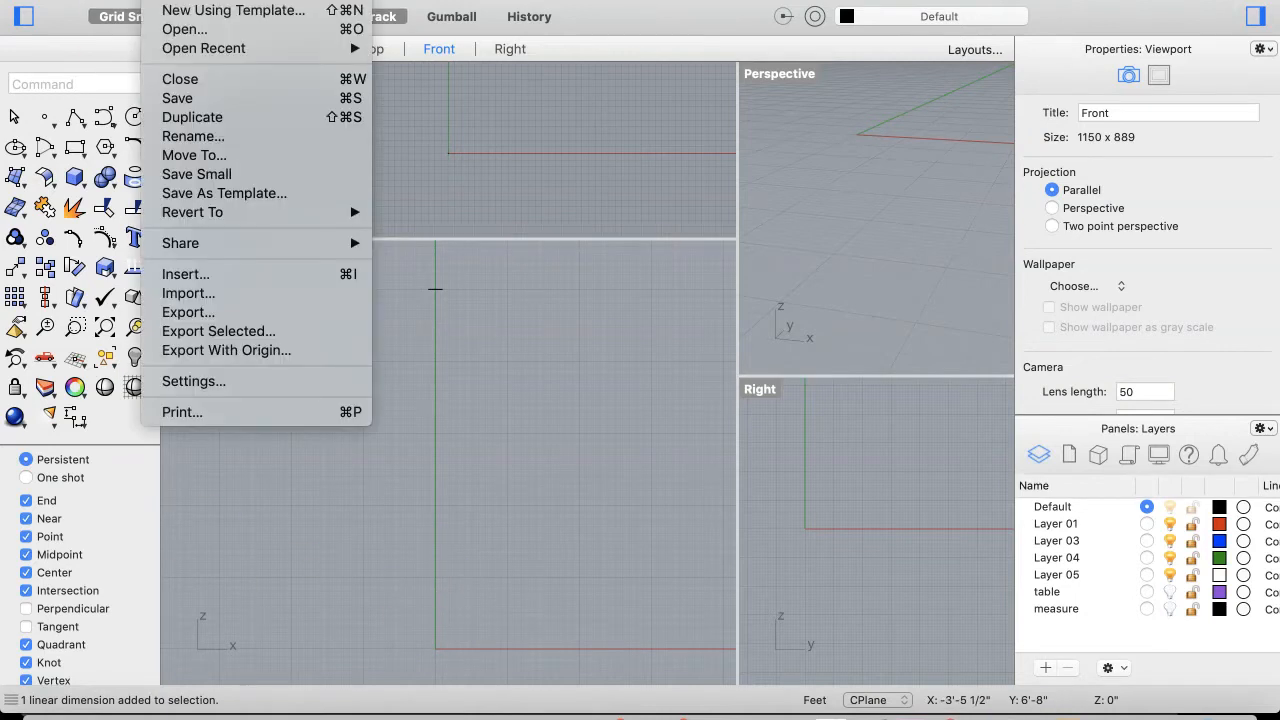
{"action": "left_click", "coordinate": [196, 380]}
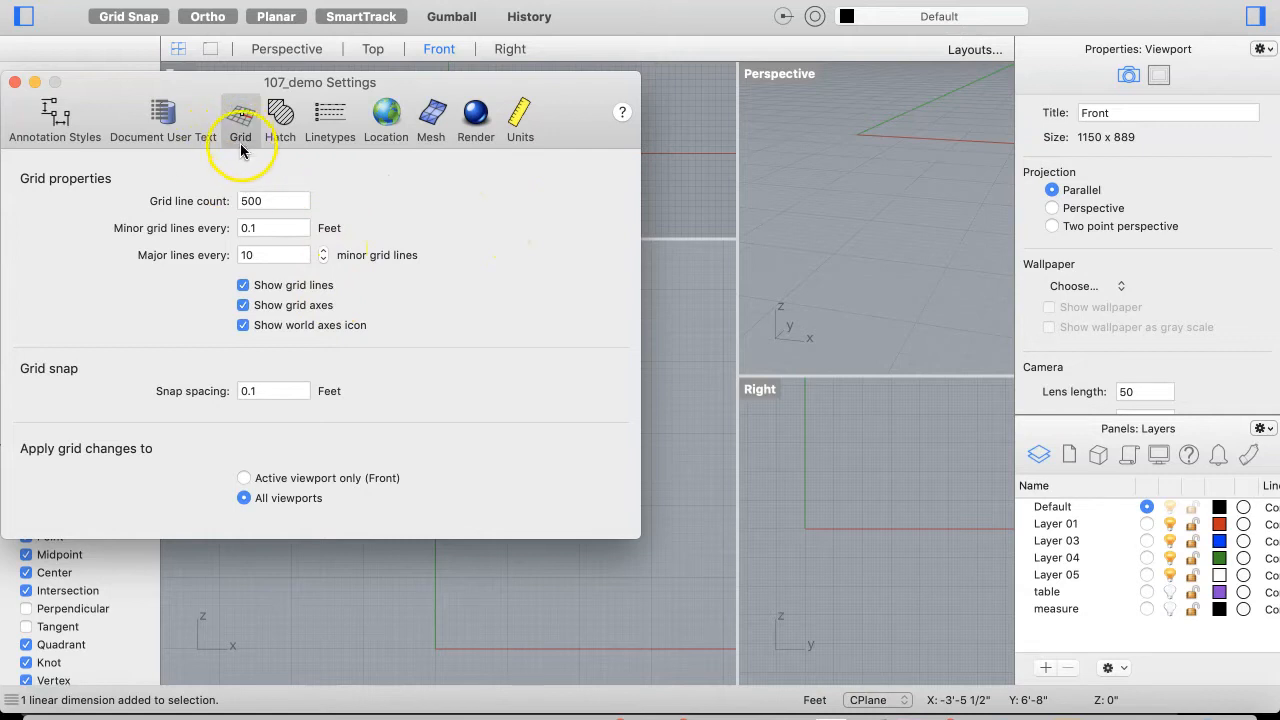
{"action": "left_click", "coordinate": [255, 254]}
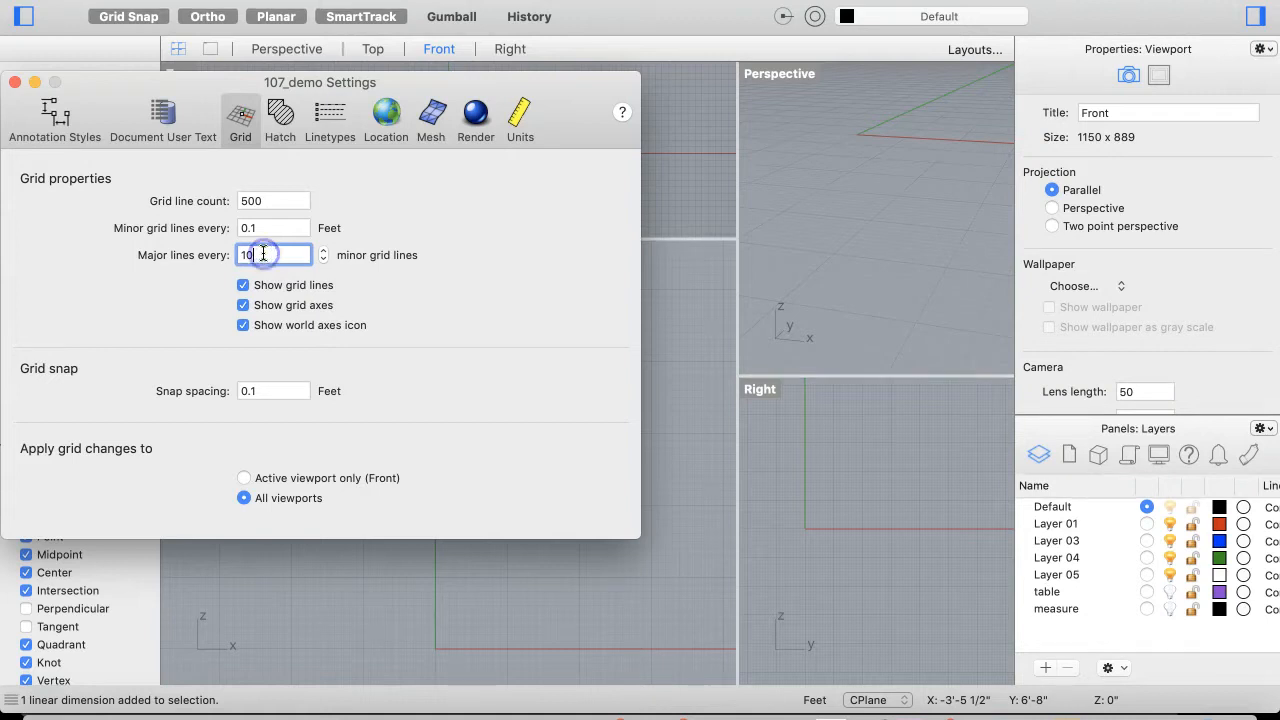
{"action": "left_click_drag", "start_coordinate": [266, 227], "coordinate": [219, 229]}
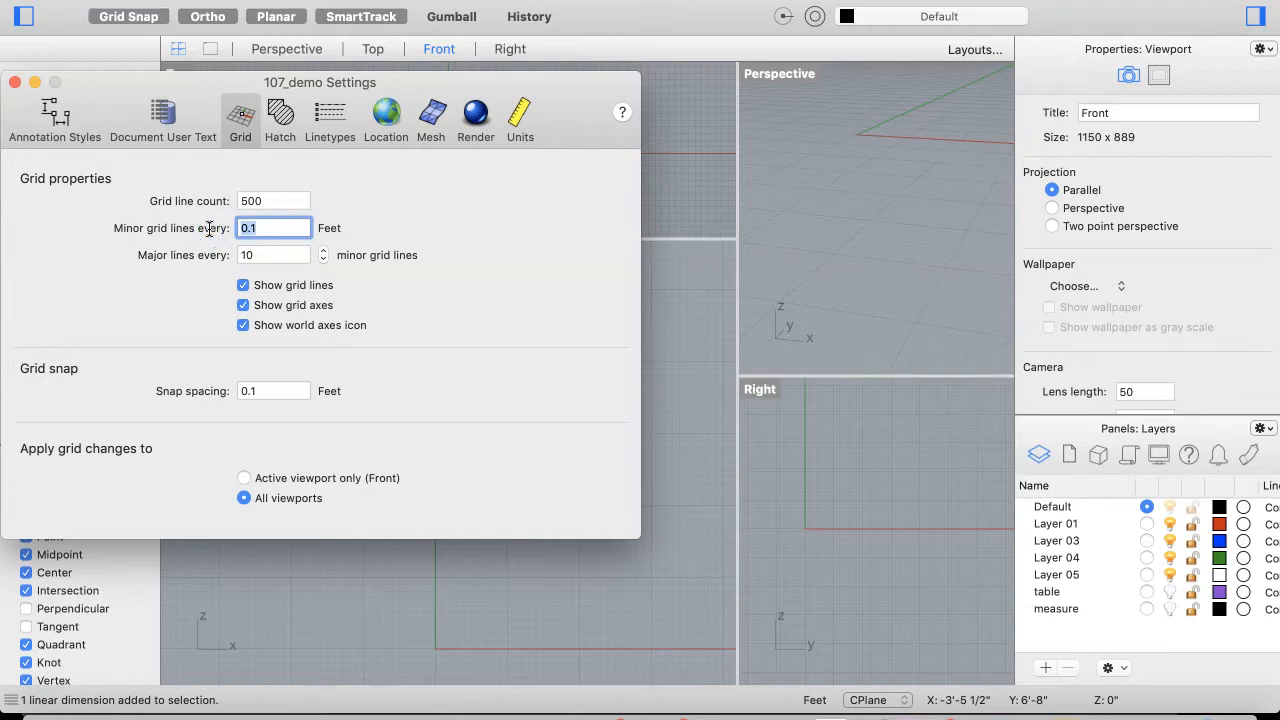
{"action": "type", "text": "4"}
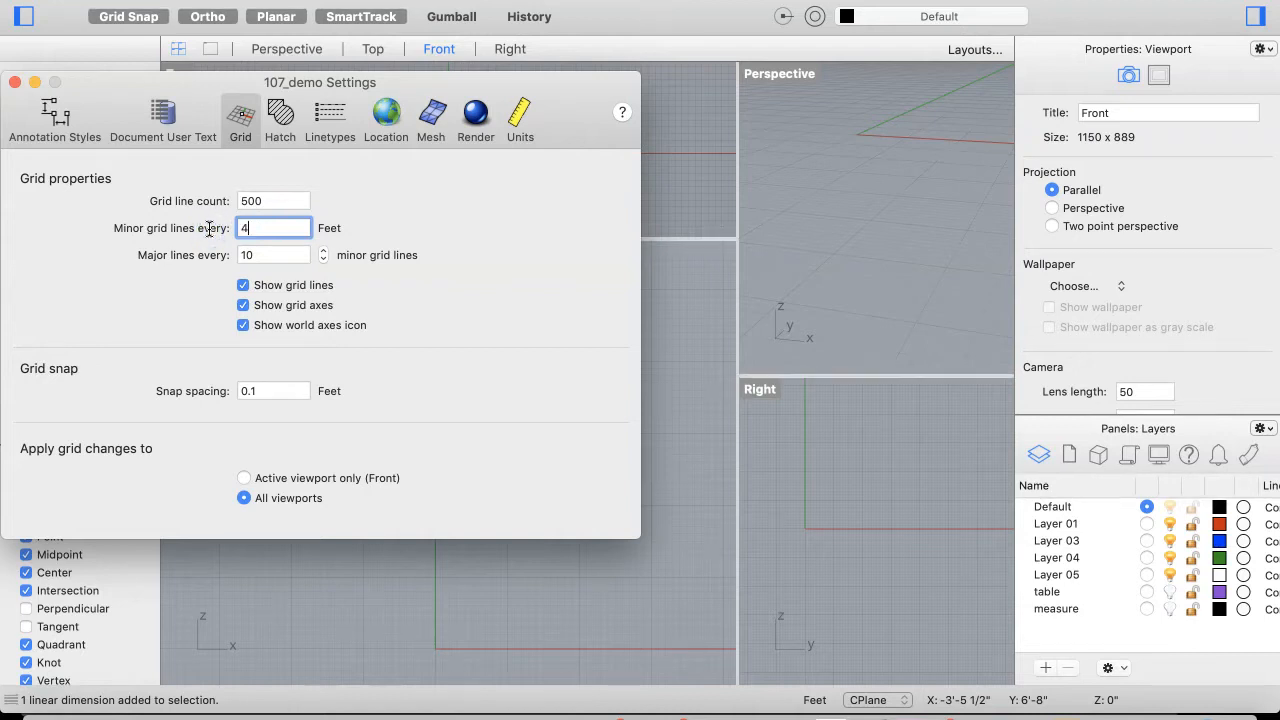
Change the document's model units to inches without scaling the model, and check the layout units
{"action": "left_click", "coordinate": [519, 120]}
{"action": "left_click", "coordinate": [406, 223]}
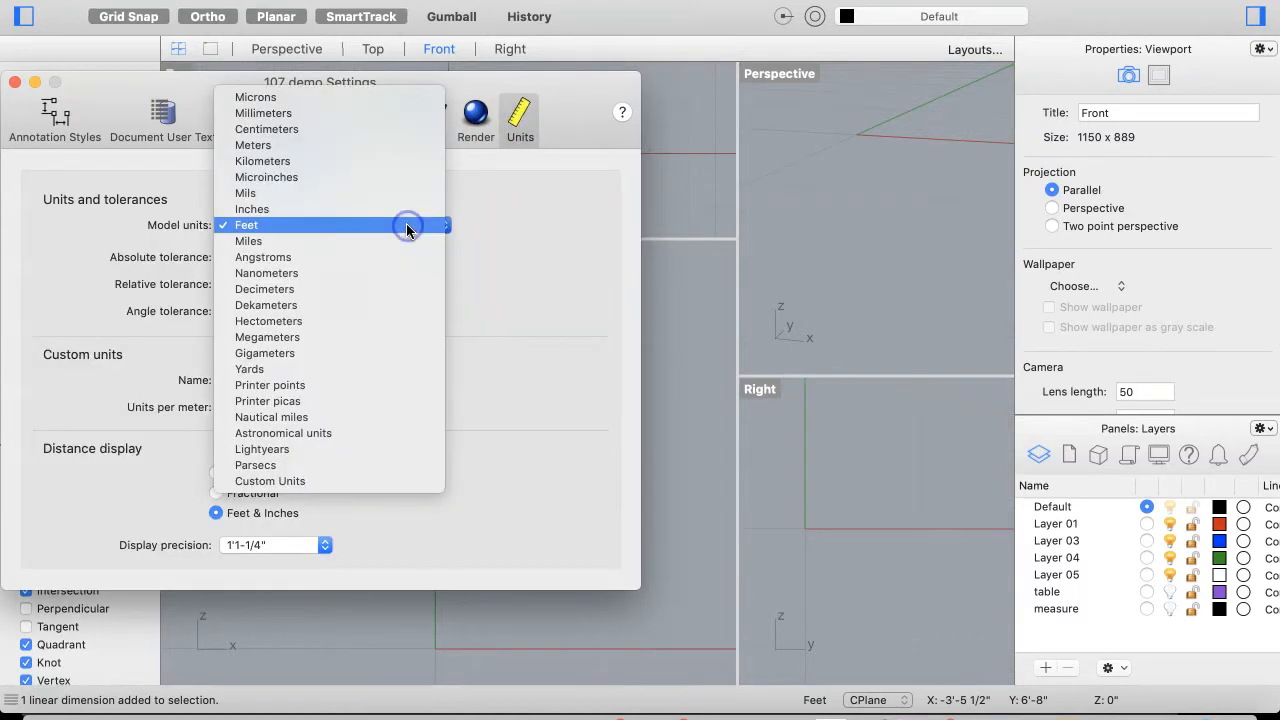
{"action": "left_click", "coordinate": [403, 208]}
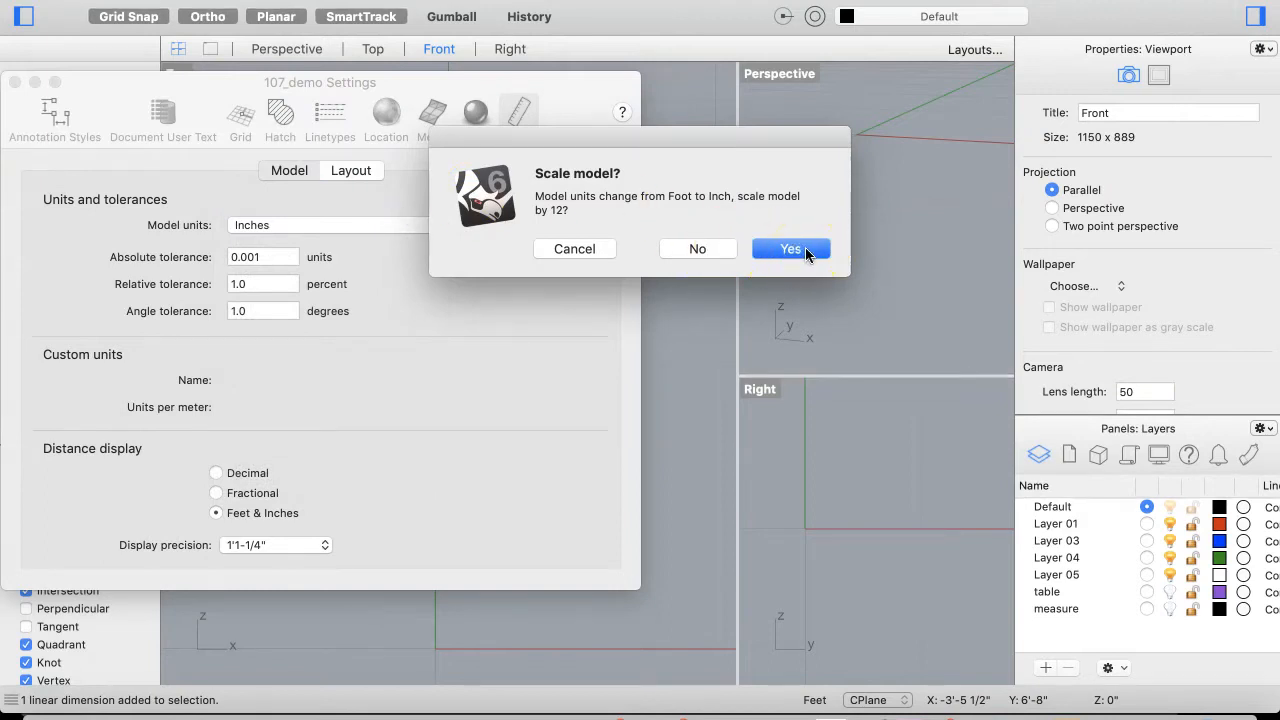
{"action": "left_click", "coordinate": [692, 249]}
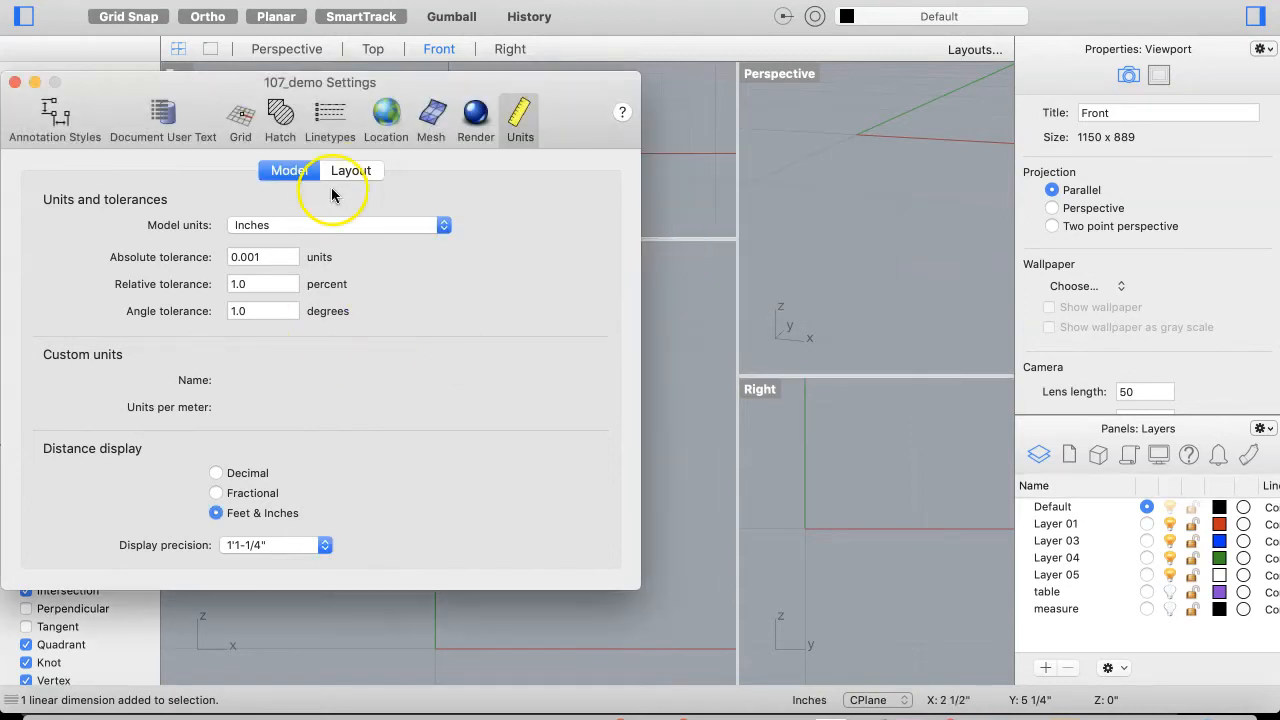
{"action": "left_click", "coordinate": [351, 170]}
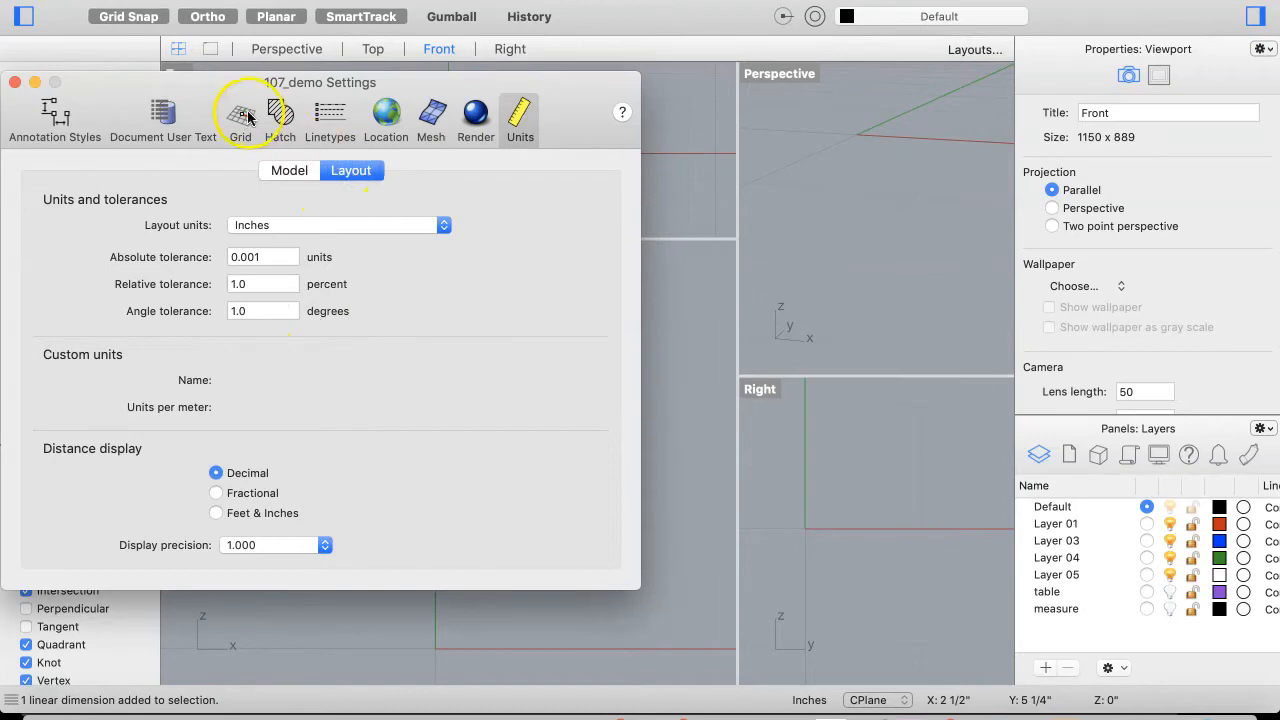
In the grid settings, set major lines every 4 minor grid lines and minor grid lines every 0.25 inches
{"action": "left_click", "coordinate": [247, 117]}
{"action": "left_click", "coordinate": [277, 255]}
{"action": "double_click", "coordinate": [276, 255]}
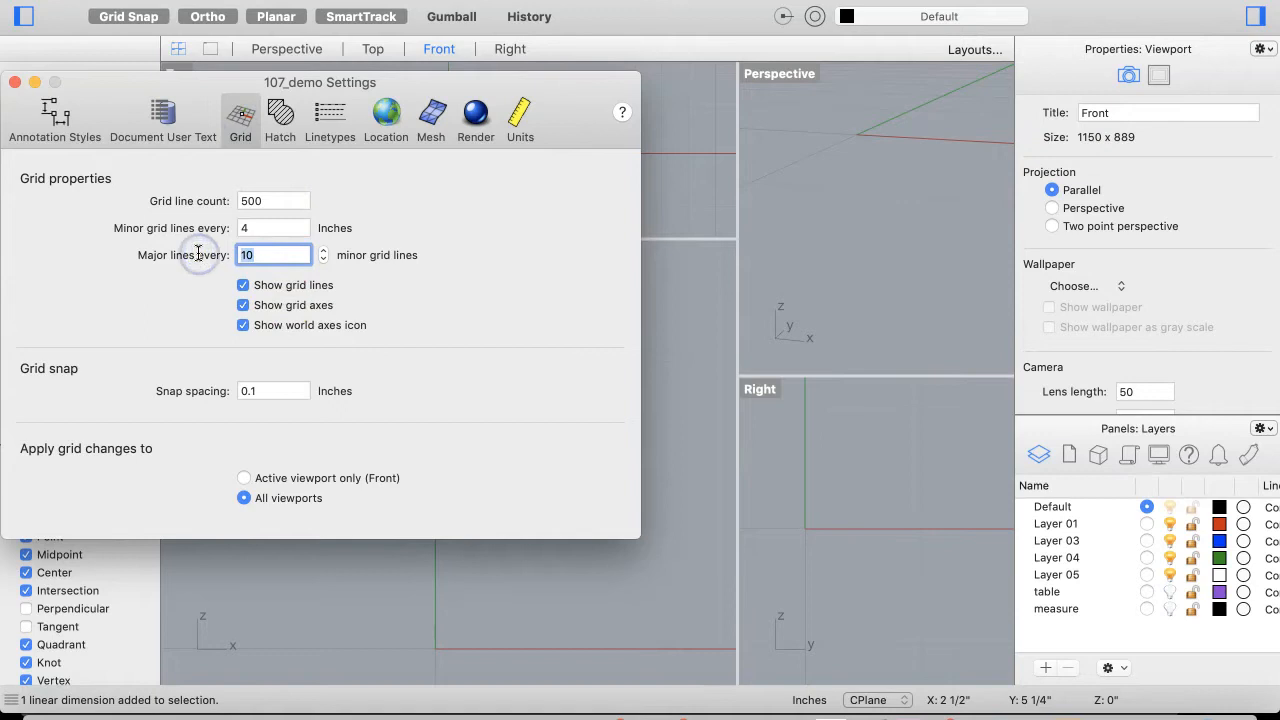
{"action": "left_click", "coordinate": [248, 247]}
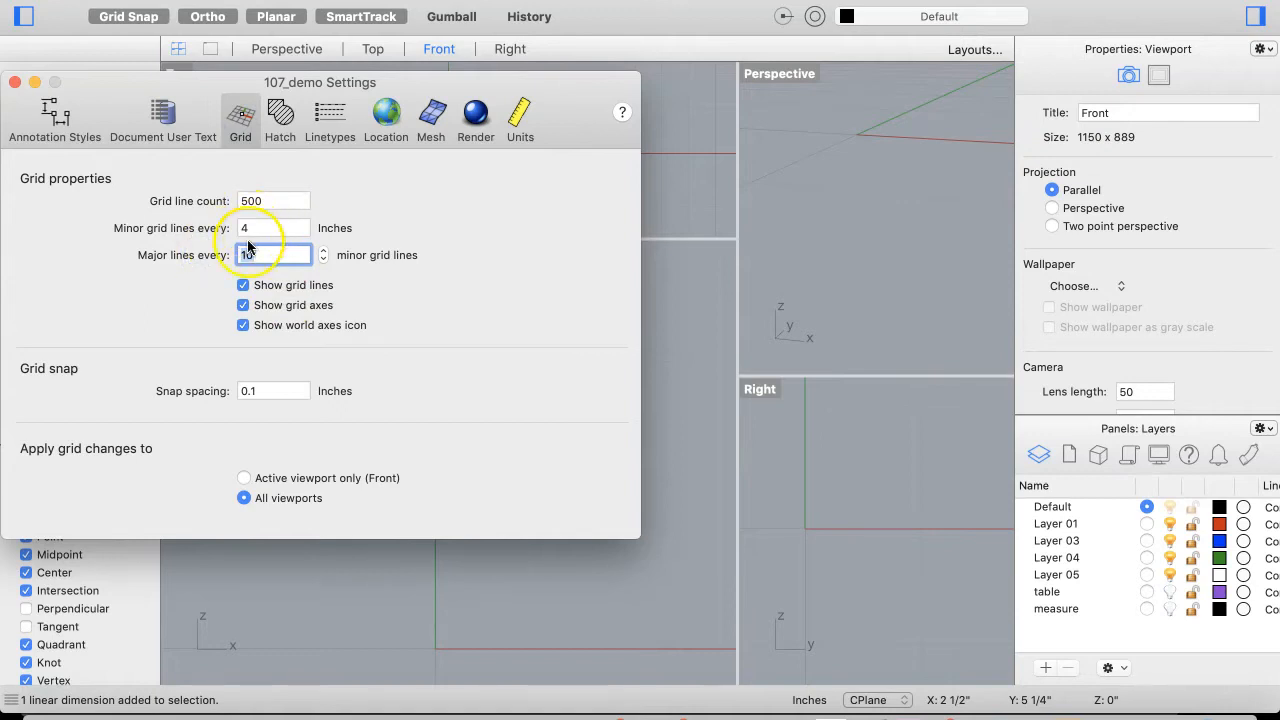
{"action": "left_click", "coordinate": [268, 240]}
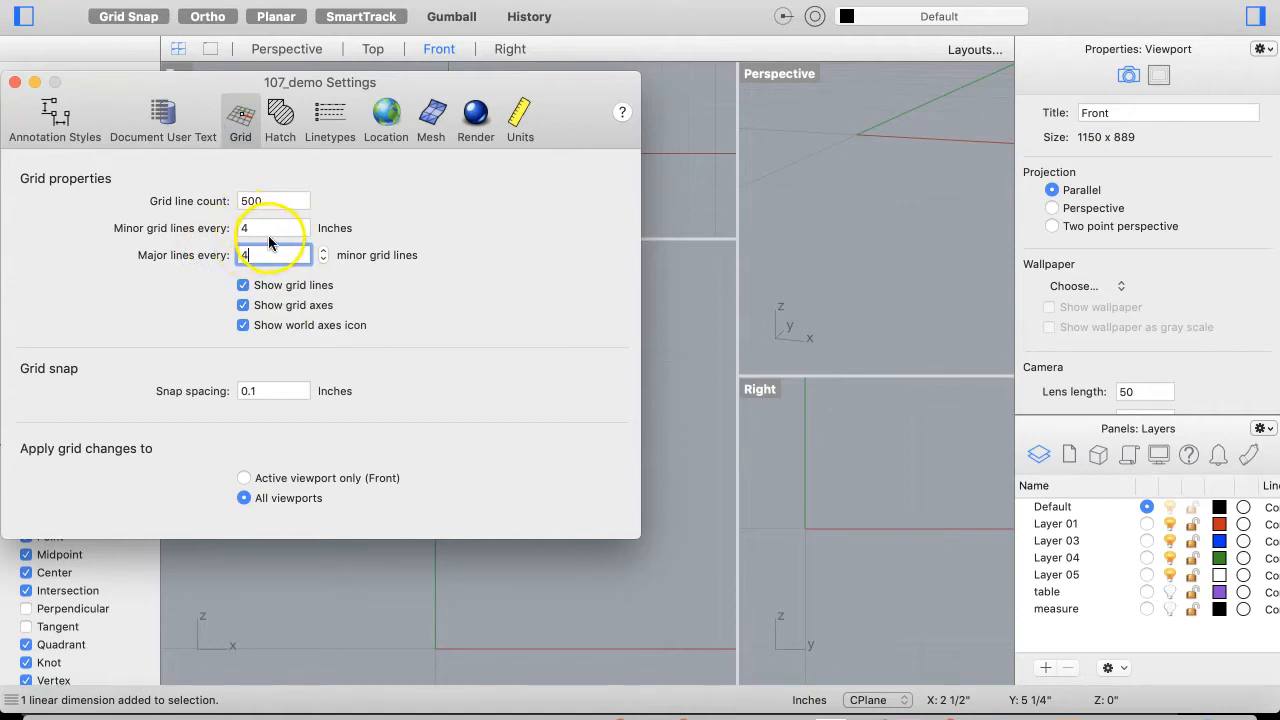
{"action": "double_click", "coordinate": [251, 227]}
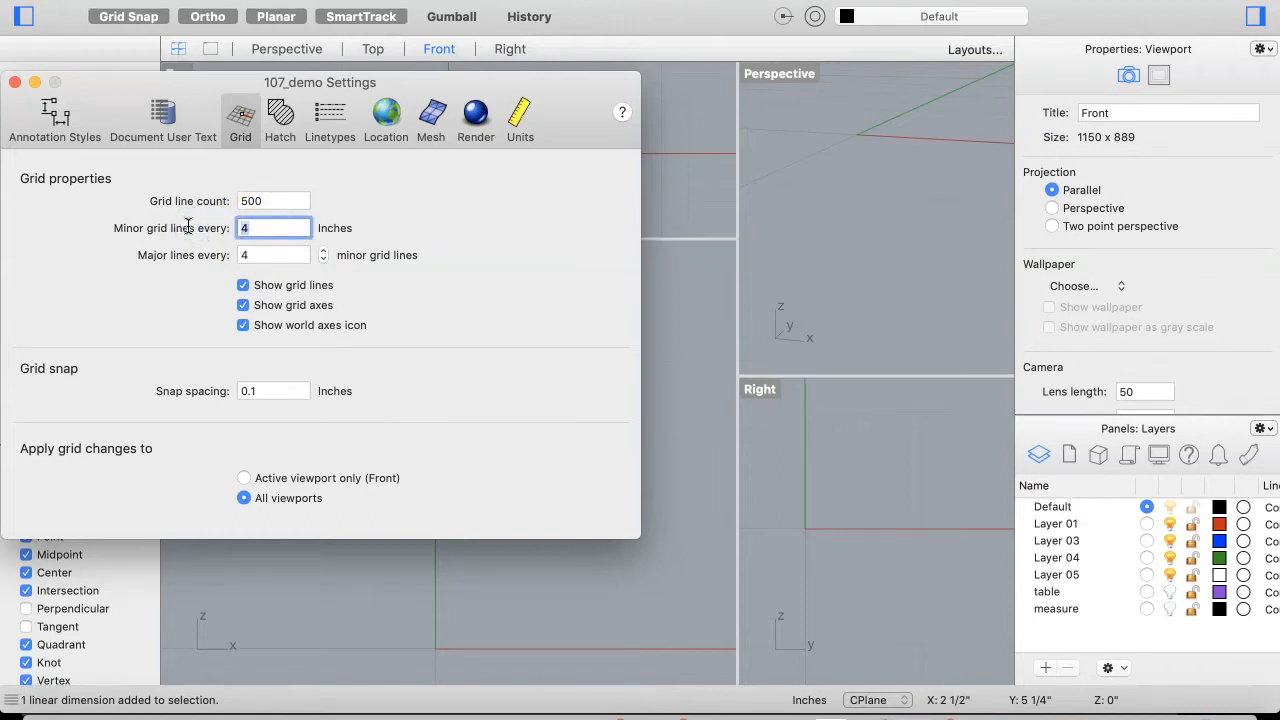
{"action": "type", "text": ".2"}
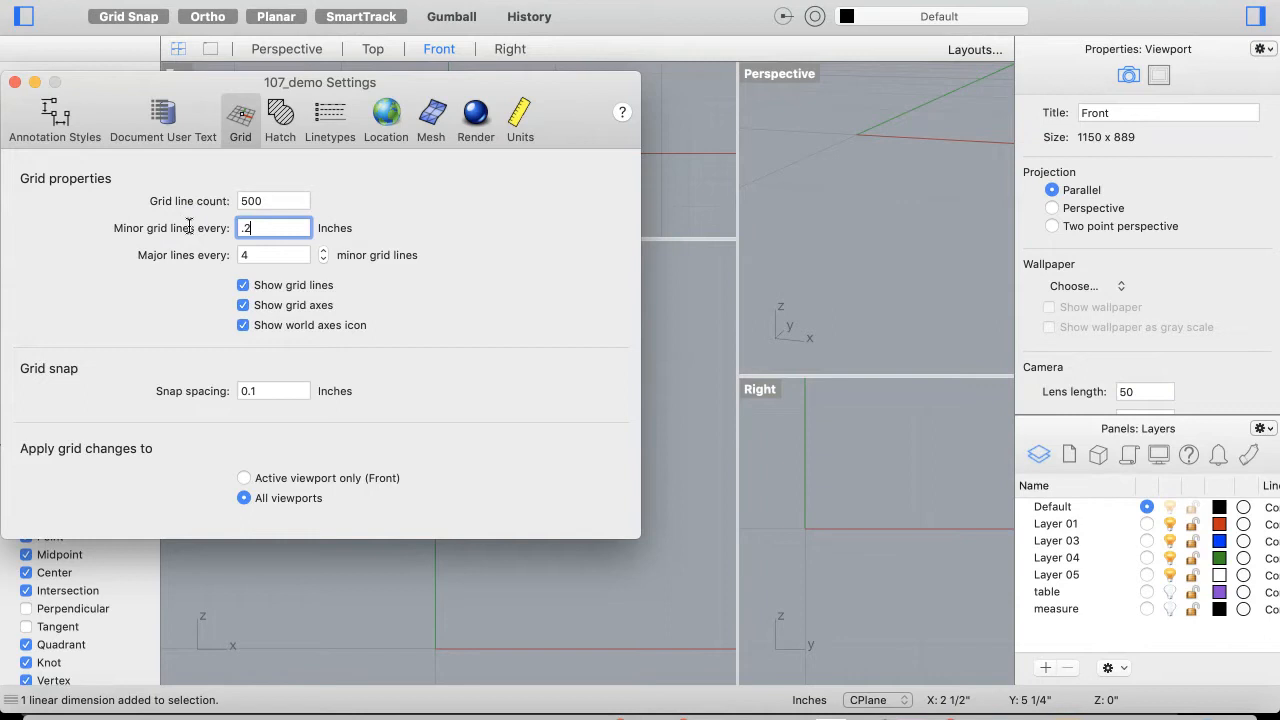
{"action": "type", "text": "5"}
{"action": "left_click", "coordinate": [261, 255]}
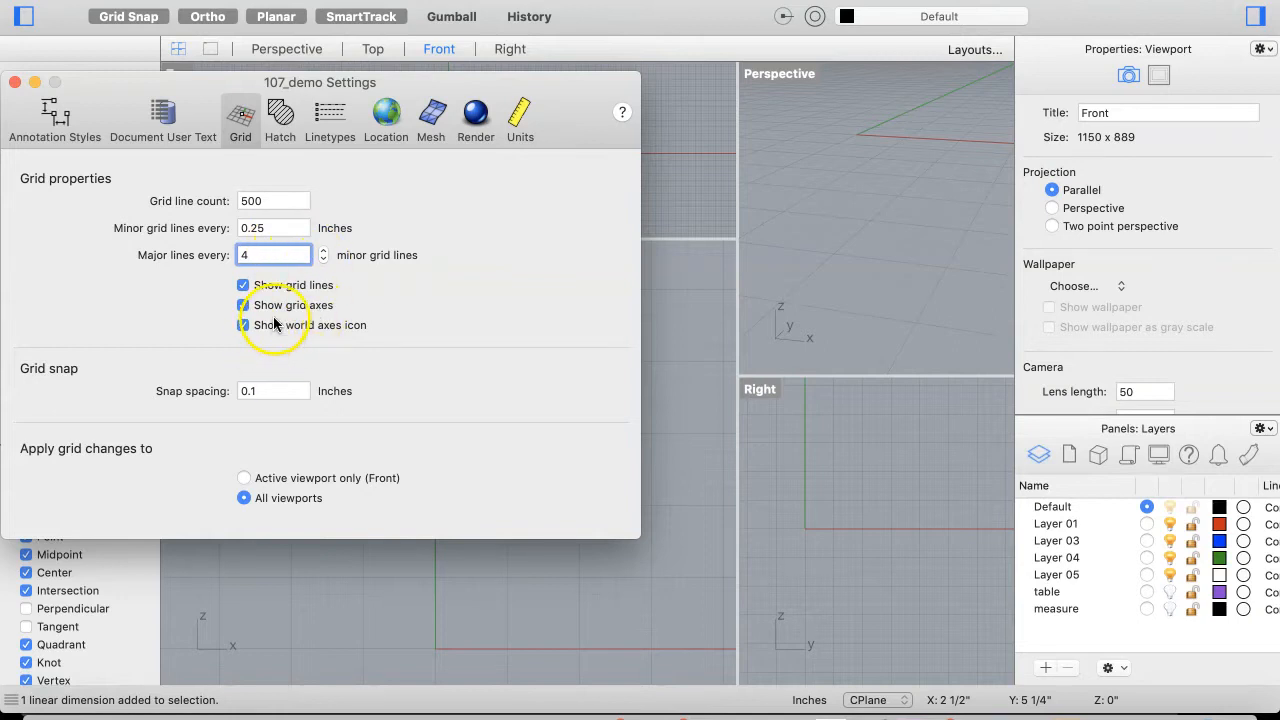
Set the grid snap spacing to 0.25 inches for all viewports and close the document settings
{"action": "left_click", "coordinate": [262, 391]}
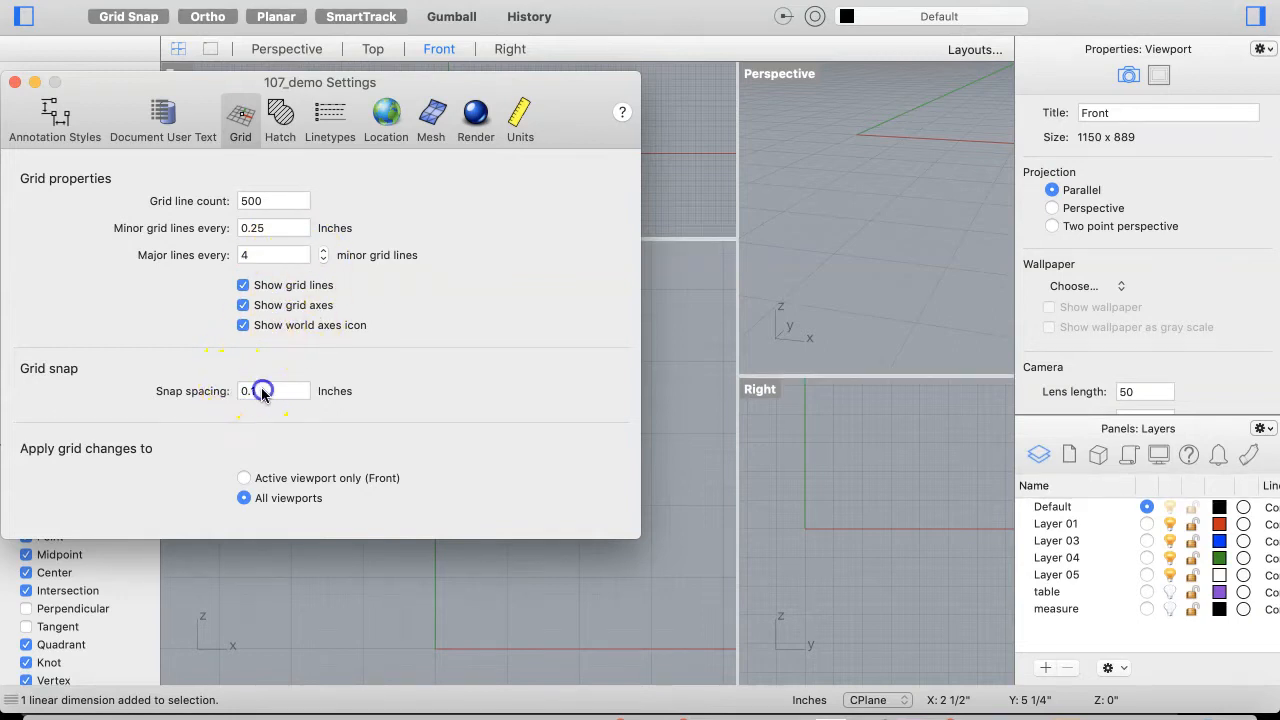
{"action": "left_click_drag", "start_coordinate": [253, 390], "coordinate": [208, 385]}
{"action": "type", "text": ".25"}
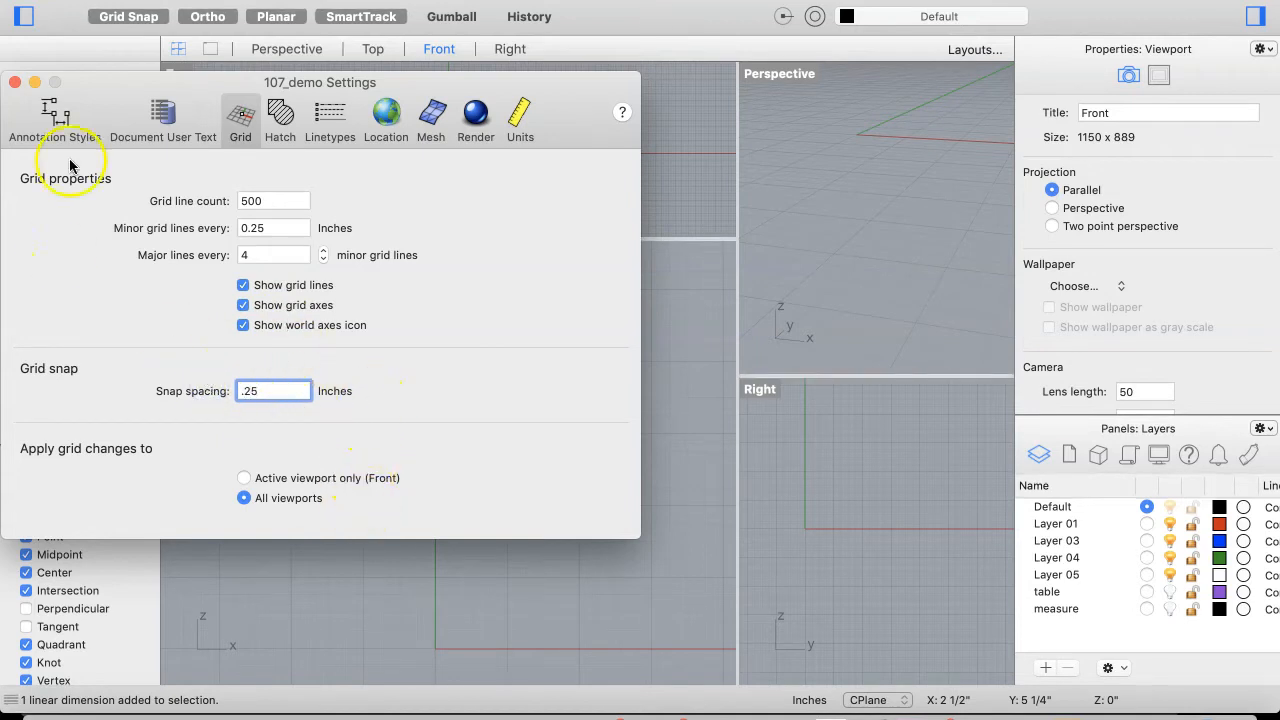
{"action": "left_click", "coordinate": [14, 83]}
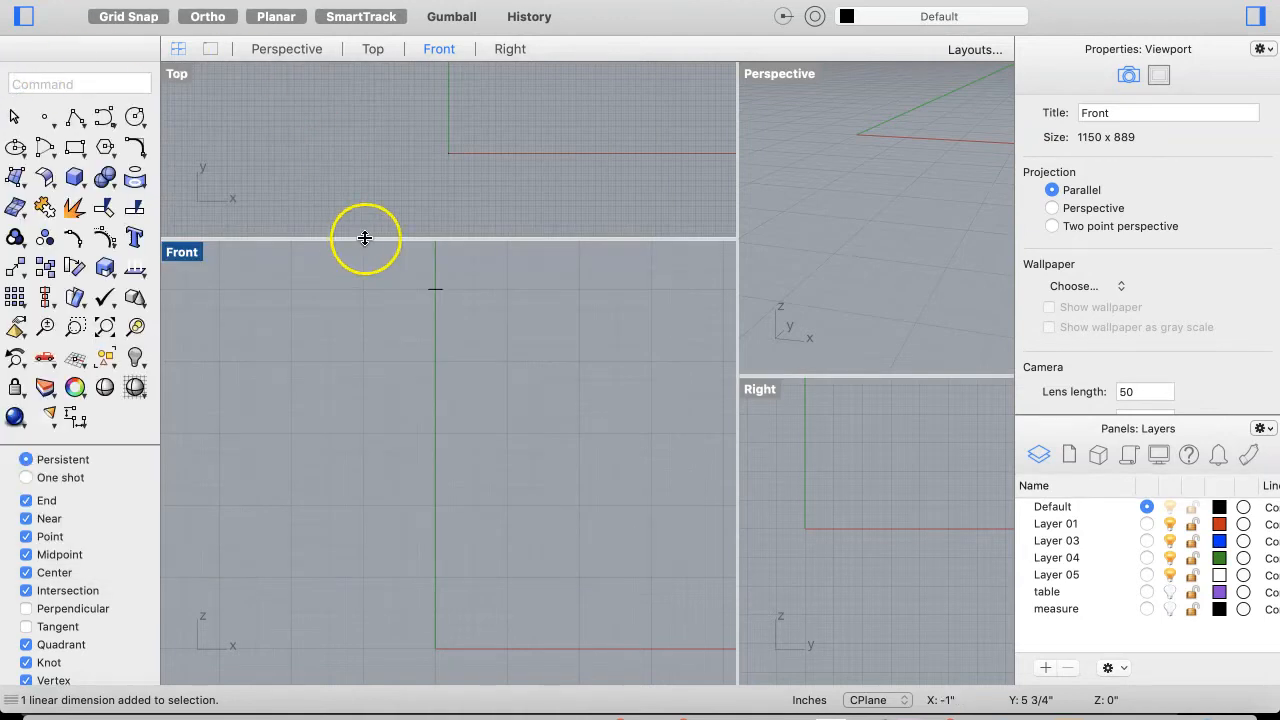
View the drawer table drawing in shop_table_w_drawers2.3dm, and return to the 107_demo document
{"action": "left_click", "coordinate": [896, 0]}
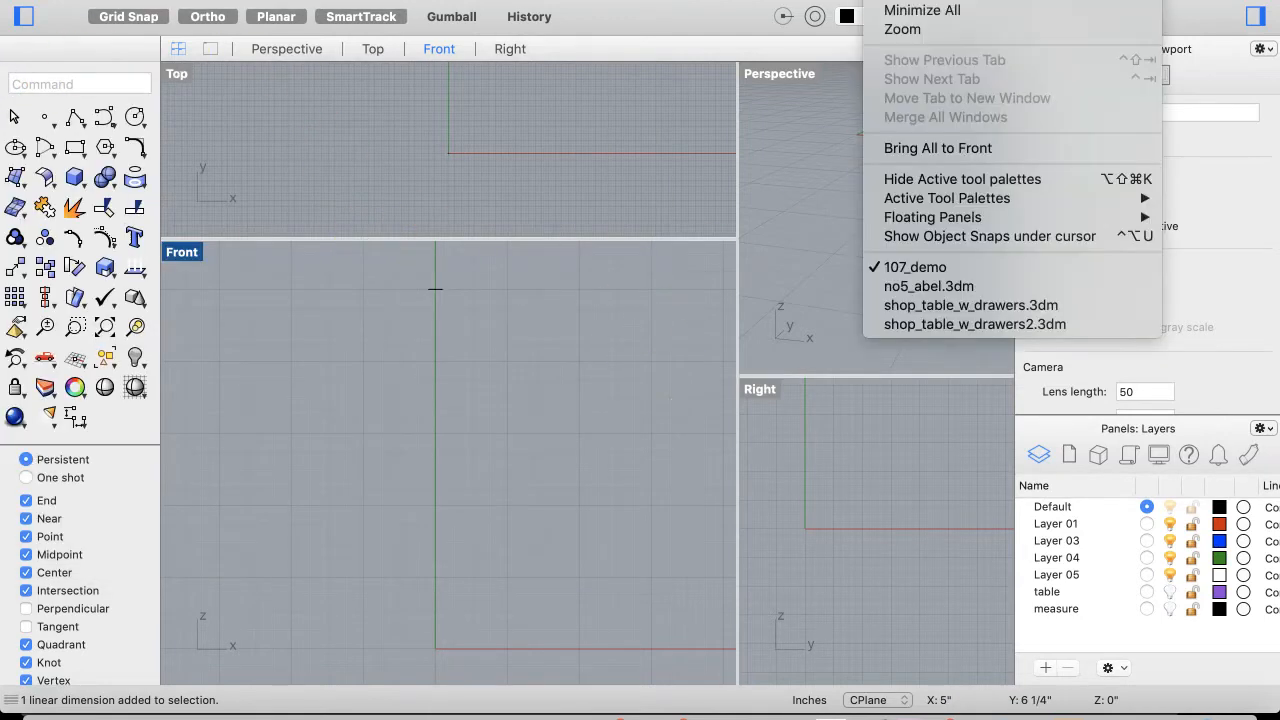
{"action": "left_click", "coordinate": [897, 326]}
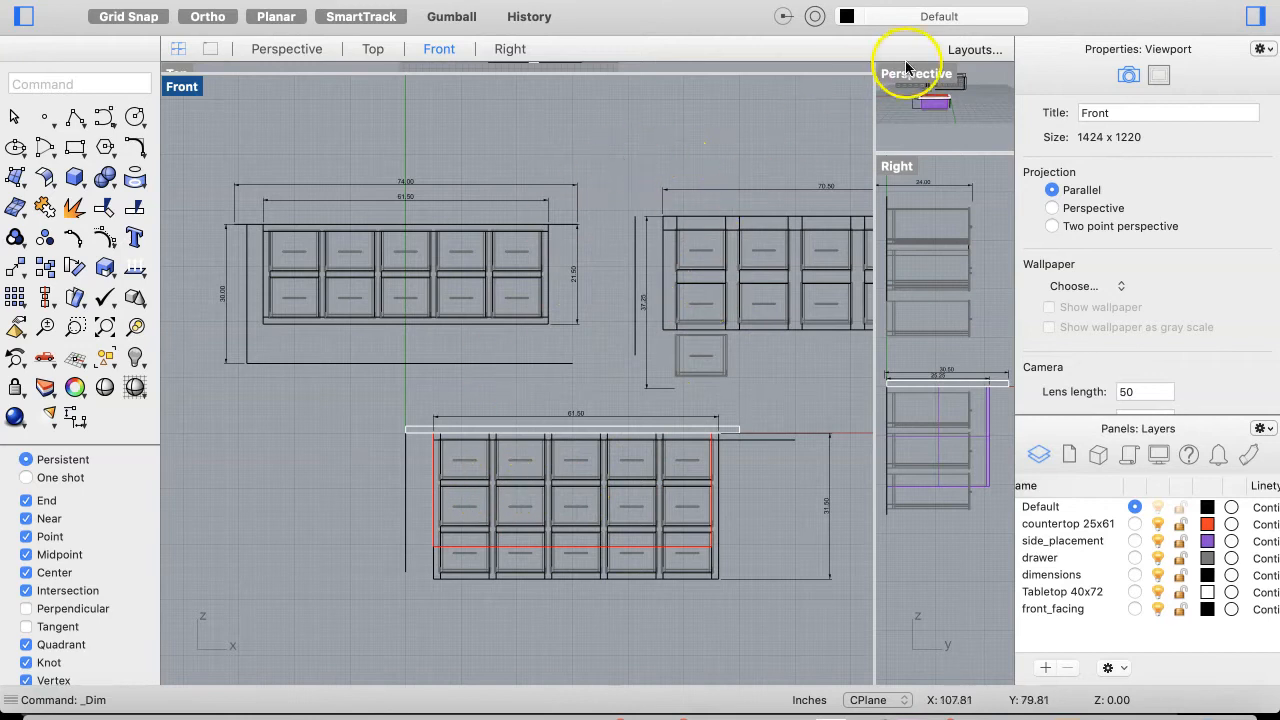
{"action": "left_click", "coordinate": [895, 0]}
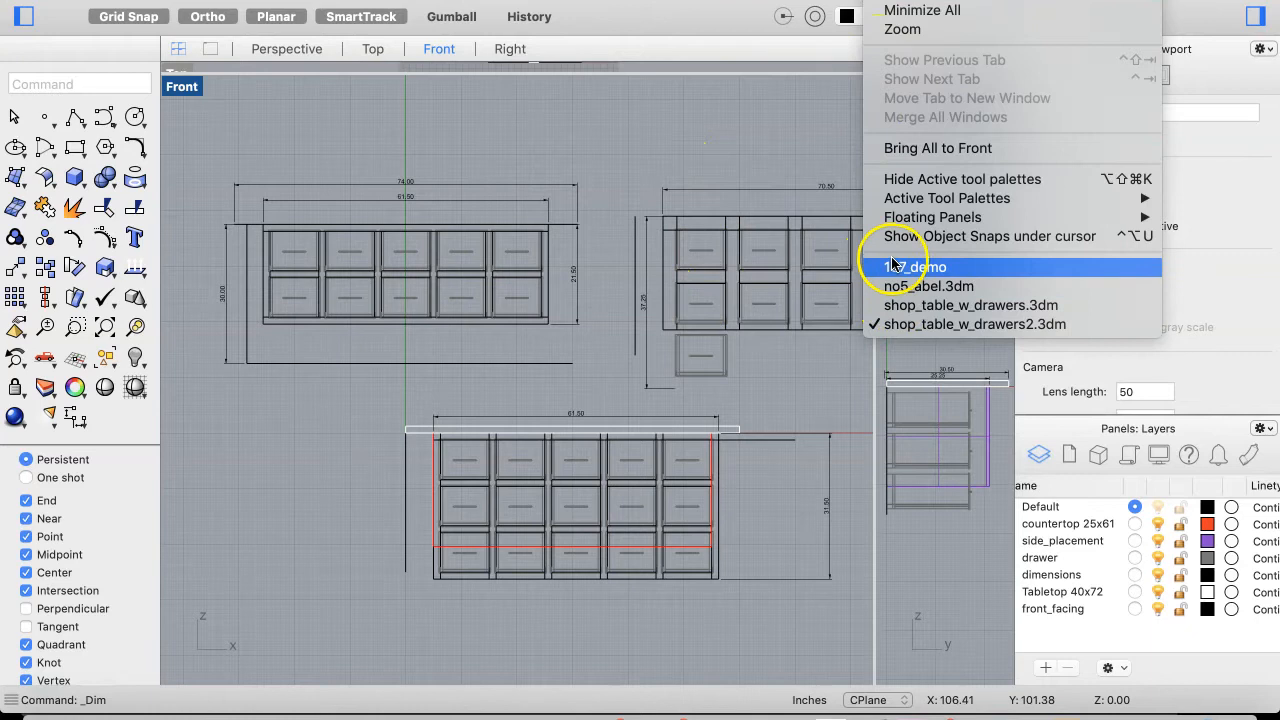
{"action": "left_click", "coordinate": [893, 265]}
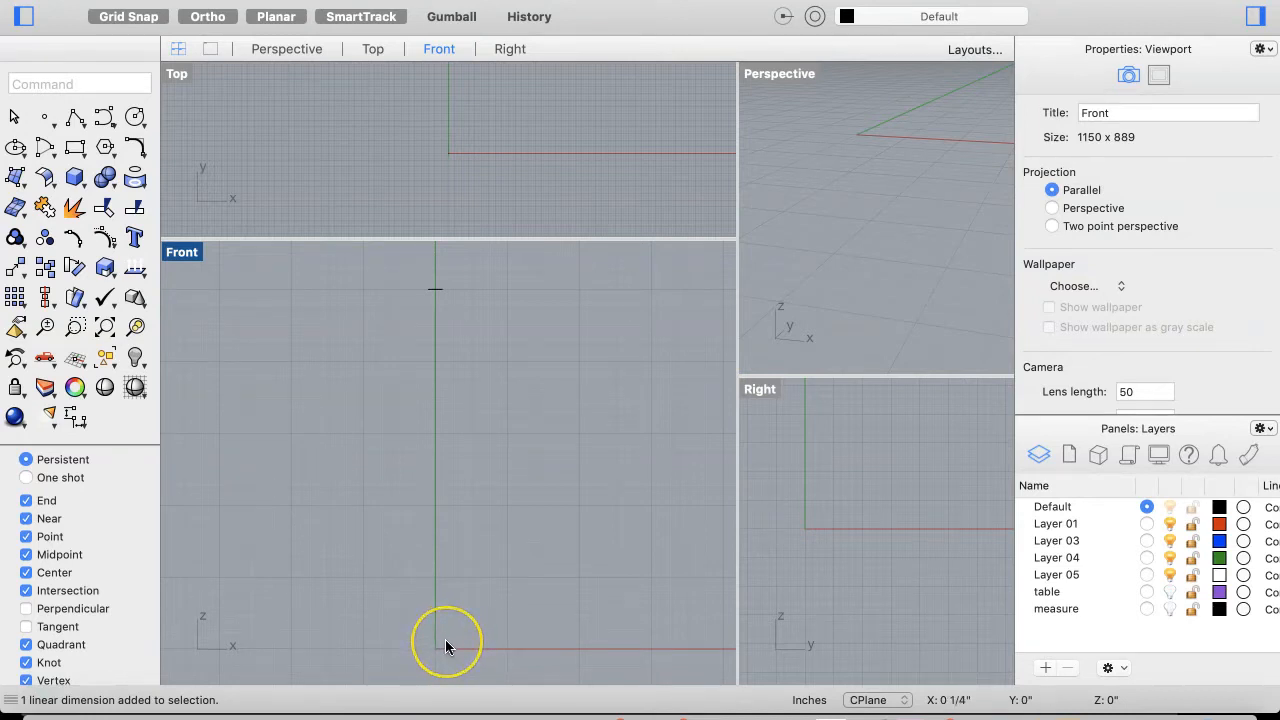
Turn on the table layer and select the whole table in the Front view
{"action": "scroll", "coordinate": [483, 508], "scroll_direction": "down", "scroll_amount": 3}
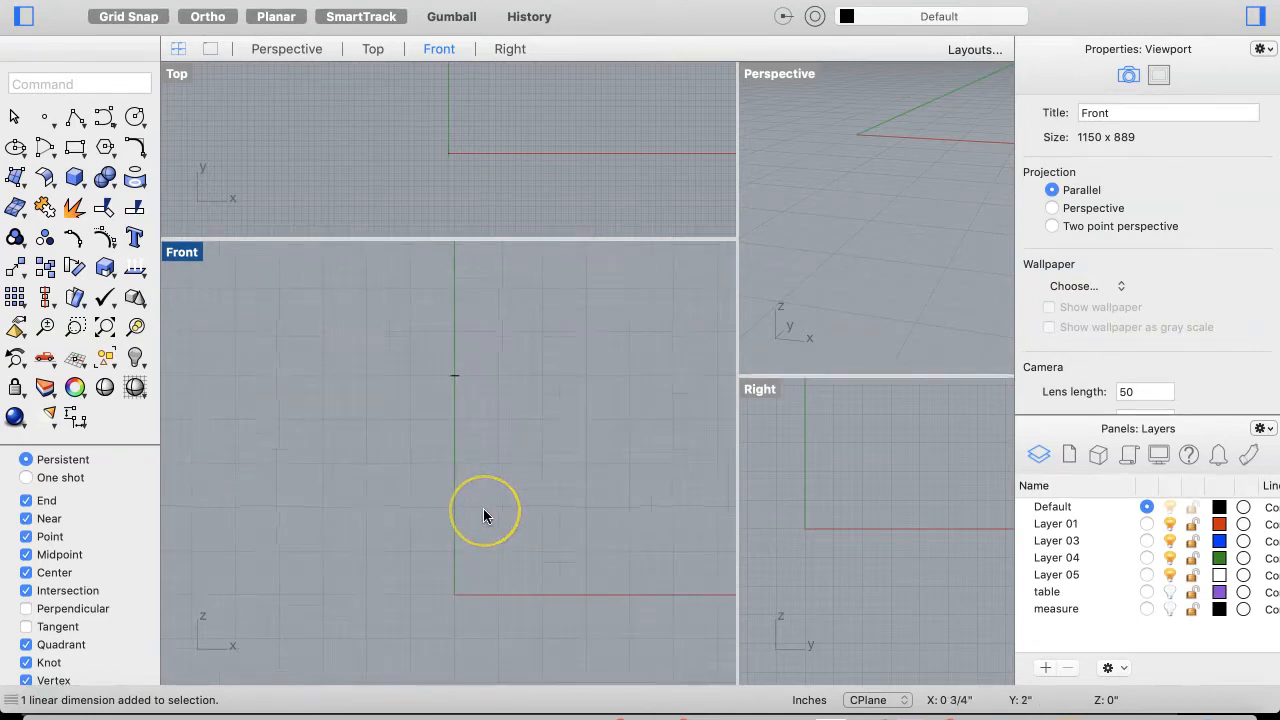
{"action": "scroll", "coordinate": [483, 508], "scroll_direction": "down", "scroll_amount": 2}
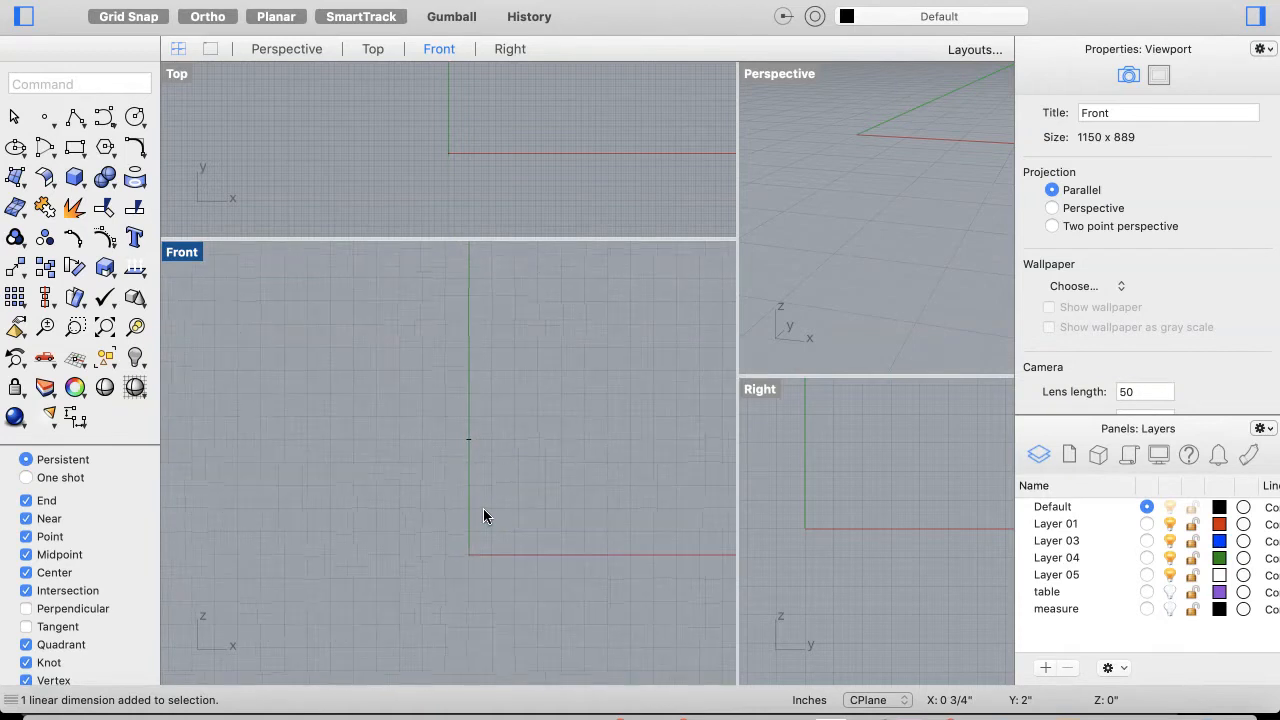
{"action": "left_click", "coordinate": [1171, 592]}
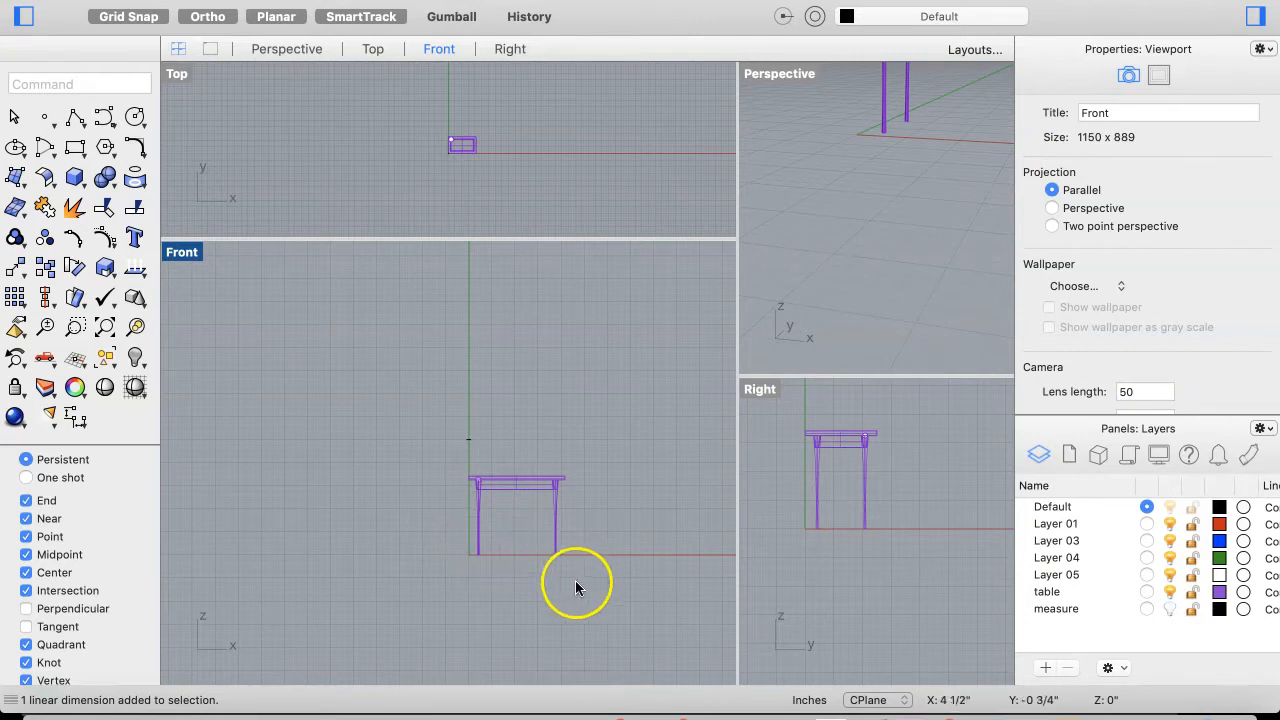
{"action": "left_click_drag", "start_coordinate": [575, 585], "coordinate": [409, 389]}
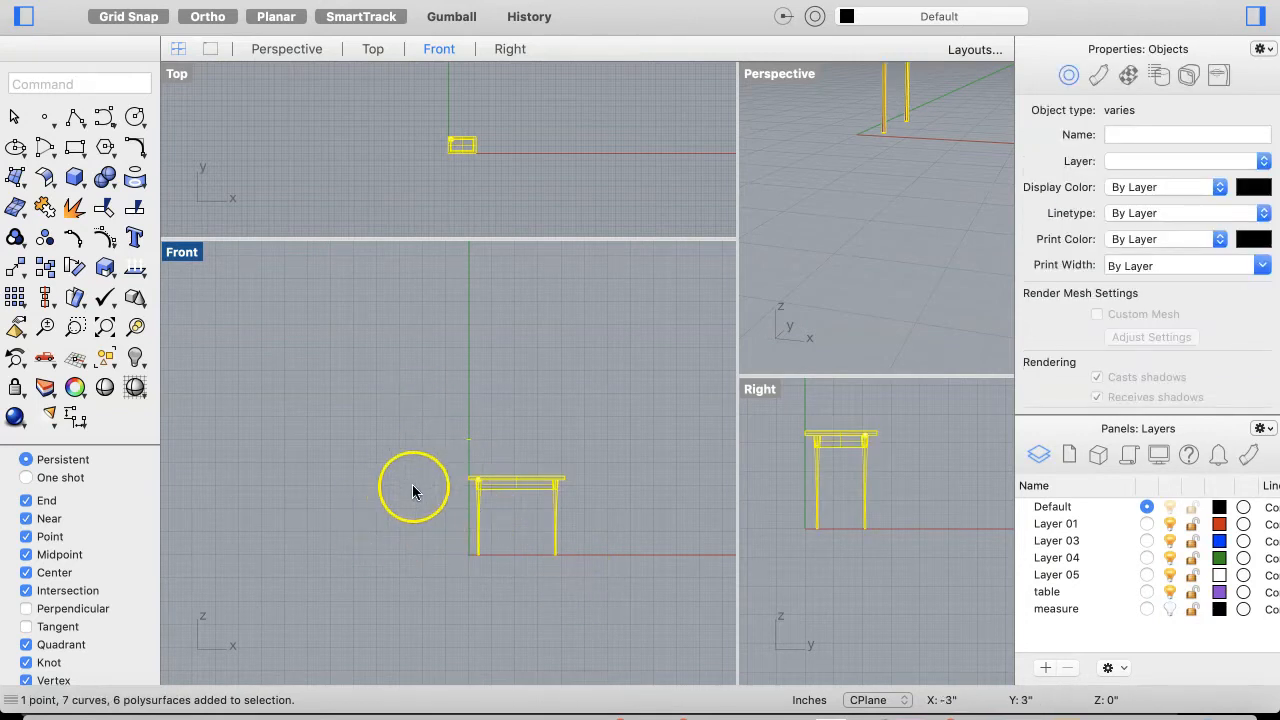
{"action": "left_click", "coordinate": [10, 272]}
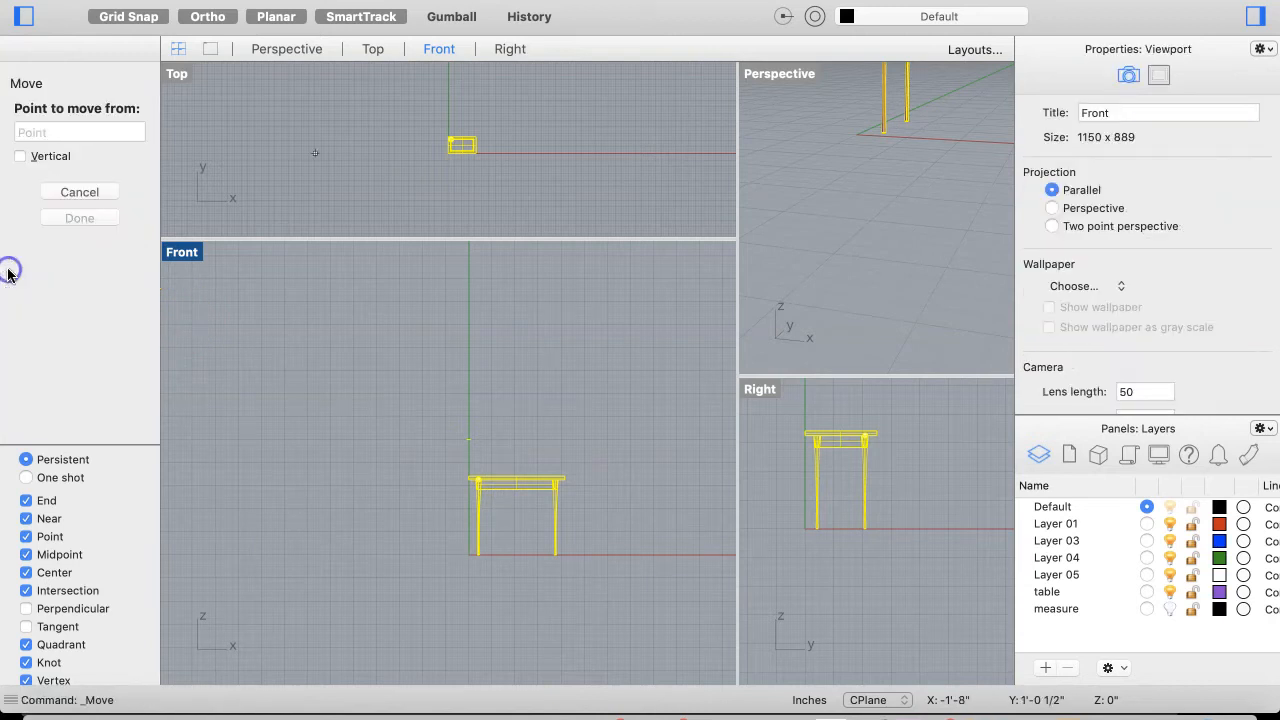
{"action": "left_click", "coordinate": [466, 553]}
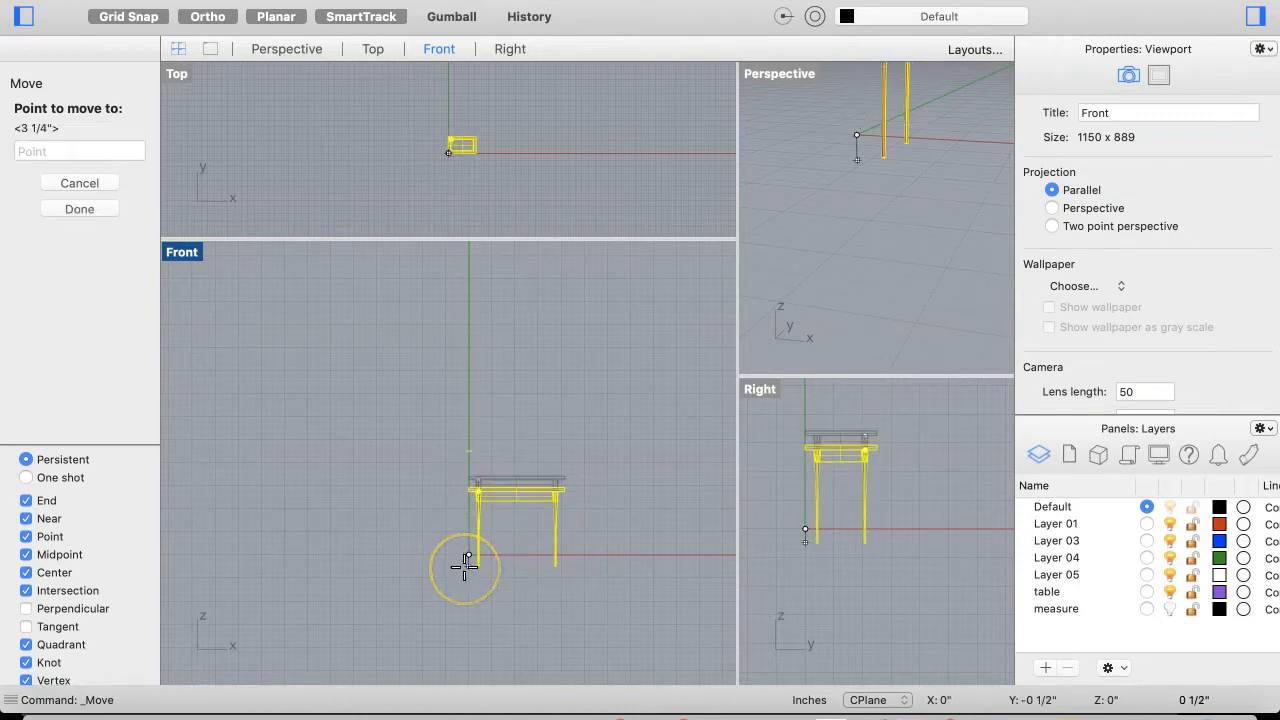
{"action": "left_click", "coordinate": [464, 566]}
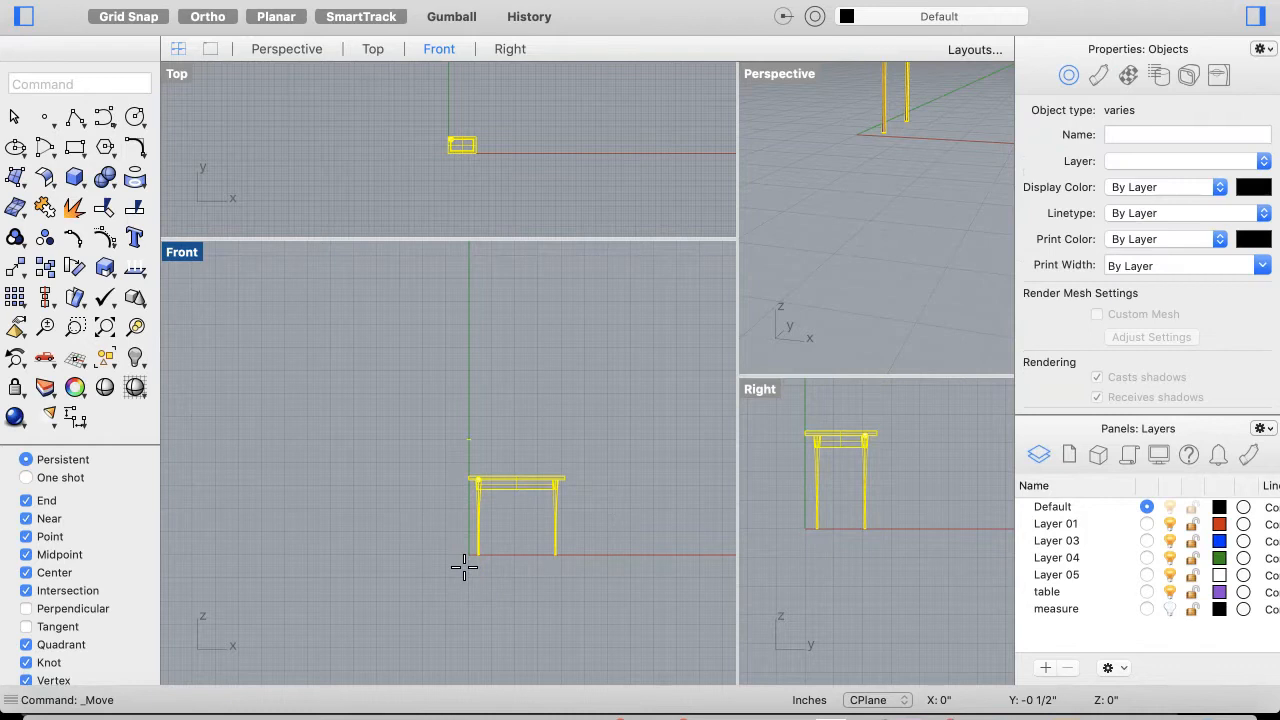
Scale the table uniformly from the origin, using the tabletop's upper corner as reference, to a height of about 3'-5"
{"action": "left_click", "coordinate": [101, 270]}
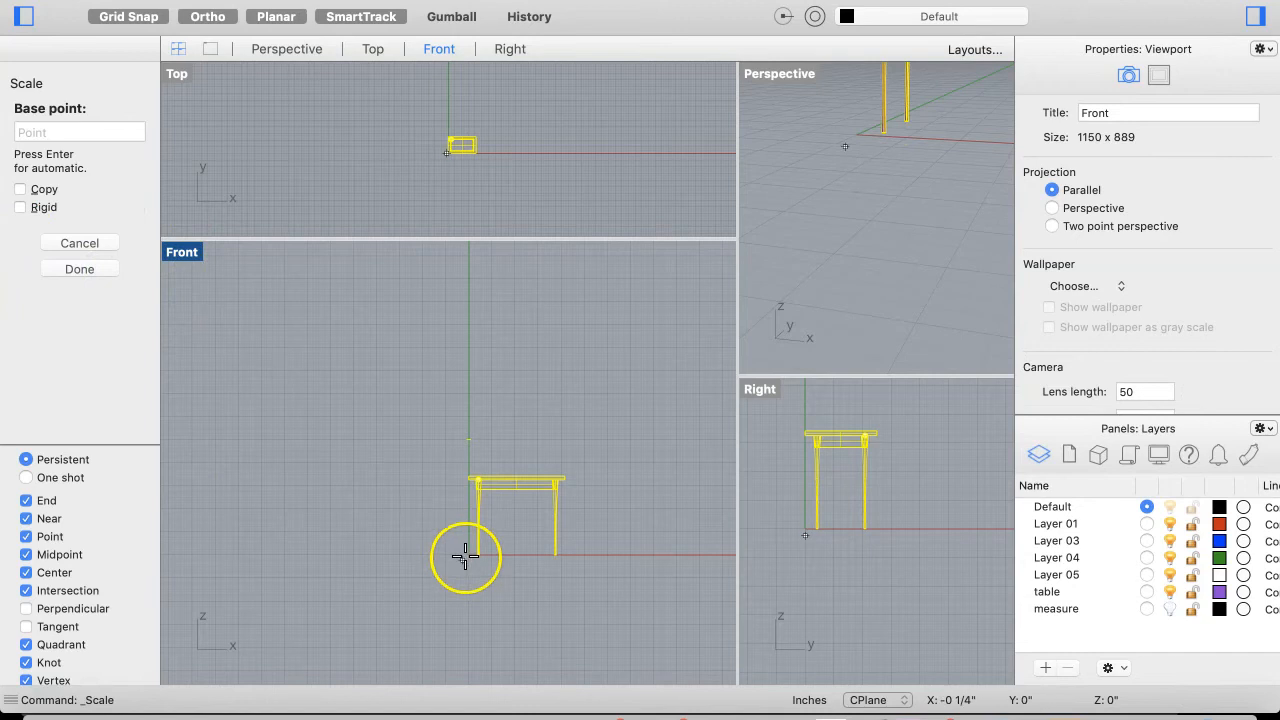
{"action": "left_click", "coordinate": [469, 555]}
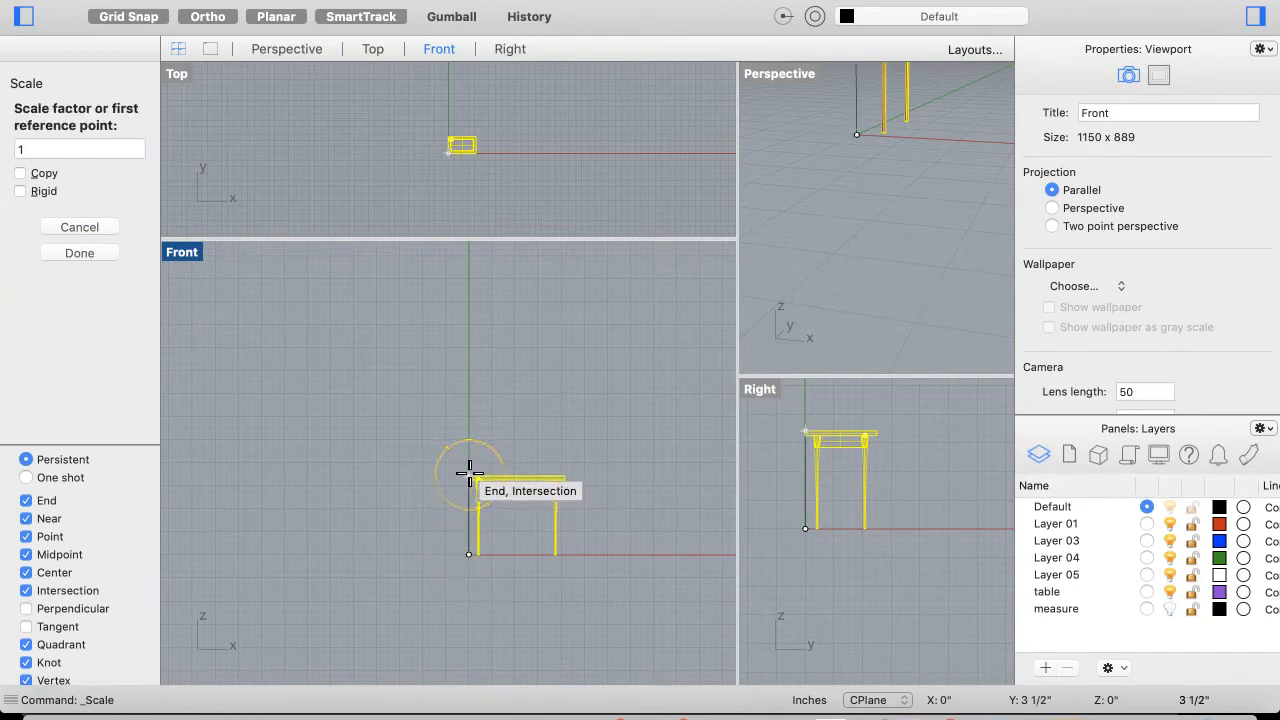
{"action": "left_click", "coordinate": [469, 475]}
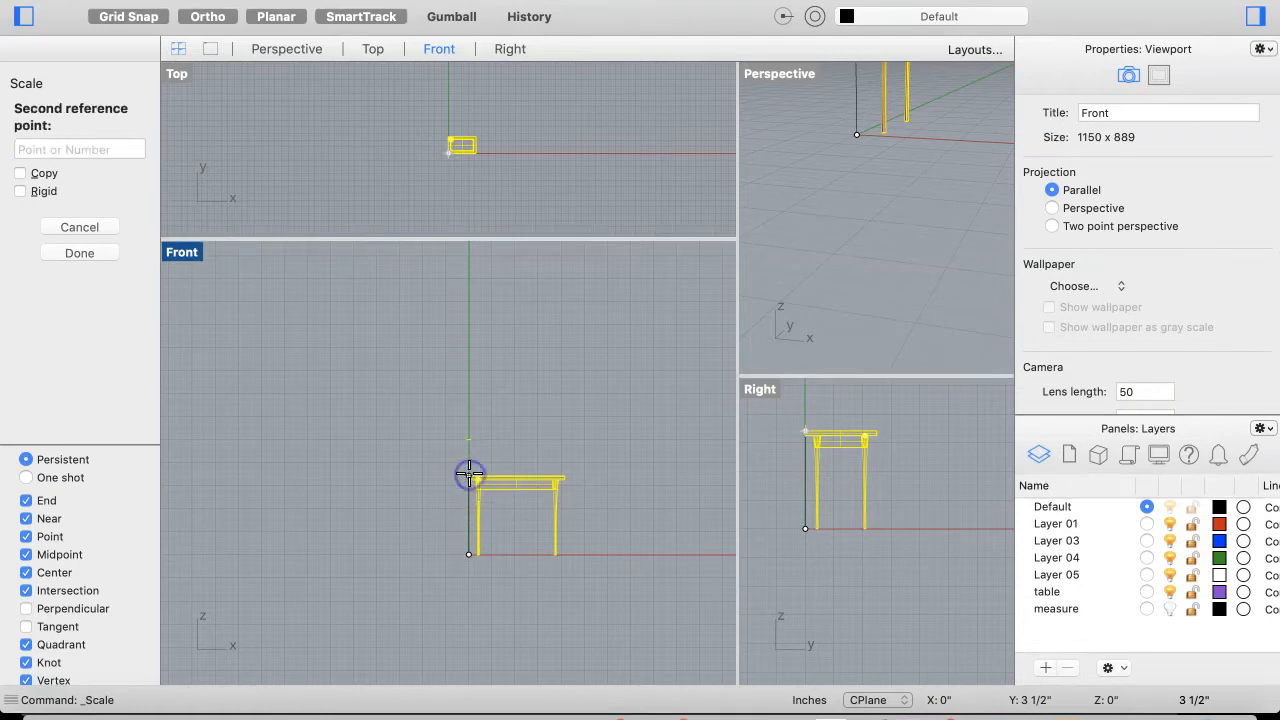
{"action": "scroll", "coordinate": [477, 349], "scroll_direction": "down", "scroll_amount": 5}
{"action": "scroll", "coordinate": [477, 350], "scroll_direction": "up", "scroll_amount": 3}
{"action": "scroll", "coordinate": [455, 296], "scroll_direction": "right", "scroll_amount": 3}
{"action": "scroll", "coordinate": [455, 296], "scroll_direction": "up", "scroll_amount": 2}
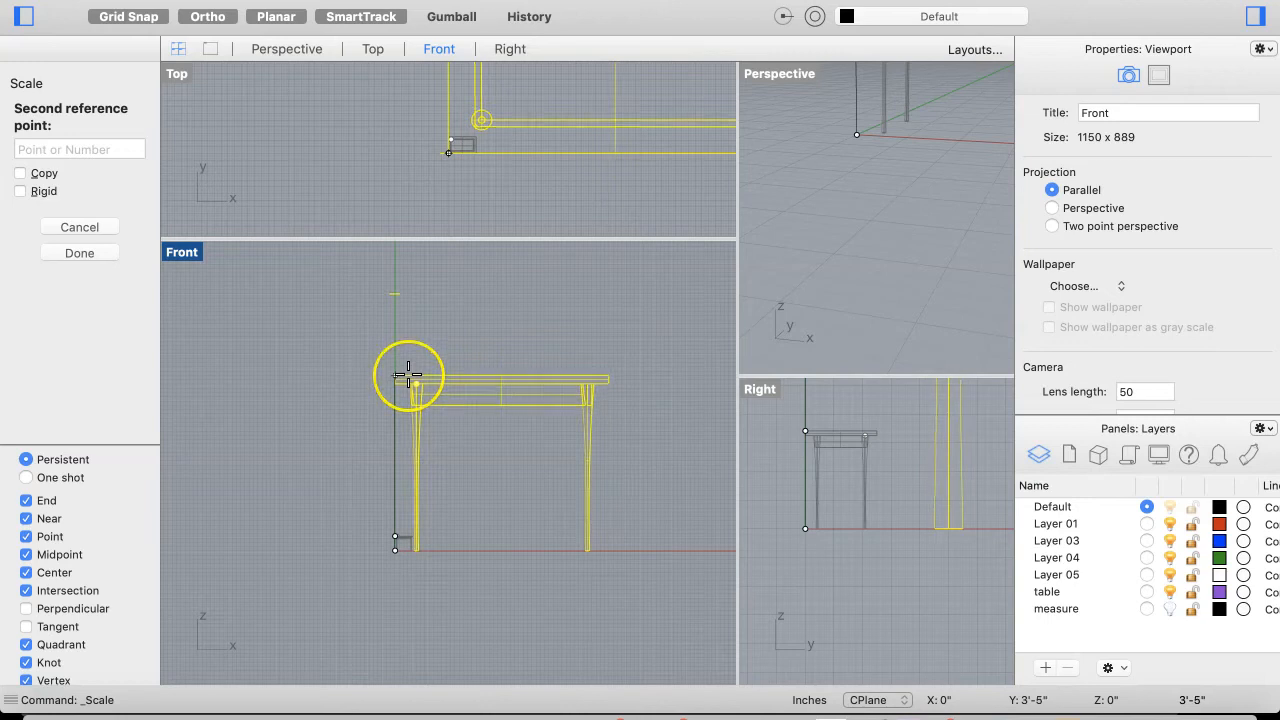
{"action": "left_click", "coordinate": [408, 376]}
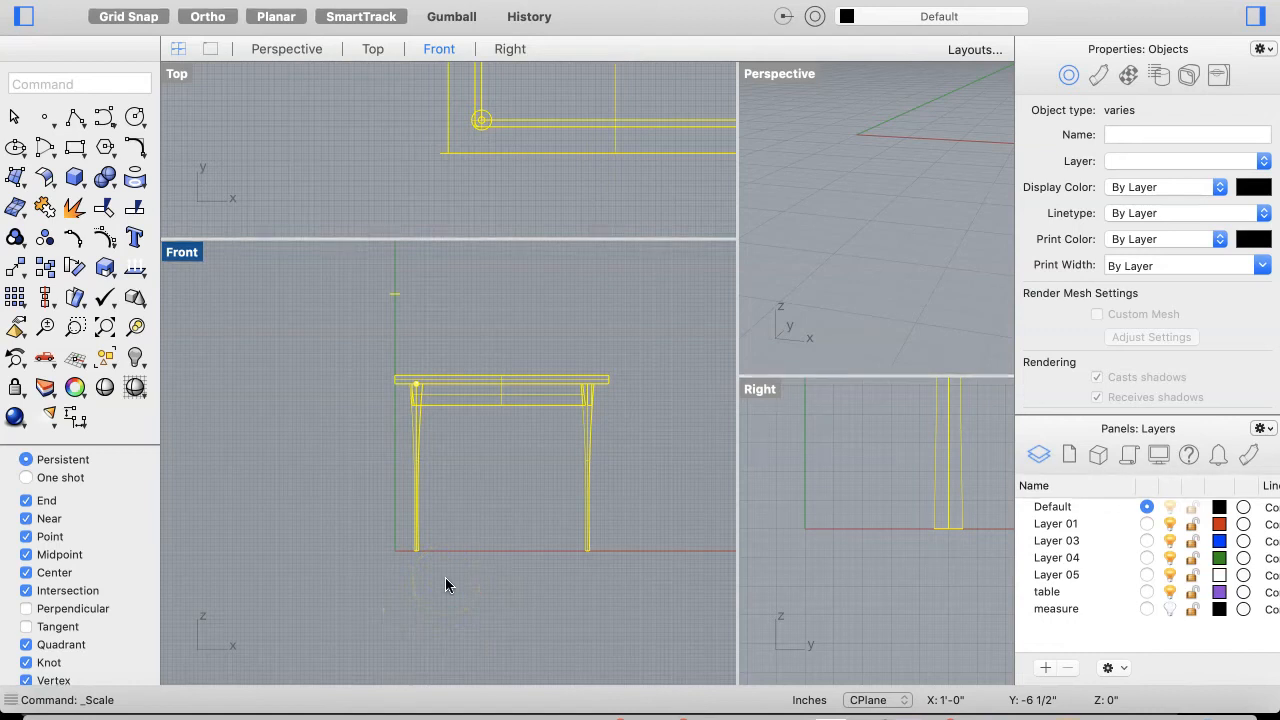
Deselect the scaled table and hide the table layer
{"action": "left_click", "coordinate": [444, 465]}
{"action": "left_click", "coordinate": [317, 461]}
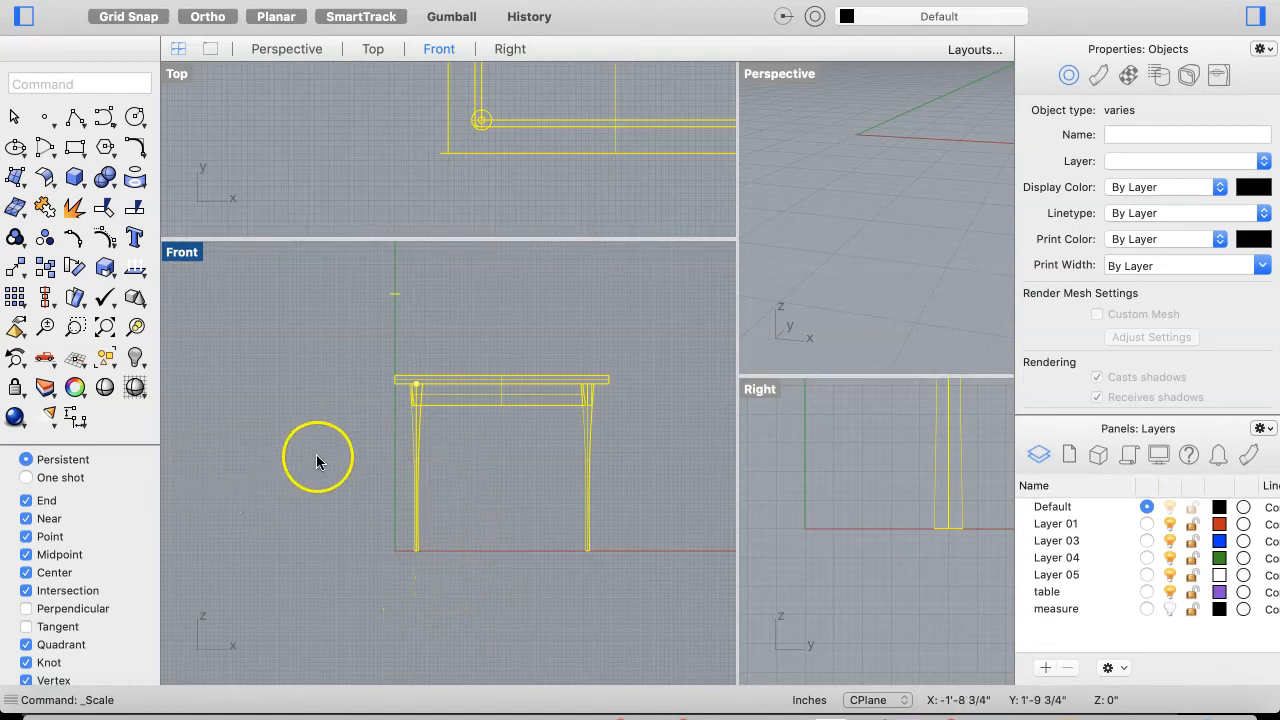
{"action": "left_click", "coordinate": [393, 464]}
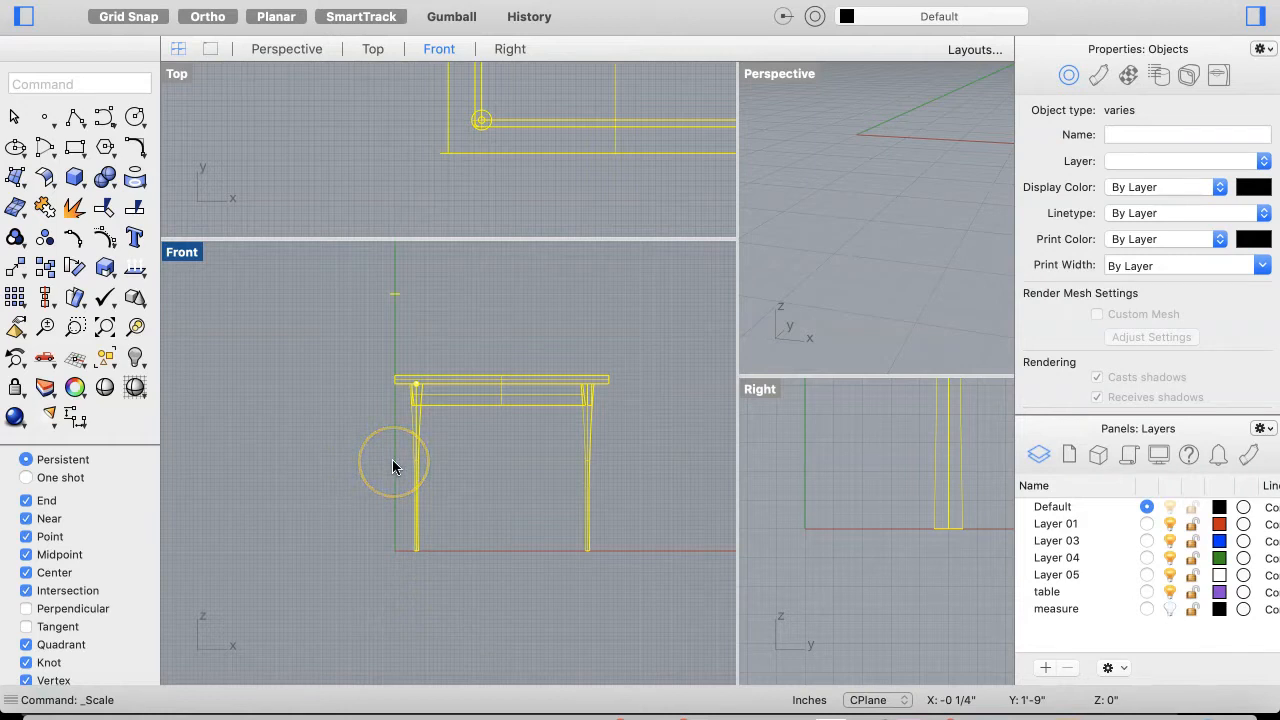
{"action": "left_click", "coordinate": [310, 401]}
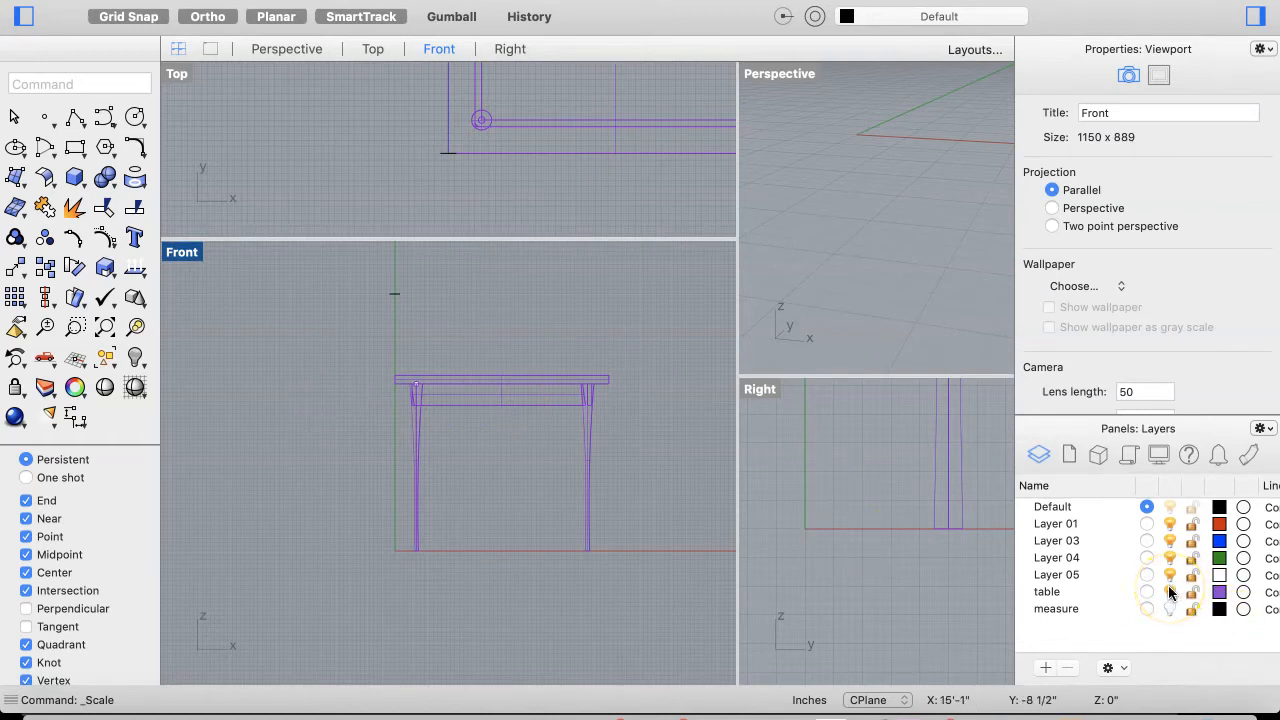
{"action": "left_click", "coordinate": [1170, 592]}
{"action": "left_click", "coordinate": [382, 498]}
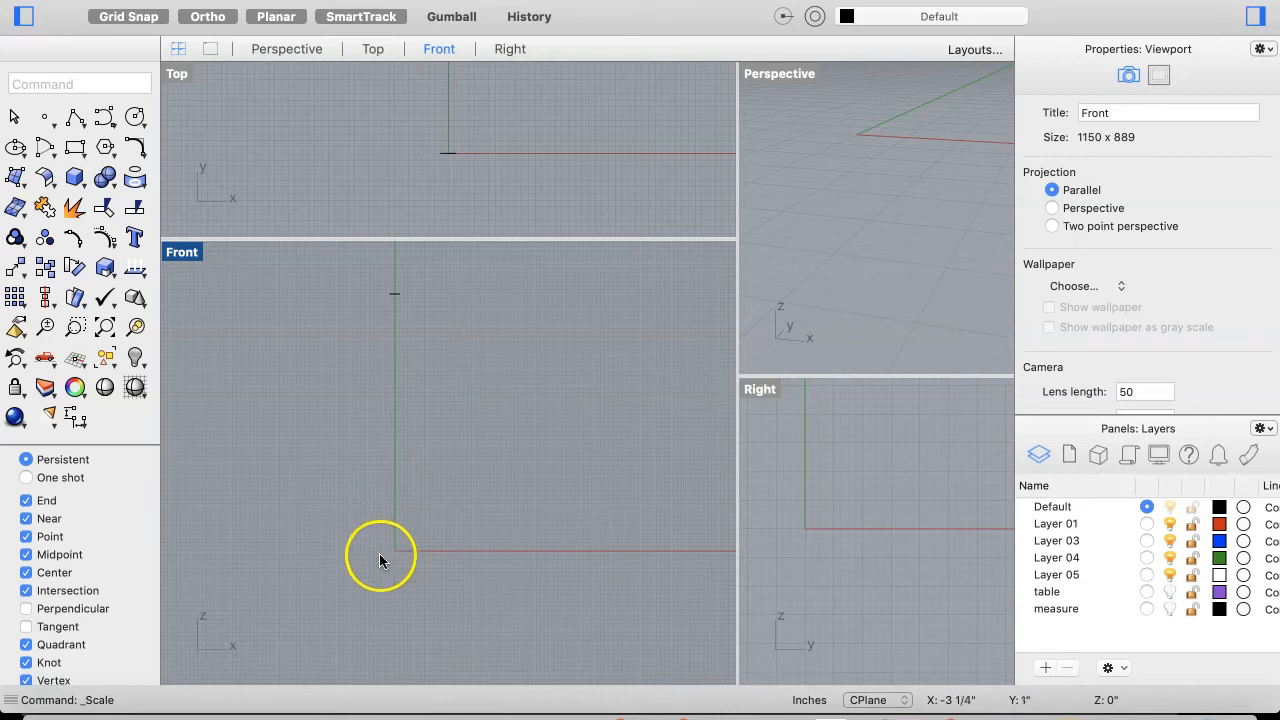
Start a degree 3 control point curve in the Front view at the origin, placing points at (3", 0"), (3", 1 1/2") and (3", 3")
{"action": "scroll", "coordinate": [390, 467], "scroll_direction": "up", "scroll_amount": 5}
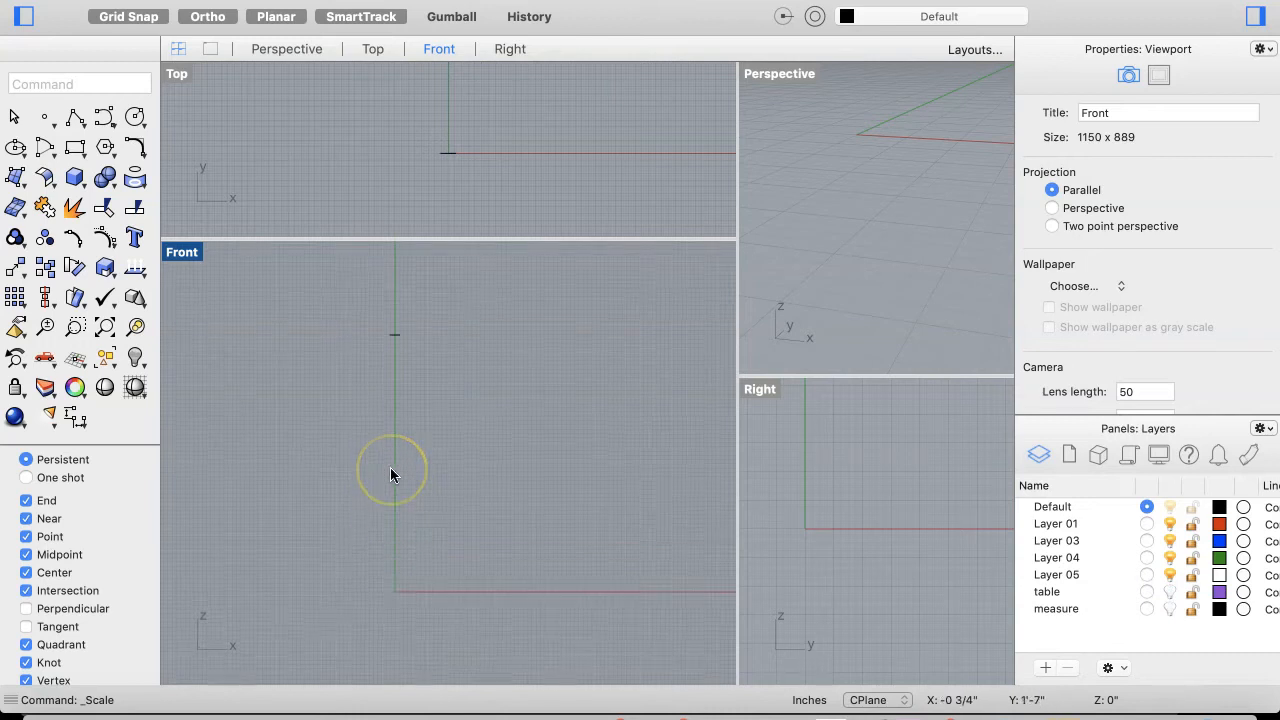
{"action": "scroll", "coordinate": [390, 467], "scroll_direction": "right", "scroll_amount": 1}
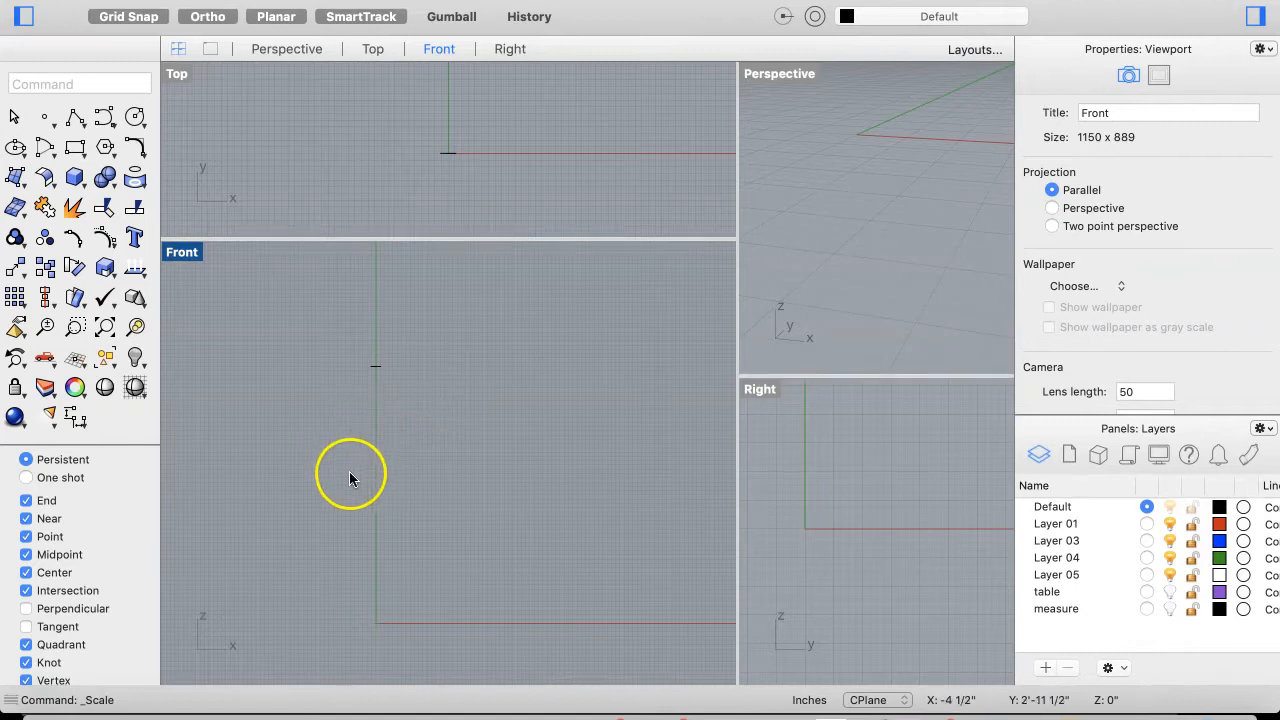
{"action": "left_click", "coordinate": [103, 119]}
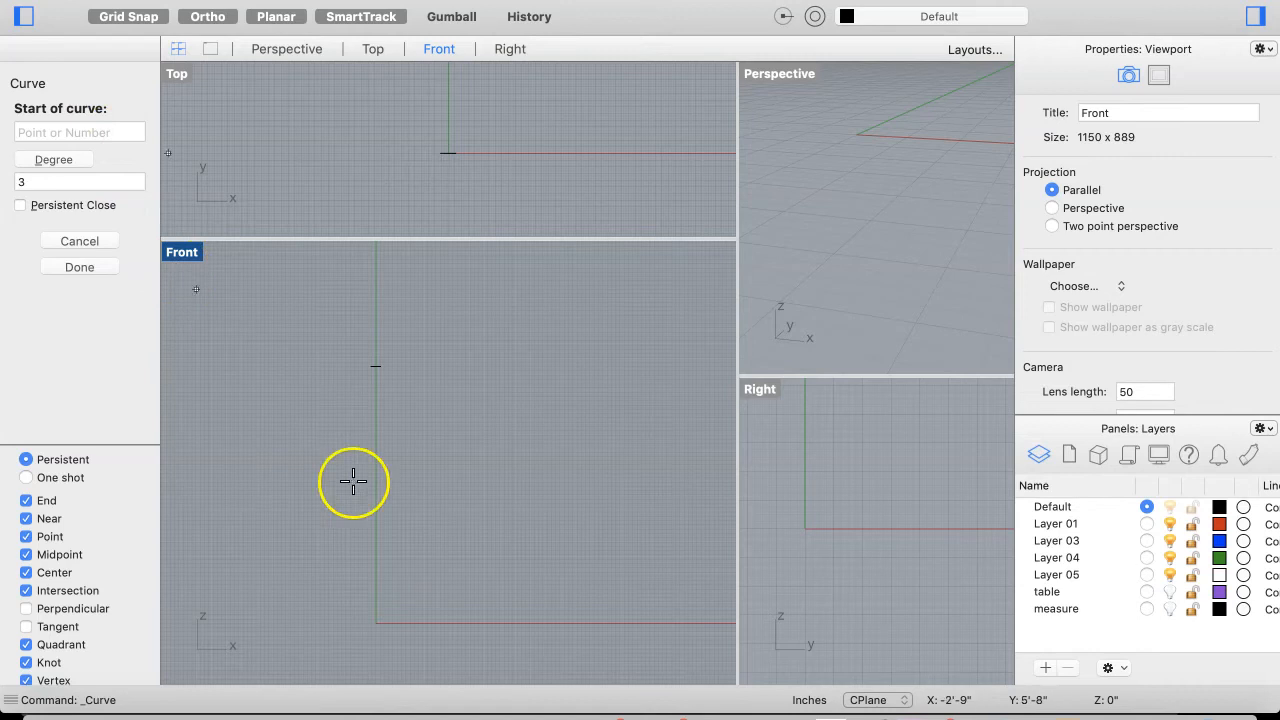
{"action": "scroll", "coordinate": [379, 627], "scroll_direction": "up", "scroll_amount": 2}
{"action": "scroll", "coordinate": [380, 620], "scroll_direction": "up", "scroll_amount": 1}
{"action": "scroll", "coordinate": [392, 603], "scroll_direction": "up", "scroll_amount": 1}
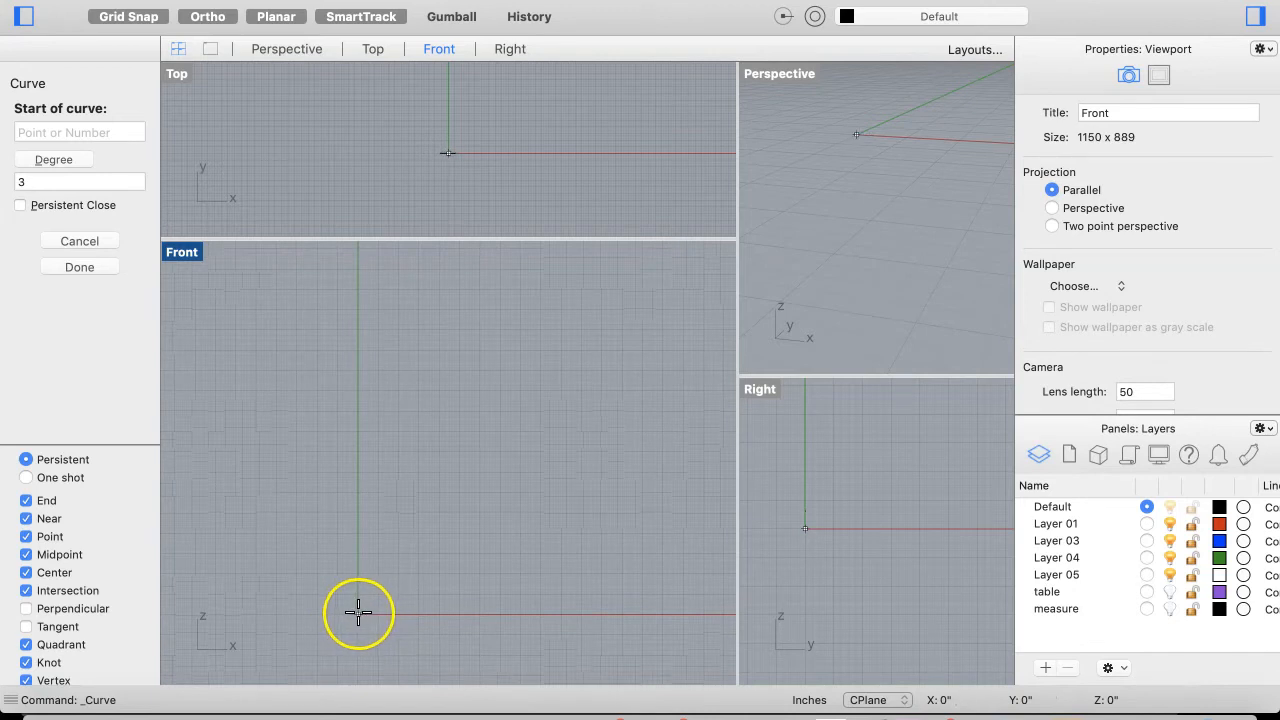
{"action": "left_click", "coordinate": [358, 614]}
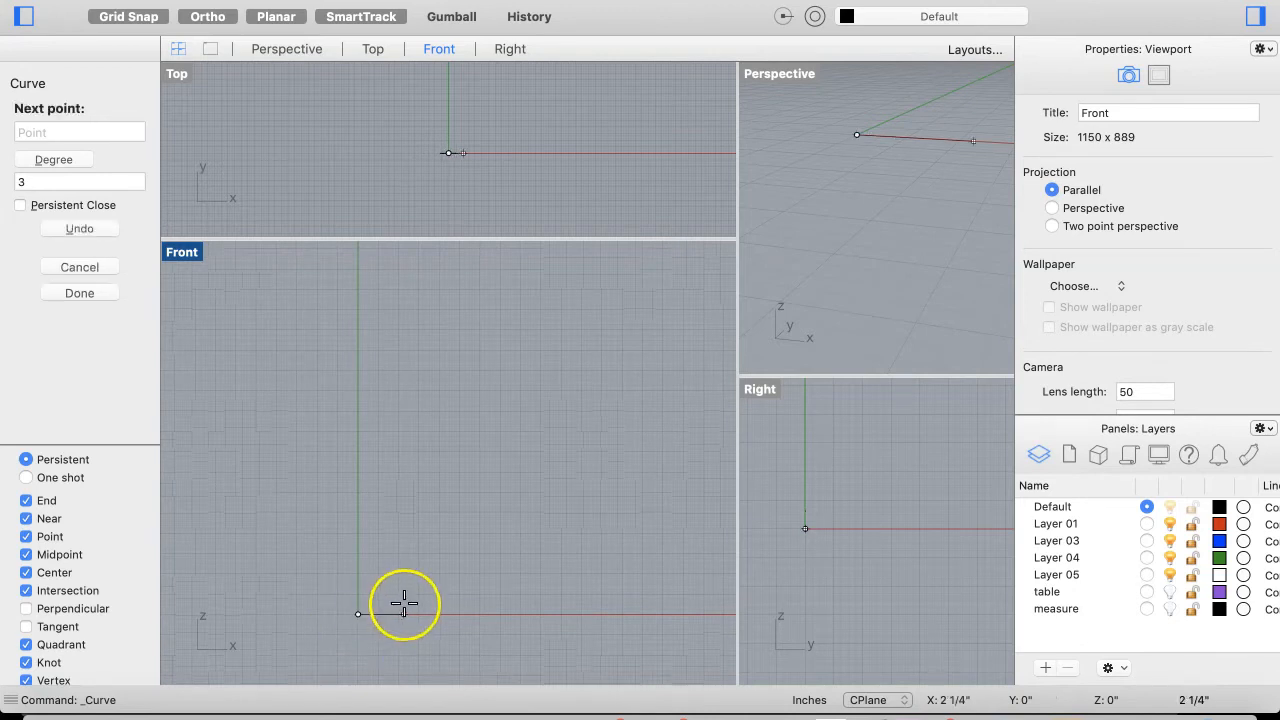
{"action": "scroll", "coordinate": [387, 604], "scroll_direction": "up", "scroll_amount": 2}
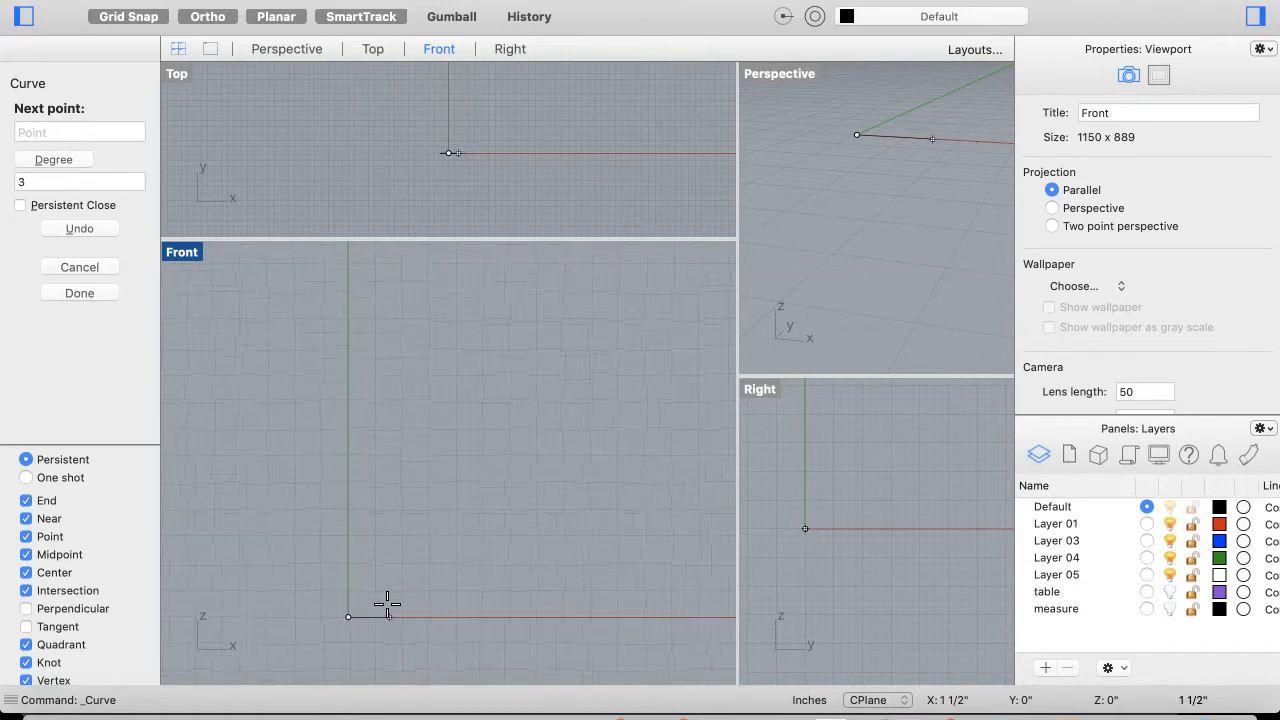
{"action": "scroll", "coordinate": [385, 610], "scroll_direction": "down", "scroll_amount": 2}
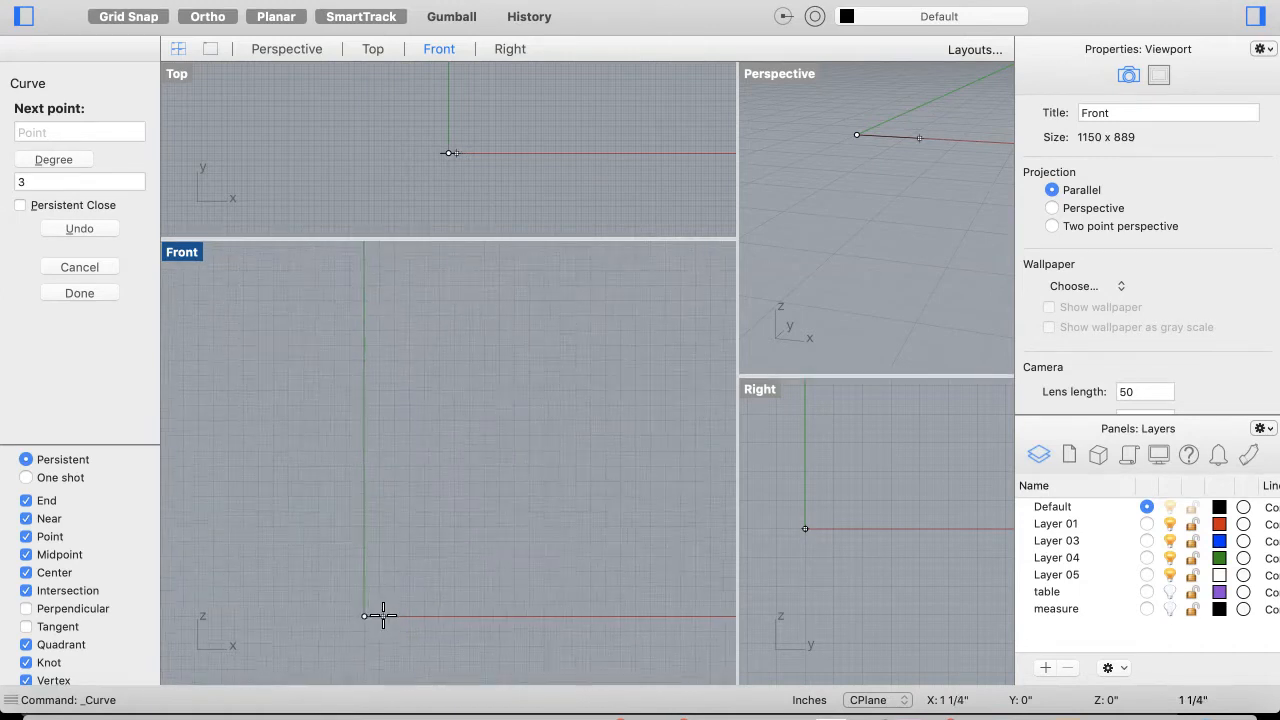
{"action": "scroll", "coordinate": [408, 557], "scroll_direction": "up", "scroll_amount": 2}
{"action": "scroll", "coordinate": [409, 550], "scroll_direction": "down", "scroll_amount": 5}
{"action": "left_click", "coordinate": [457, 557]}
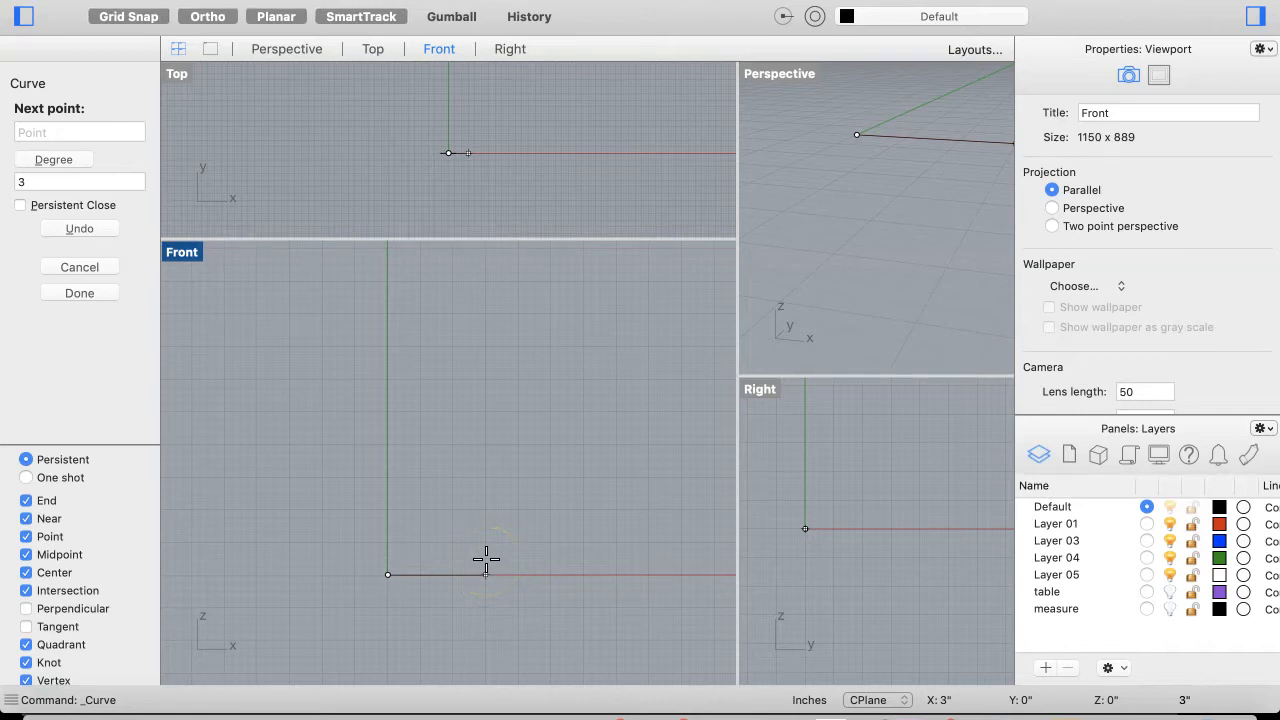
{"action": "left_click", "coordinate": [486, 560]}
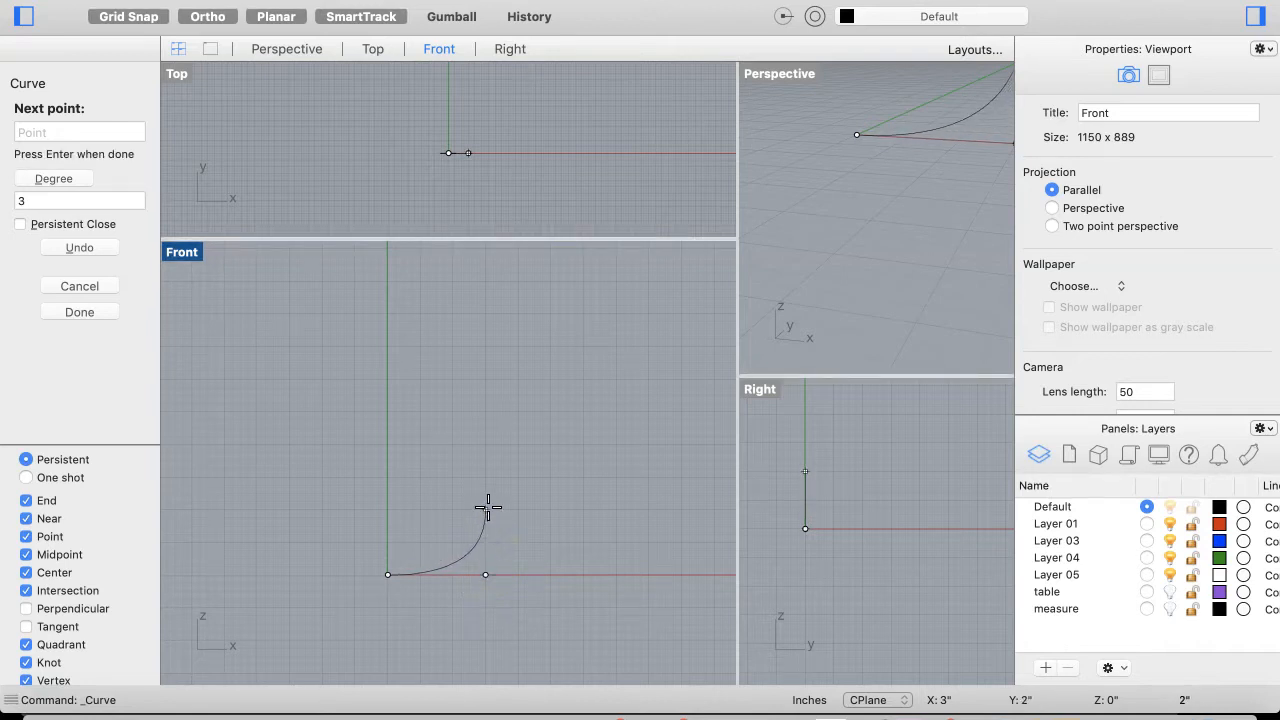
{"action": "left_click", "coordinate": [487, 525]}
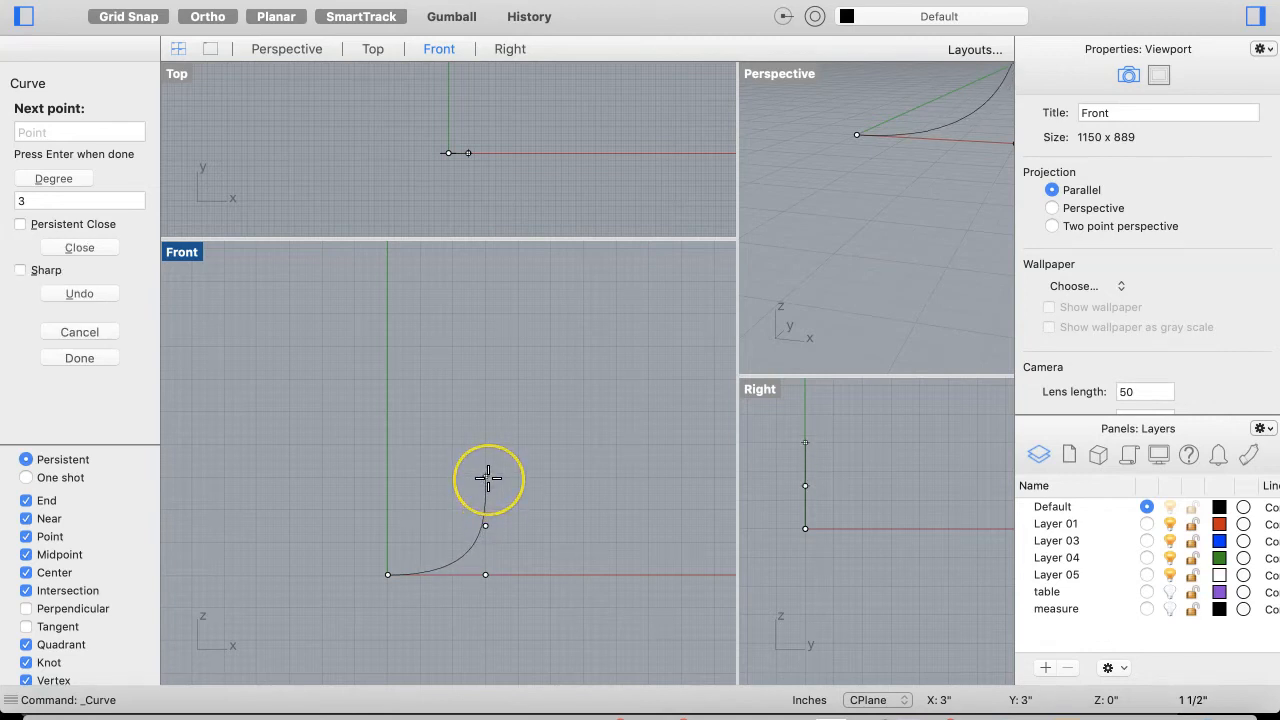
{"action": "left_click", "coordinate": [487, 478]}
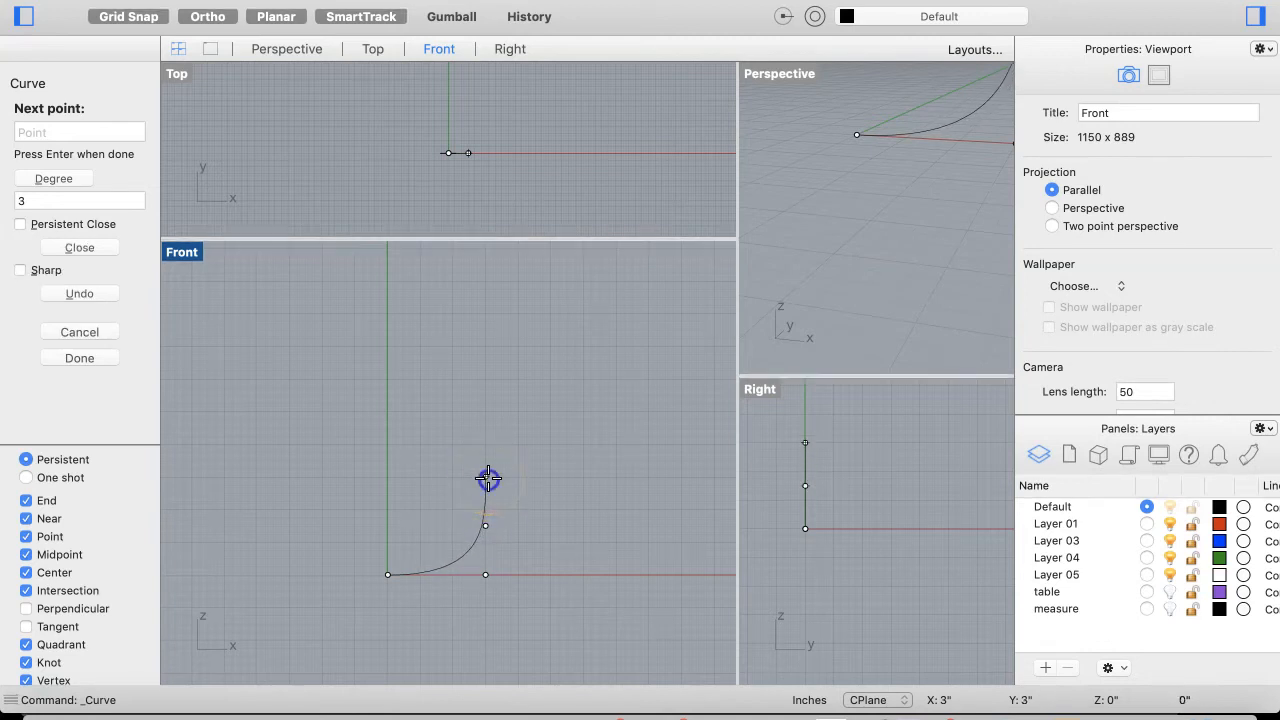
Continue the curve with points at (0", 3"), (0", 4"), (3", 4"), (3", 6") and (0", 6"), and finish it
{"action": "left_click", "coordinate": [388, 477]}
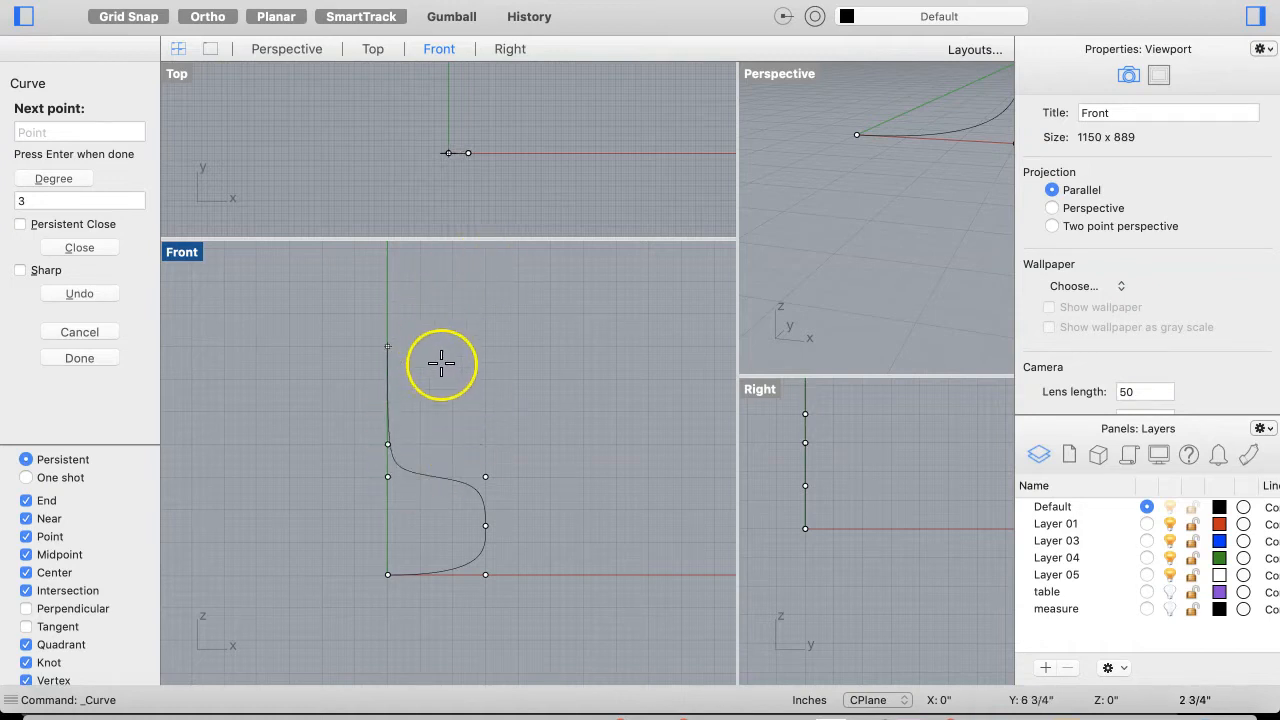
{"action": "left_click", "coordinate": [430, 465]}
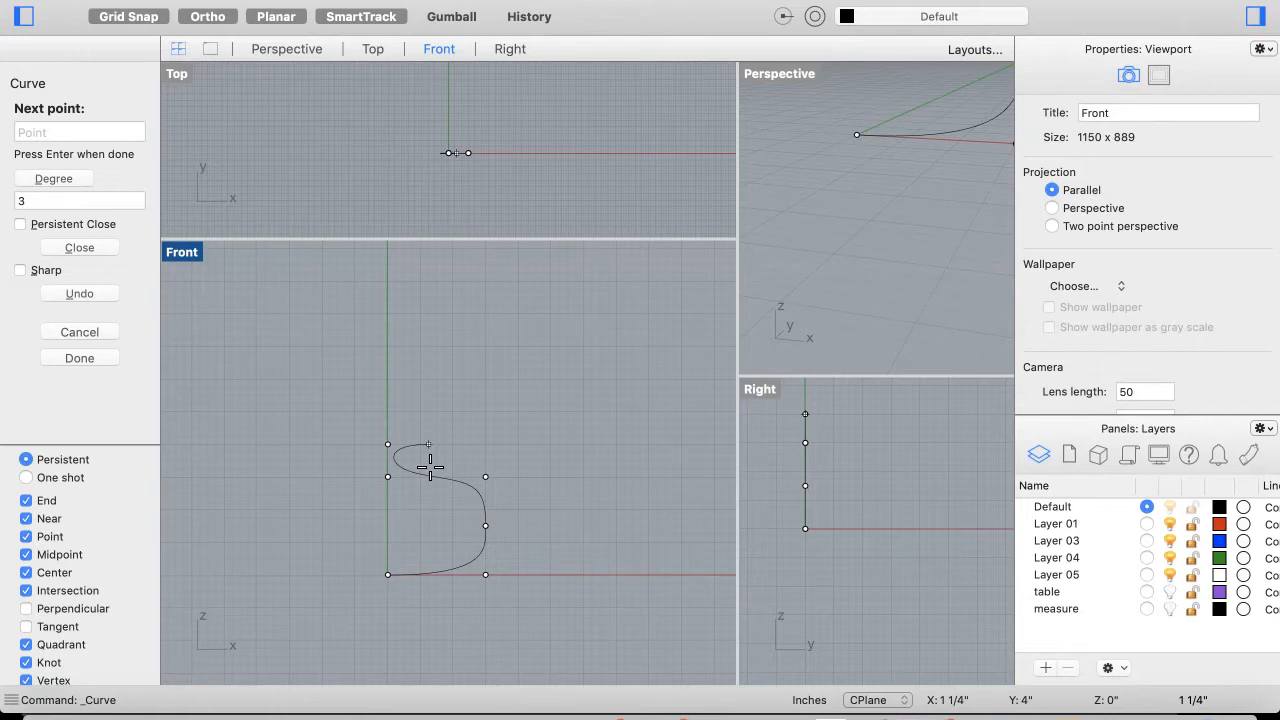
{"action": "left_click", "coordinate": [485, 446]}
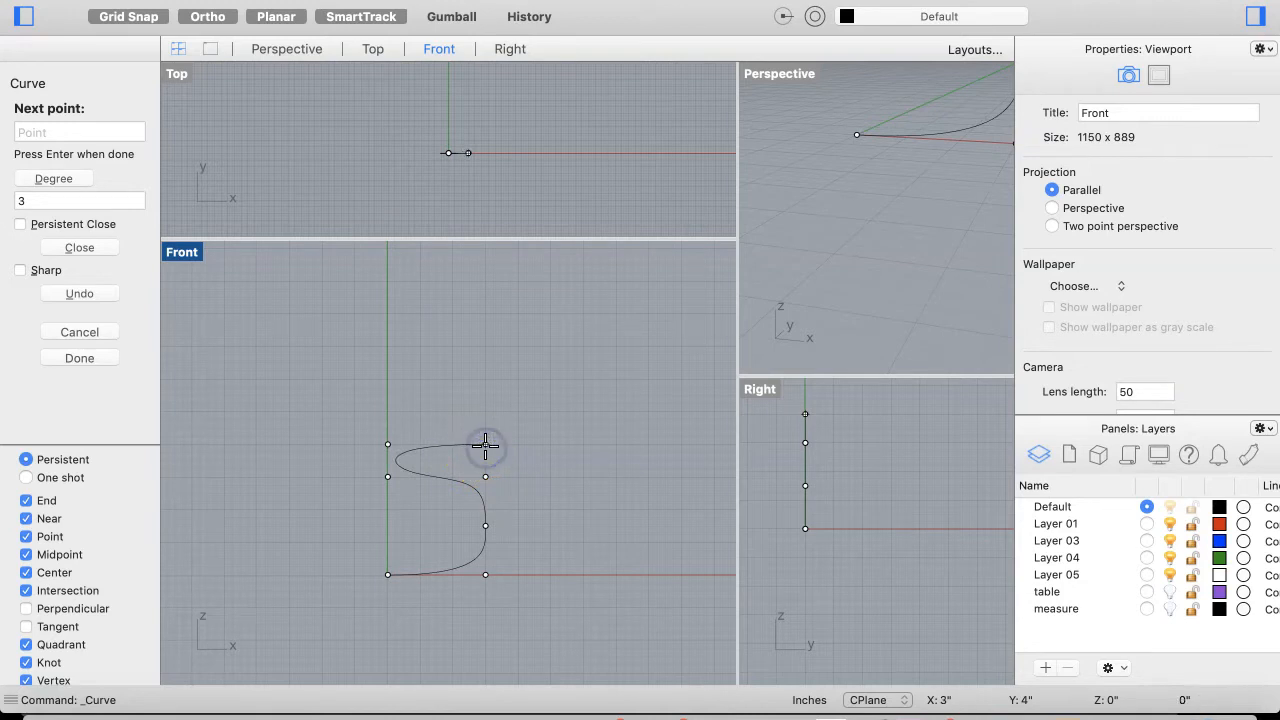
{"action": "left_click", "coordinate": [486, 377]}
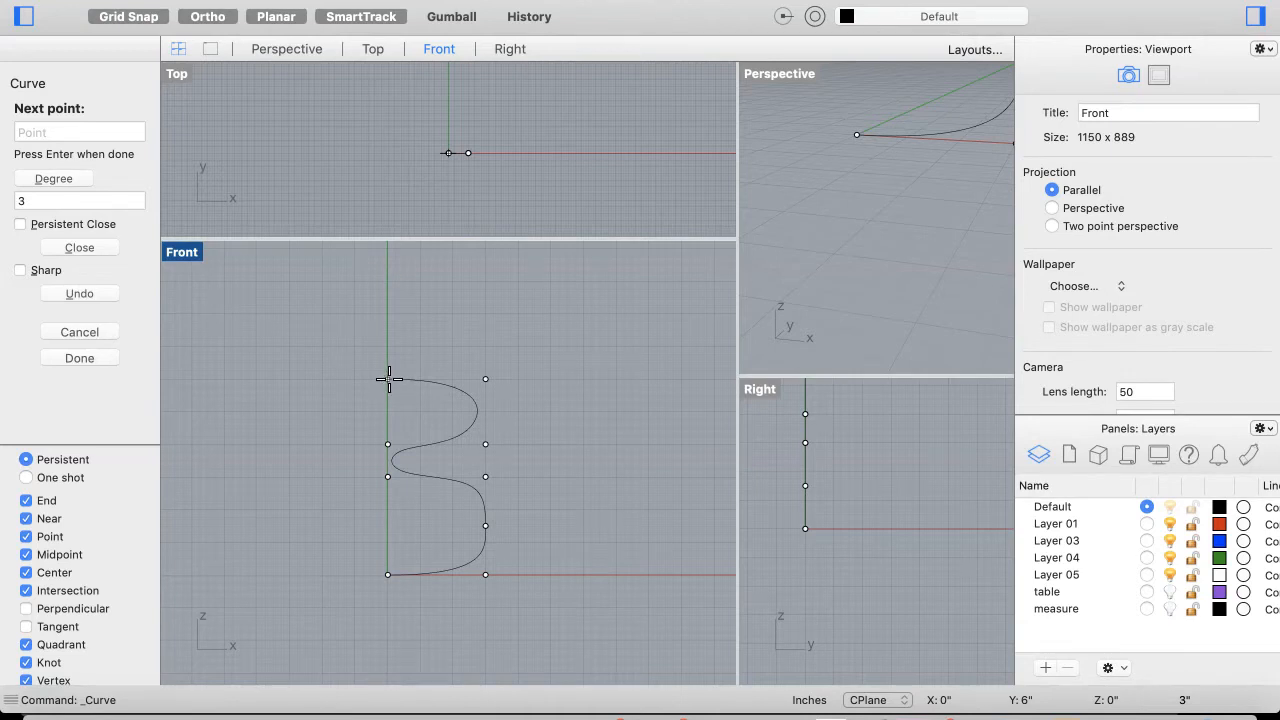
{"action": "left_click", "coordinate": [389, 378]}
{"action": "key", "text": "Return"}
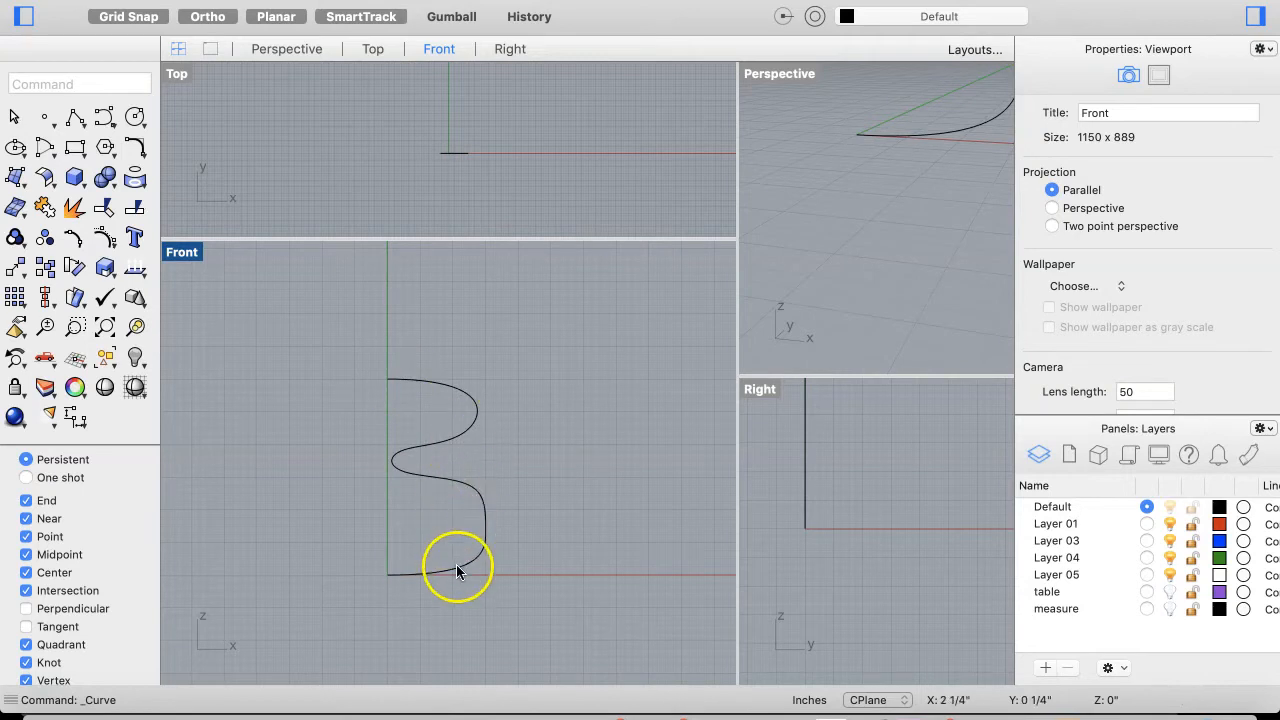
Show the curve's control points, move the middle point of the lower bulge outward about 0.5 inch, and hide the points and deselect
{"action": "left_click", "coordinate": [454, 441]}
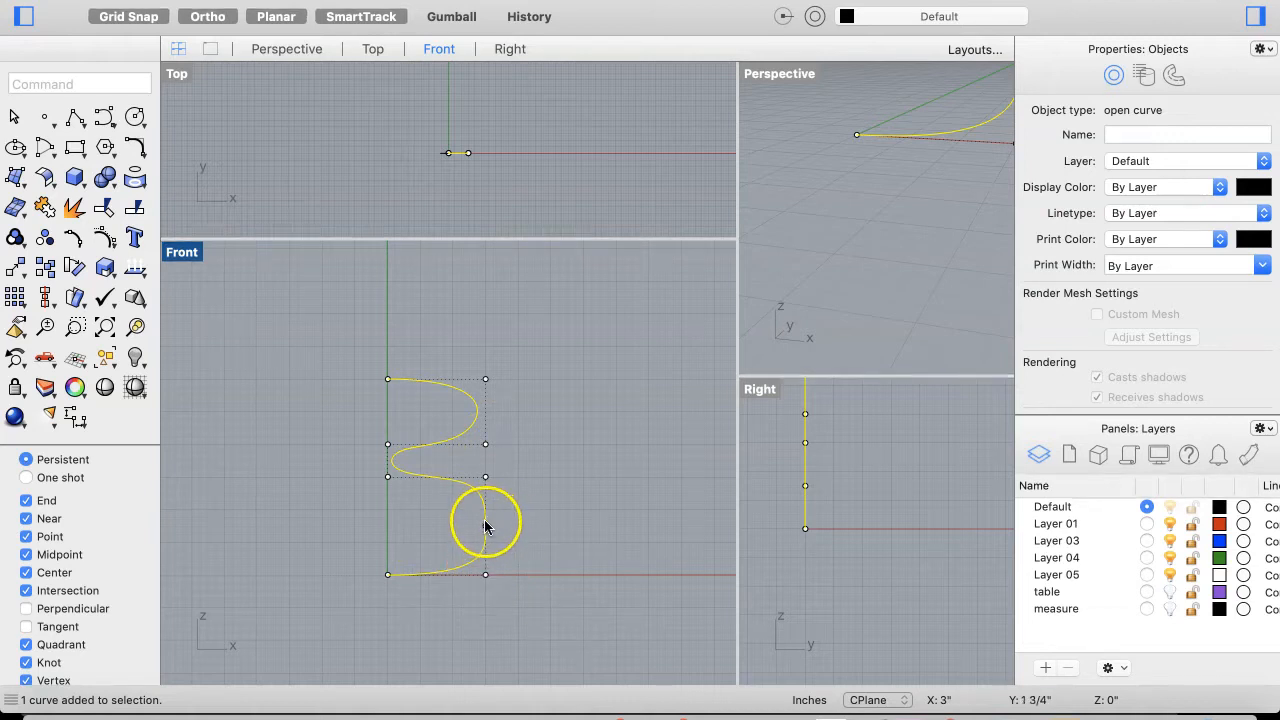
{"action": "left_click_drag", "start_coordinate": [487, 531], "coordinate": [503, 524]}
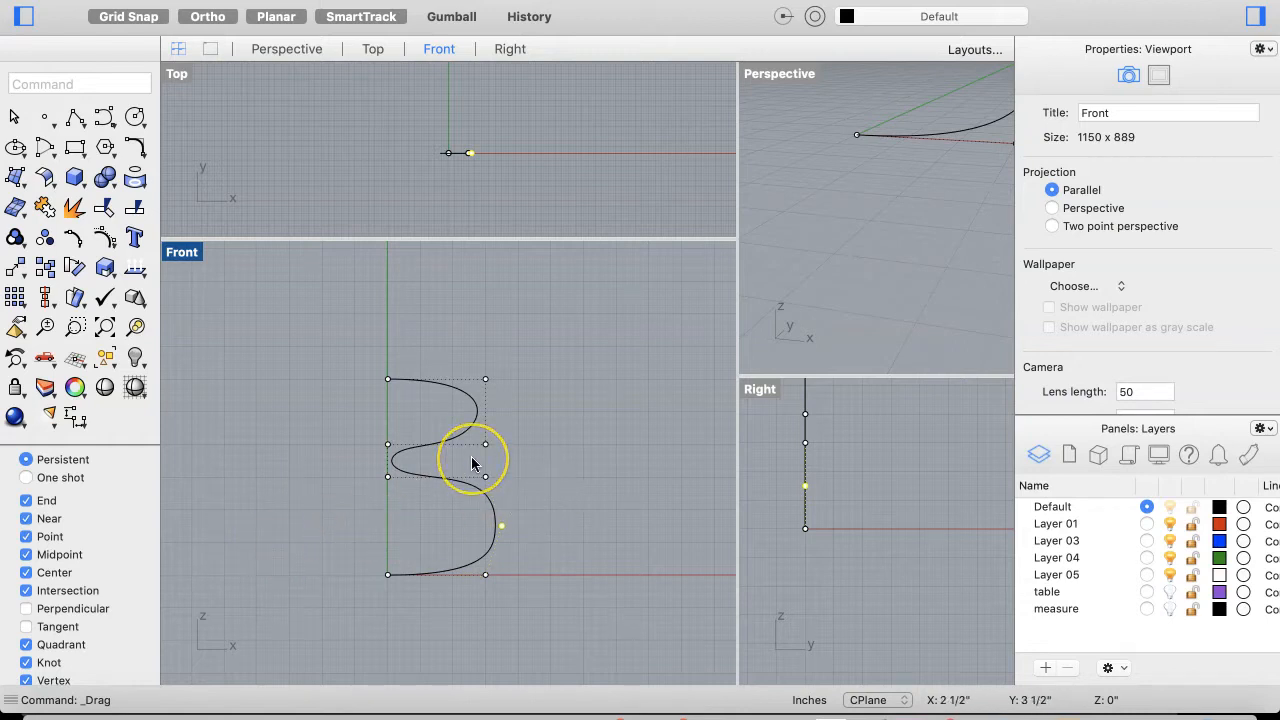
{"action": "left_click_drag", "start_coordinate": [528, 622], "coordinate": [460, 330]}
{"action": "left_click", "coordinate": [558, 513]}
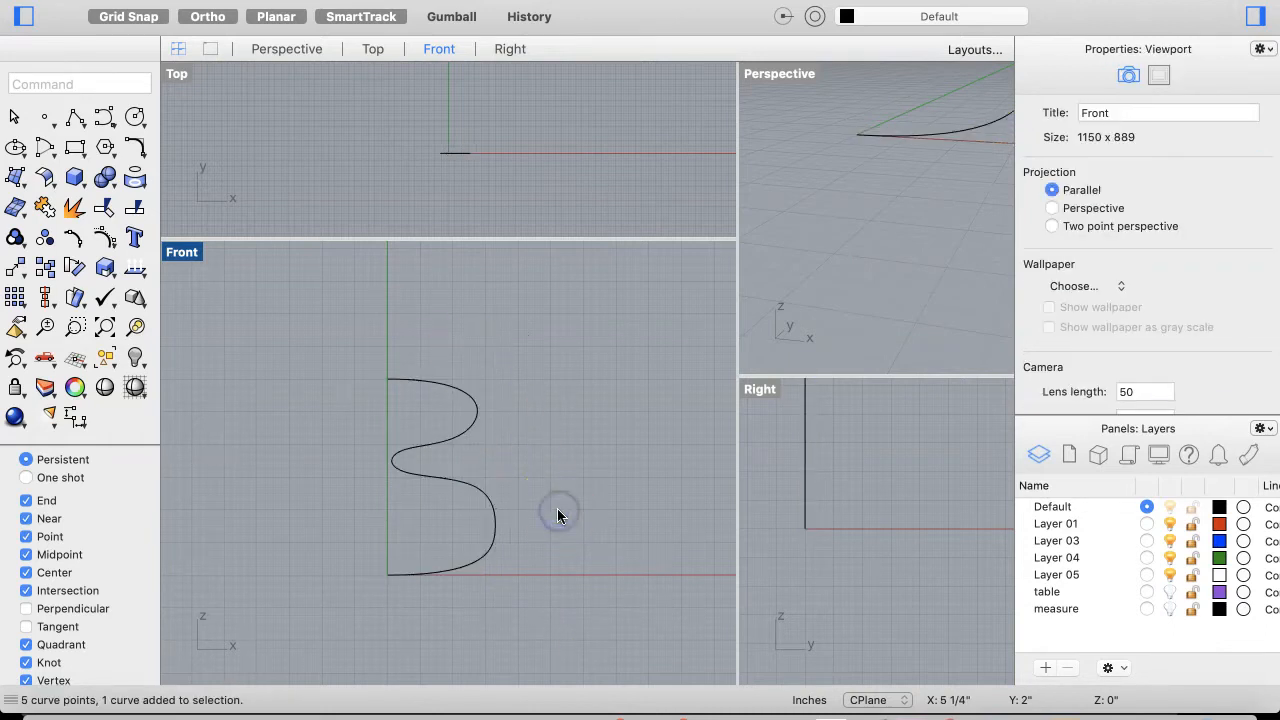
Move all the outer control points of the profile curve inward about 1 inch toward the vertical axis, and hide the points
{"action": "left_click_drag", "start_coordinate": [538, 615], "coordinate": [469, 357]}
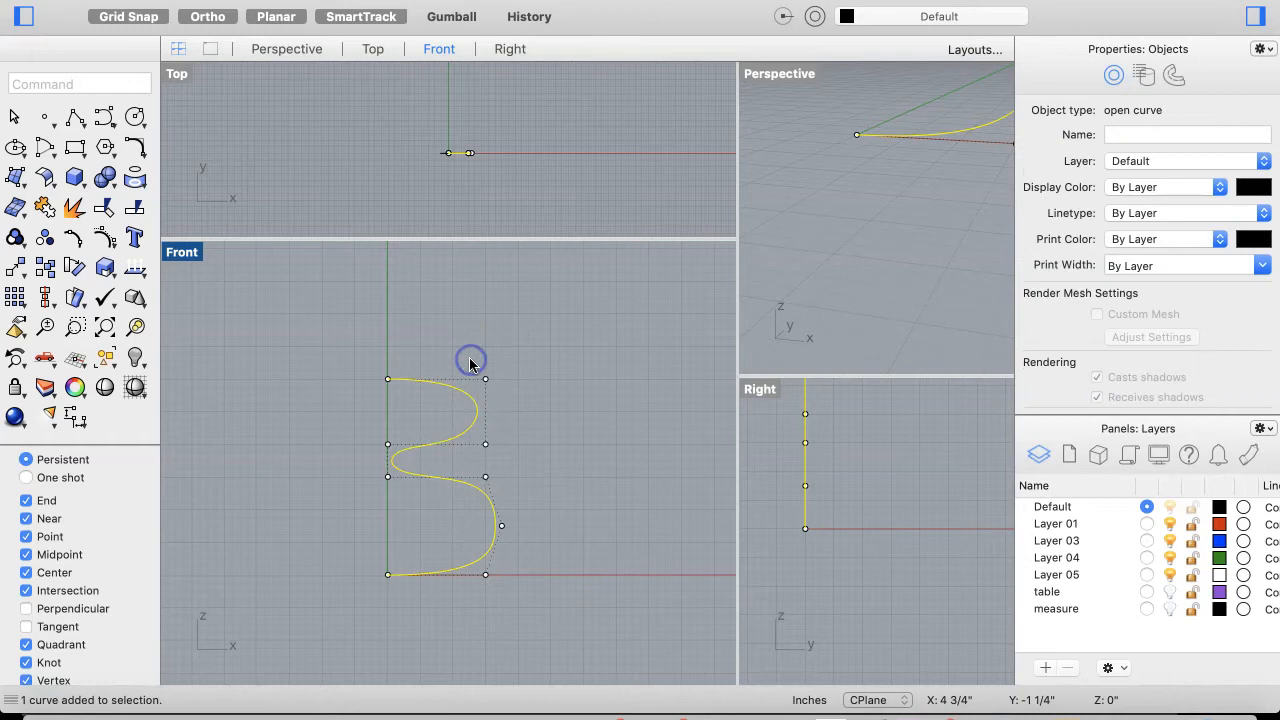
{"action": "left_click_drag", "start_coordinate": [507, 639], "coordinate": [471, 274]}
{"action": "left_click_drag", "start_coordinate": [501, 524], "coordinate": [469, 521]}
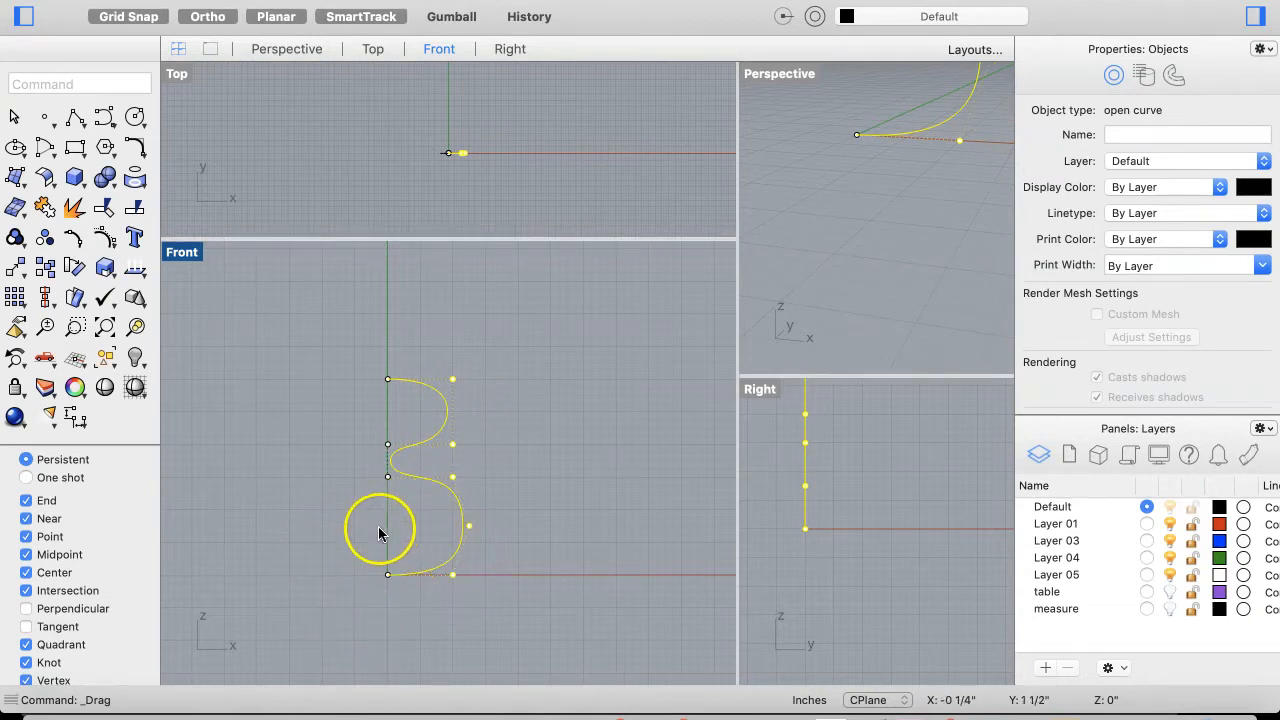
{"action": "left_click", "coordinate": [326, 520]}
{"action": "key", "text": "Escape"}
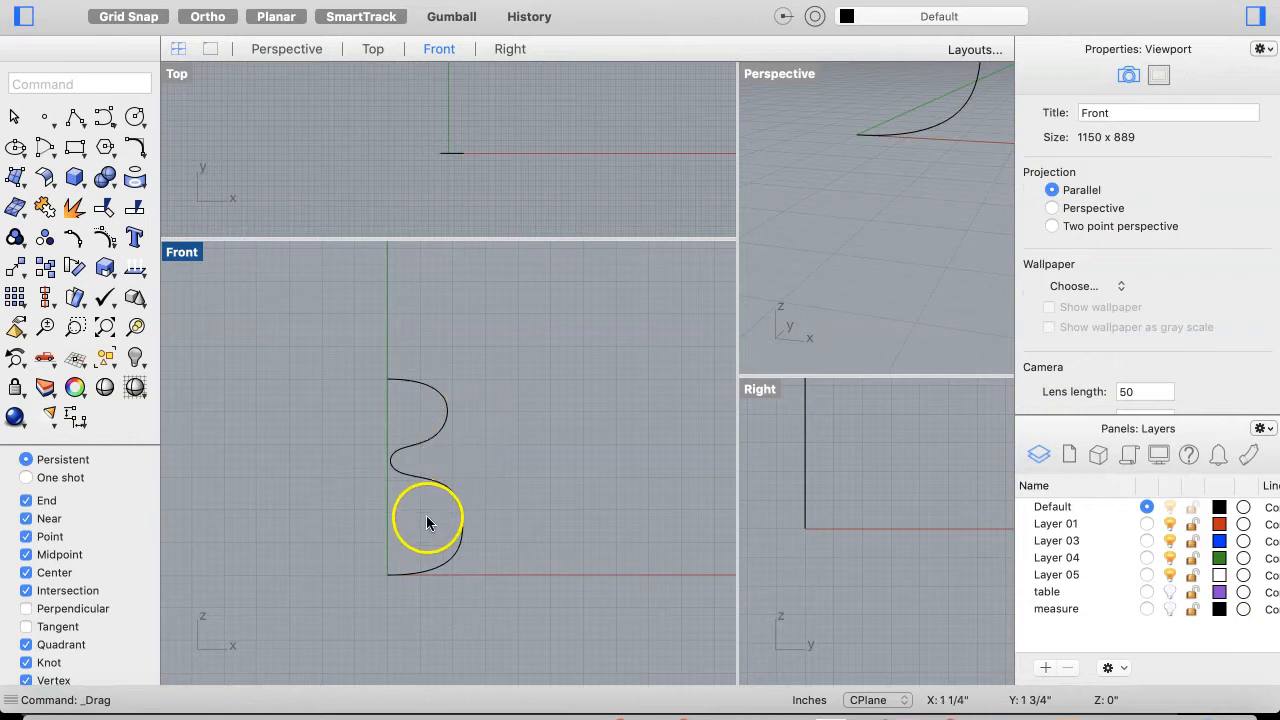
Copy the profile curve and paste it in place, undoing a stray move of its lower end point
{"action": "left_click", "coordinate": [429, 567]}
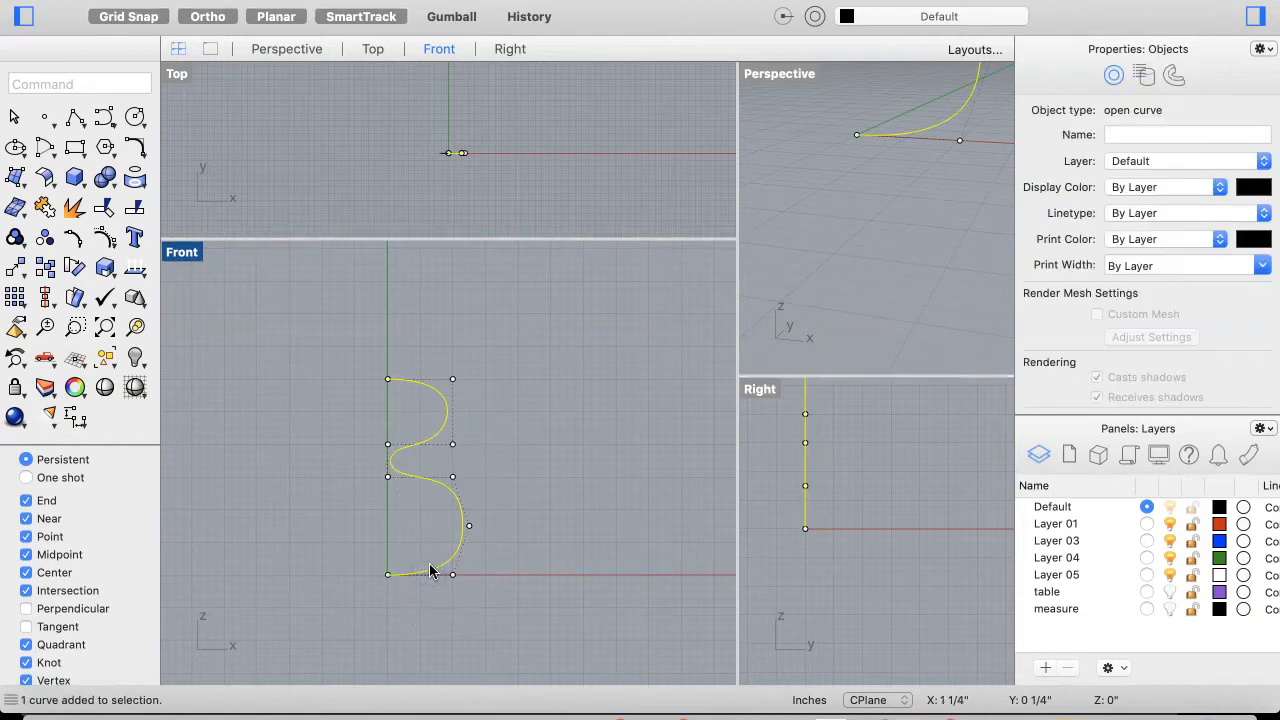
{"action": "key", "text": "super+c"}
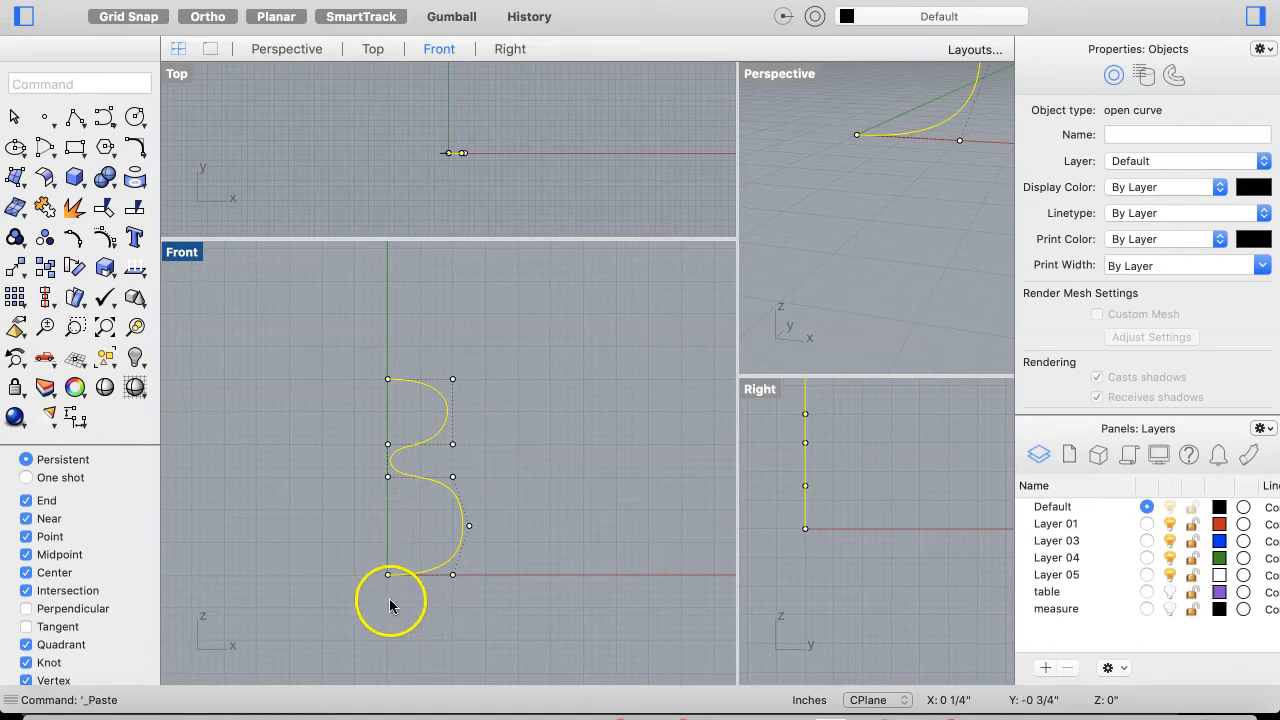
{"action": "left_click", "coordinate": [388, 575]}
{"action": "left_click_drag", "start_coordinate": [388, 575], "coordinate": [396, 395]}
{"action": "key", "text": "super+z"}
{"action": "left_click", "coordinate": [354, 531]}
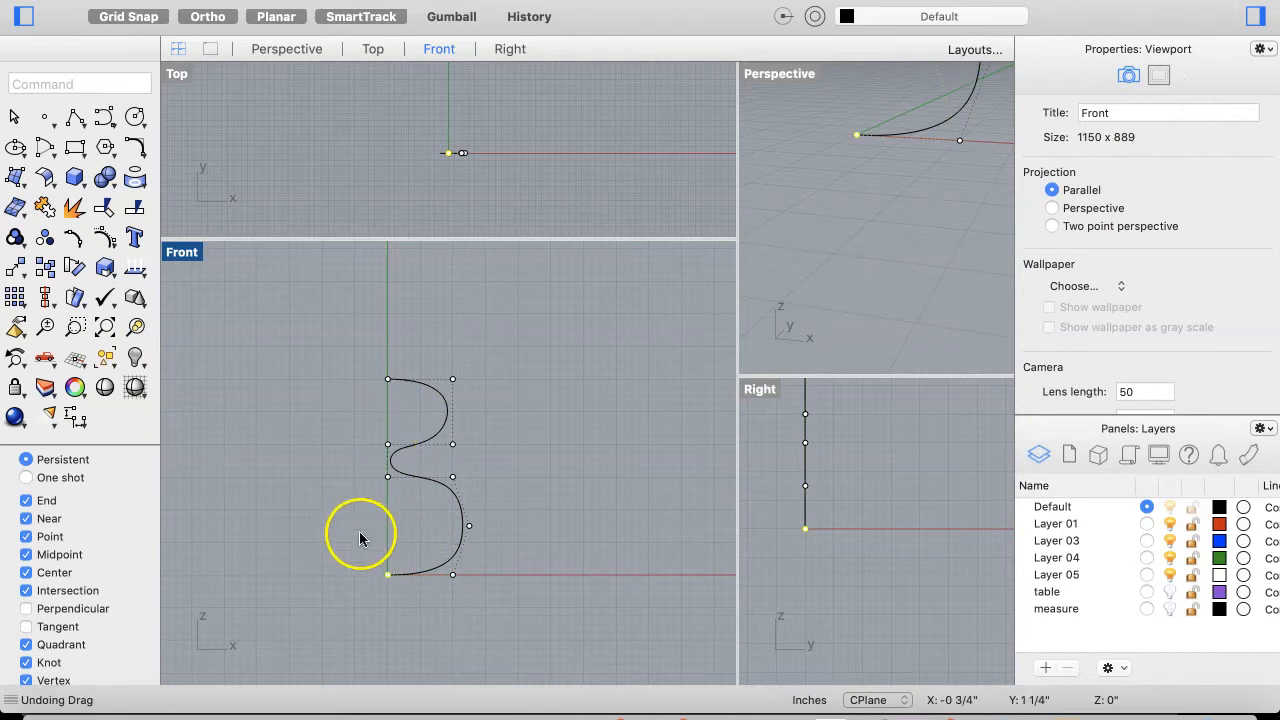
Try to stack the pasted copy above the original by moving it freehand up to the original's top end
{"action": "left_click", "coordinate": [409, 569]}
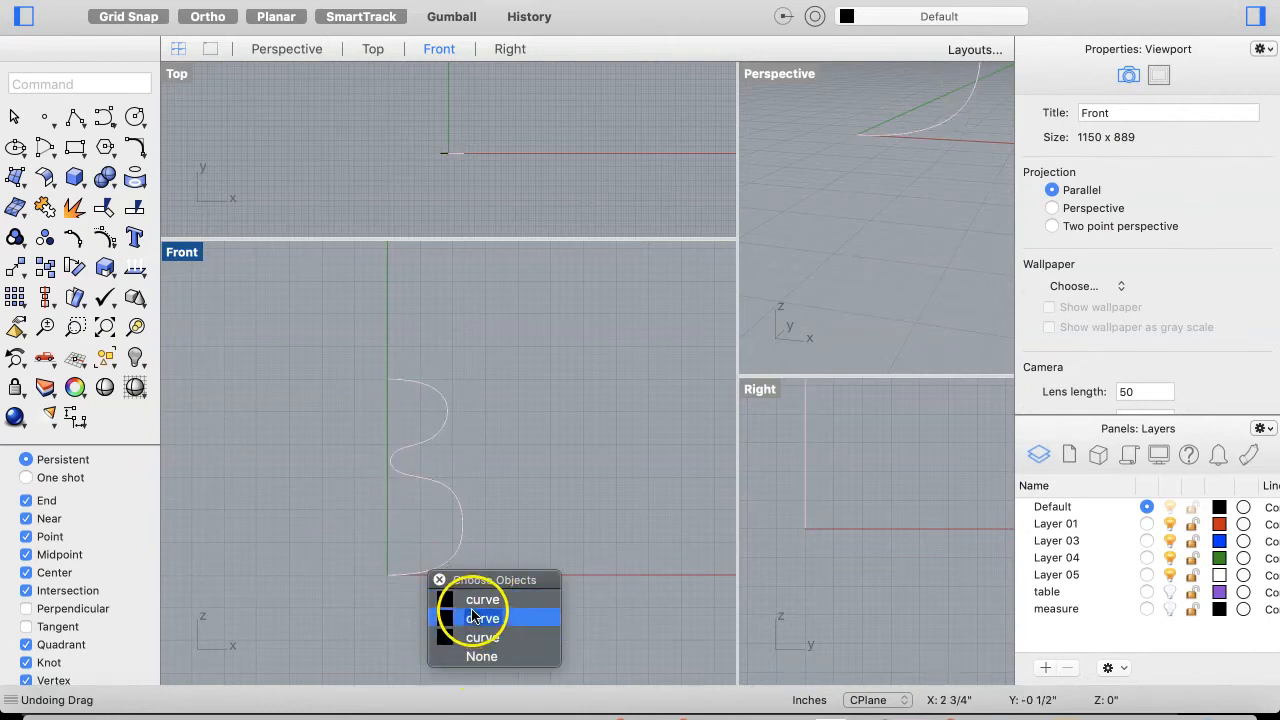
{"action": "left_click", "coordinate": [363, 608]}
{"action": "left_click", "coordinate": [429, 561]}
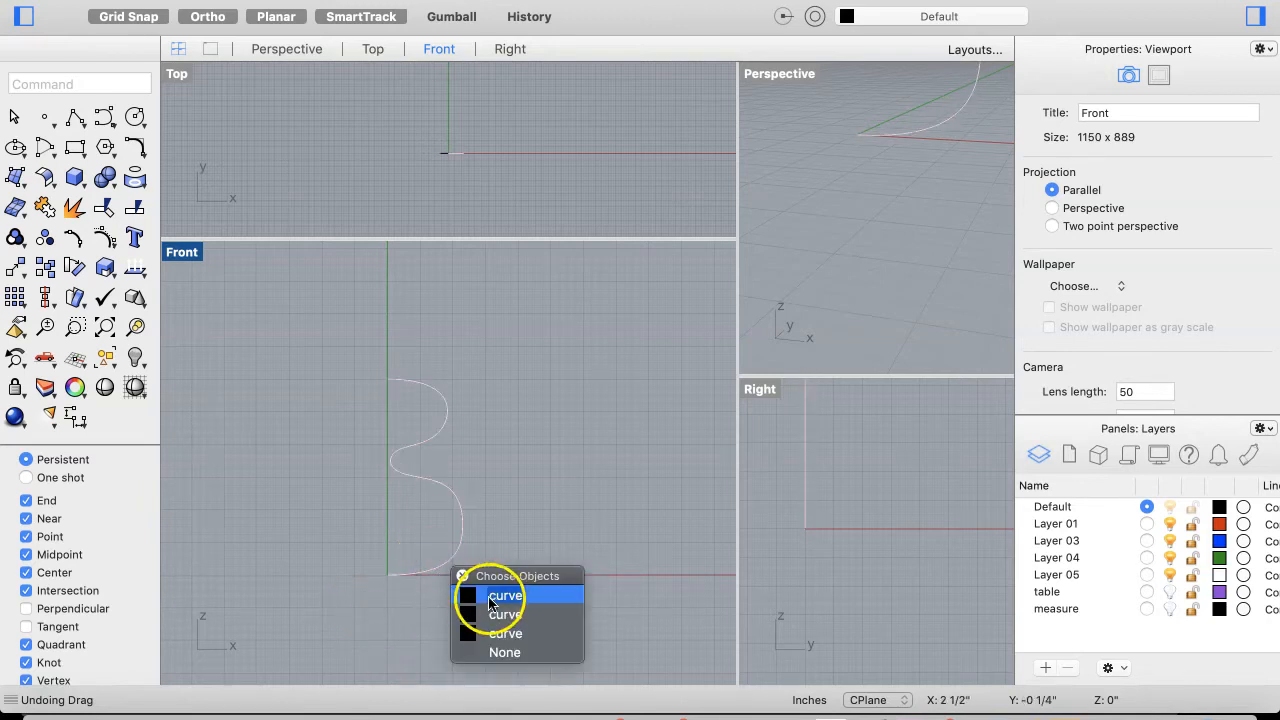
{"action": "left_click", "coordinate": [500, 633]}
{"action": "left_click_drag", "start_coordinate": [404, 598], "coordinate": [404, 371]}
{"action": "scroll", "coordinate": [490, 566], "scroll_direction": "down", "scroll_amount": 3}
{"action": "key", "text": "Escape"}
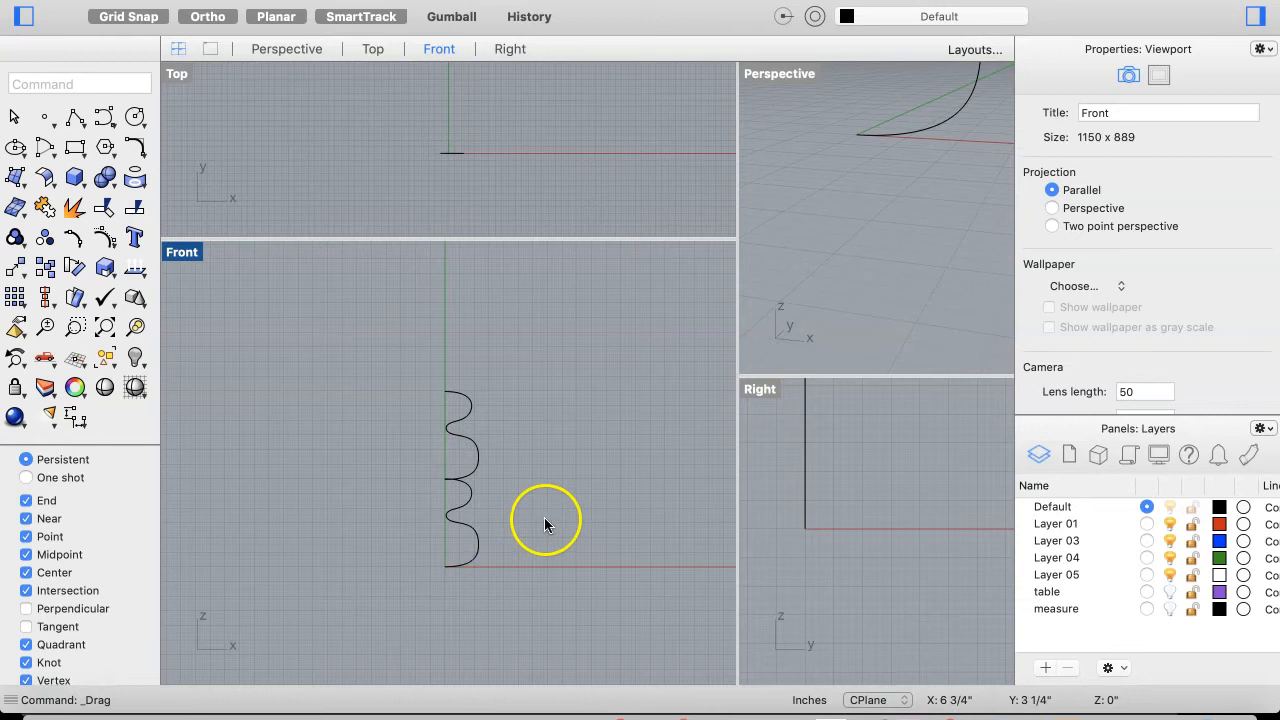
Try to snap the upper copy's bottom end point to the lower curve's top end, and undo both moves of the copy
{"action": "mouse_move", "coordinate": [478, 500]}
{"action": "left_mouse_down"}
{"action": "mouse_move", "coordinate": [451, 531]}
{"action": "mouse_move", "coordinate": [489, 517]}
{"action": "mouse_move", "coordinate": [457, 491]}
{"action": "mouse_move", "coordinate": [454, 465]}
{"action": "left_mouse_up"}
{"action": "scroll", "coordinate": [454, 462], "scroll_direction": "up", "scroll_amount": 5}
{"action": "scroll", "coordinate": [454, 455], "scroll_direction": "up", "scroll_amount": 5}
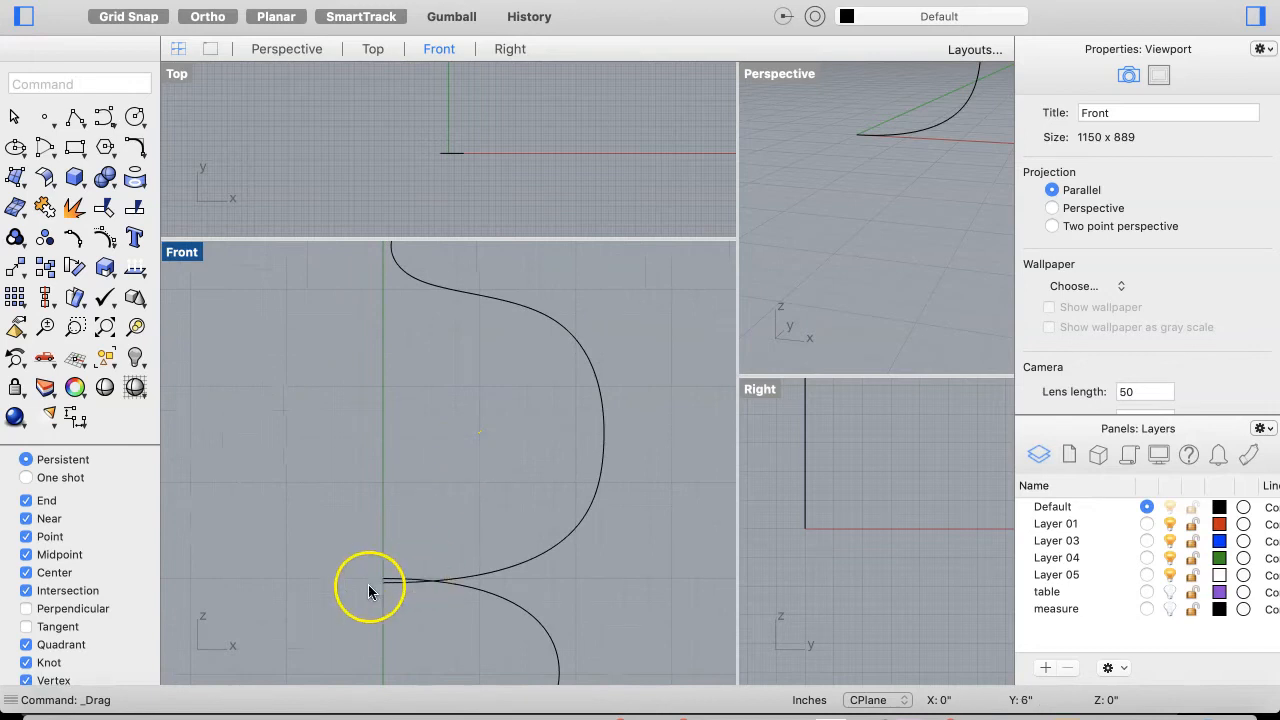
{"action": "left_click", "coordinate": [381, 585]}
{"action": "mouse_move", "coordinate": [381, 590]}
{"action": "left_mouse_down"}
{"action": "mouse_move", "coordinate": [381, 576]}
{"action": "mouse_move", "coordinate": [383, 587]}
{"action": "left_mouse_up"}
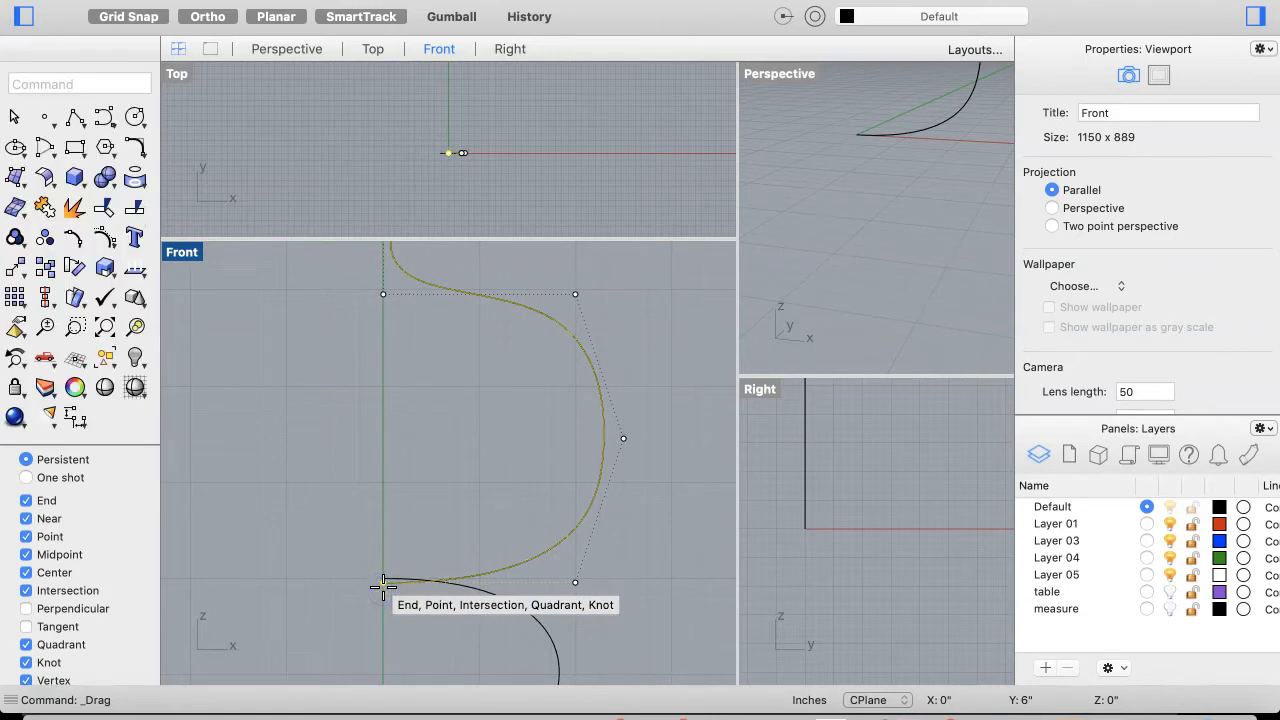
{"action": "key", "text": "super+z"}
{"action": "left_click", "coordinate": [398, 626]}
{"action": "scroll", "coordinate": [398, 620], "scroll_direction": "down", "scroll_amount": 7}
{"action": "right_click_drag", "start_coordinate": [398, 620], "coordinate": [457, 344]}
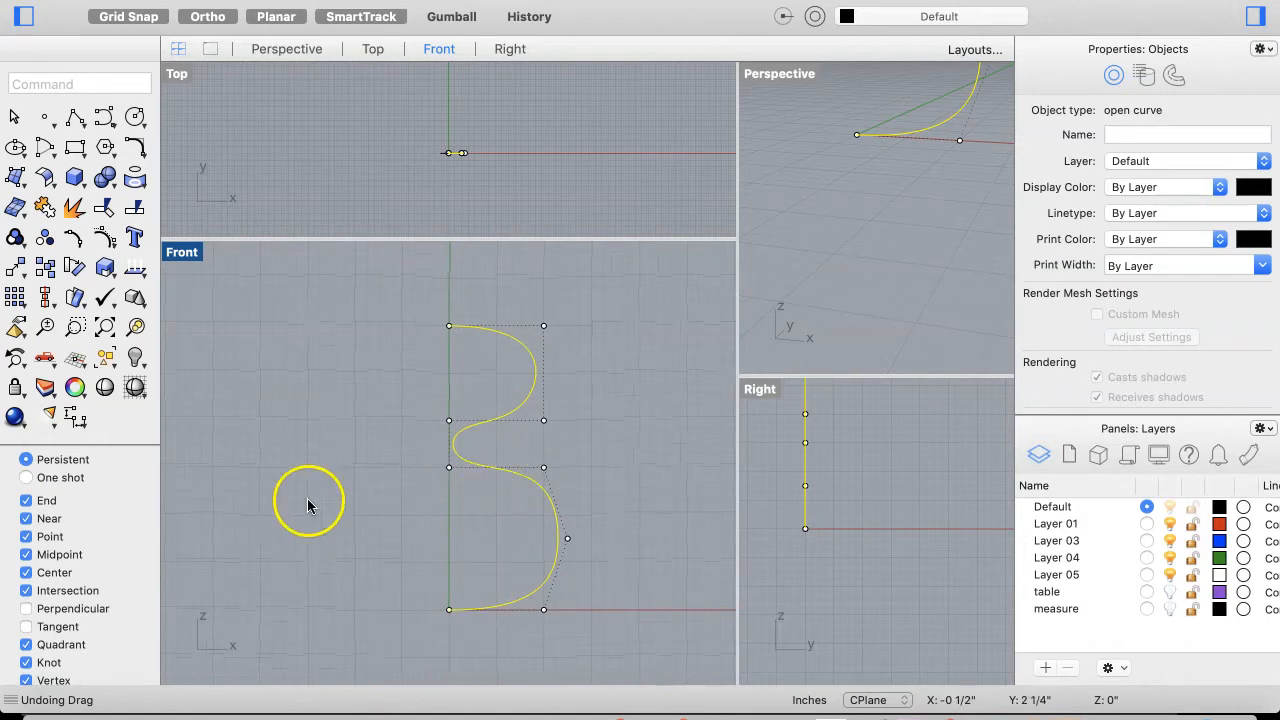
{"action": "left_click", "coordinate": [288, 526]}
{"action": "left_click", "coordinate": [478, 652]}
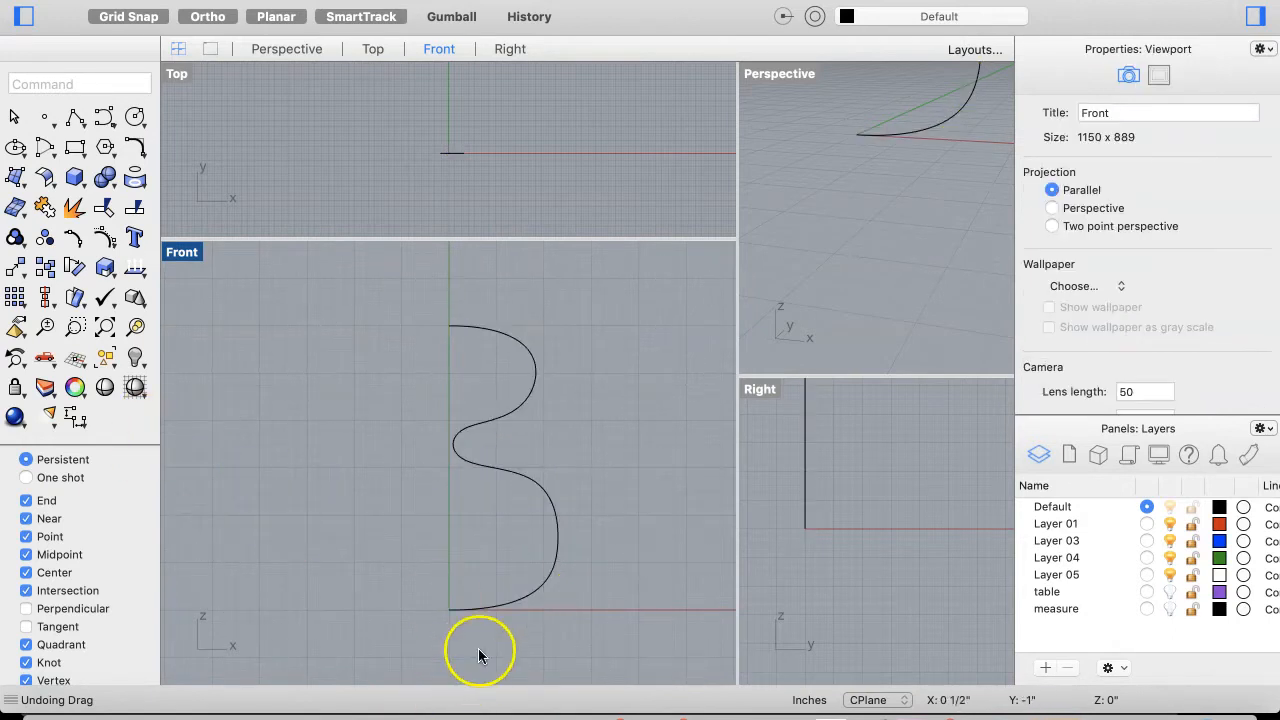
Move the overlapping curve copy with the Move command from its bottom end at the origin to the original's top end at (0", 6")
{"action": "left_click", "coordinate": [15, 270]}
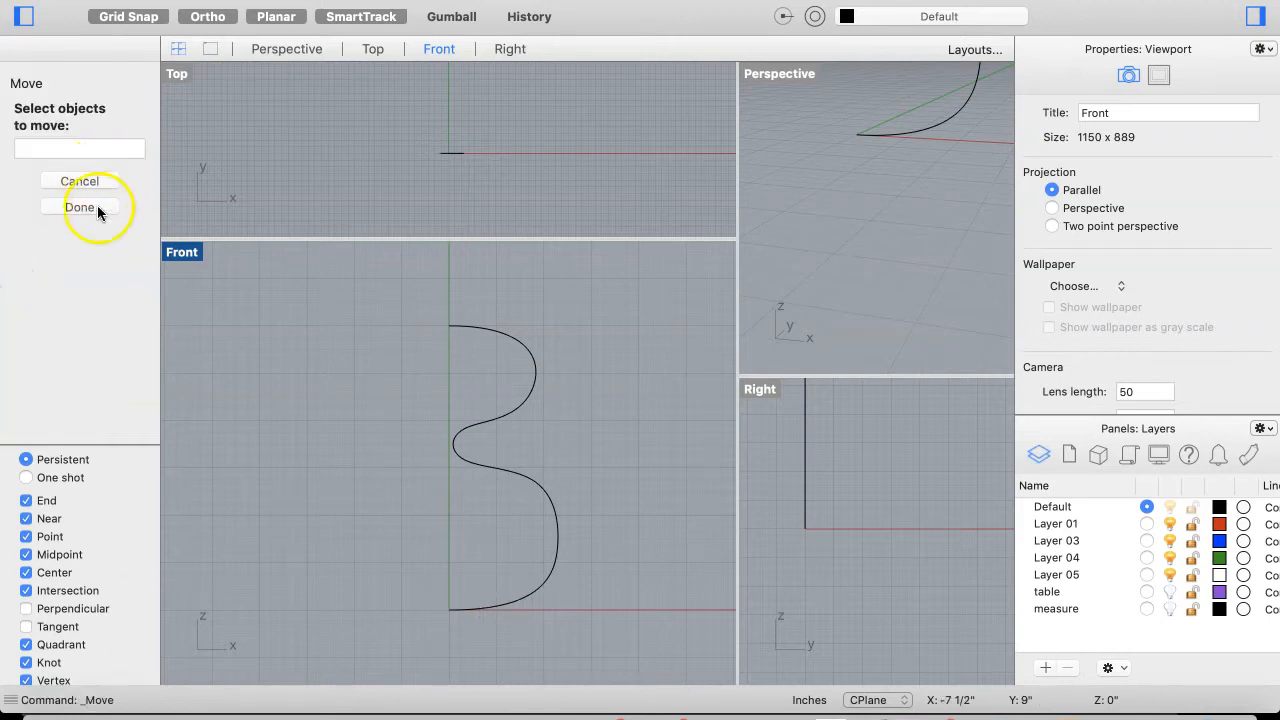
{"action": "left_click", "coordinate": [484, 610]}
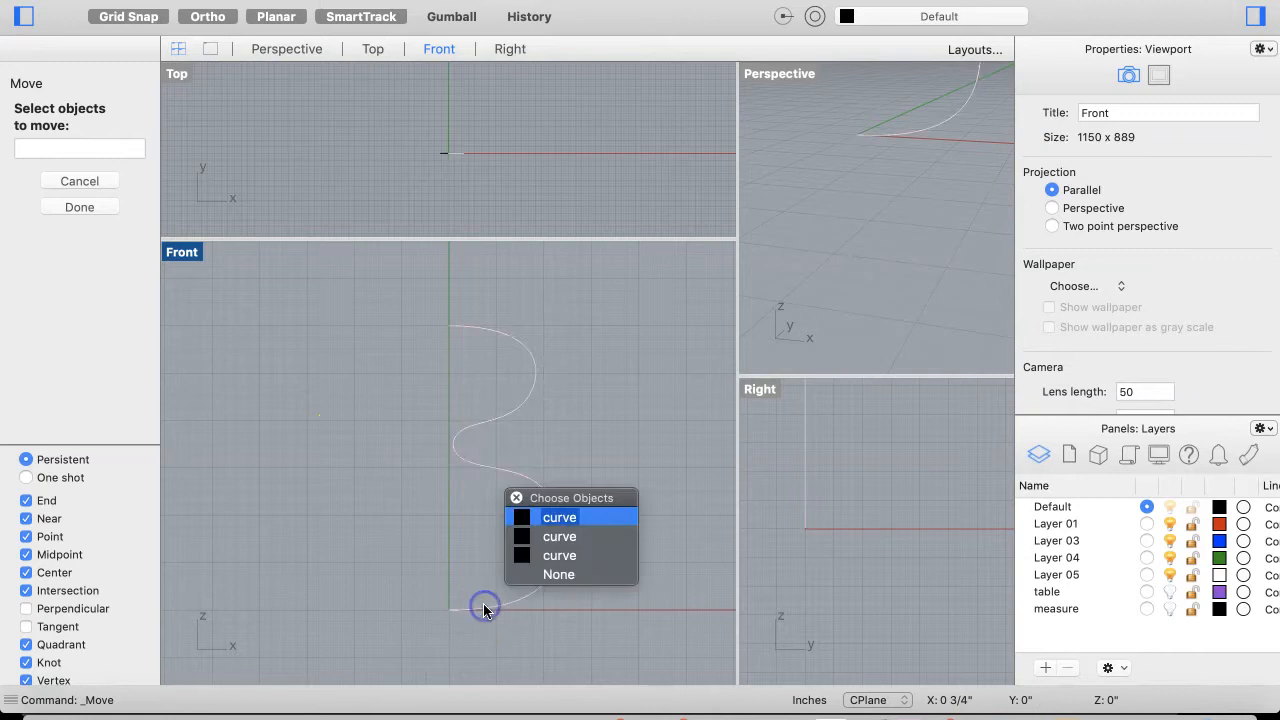
{"action": "left_click", "coordinate": [558, 537]}
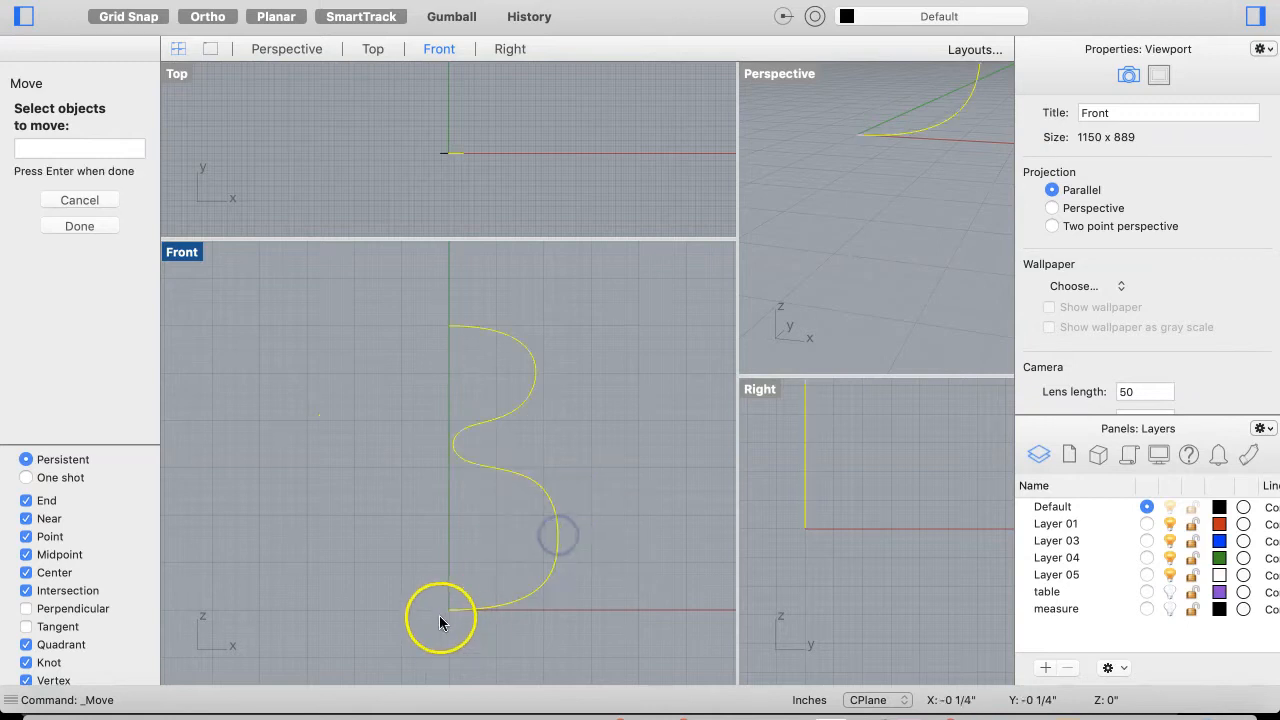
{"action": "key", "text": "Return"}
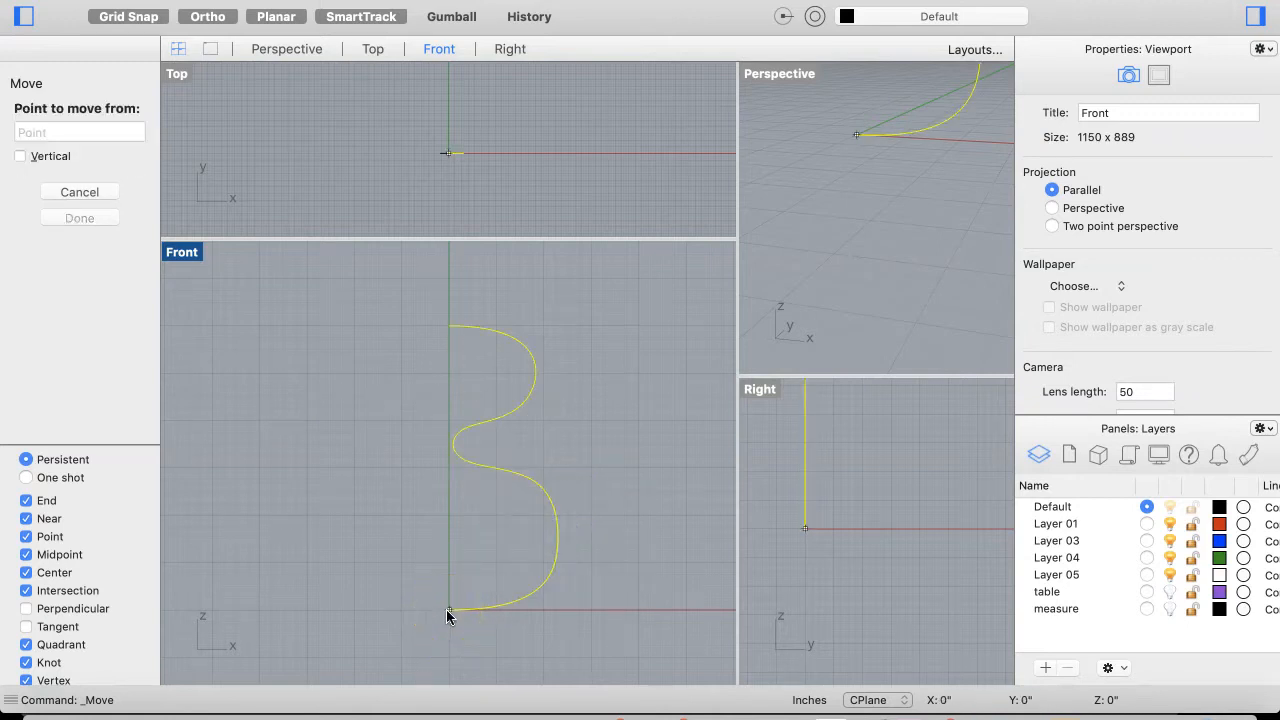
{"action": "left_click", "coordinate": [446, 611]}
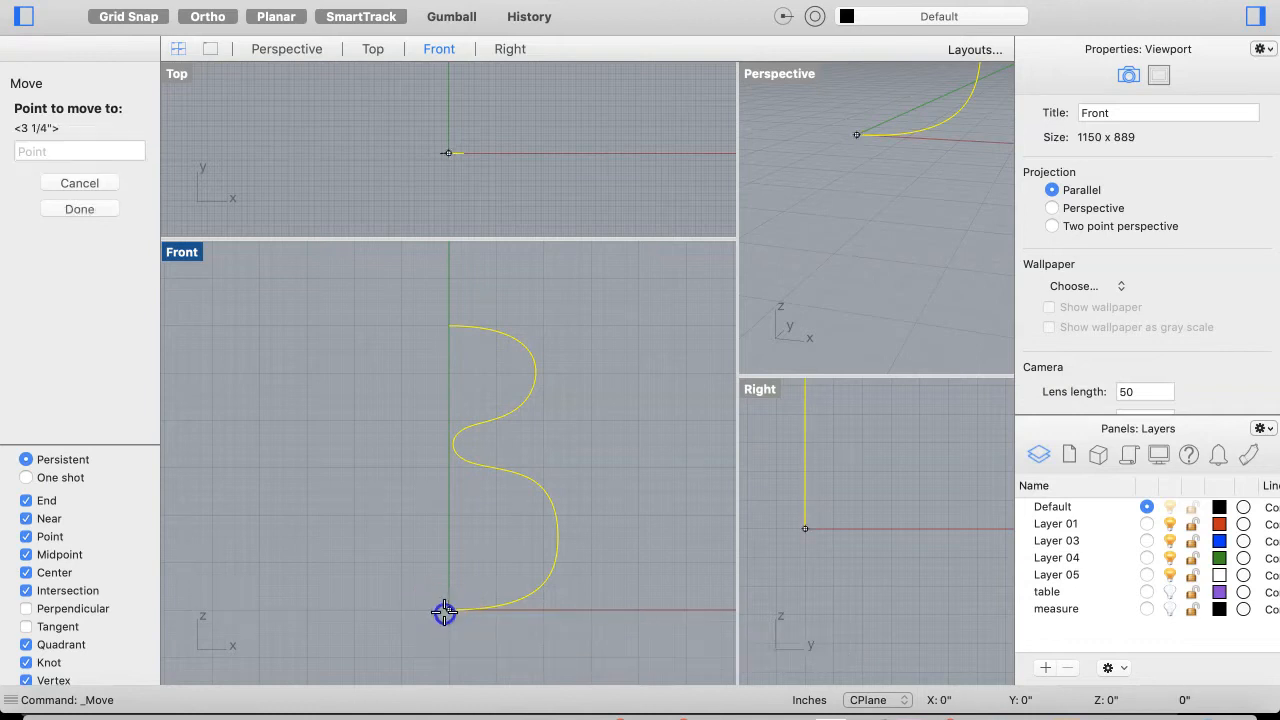
{"action": "left_click", "coordinate": [450, 322]}
{"action": "scroll", "coordinate": [453, 341], "scroll_direction": "up", "scroll_amount": 10}
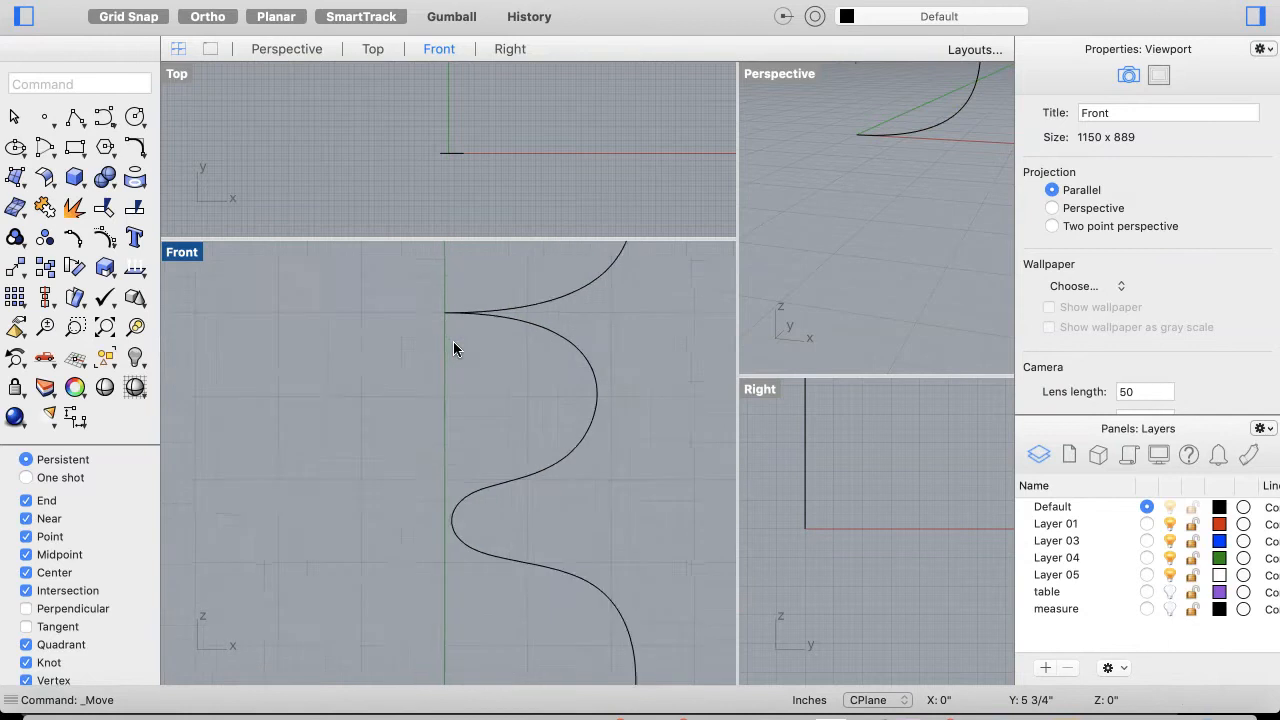
{"action": "scroll", "coordinate": [453, 340], "scroll_direction": "down", "scroll_amount": 1}
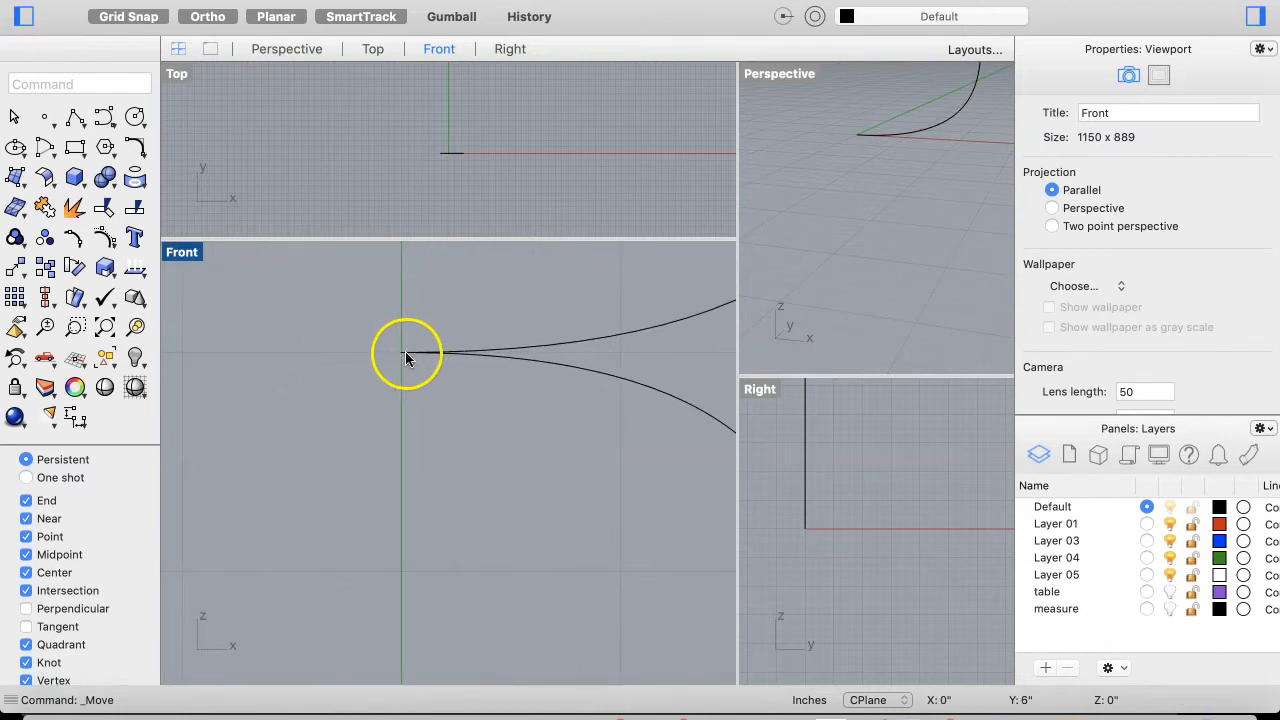
{"action": "scroll", "coordinate": [404, 357], "scroll_direction": "down", "scroll_amount": 5}
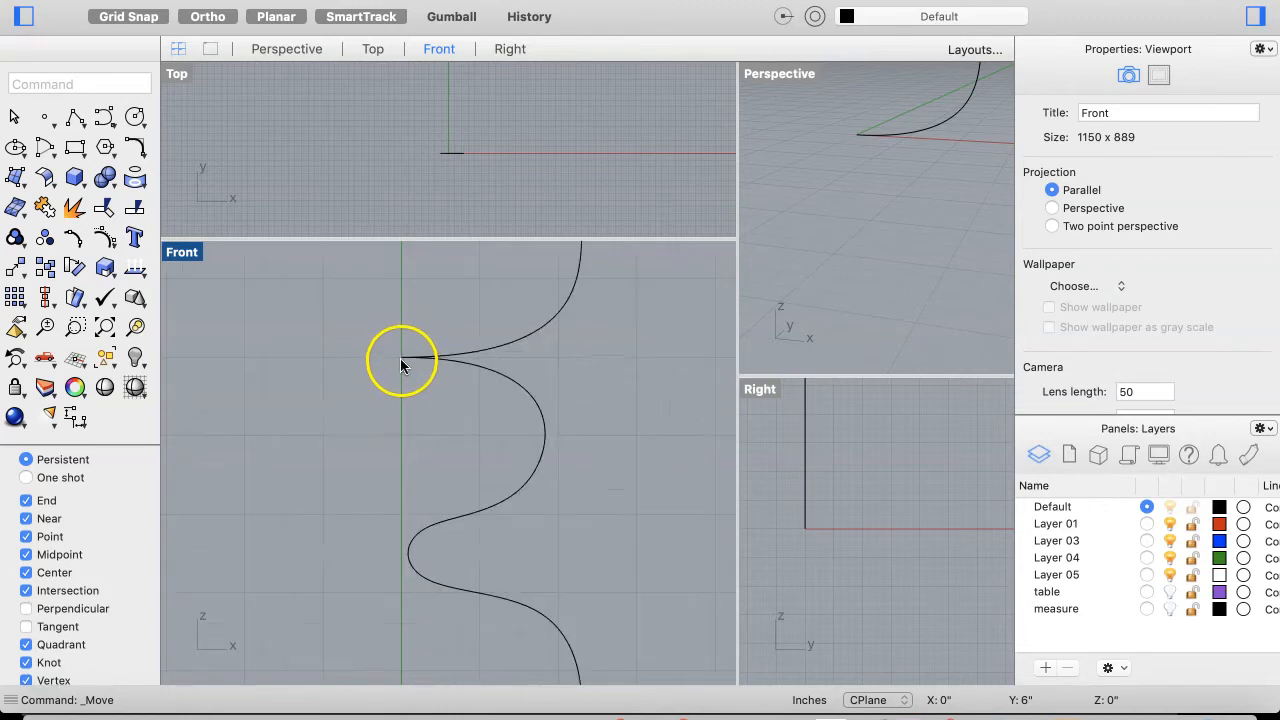
Delete the upper copy of the profile curve, leaving the original at the origin
{"action": "scroll", "coordinate": [401, 365], "scroll_direction": "down", "scroll_amount": 6}
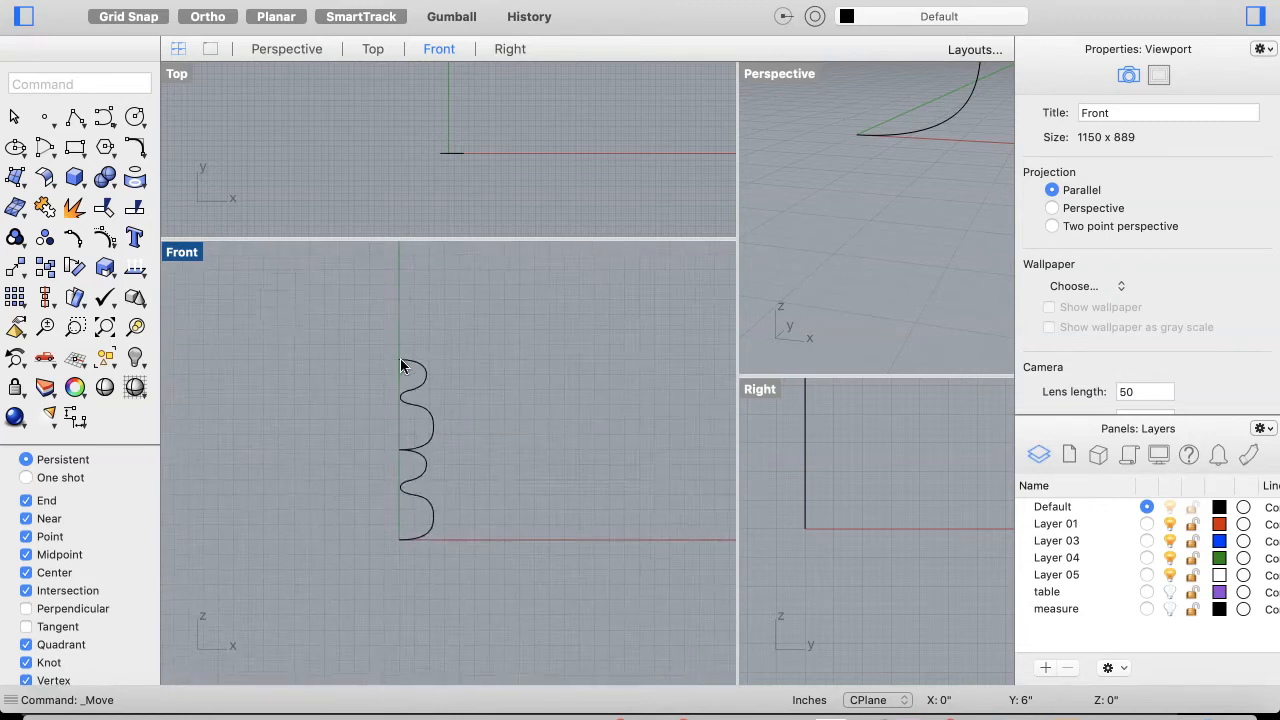
{"action": "scroll", "coordinate": [391, 380], "scroll_direction": "up", "scroll_amount": 10}
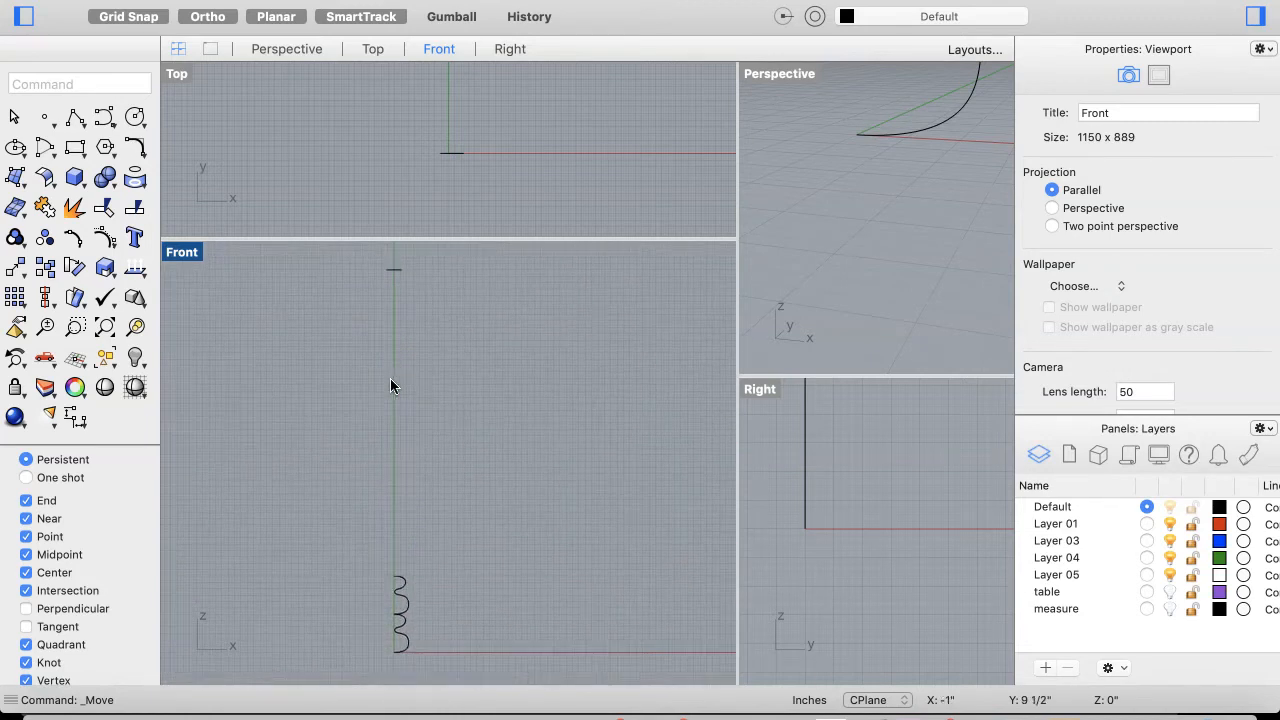
{"action": "scroll", "coordinate": [391, 380], "scroll_direction": "up", "scroll_amount": 1}
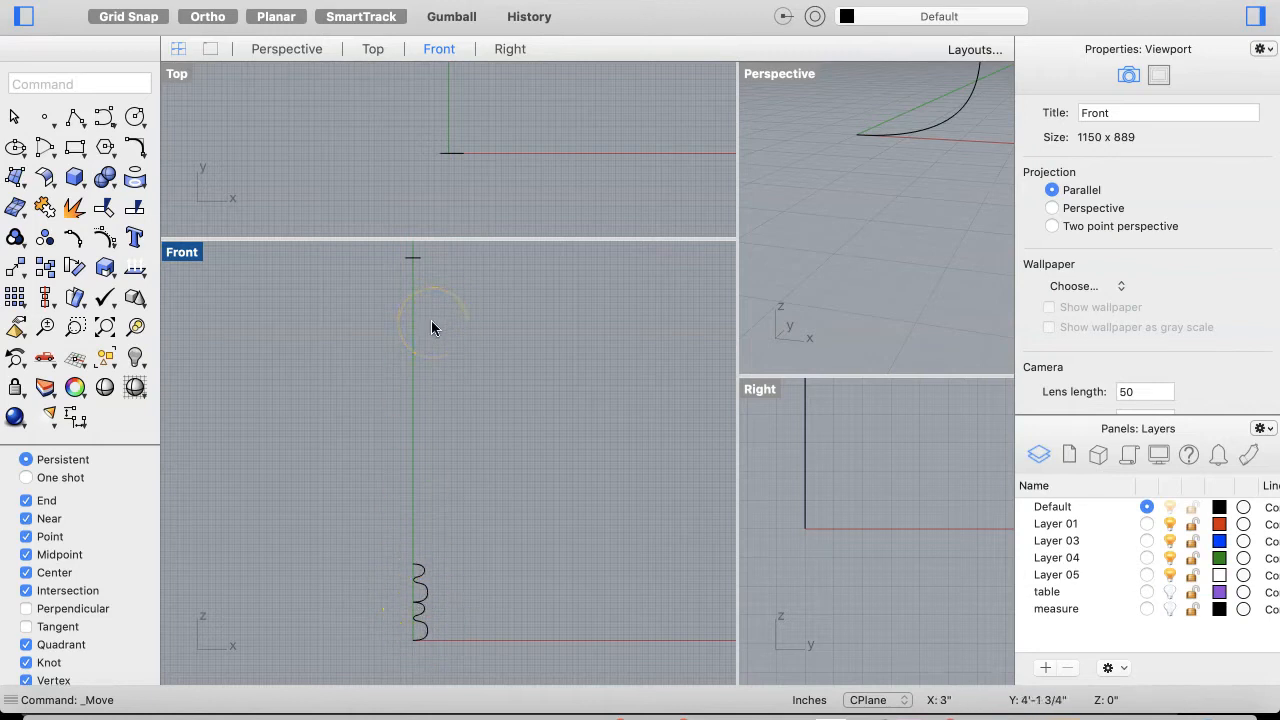
{"action": "left_click", "coordinate": [418, 614]}
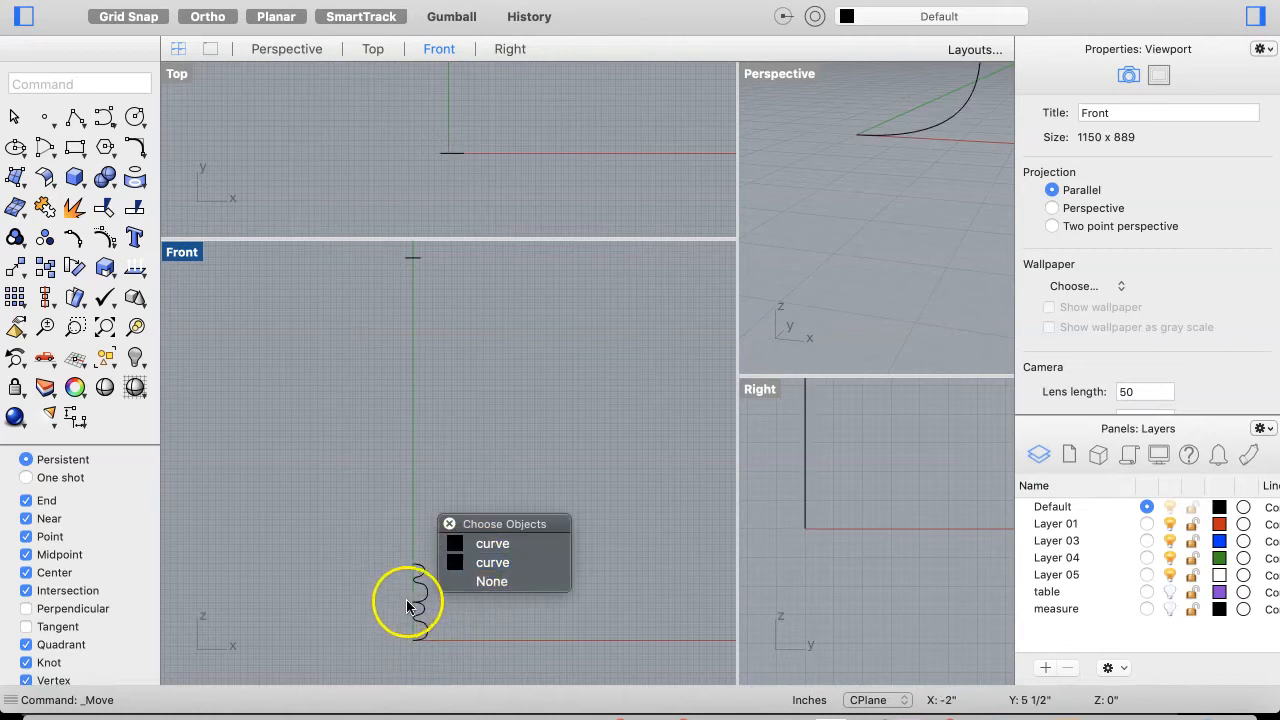
{"action": "left_click", "coordinate": [490, 581]}
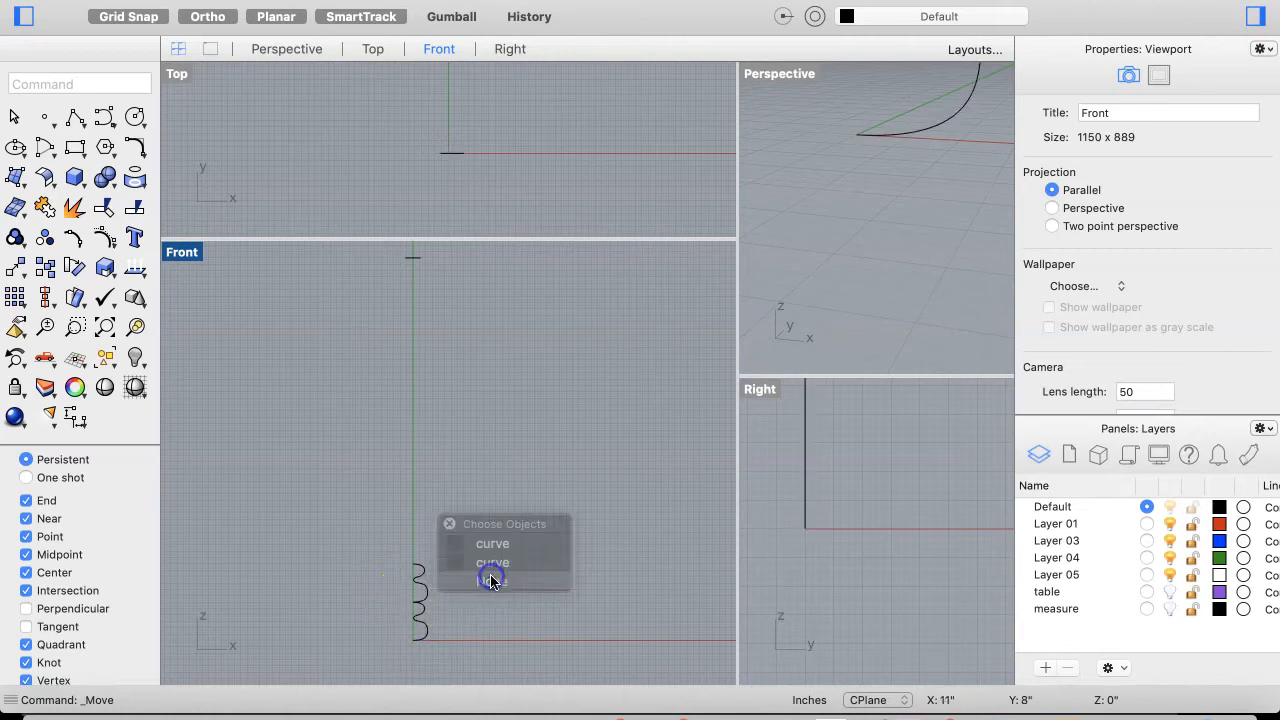
{"action": "left_click", "coordinate": [418, 590]}
{"action": "key", "text": "Delete"}
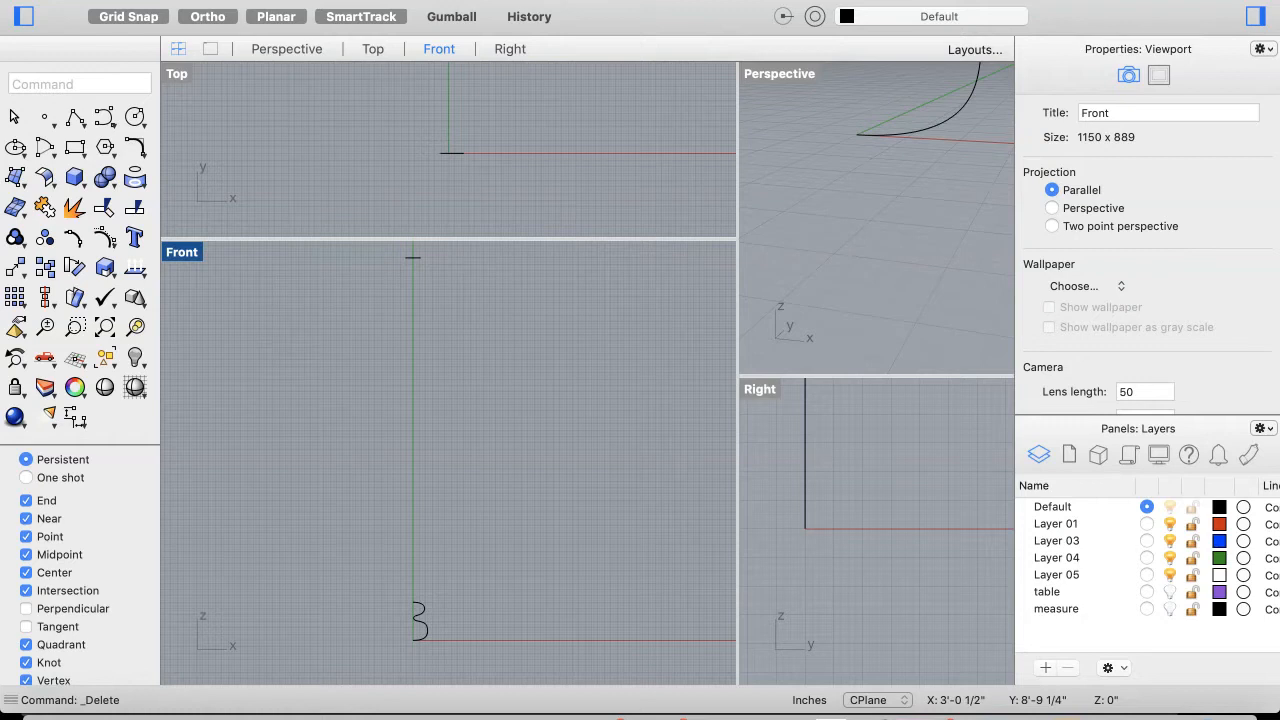
Start a linear array of the profile curve at the origin with 10 items
{"action": "left_click", "coordinate": [632, 1]}
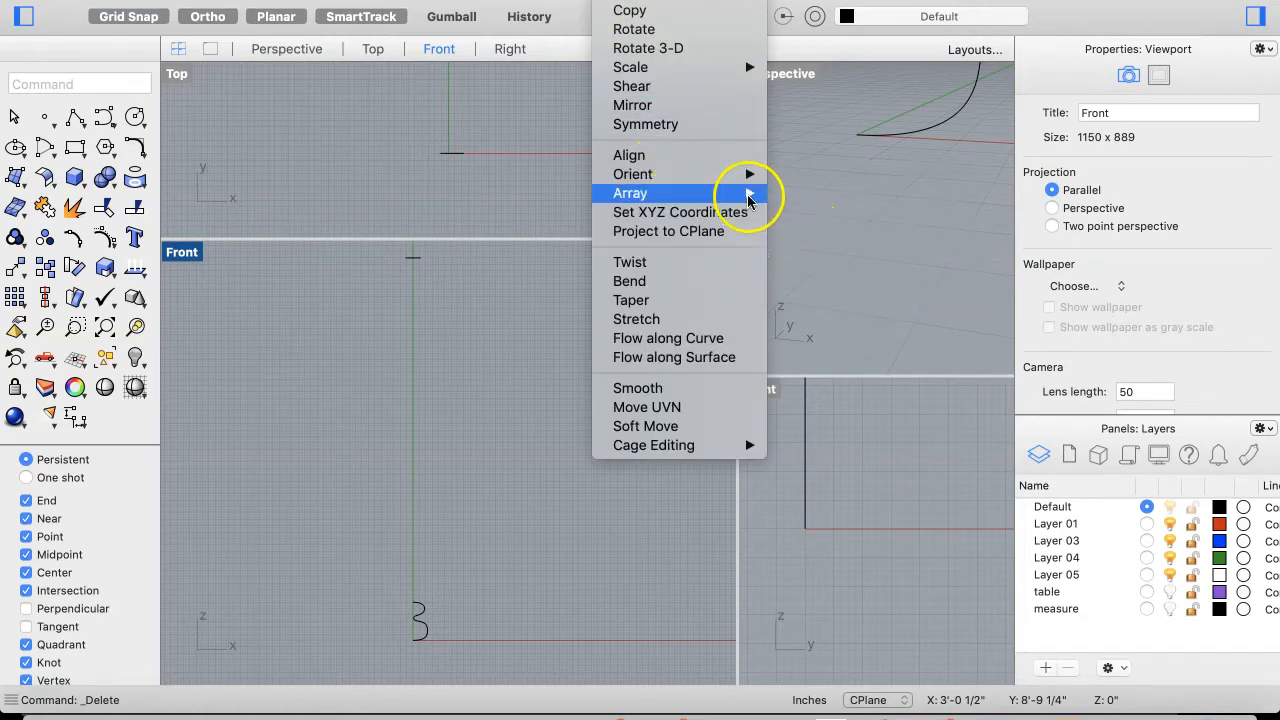
{"action": "mouse_move", "coordinate": [752, 196]}
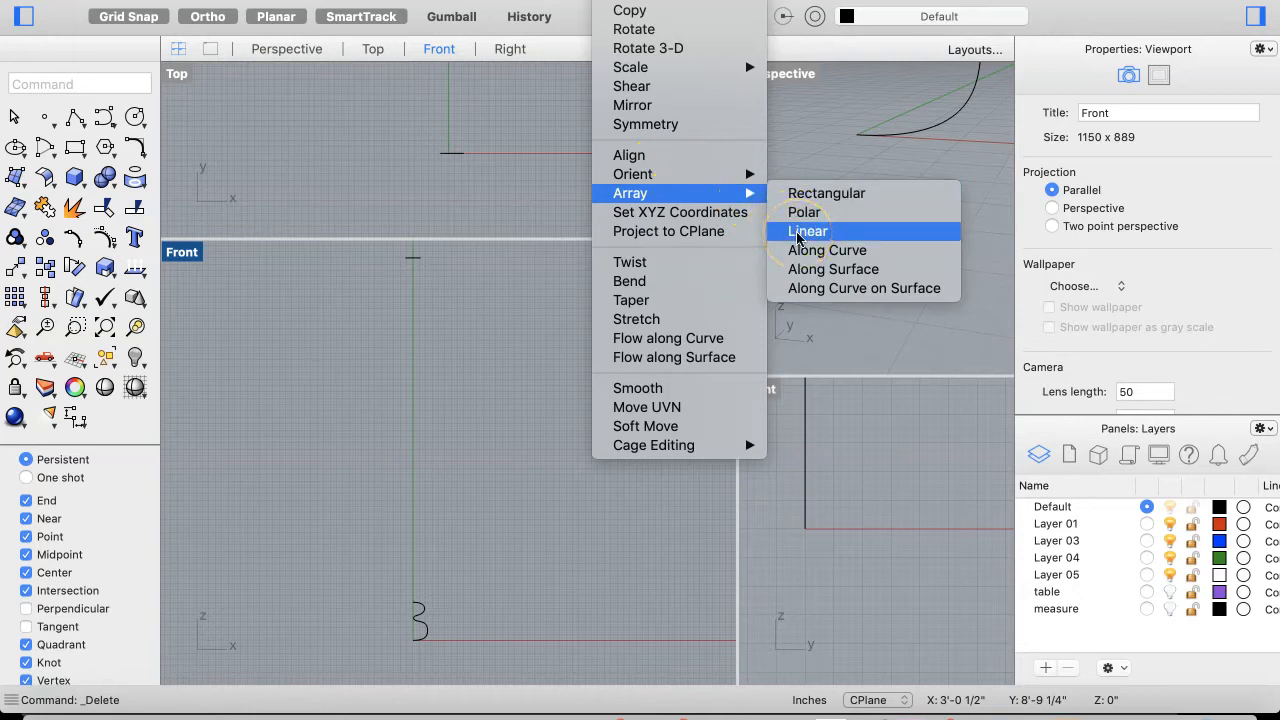
{"action": "left_click", "coordinate": [798, 235]}
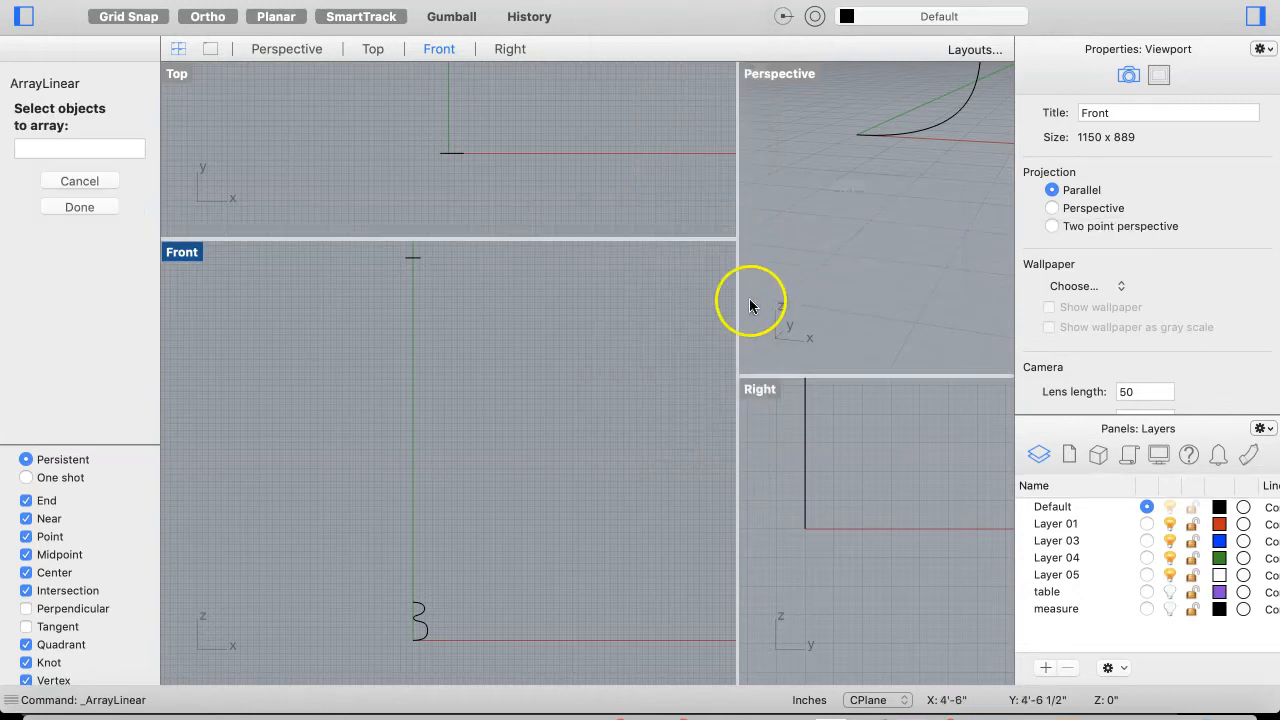
{"action": "left_click", "coordinate": [424, 640]}
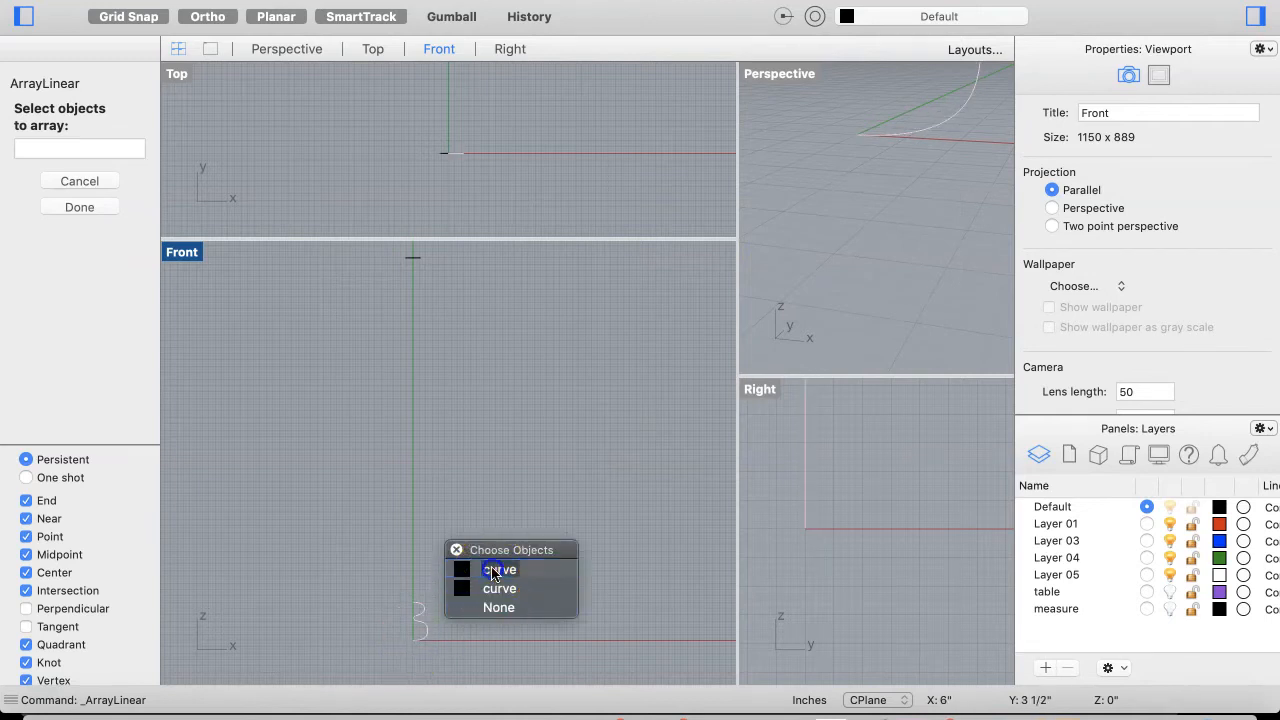
{"action": "left_click", "coordinate": [492, 571]}
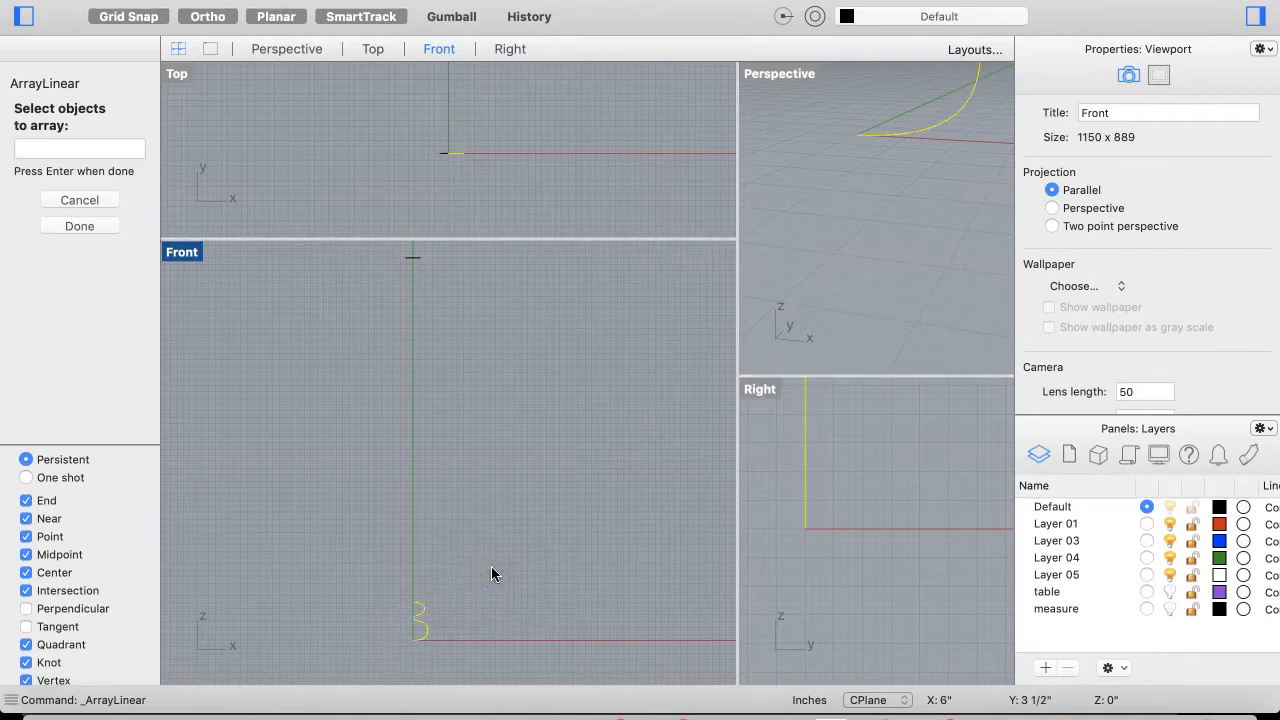
{"action": "key", "text": "Return"}
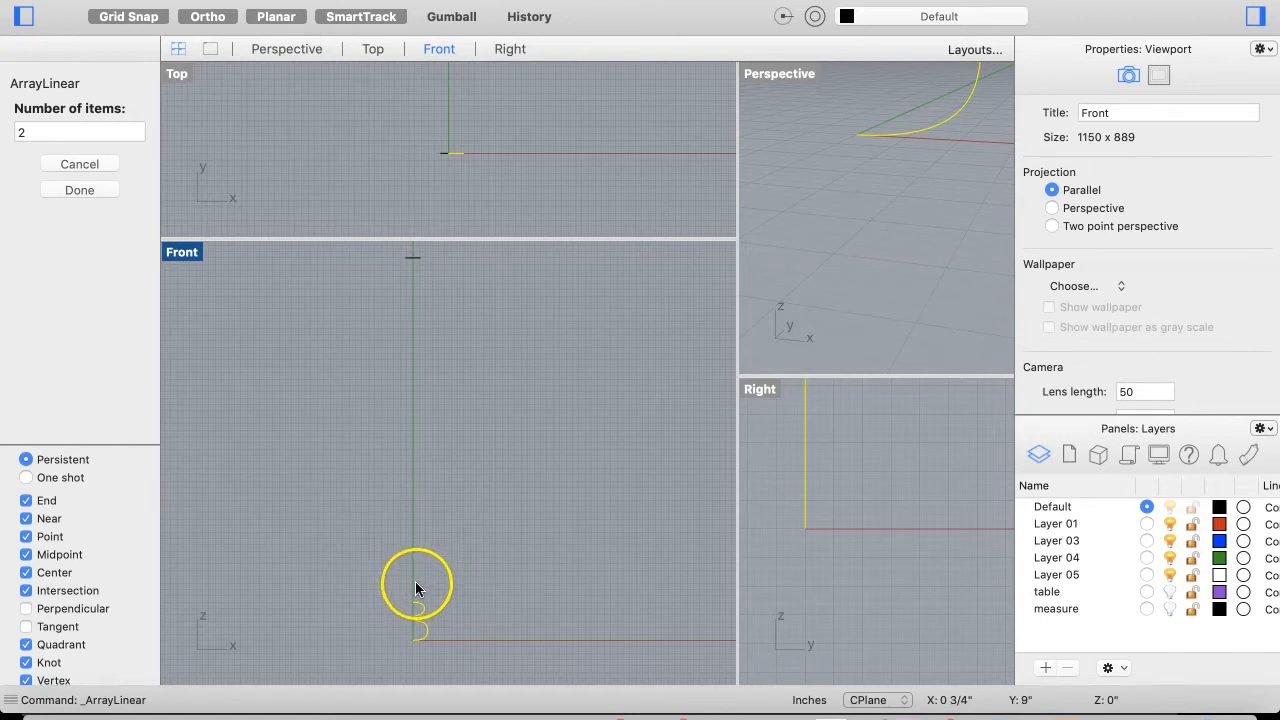
{"action": "left_click", "coordinate": [351, 239]}
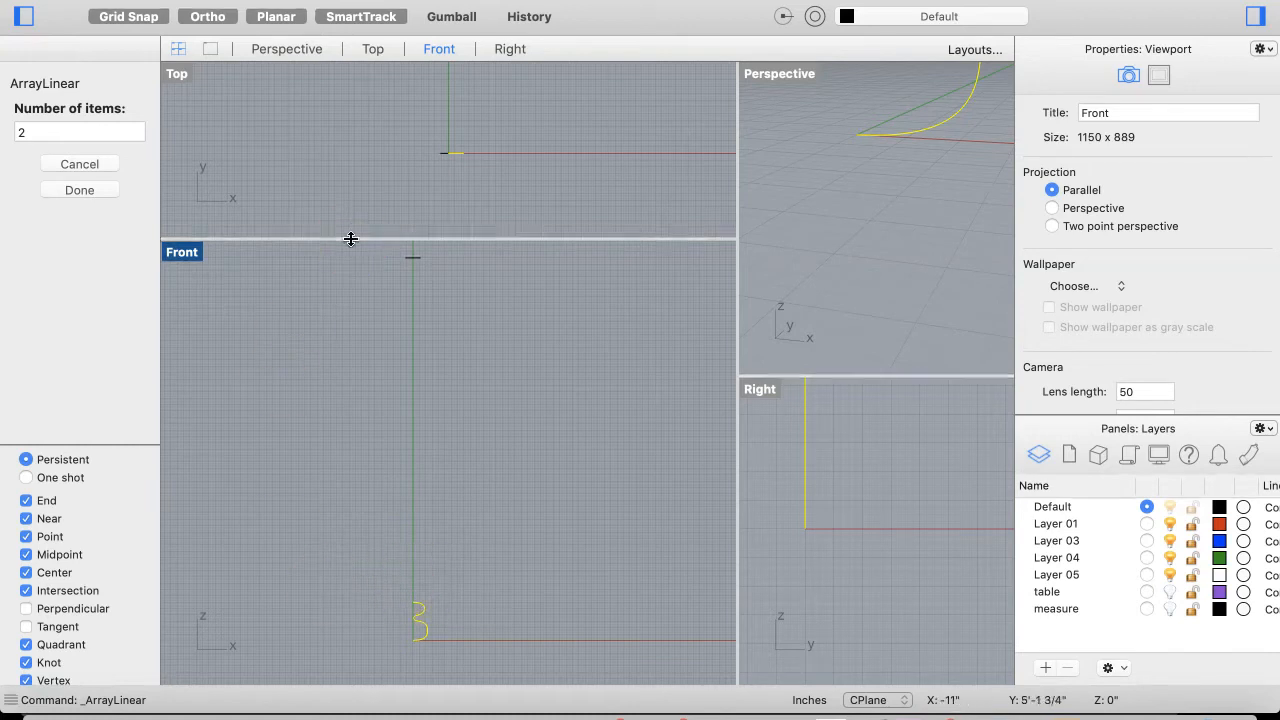
{"action": "type", "text": "10"}
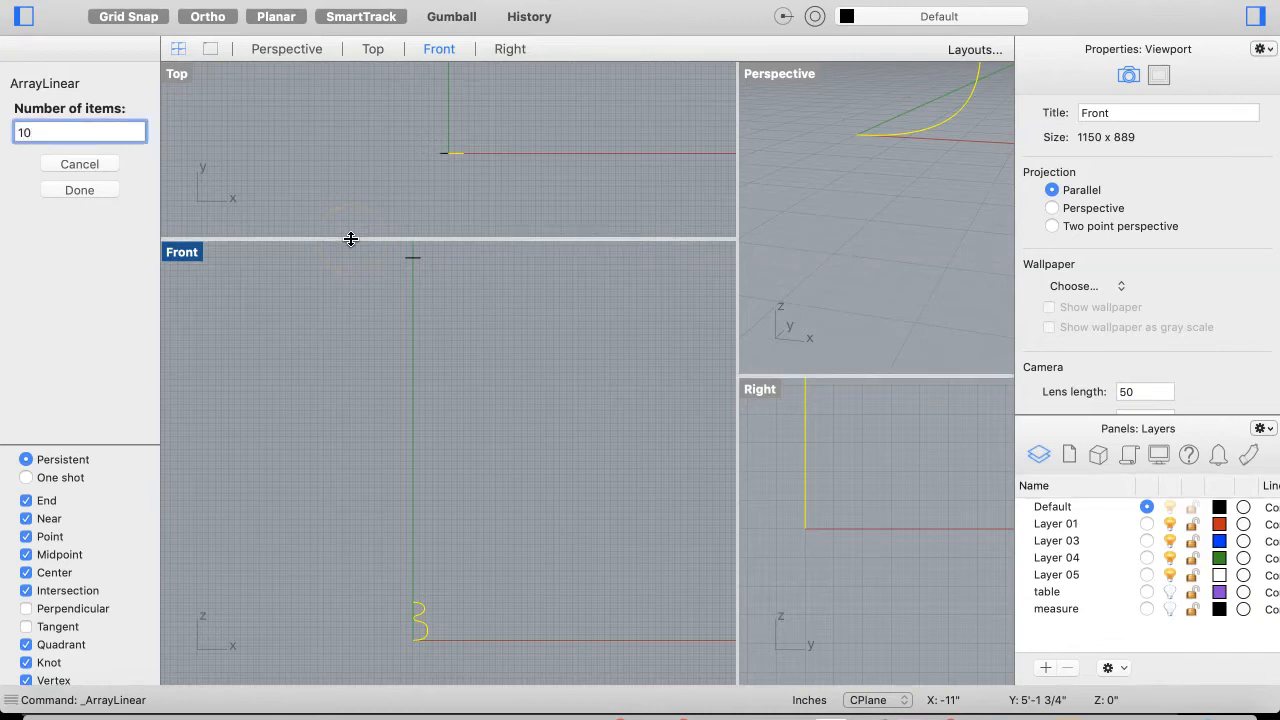
{"action": "key", "text": "Return"}
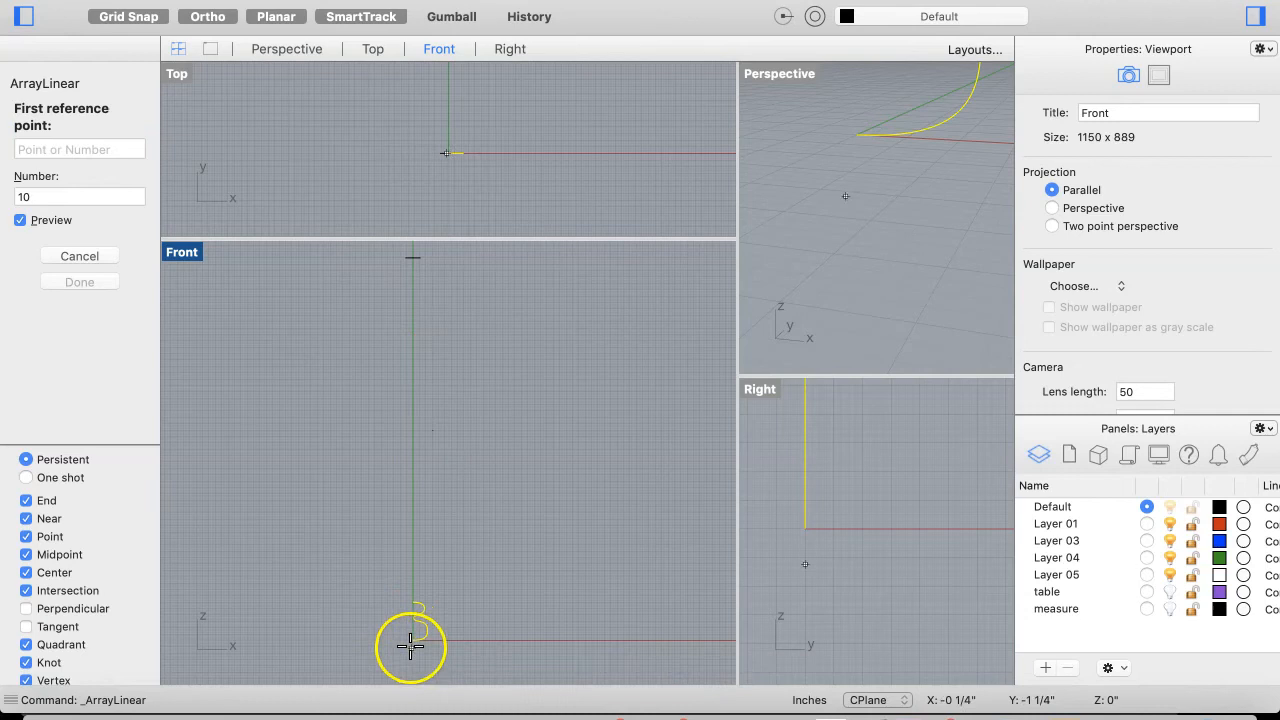
Set the array spacing from the curve's bottom end at the origin to its top end at (0", 6")
{"action": "scroll", "coordinate": [410, 643], "scroll_direction": "up", "scroll_amount": 3}
{"action": "scroll", "coordinate": [410, 643], "scroll_direction": "up", "scroll_amount": 3}
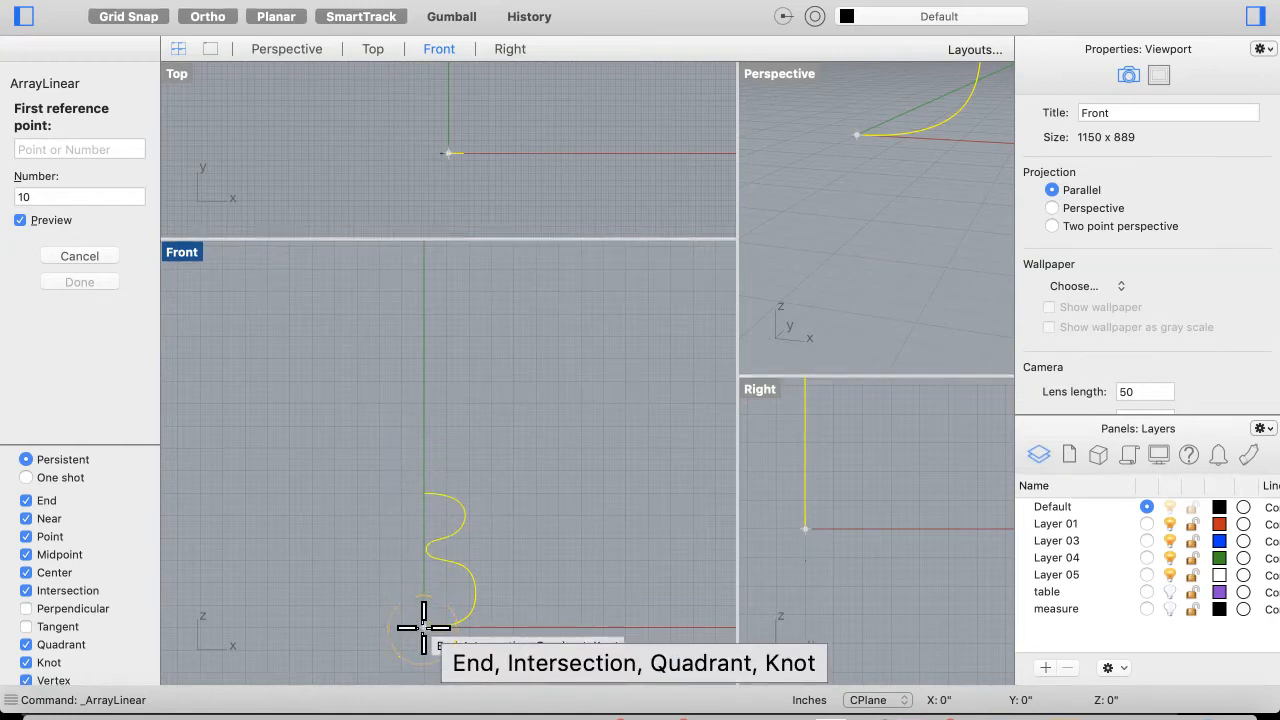
{"action": "left_click", "coordinate": [424, 627]}
{"action": "left_click", "coordinate": [425, 511]}
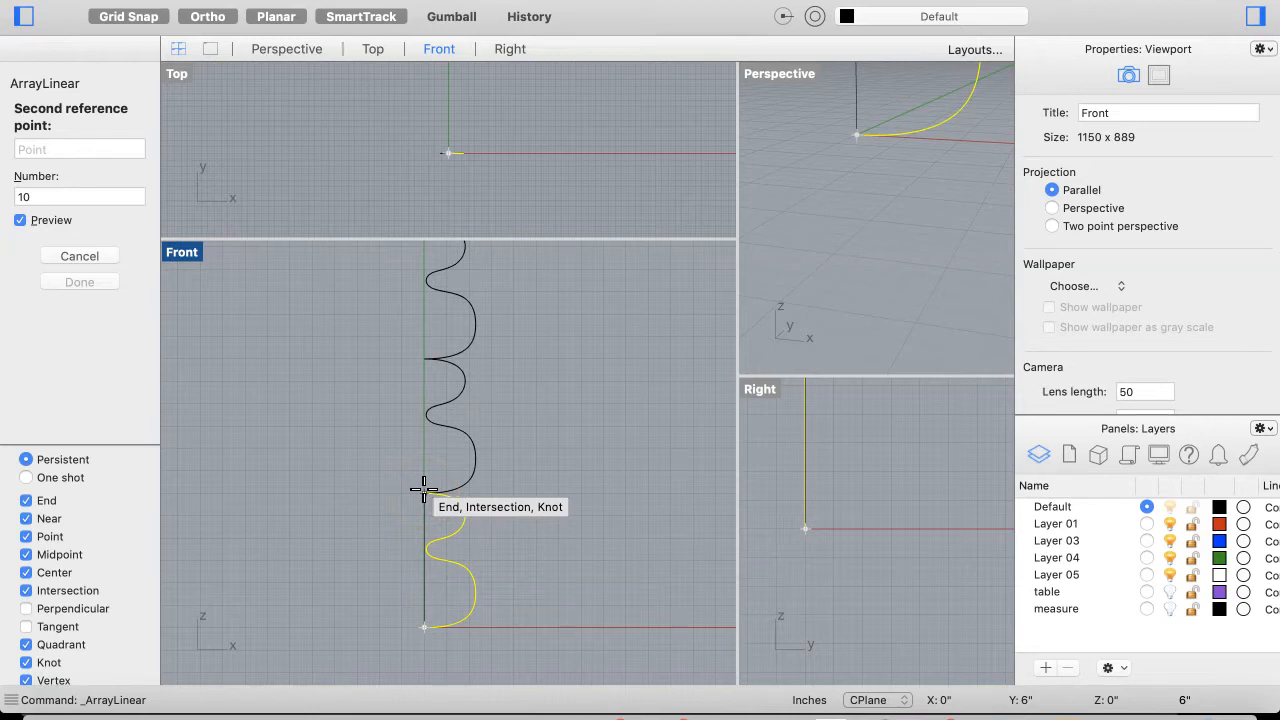
{"action": "left_click", "coordinate": [423, 489]}
{"action": "scroll", "coordinate": [570, 488], "scroll_direction": "down", "scroll_amount": 5}
{"action": "scroll", "coordinate": [570, 489], "scroll_direction": "down", "scroll_amount": 3}
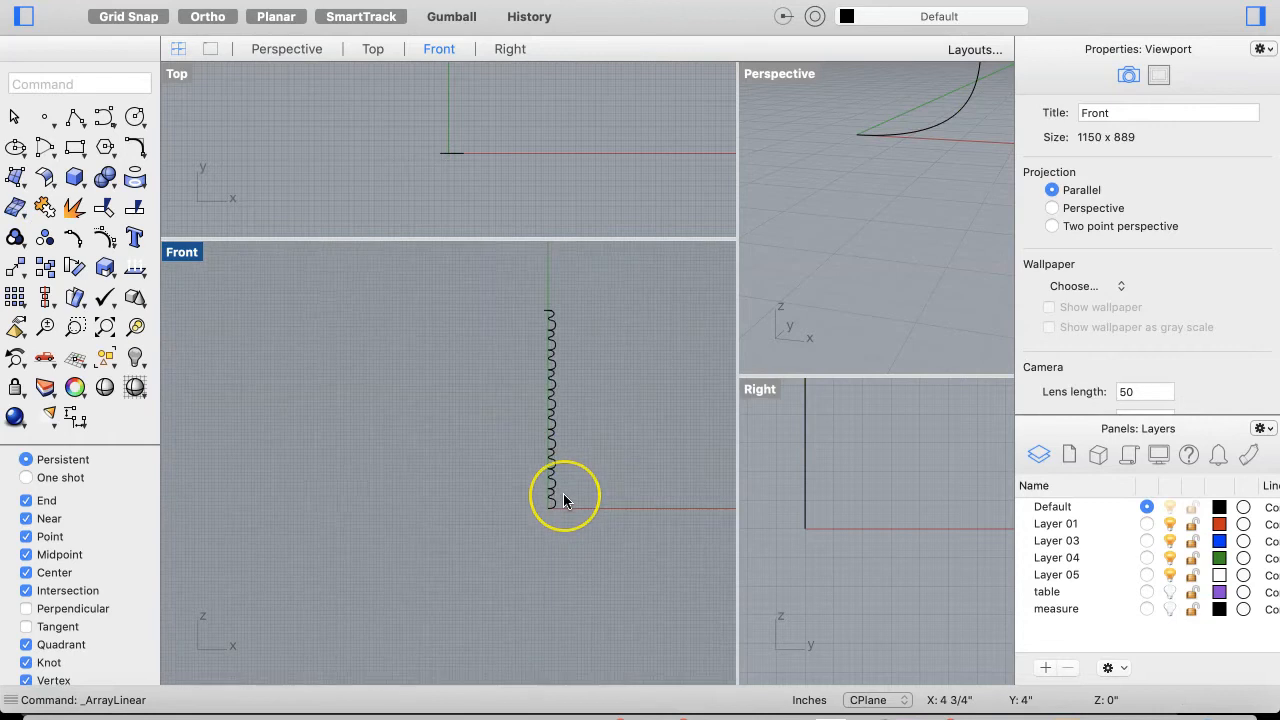
Examine the stacked curves at the top and bottom of the array by selecting individual ones and checking for overlaps
{"action": "scroll", "coordinate": [466, 434], "scroll_direction": "up", "scroll_amount": 3}
{"action": "scroll", "coordinate": [469, 437], "scroll_direction": "up", "scroll_amount": 2}
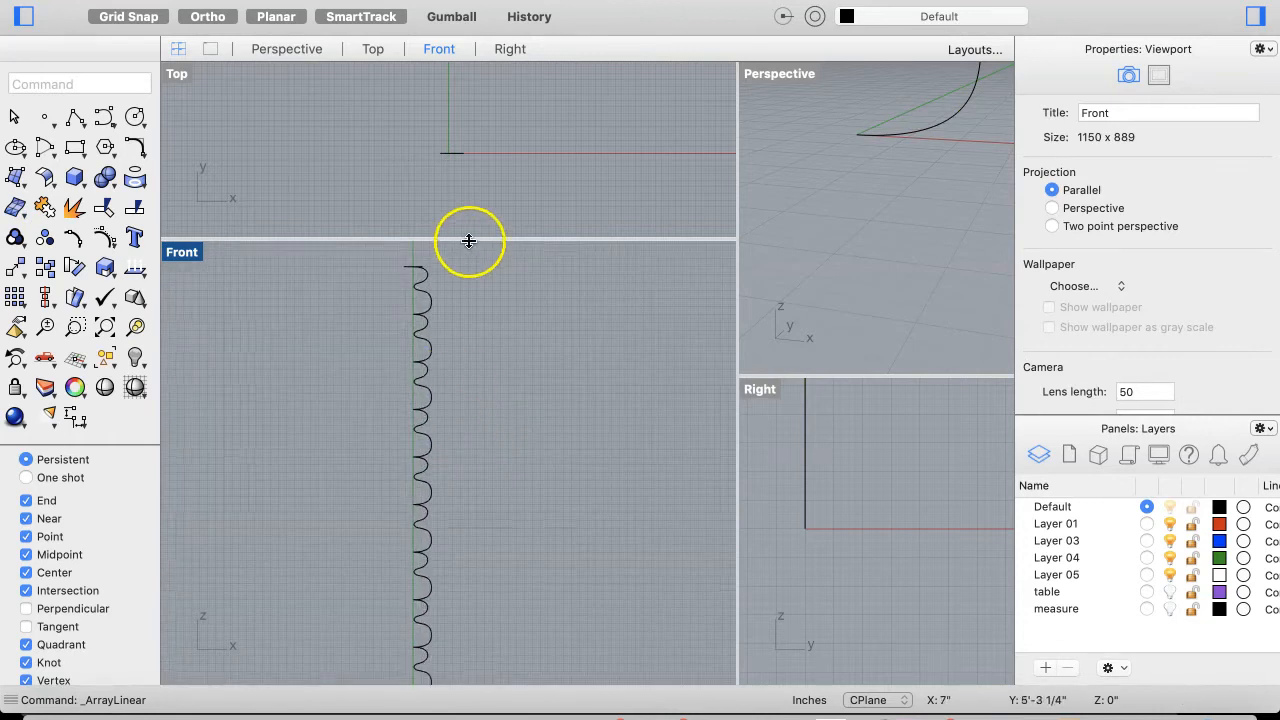
{"action": "left_click", "coordinate": [424, 287]}
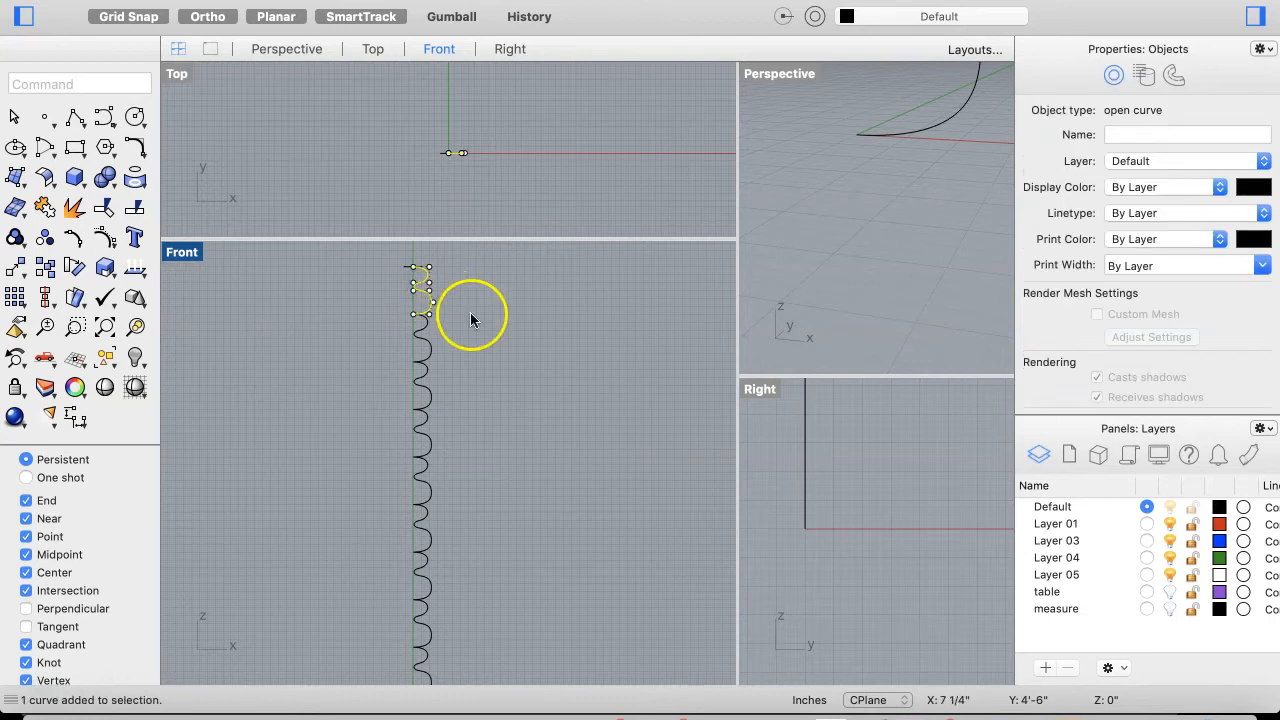
{"action": "left_click", "coordinate": [472, 318]}
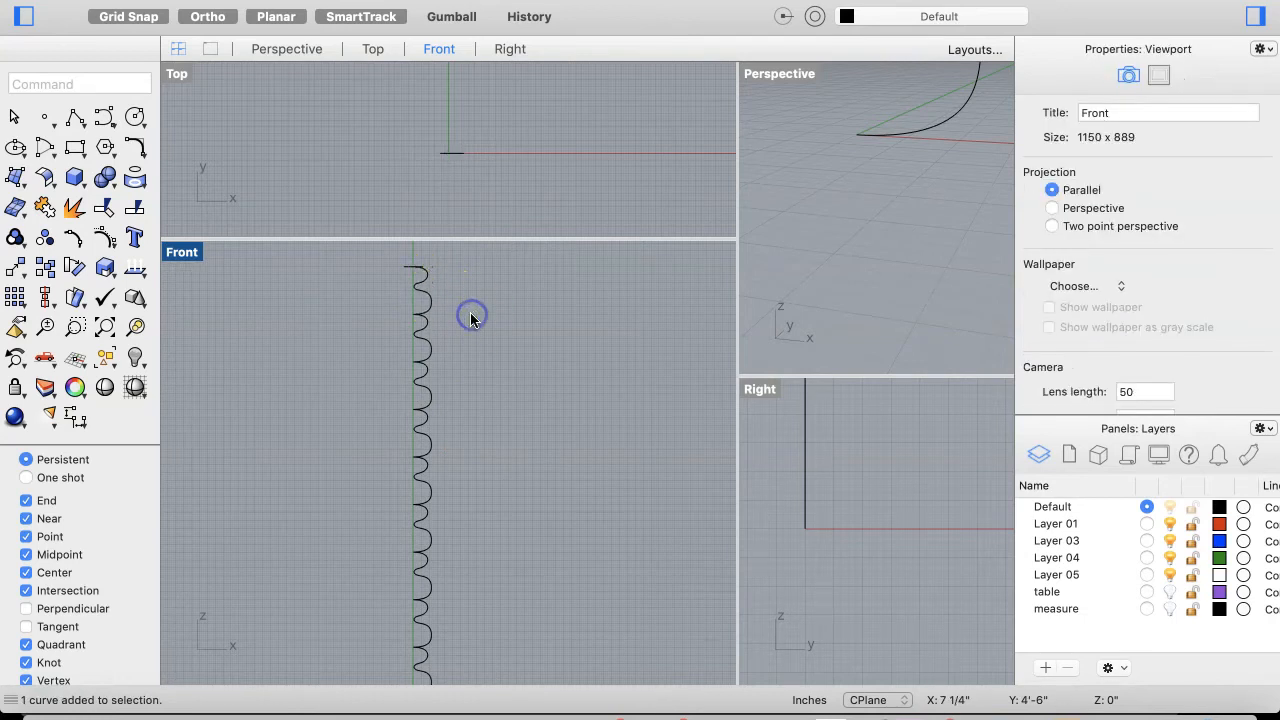
{"action": "left_click", "coordinate": [421, 267]}
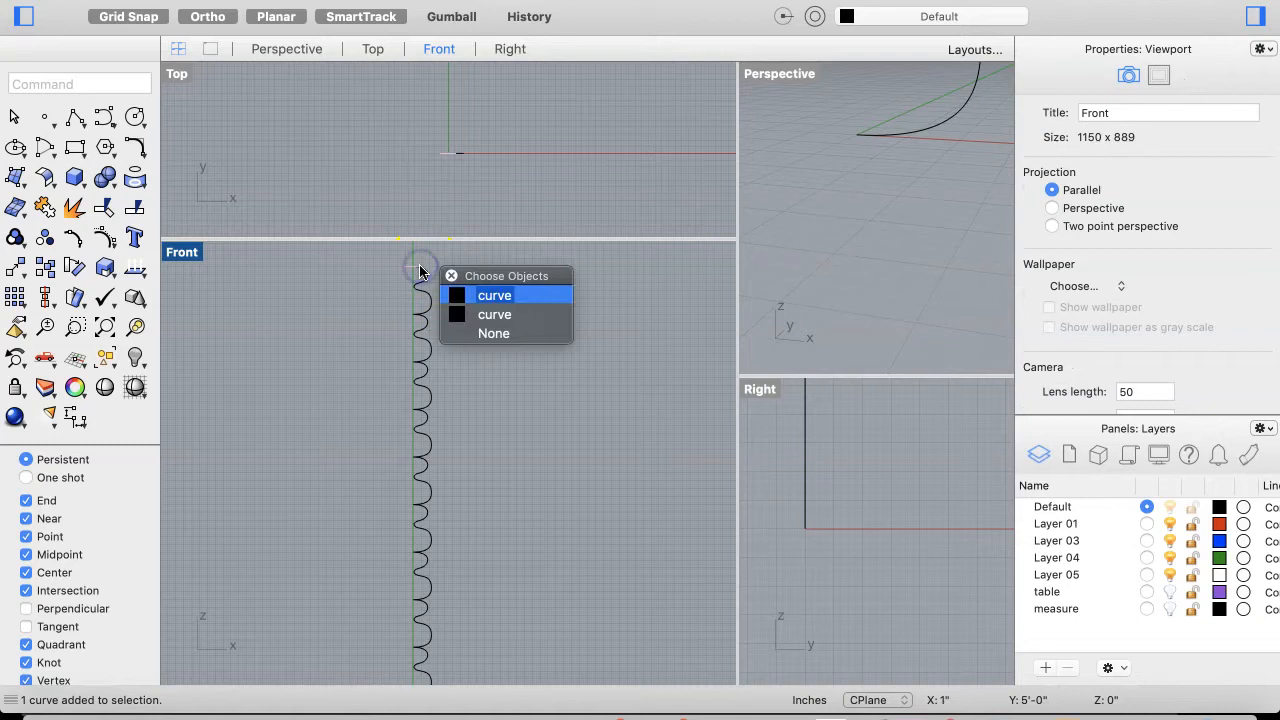
{"action": "left_click", "coordinate": [497, 334]}
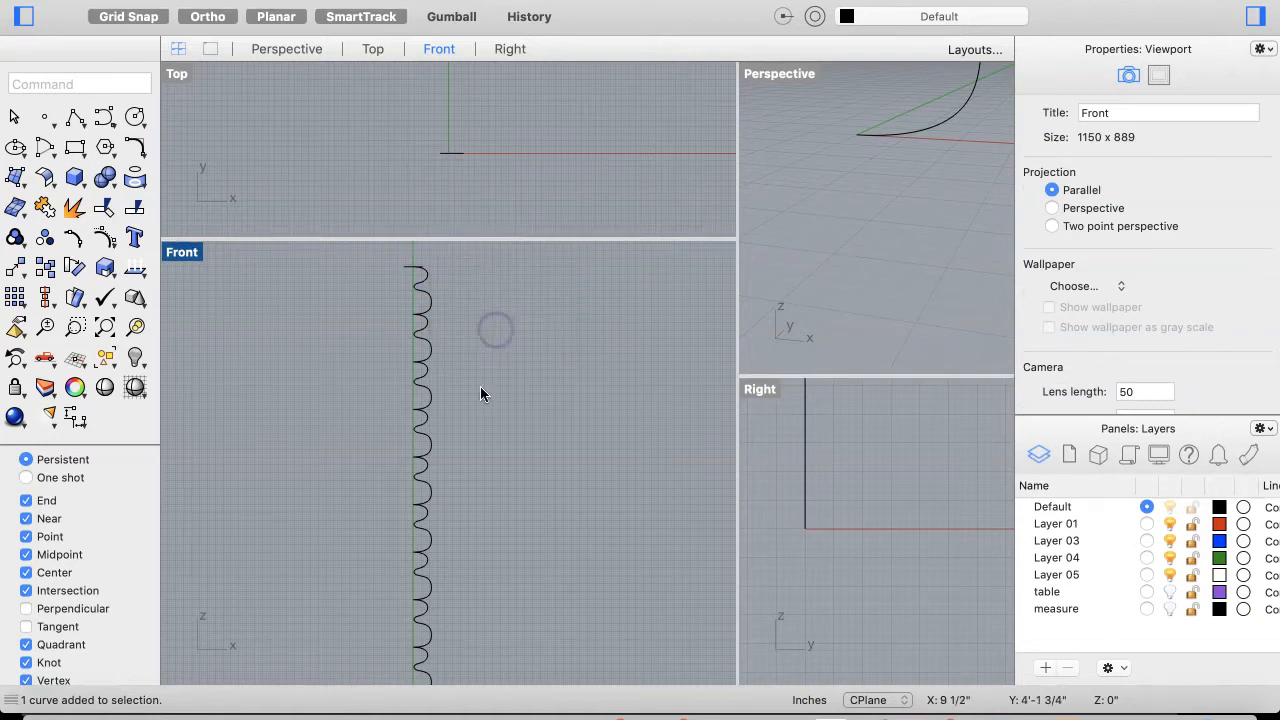
{"action": "scroll", "coordinate": [491, 477], "scroll_direction": "down", "scroll_amount": 4}
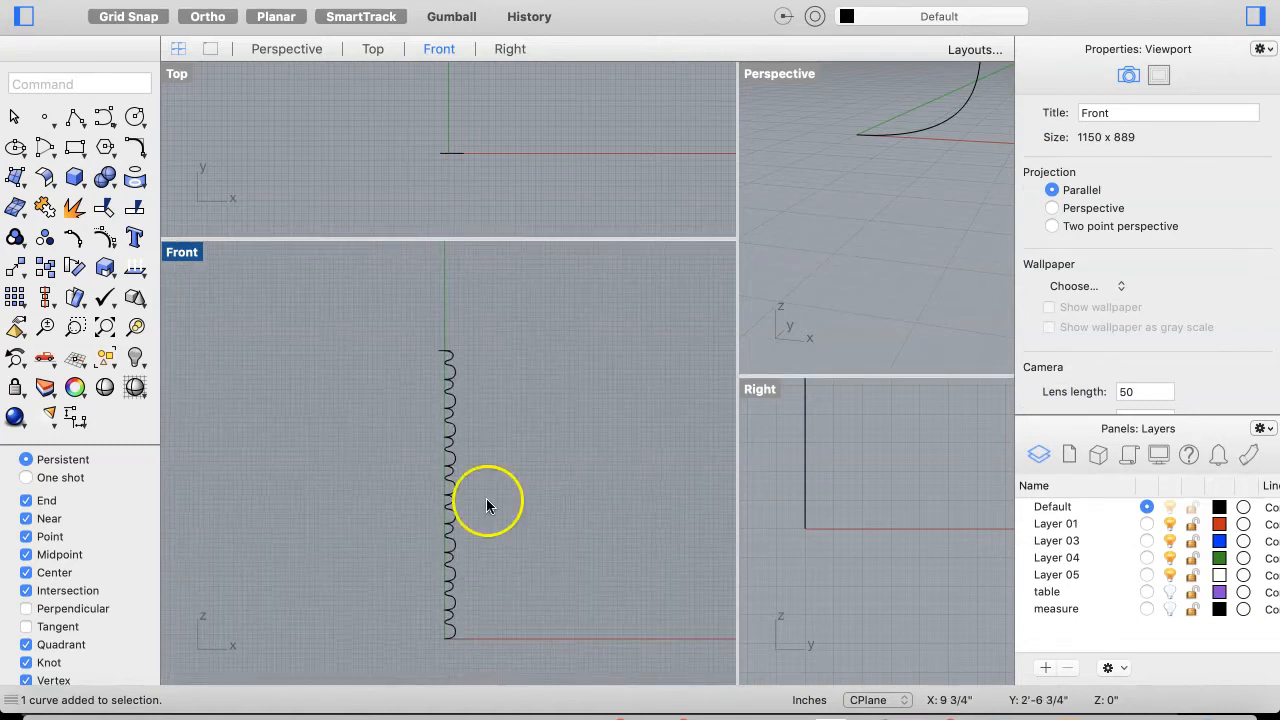
{"action": "left_click", "coordinate": [451, 633]}
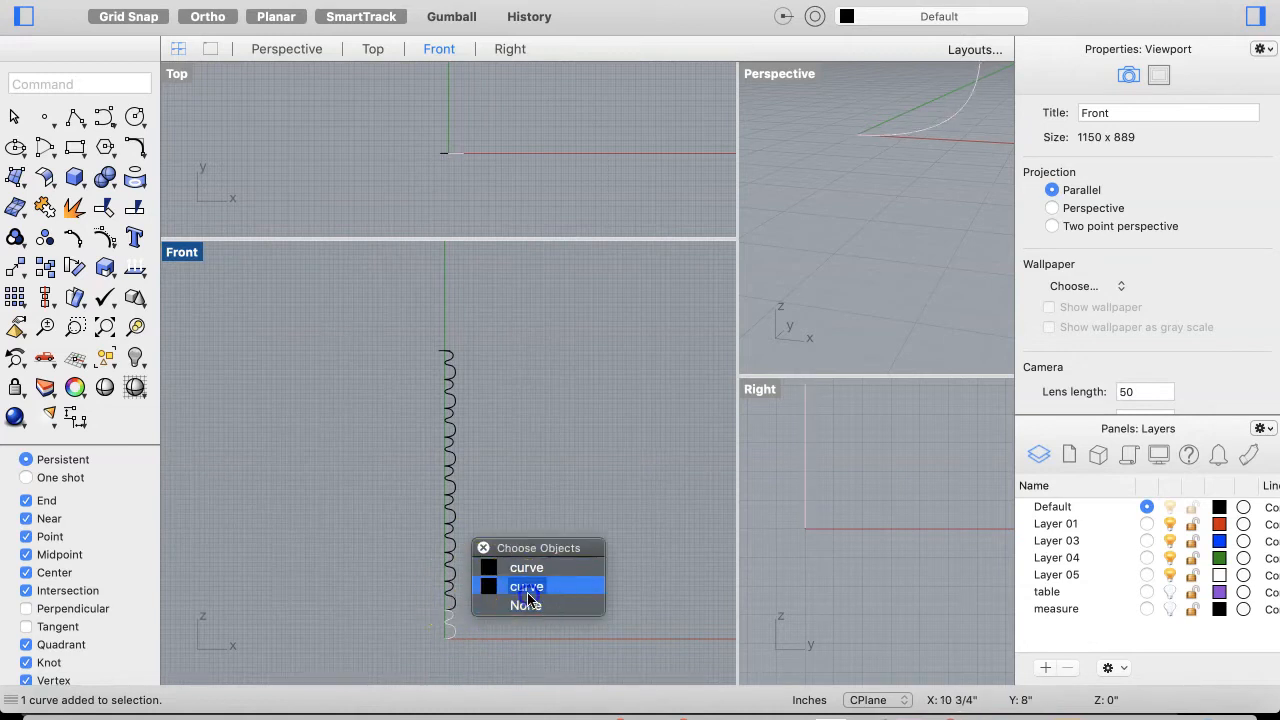
{"action": "left_click", "coordinate": [522, 586]}
{"action": "left_click", "coordinate": [492, 636]}
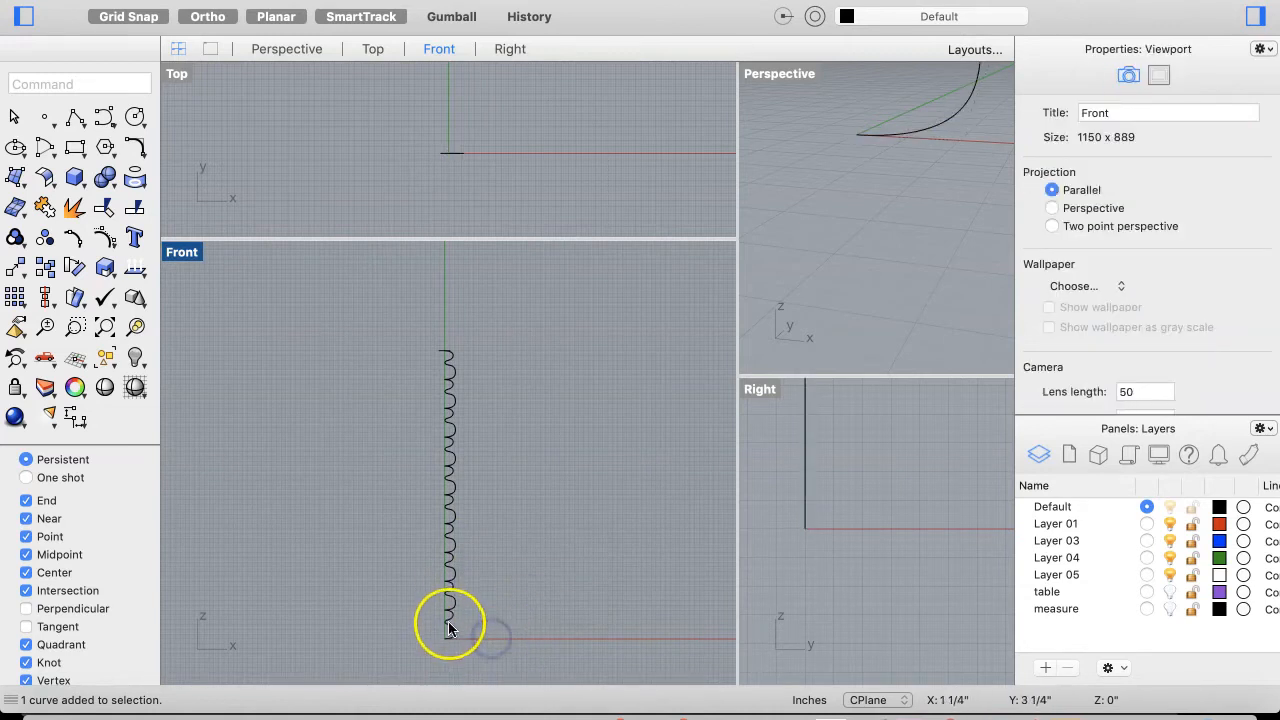
Join all the stacked profile curves and check which part of the stack belongs to the joined curve
{"action": "left_click_drag", "start_coordinate": [476, 650], "coordinate": [436, 360]}
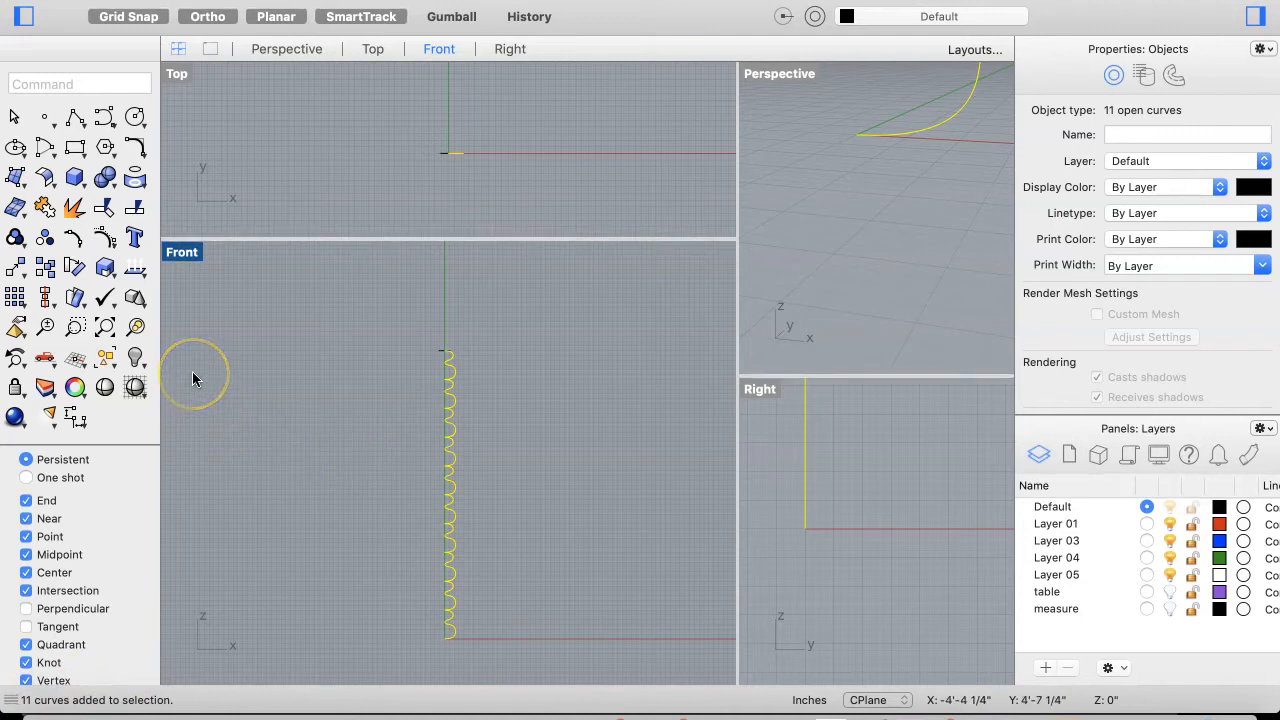
{"action": "left_click", "coordinate": [44, 207]}
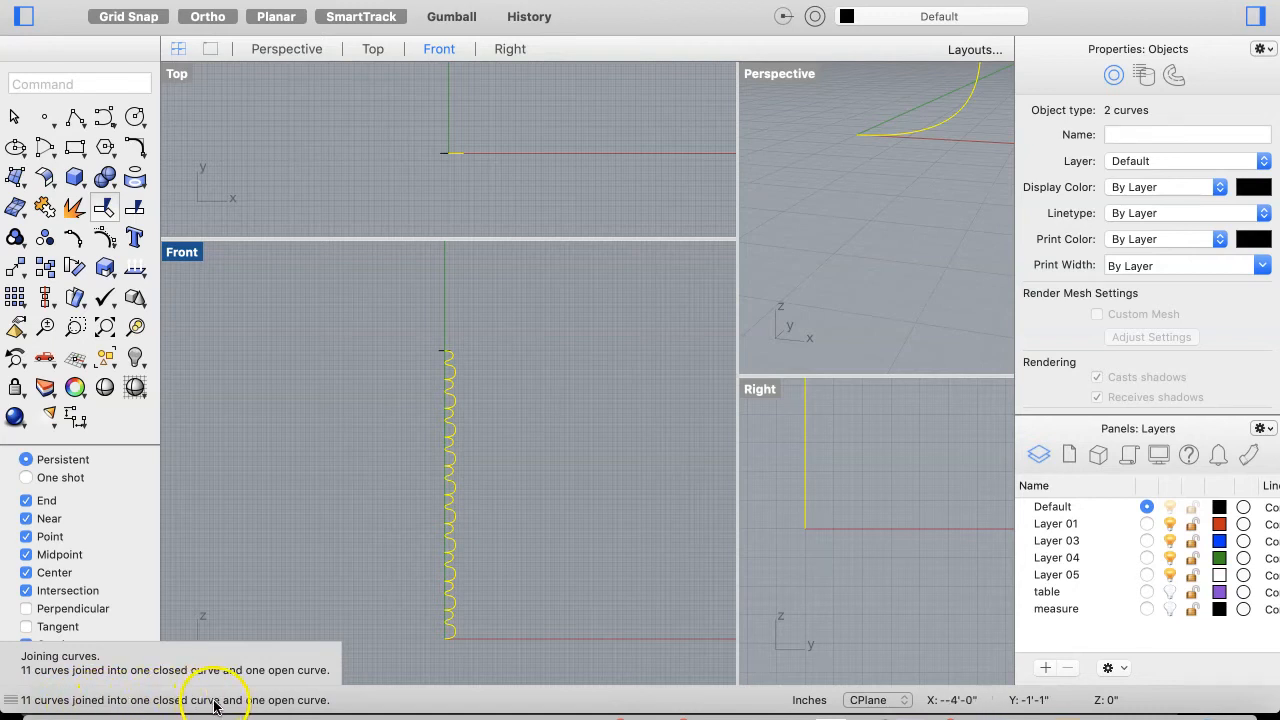
{"action": "left_click", "coordinate": [409, 597]}
{"action": "left_click", "coordinate": [450, 634]}
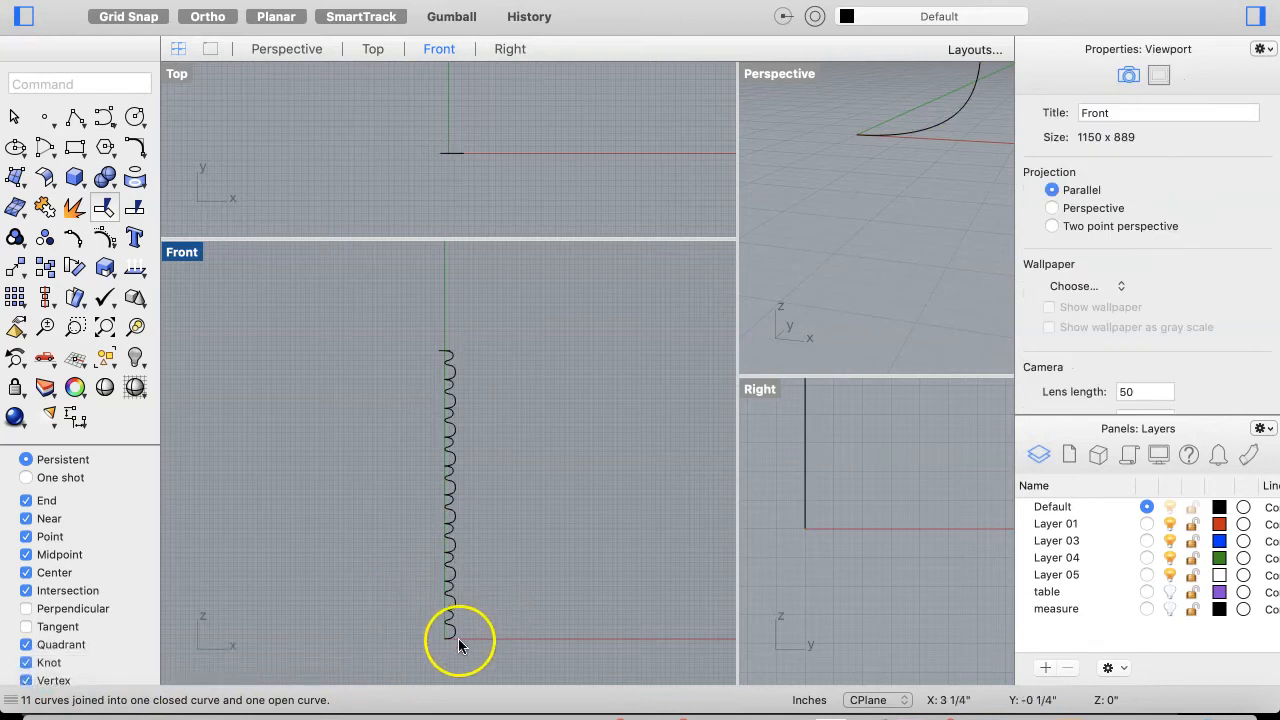
{"action": "left_click", "coordinate": [454, 603]}
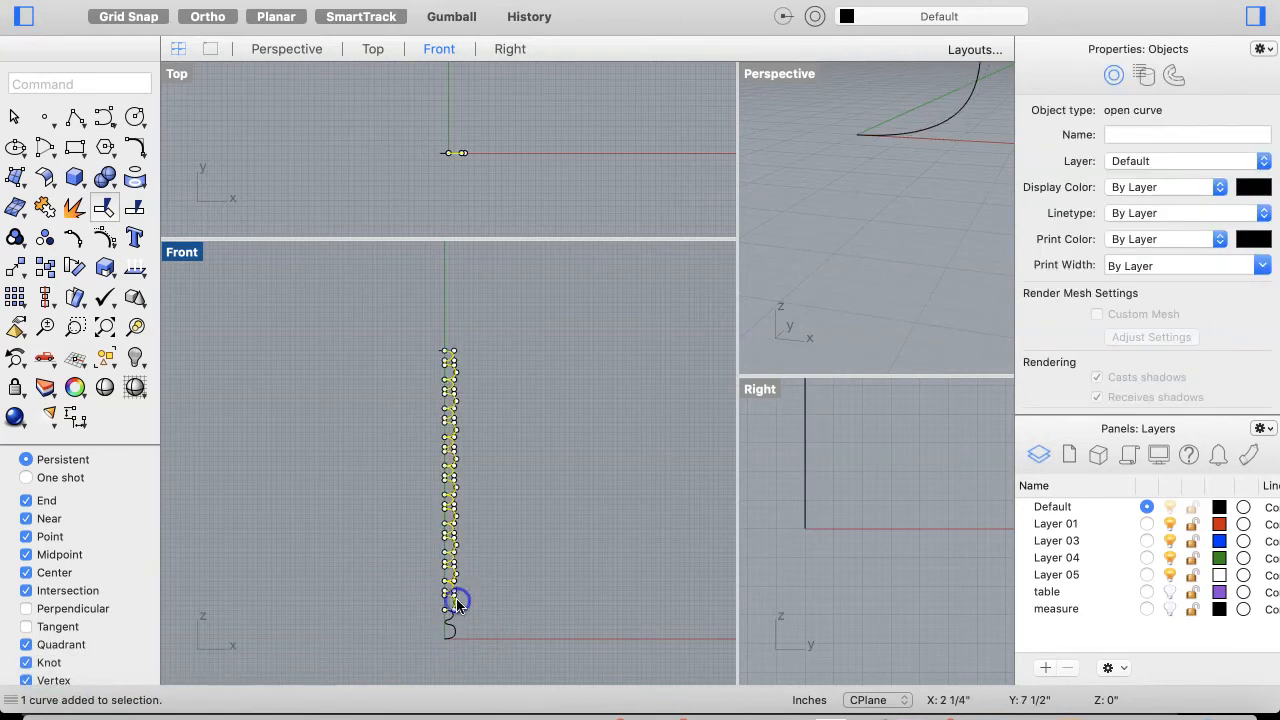
{"action": "left_click", "coordinate": [495, 609]}
Try to join the separate bottom profile curve to the joined curve directly above it
{"action": "scroll", "coordinate": [430, 639], "scroll_direction": "up", "scroll_amount": 5}
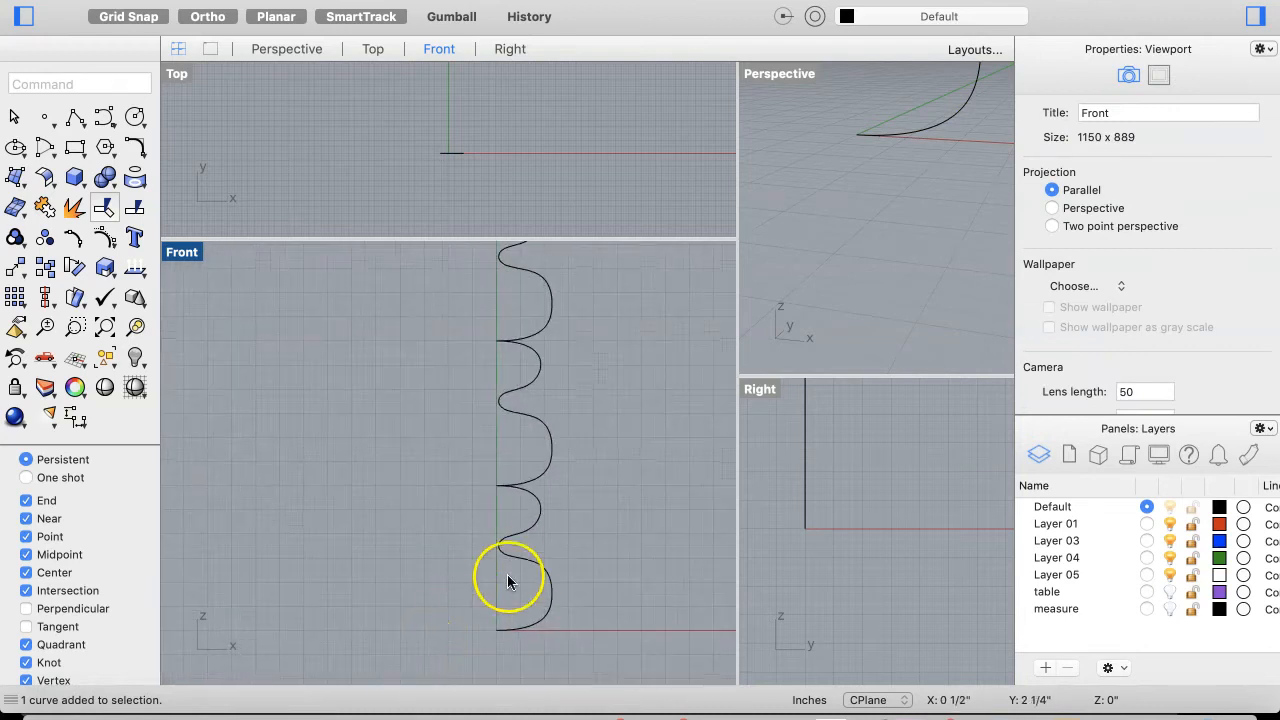
{"action": "left_click", "coordinate": [537, 506]}
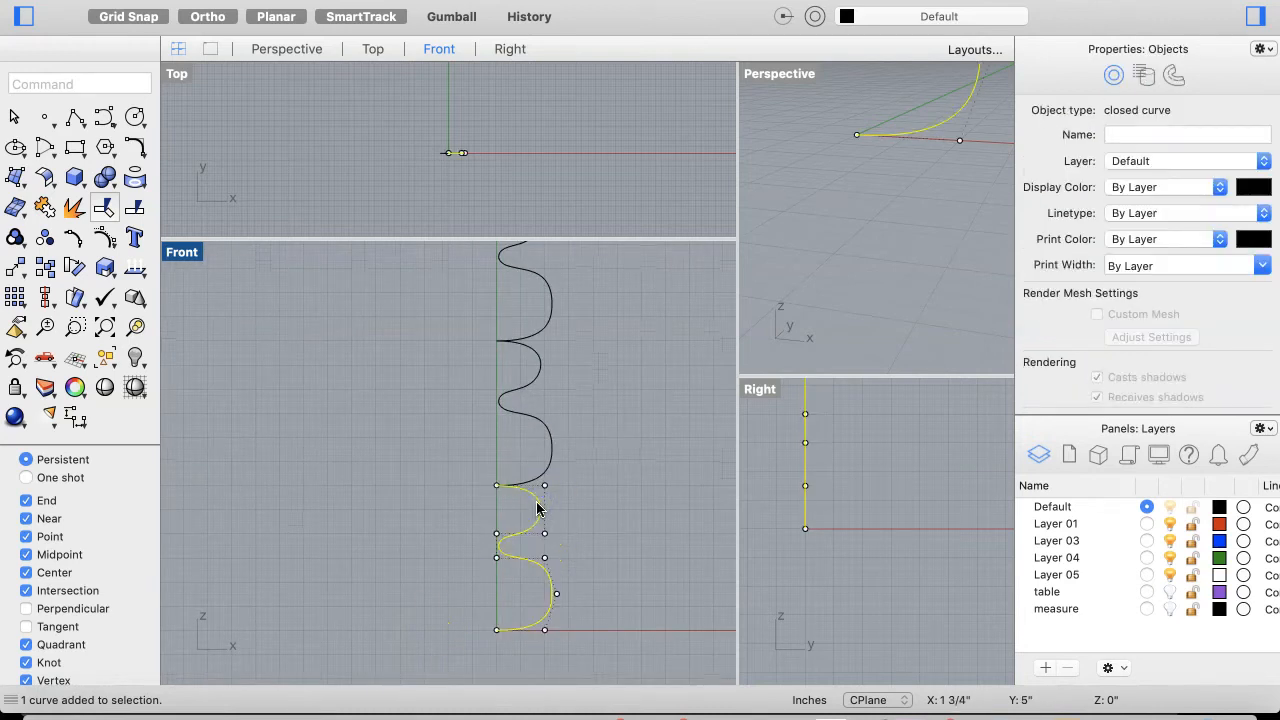
{"action": "left_click", "coordinate": [549, 457], "text": "shift"}
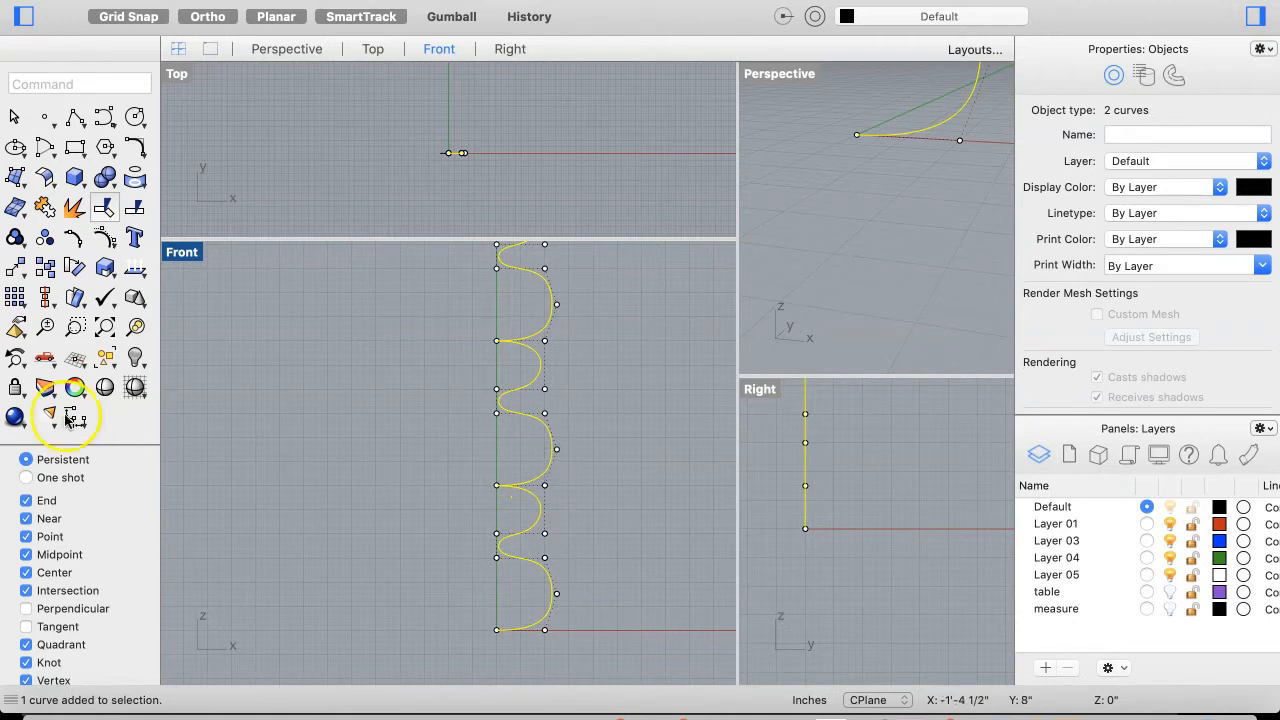
{"action": "left_click", "coordinate": [44, 207]}
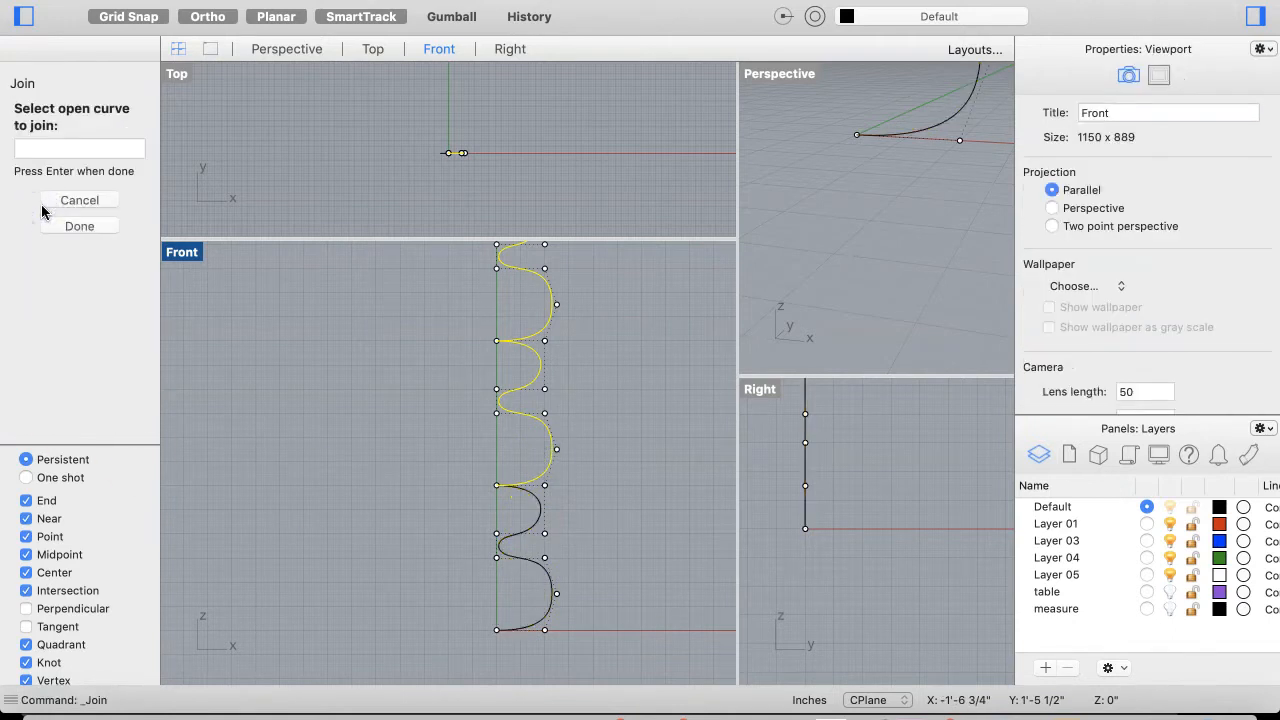
{"action": "left_click", "coordinate": [523, 530]}
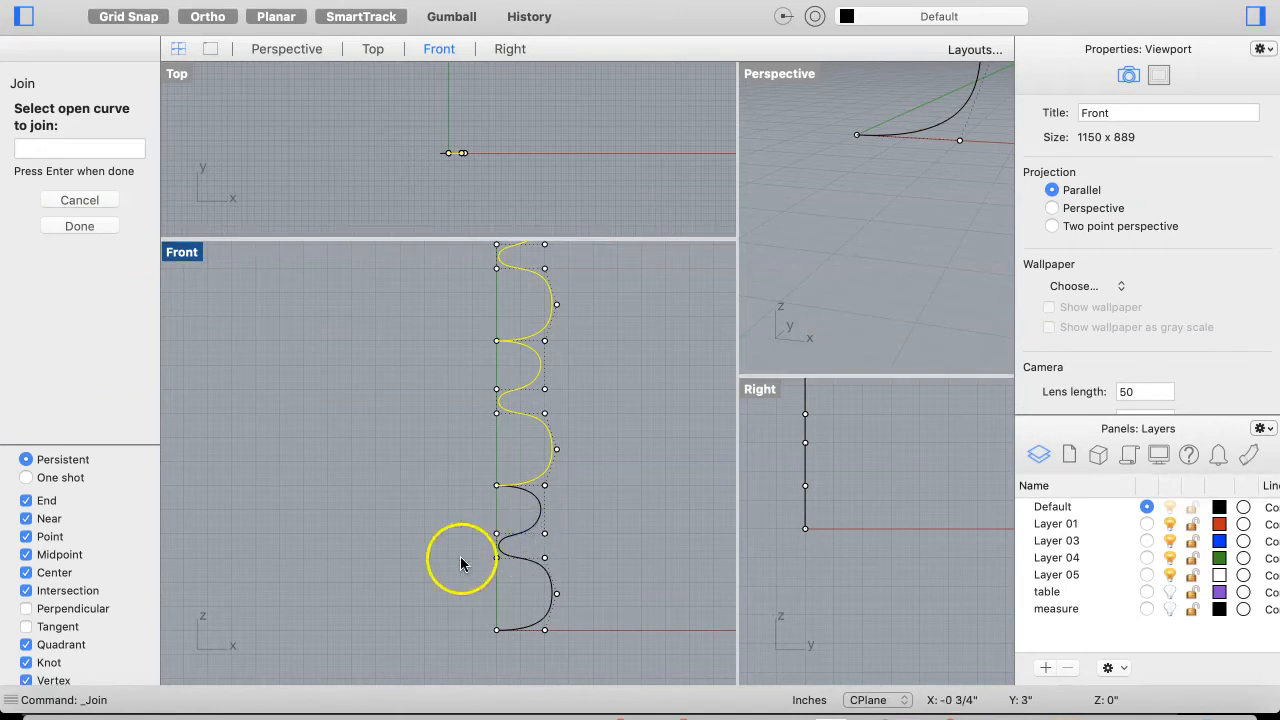
{"action": "left_click", "coordinate": [88, 228]}
{"action": "left_click", "coordinate": [426, 588]}
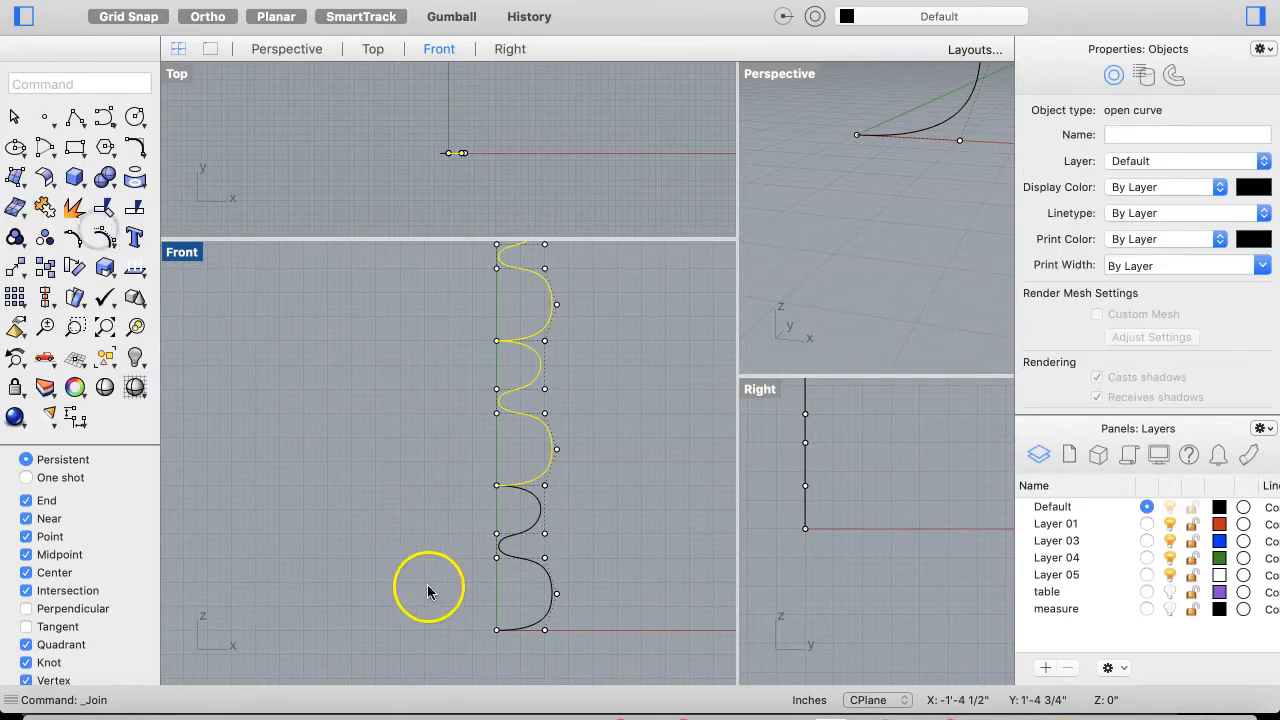
Delete the closed bottom profile curve at the origin and inspect the remaining joined curve
{"action": "left_click", "coordinate": [552, 574]}
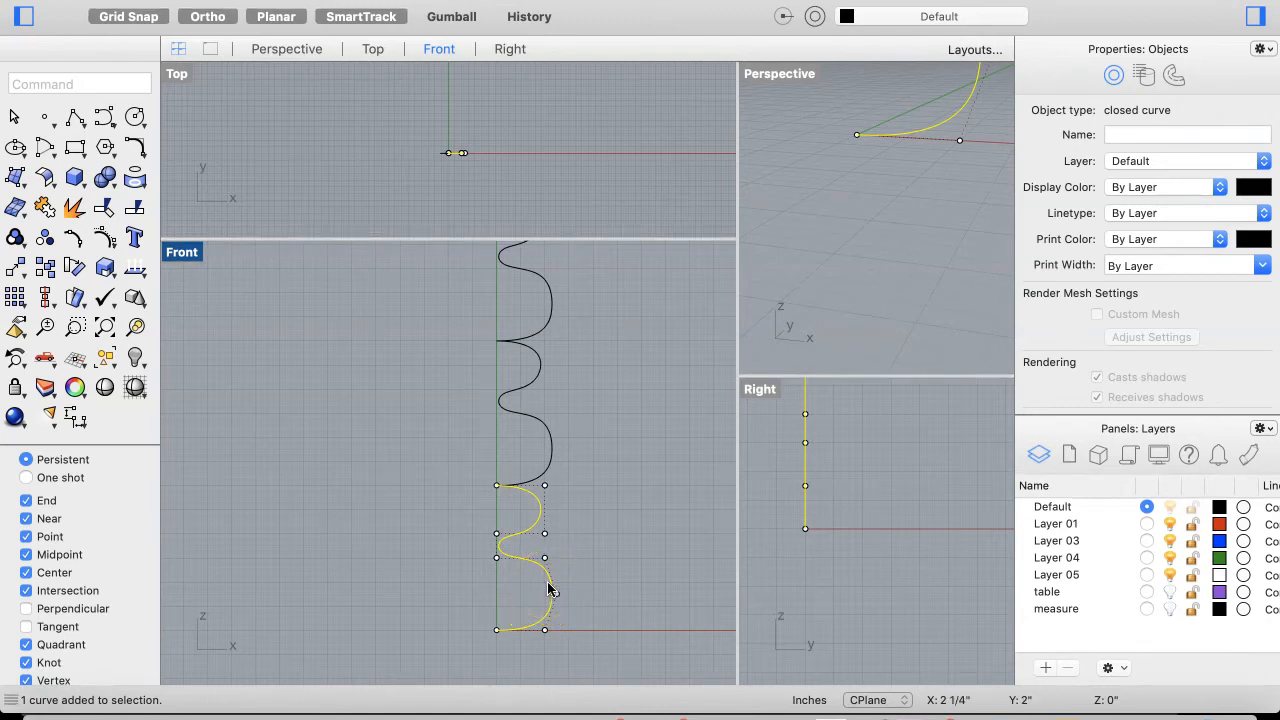
{"action": "key", "text": "Delete"}
{"action": "left_click", "coordinate": [543, 470]}
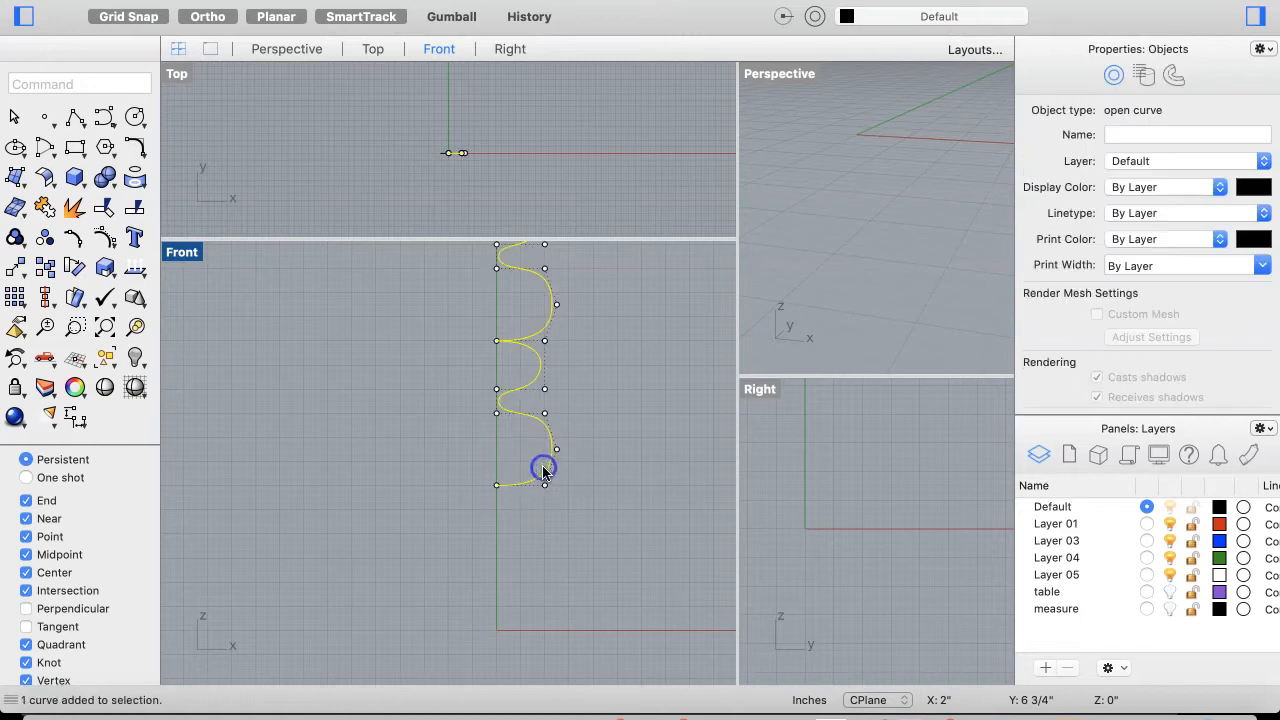
{"action": "scroll", "coordinate": [543, 473], "scroll_direction": "down", "scroll_amount": 10}
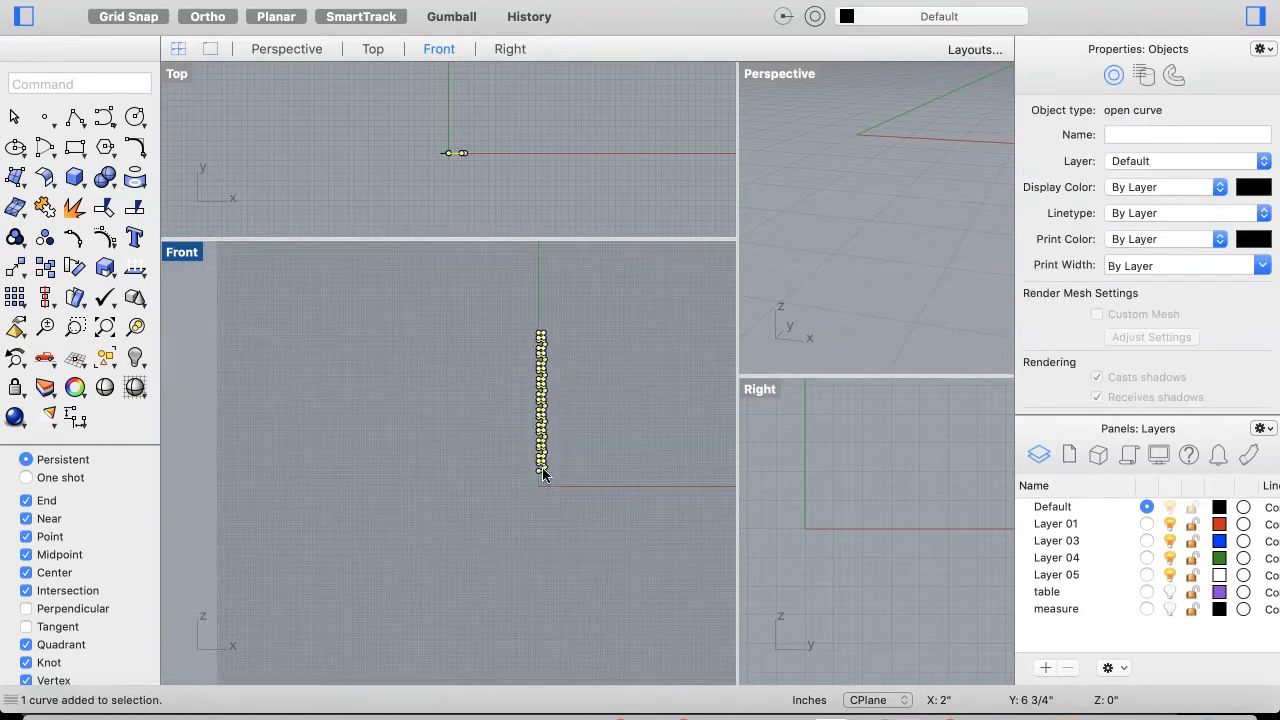
{"action": "scroll", "coordinate": [543, 473], "scroll_direction": "up", "scroll_amount": 3}
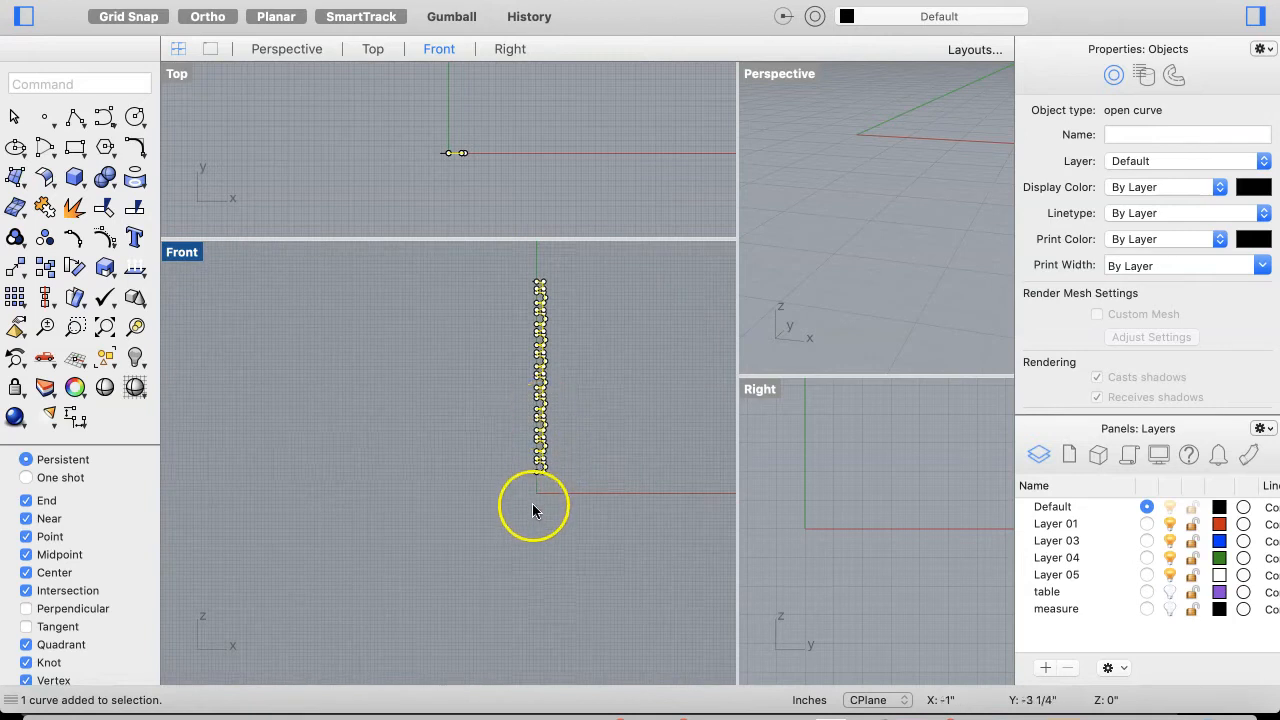
{"action": "scroll", "coordinate": [540, 465], "scroll_direction": "up", "scroll_amount": 4}
{"action": "scroll", "coordinate": [547, 465], "scroll_direction": "up", "scroll_amount": 2}
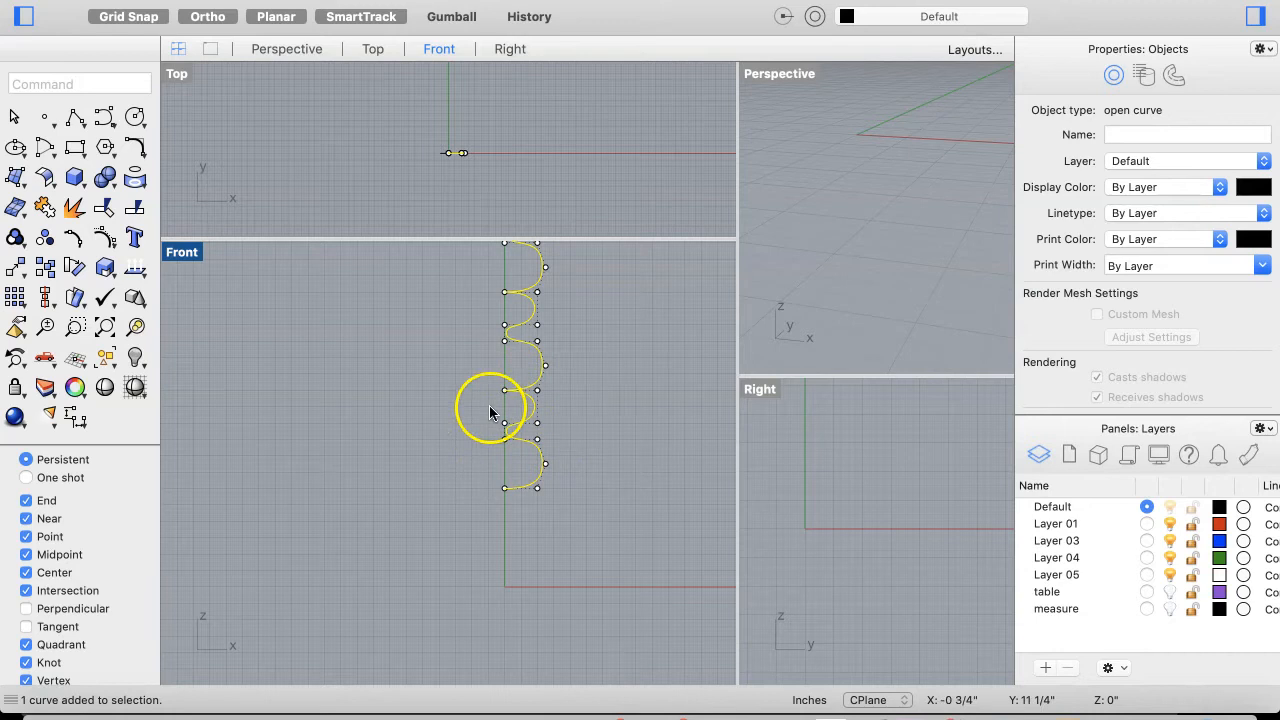
Undo the deletion of the closed bottom profile curve and reselect the restored curve
{"action": "key", "text": "super+z"}
{"action": "left_click", "coordinate": [434, 549]}
{"action": "left_click", "coordinate": [535, 545]}
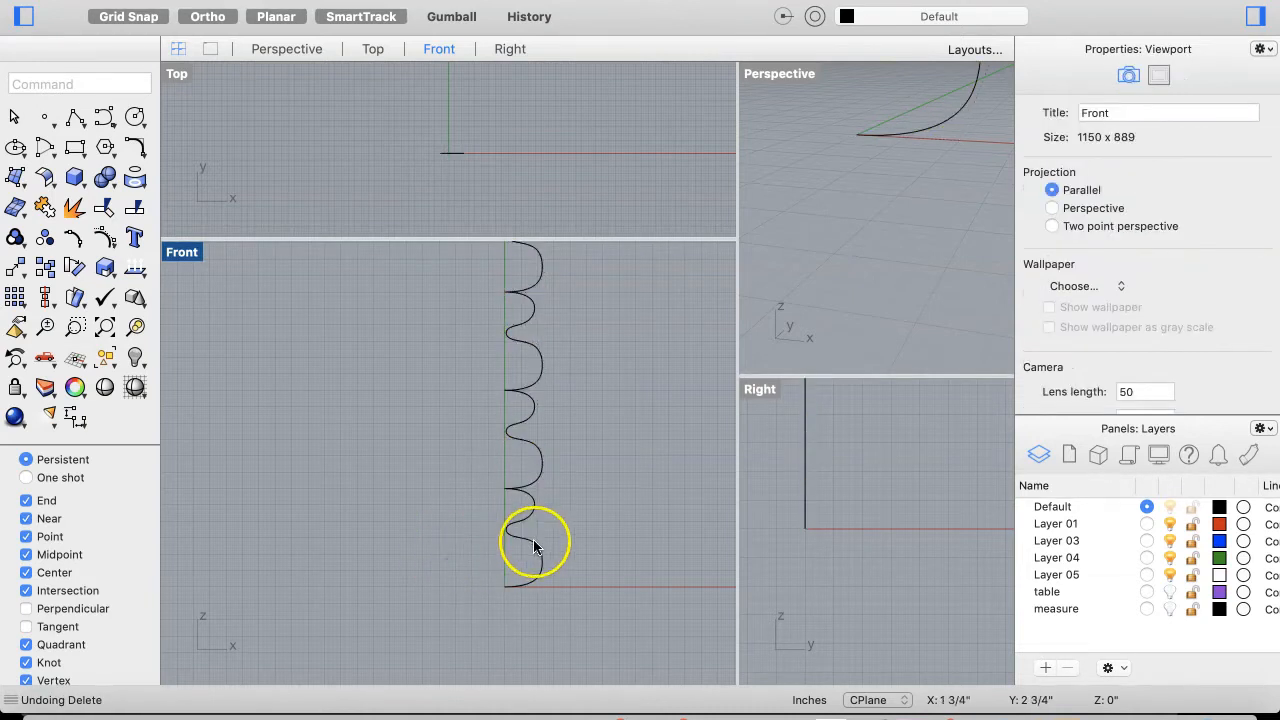
{"action": "left_click", "coordinate": [533, 548]}
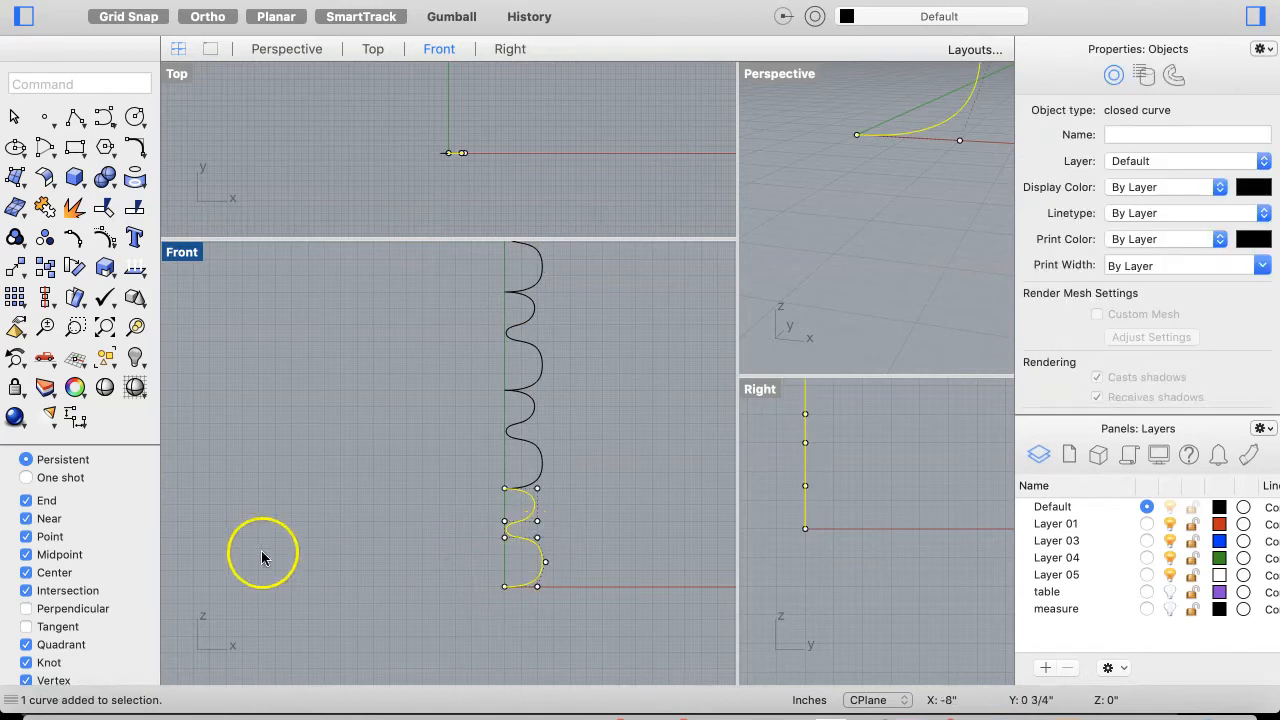
Try to join the restored bottom profile curve and check whether it is connected to the stack above
{"action": "left_click", "coordinate": [43, 208]}
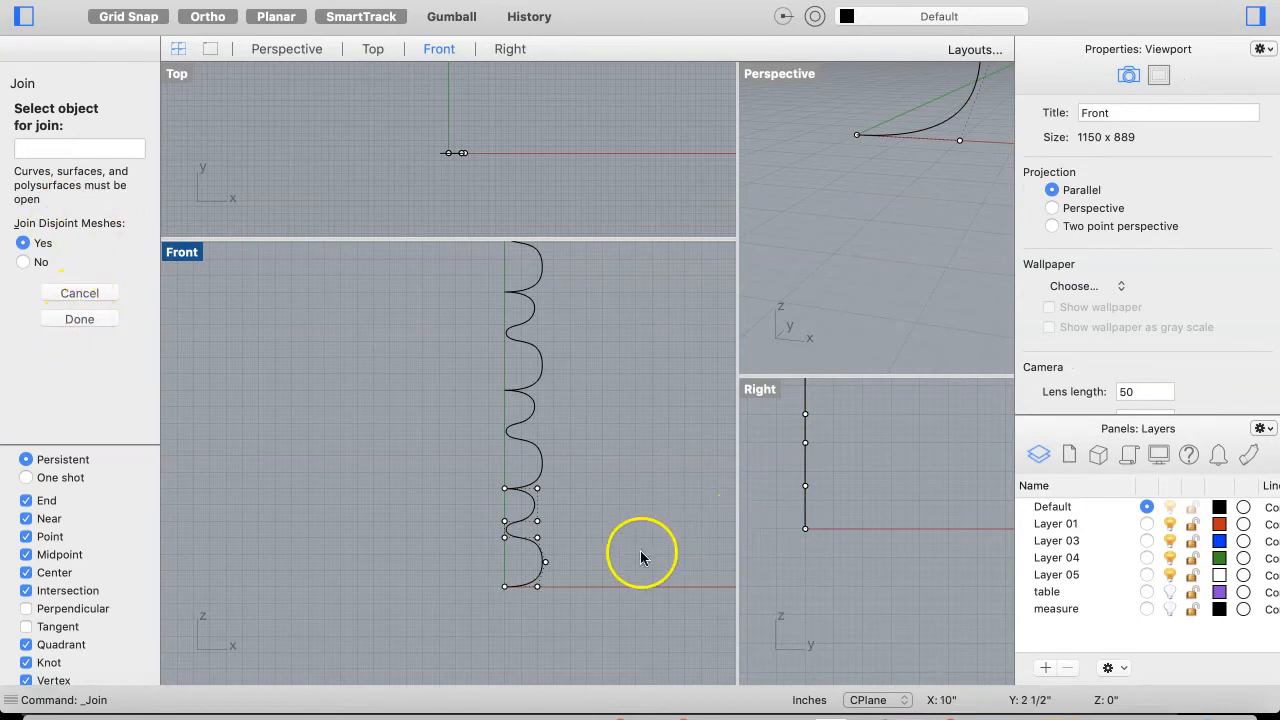
{"action": "left_click", "coordinate": [531, 584]}
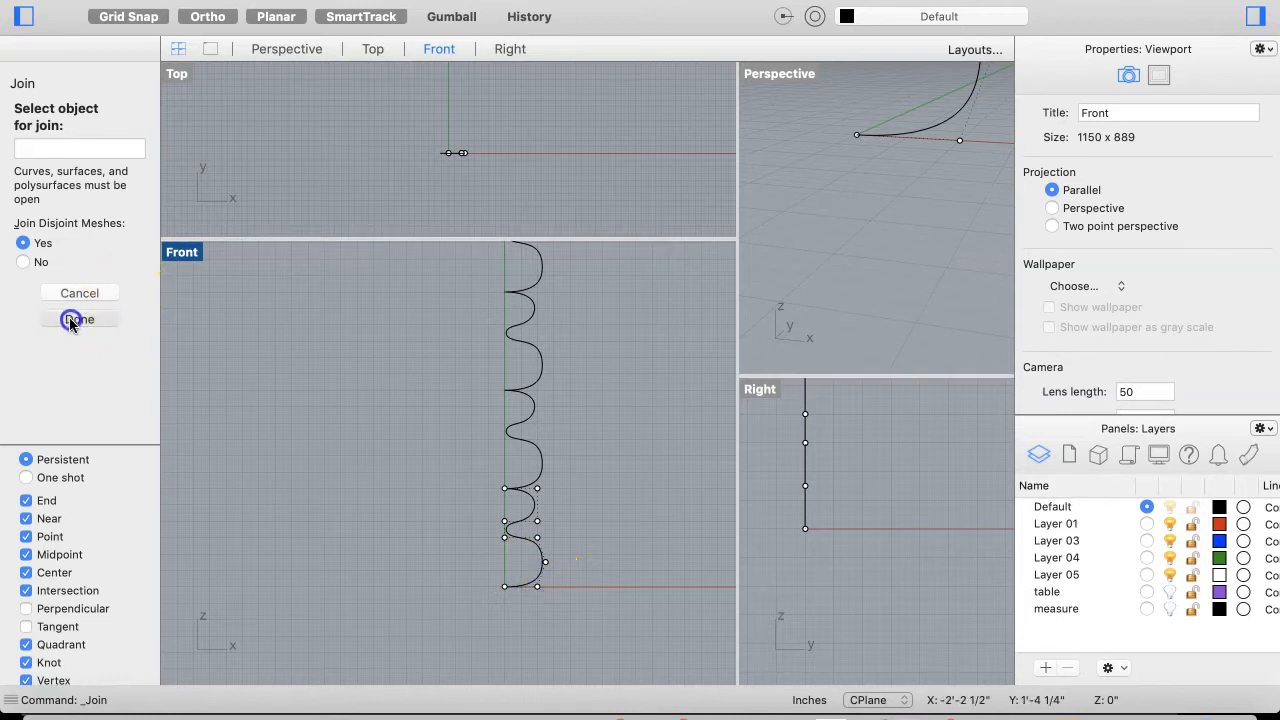
{"action": "left_click", "coordinate": [72, 318]}
{"action": "left_click", "coordinate": [429, 606]}
{"action": "left_click", "coordinate": [536, 557]}
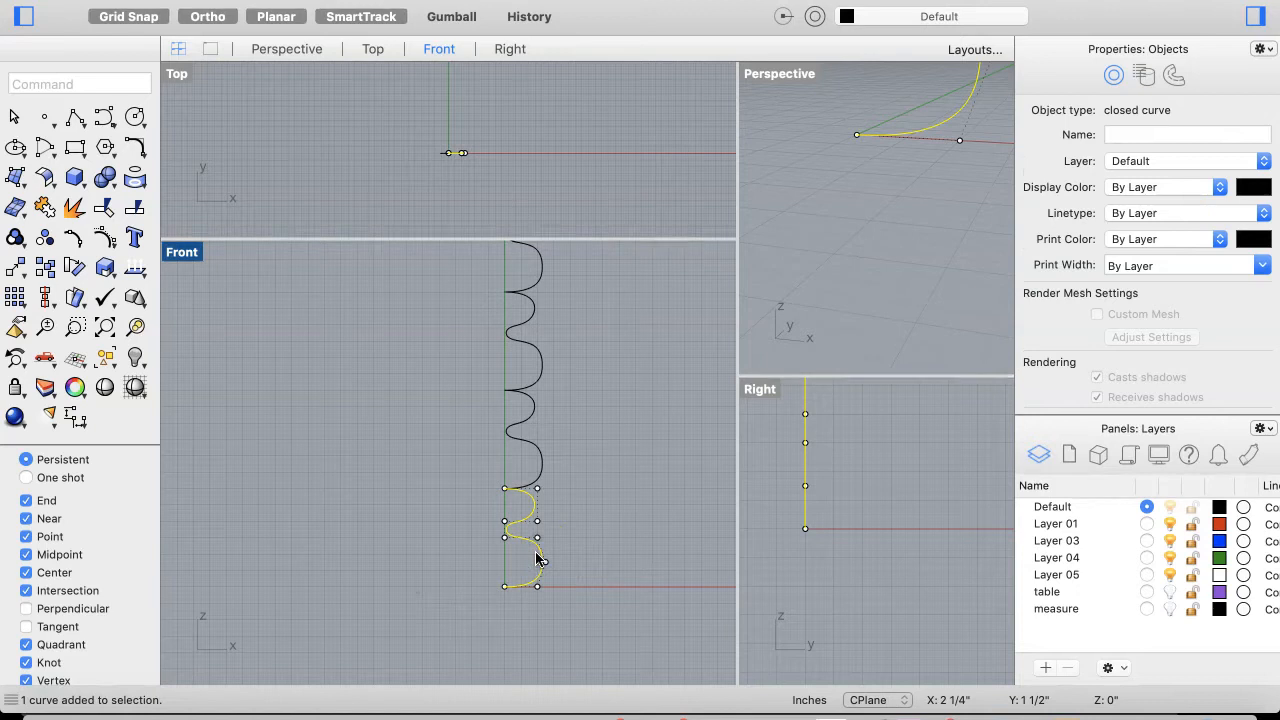
{"action": "left_click", "coordinate": [446, 481]}
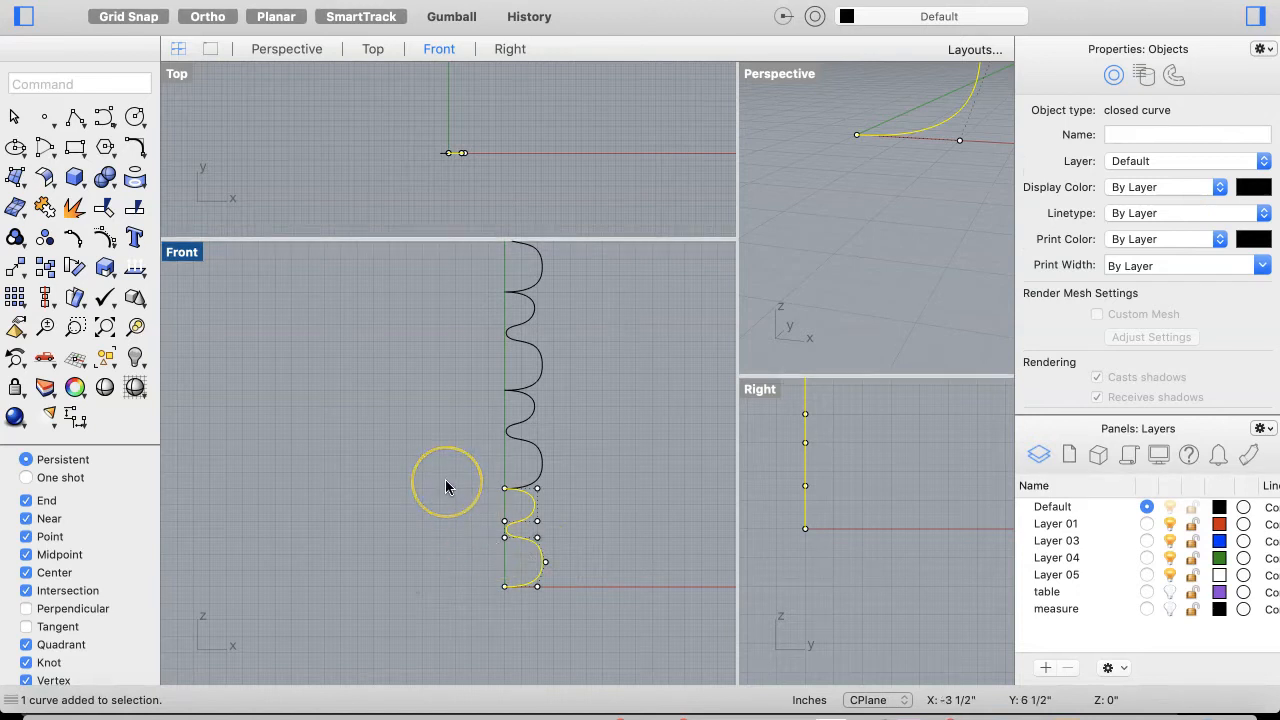
Undo the join of the stacked curves and delete both overlapping profile curves at the bottom
{"action": "key", "text": "super+z"}
{"action": "left_click", "coordinate": [509, 480]}
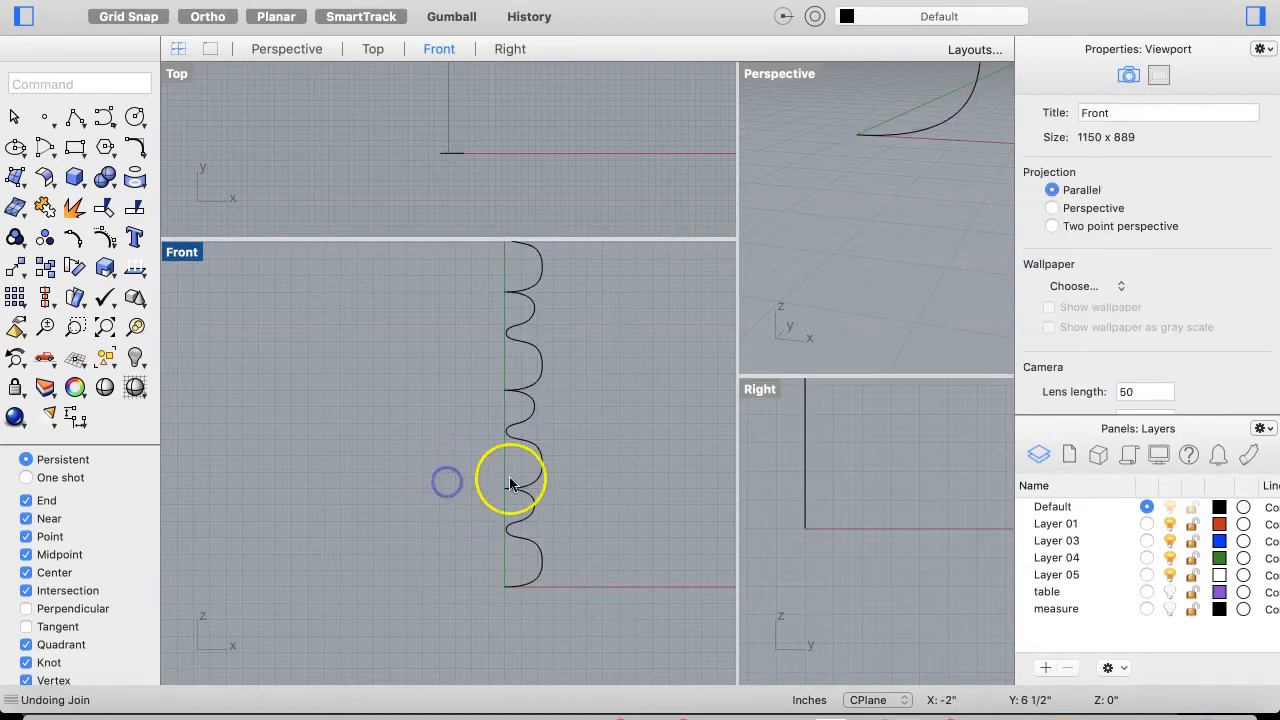
{"action": "left_click", "coordinate": [515, 528]}
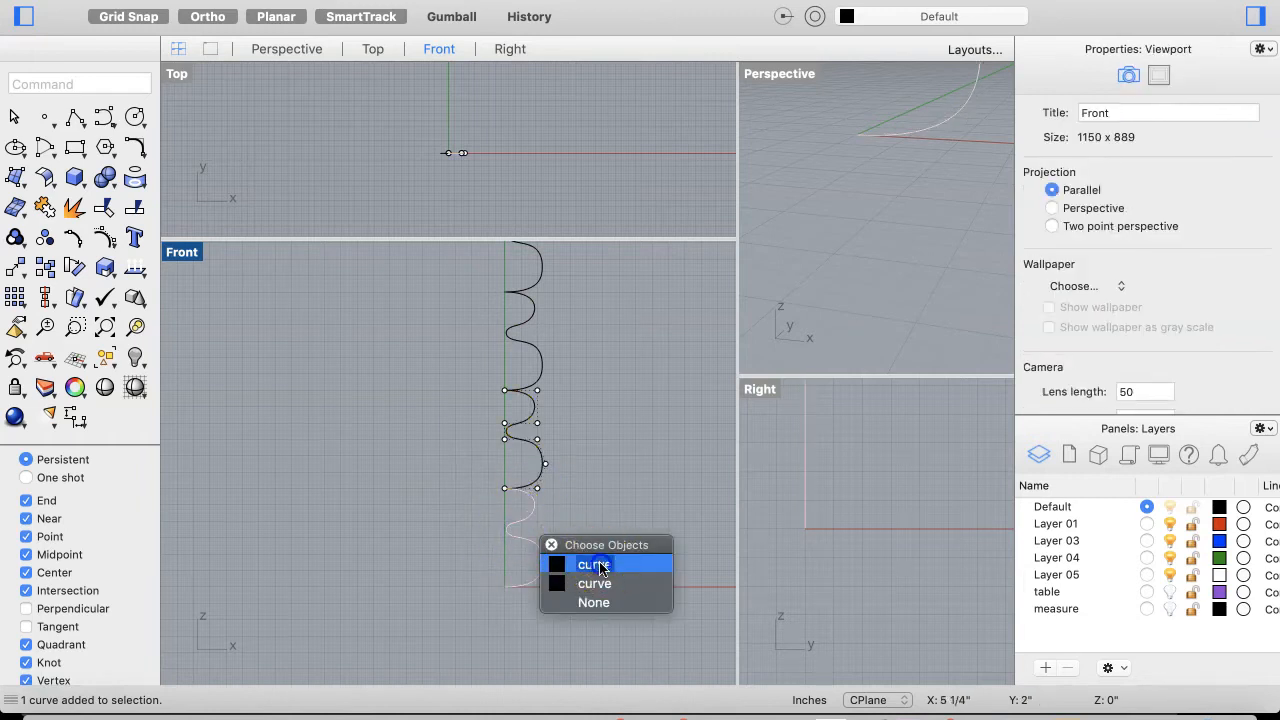
{"action": "left_click", "coordinate": [600, 567]}
{"action": "key", "text": "Delete"}
{"action": "left_click", "coordinate": [586, 565]}
{"action": "left_click", "coordinate": [545, 566]}
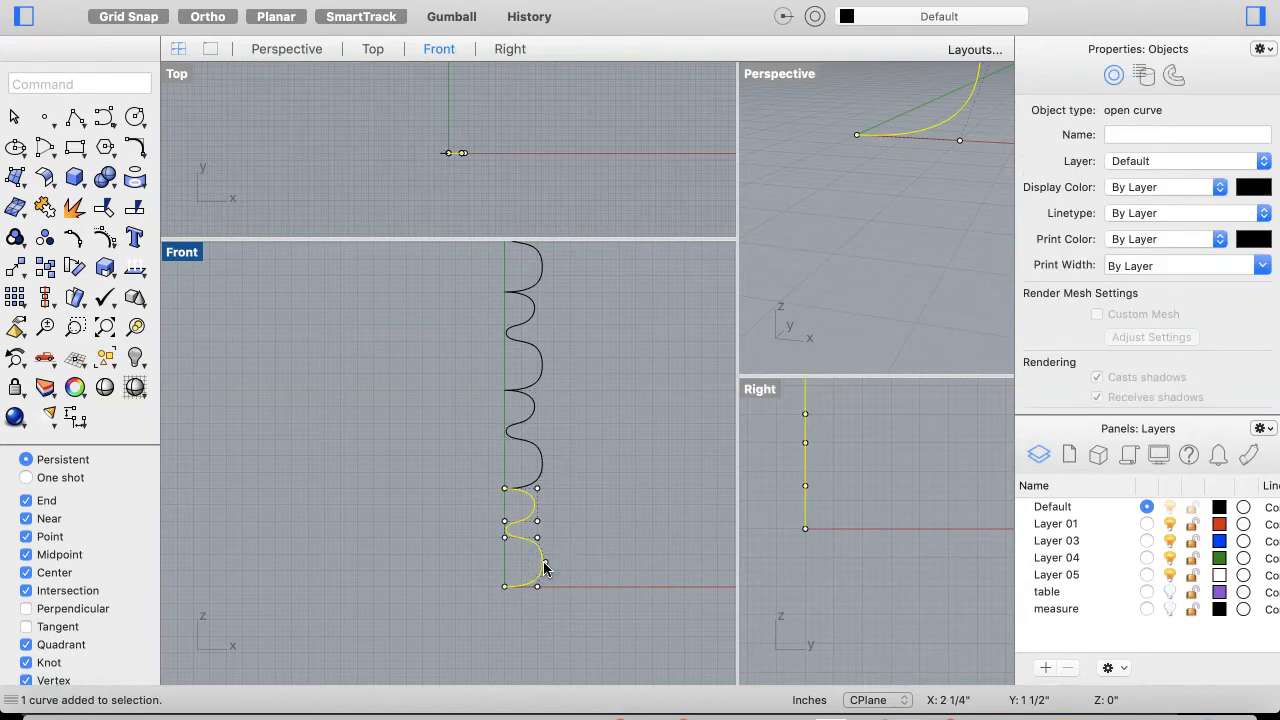
{"action": "key", "text": "Delete"}
{"action": "left_click", "coordinate": [543, 553]}
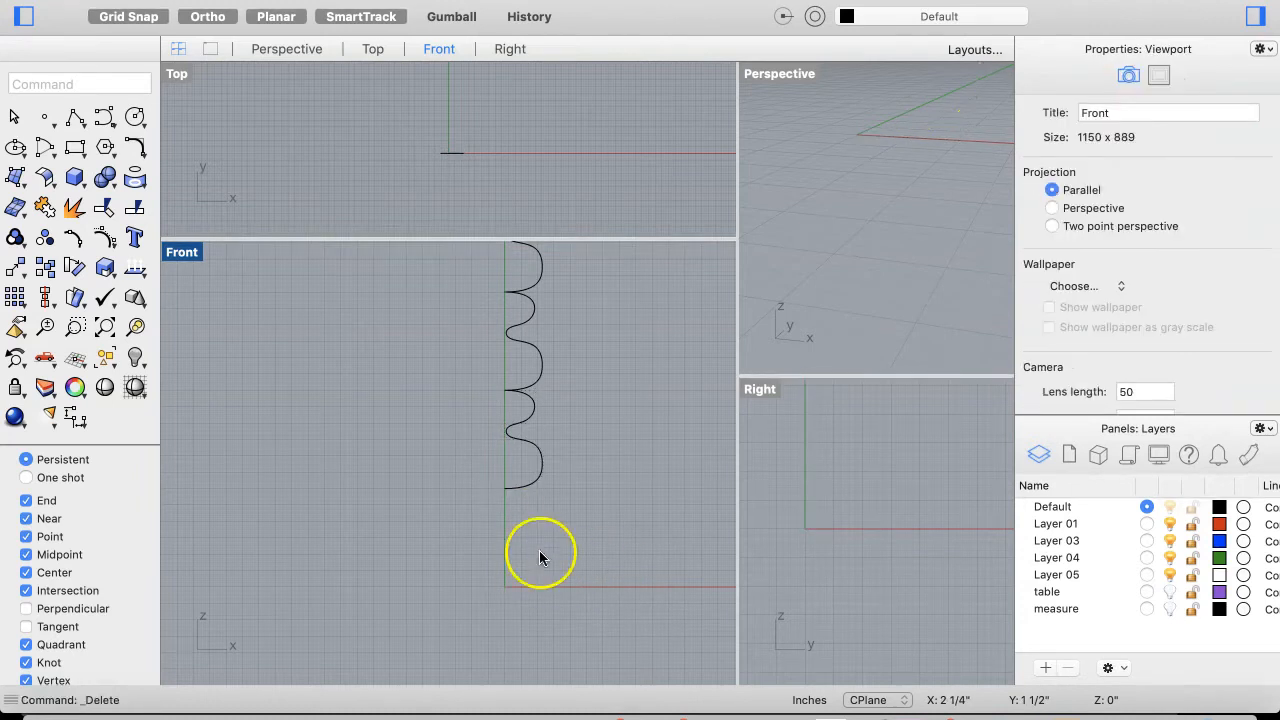
Duplicate the lowest remaining profile curve in place and move the duplicate from its top endpoint to its bottom endpoint
{"action": "left_click", "coordinate": [535, 484]}
{"action": "key", "text": "super+c"}
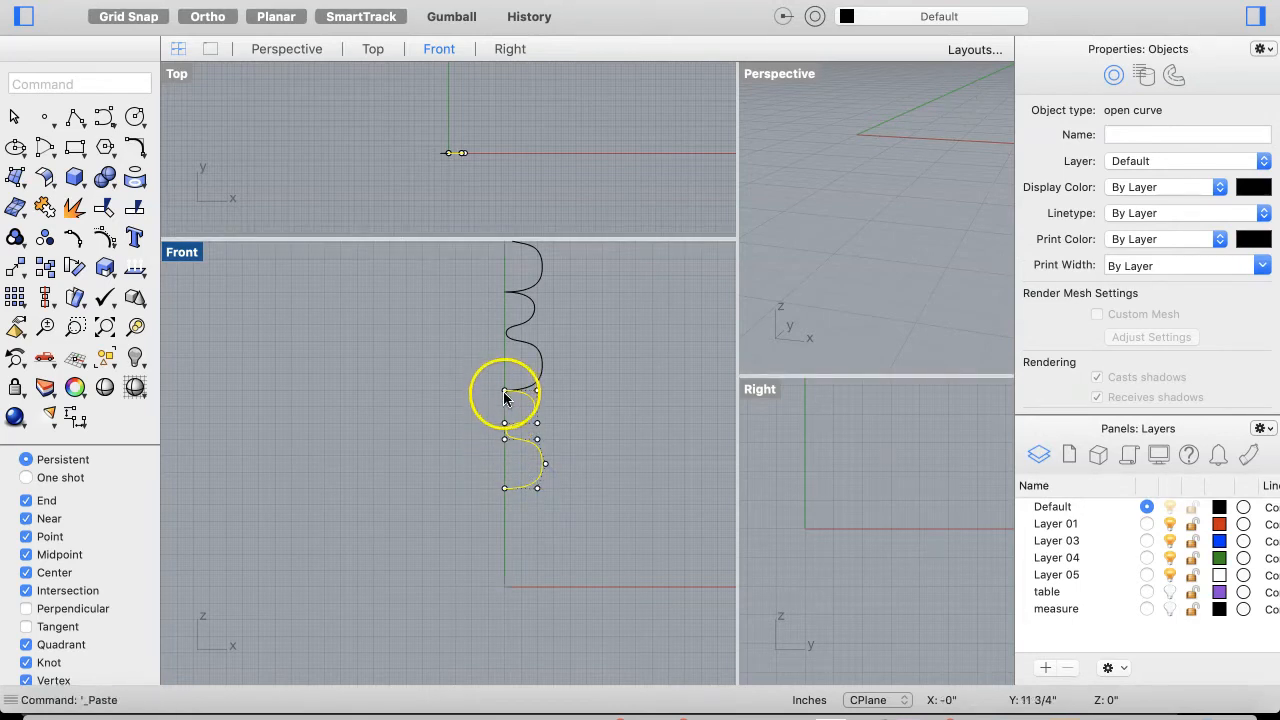
{"action": "scroll", "coordinate": [505, 392], "scroll_direction": "up", "scroll_amount": 5}
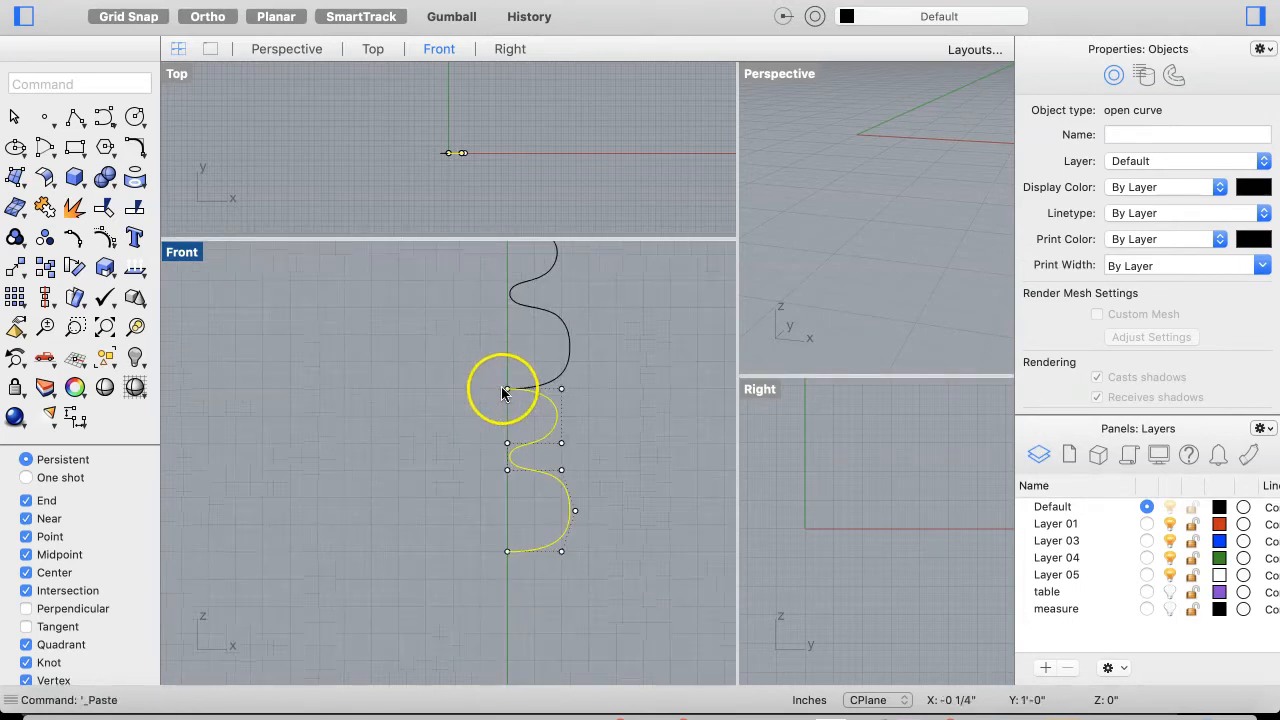
{"action": "scroll", "coordinate": [505, 392], "scroll_direction": "down", "scroll_amount": 3}
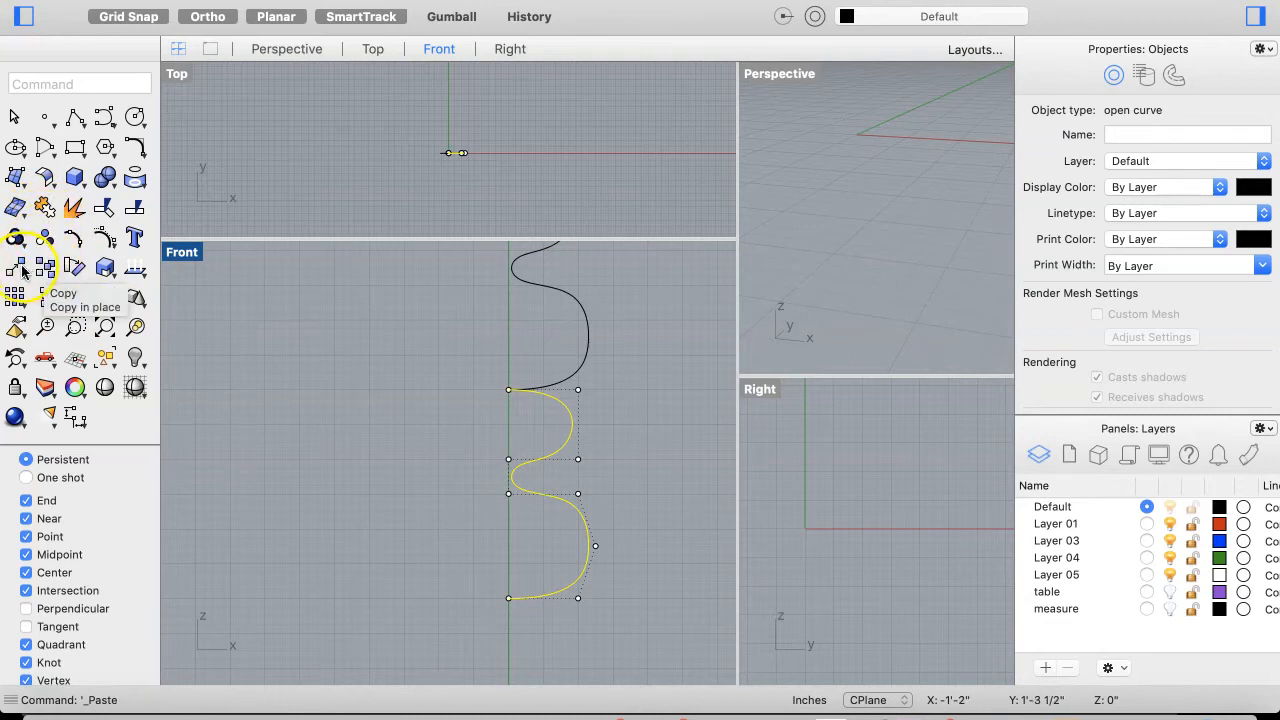
{"action": "left_click", "coordinate": [13, 271]}
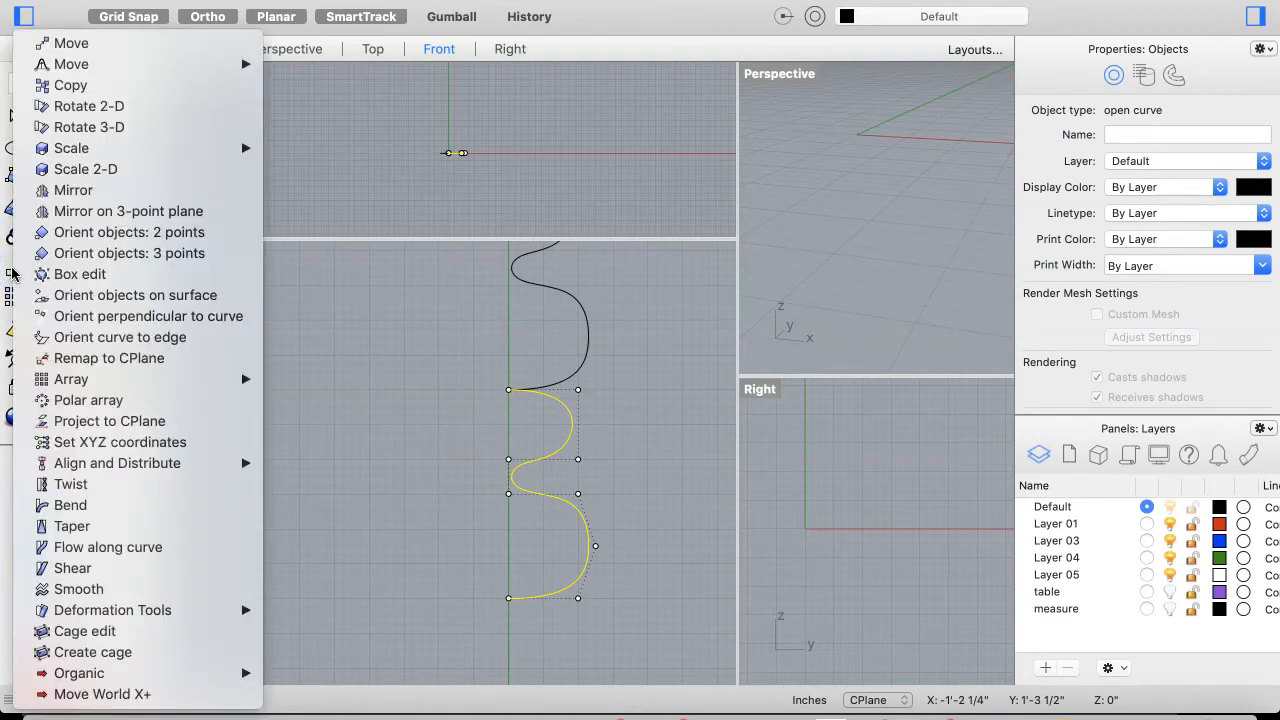
{"action": "left_click", "coordinate": [72, 43]}
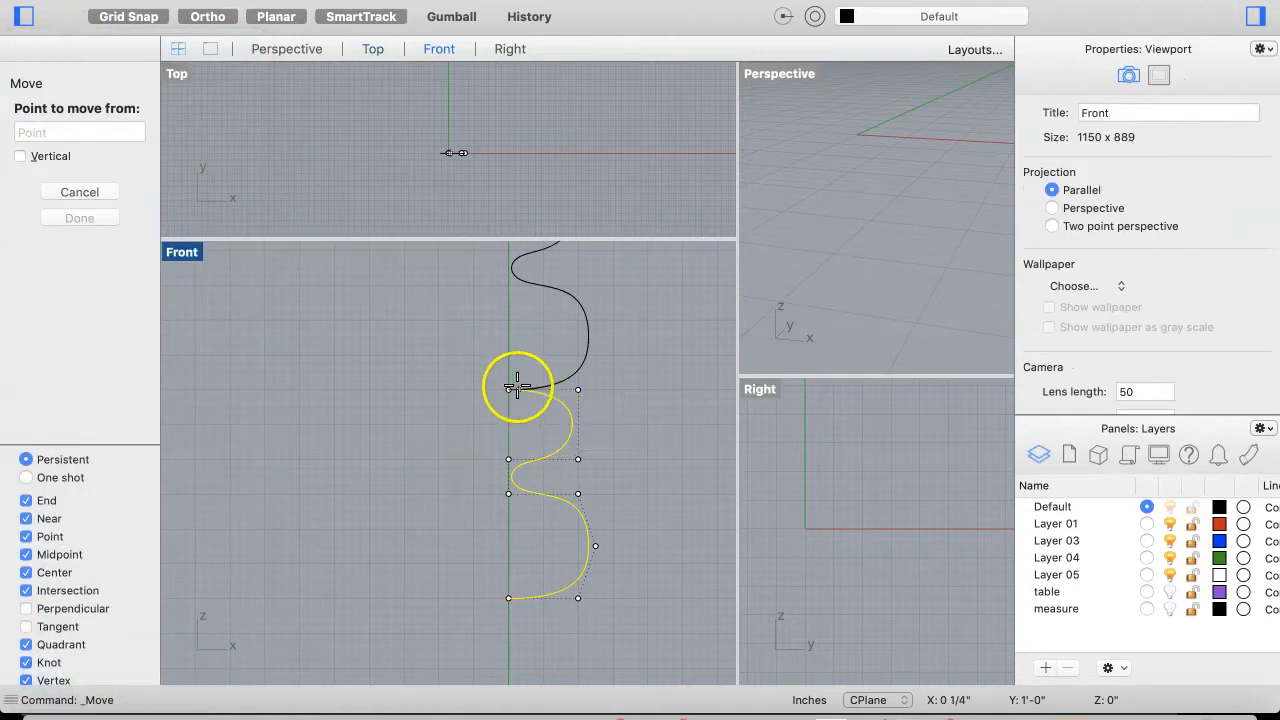
{"action": "left_click", "coordinate": [507, 390]}
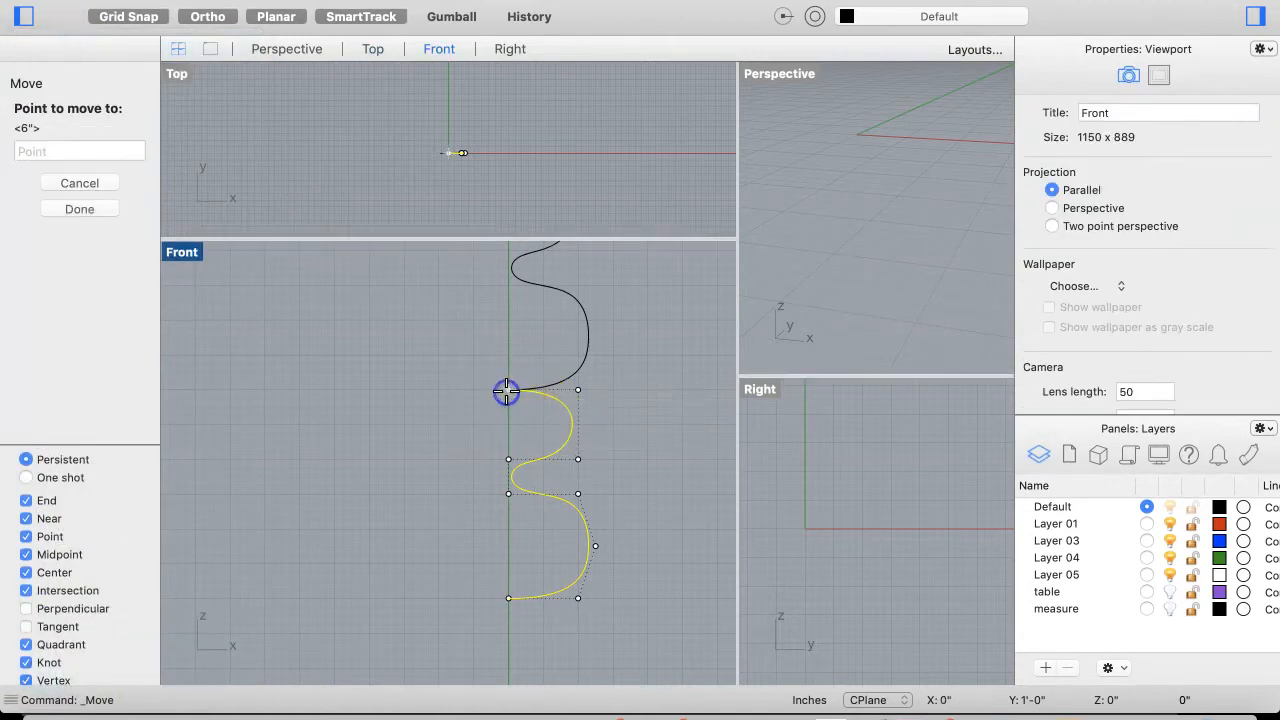
{"action": "left_click", "coordinate": [503, 597]}
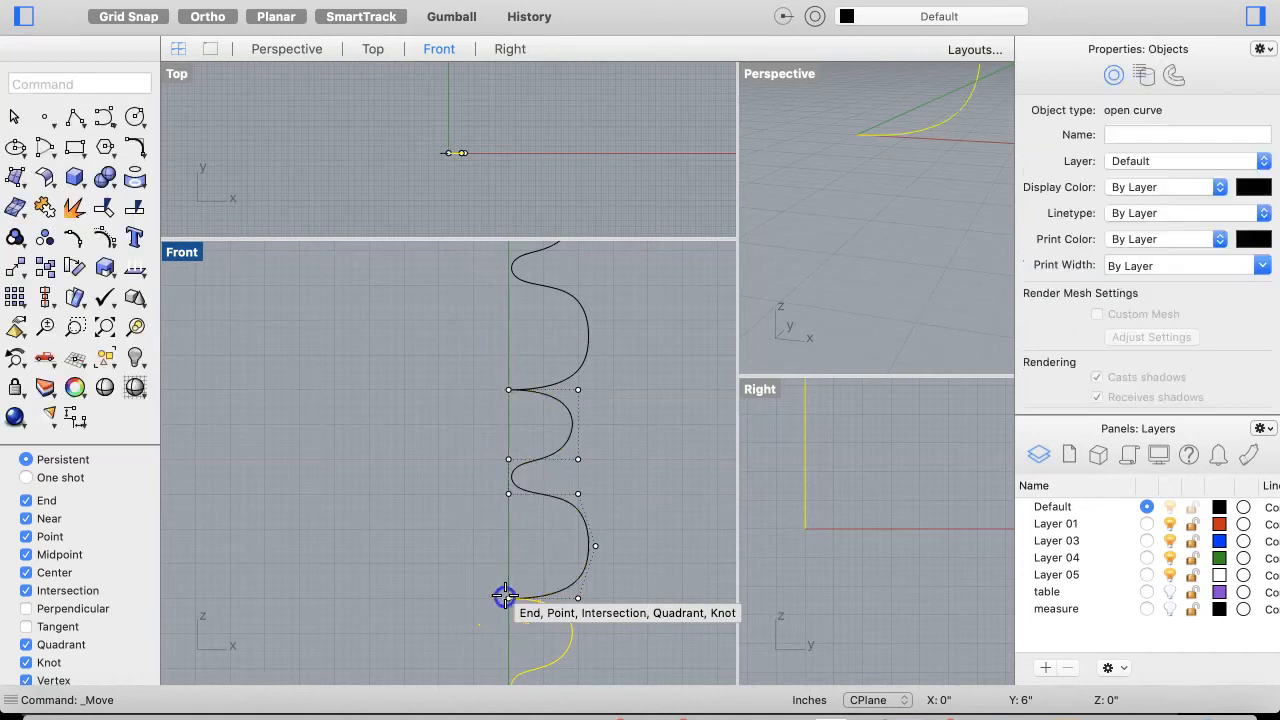
Join all the stacked profile curves, including the new bottom one, into a single open curve
{"action": "scroll", "coordinate": [505, 601], "scroll_direction": "down", "scroll_amount": 3}
{"action": "scroll", "coordinate": [505, 601], "scroll_direction": "down", "scroll_amount": 2}
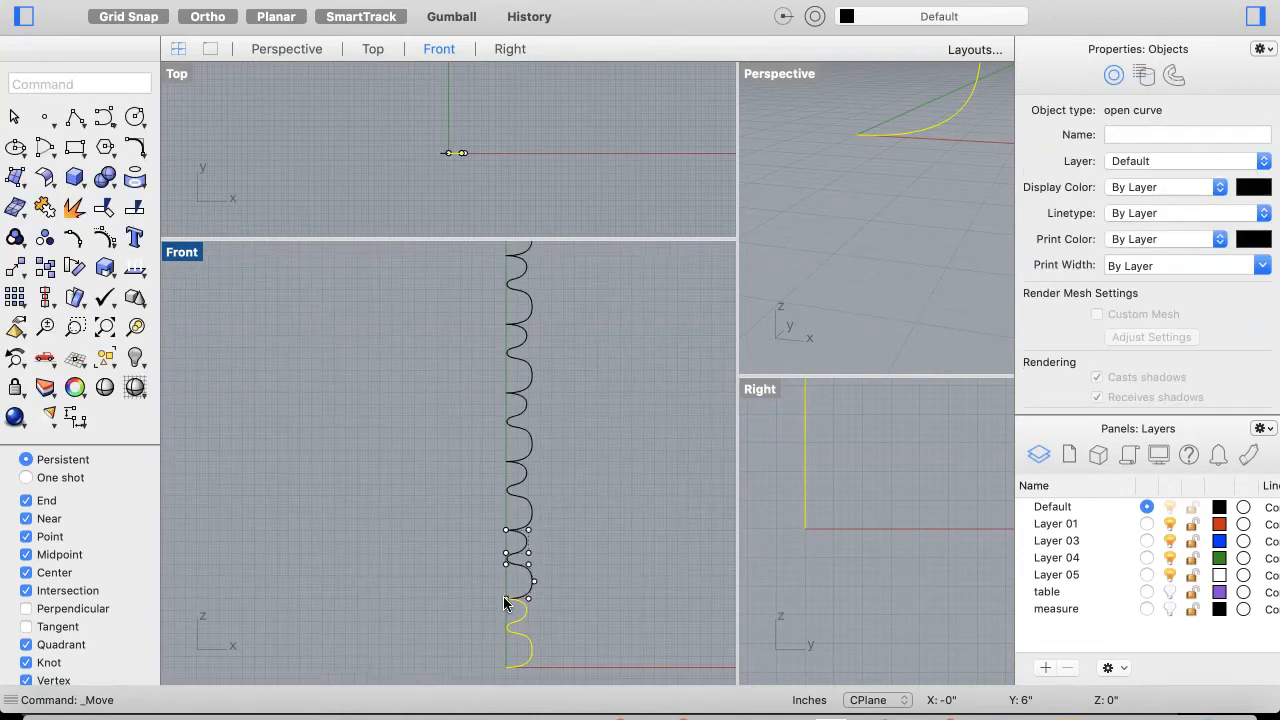
{"action": "scroll", "coordinate": [565, 618], "scroll_direction": "down", "scroll_amount": 3}
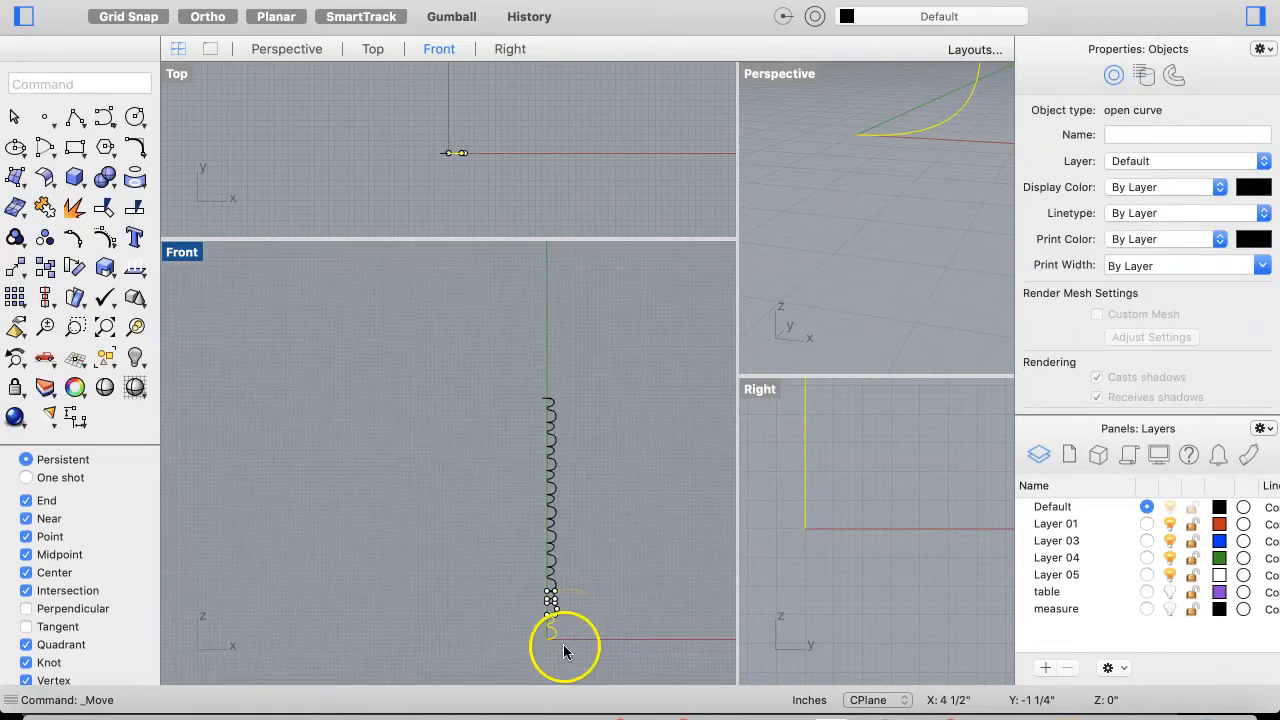
{"action": "left_click", "coordinate": [564, 651]}
{"action": "left_click_drag", "start_coordinate": [537, 460], "coordinate": [516, 405]}
{"action": "left_click", "coordinate": [43, 210]}
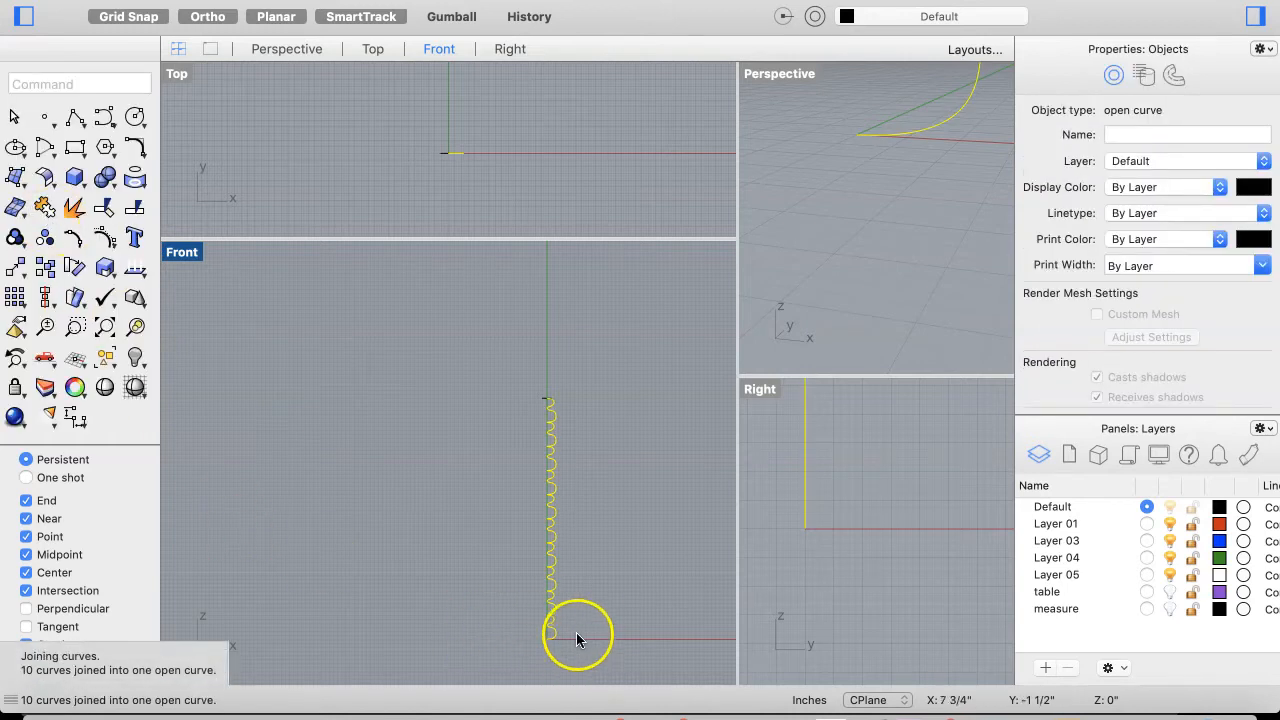
{"action": "left_click", "coordinate": [590, 605]}
Shift the joined profile curve horizontally off the vertical axis, leaving a small gap between the curve and the axis
{"action": "scroll", "coordinate": [485, 610], "scroll_direction": "down", "scroll_amount": 5}
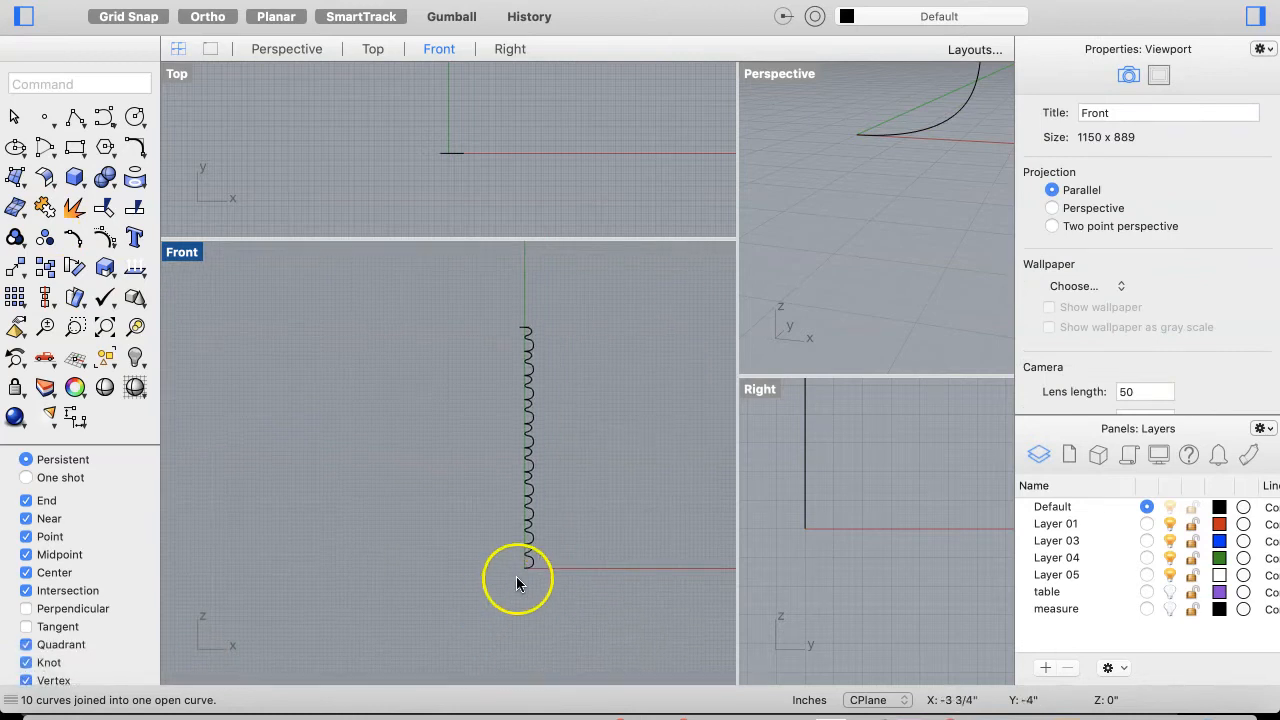
{"action": "scroll", "coordinate": [546, 558], "scroll_direction": "up", "scroll_amount": 3}
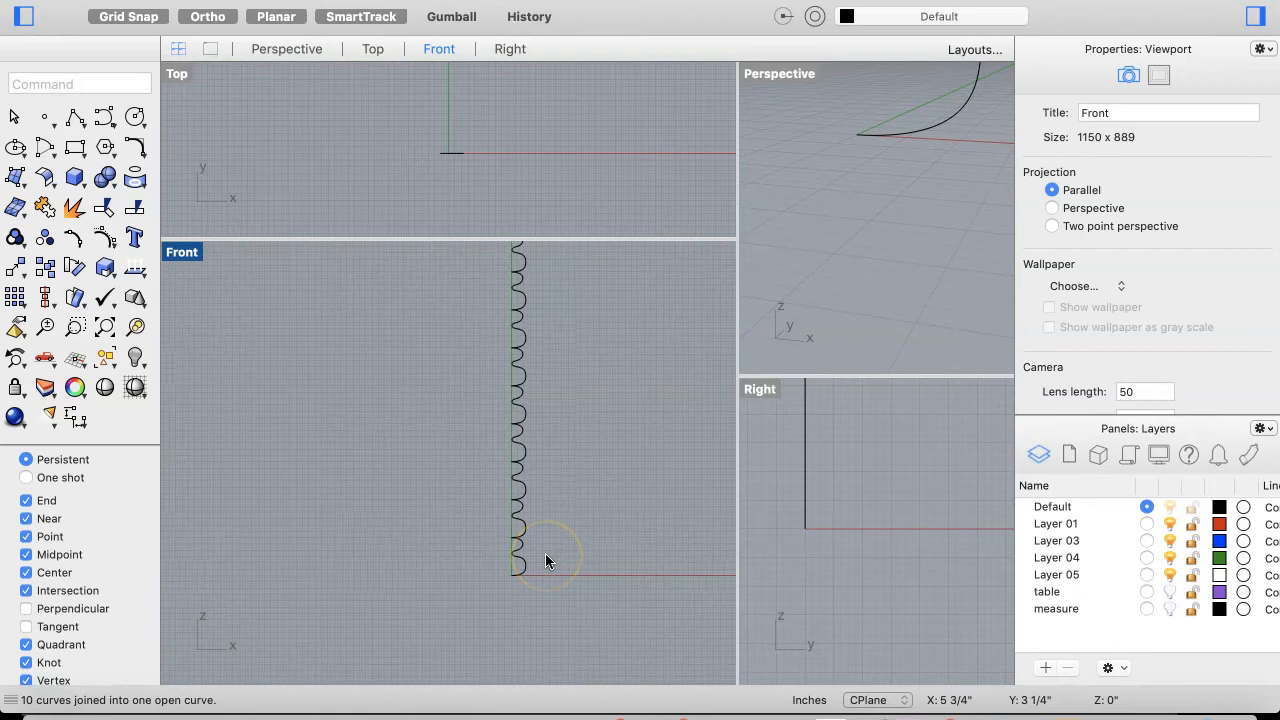
{"action": "scroll", "coordinate": [545, 560], "scroll_direction": "up", "scroll_amount": 2}
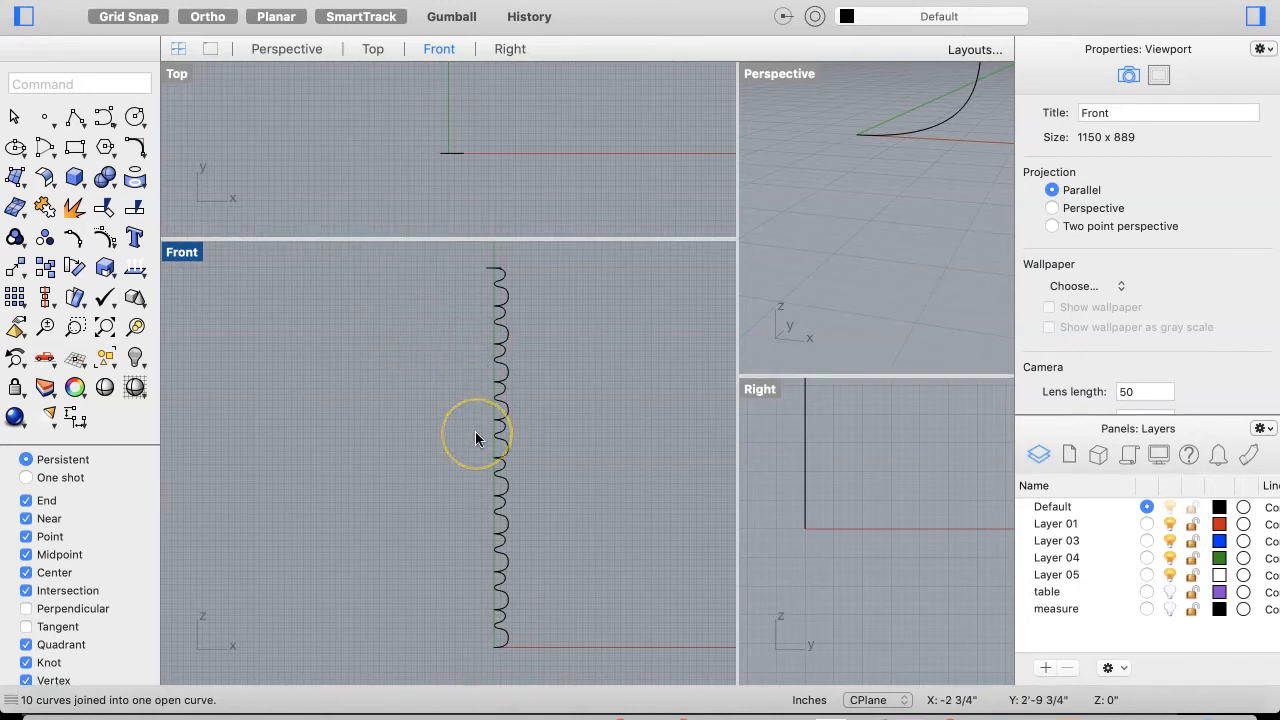
{"action": "left_click", "coordinate": [473, 625]}
{"action": "scroll", "coordinate": [473, 625], "scroll_direction": "up", "scroll_amount": 2}
{"action": "scroll", "coordinate": [473, 625], "scroll_direction": "up", "scroll_amount": 1}
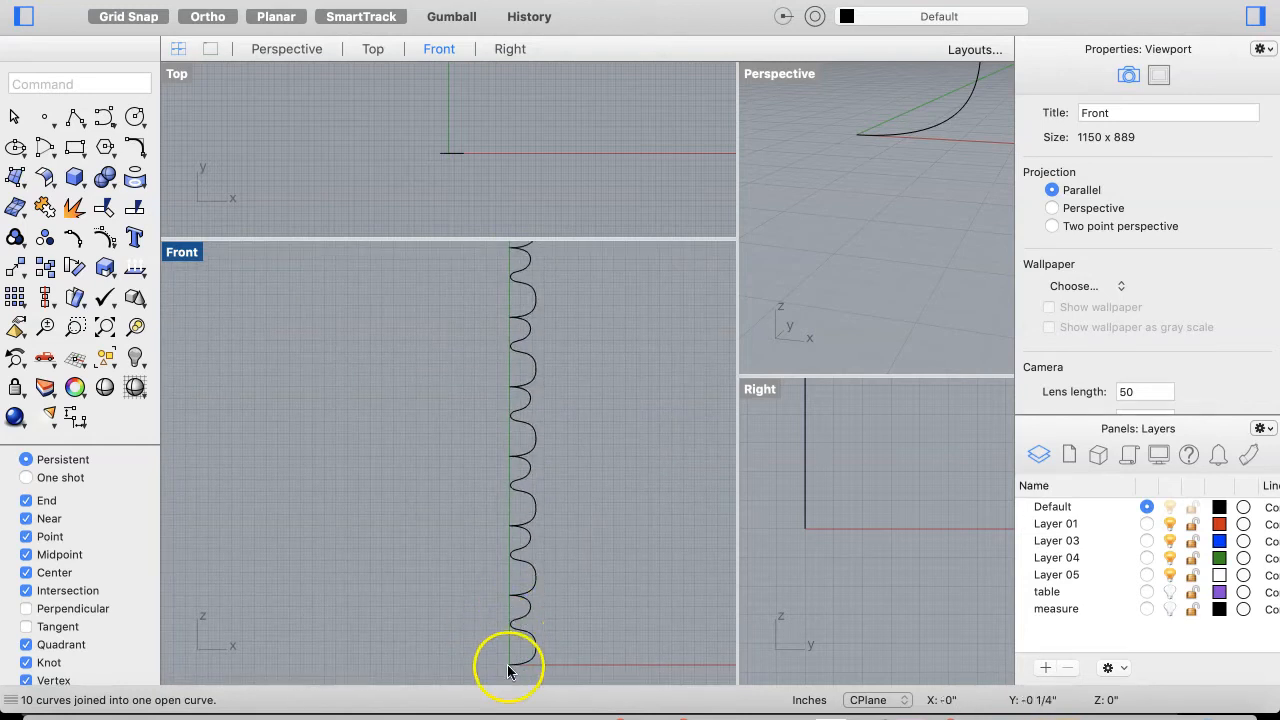
{"action": "left_click_drag", "start_coordinate": [516, 668], "coordinate": [518, 663]}
{"action": "scroll", "coordinate": [520, 650], "scroll_direction": "up", "scroll_amount": 5}
{"action": "scroll", "coordinate": [548, 612], "scroll_direction": "up", "scroll_amount": 4}
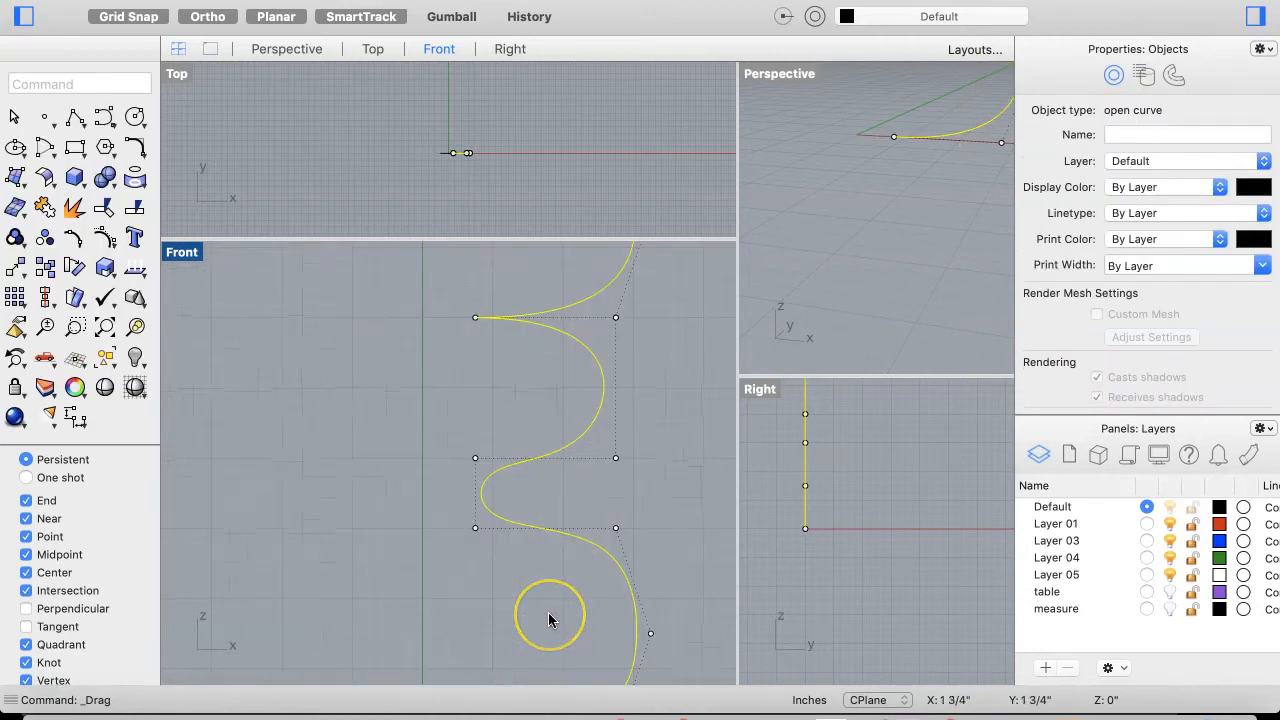
{"action": "mouse_move", "coordinate": [578, 532]}
{"action": "left_mouse_down"}
{"action": "mouse_move", "coordinate": [614, 529]}
{"action": "mouse_move", "coordinate": [584, 532]}
{"action": "left_mouse_up"}
{"action": "scroll", "coordinate": [583, 532], "scroll_direction": "down", "scroll_amount": 5}
{"action": "scroll", "coordinate": [582, 540], "scroll_direction": "down", "scroll_amount": 3}
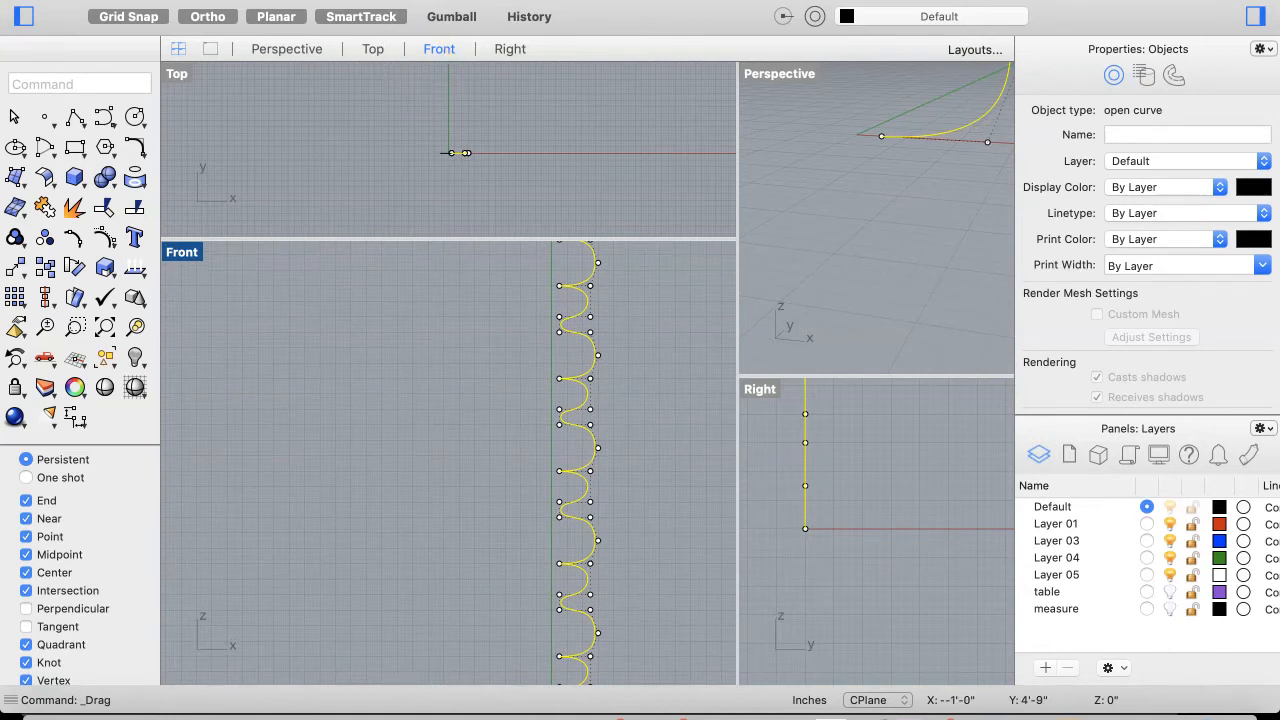
Revolve the joined profile curve a full circle around the vertical axis and inspect the surface in perspective
{"action": "left_click", "coordinate": [360, 0]}
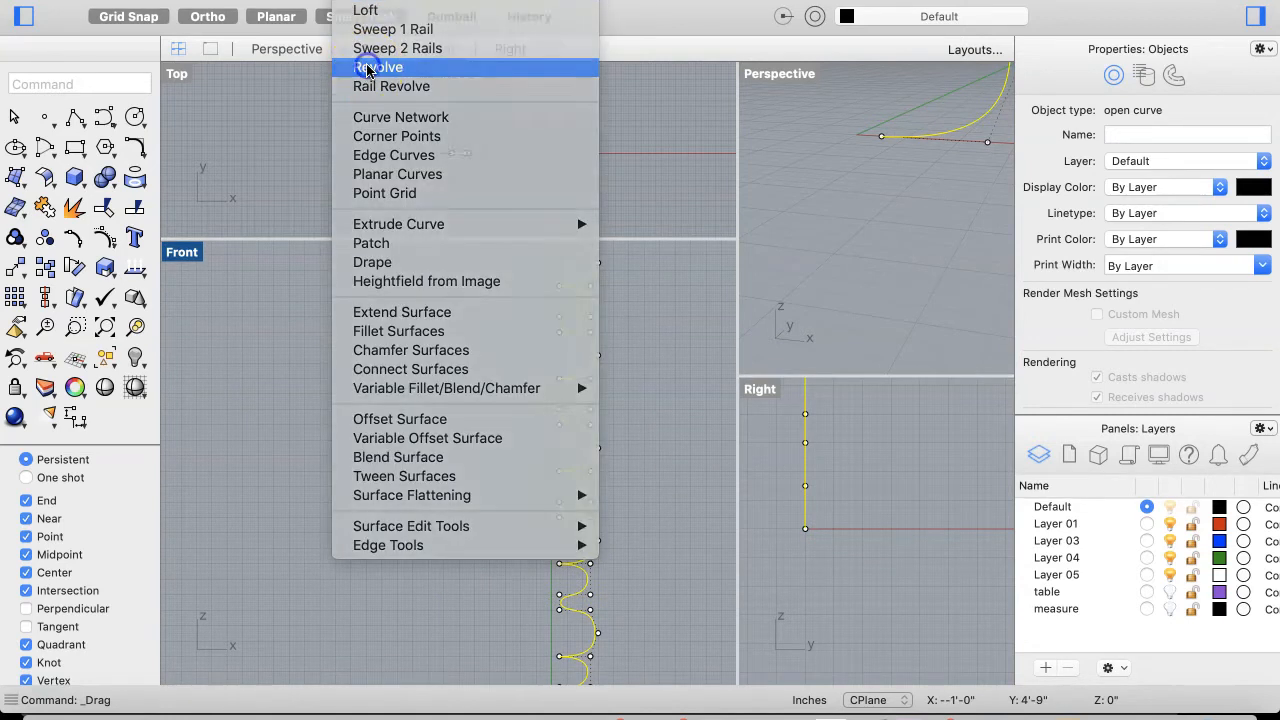
{"action": "left_click", "coordinate": [368, 67]}
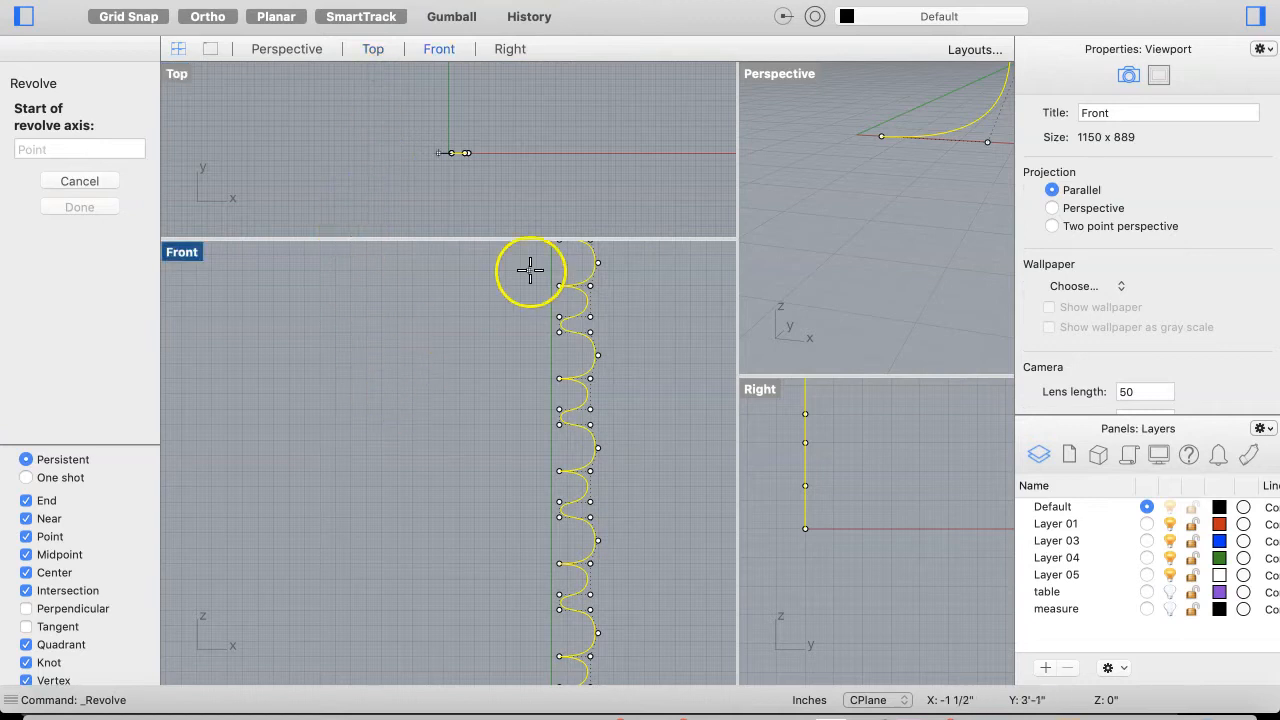
{"action": "scroll", "coordinate": [479, 426], "scroll_direction": "down", "scroll_amount": 3}
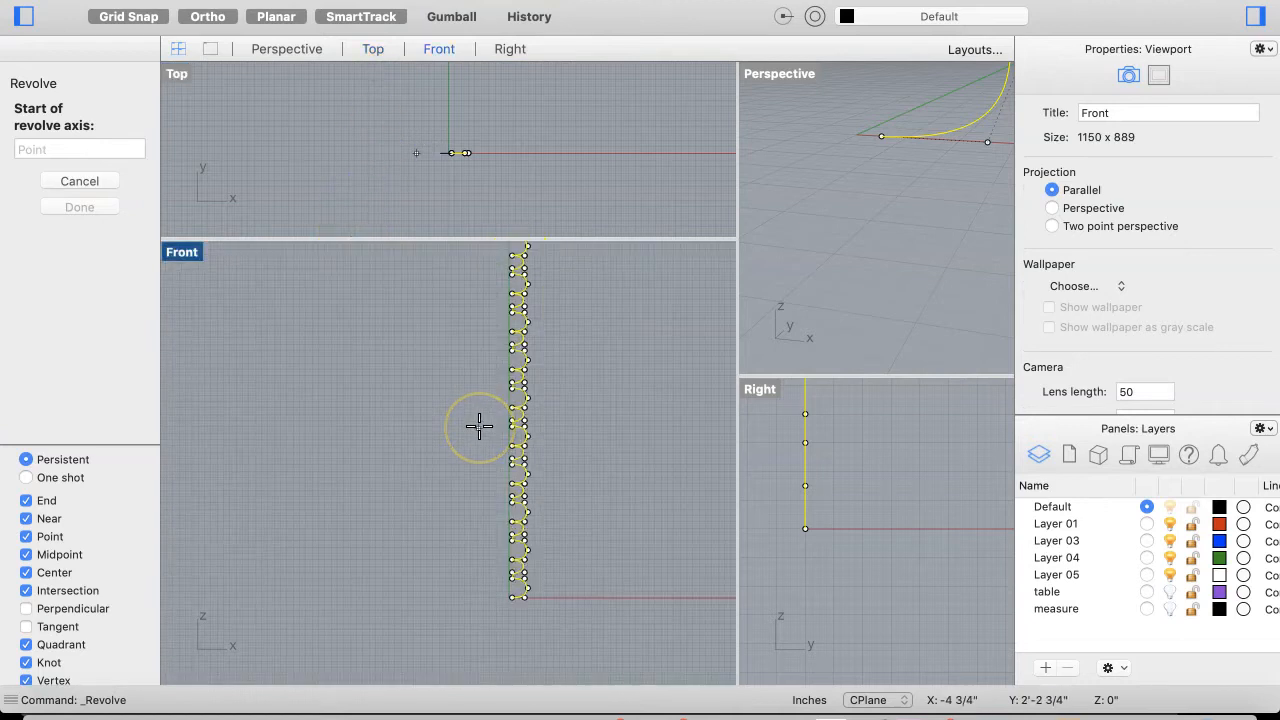
{"action": "scroll", "coordinate": [512, 612], "scroll_direction": "up", "scroll_amount": 5}
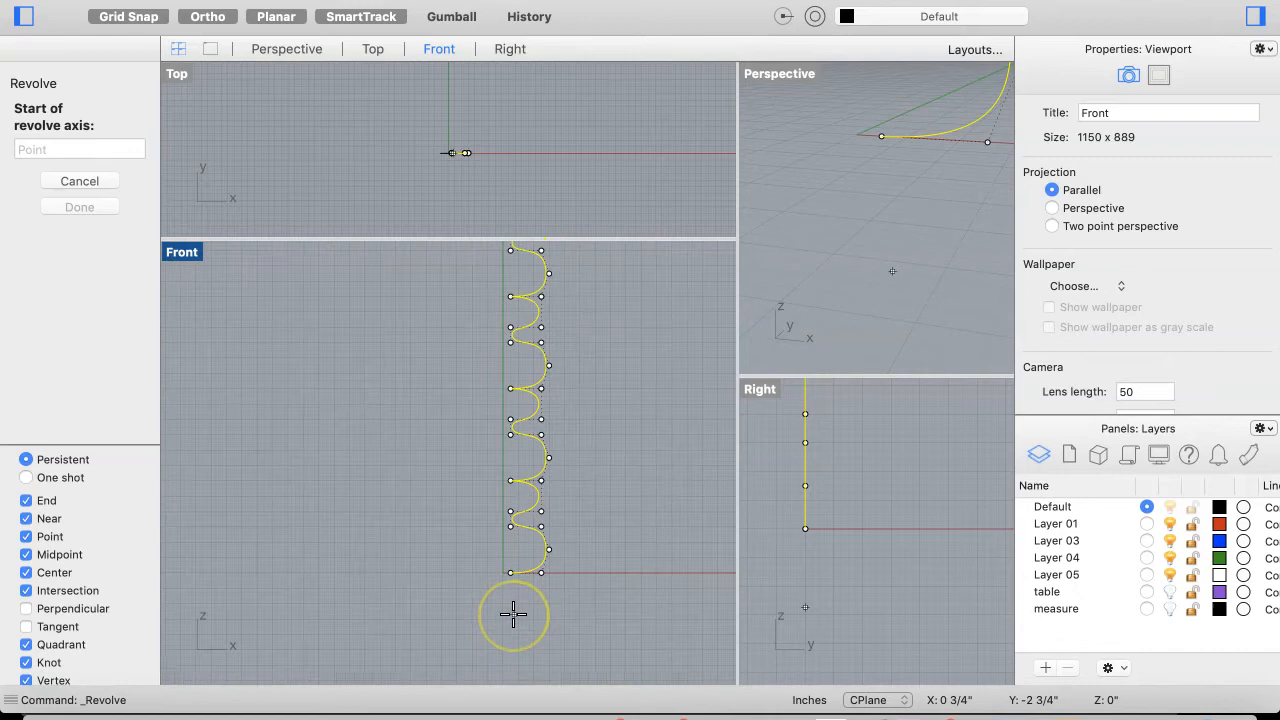
{"action": "left_click", "coordinate": [492, 568]}
{"action": "scroll", "coordinate": [500, 436], "scroll_direction": "up", "scroll_amount": 5}
{"action": "scroll", "coordinate": [500, 436], "scroll_direction": "up", "scroll_amount": 10}
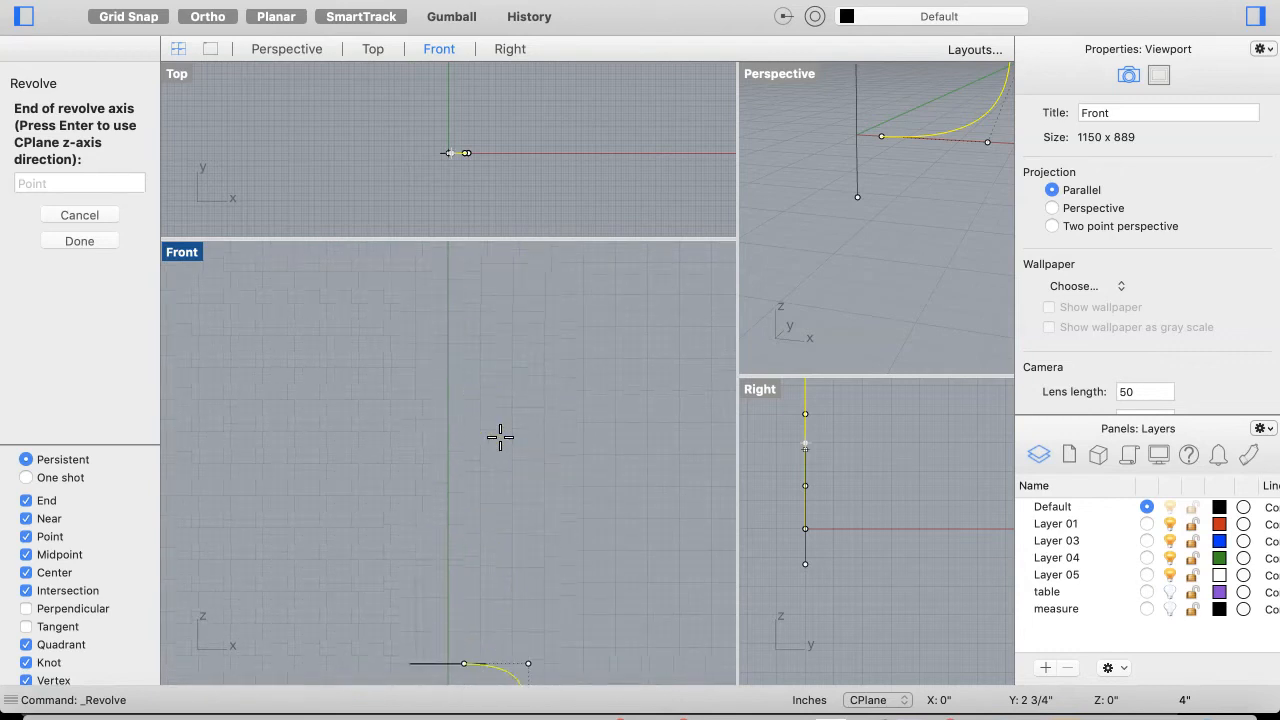
{"action": "left_click", "coordinate": [446, 448]}
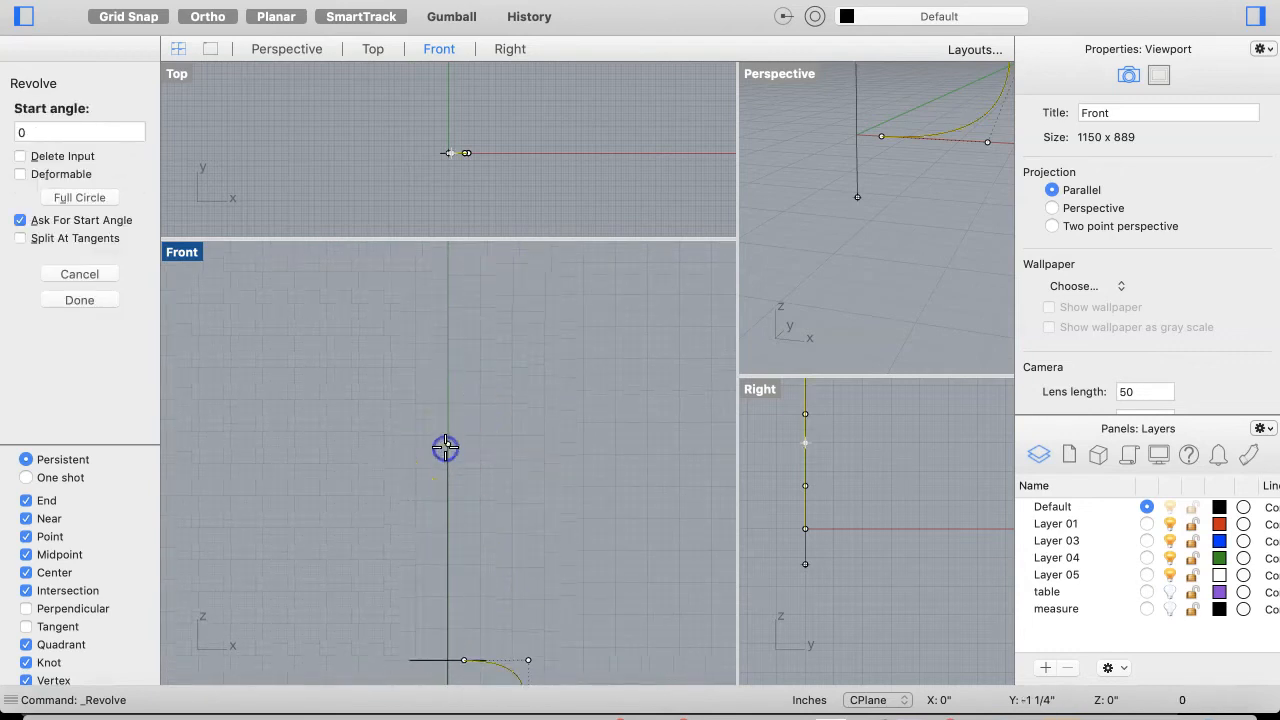
{"action": "left_click", "coordinate": [232, 379]}
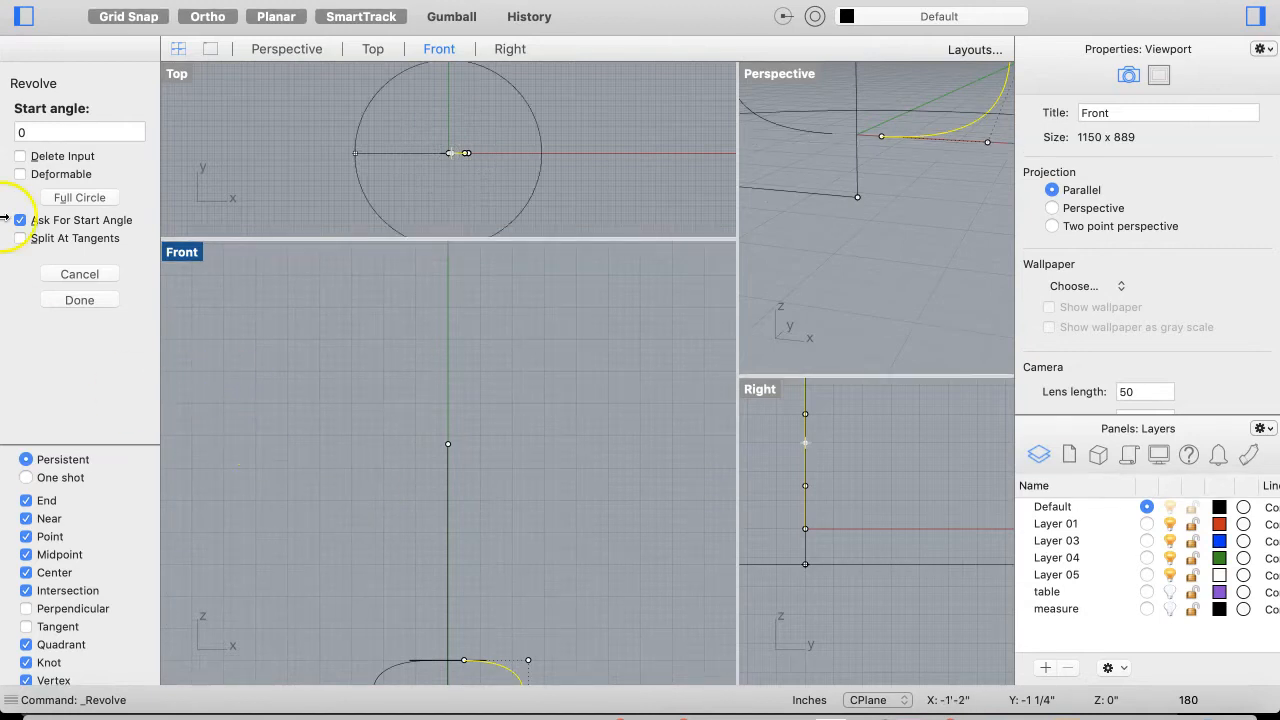
{"action": "left_click", "coordinate": [72, 201]}
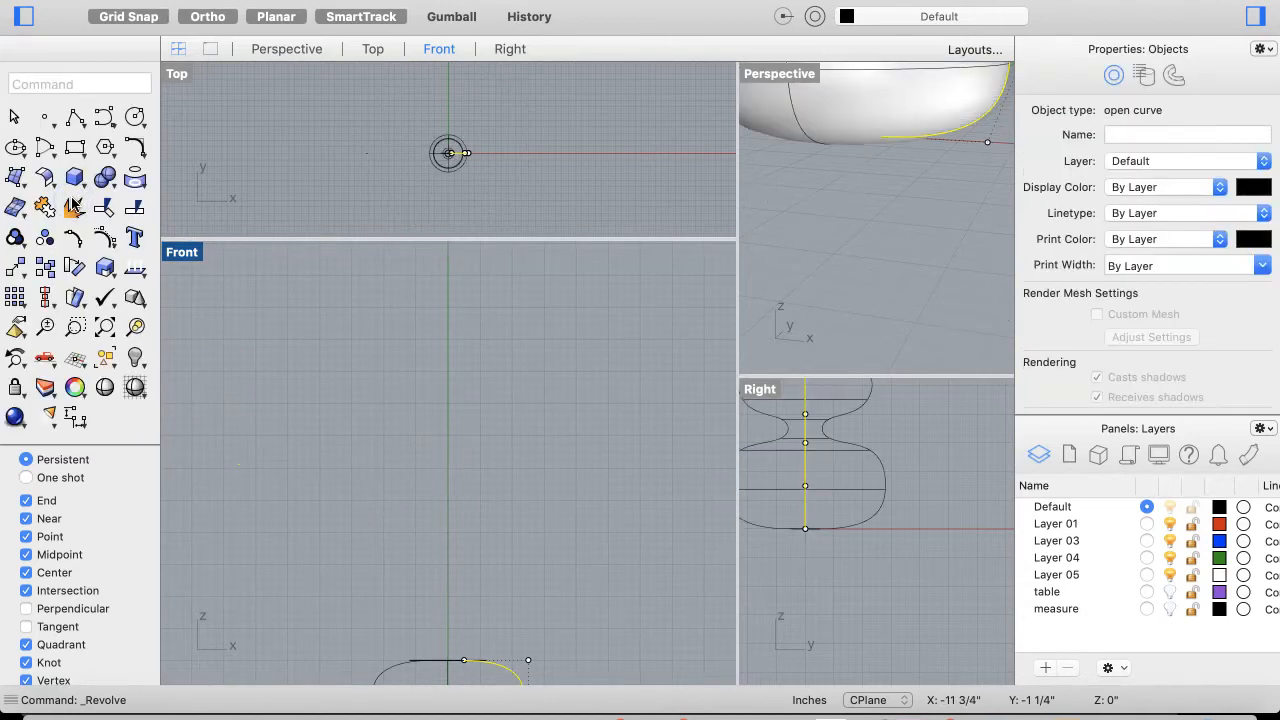
{"action": "right_click_drag", "start_coordinate": [923, 234], "coordinate": [878, 323], "text": "shift"}
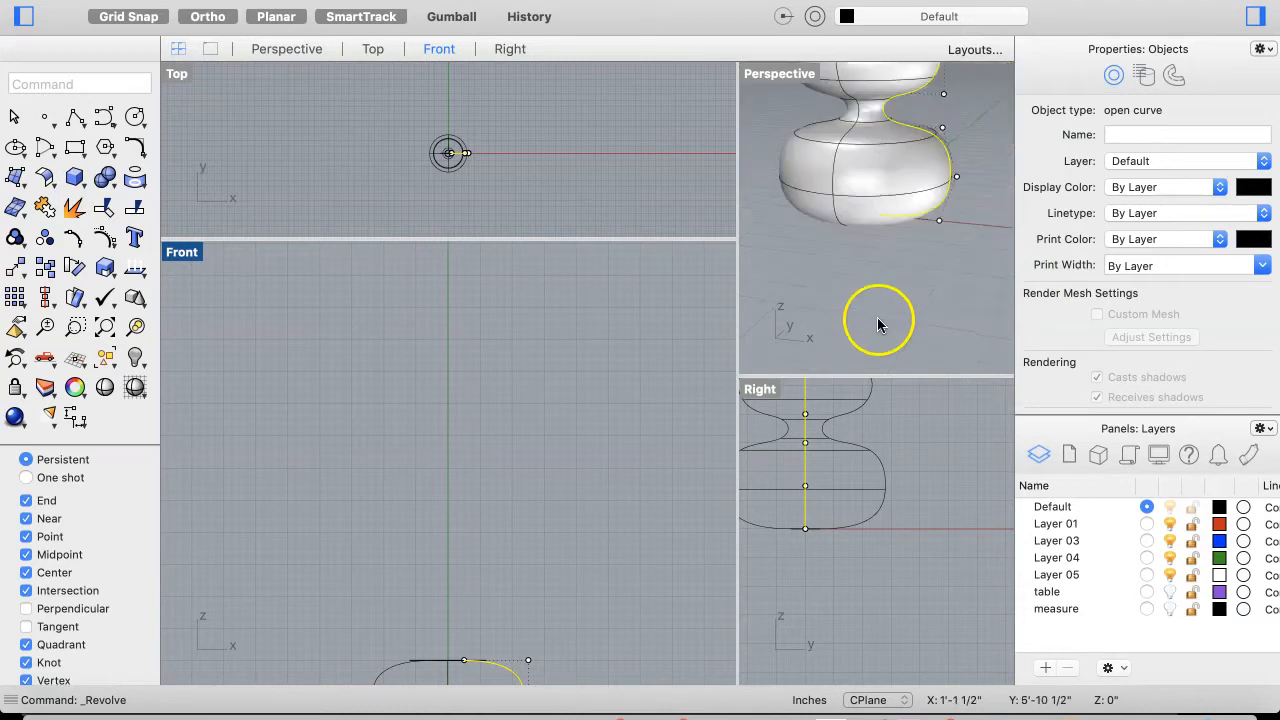
Examine the full height of the revolved column in the perspective and front views
{"action": "scroll", "coordinate": [878, 323], "scroll_direction": "down", "scroll_amount": 3}
{"action": "scroll", "coordinate": [851, 400], "scroll_direction": "down", "scroll_amount": 3}
{"action": "scroll", "coordinate": [885, 270], "scroll_direction": "down", "scroll_amount": 3}
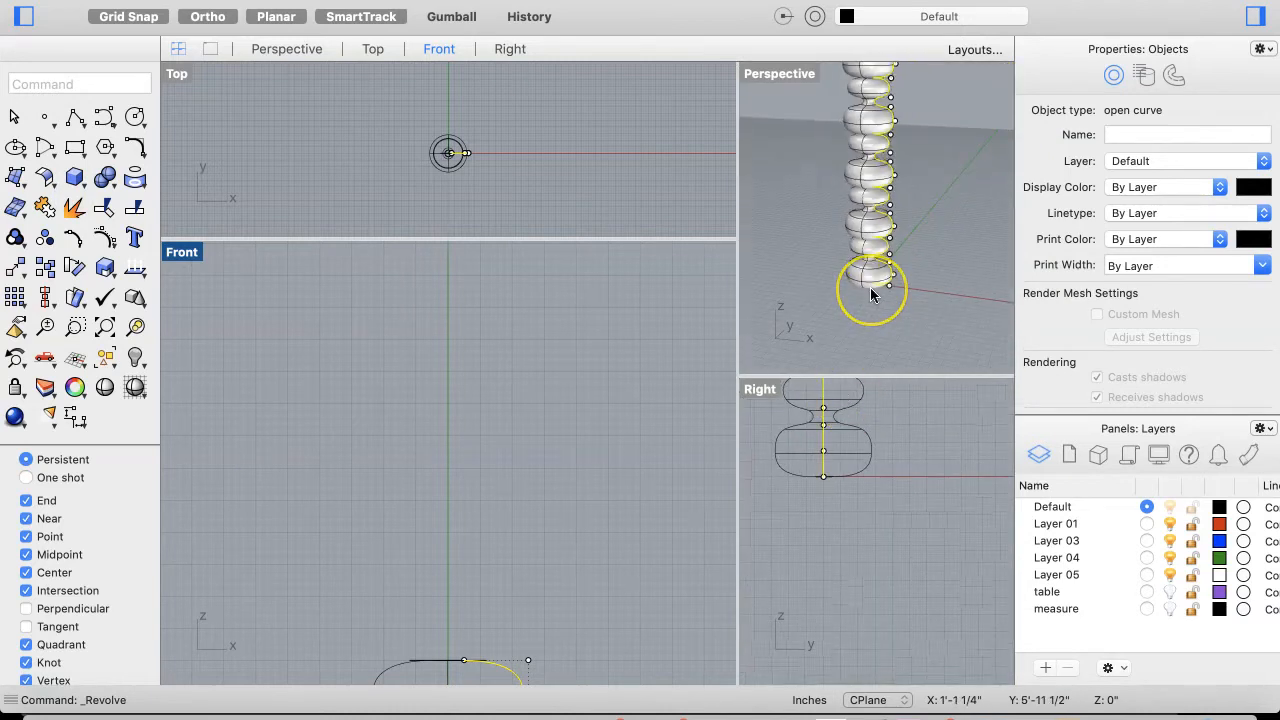
{"action": "scroll", "coordinate": [871, 291], "scroll_direction": "down", "scroll_amount": 4}
{"action": "left_click", "coordinate": [816, 242]}
{"action": "right_click_drag", "start_coordinate": [921, 286], "coordinate": [920, 284]}
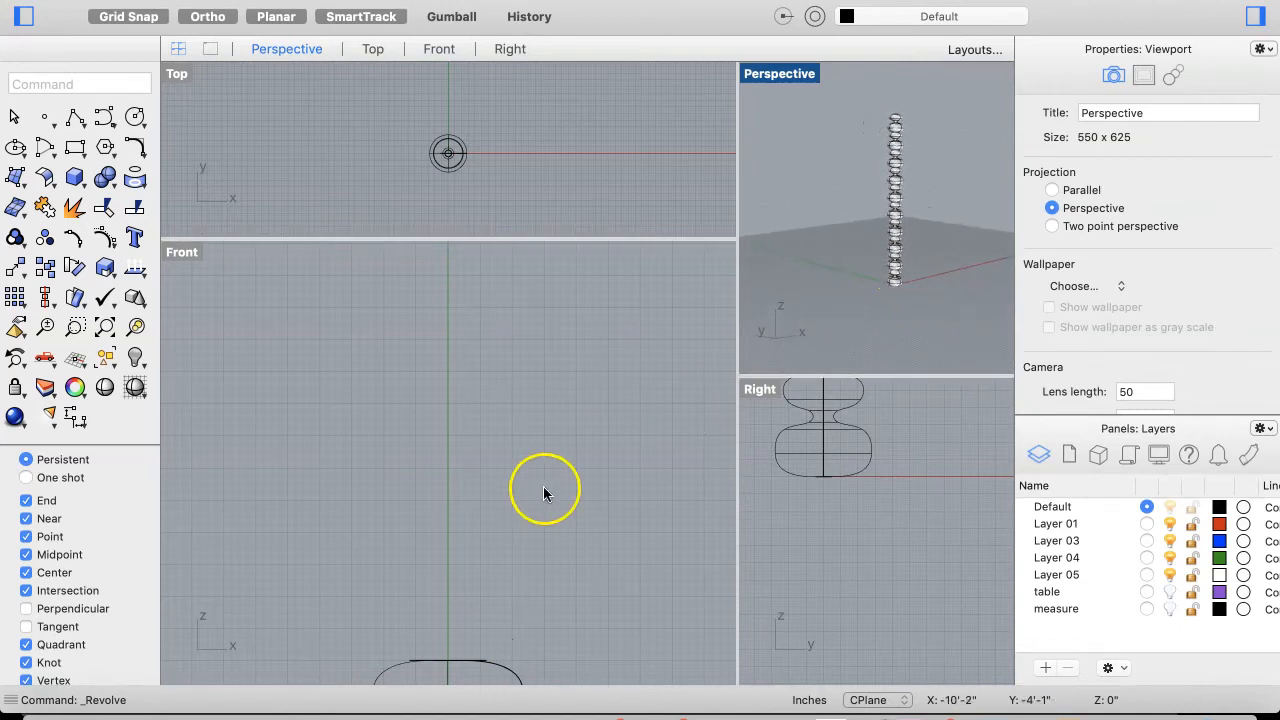
{"action": "right_click_drag", "start_coordinate": [565, 547], "coordinate": [565, 547]}
{"action": "scroll", "coordinate": [565, 549], "scroll_direction": "down", "scroll_amount": 10}
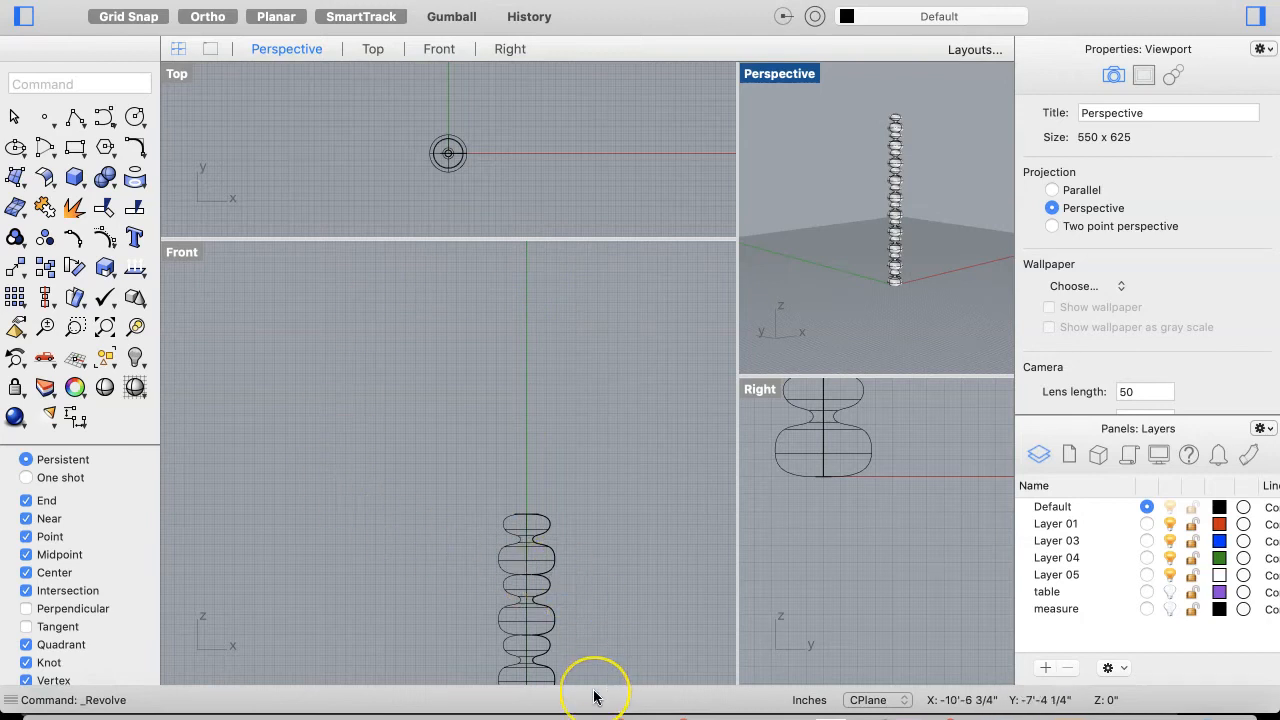
{"action": "right_click_drag", "start_coordinate": [647, 602], "coordinate": [647, 602]}
{"action": "scroll", "coordinate": [647, 608], "scroll_direction": "up", "scroll_amount": 5}
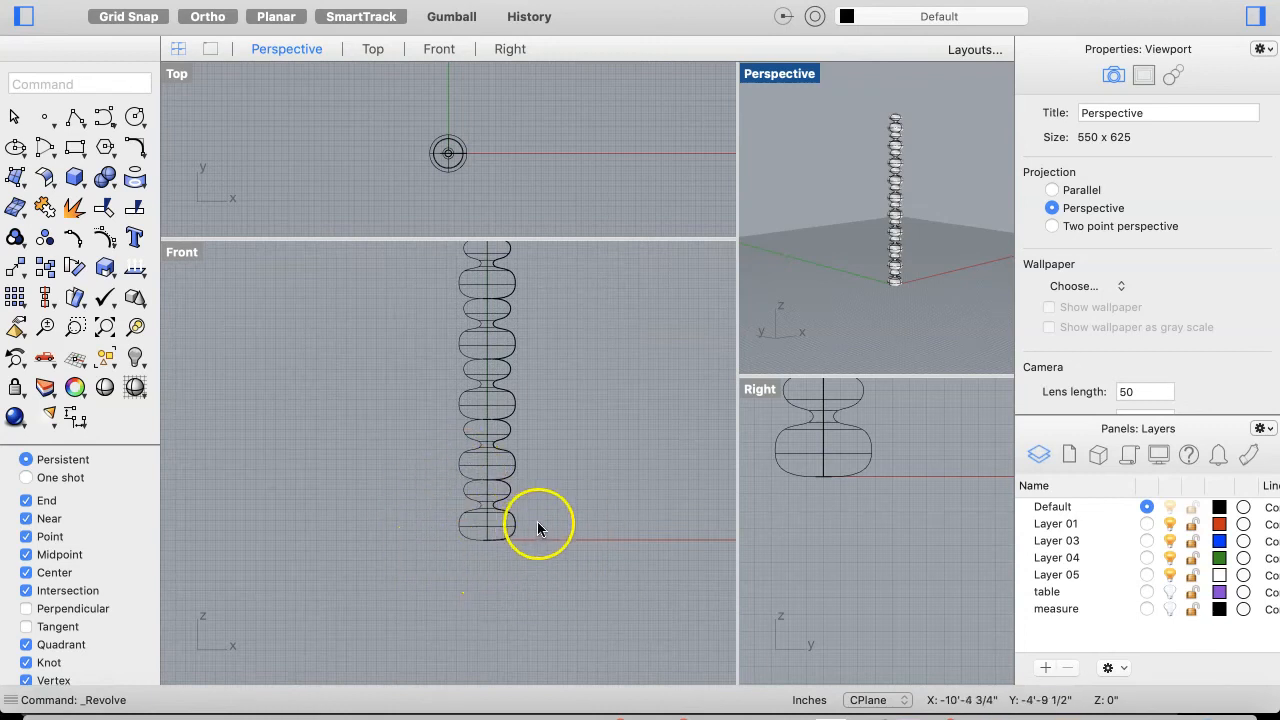
Undo the revolve of the column and select the remaining profile curve
{"action": "left_click", "coordinate": [508, 527]}
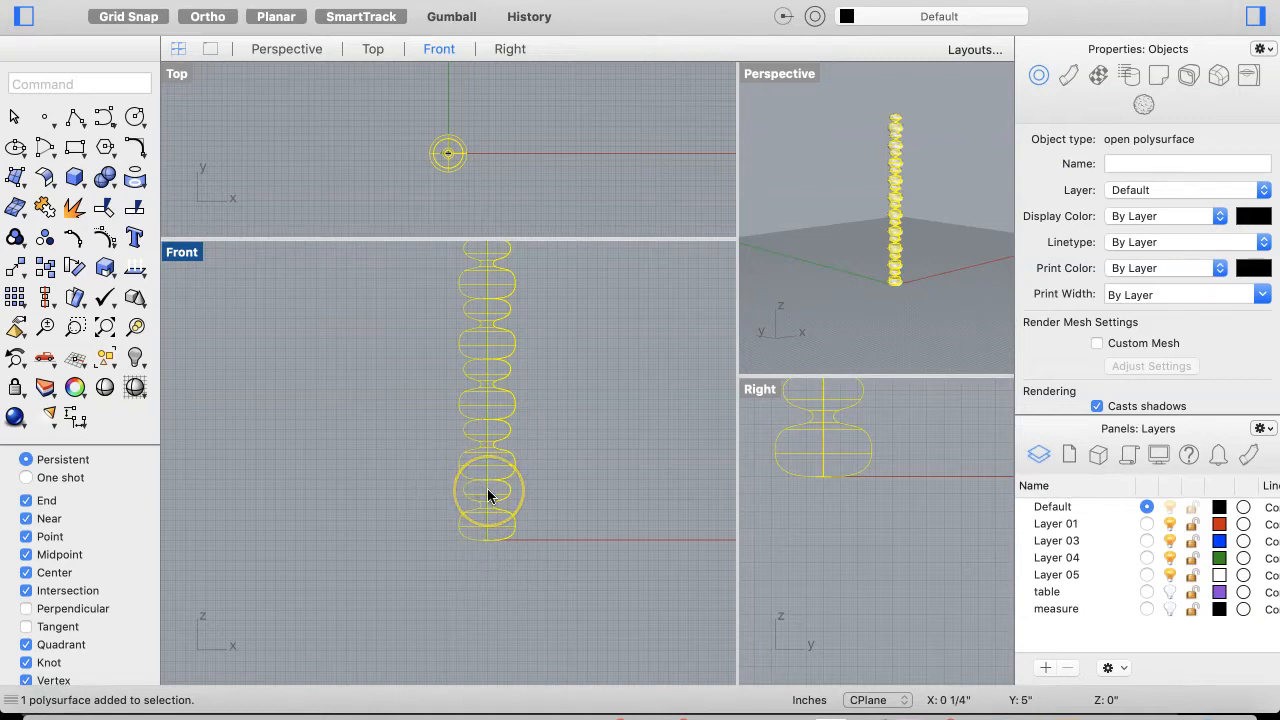
{"action": "key", "text": "super+z"}
{"action": "left_click", "coordinate": [508, 530]}
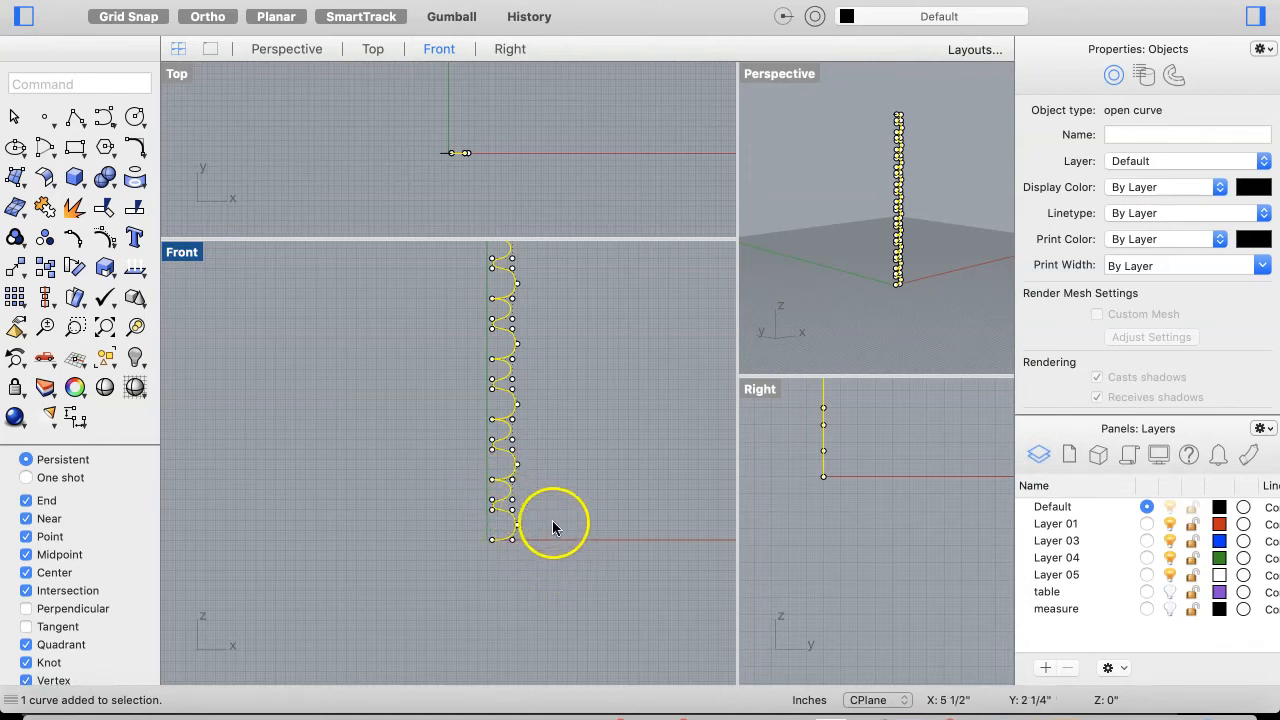
Reshape the profile curve's lower end into a wide flared foot by moving its lowest control points outward from the vertical axis
{"action": "scroll", "coordinate": [496, 563], "scroll_direction": "up", "scroll_amount": 5}
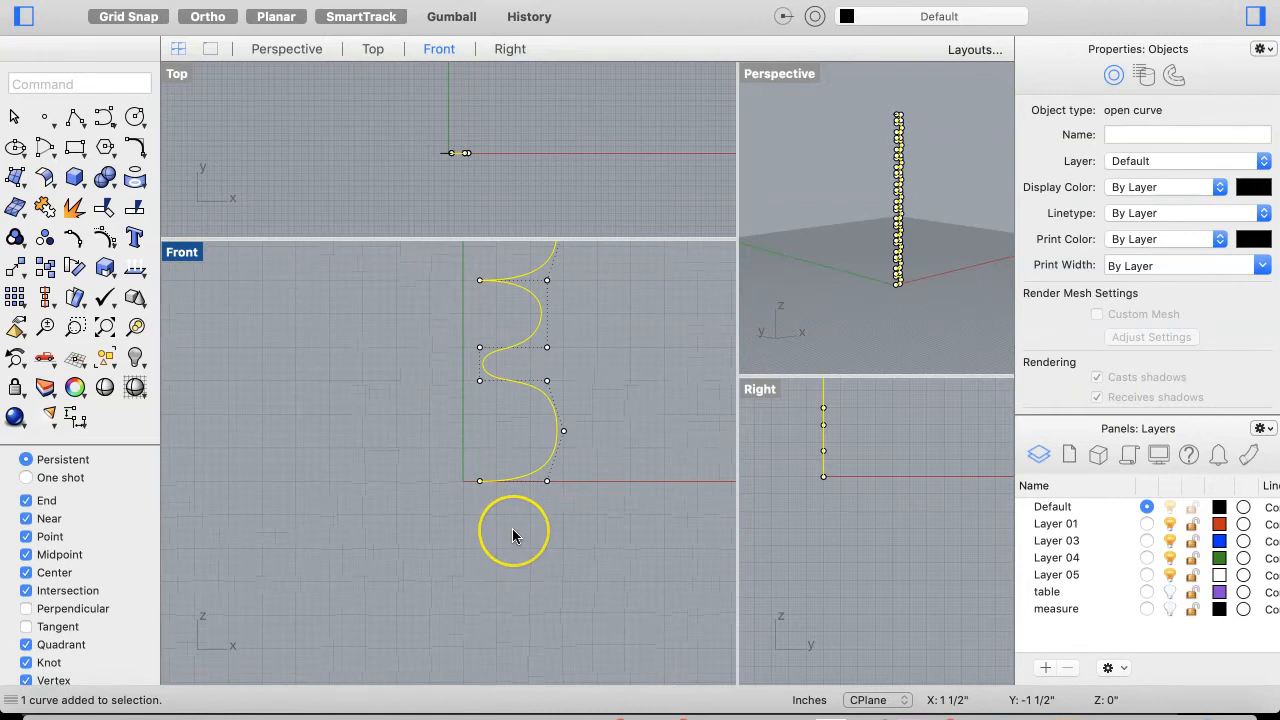
{"action": "scroll", "coordinate": [513, 535], "scroll_direction": "right", "scroll_amount": 5}
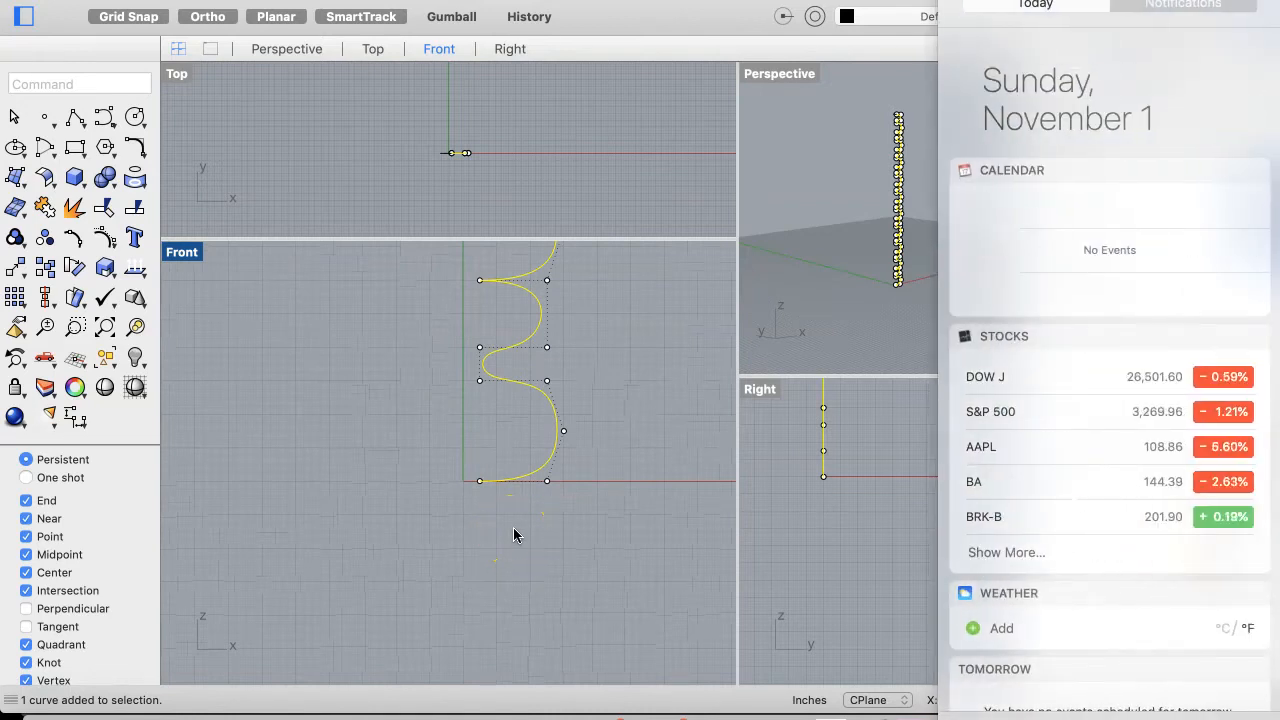
{"action": "scroll", "coordinate": [513, 535], "scroll_direction": "left", "scroll_amount": 5}
{"action": "scroll", "coordinate": [542, 548], "scroll_direction": "right", "scroll_amount": 1}
{"action": "scroll", "coordinate": [542, 548], "scroll_direction": "right", "scroll_amount": 3}
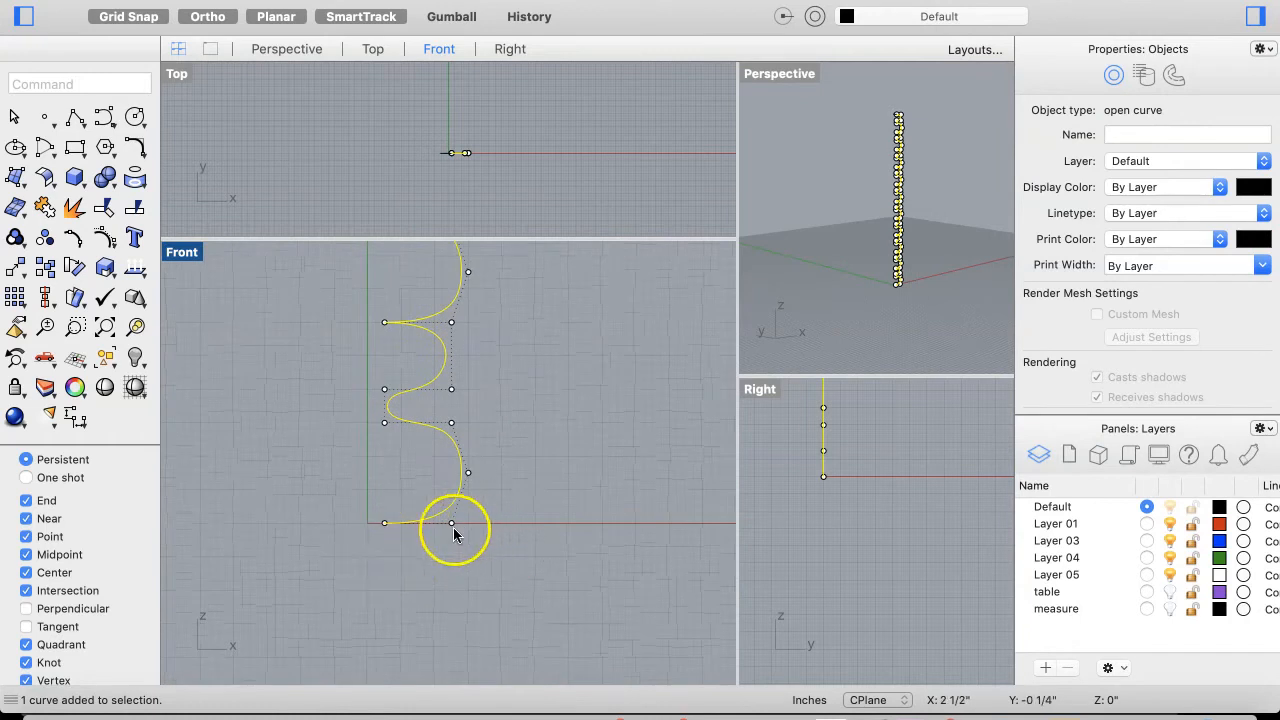
{"action": "left_click_drag", "start_coordinate": [449, 520], "coordinate": [542, 528]}
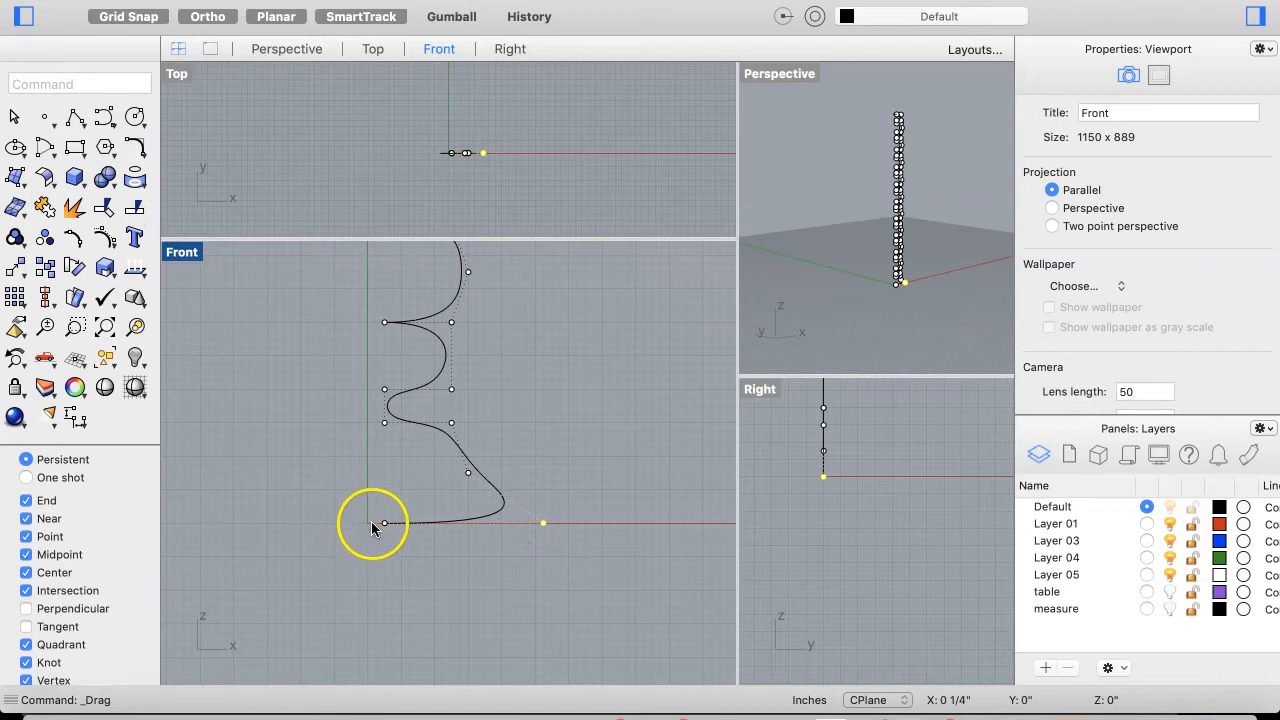
{"action": "left_click_drag", "start_coordinate": [383, 527], "coordinate": [646, 537]}
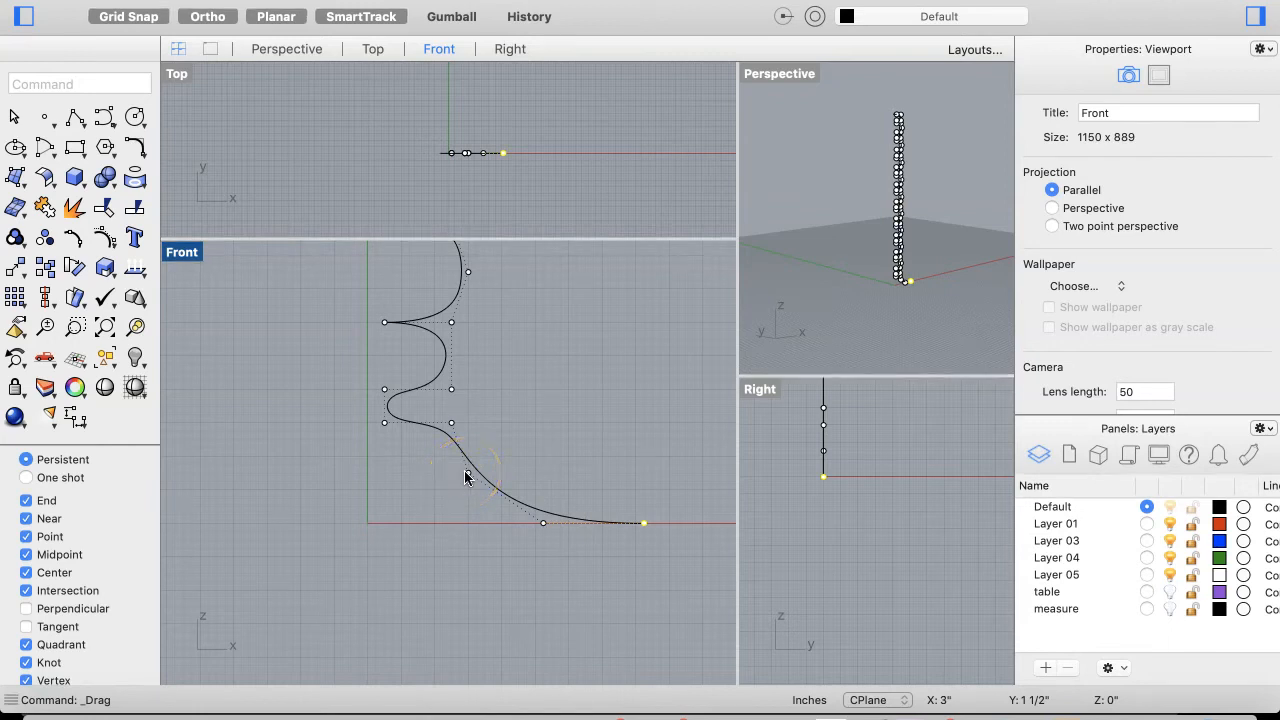
{"action": "left_click_drag", "start_coordinate": [467, 477], "coordinate": [501, 471]}
{"action": "left_click_drag", "start_coordinate": [543, 519], "coordinate": [668, 521]}
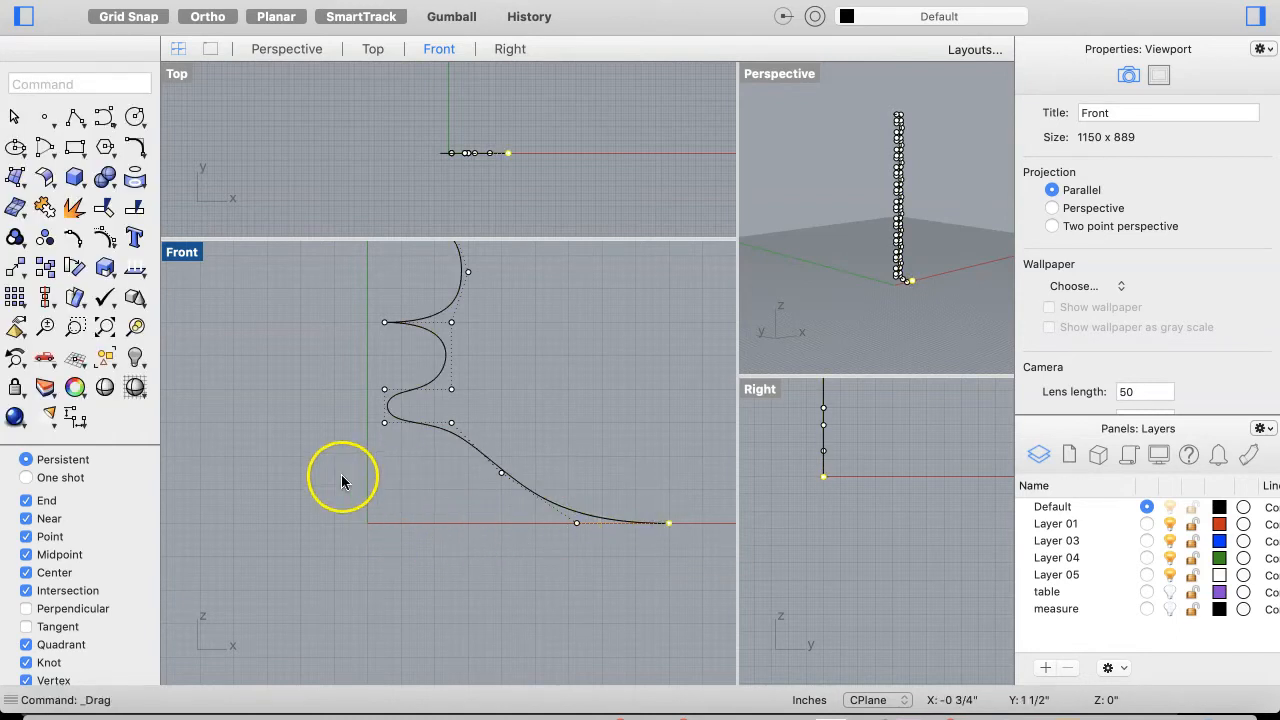
{"action": "scroll", "coordinate": [334, 530], "scroll_direction": "down", "scroll_amount": 5}
{"action": "scroll", "coordinate": [333, 530], "scroll_direction": "down", "scroll_amount": 5}
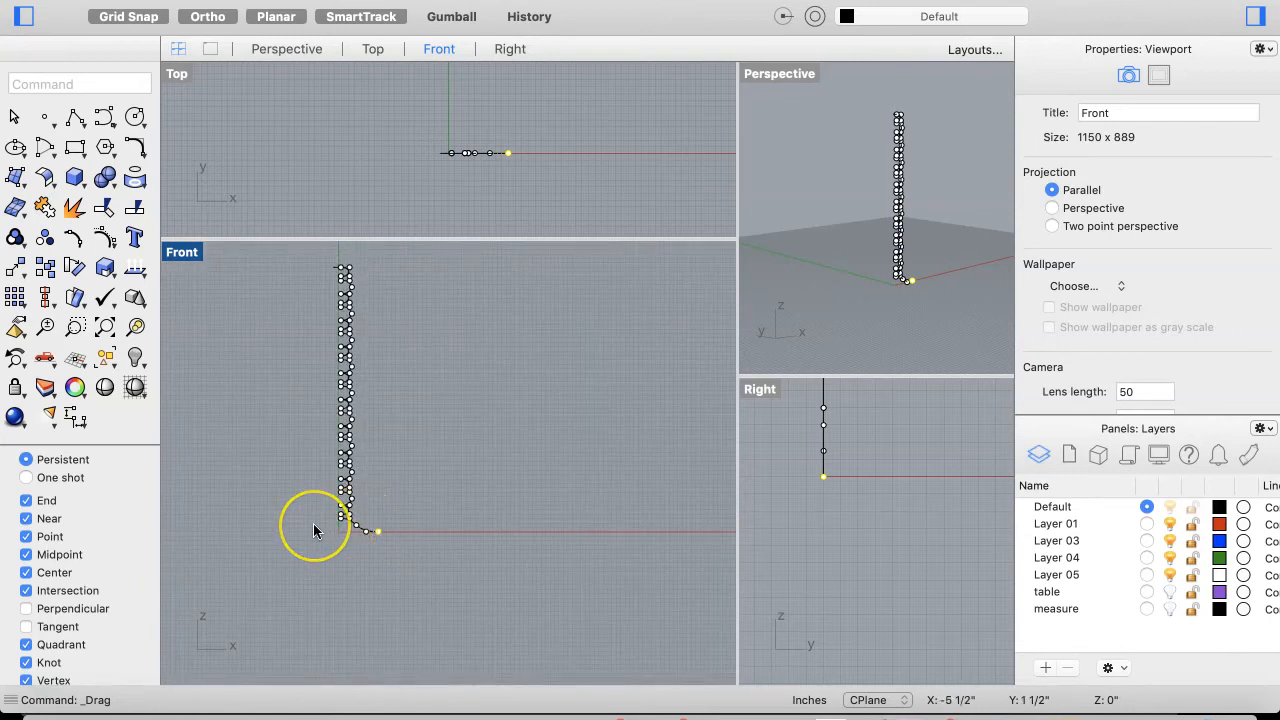
{"action": "scroll", "coordinate": [314, 524], "scroll_direction": "left", "scroll_amount": 5}
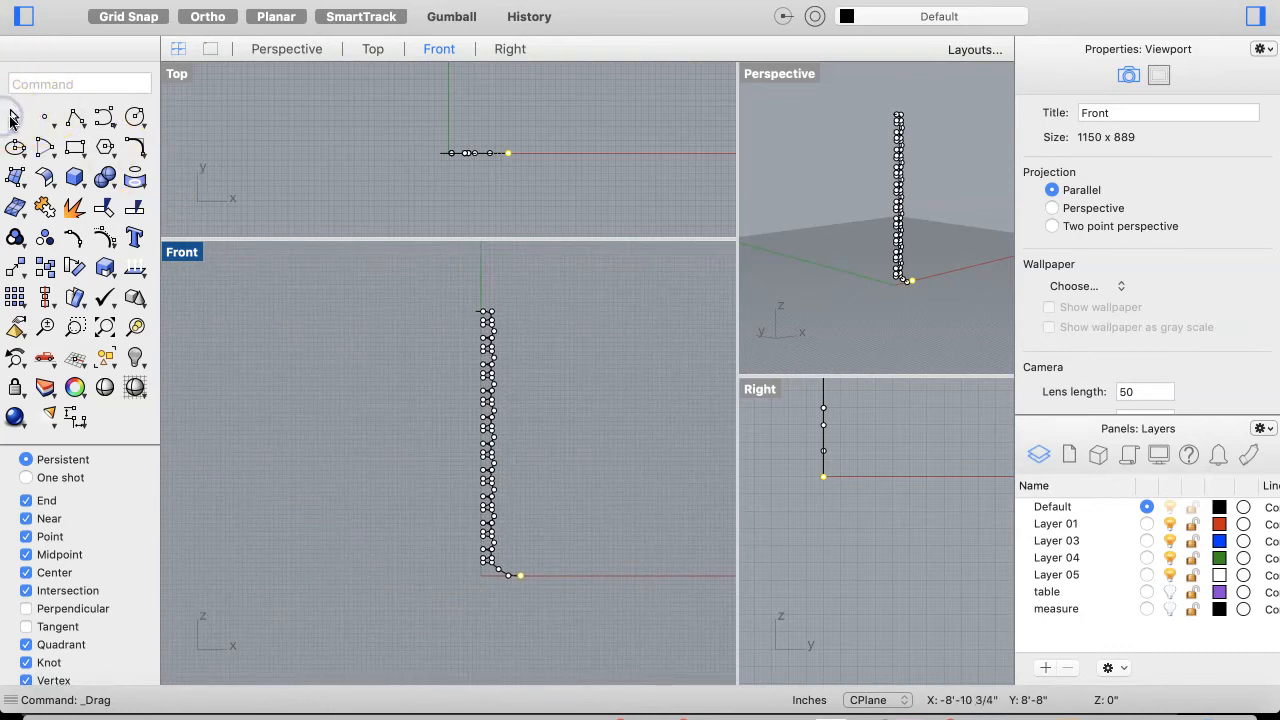
{"action": "left_click", "coordinate": [354, 476]}
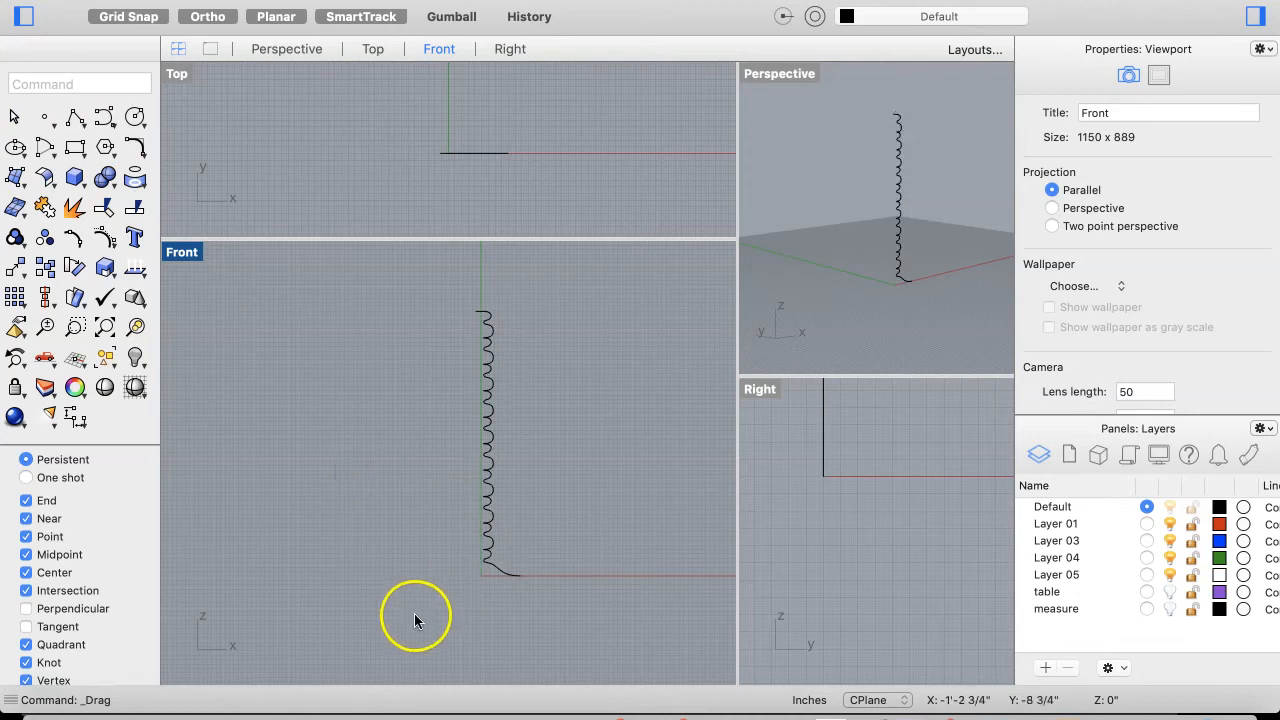
Revolve the flared profile curve a full circle around the vertical axis, with the axis starting at the origin
{"action": "left_click", "coordinate": [489, 562]}
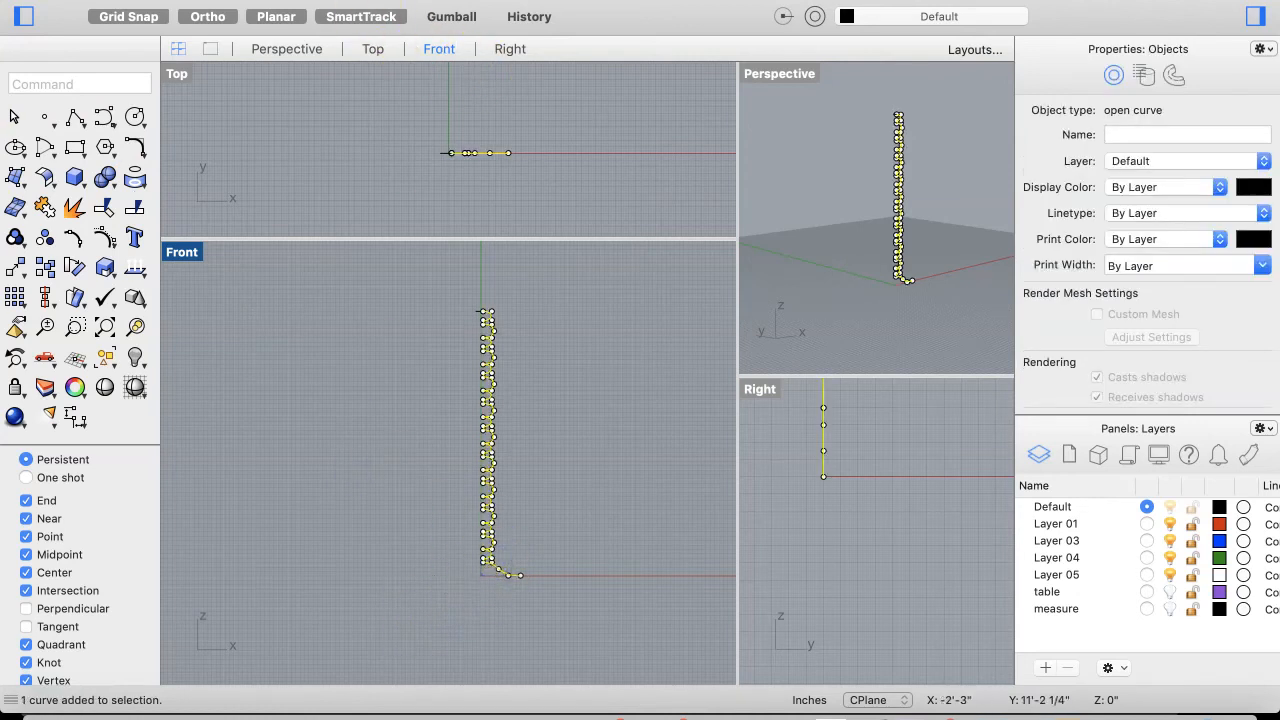
{"action": "left_click", "coordinate": [345, 2]}
{"action": "left_click", "coordinate": [372, 69]}
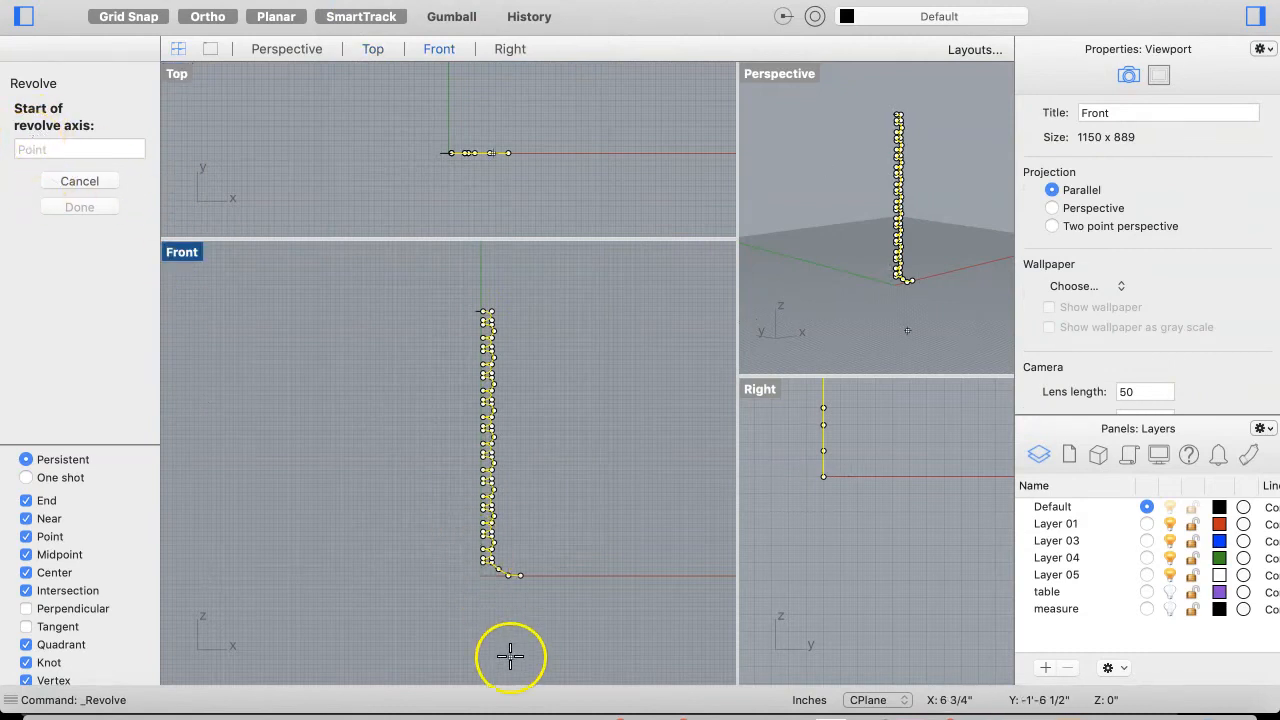
{"action": "scroll", "coordinate": [483, 590], "scroll_direction": "up", "scroll_amount": 5}
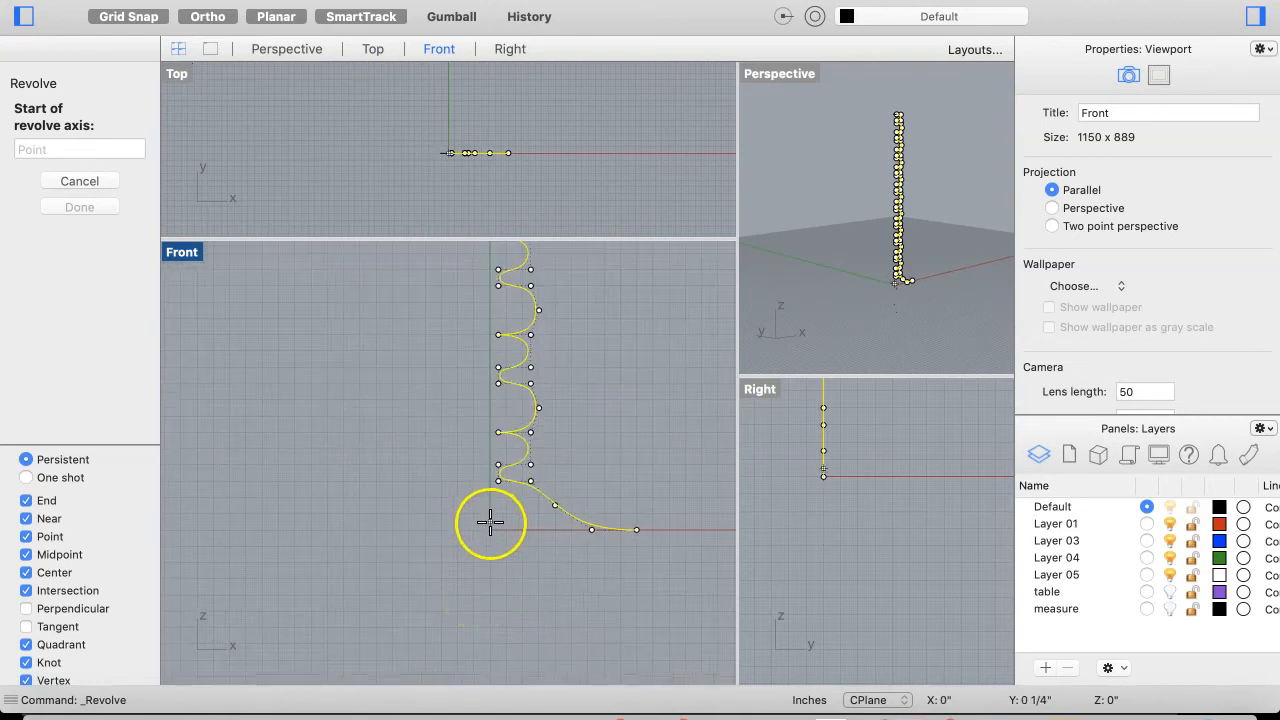
{"action": "left_click", "coordinate": [489, 528]}
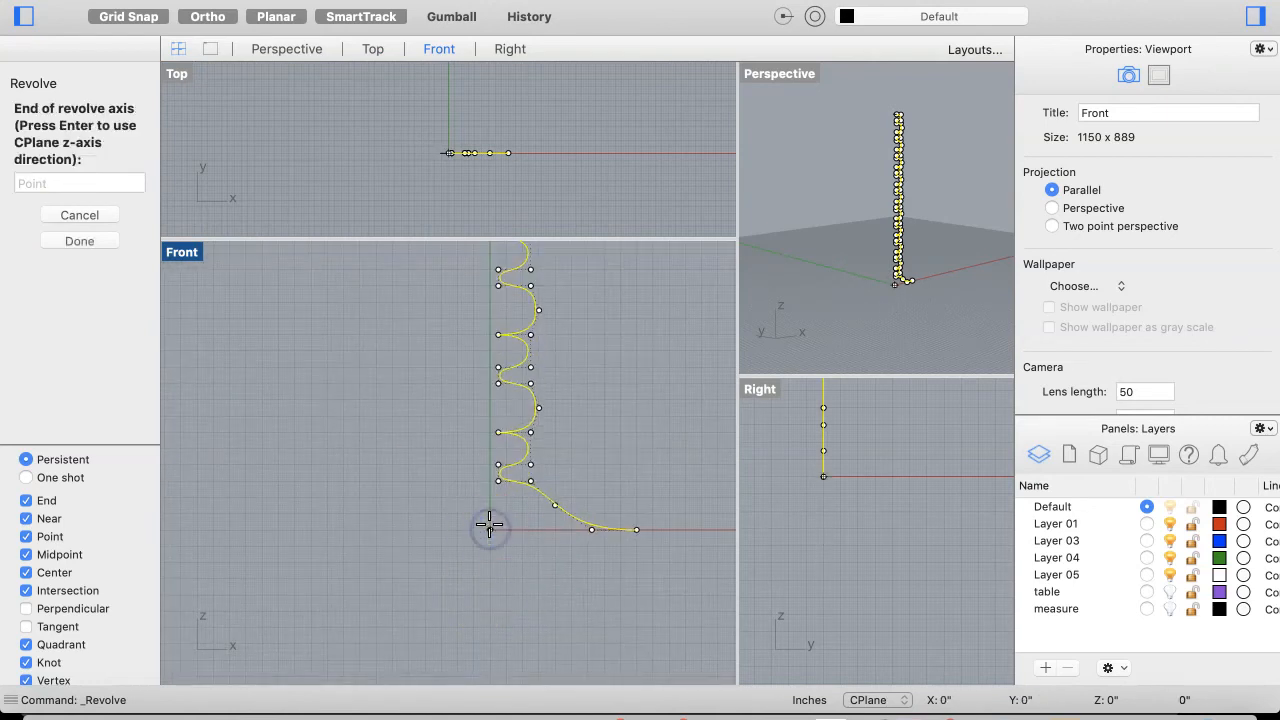
{"action": "left_click", "coordinate": [492, 407]}
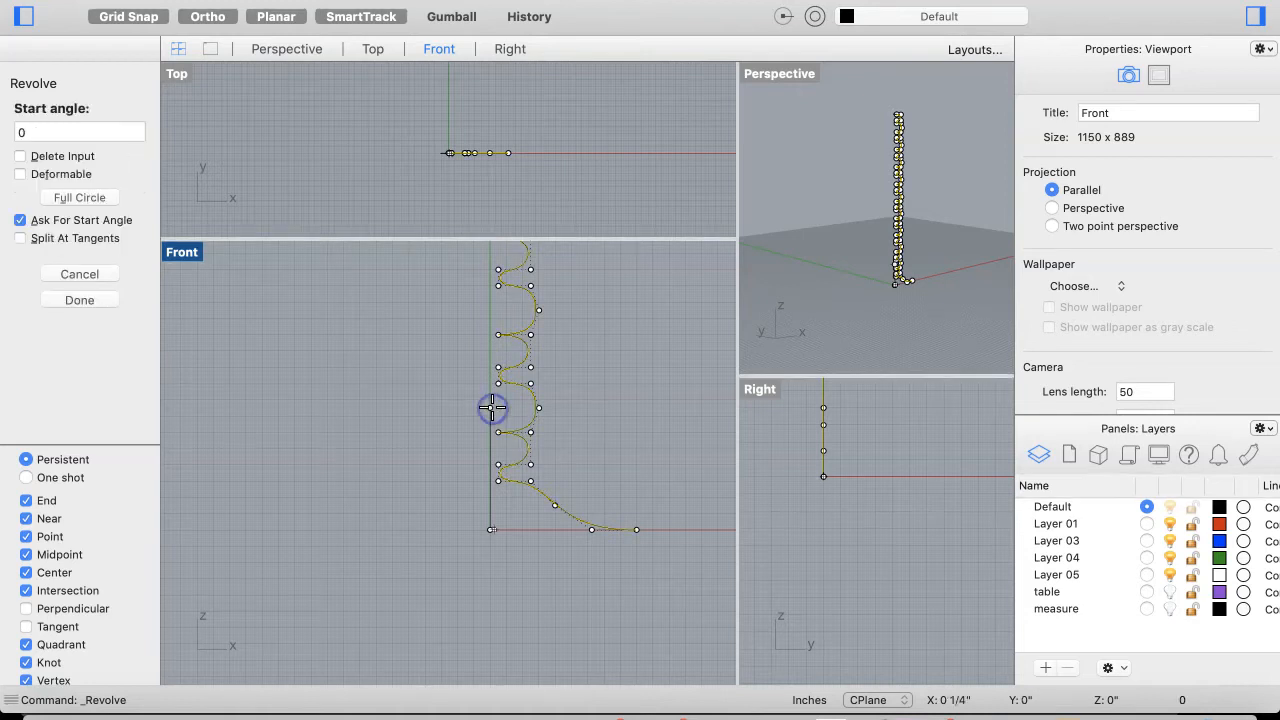
{"action": "left_click", "coordinate": [467, 445]}
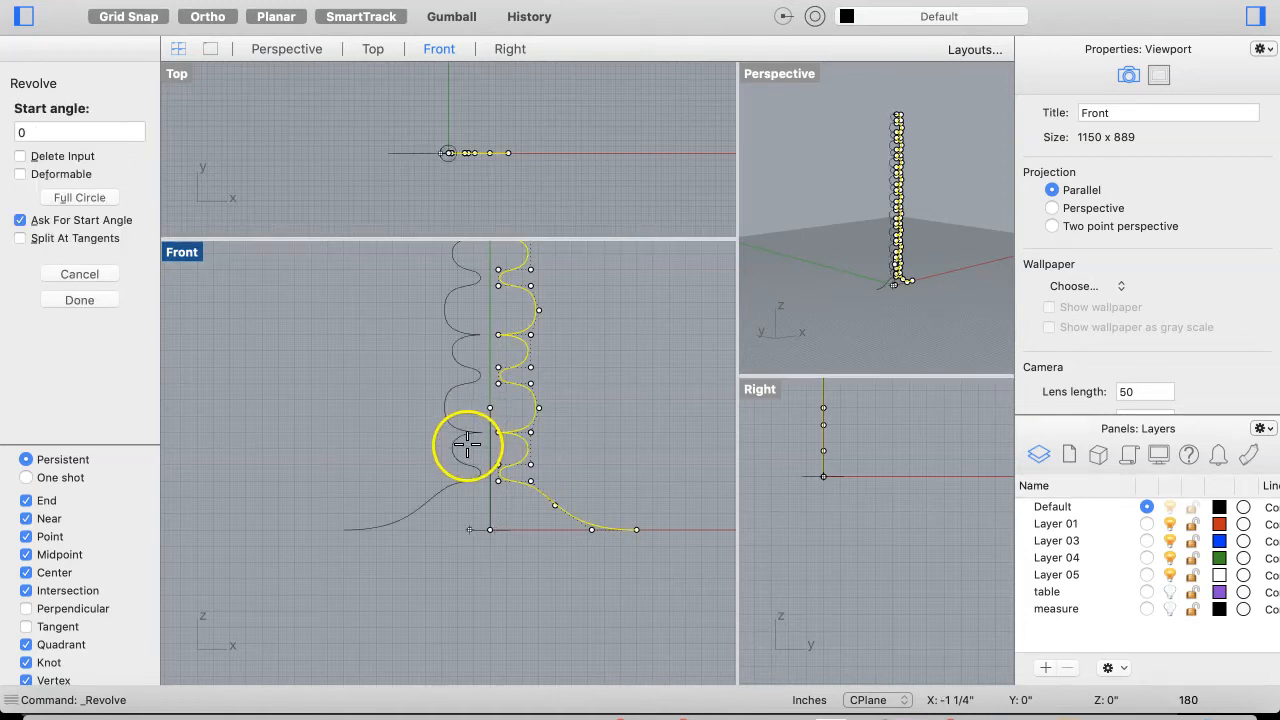
{"action": "left_click", "coordinate": [78, 198]}
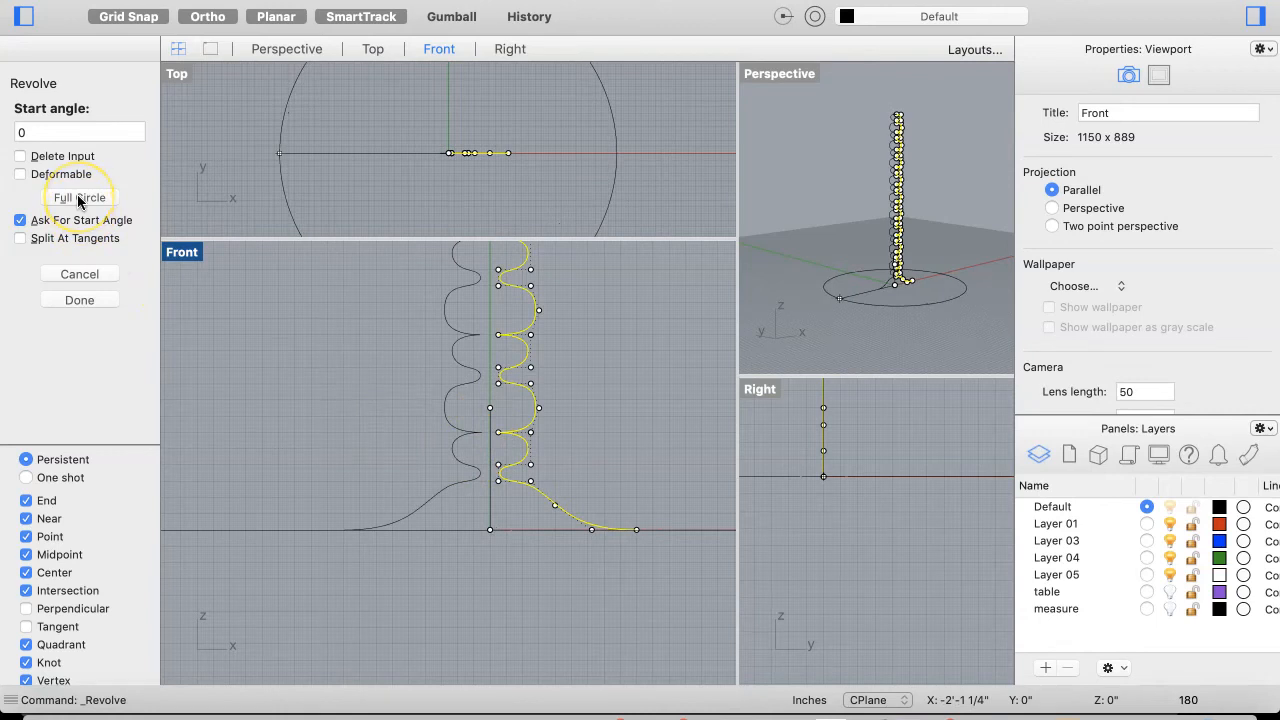
{"action": "left_click", "coordinate": [78, 198]}
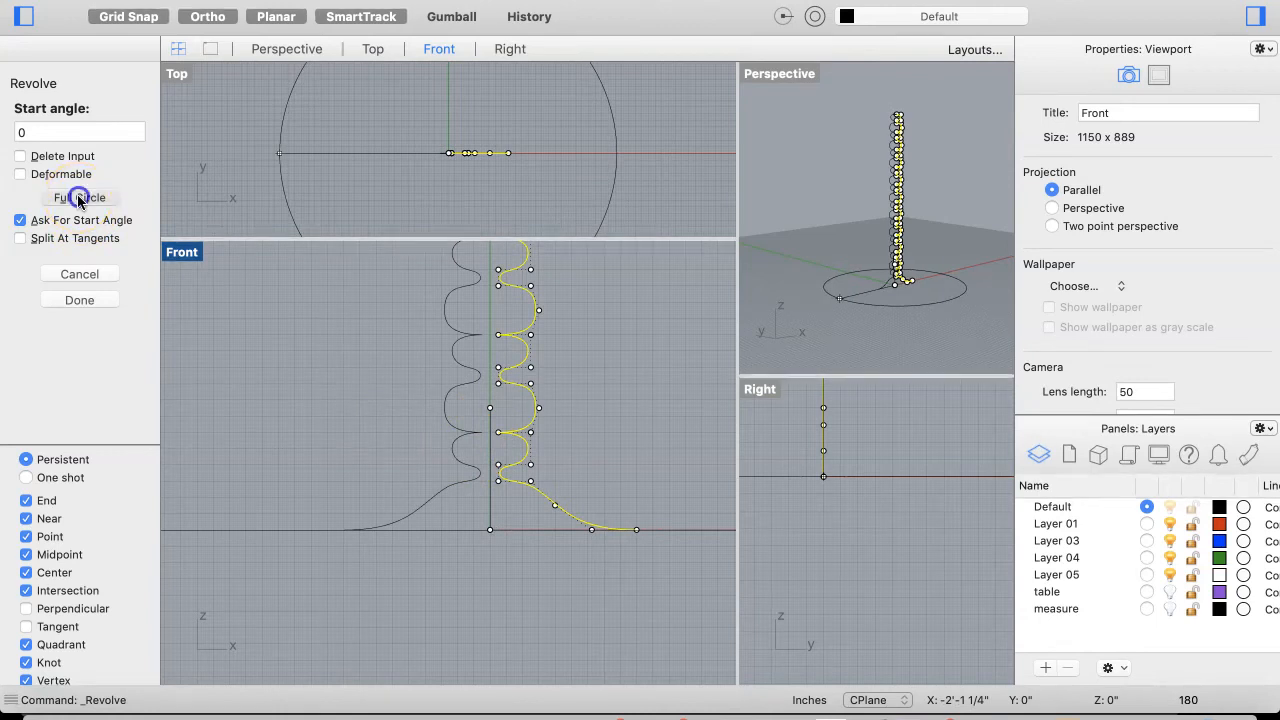
{"action": "left_click", "coordinate": [590, 277]}
Examine the revolved stand and its flared base in the perspective and front views
{"action": "right_click_drag", "start_coordinate": [912, 225], "coordinate": [887, 312]}
{"action": "left_click", "coordinate": [887, 312]}
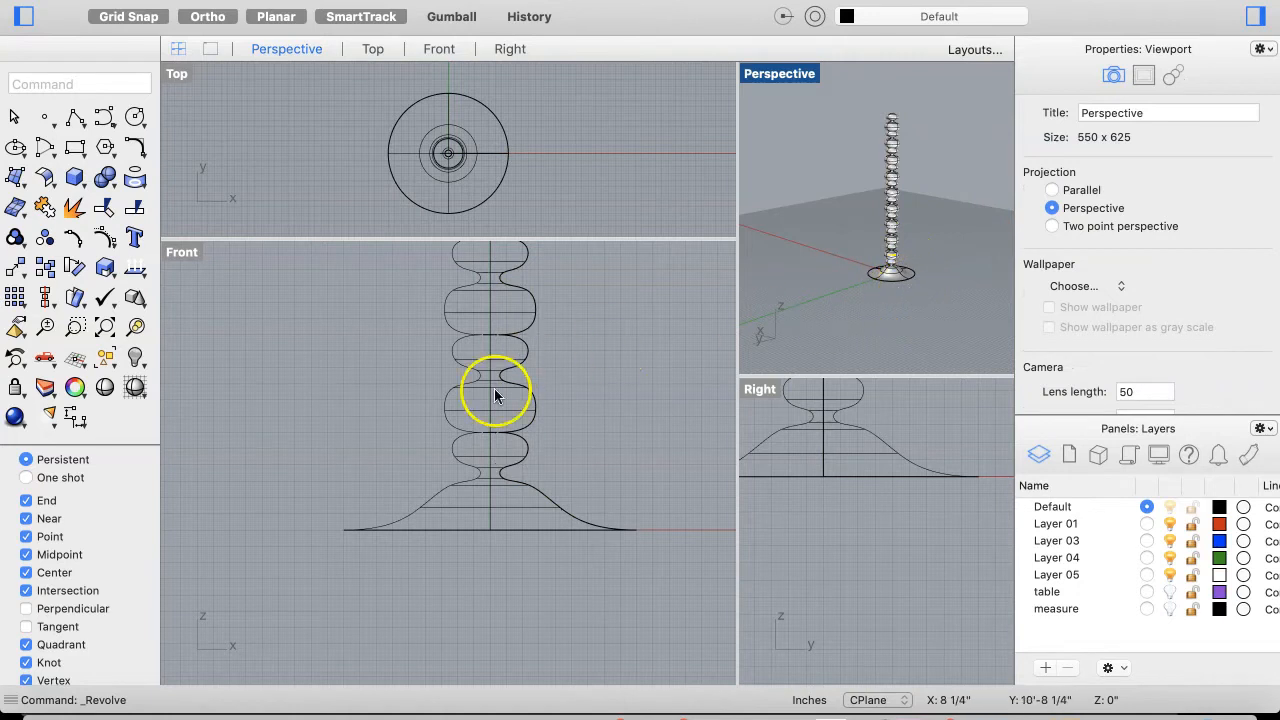
{"action": "scroll", "coordinate": [486, 417], "scroll_direction": "down", "scroll_amount": 10}
{"action": "right_click_drag", "start_coordinate": [486, 418], "coordinate": [481, 631]}
{"action": "scroll", "coordinate": [486, 422], "scroll_direction": "down", "scroll_amount": 1}
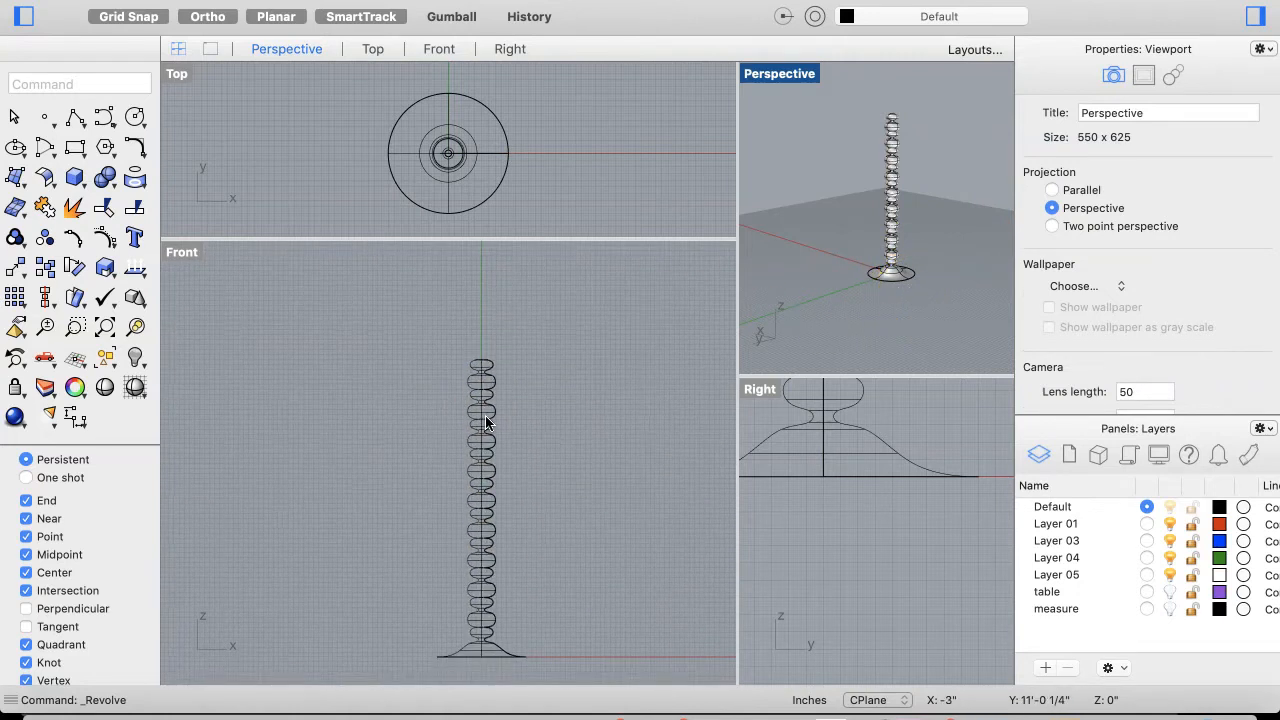
{"action": "scroll", "coordinate": [485, 422], "scroll_direction": "right", "scroll_amount": 3}
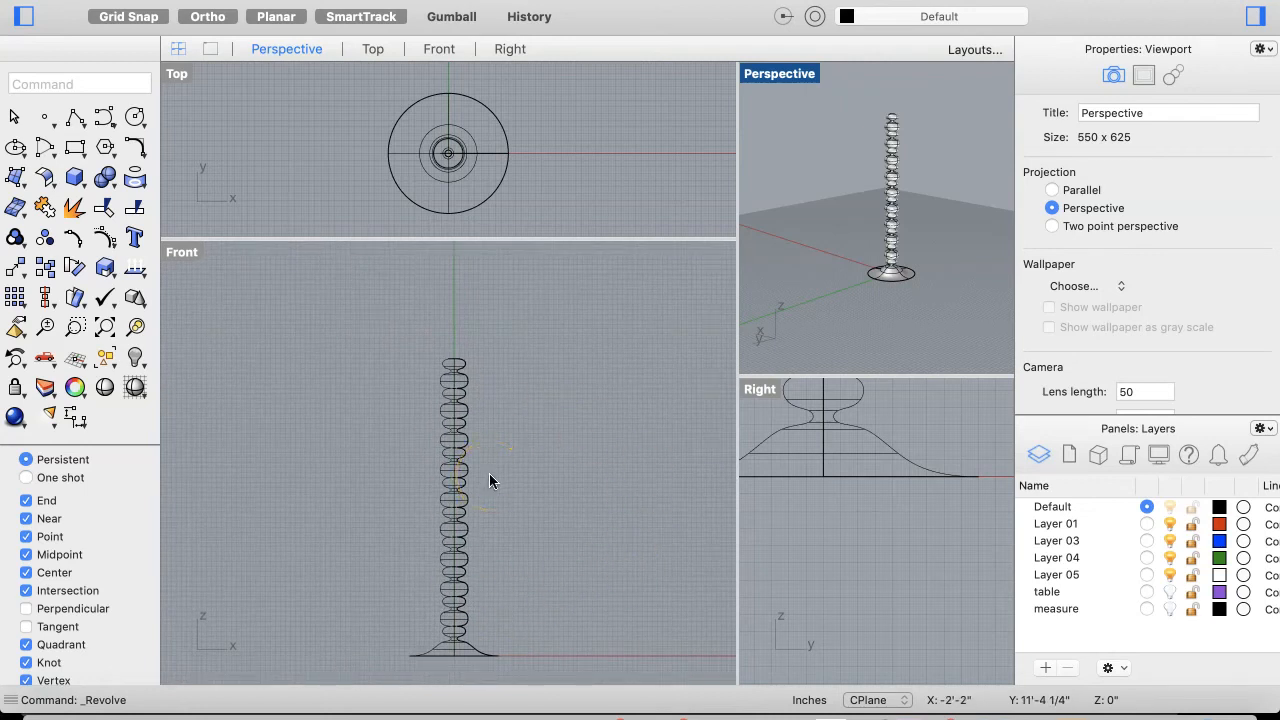
{"action": "scroll", "coordinate": [443, 514], "scroll_direction": "down", "scroll_amount": 5}
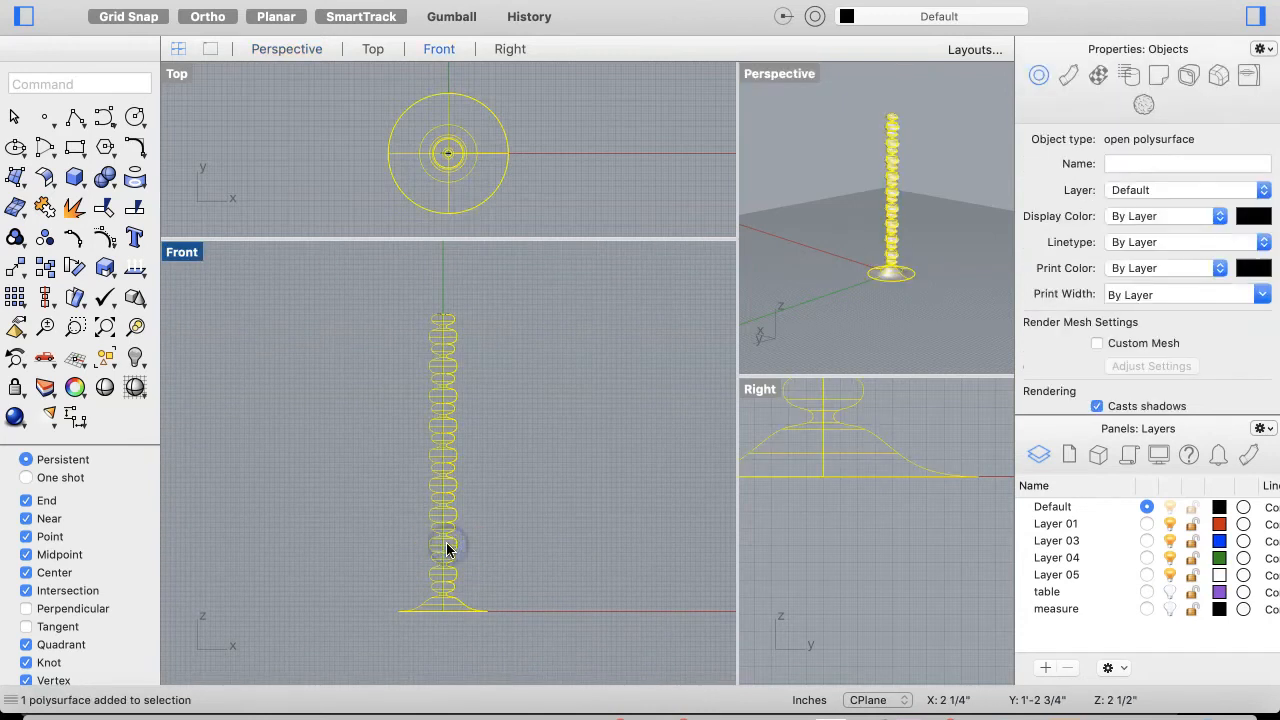
Rename Layer 05 as floor_lamp
{"action": "left_click", "coordinate": [1070, 577]}
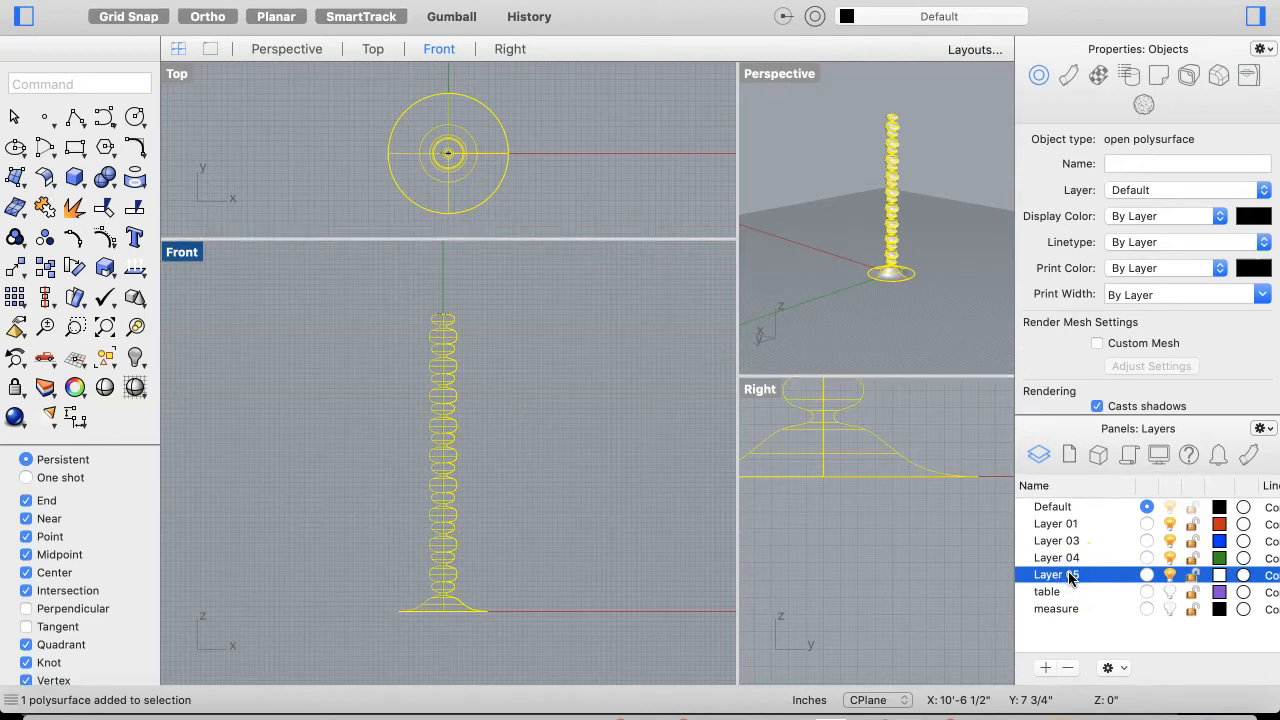
{"action": "type", "text": "Floo"}
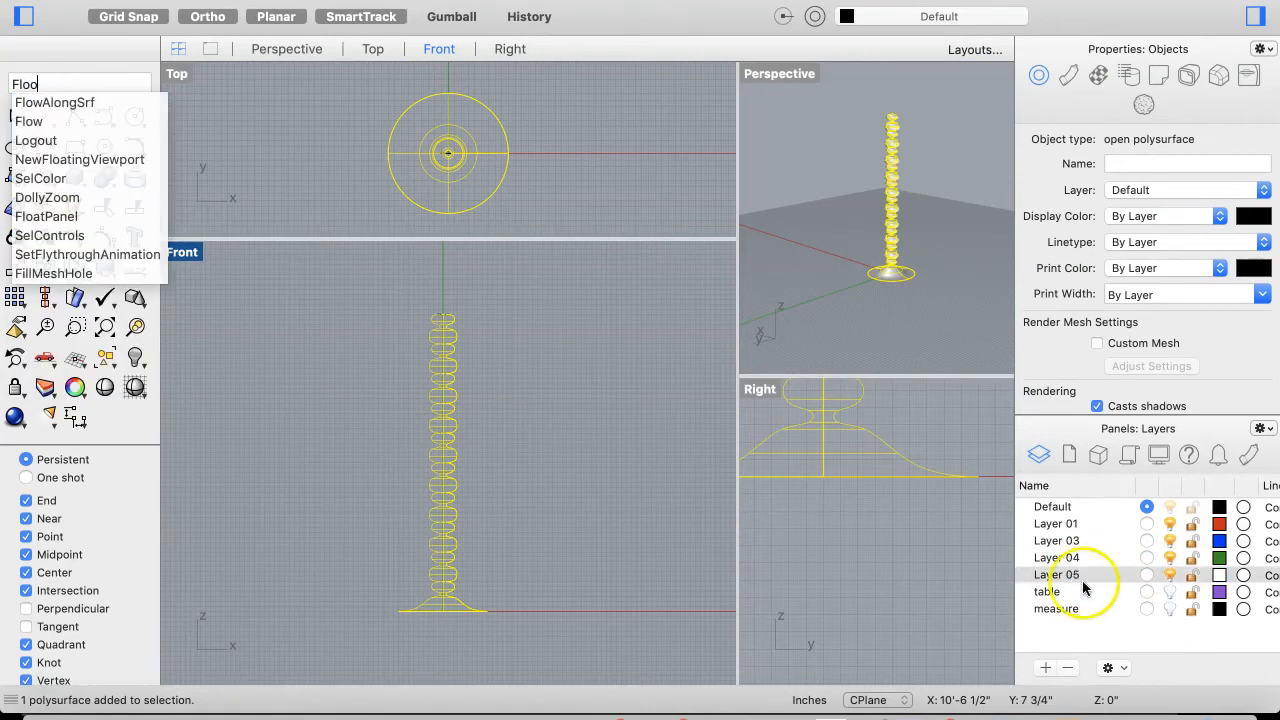
{"action": "left_click", "coordinate": [1104, 576]}
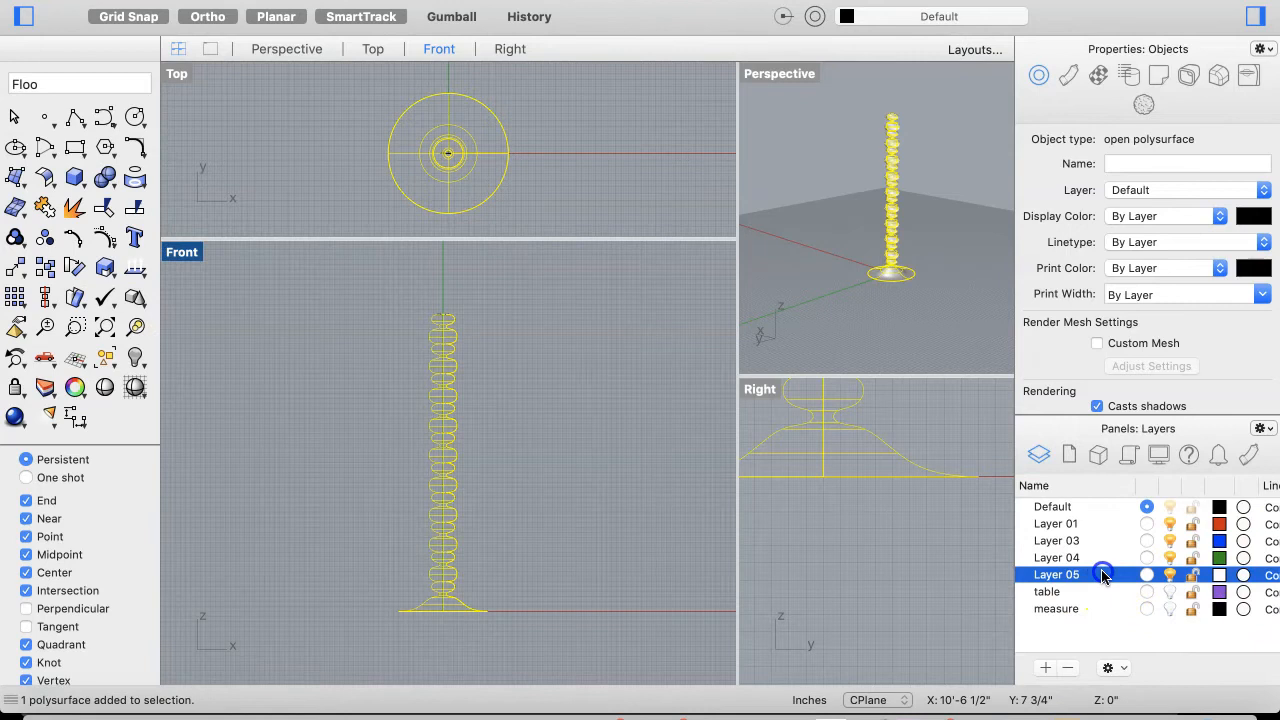
{"action": "left_click", "coordinate": [1068, 577]}
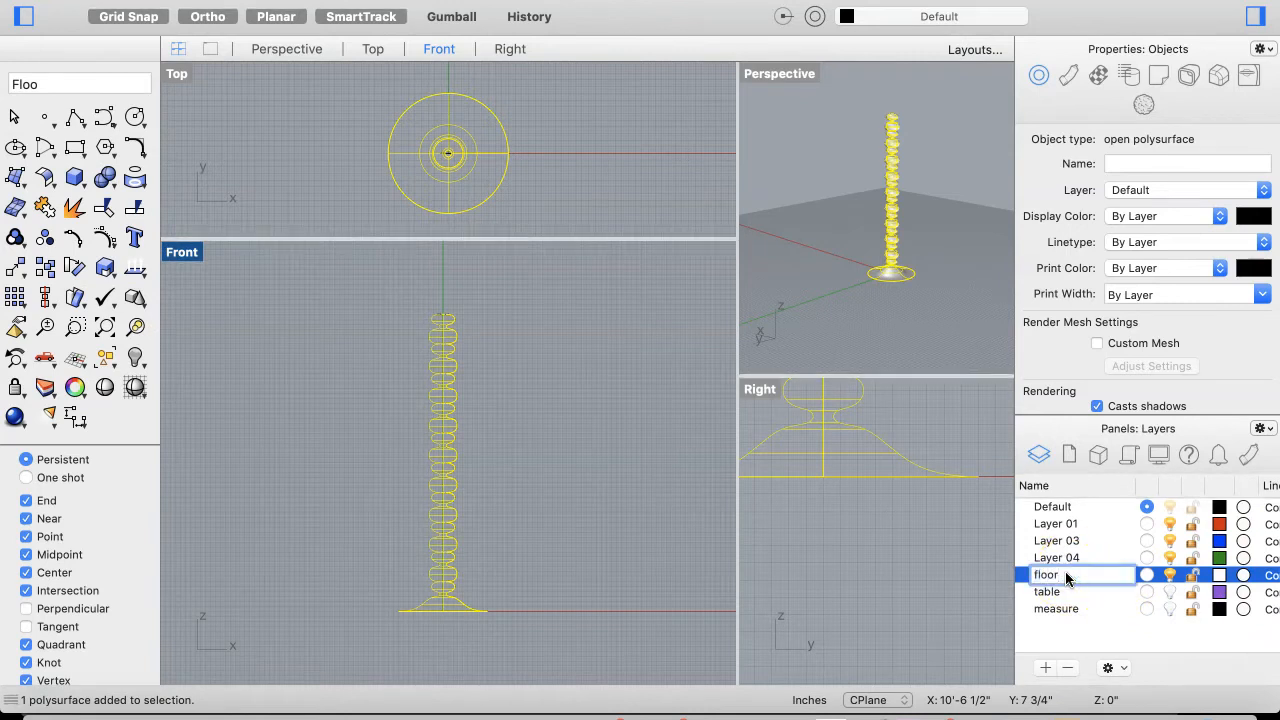
{"action": "left_click", "coordinate": [1093, 618]}
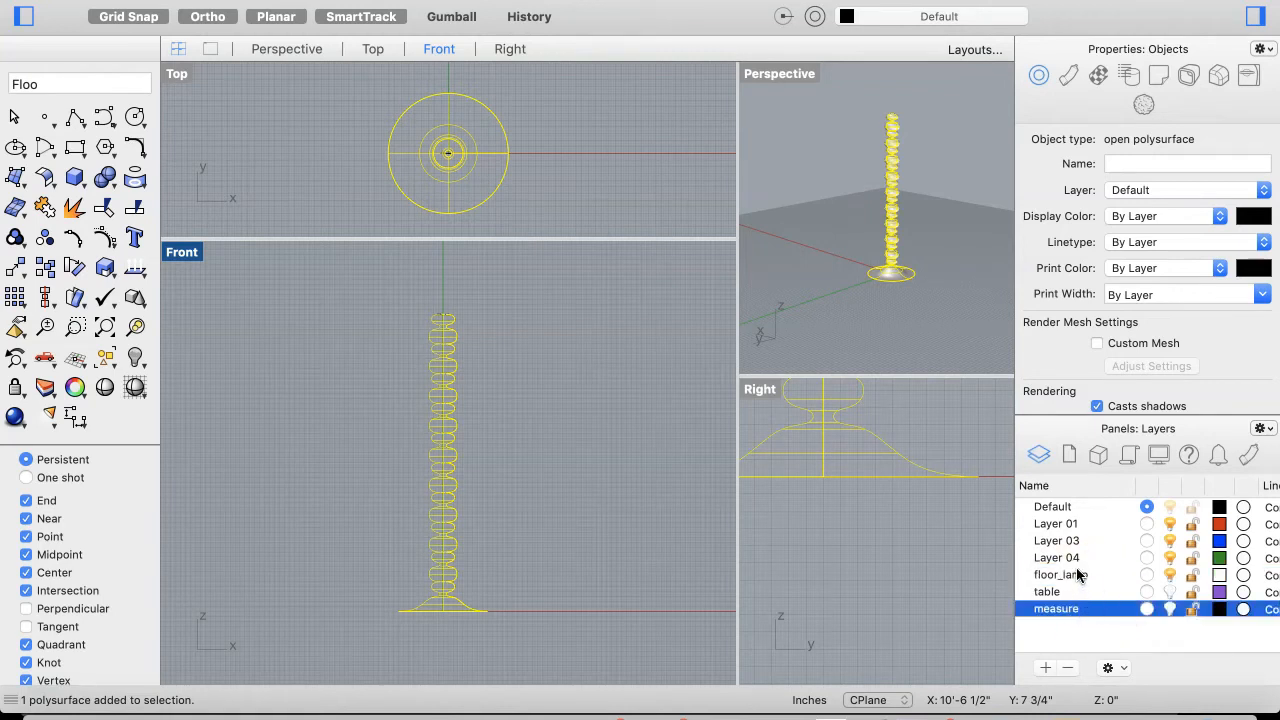
Move the revolved stand polysurface to the floor_lamp layer and check the assignment by hiding and reshowing that layer
{"action": "left_click", "coordinate": [893, 232]}
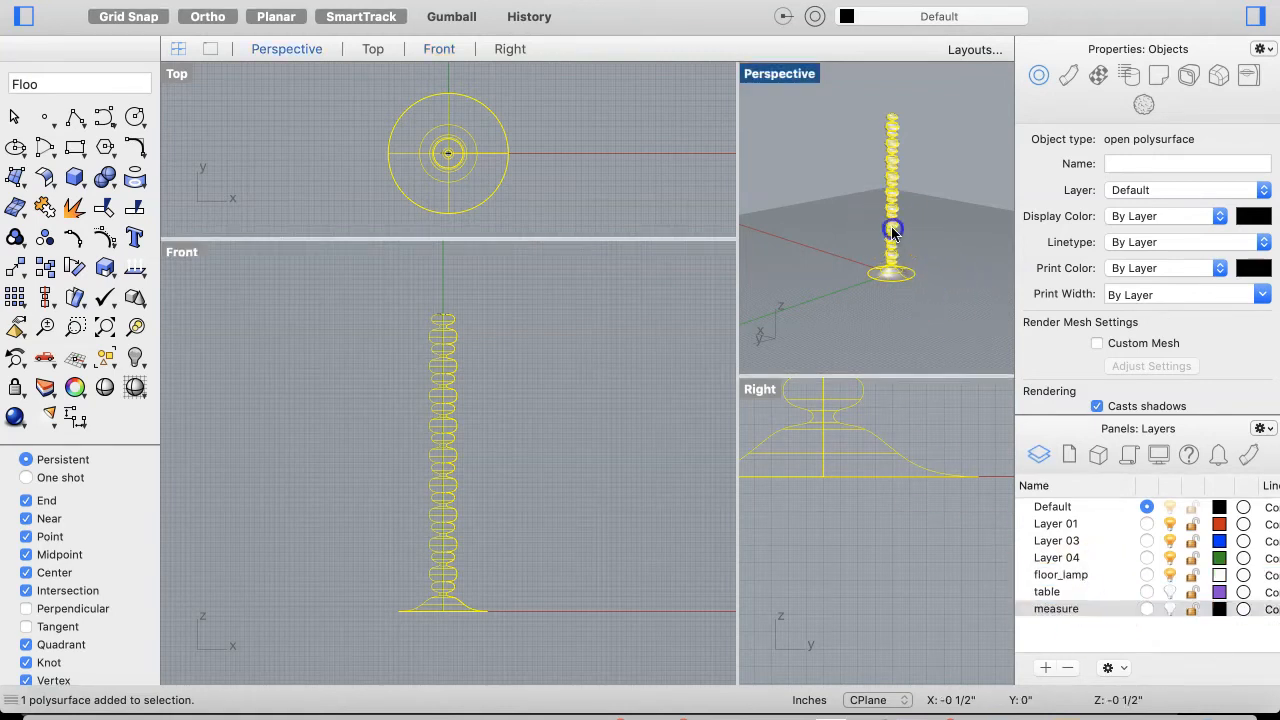
{"action": "left_click", "coordinate": [469, 503]}
{"action": "left_click", "coordinate": [451, 505]}
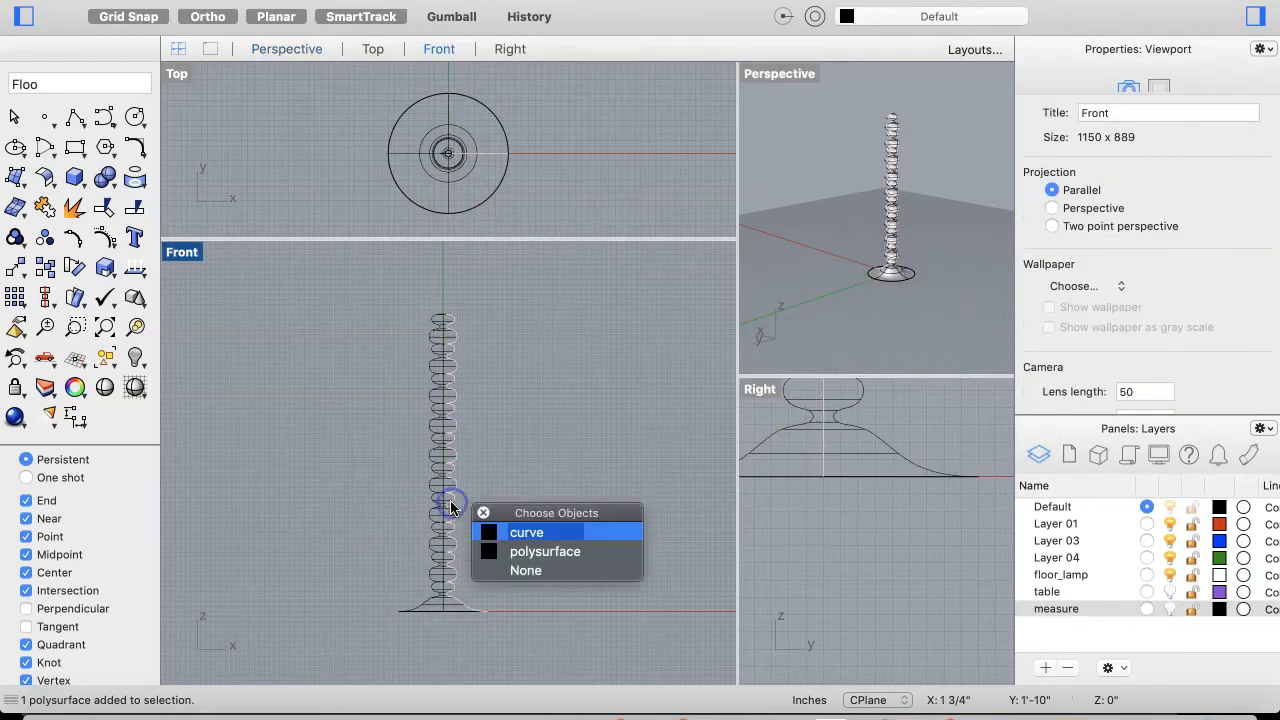
{"action": "left_click", "coordinate": [520, 552]}
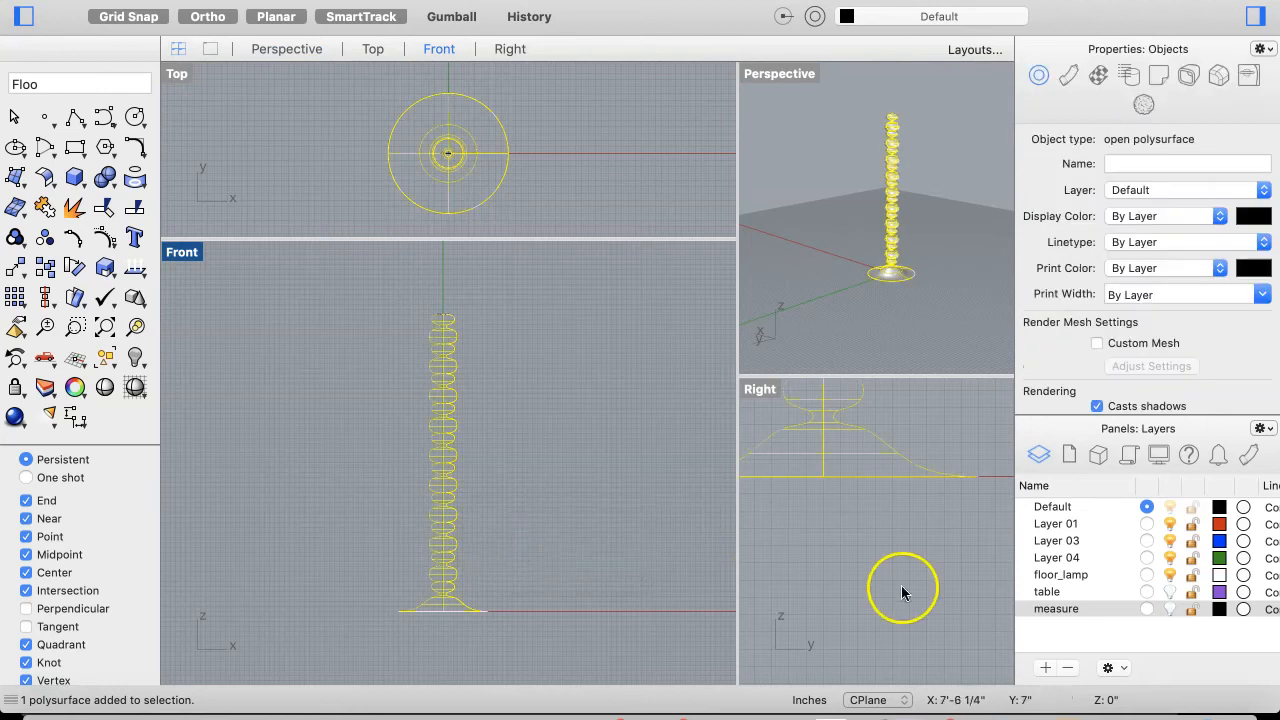
{"action": "right_click", "coordinate": [1050, 577]}
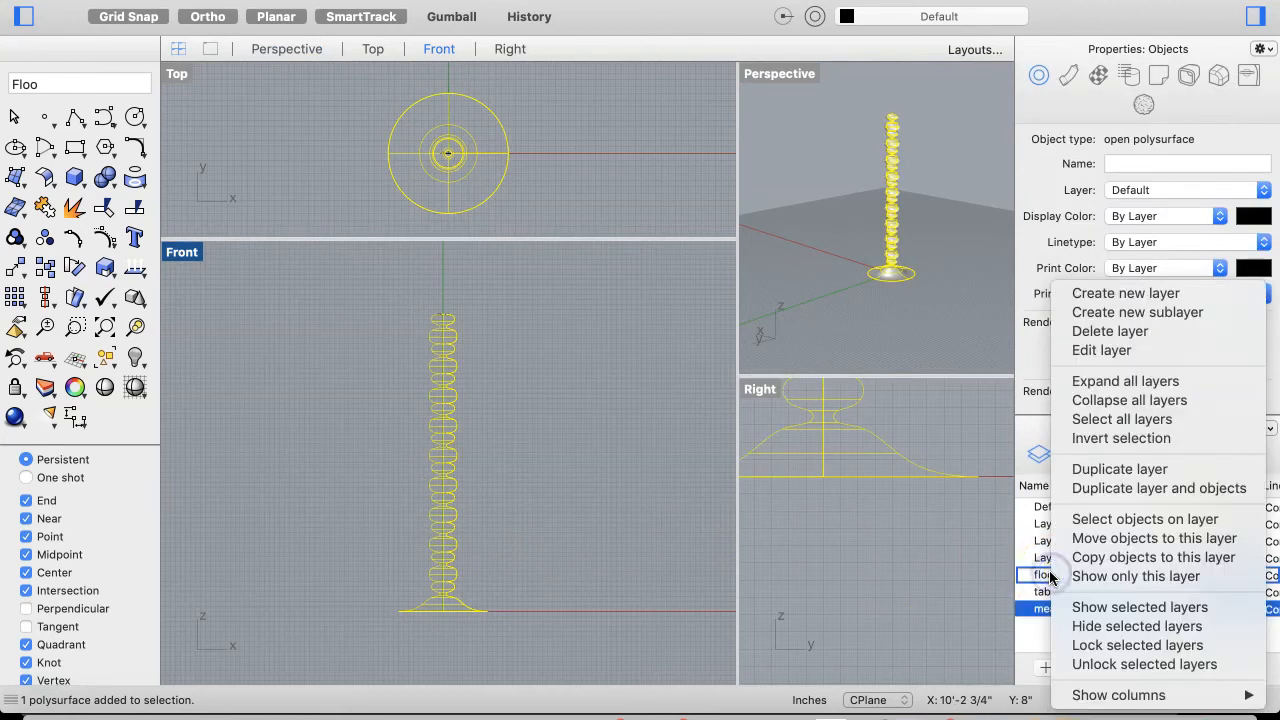
{"action": "left_click", "coordinate": [1113, 538]}
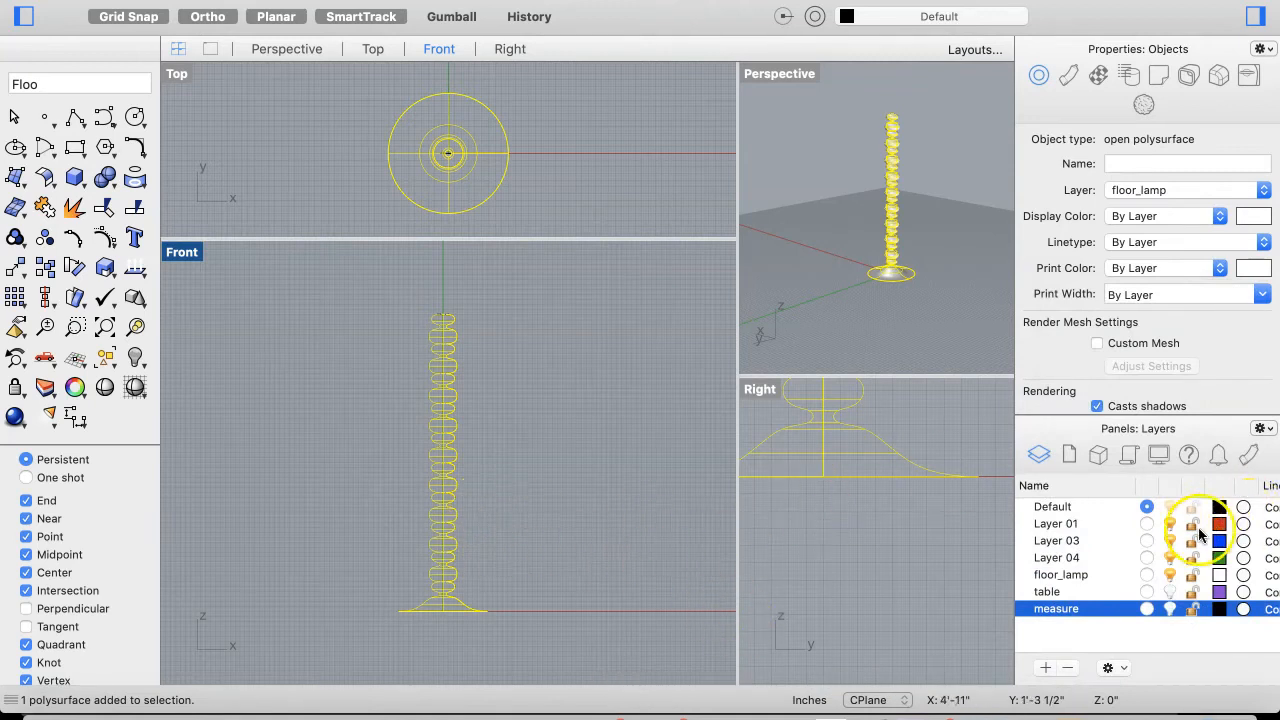
{"action": "left_click", "coordinate": [1170, 575]}
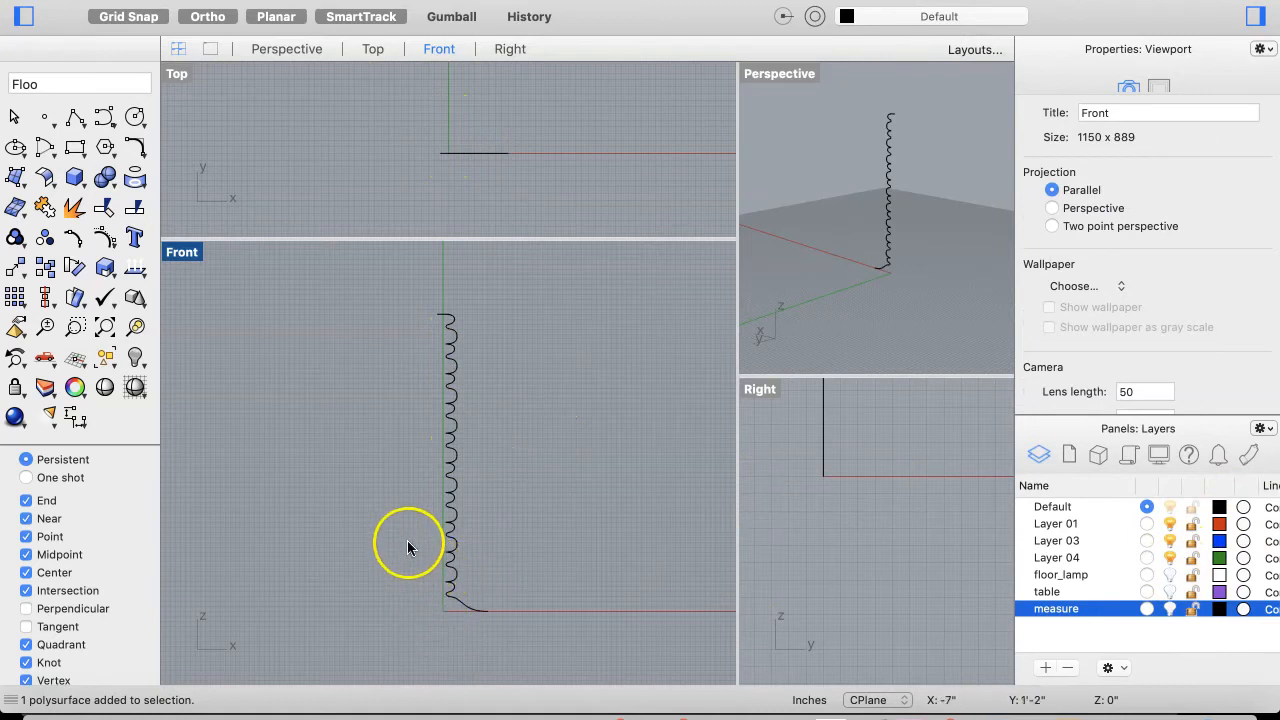
{"action": "left_click", "coordinate": [1170, 575]}
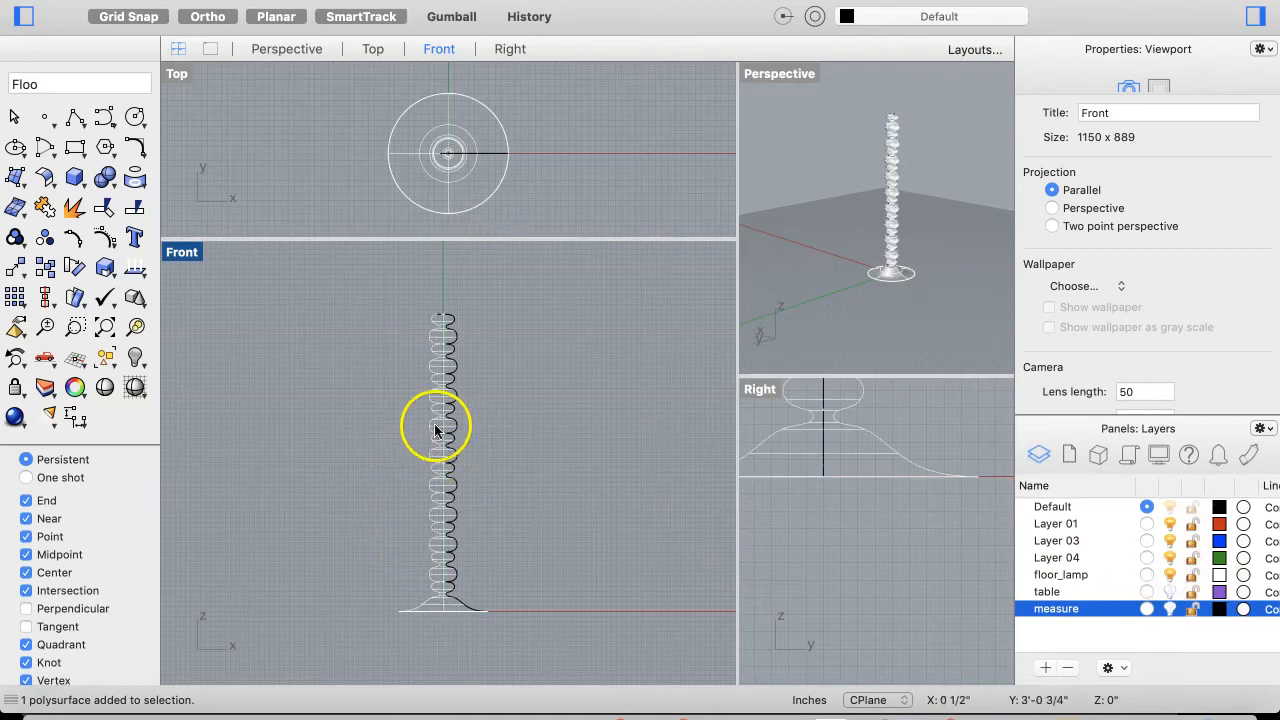
{"action": "left_click", "coordinate": [70, 126]}
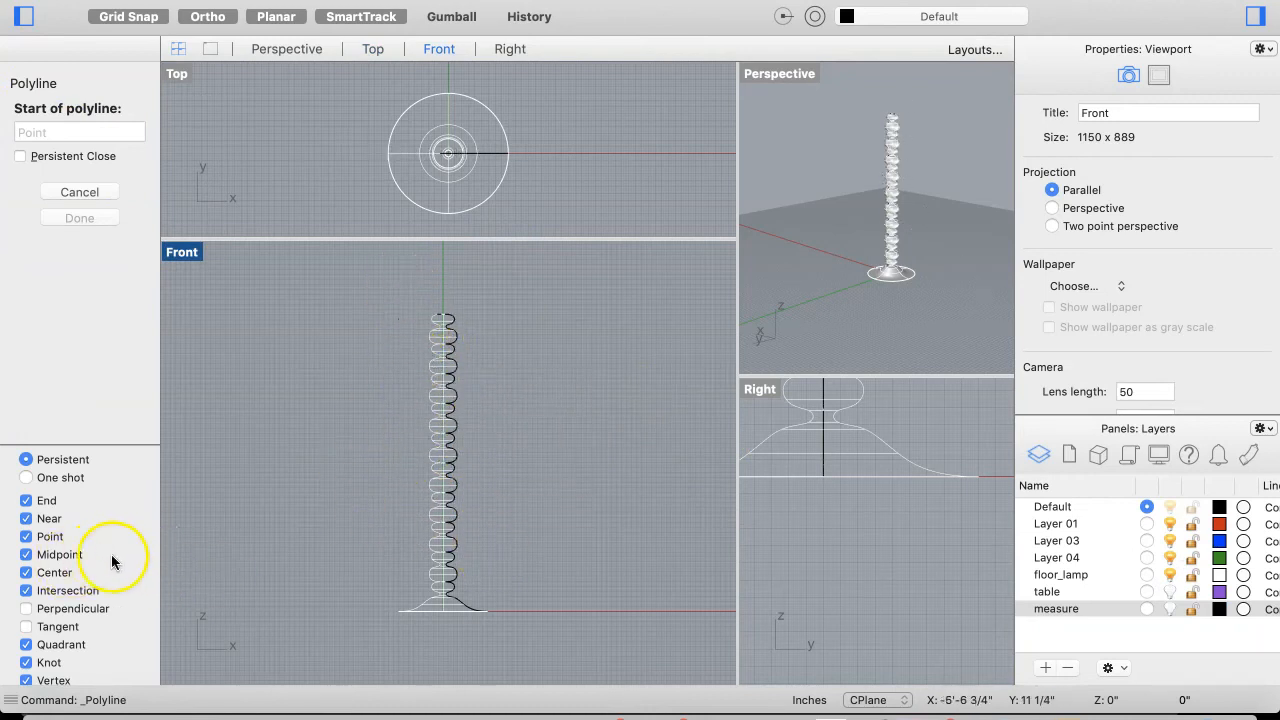
{"action": "scroll", "coordinate": [57, 558], "scroll_direction": "down", "scroll_amount": 4}
{"action": "left_click", "coordinate": [19, 676]}
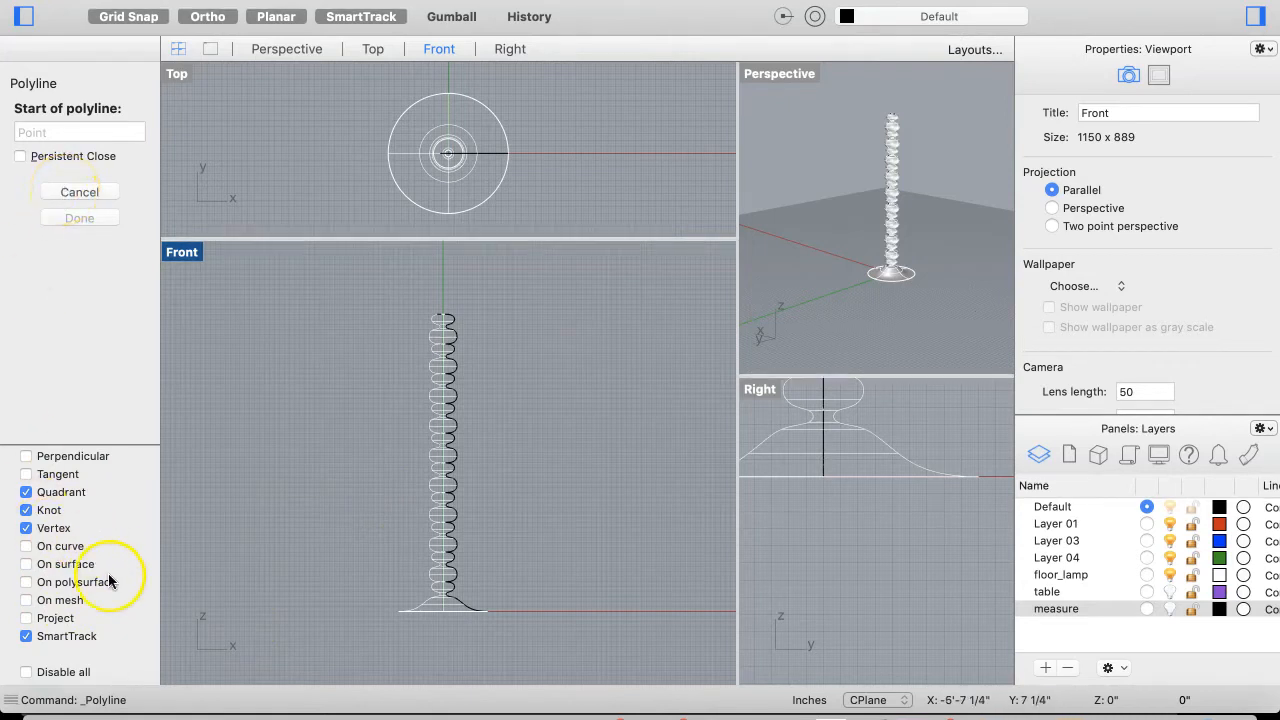
{"action": "scroll", "coordinate": [110, 580], "scroll_direction": "up", "scroll_amount": 5}
{"action": "scroll", "coordinate": [110, 580], "scroll_direction": "down", "scroll_amount": 2}
{"action": "scroll", "coordinate": [109, 581], "scroll_direction": "up", "scroll_amount": 3}
{"action": "scroll", "coordinate": [109, 581], "scroll_direction": "down", "scroll_amount": 2}
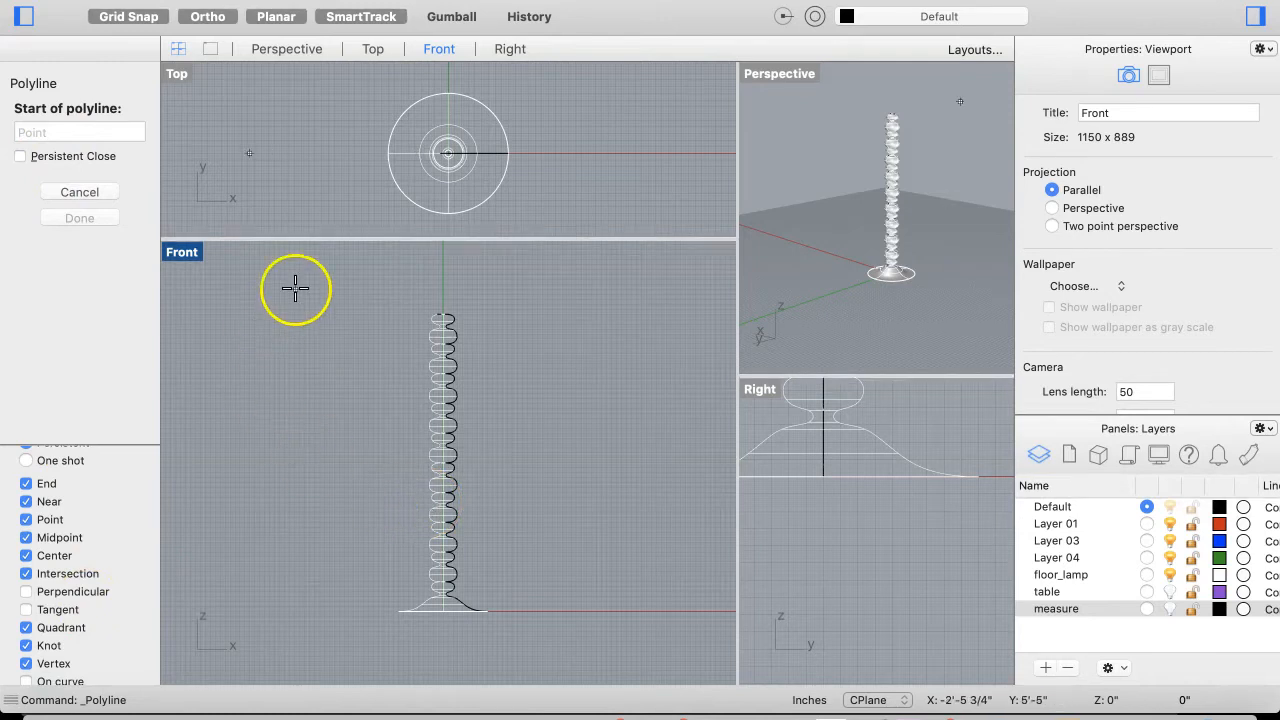
{"action": "left_click", "coordinate": [82, 193]}
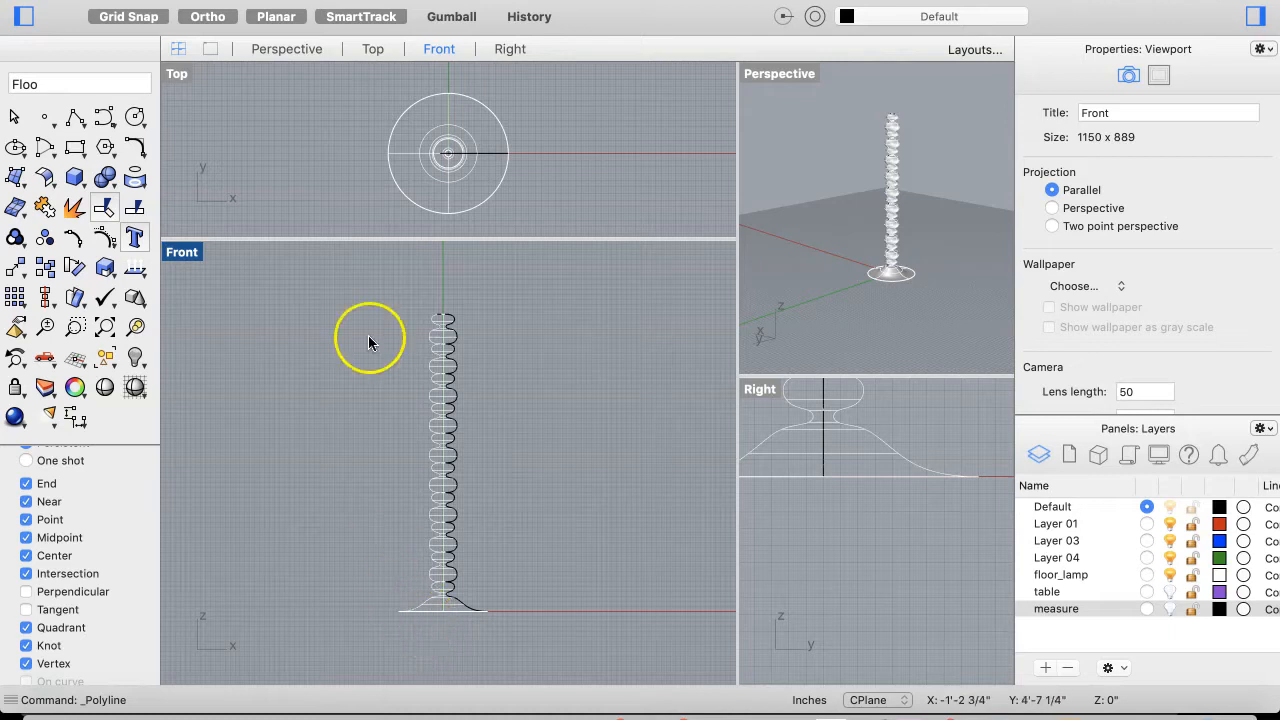
Enlarge the Top viewport and start a circle defined by its center and radius
{"action": "left_click", "coordinate": [447, 239]}
{"action": "left_click_drag", "start_coordinate": [447, 239], "coordinate": [422, 400]}
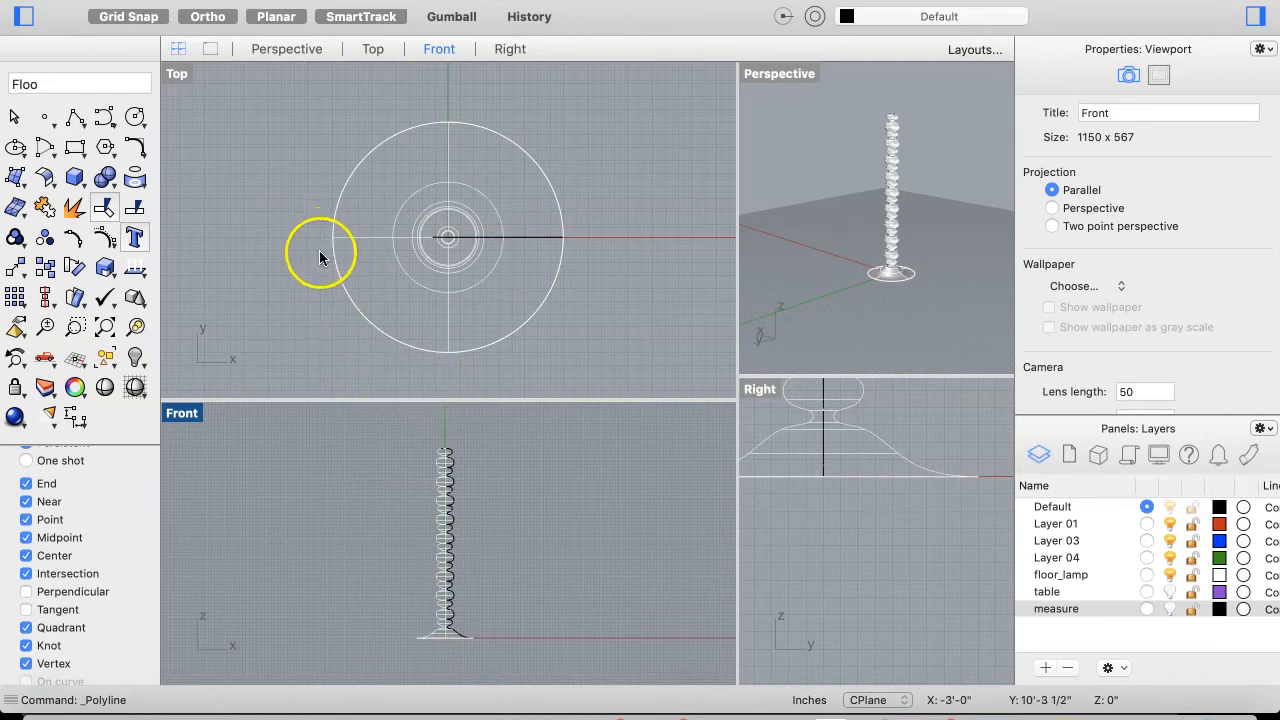
{"action": "left_click", "coordinate": [133, 118]}
{"action": "left_click", "coordinate": [163, 125]}
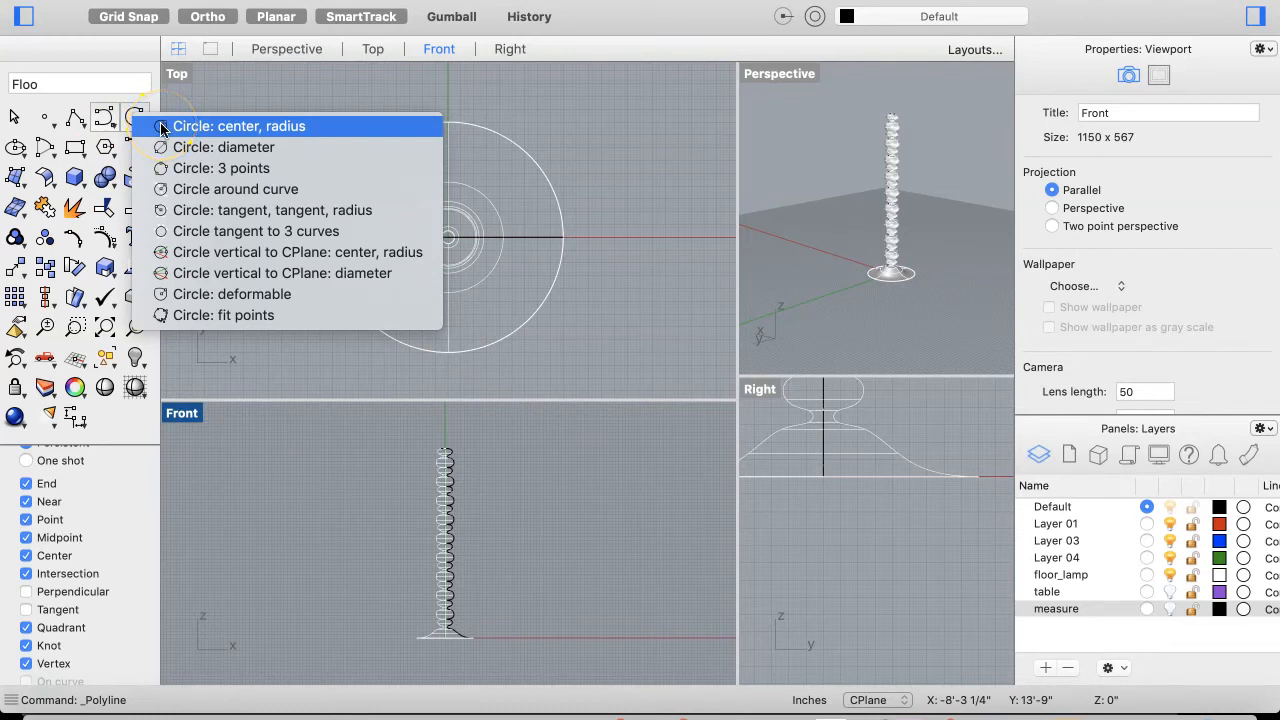
{"action": "left_click", "coordinate": [257, 258]}
{"action": "left_click", "coordinate": [203, 131]}
{"action": "left_click", "coordinate": [203, 127]}
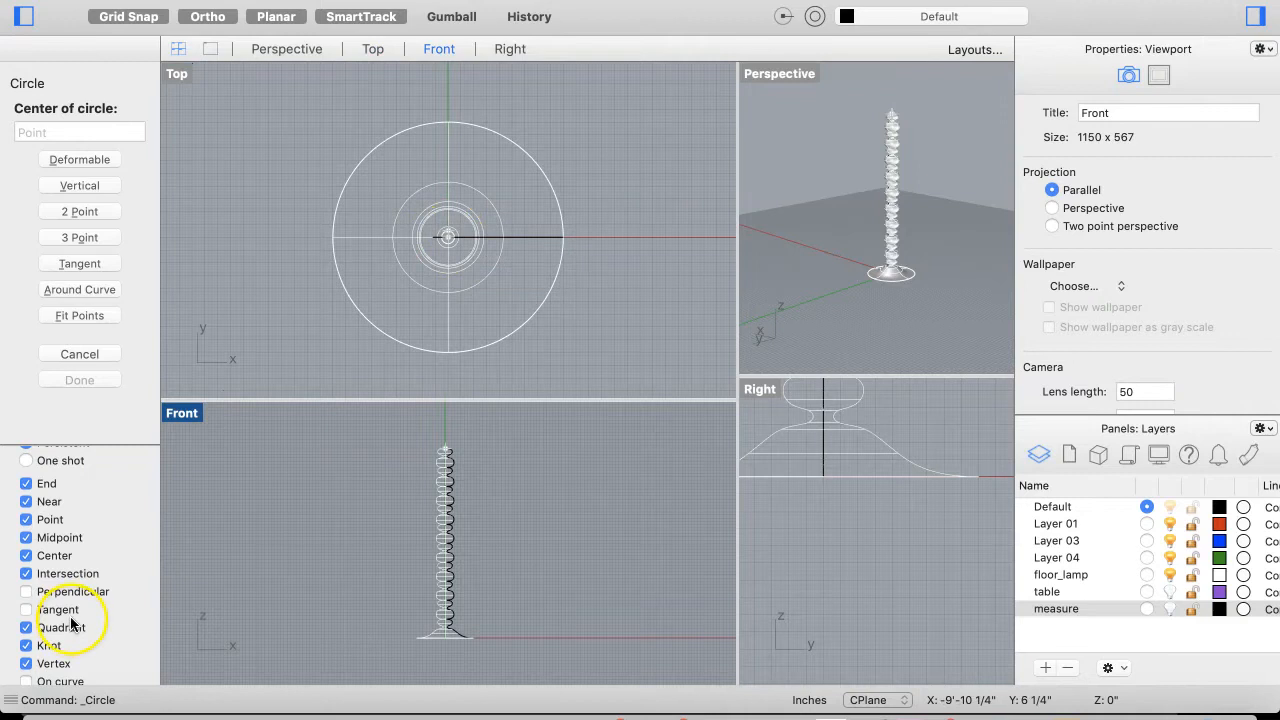
{"action": "scroll", "coordinate": [70, 600], "scroll_direction": "down", "scroll_amount": 5}
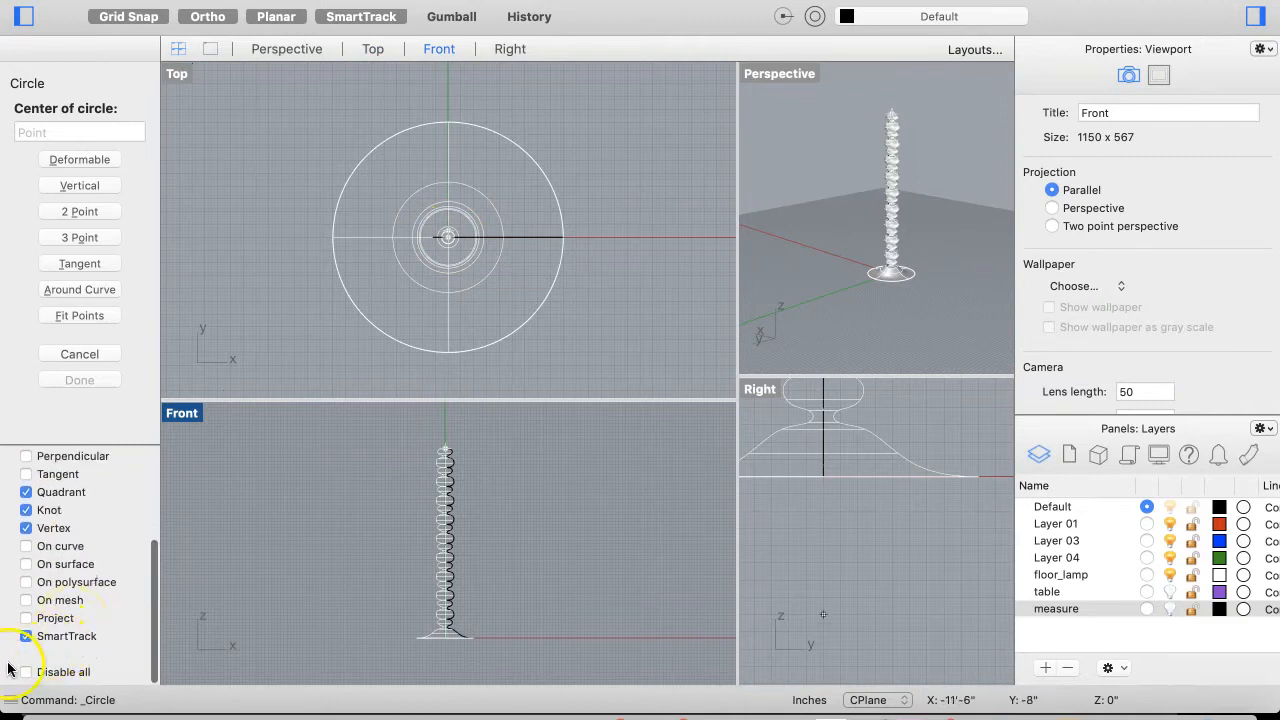
{"action": "left_click", "coordinate": [22, 673]}
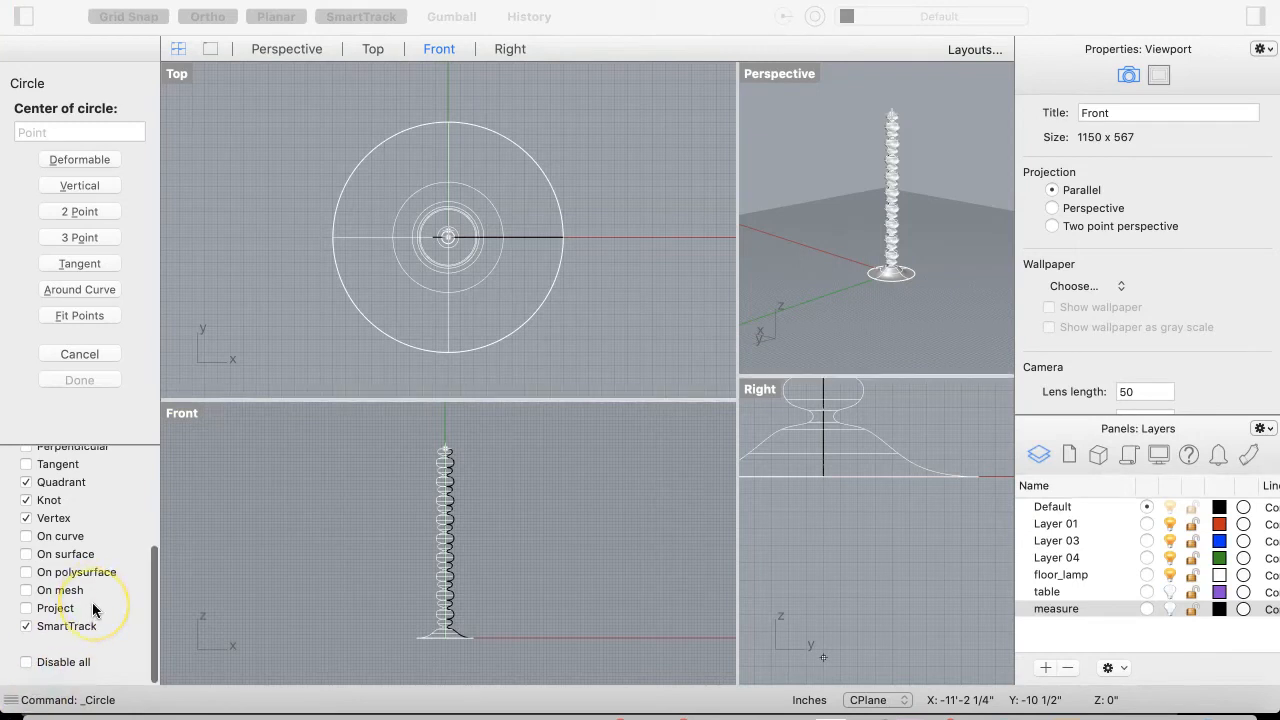
{"action": "scroll", "coordinate": [93, 608], "scroll_direction": "up", "scroll_amount": 2}
{"action": "scroll", "coordinate": [93, 608], "scroll_direction": "down", "scroll_amount": 2}
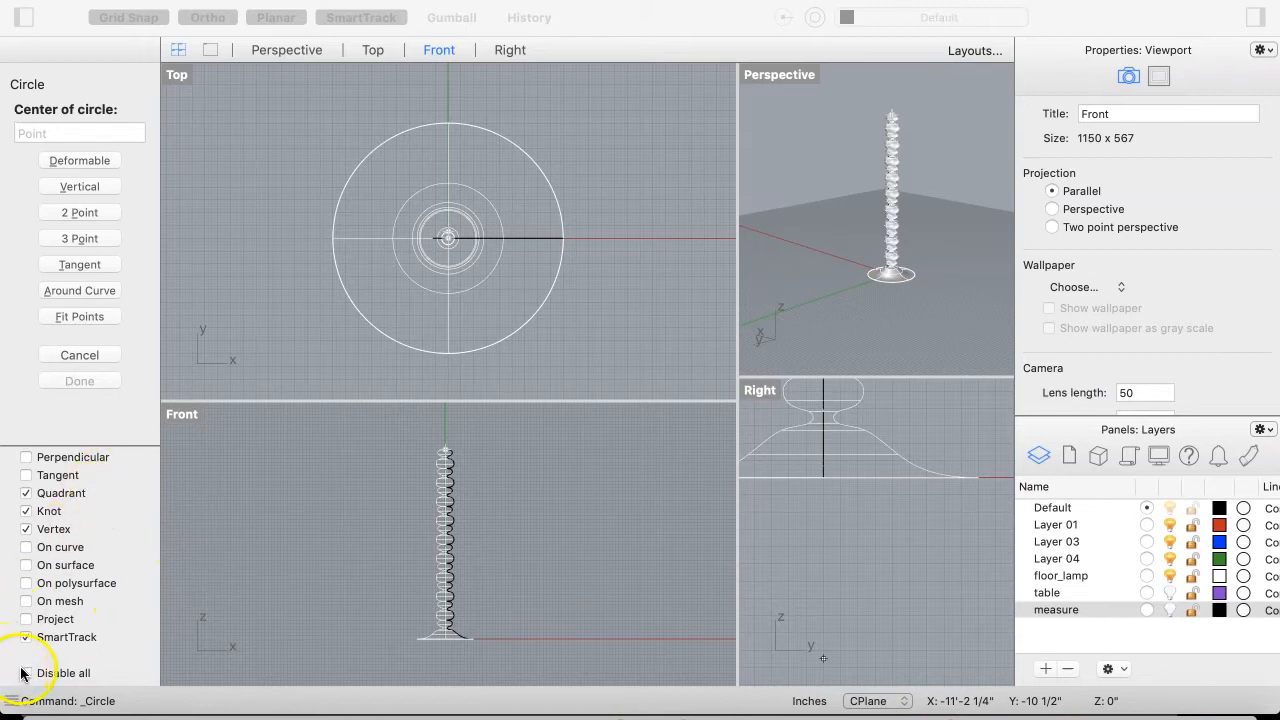
{"action": "left_click", "coordinate": [26, 636]}
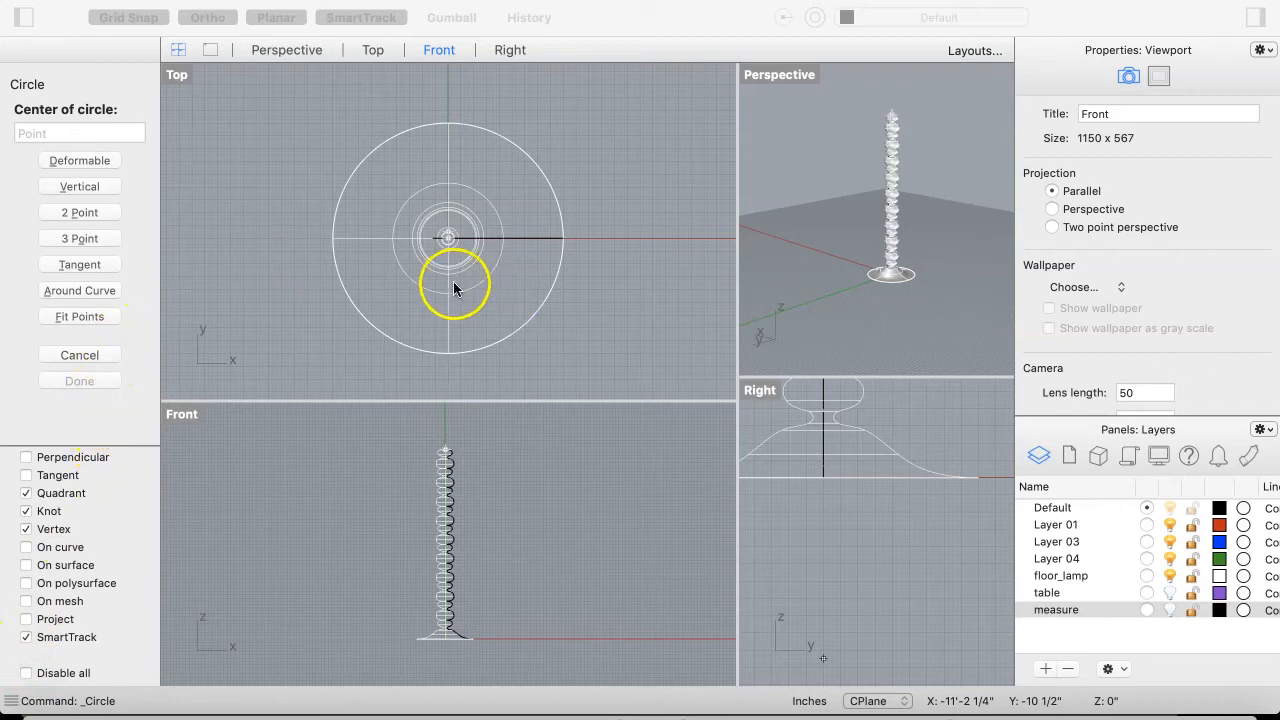
Hide the floor_lamp layer and cancel the running Circle command
{"action": "left_click", "coordinate": [1171, 574]}
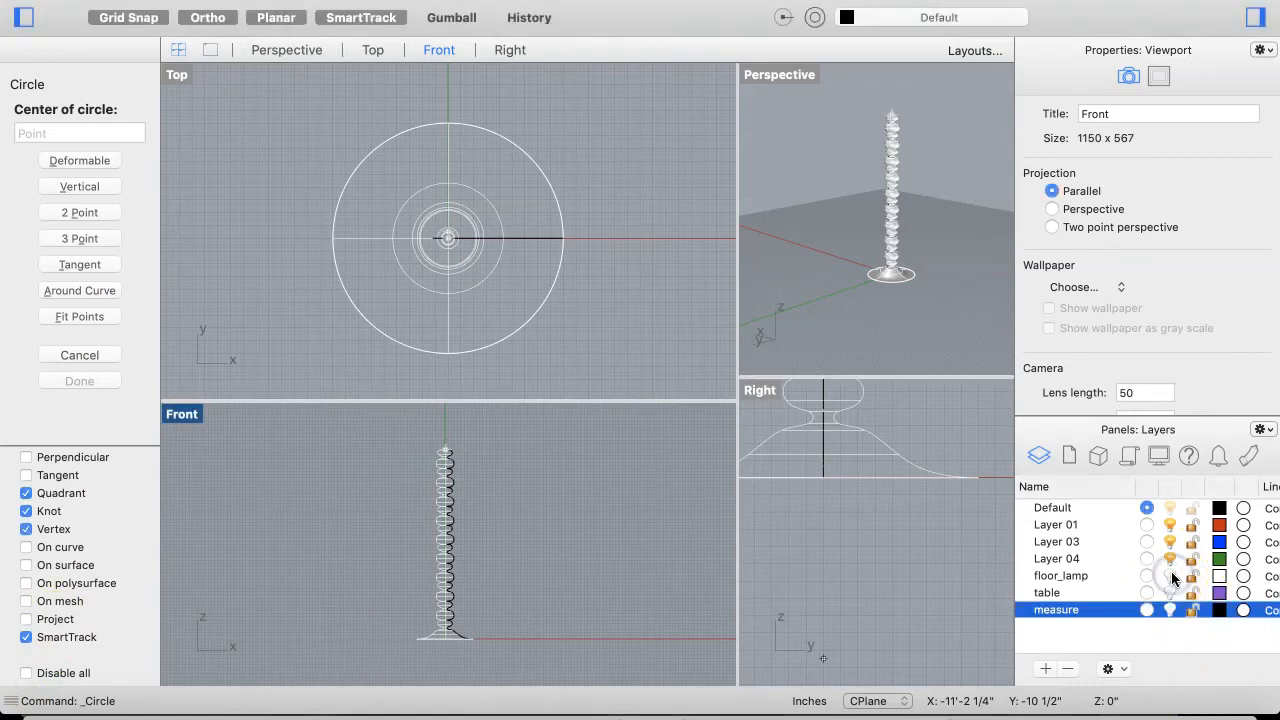
{"action": "left_click", "coordinate": [1064, 580]}
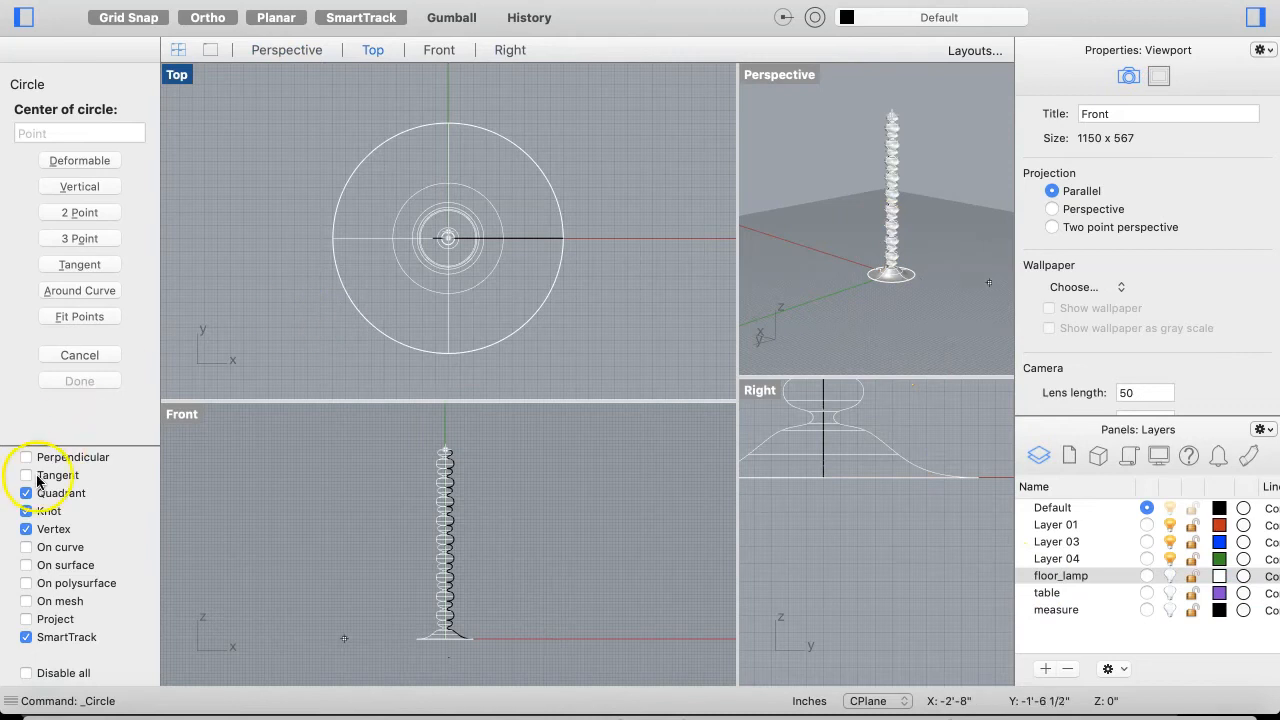
{"action": "left_click", "coordinate": [80, 355]}
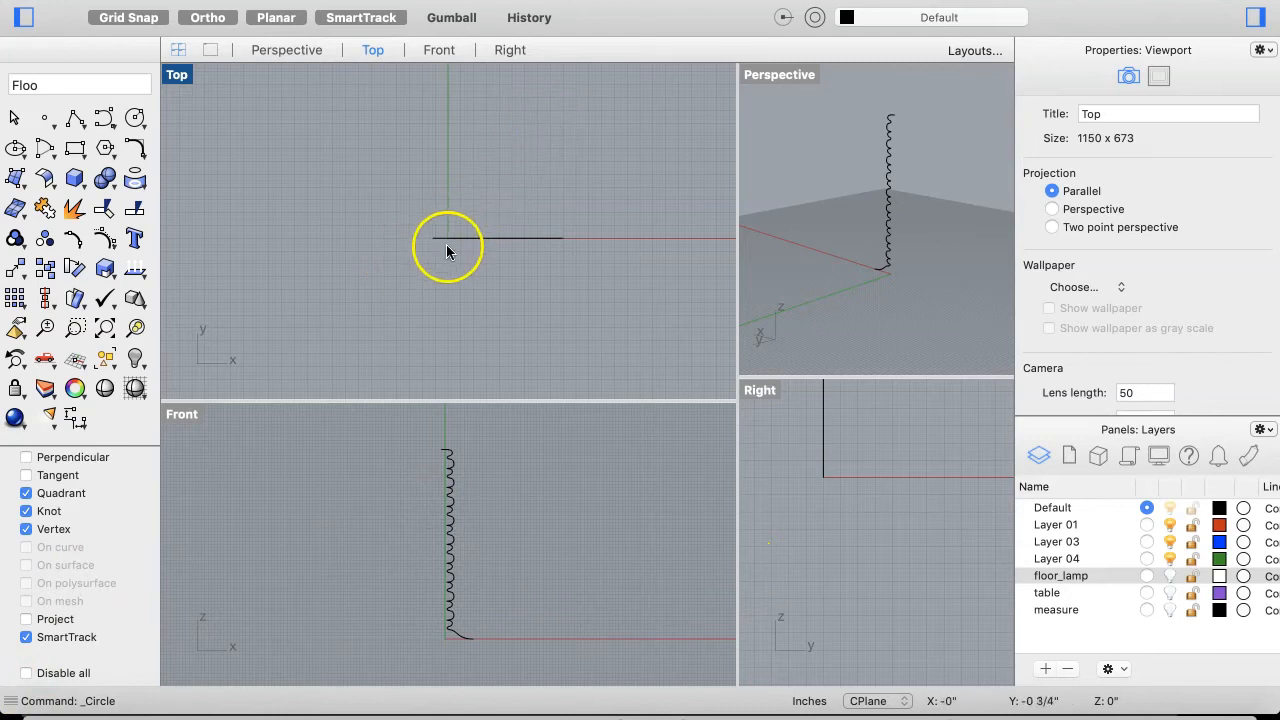
Draw a circle with a radius of about 9 3/4" in the Top view, centred on the upper end of the lamp profile
{"action": "left_click", "coordinate": [134, 117]}
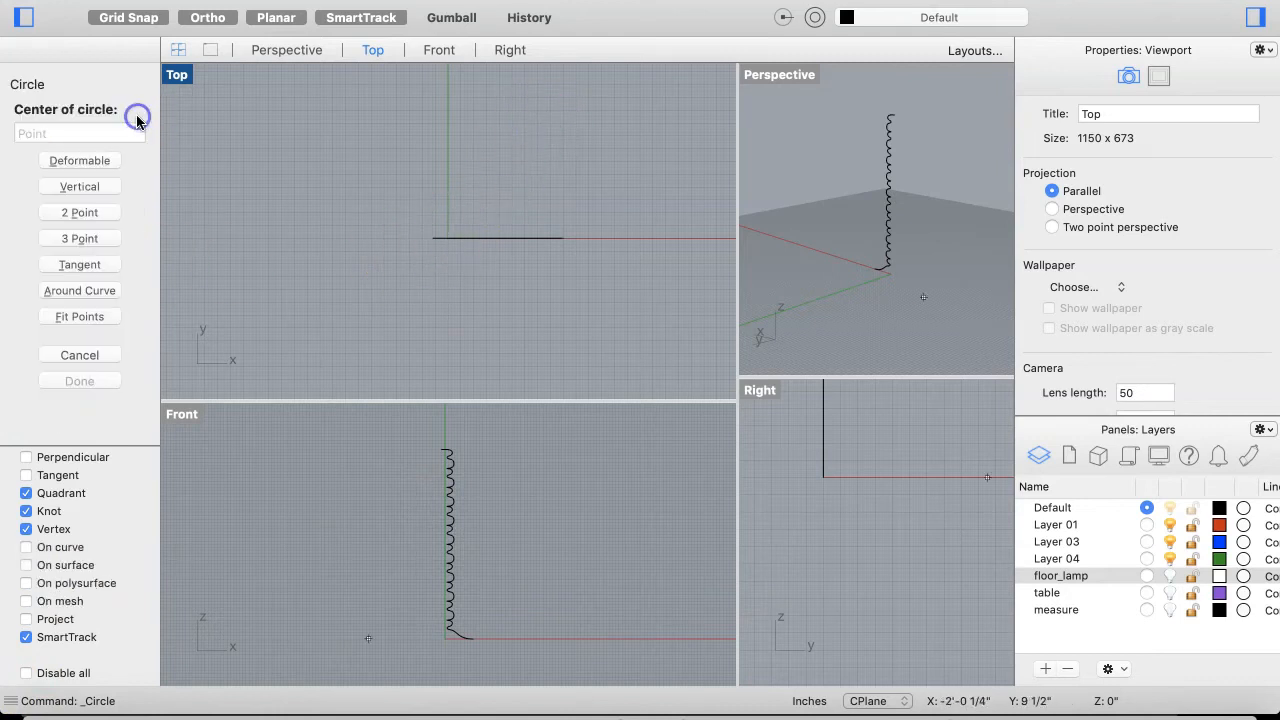
{"action": "left_click", "coordinate": [449, 235]}
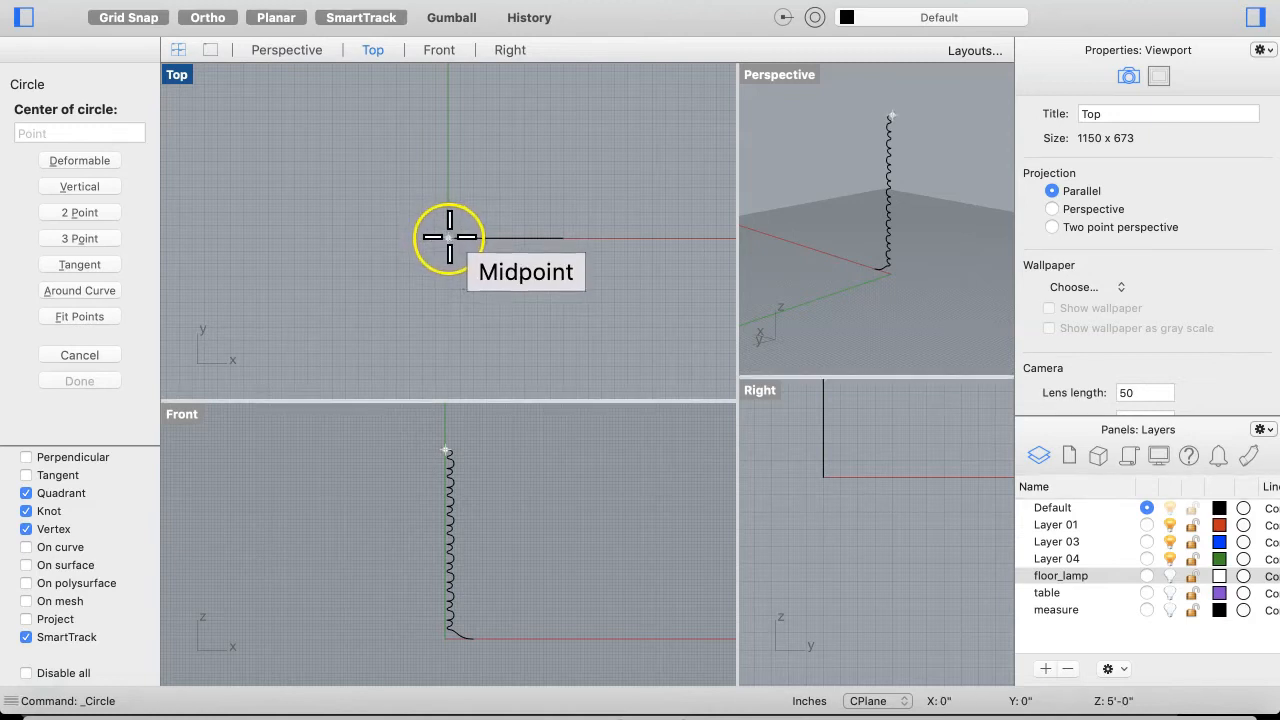
{"action": "left_click", "coordinate": [449, 236]}
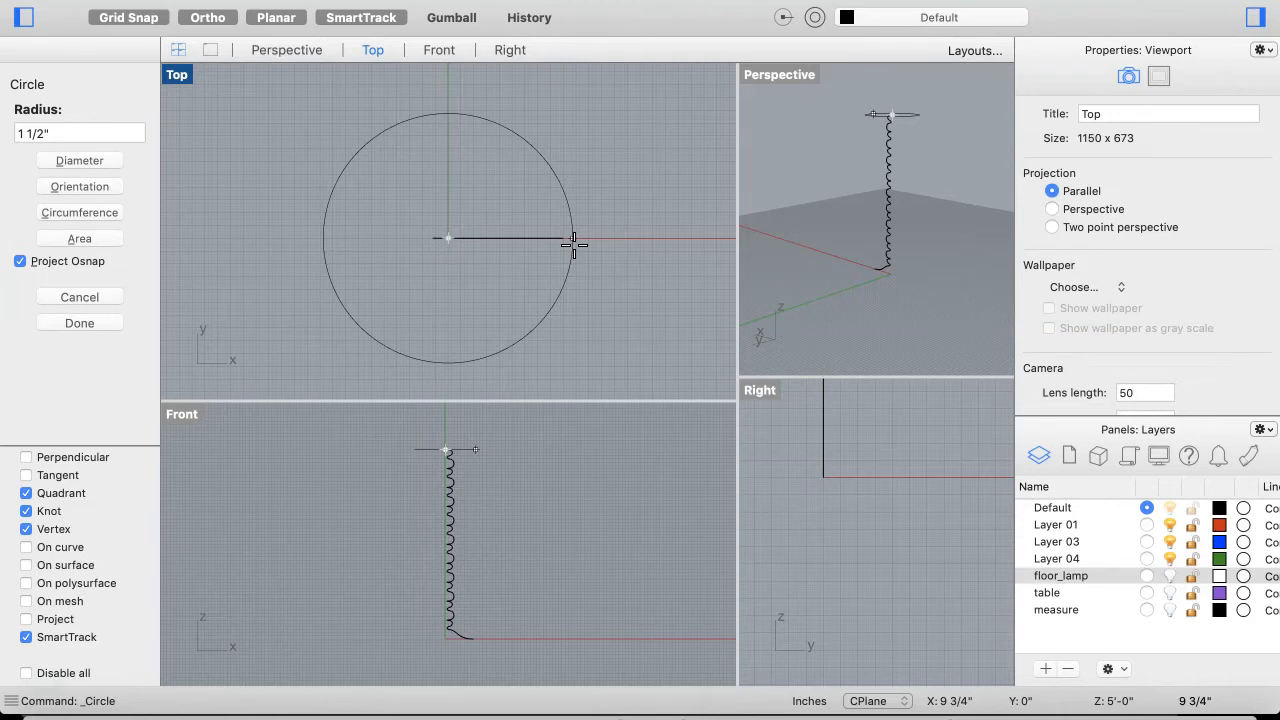
{"action": "left_click", "coordinate": [573, 244]}
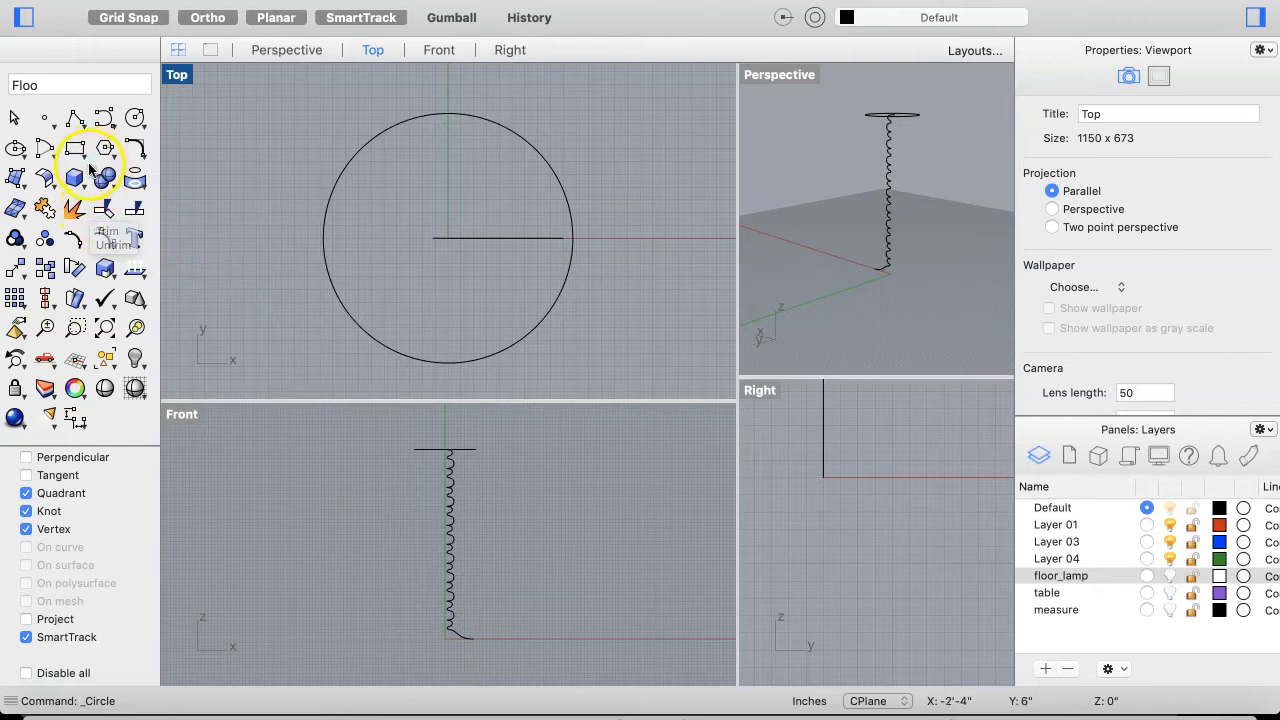
Begin a 30-sided star polygon centred on the circle's centre, with its first corner on the circle
{"action": "left_click", "coordinate": [137, 120]}
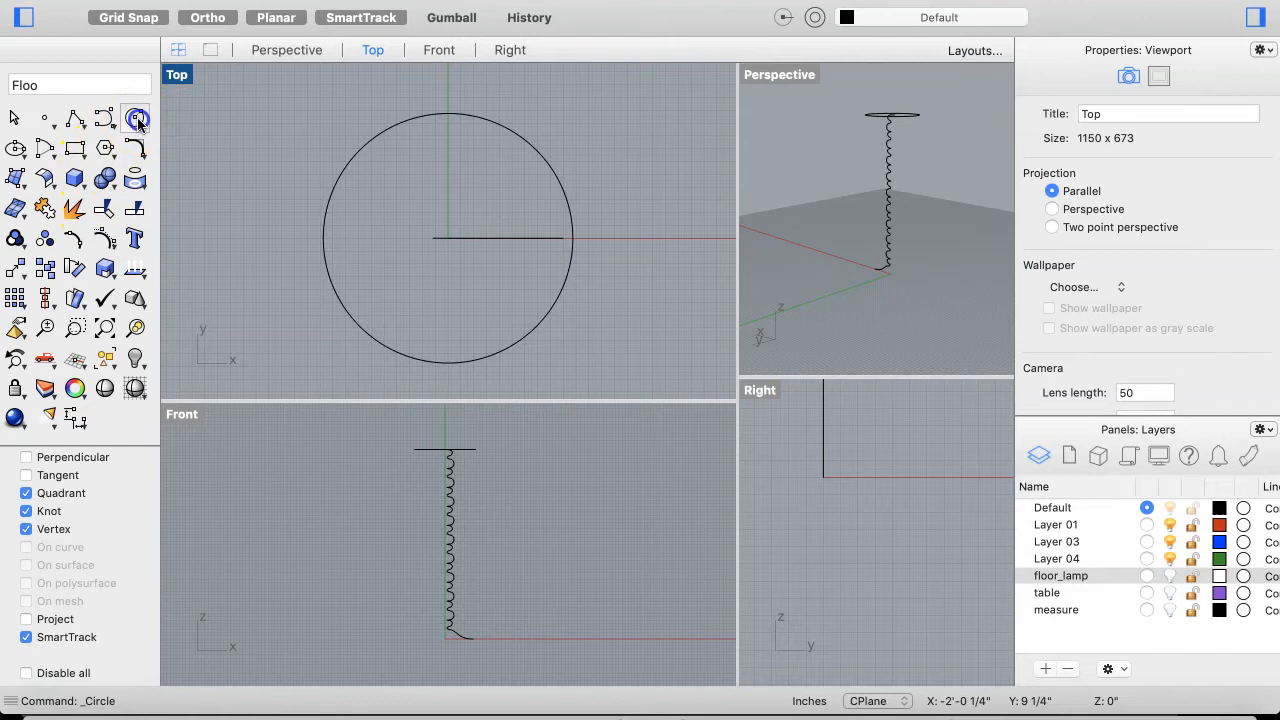
{"action": "left_click", "coordinate": [13, 148]}
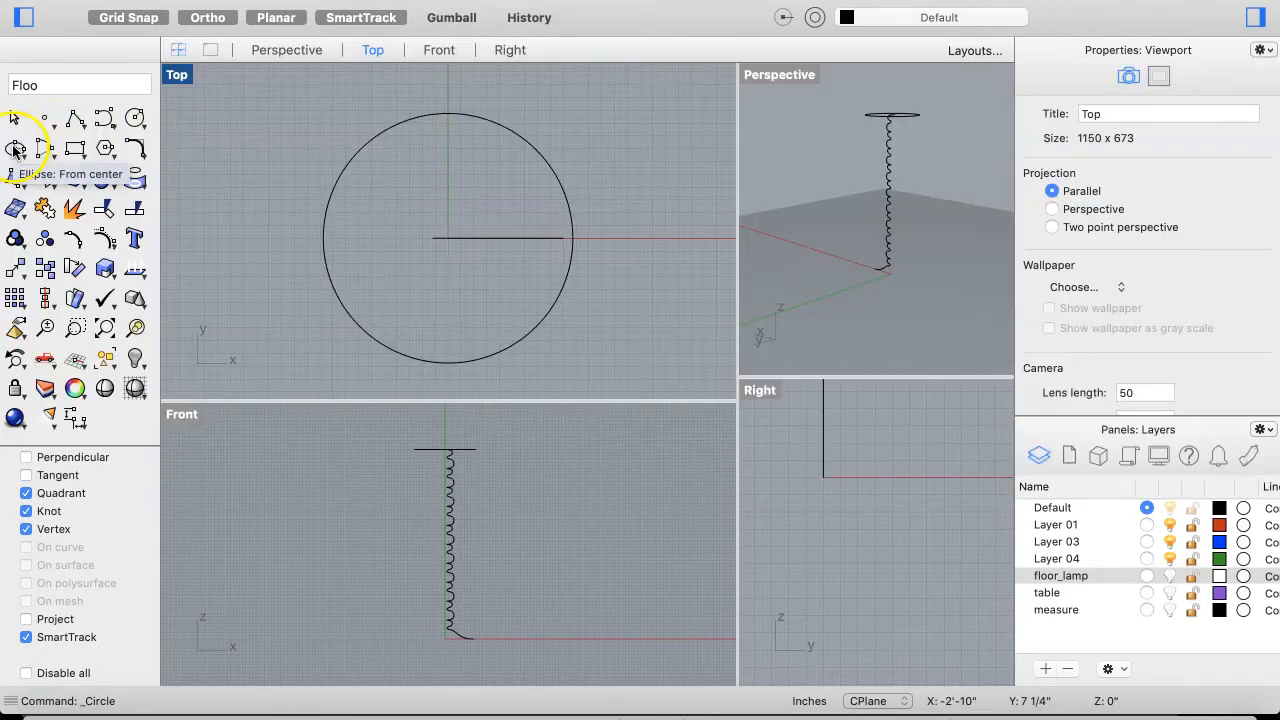
{"action": "left_click", "coordinate": [105, 150]}
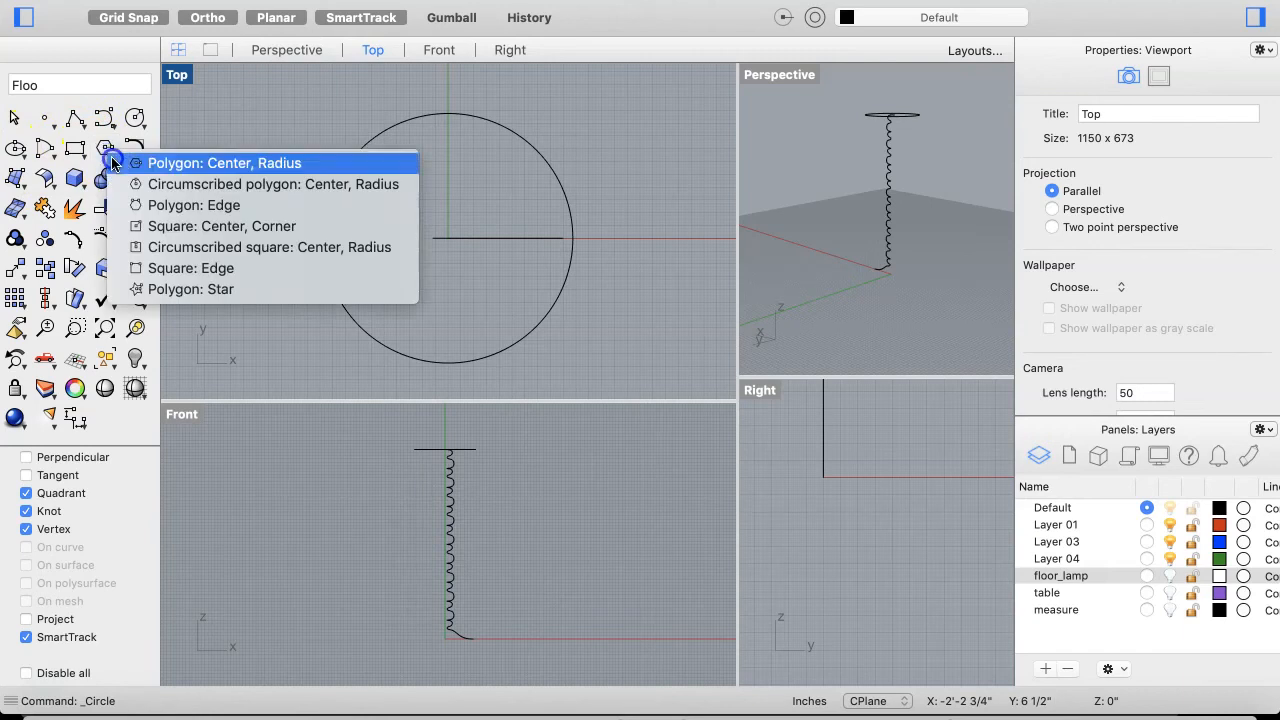
{"action": "left_click", "coordinate": [138, 292]}
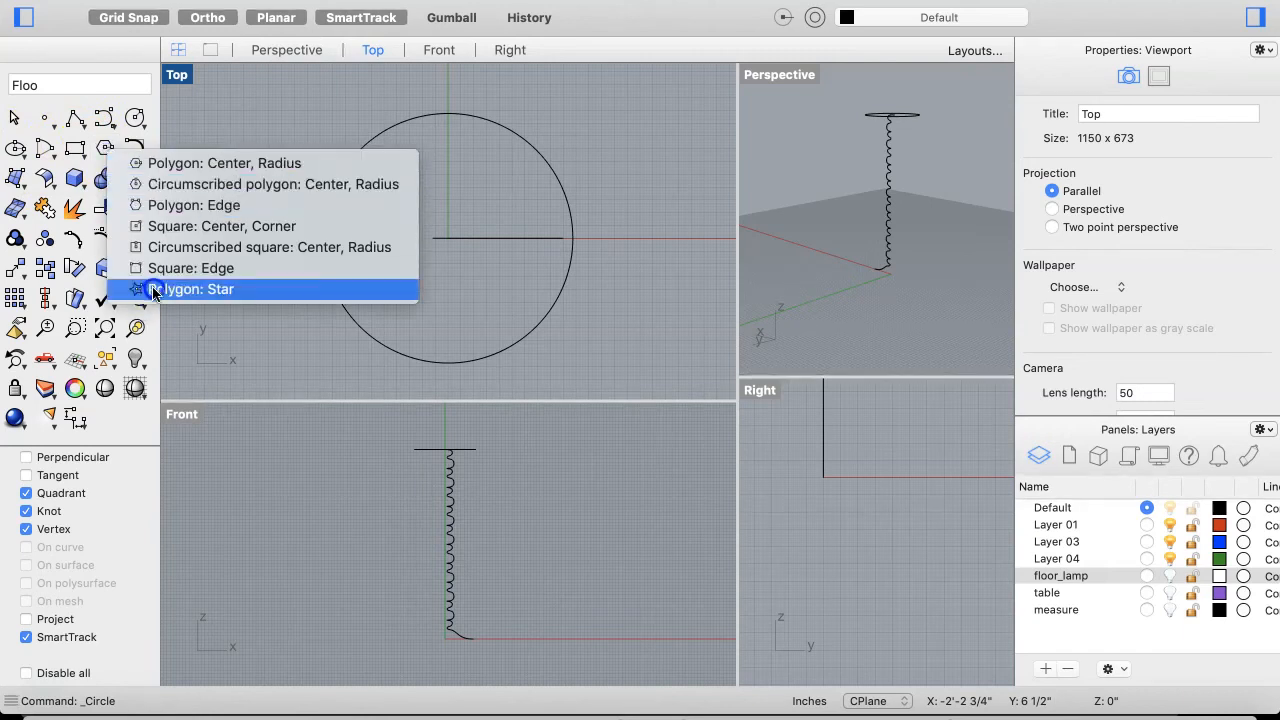
{"action": "left_click", "coordinate": [153, 292]}
{"action": "left_click", "coordinate": [152, 291]}
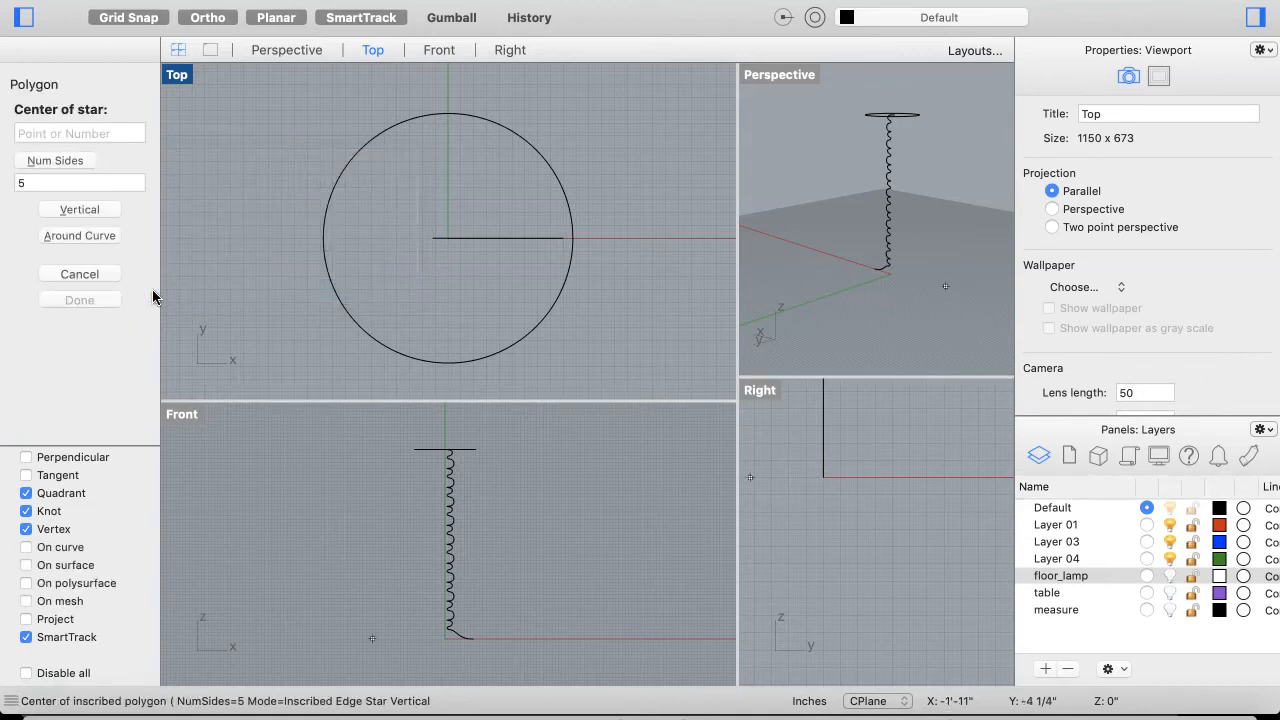
{"action": "left_click", "coordinate": [447, 237]}
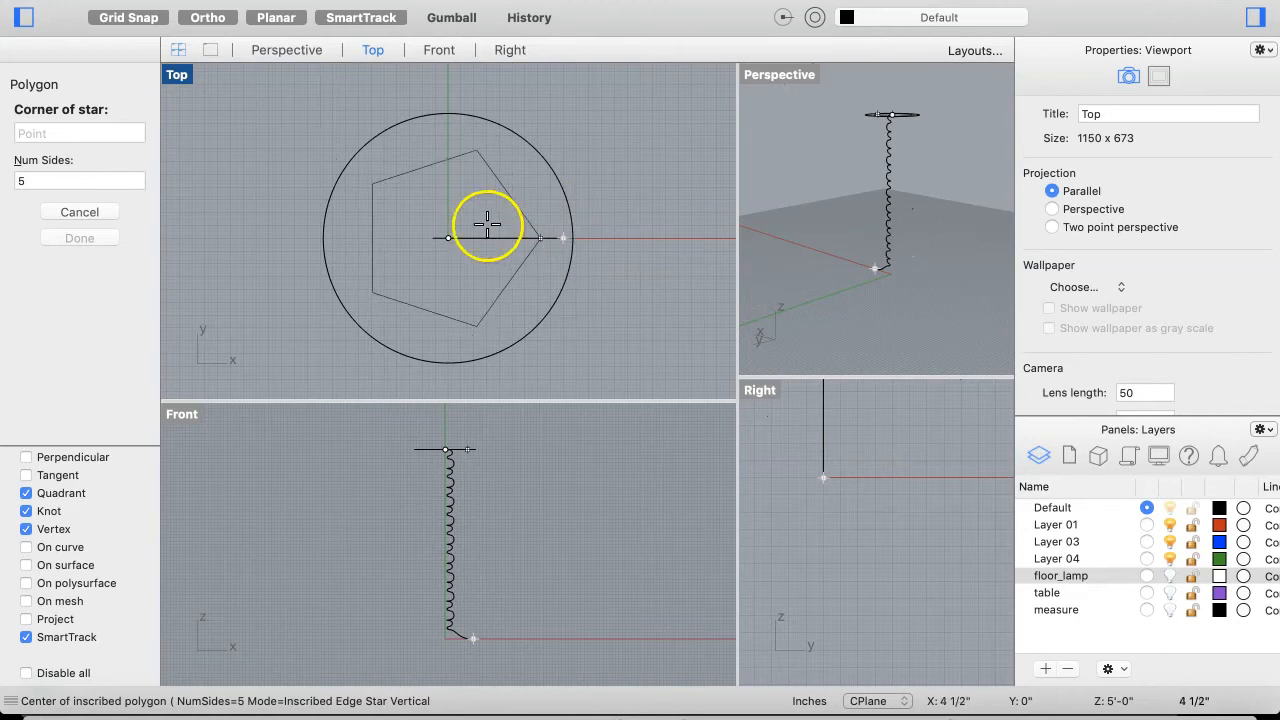
{"action": "left_click", "coordinate": [38, 181]}
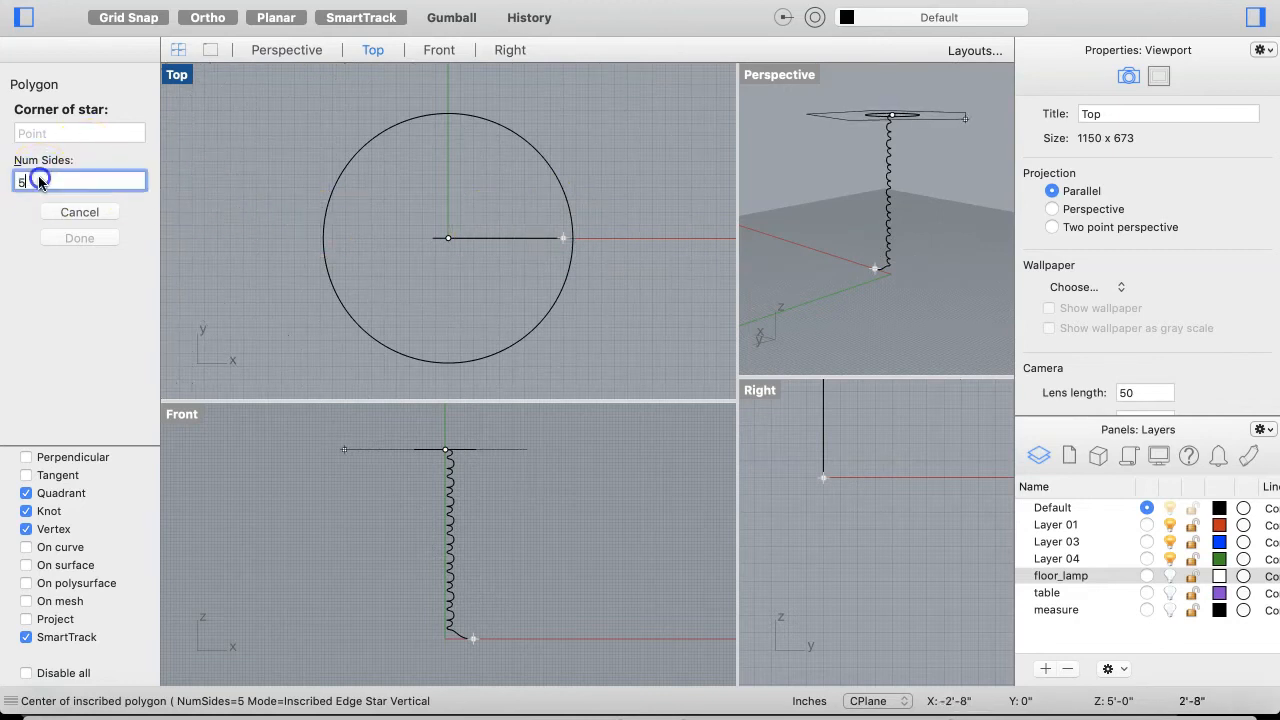
{"action": "double_click", "coordinate": [38, 181]}
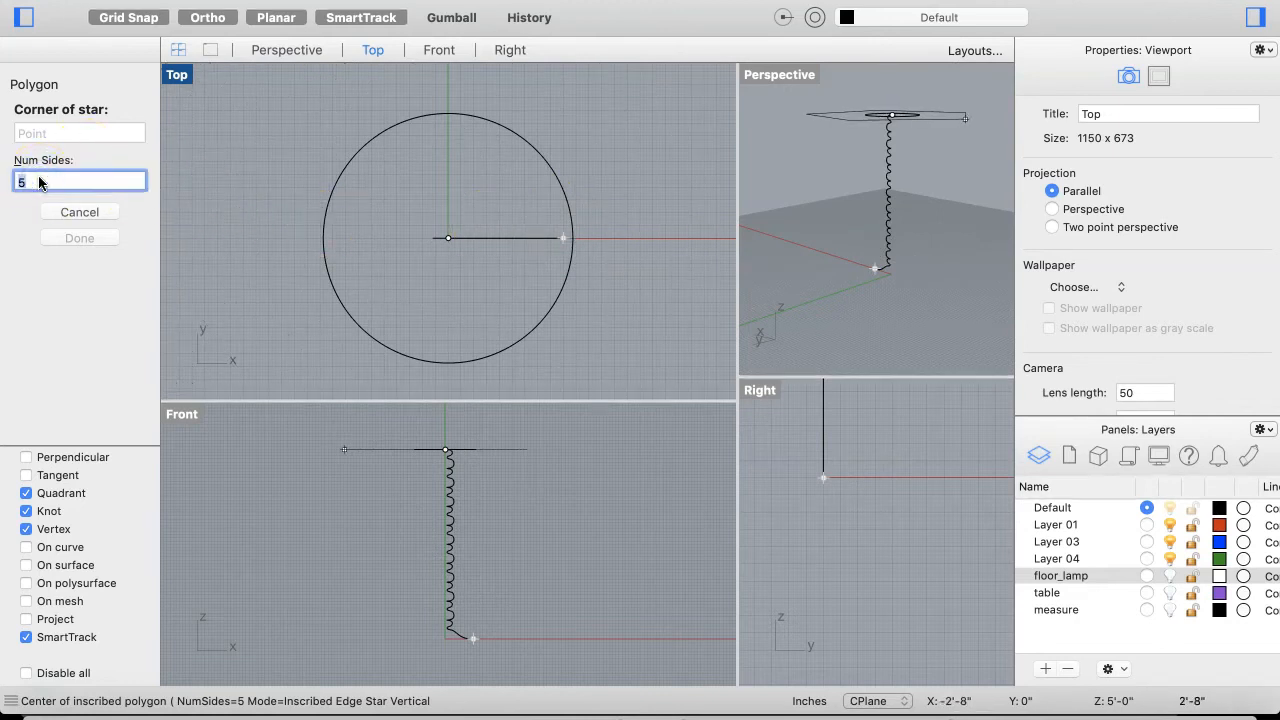
{"action": "type", "text": "30"}
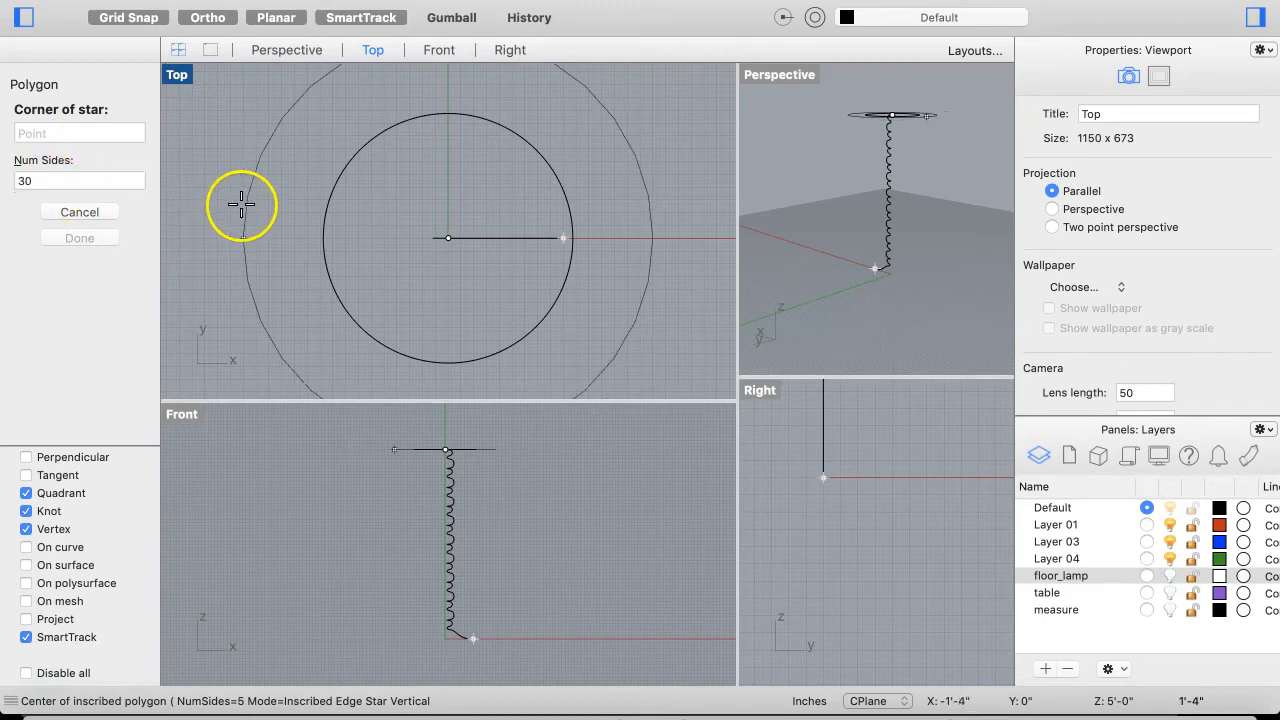
{"action": "left_click", "coordinate": [322, 233]}
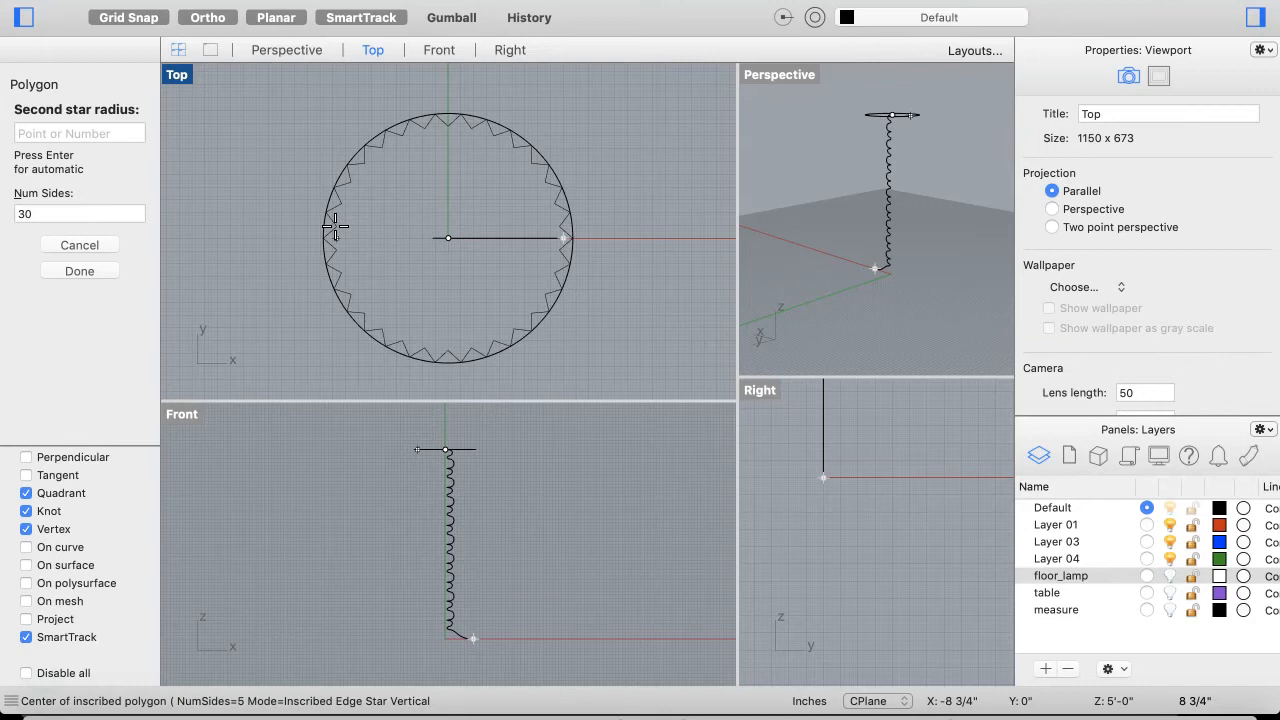
Set the star's number of sides to 40 and finish it with a second radius of about 9"
{"action": "left_click", "coordinate": [49, 218]}
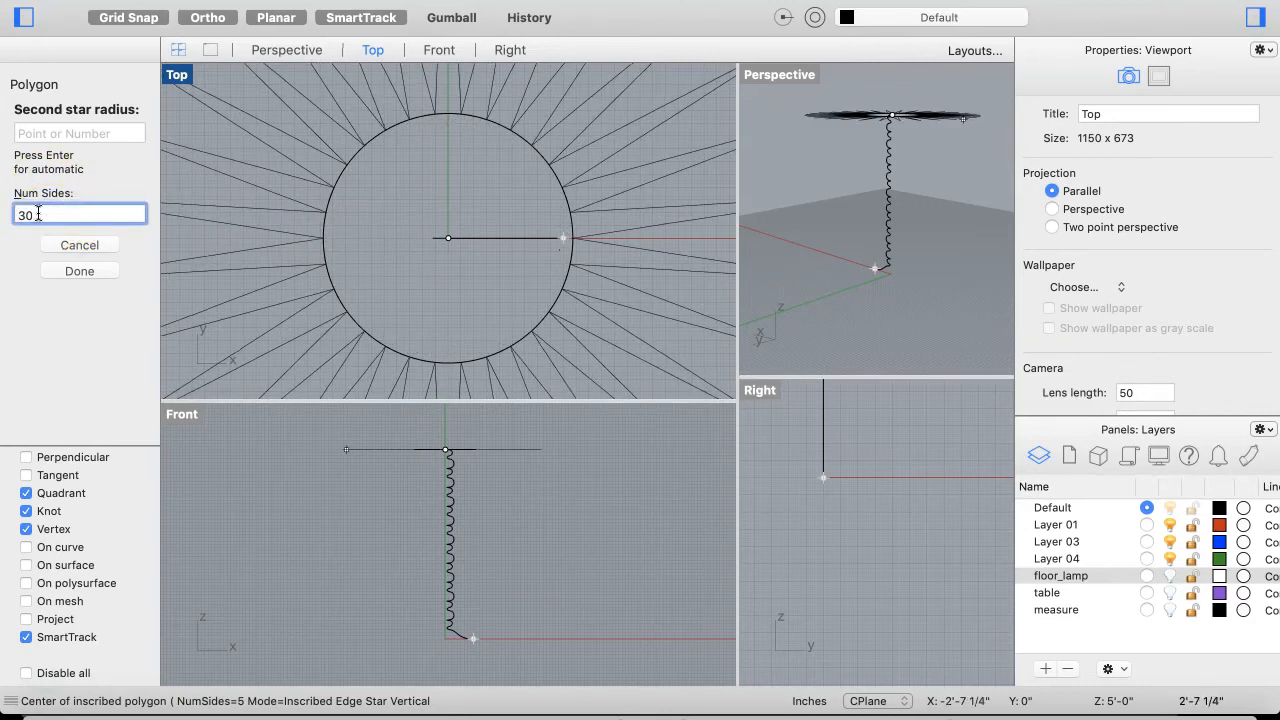
{"action": "type", "text": "40"}
{"action": "key", "text": "Return"}
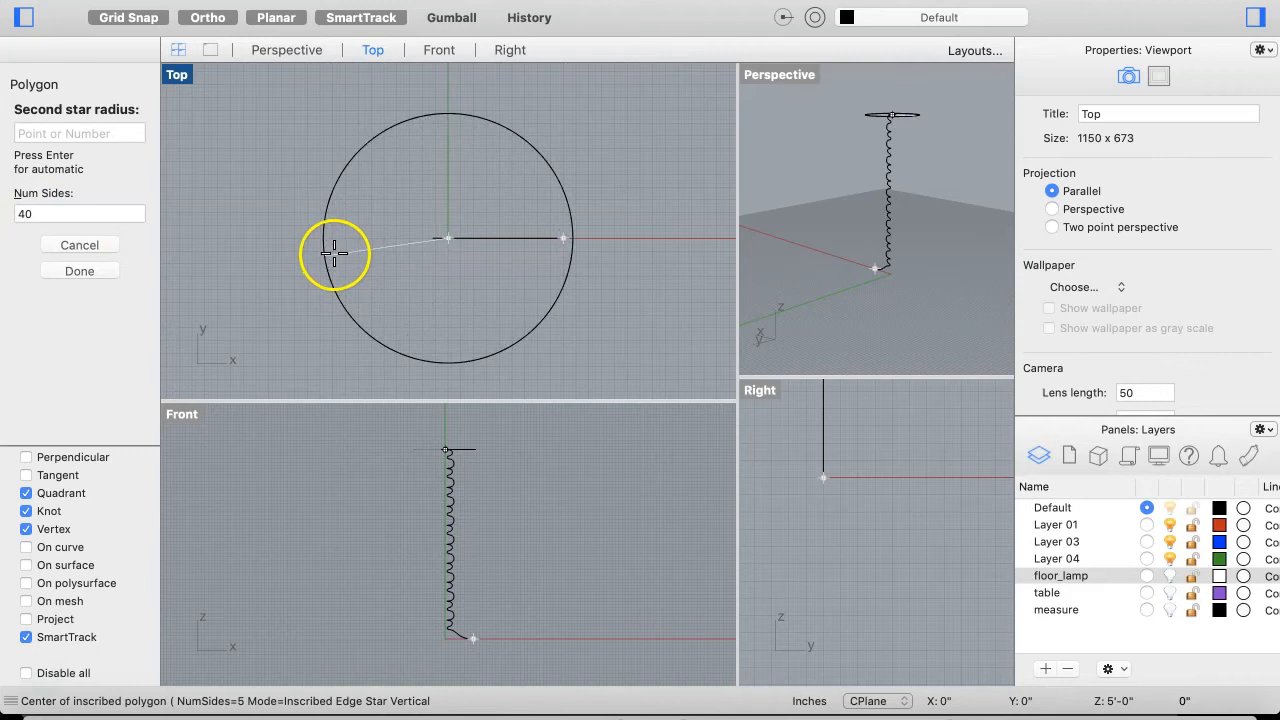
{"action": "scroll", "coordinate": [335, 252], "scroll_direction": "up", "scroll_amount": 5}
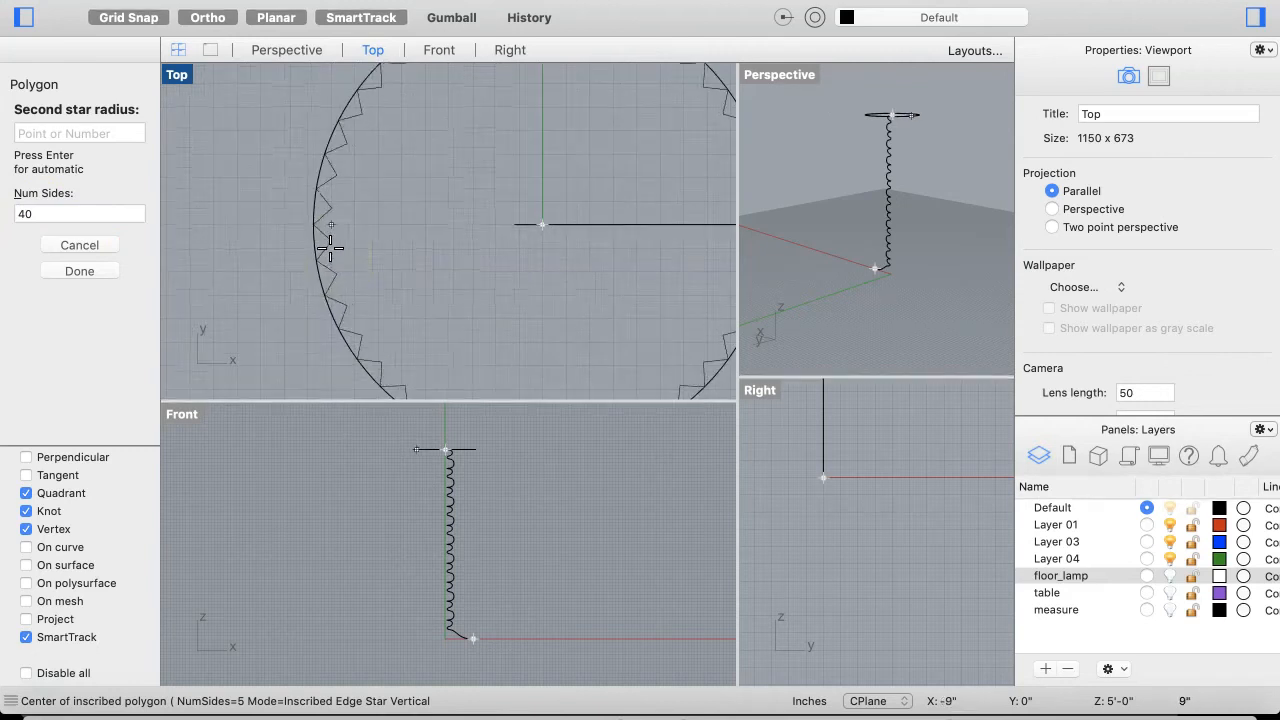
{"action": "left_click", "coordinate": [329, 251]}
{"action": "left_click", "coordinate": [463, 194]}
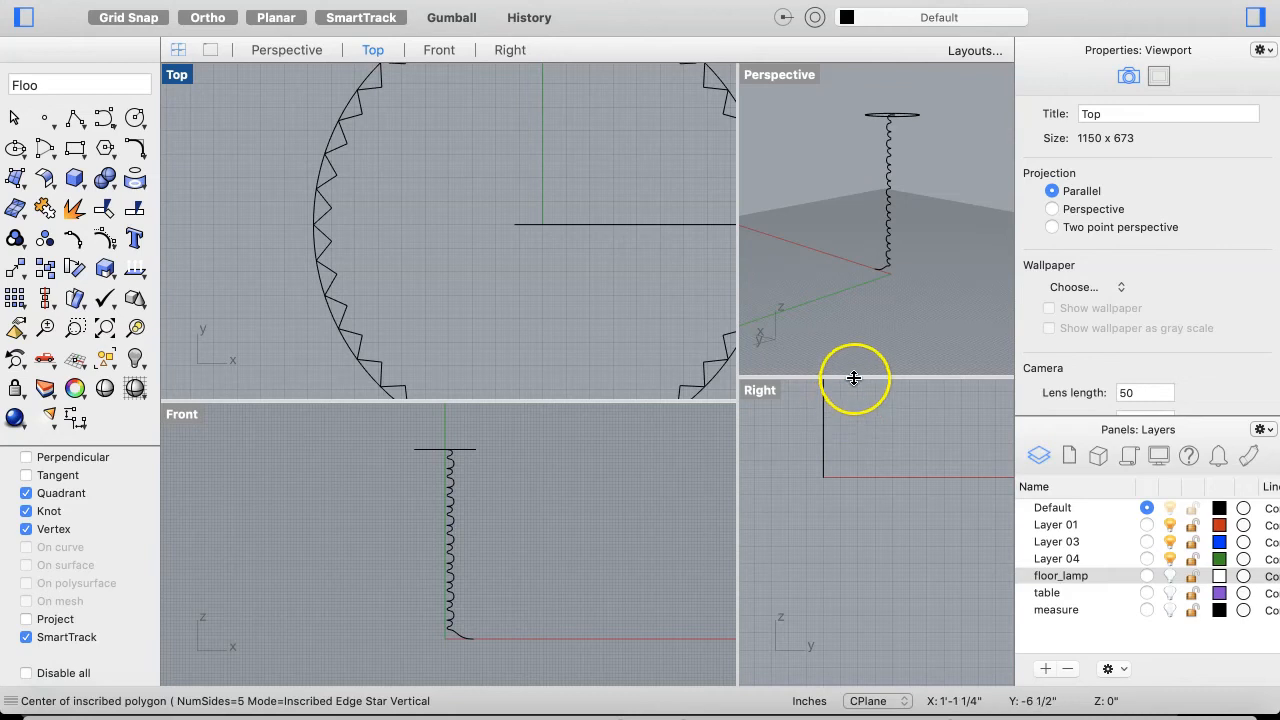
Delete the guide circle around the star, leaving the zigzag curve above the lamp profile
{"action": "left_click_drag", "start_coordinate": [851, 377], "coordinate": [808, 543]}
{"action": "right_click_drag", "start_coordinate": [894, 323], "coordinate": [895, 330]}
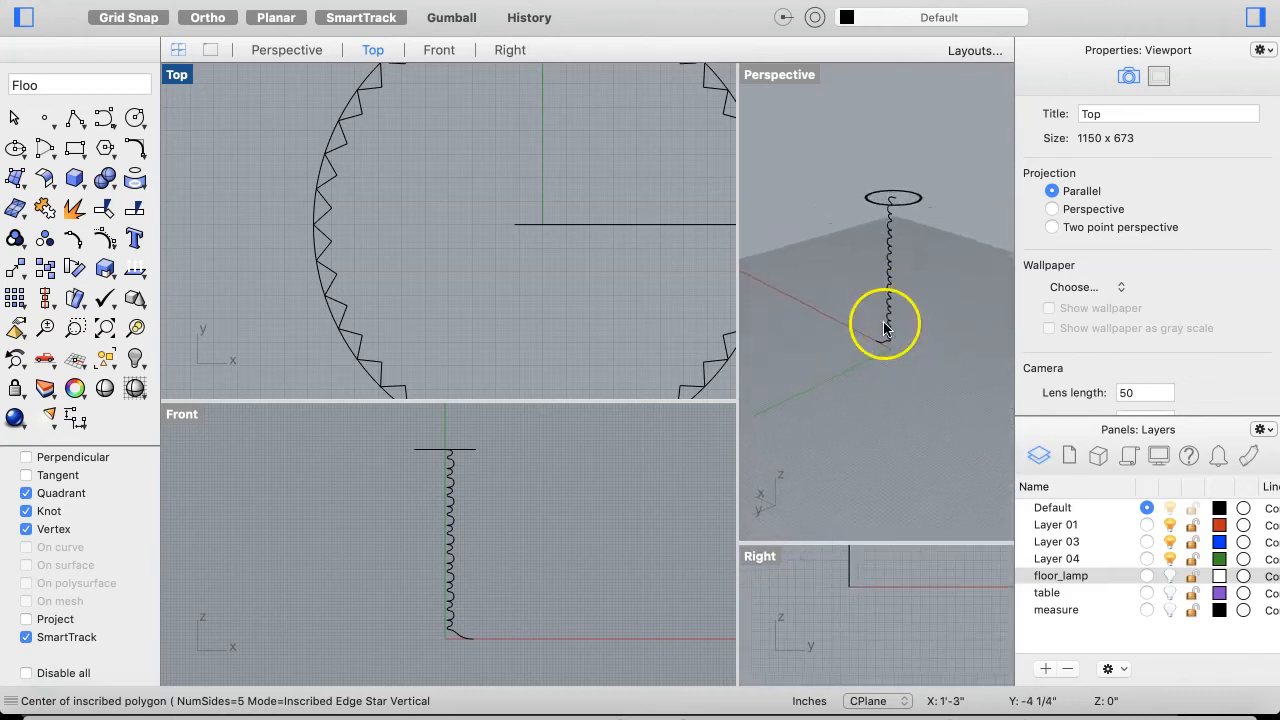
{"action": "scroll", "coordinate": [506, 269], "scroll_direction": "down", "scroll_amount": 3}
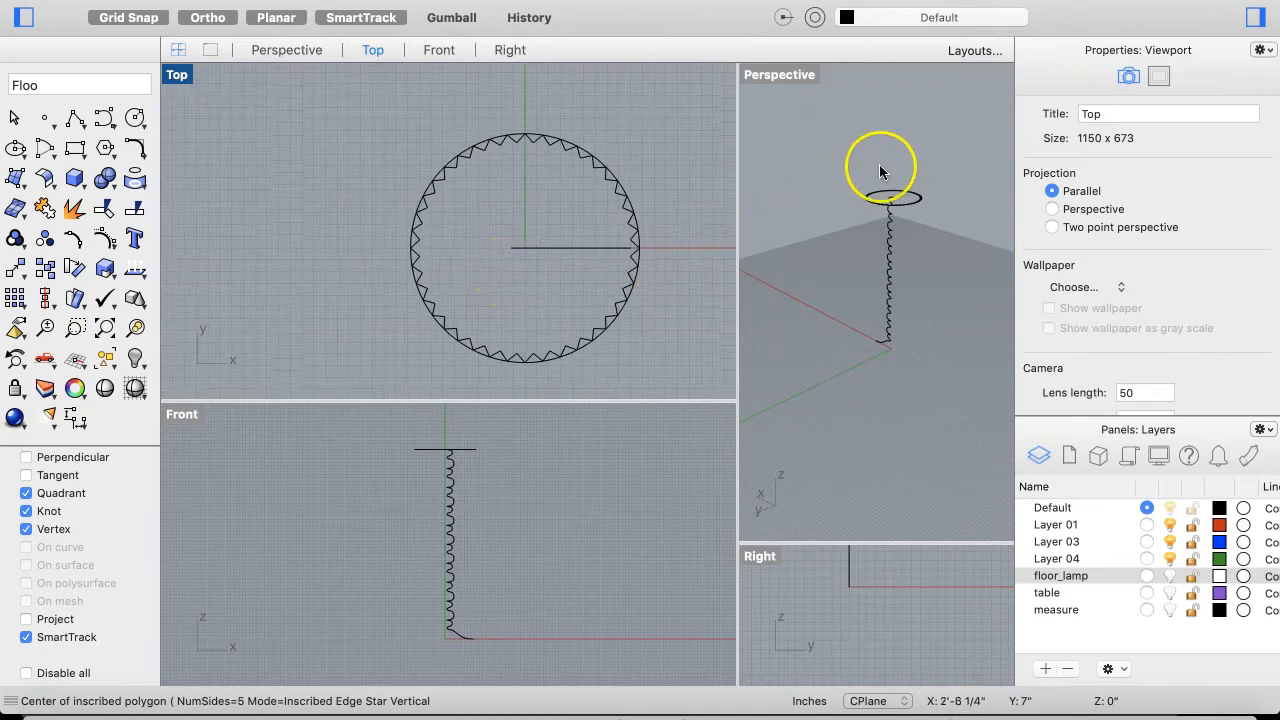
{"action": "scroll", "coordinate": [892, 204], "scroll_direction": "up", "scroll_amount": 5}
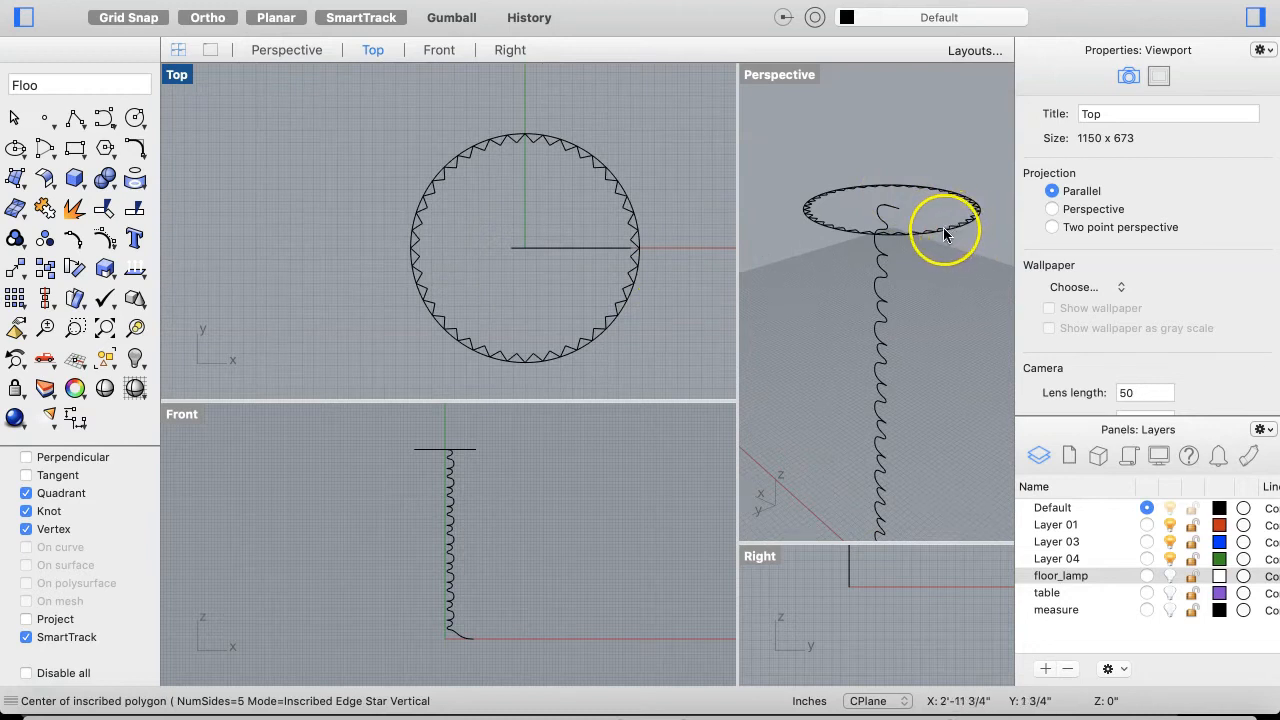
{"action": "left_click", "coordinate": [944, 228]}
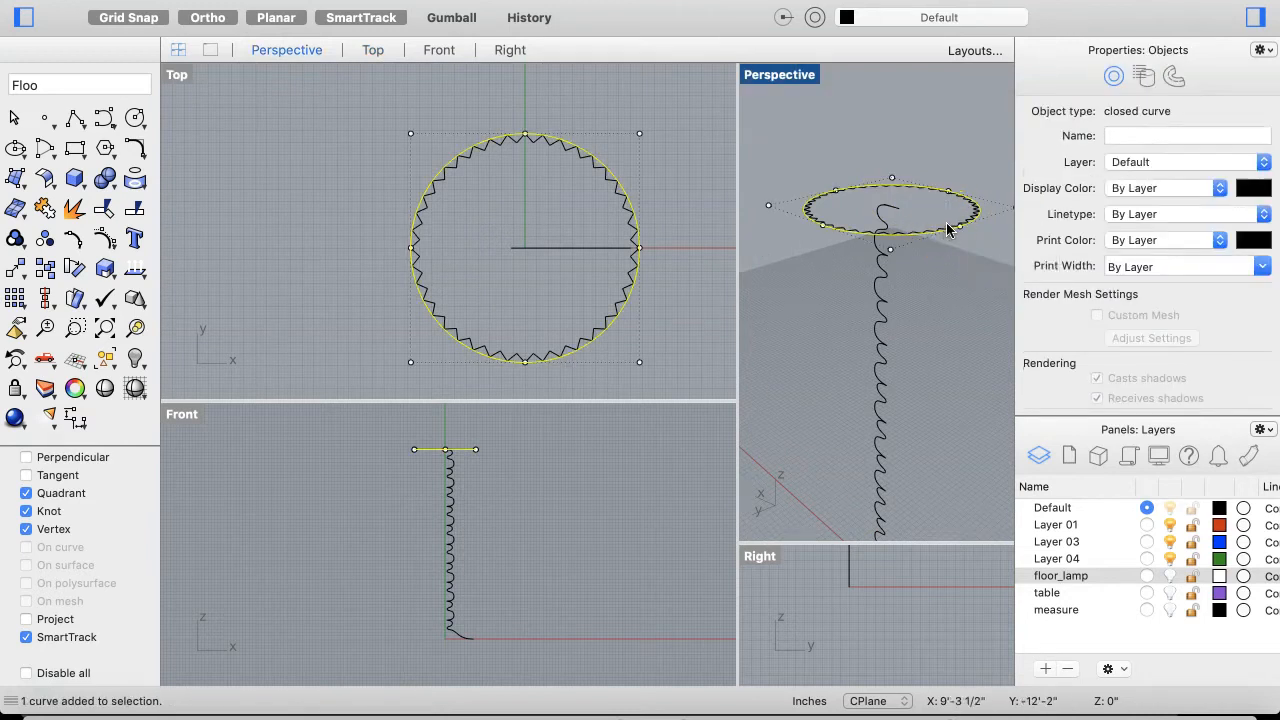
{"action": "key", "text": "Delete"}
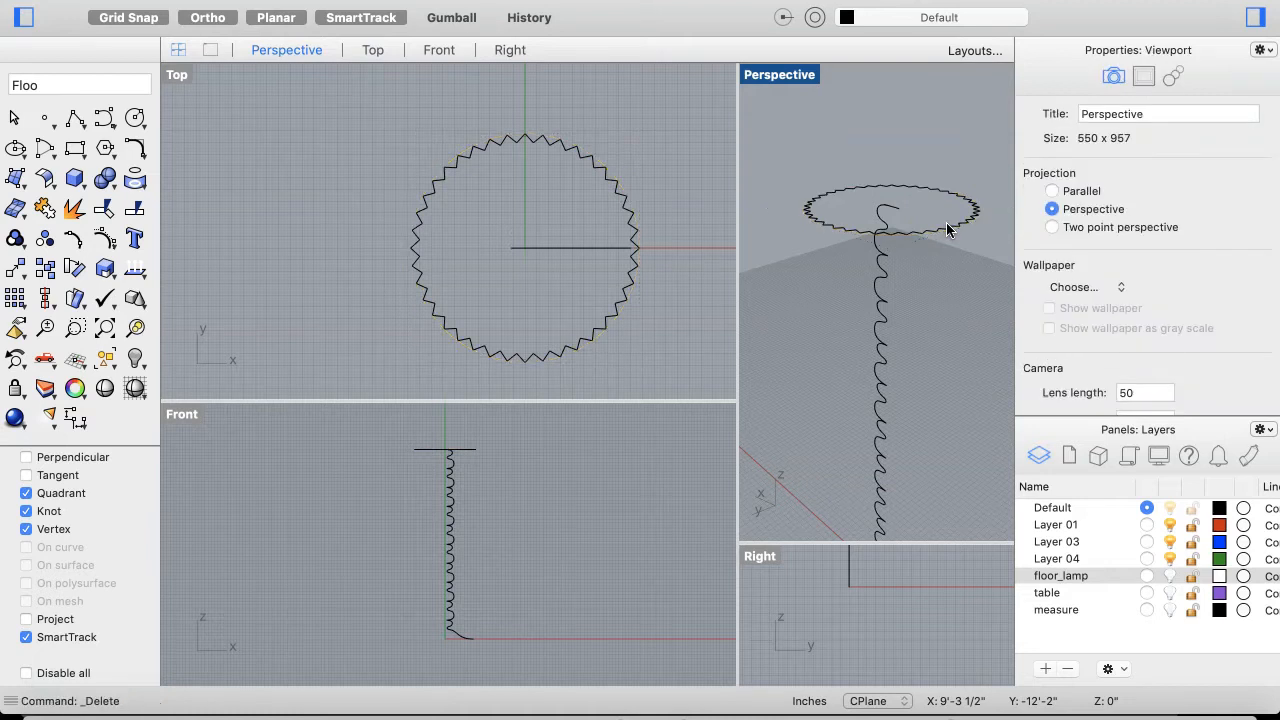
Try to extrude the star curve upward as a tapered solid with a draft angle of 5, about 12 inches high
{"action": "left_click", "coordinate": [947, 230]}
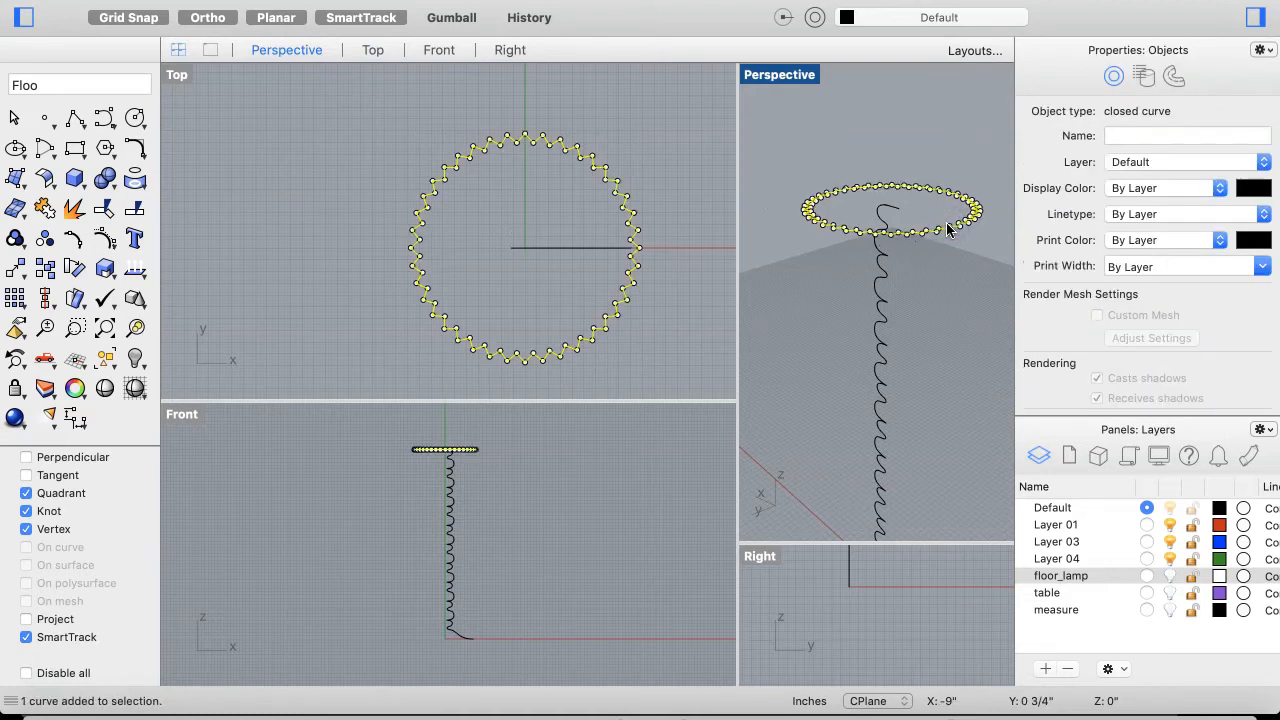
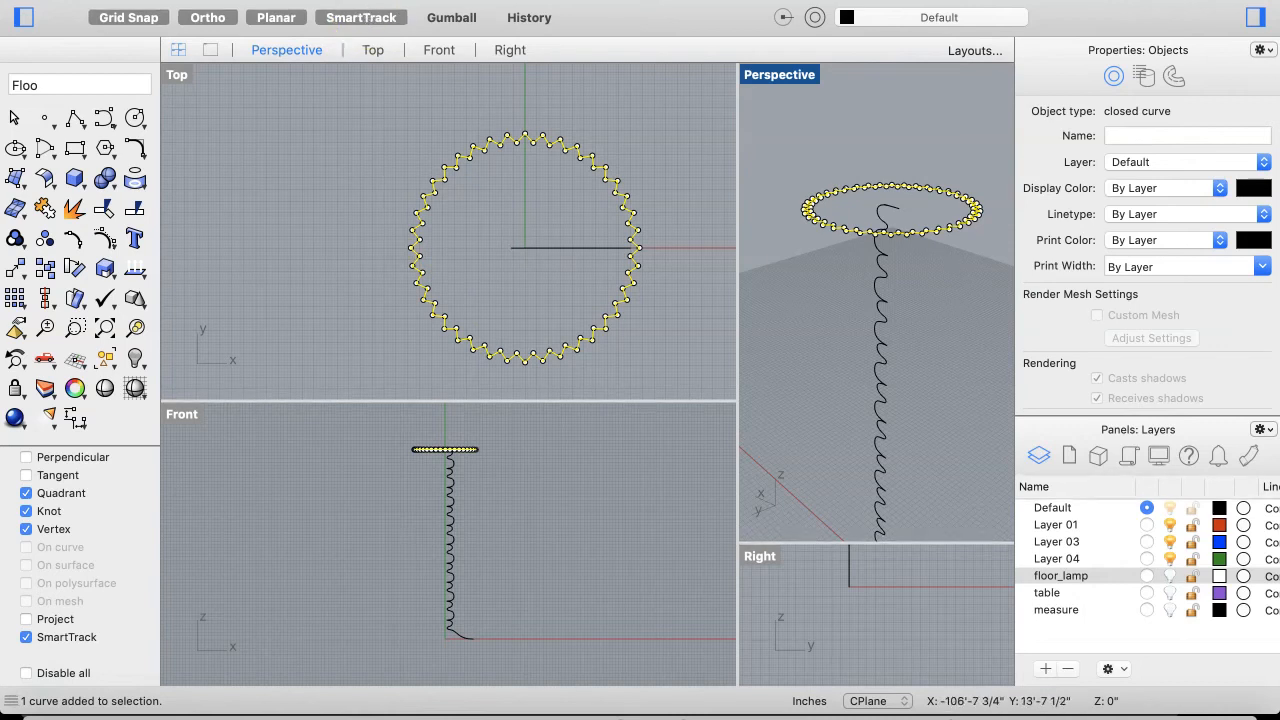
{"action": "left_click", "coordinate": [445, 0]}
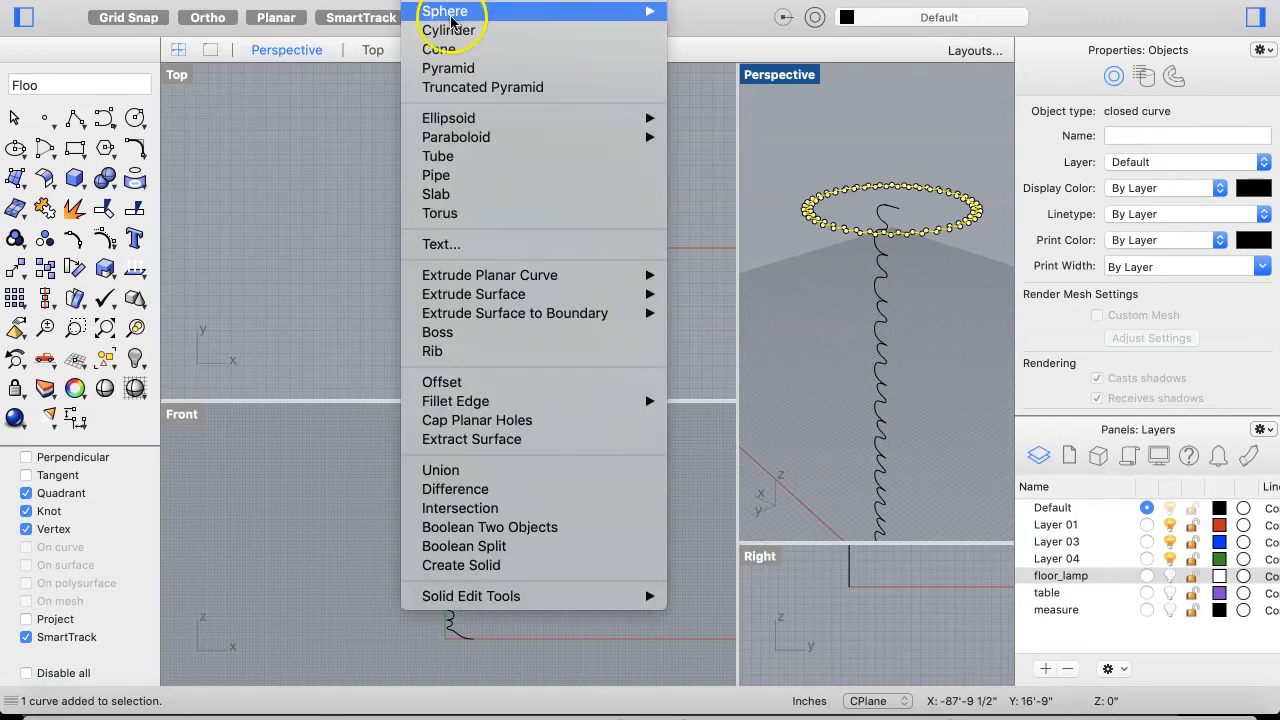
{"action": "mouse_move", "coordinate": [566, 280]}
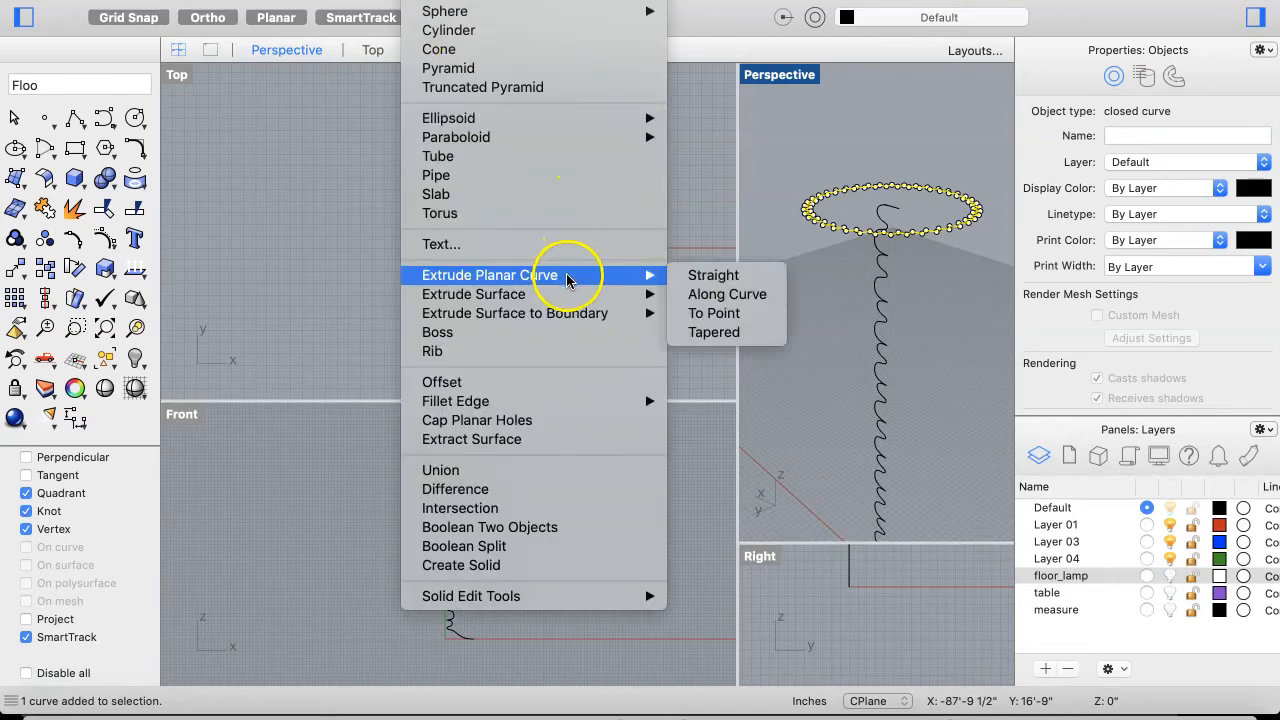
{"action": "left_click", "coordinate": [710, 333]}
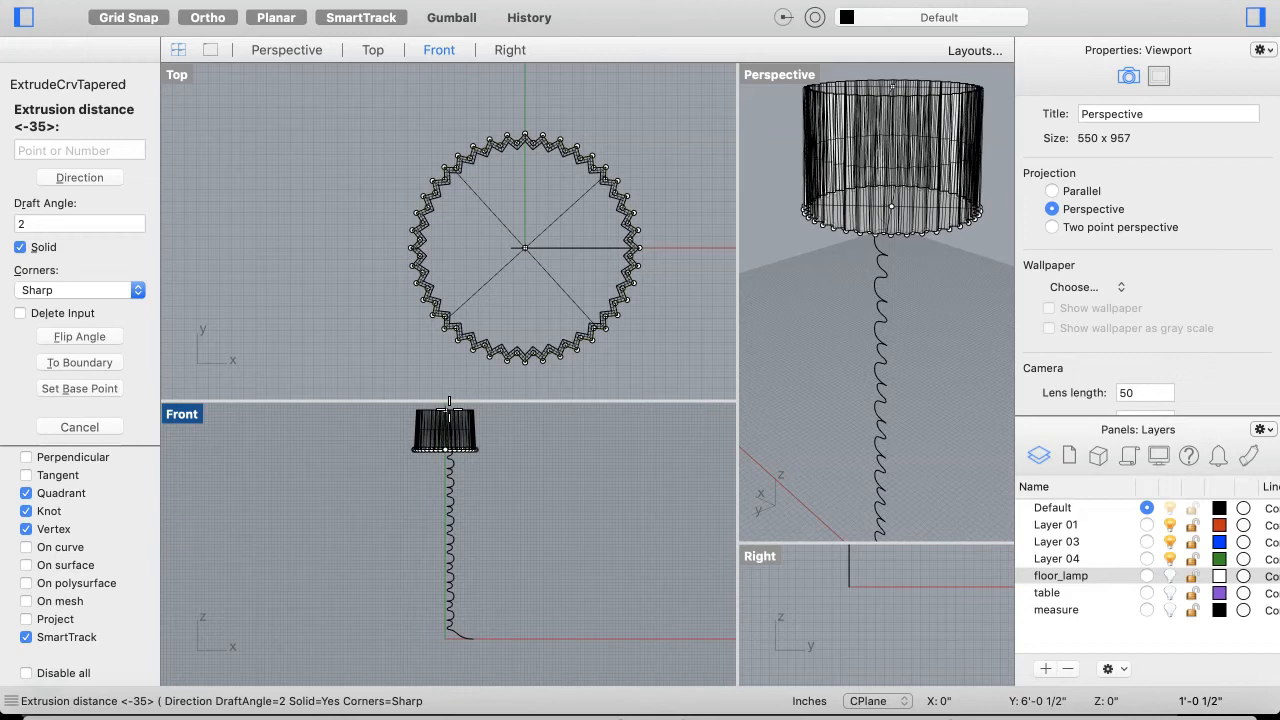
{"action": "scroll", "coordinate": [449, 410], "scroll_direction": "up", "scroll_amount": 4}
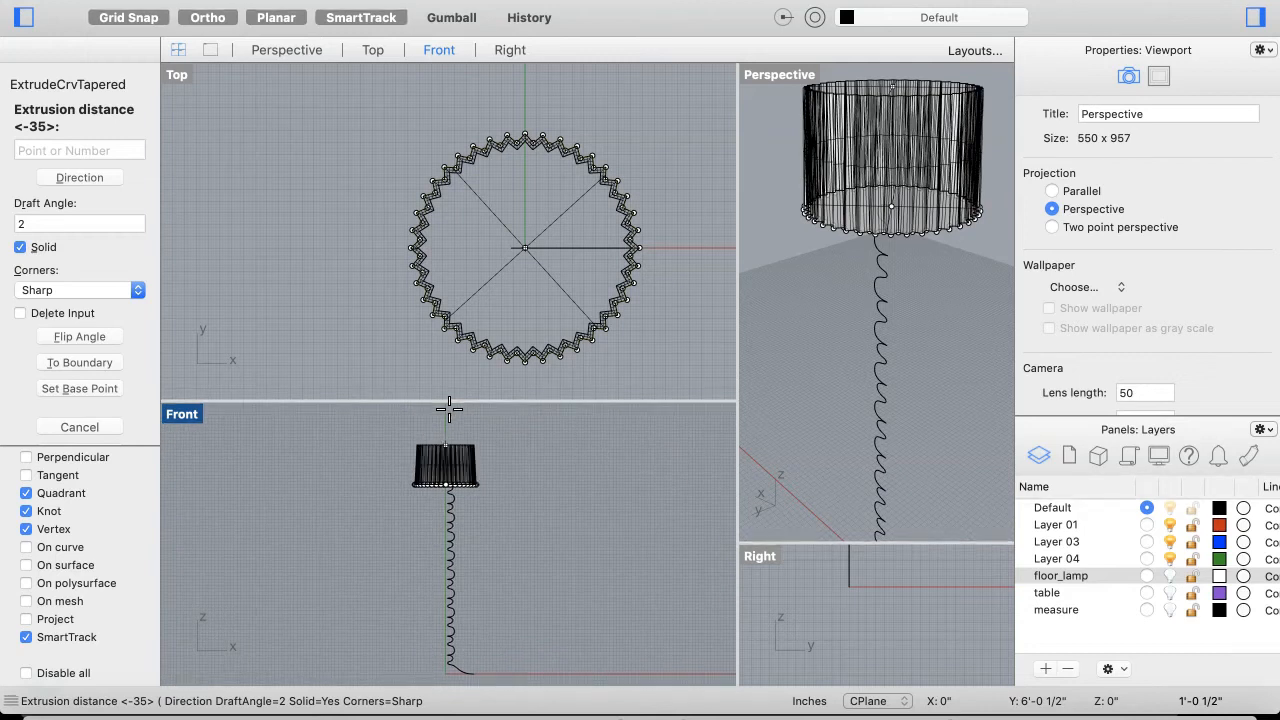
{"action": "scroll", "coordinate": [446, 479], "scroll_direction": "up", "scroll_amount": 6}
{"action": "scroll", "coordinate": [454, 465], "scroll_direction": "up", "scroll_amount": 5}
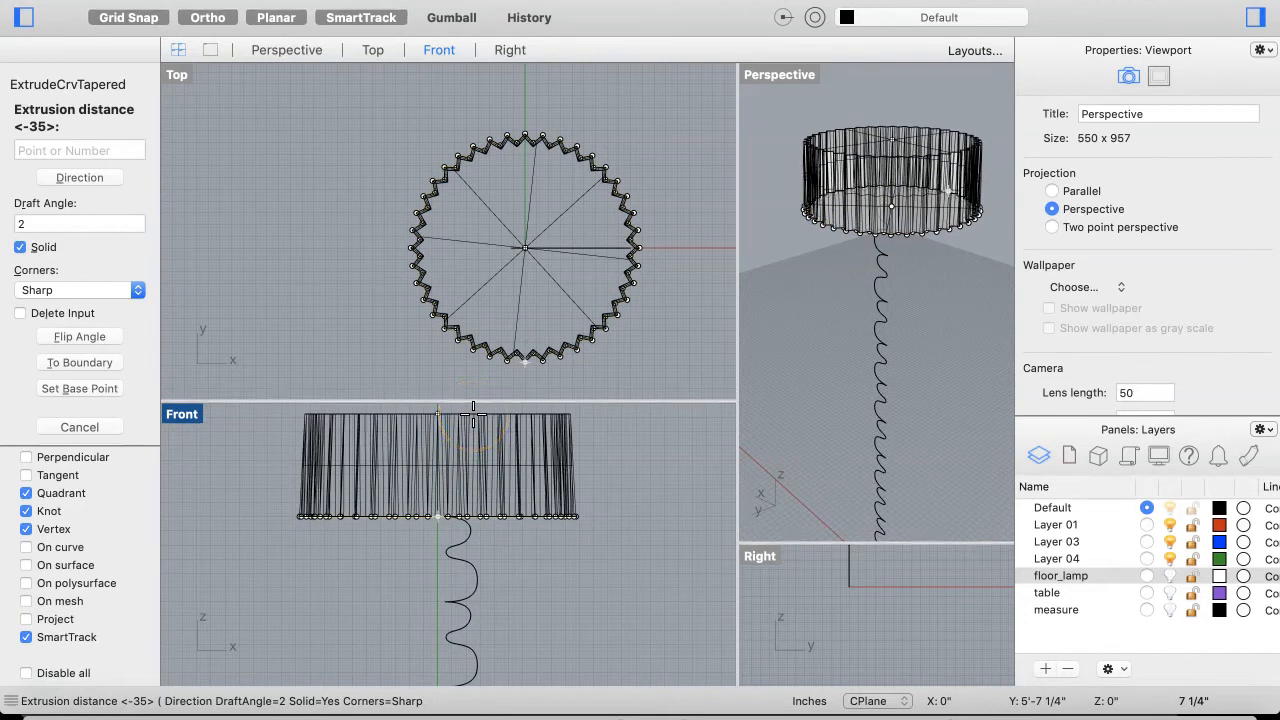
{"action": "scroll", "coordinate": [473, 413], "scroll_direction": "up", "scroll_amount": 5}
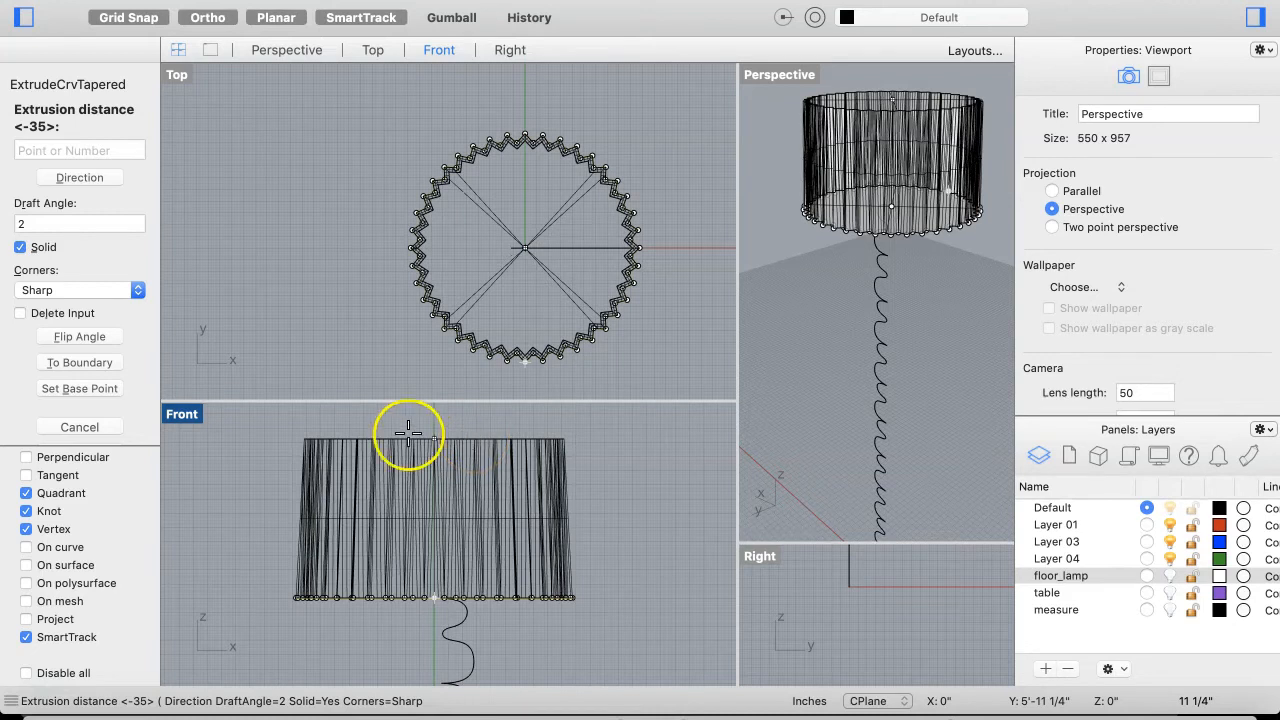
{"action": "left_click", "coordinate": [53, 226]}
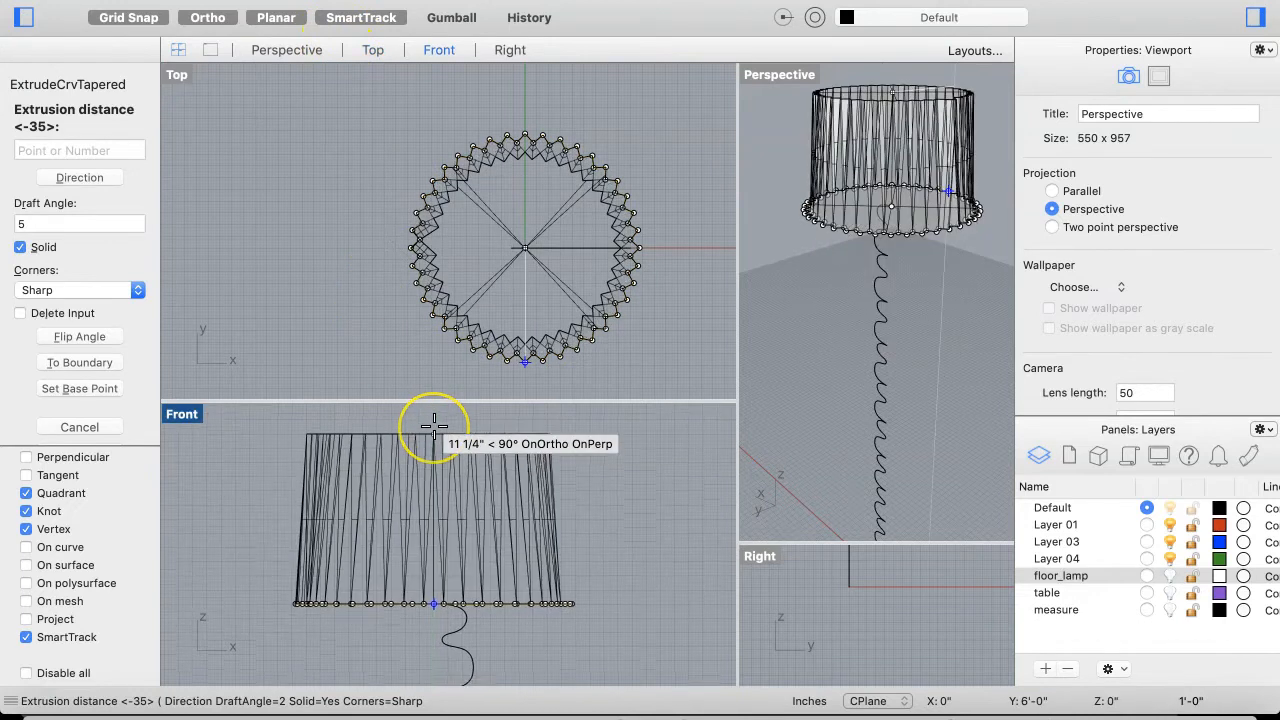
{"action": "scroll", "coordinate": [434, 426], "scroll_direction": "up", "scroll_amount": 2}
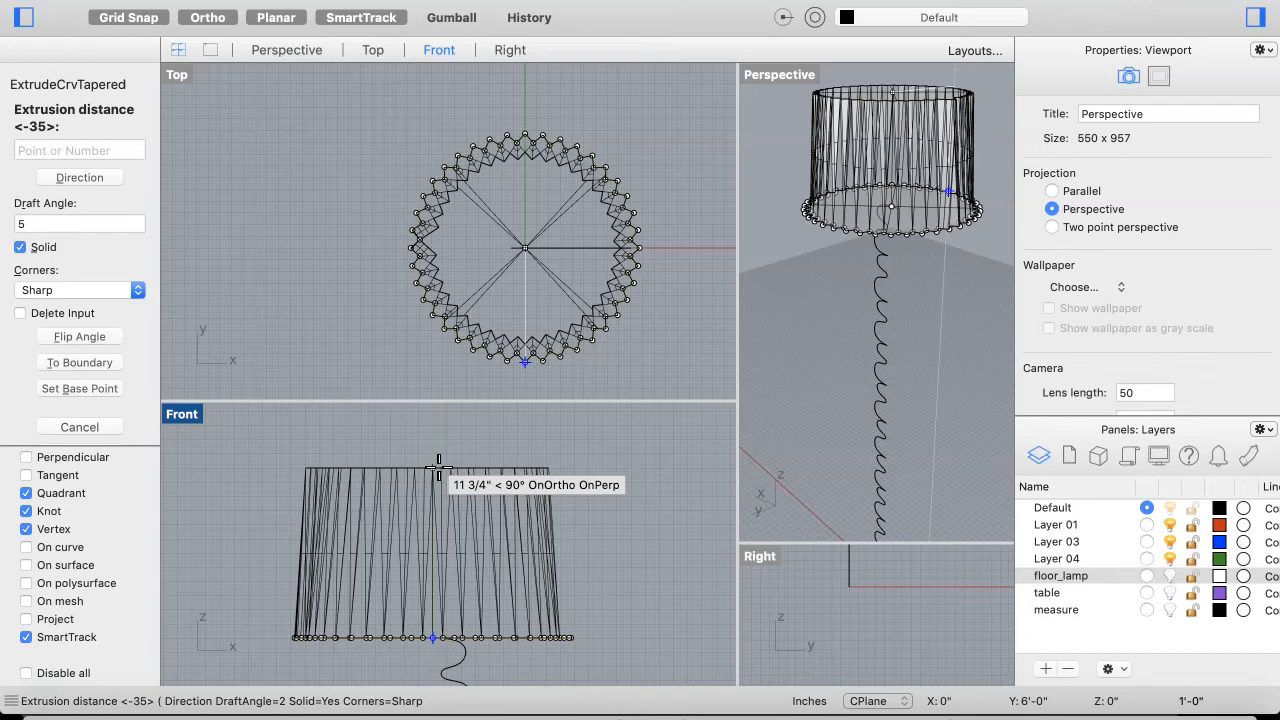
{"action": "left_click", "coordinate": [370, 469]}
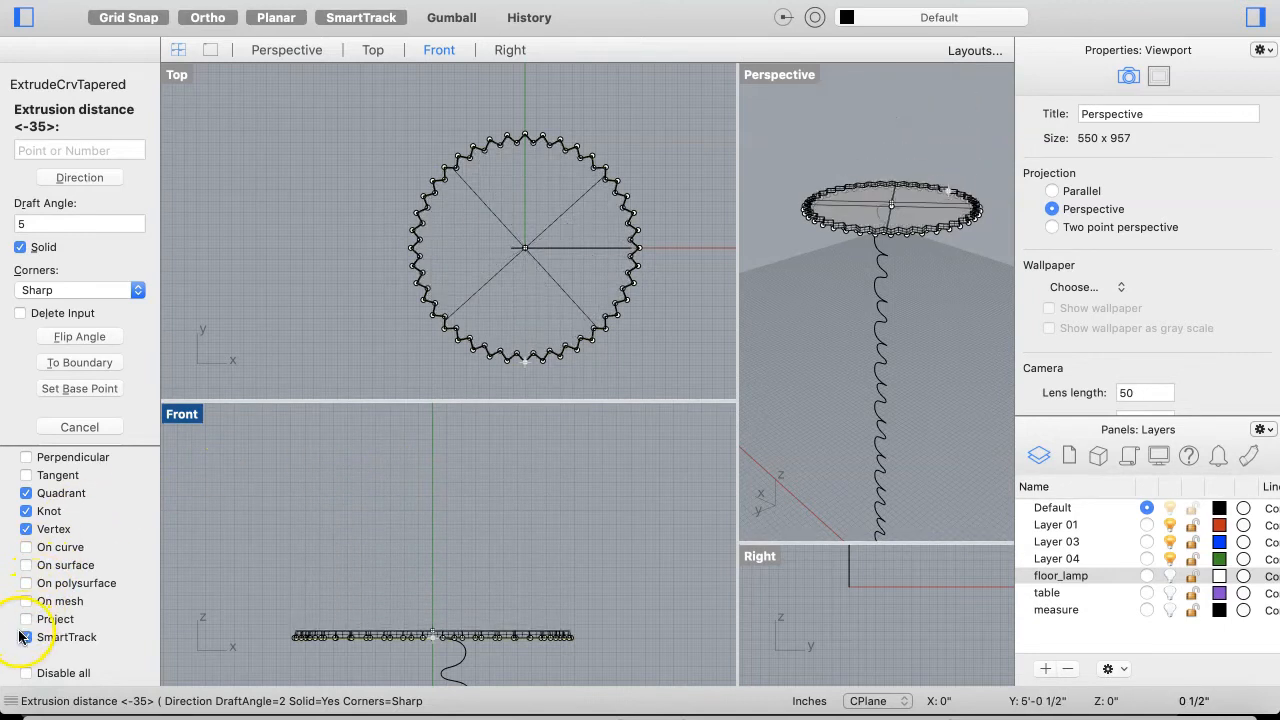
Turn off SmartTrack and cancel the solid tapered extrusion of the star curve
{"action": "left_click", "coordinate": [24, 637]}
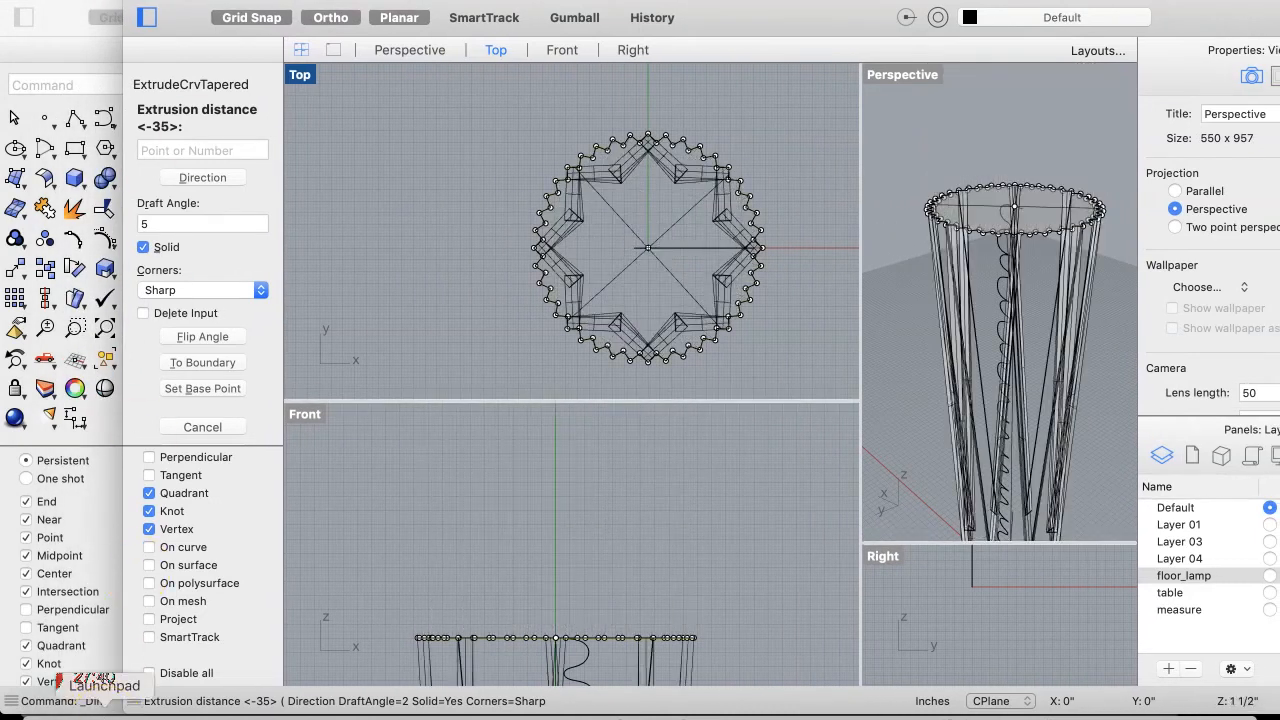
{"action": "left_click", "coordinate": [148, 673]}
{"action": "left_click", "coordinate": [148, 673]}
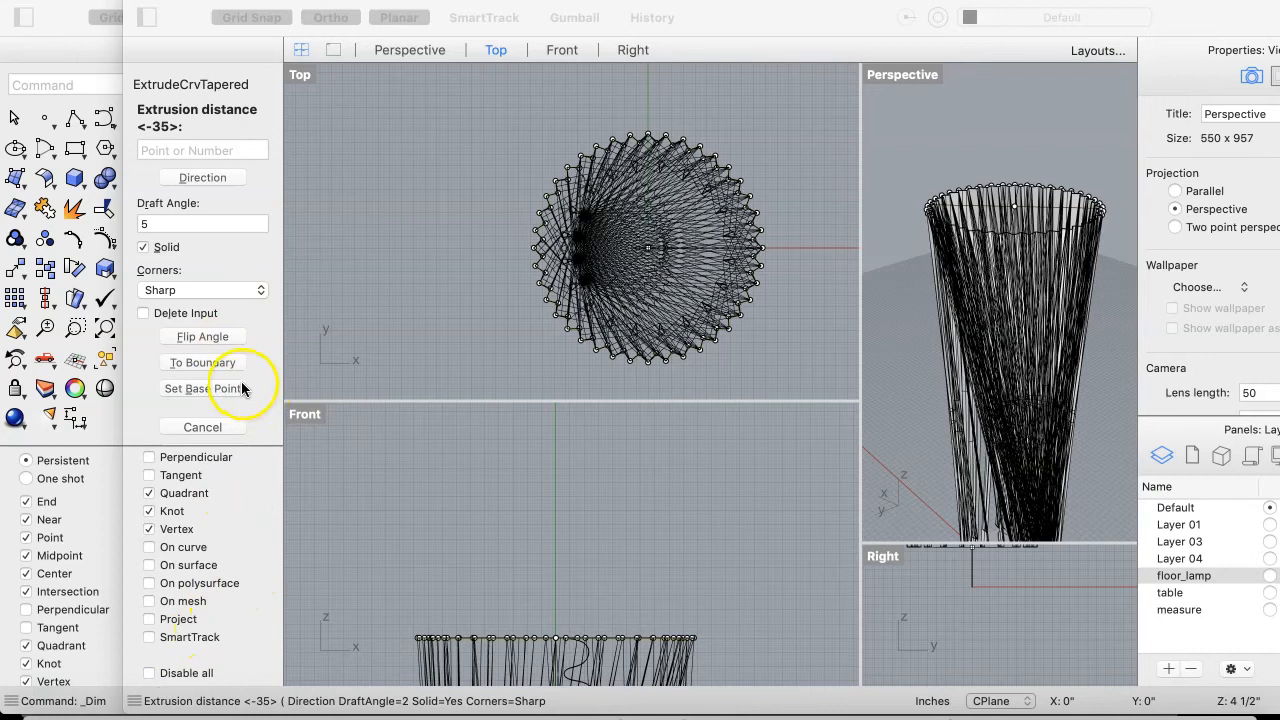
{"action": "left_click", "coordinate": [201, 427]}
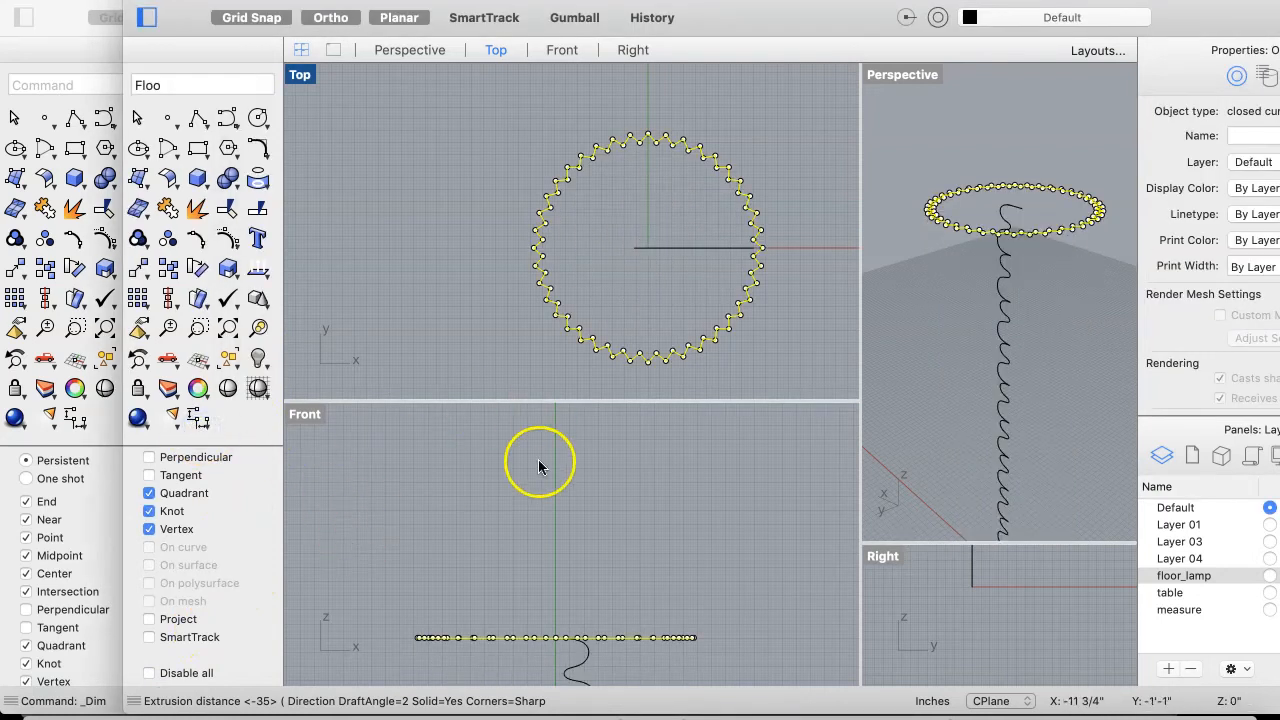
{"action": "left_click", "coordinate": [168, 672]}
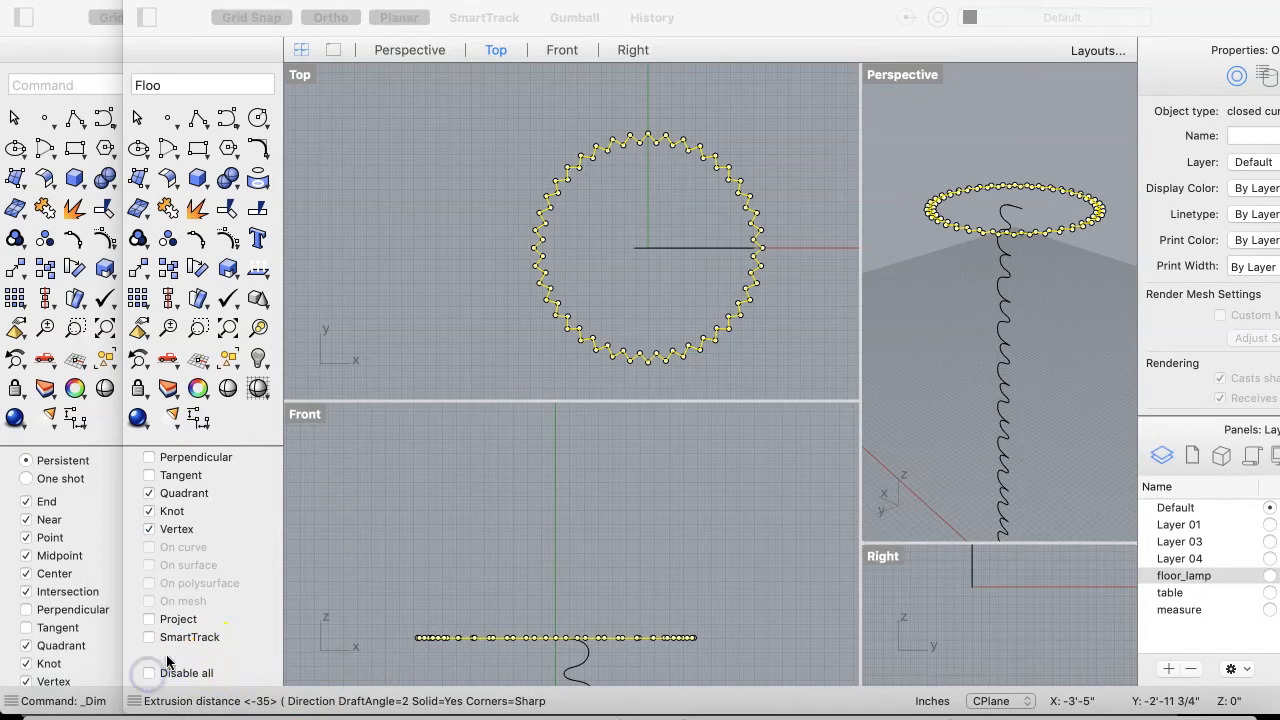
{"action": "scroll", "coordinate": [168, 662], "scroll_direction": "up", "scroll_amount": 5}
{"action": "left_click", "coordinate": [201, 612]}
{"action": "scroll", "coordinate": [201, 612], "scroll_direction": "down", "scroll_amount": 5}
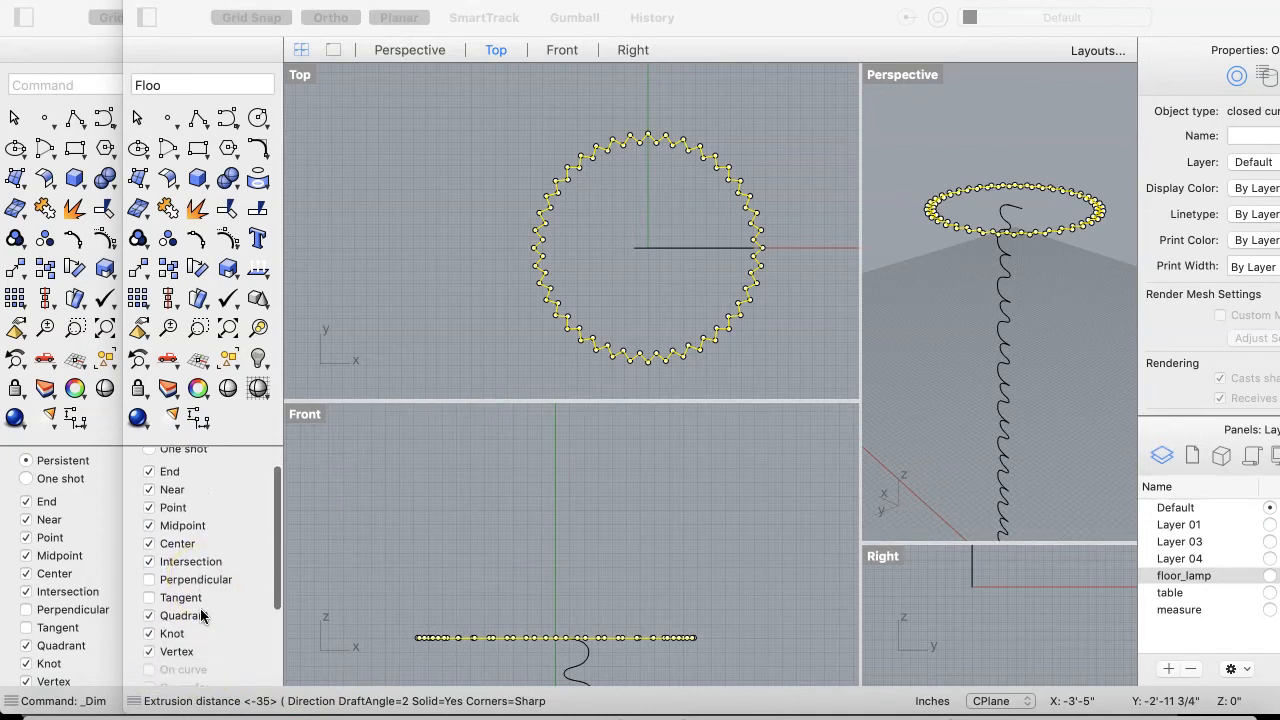
{"action": "left_click", "coordinate": [142, 645]}
{"action": "left_click", "coordinate": [147, 637]}
{"action": "left_click", "coordinate": [149, 674]}
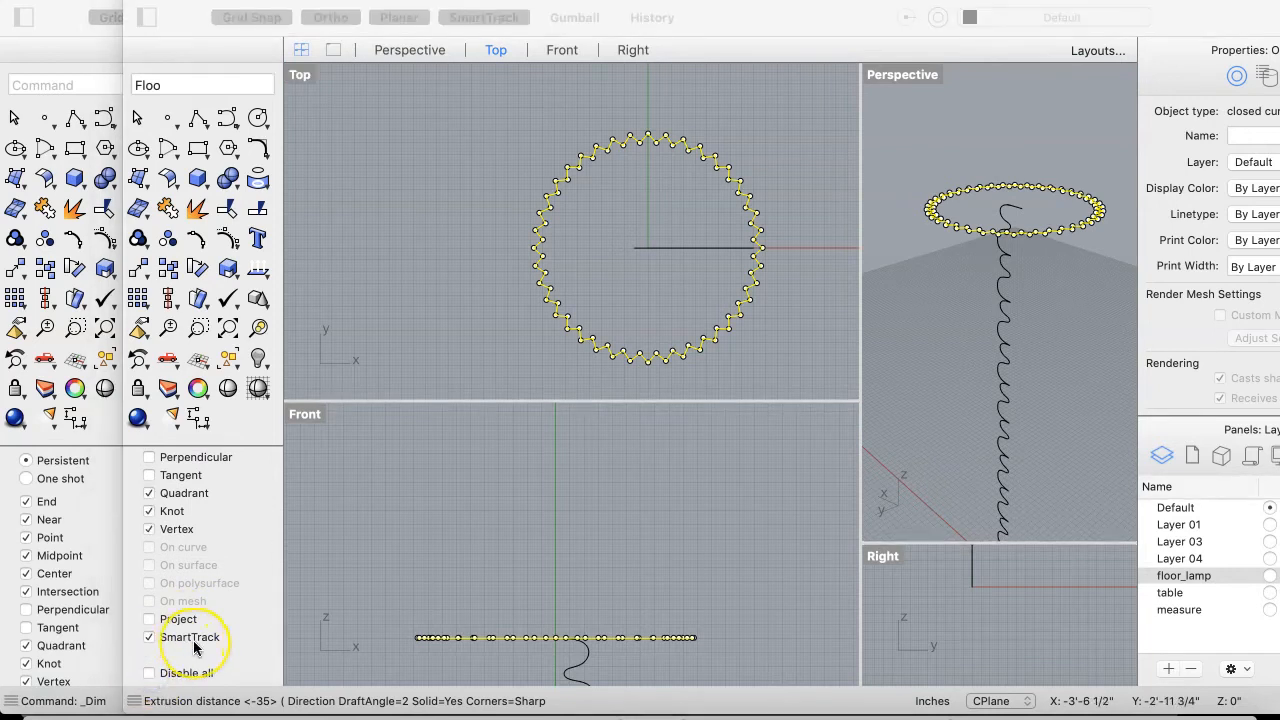
{"action": "scroll", "coordinate": [196, 648], "scroll_direction": "up", "scroll_amount": 5}
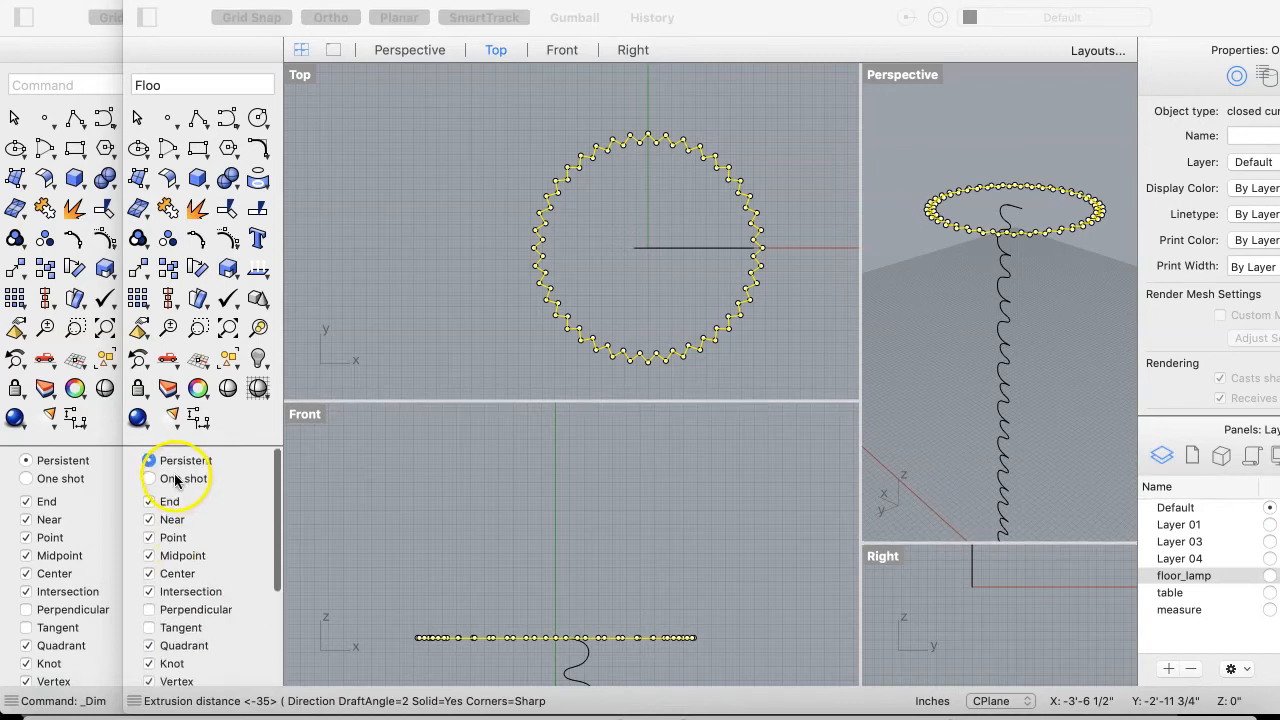
{"action": "scroll", "coordinate": [173, 485], "scroll_direction": "down", "scroll_amount": 5}
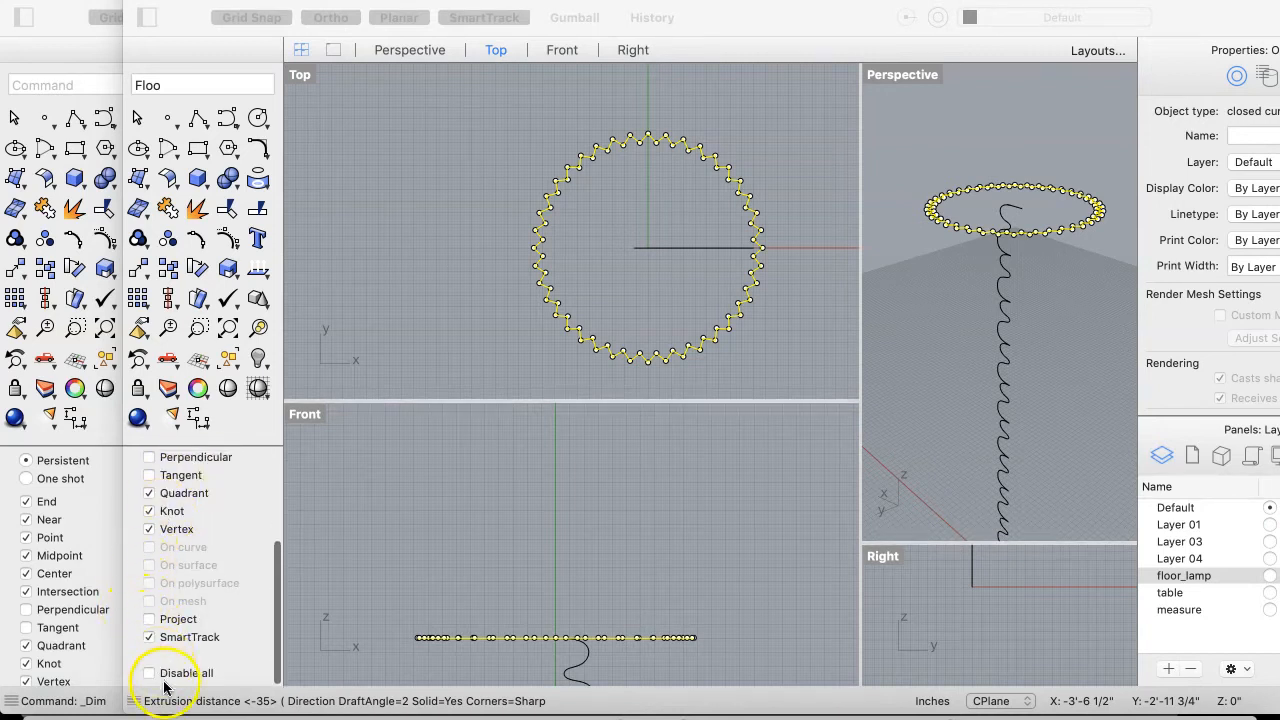
{"action": "left_click", "coordinate": [148, 662]}
{"action": "left_click", "coordinate": [149, 637]}
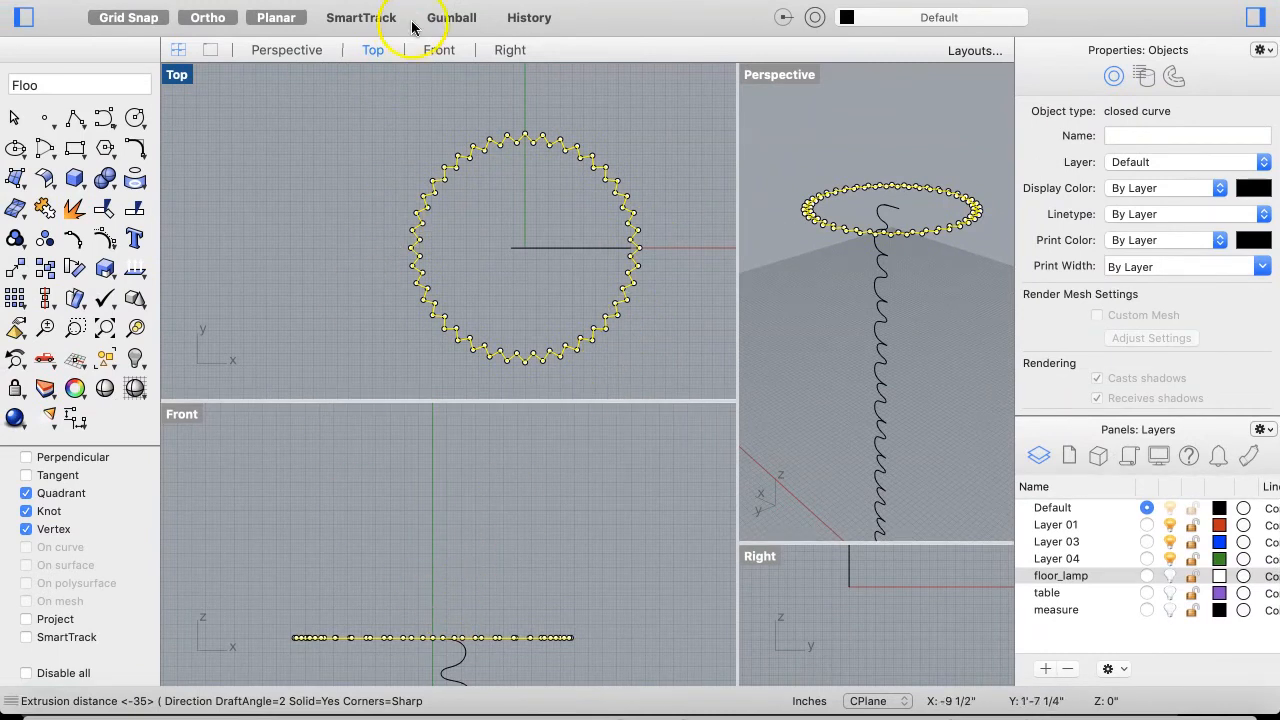
Begin a tapered surface extrusion of the star curve, without Solid, and set its draft angle to 4
{"action": "left_click", "coordinate": [364, 1]}
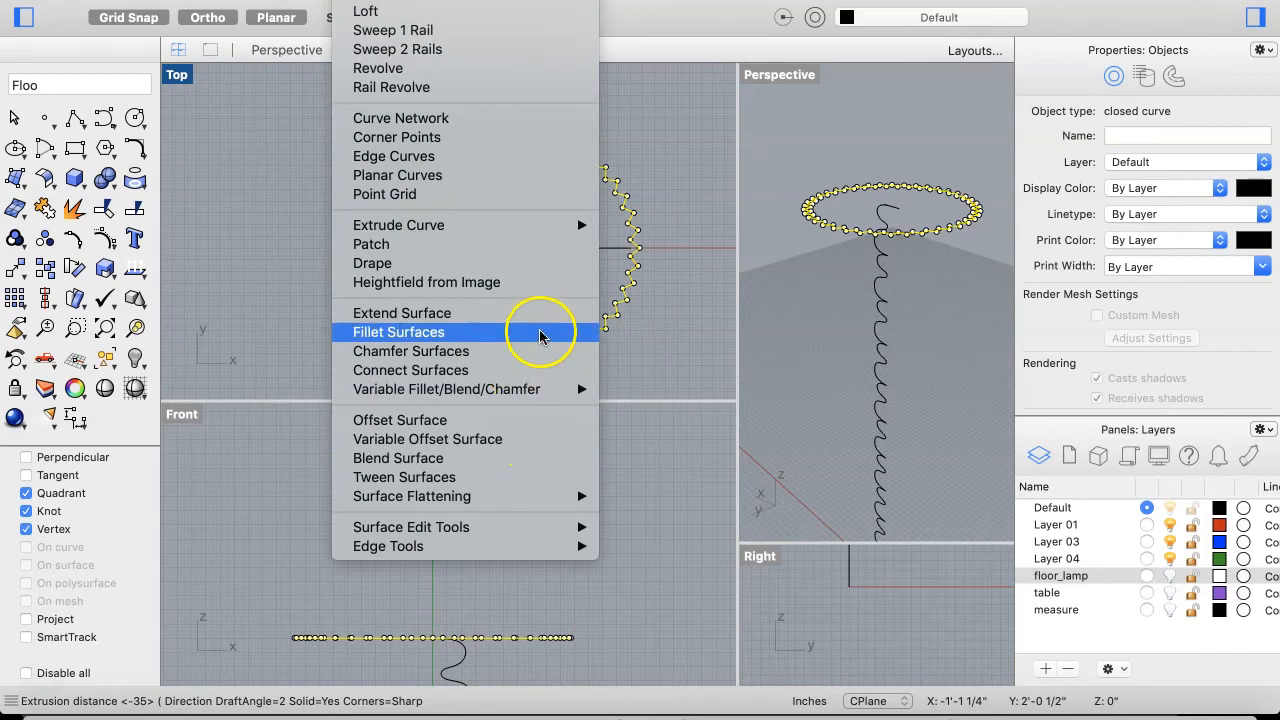
{"action": "mouse_move", "coordinate": [534, 224]}
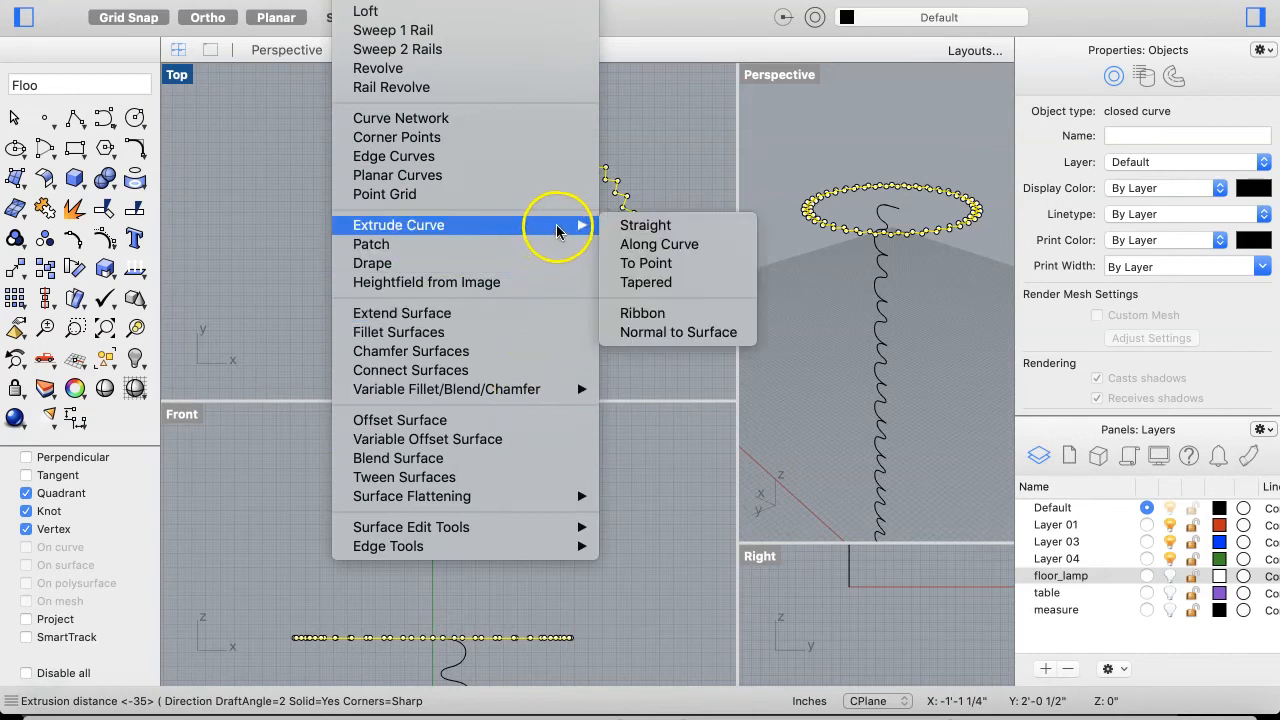
{"action": "left_click", "coordinate": [645, 283]}
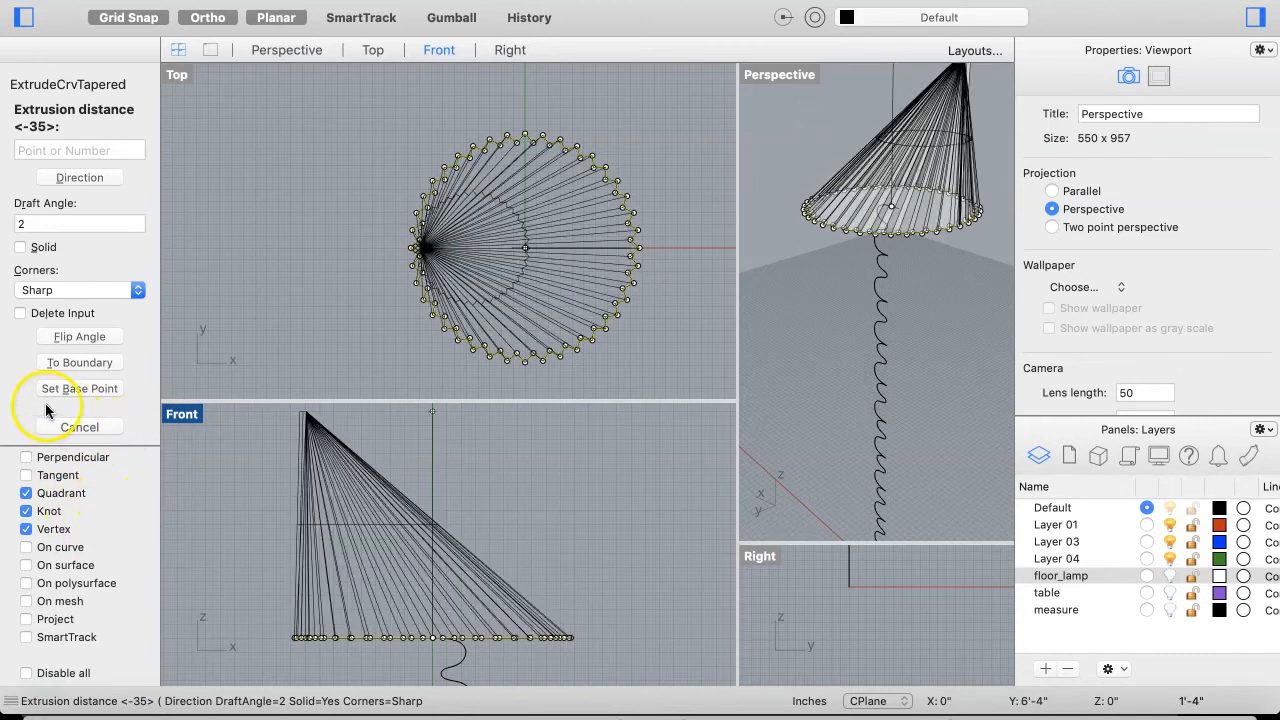
{"action": "left_click", "coordinate": [36, 229]}
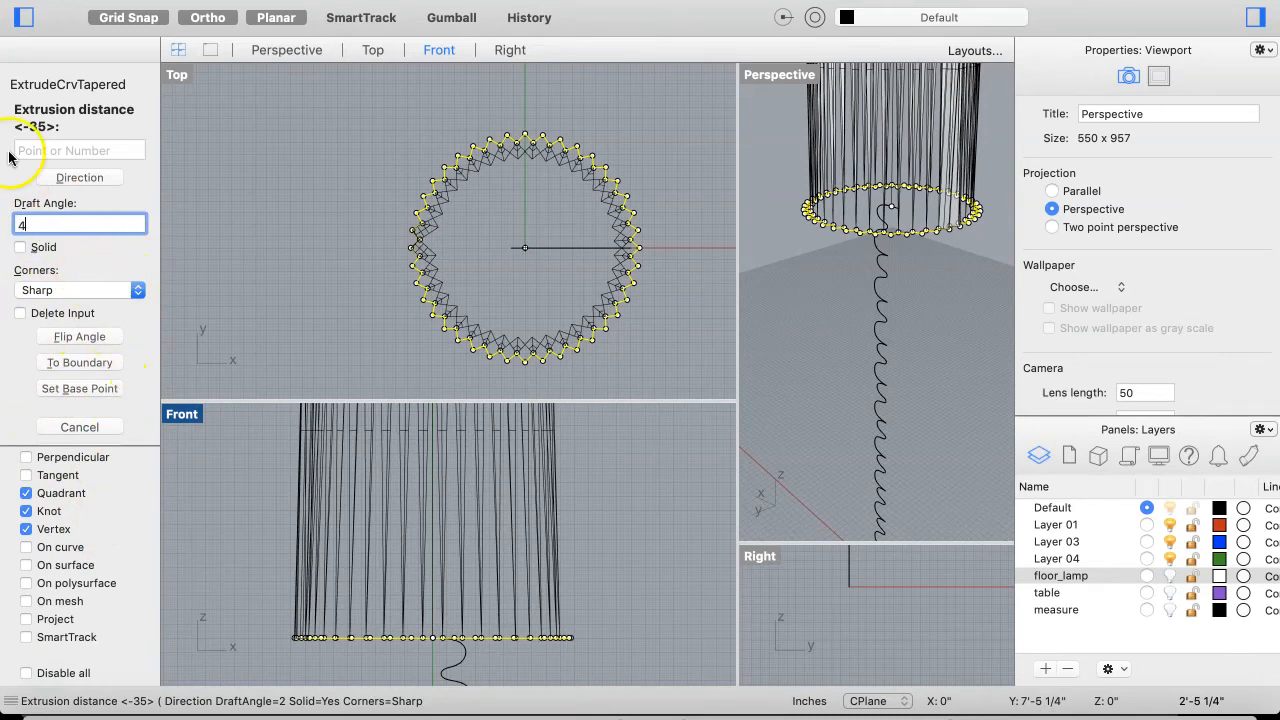
{"action": "type", "text": "4"}
{"action": "key", "text": "Return"}
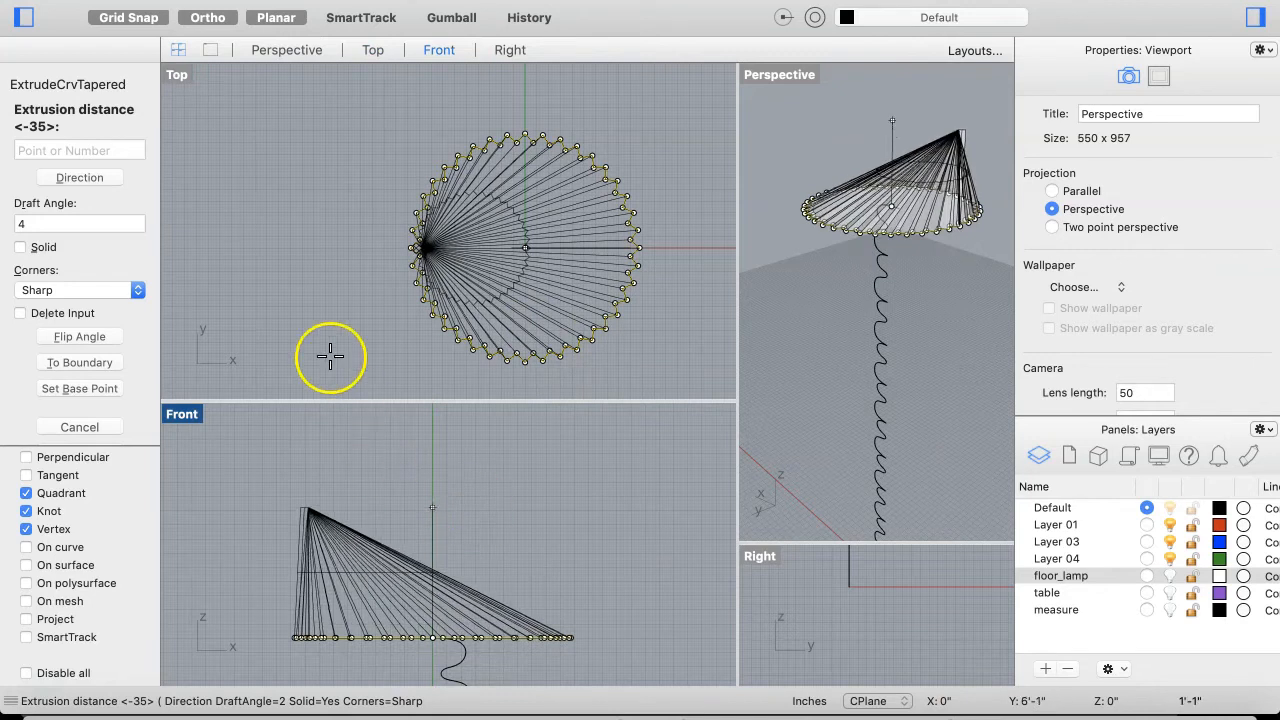
Define the extrusion direction from the star's centre to a point straight above it in the Front view
{"action": "left_click", "coordinate": [104, 148]}
{"action": "type", "text": "10"}
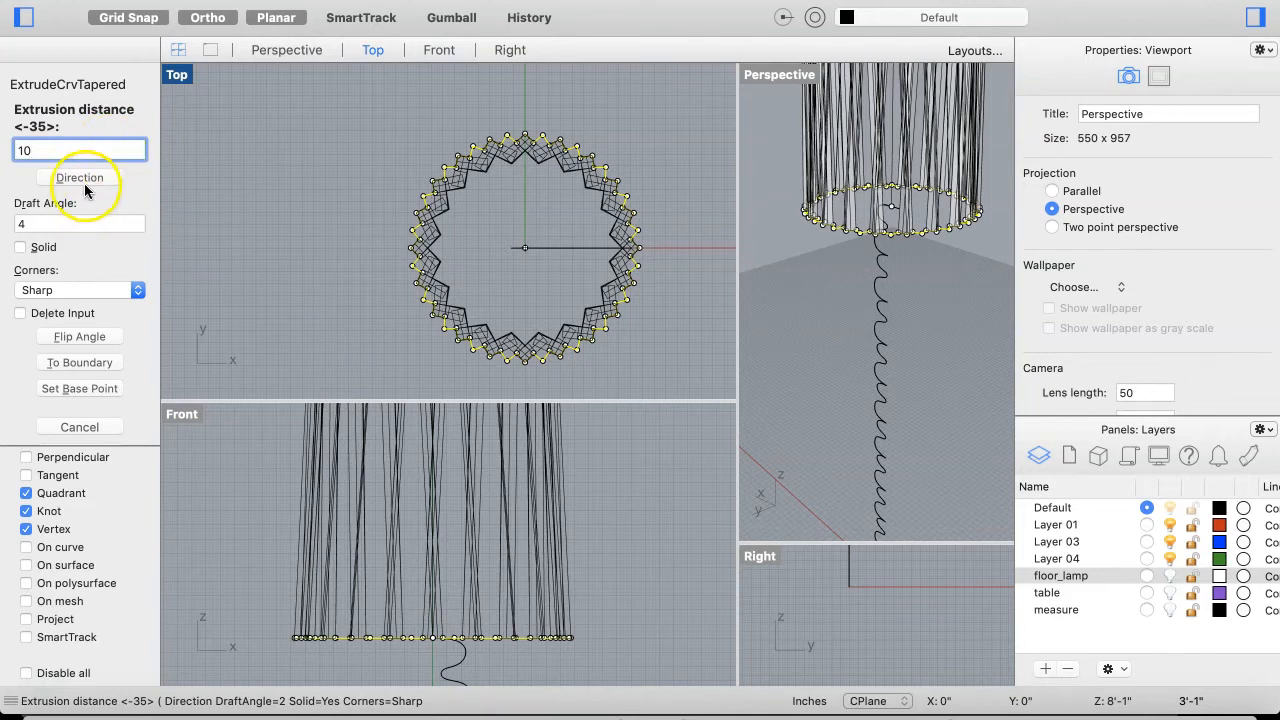
{"action": "left_click", "coordinate": [85, 182]}
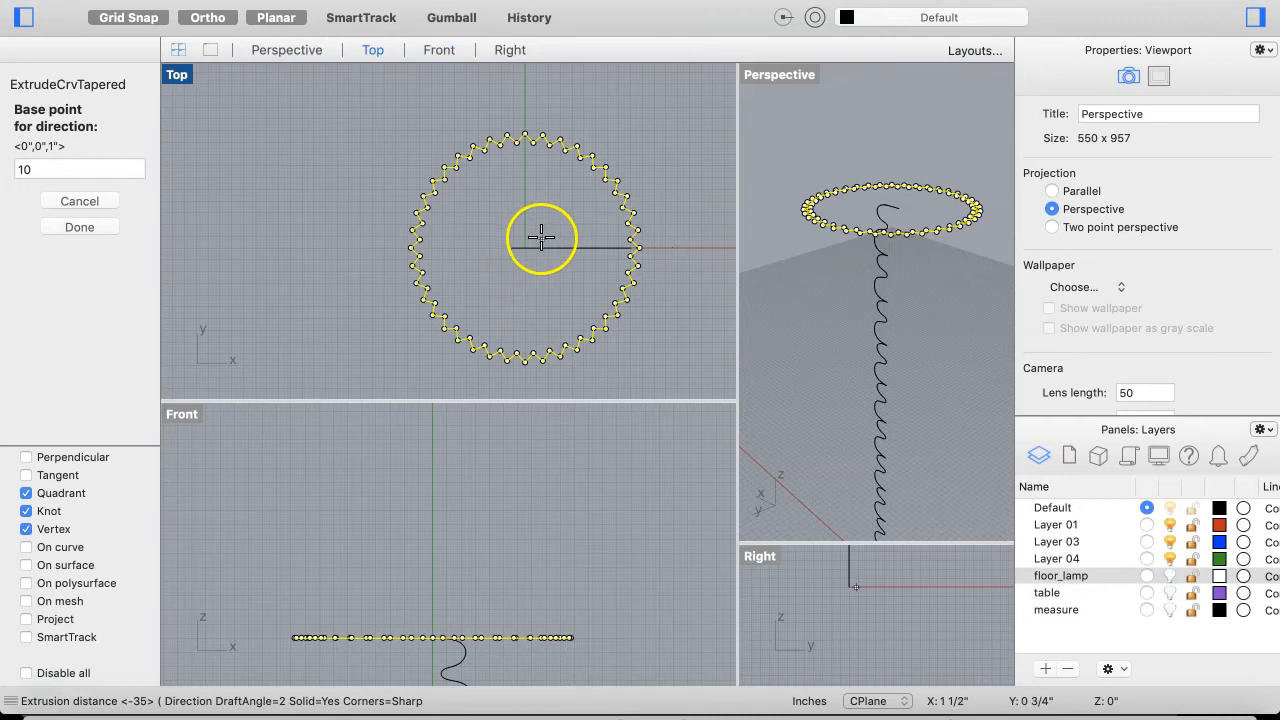
{"action": "left_click", "coordinate": [527, 244]}
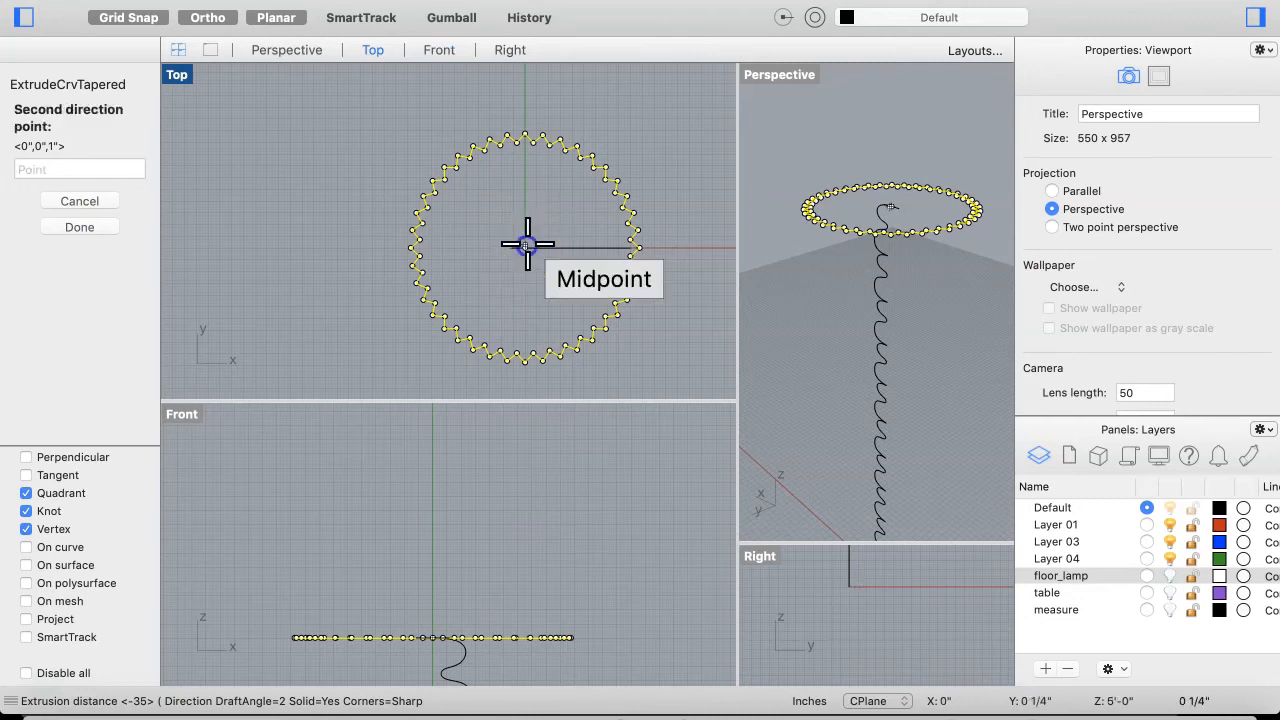
{"action": "left_click", "coordinate": [431, 543]}
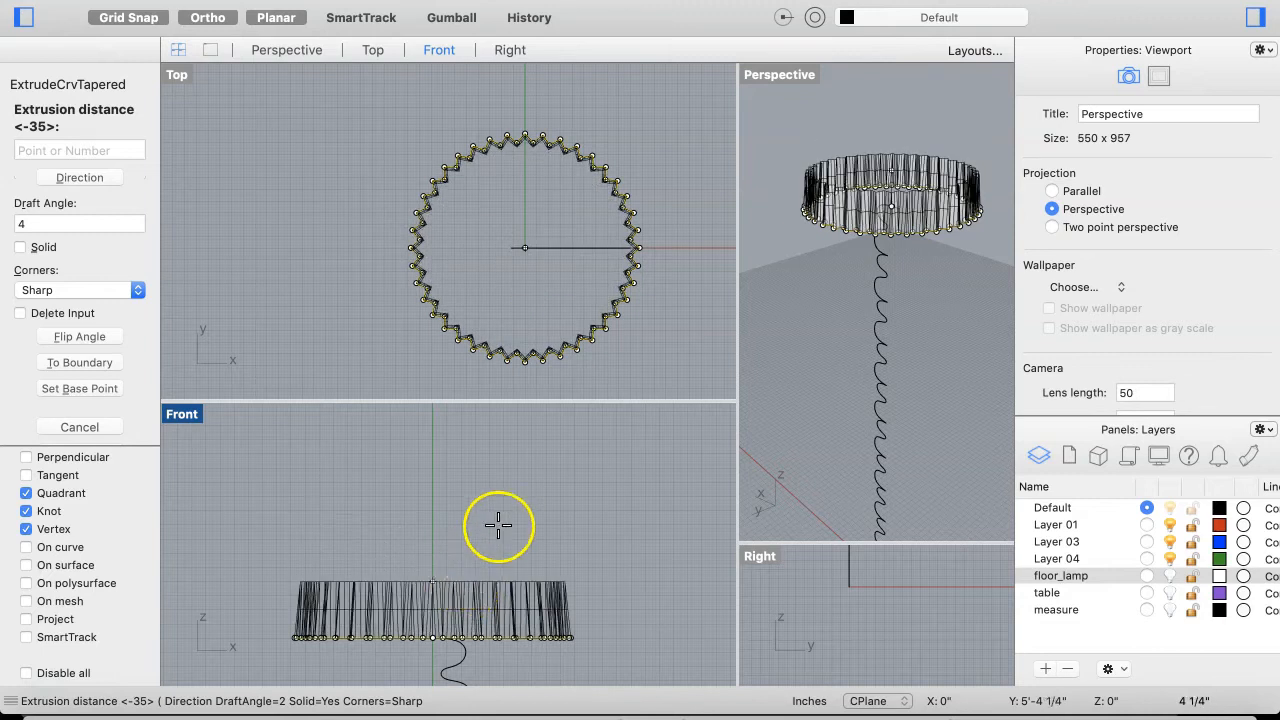
Try the tapered extrusion with a distance of 10 inches, and delete the resulting surface
{"action": "left_click", "coordinate": [35, 150]}
{"action": "type", "text": "10"}
{"action": "left_click", "coordinate": [60, 153]}
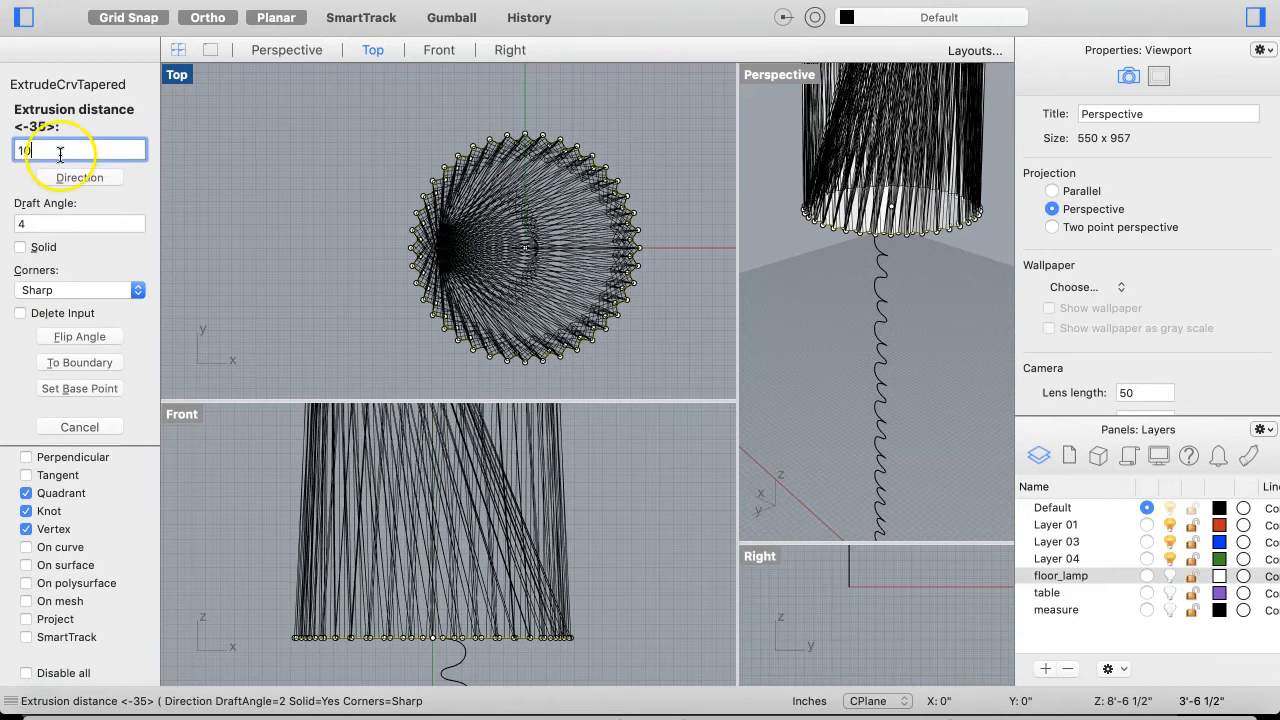
{"action": "key", "text": "Return"}
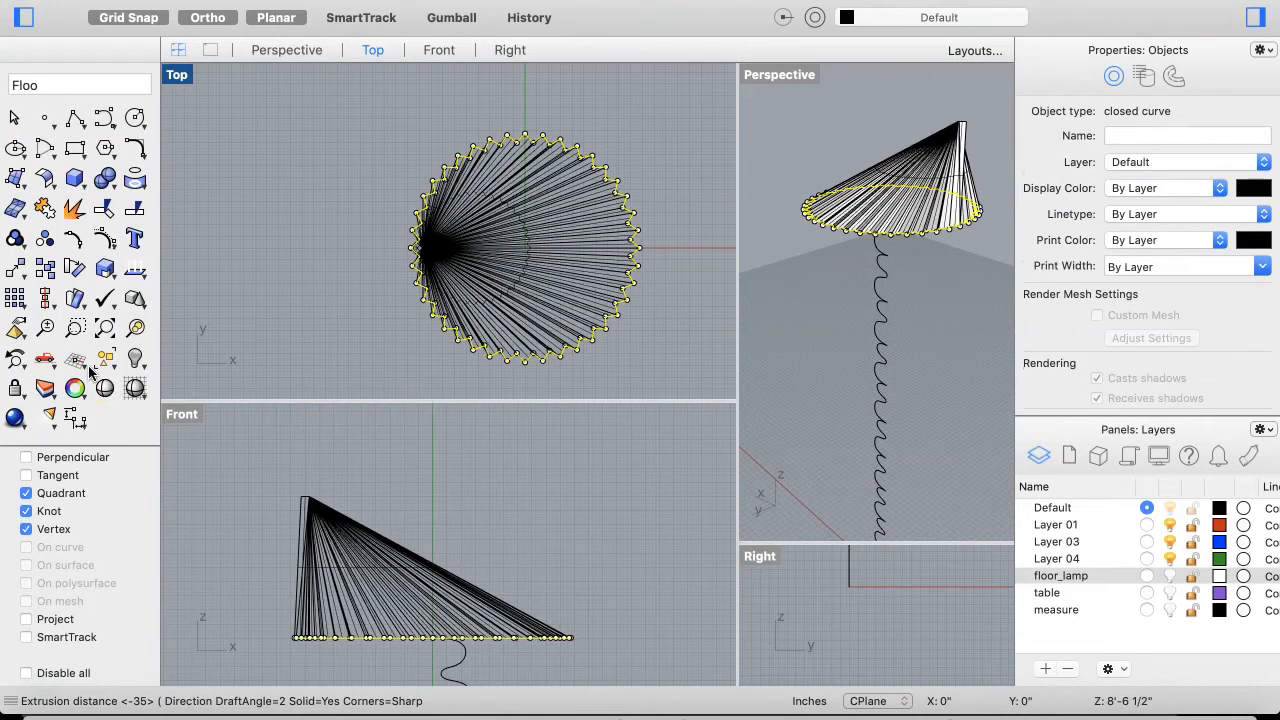
{"action": "left_click", "coordinate": [360, 578]}
{"action": "key", "text": "Delete"}
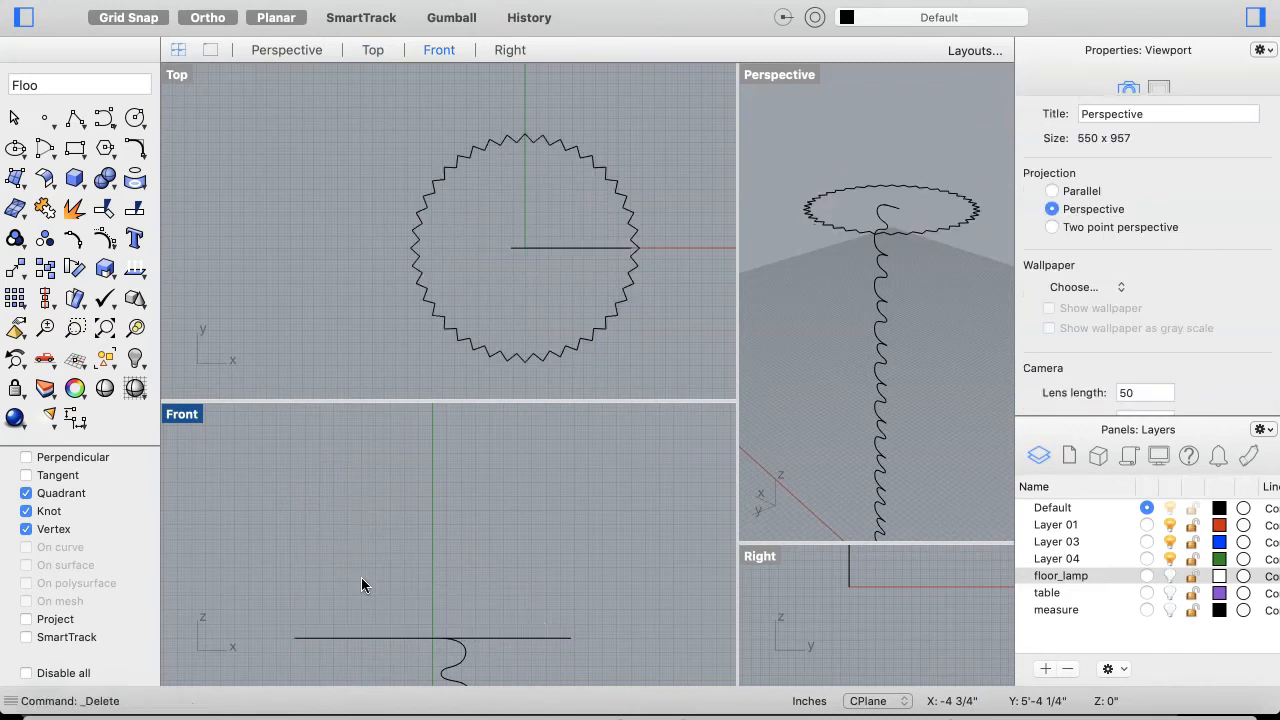
Repeat the tapered extrusion of the star curve with a draft angle of 4, sharp corners and Solid off
{"action": "key", "text": "Return"}
{"action": "left_click", "coordinate": [520, 508]}
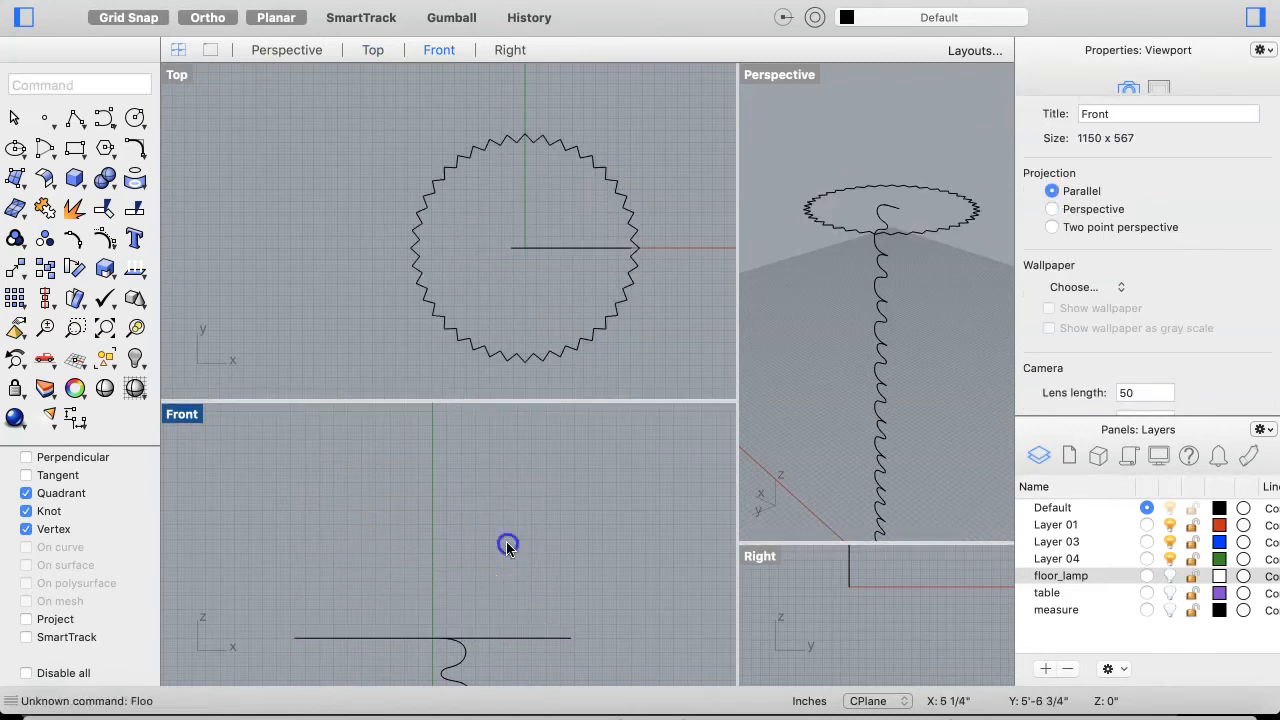
{"action": "key", "text": "Return"}
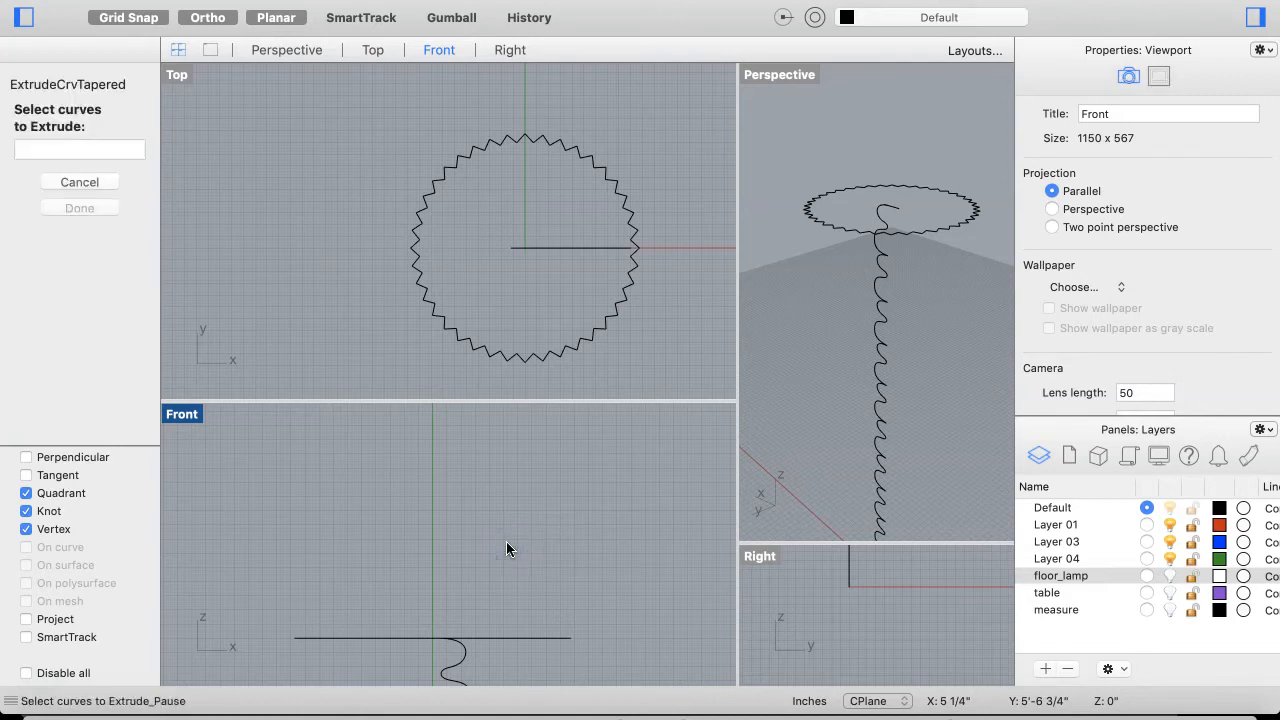
{"action": "left_click", "coordinate": [591, 343]}
{"action": "key", "text": "Return"}
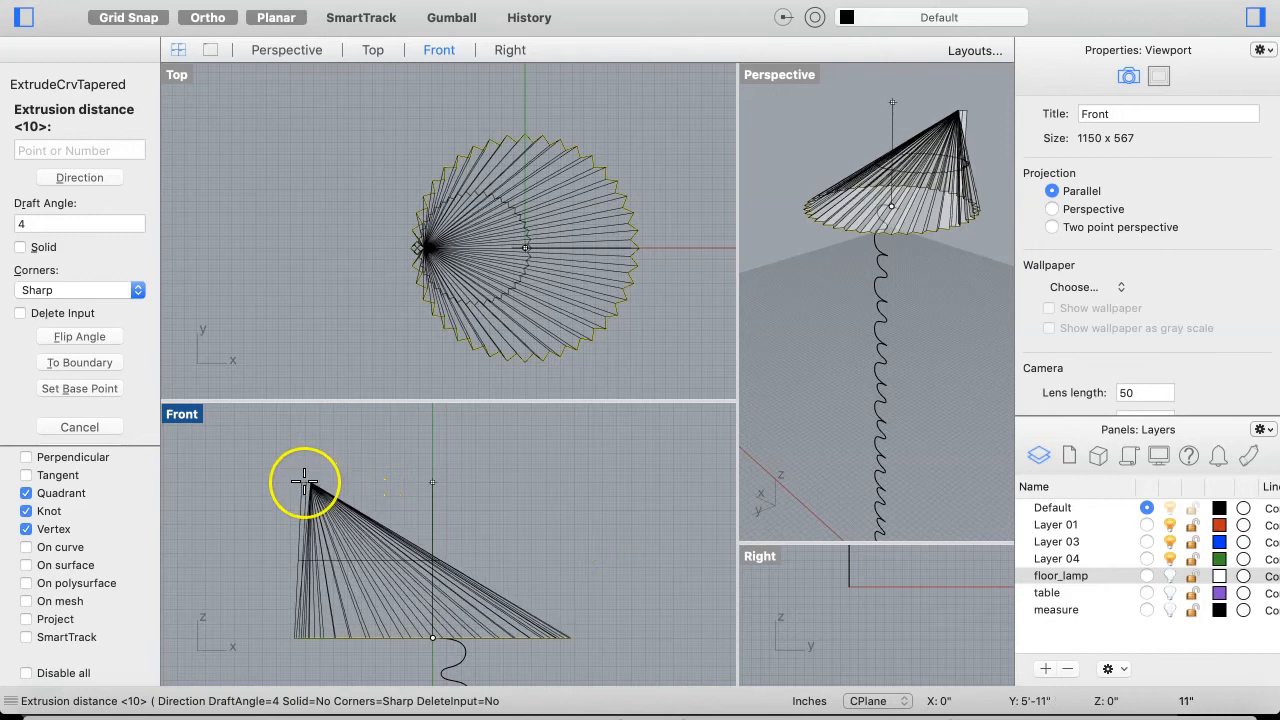
Turn off all active object snaps, including End, Near, Point, Midpoint, Center, Intersection, Quadrant, Knot and Vertex
{"action": "scroll", "coordinate": [68, 543], "scroll_direction": "up", "scroll_amount": 2}
{"action": "scroll", "coordinate": [68, 543], "scroll_direction": "up", "scroll_amount": 1}
{"action": "scroll", "coordinate": [68, 543], "scroll_direction": "down", "scroll_amount": 2}
{"action": "scroll", "coordinate": [68, 542], "scroll_direction": "up", "scroll_amount": 3}
{"action": "scroll", "coordinate": [68, 542], "scroll_direction": "up", "scroll_amount": 2}
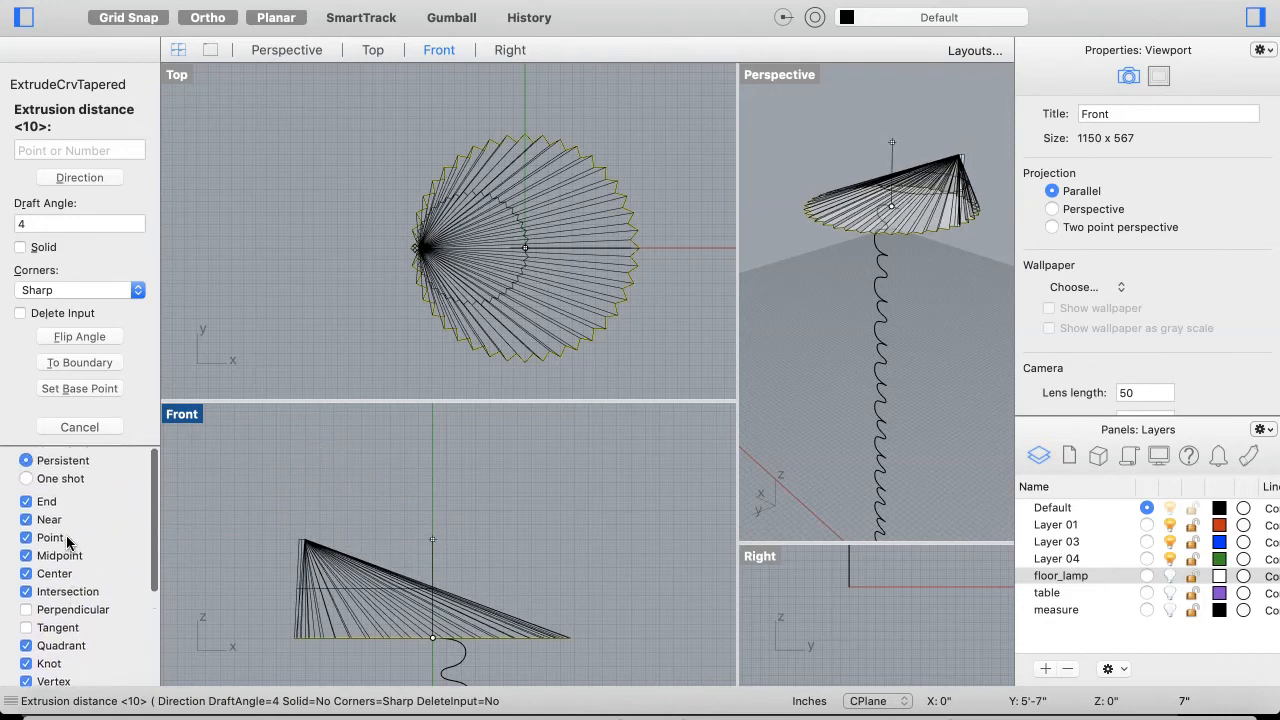
{"action": "scroll", "coordinate": [68, 542], "scroll_direction": "down", "scroll_amount": 2}
{"action": "scroll", "coordinate": [68, 543], "scroll_direction": "down", "scroll_amount": 2}
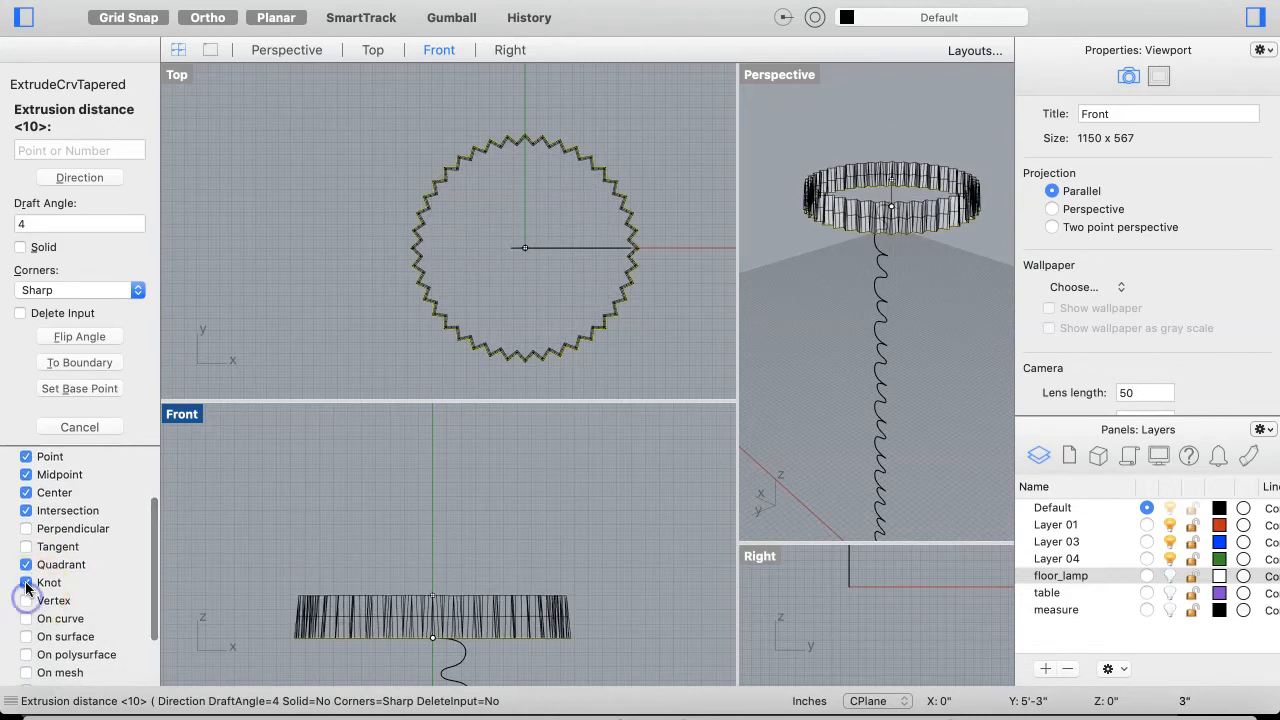
{"action": "left_click", "coordinate": [26, 583]}
{"action": "left_click", "coordinate": [26, 510]}
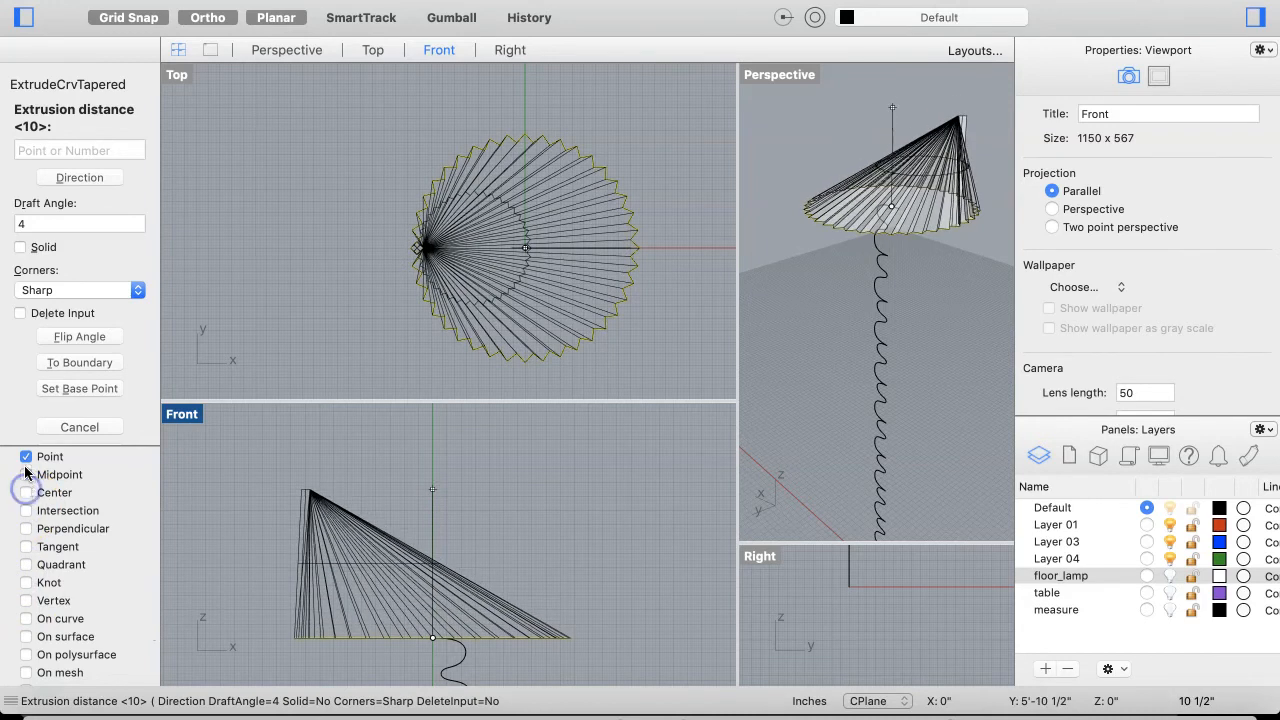
{"action": "left_click", "coordinate": [26, 457]}
{"action": "scroll", "coordinate": [45, 486], "scroll_direction": "up", "scroll_amount": 2}
{"action": "left_click", "coordinate": [35, 516]}
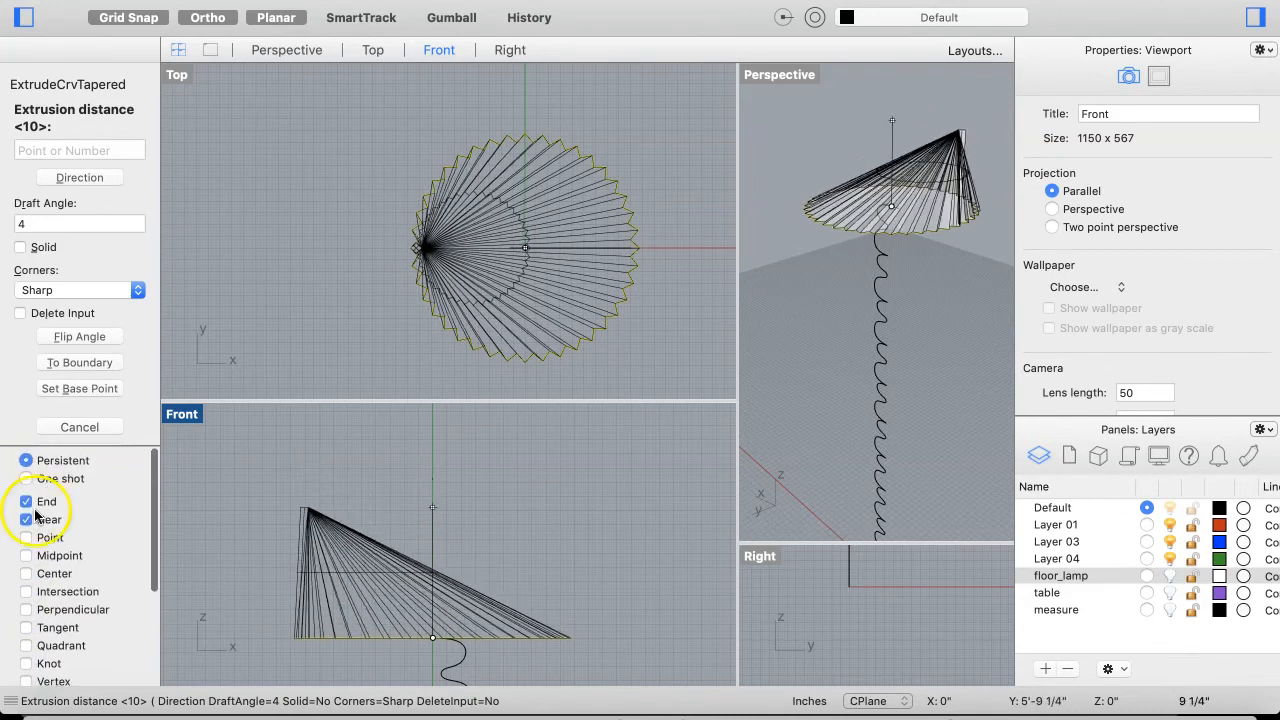
{"action": "left_click", "coordinate": [286, 166]}
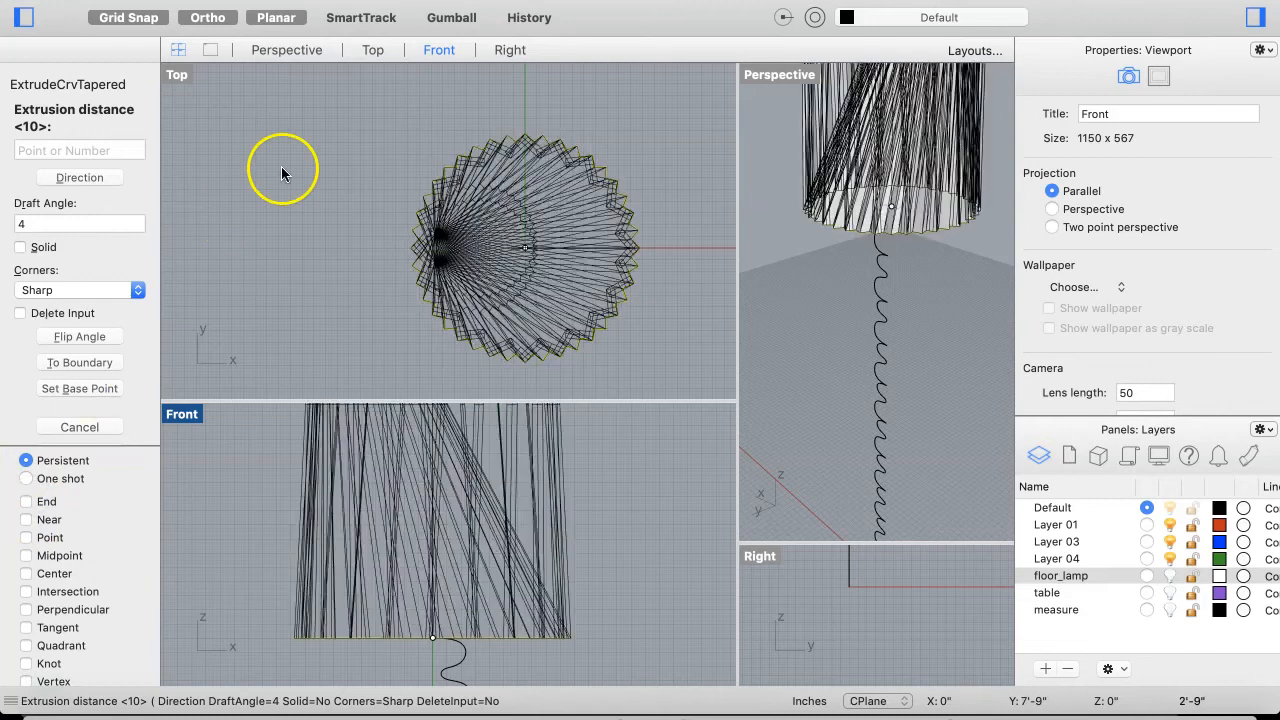
Turn off the Ortho and Planar modeling aids, leaving Grid Snap on
{"action": "left_click", "coordinate": [214, 17]}
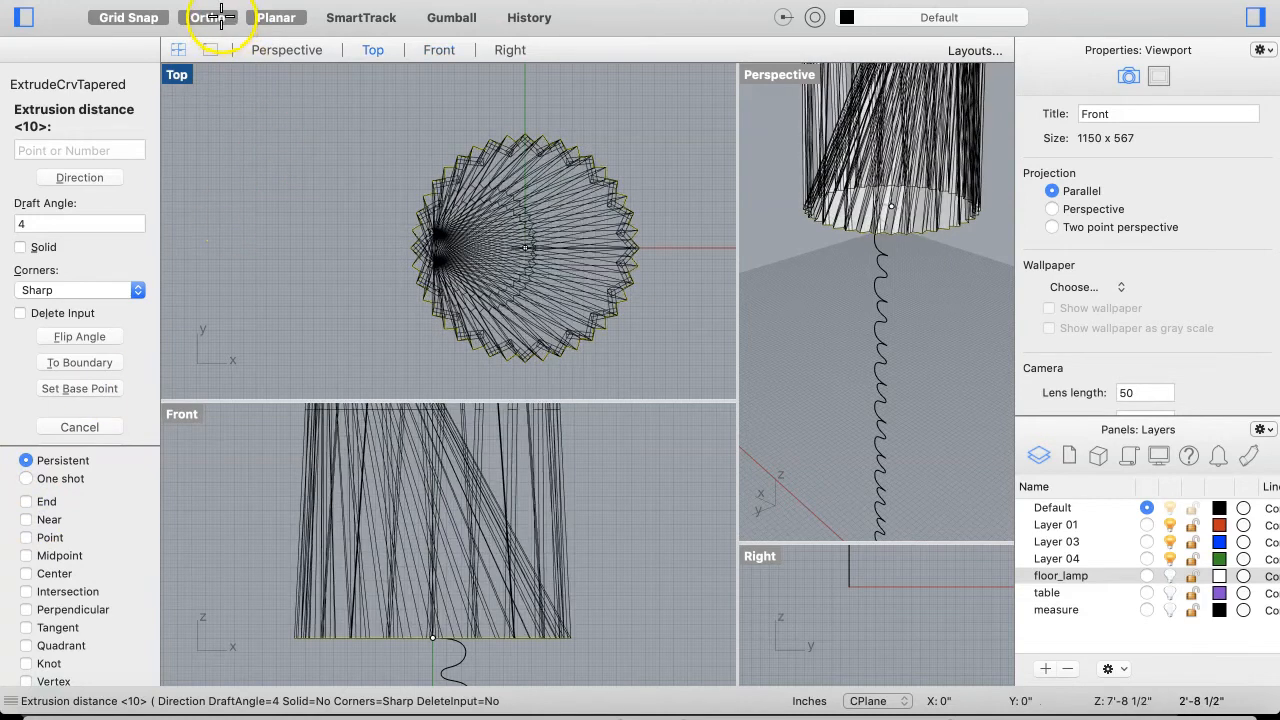
{"action": "left_click", "coordinate": [278, 18]}
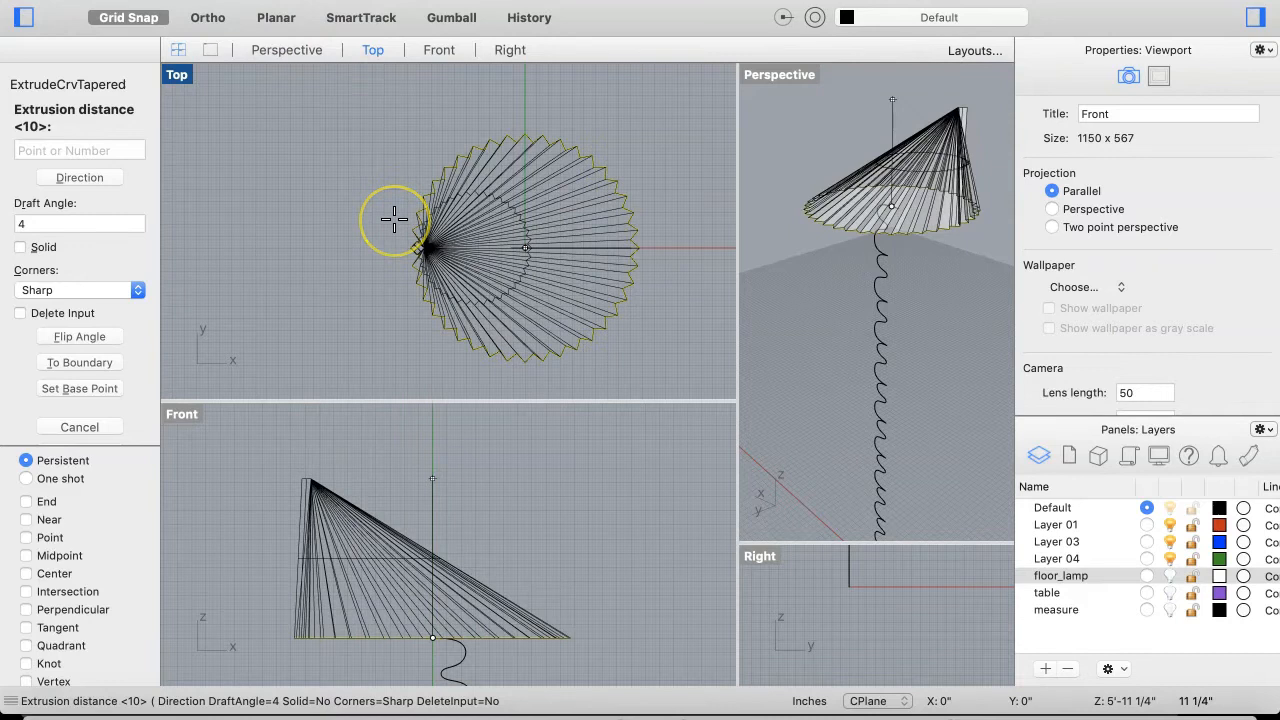
{"action": "left_click", "coordinate": [443, 471]}
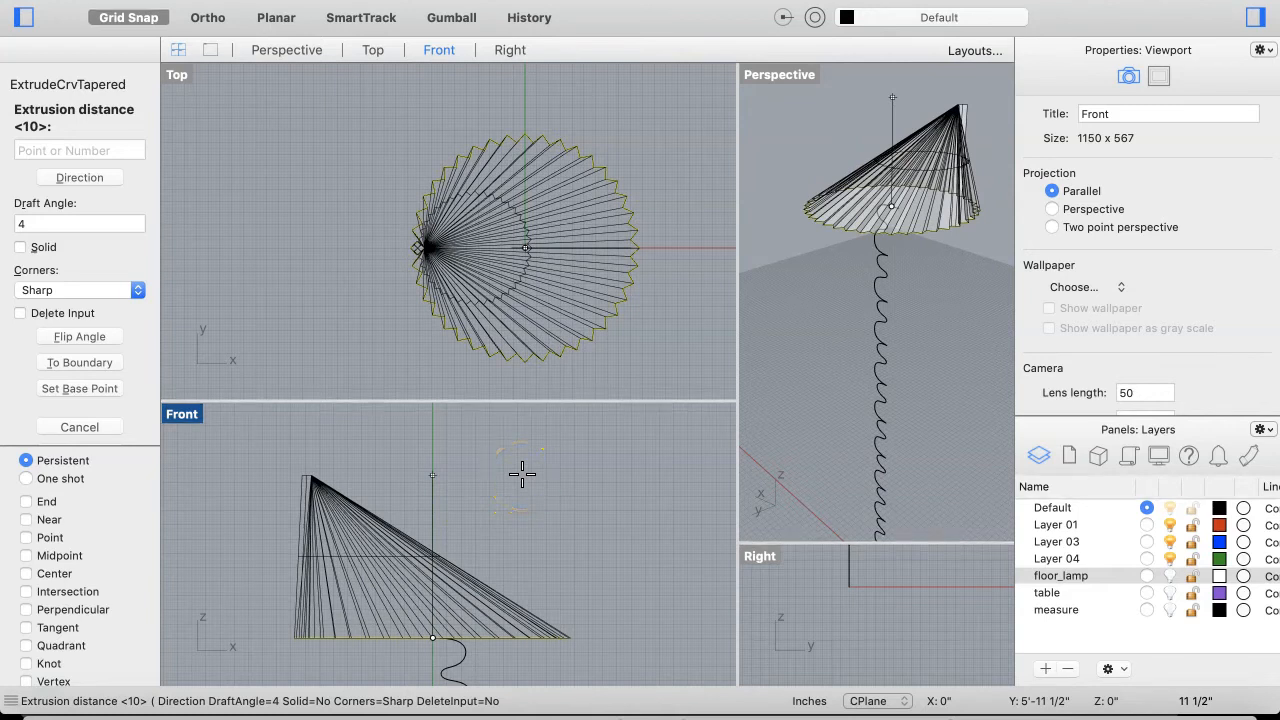
Widen the Perspective and Right viewports, make the Right viewport taller, and undo the downward tapered extrusion
{"action": "left_click_drag", "start_coordinate": [910, 166], "coordinate": [940, 188]}
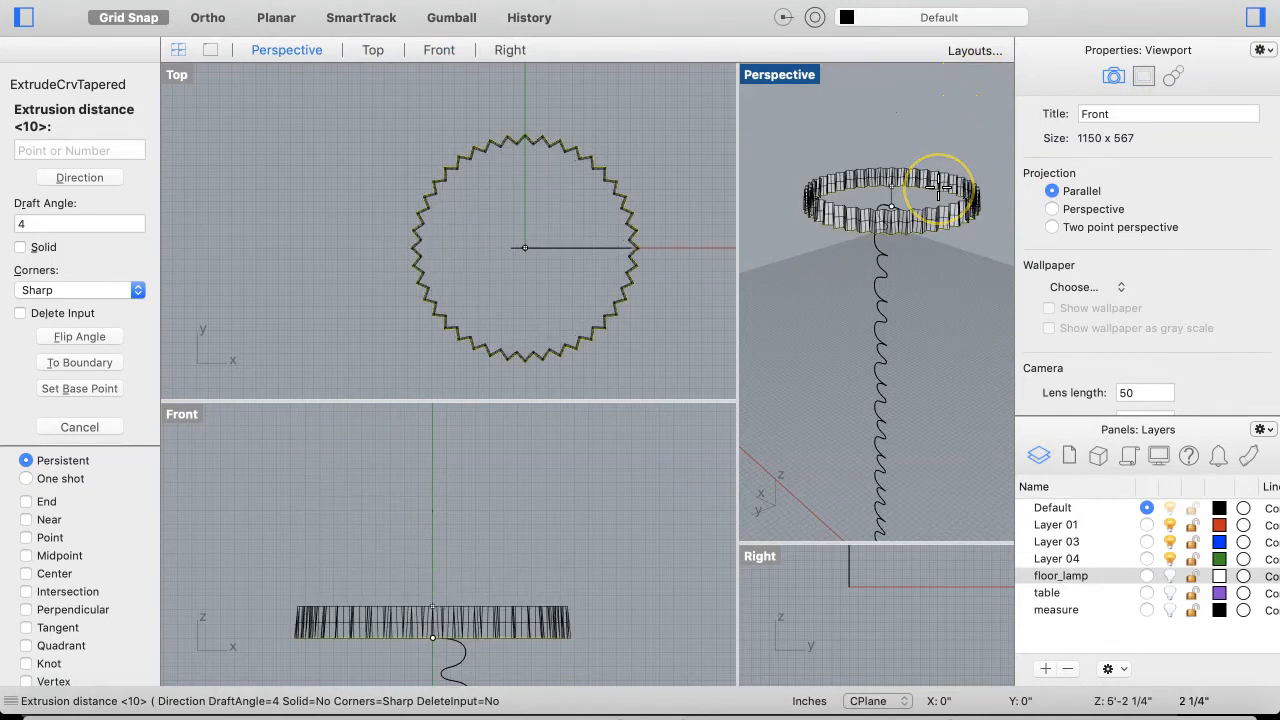
{"action": "left_click_drag", "start_coordinate": [890, 272], "coordinate": [522, 432]}
{"action": "left_click_drag", "start_coordinate": [628, 587], "coordinate": [619, 537]}
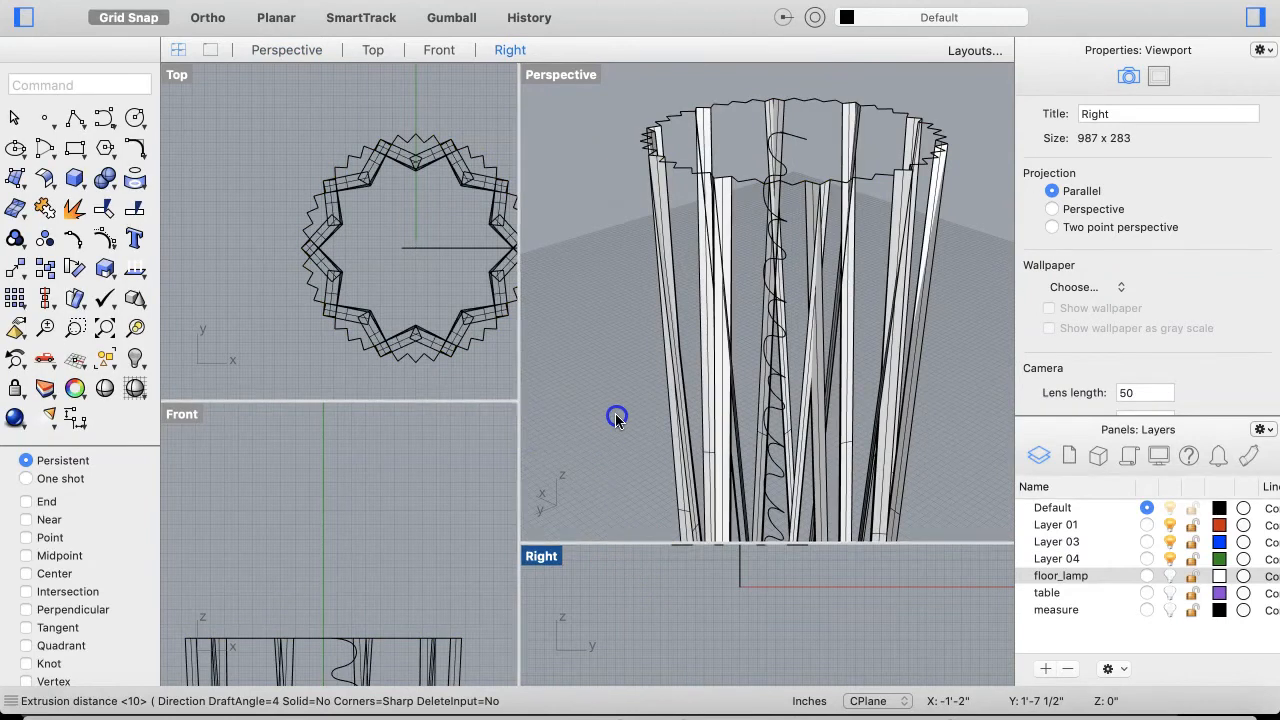
{"action": "left_click_drag", "start_coordinate": [607, 542], "coordinate": [606, 384]}
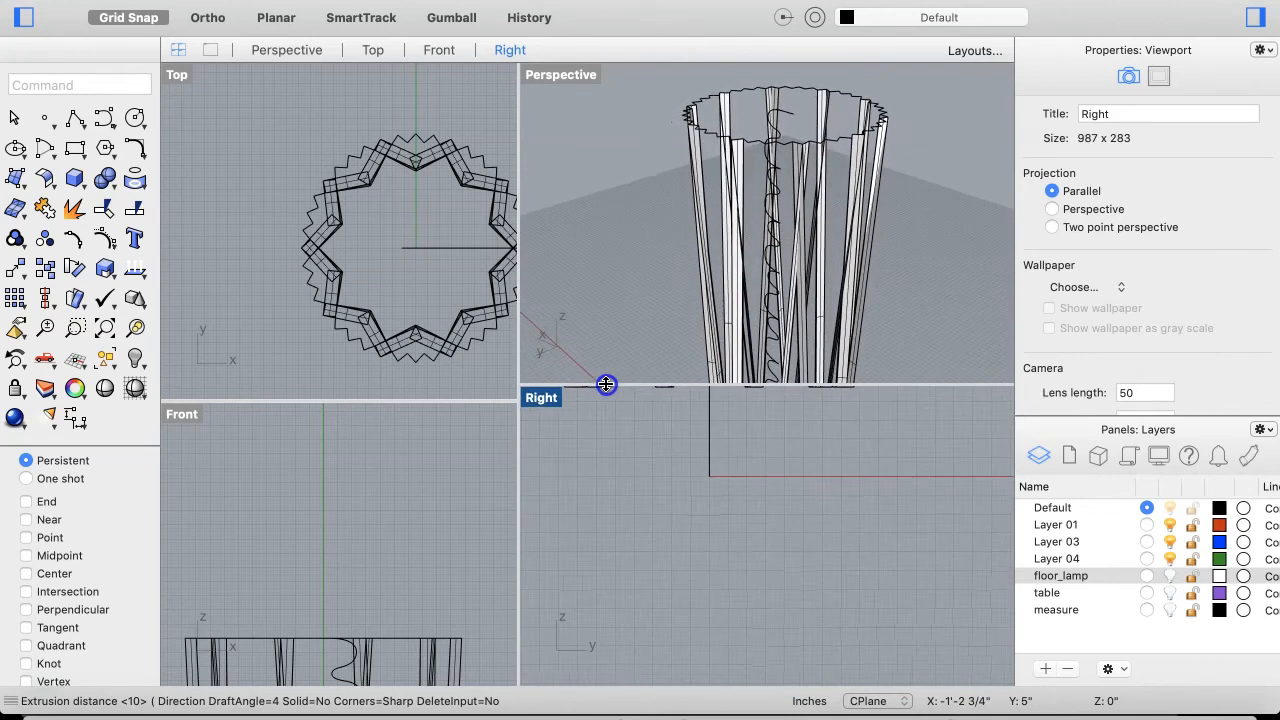
{"action": "scroll", "coordinate": [755, 508], "scroll_direction": "up", "scroll_amount": 5}
{"action": "scroll", "coordinate": [755, 508], "scroll_direction": "up", "scroll_amount": 3}
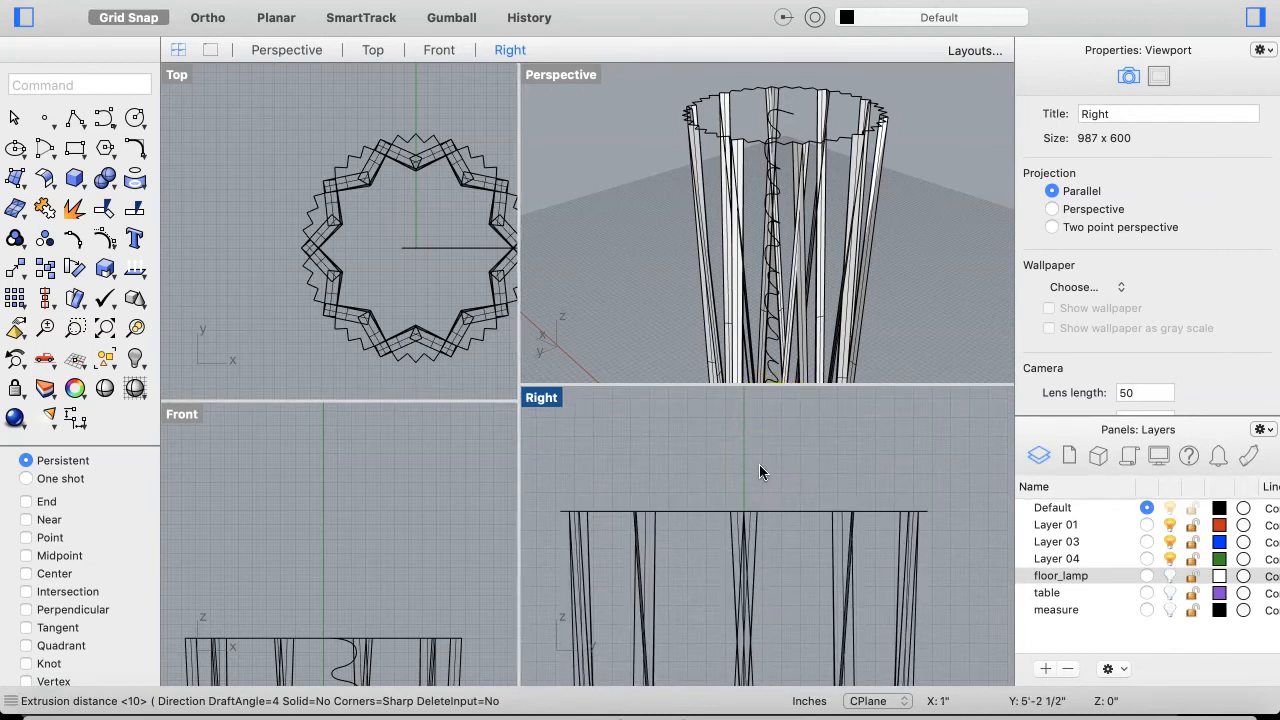
{"action": "key", "text": "super+z"}
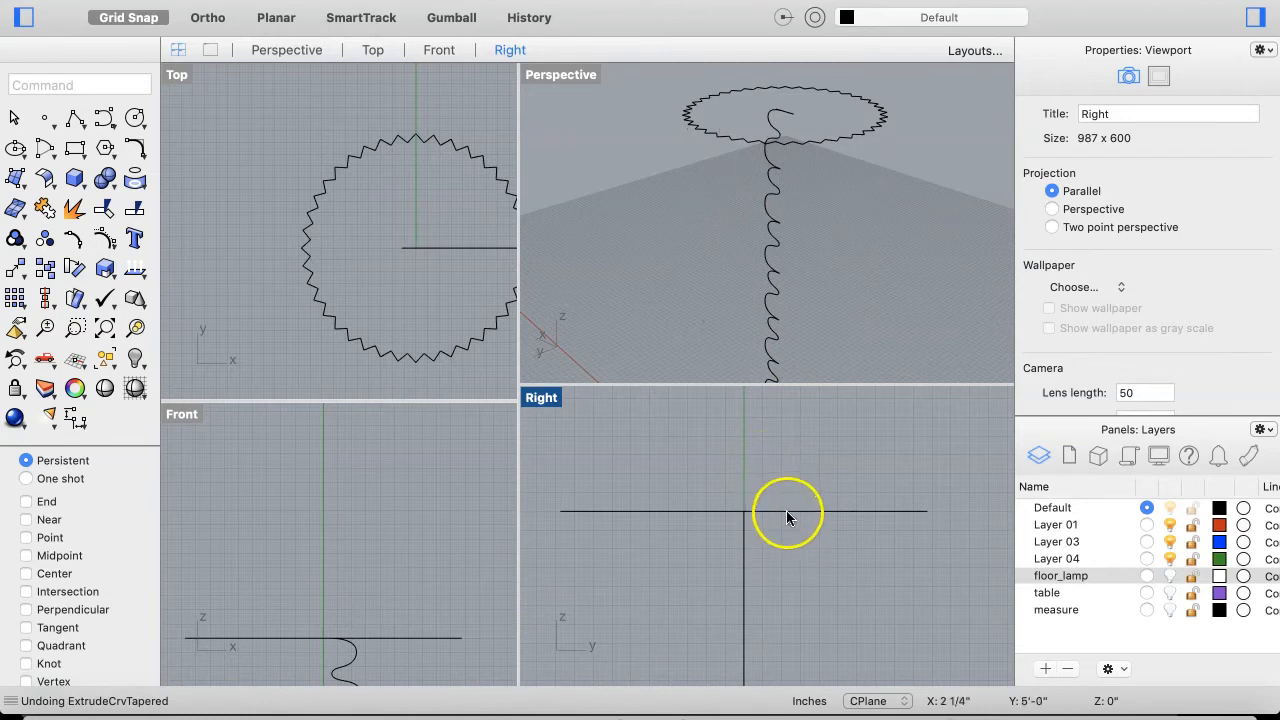
Restart the tapered extrusion of the star curve from the Right view and turn on Solid, keeping sharp corners
{"action": "right_click", "coordinate": [786, 515]}
{"action": "left_click", "coordinate": [819, 507]}
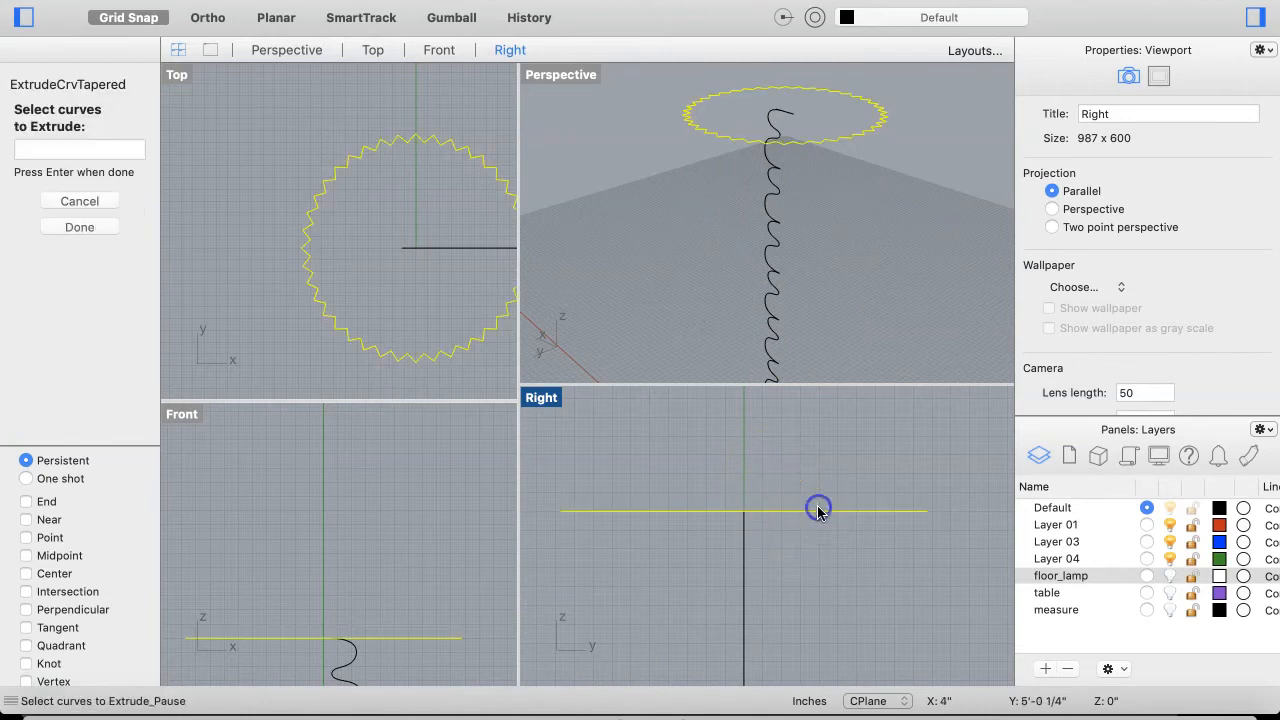
{"action": "right_click", "coordinate": [819, 512]}
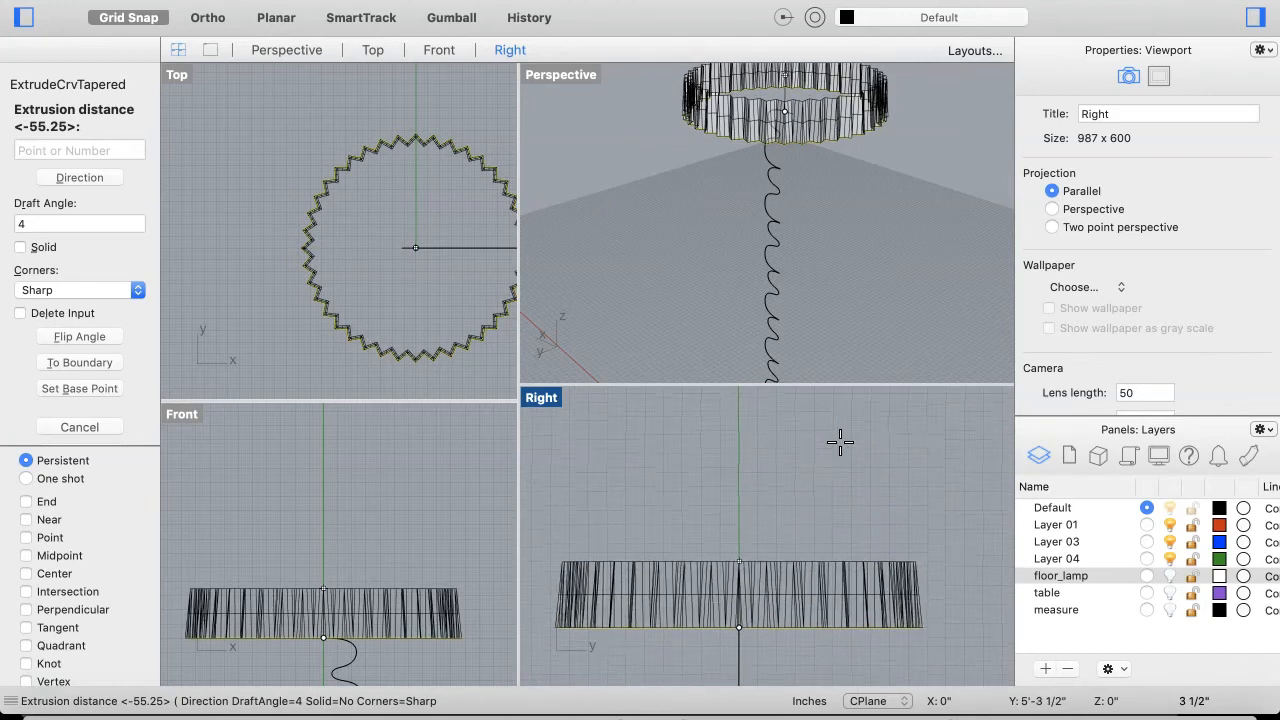
{"action": "left_click", "coordinate": [845, 428]}
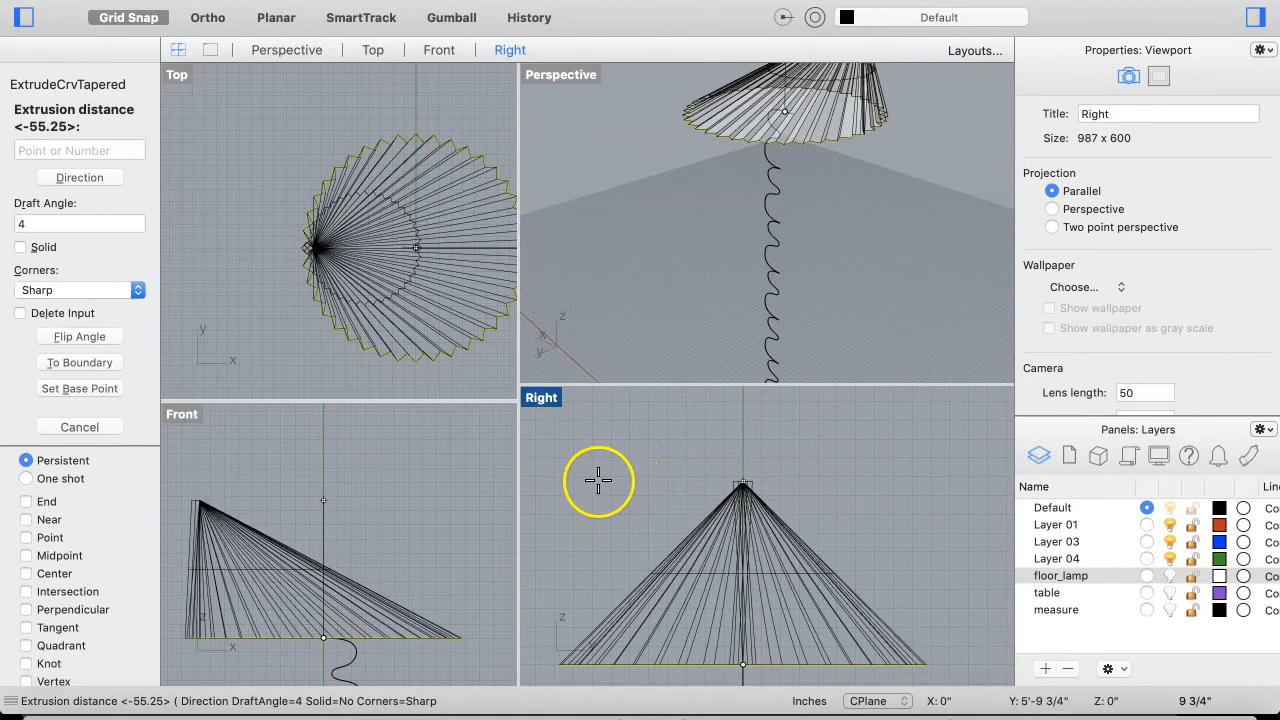
{"action": "left_click", "coordinate": [20, 247]}
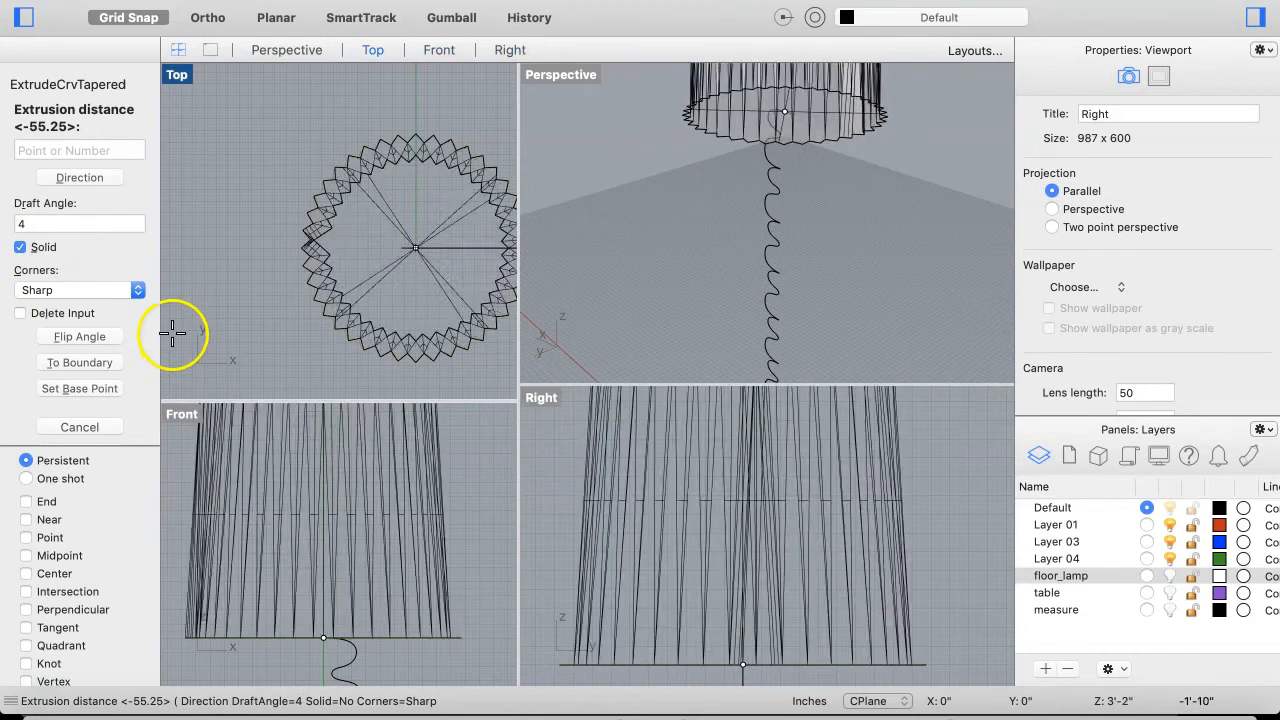
{"action": "left_click", "coordinate": [62, 293]}
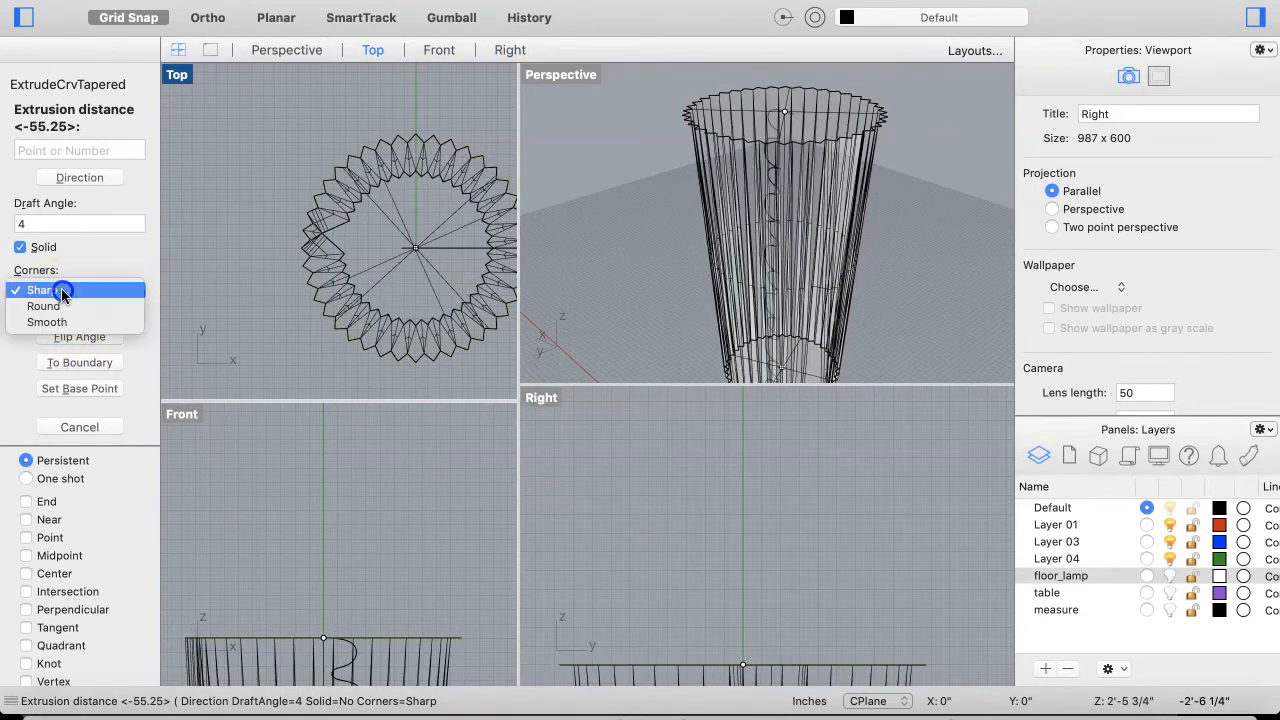
{"action": "left_click", "coordinate": [62, 291]}
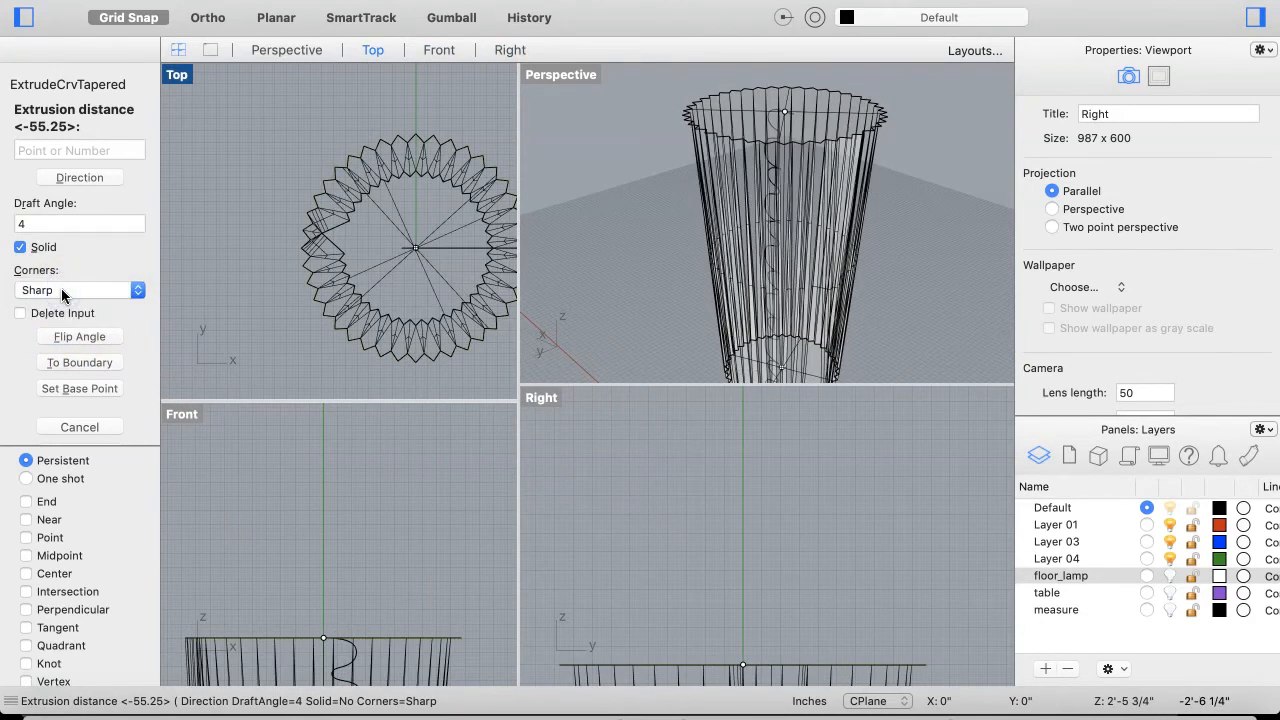
{"action": "left_click", "coordinate": [62, 363]}
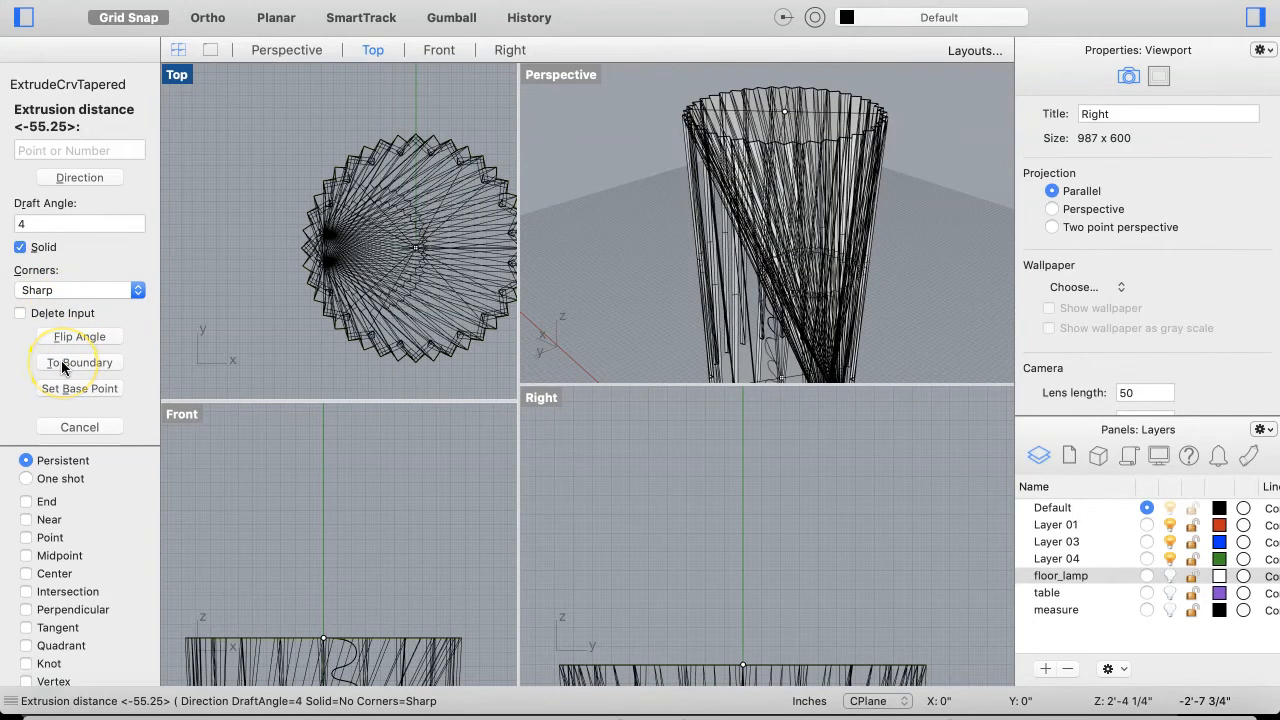
Turn on the Midpoint snap and define the extrusion direction from the star's centre to a point straight above it in the Front view
{"action": "left_click", "coordinate": [74, 177]}
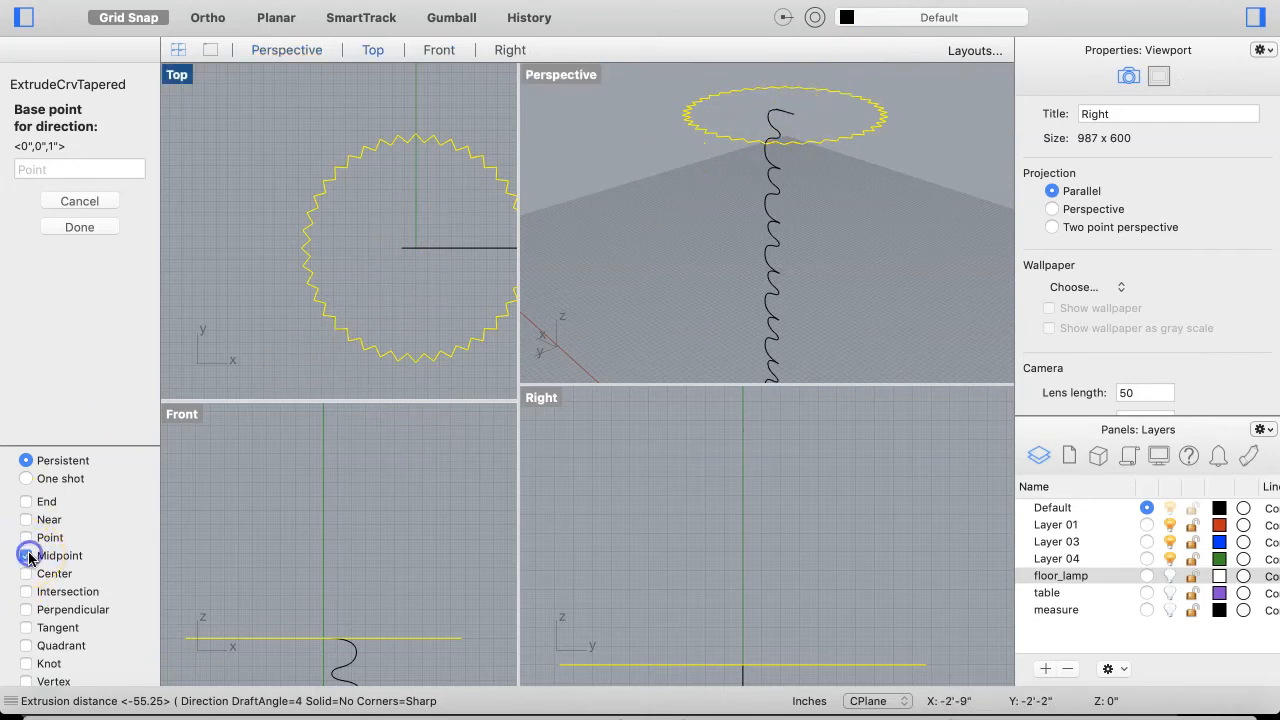
{"action": "left_click", "coordinate": [784, 108]}
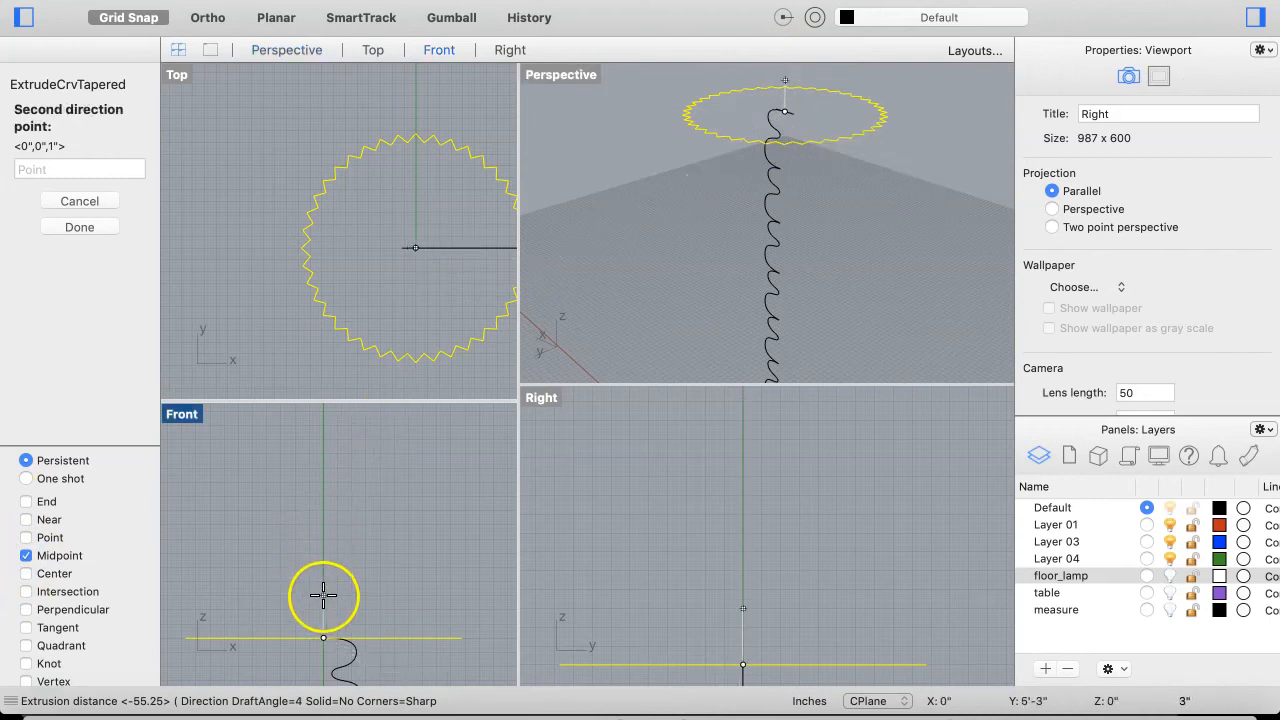
{"action": "left_click", "coordinate": [322, 542]}
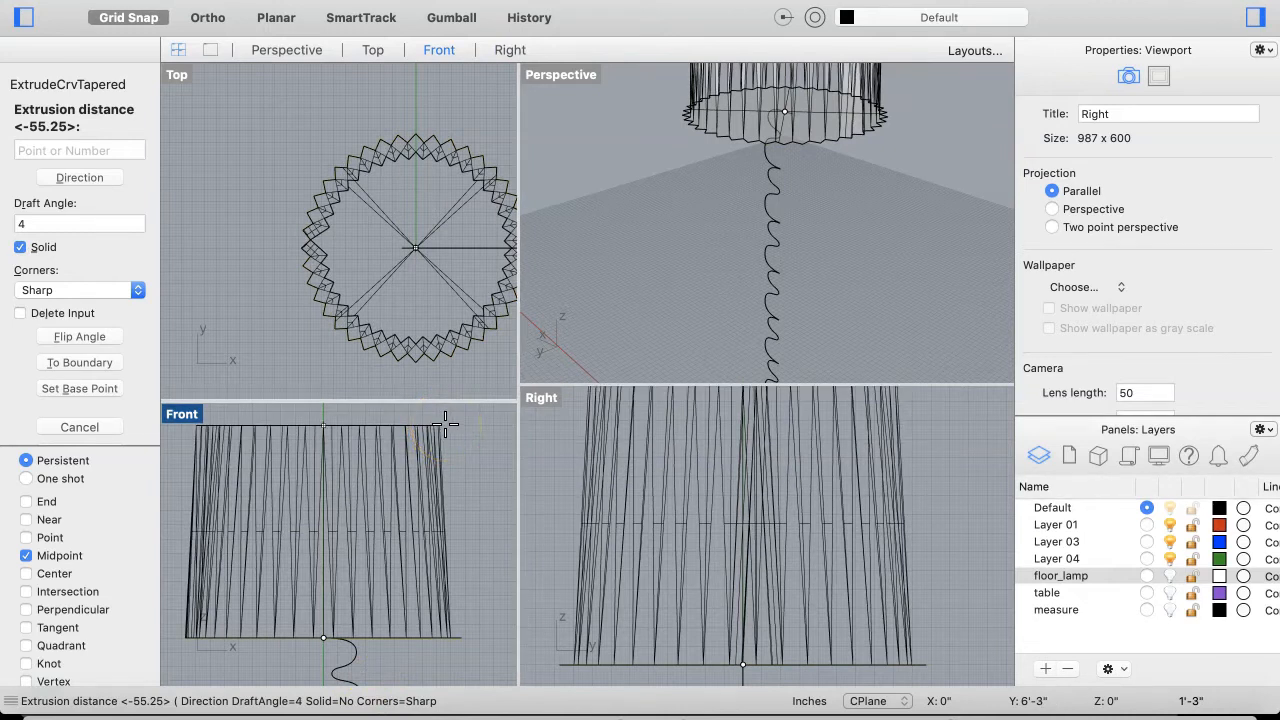
Try the solid tapered extrusion at a height of 1'-3", inspect it in the Perspective view, and undo it
{"action": "left_click", "coordinate": [446, 427]}
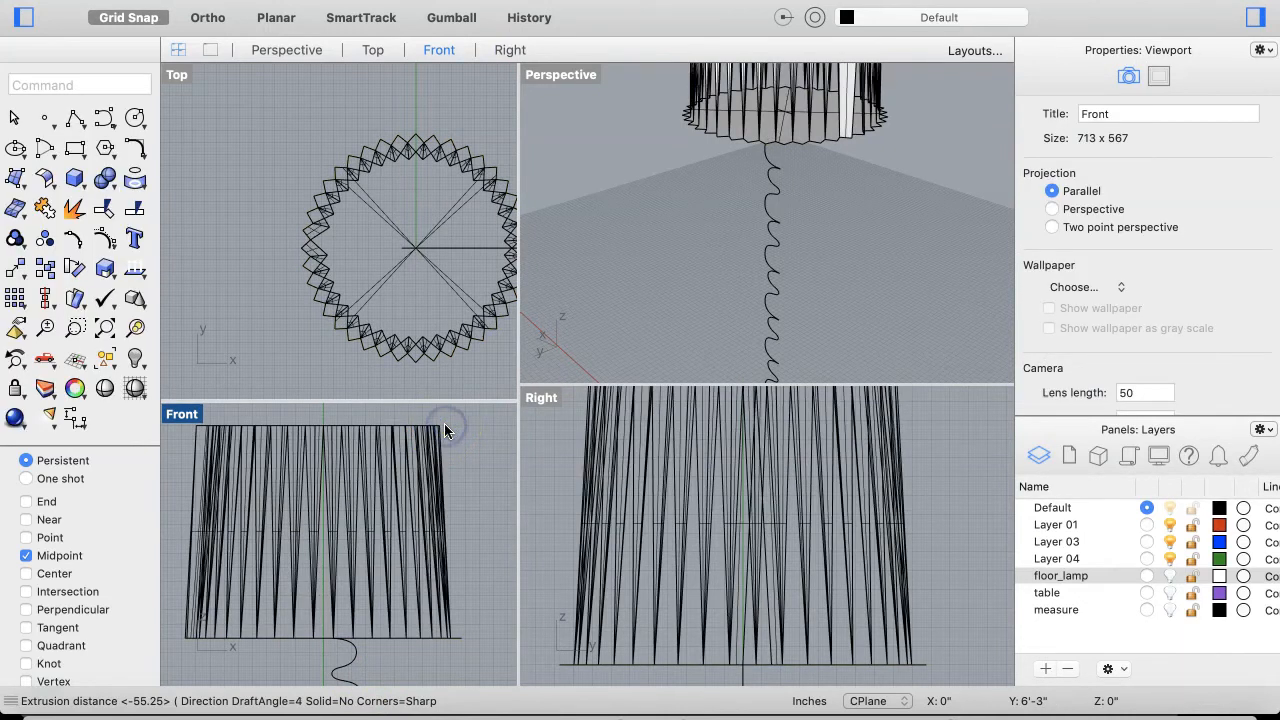
{"action": "scroll", "coordinate": [820, 339], "scroll_direction": "up", "scroll_amount": 5}
{"action": "scroll", "coordinate": [819, 346], "scroll_direction": "up", "scroll_amount": 5}
{"action": "scroll", "coordinate": [819, 346], "scroll_direction": "down", "scroll_amount": 5}
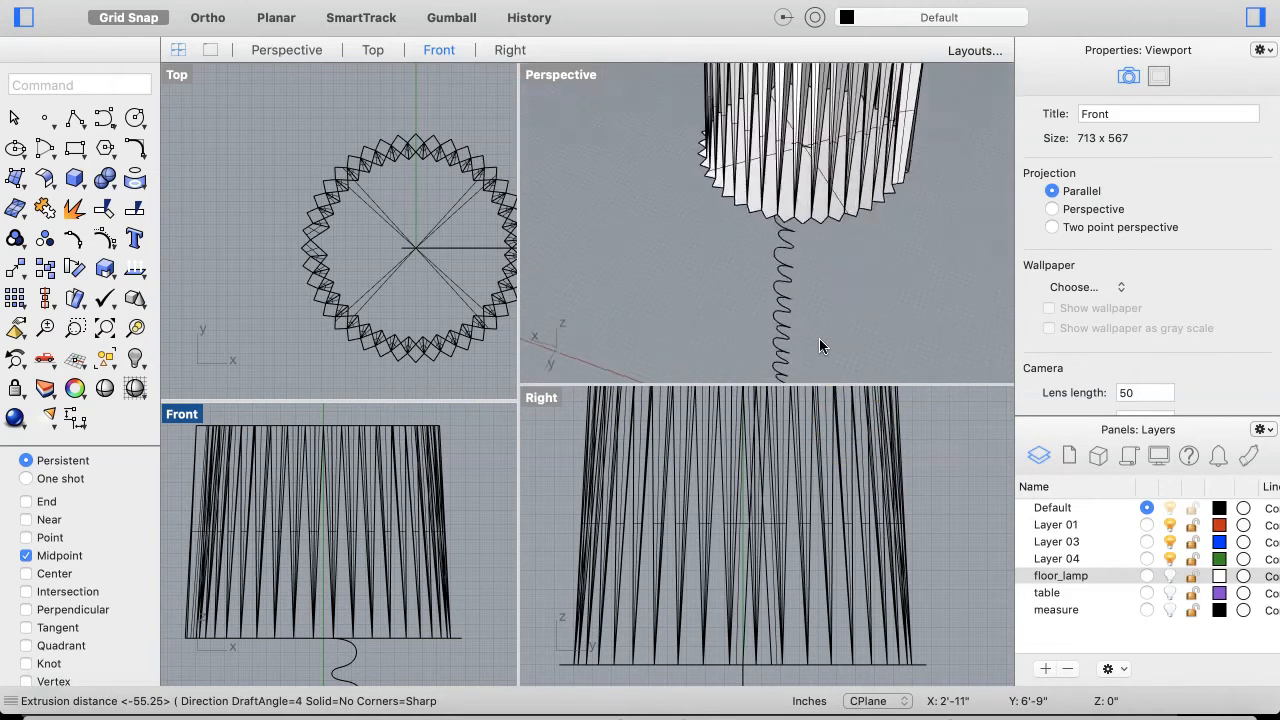
{"action": "scroll", "coordinate": [819, 346], "scroll_direction": "up", "scroll_amount": 5}
{"action": "scroll", "coordinate": [835, 321], "scroll_direction": "down", "scroll_amount": 5}
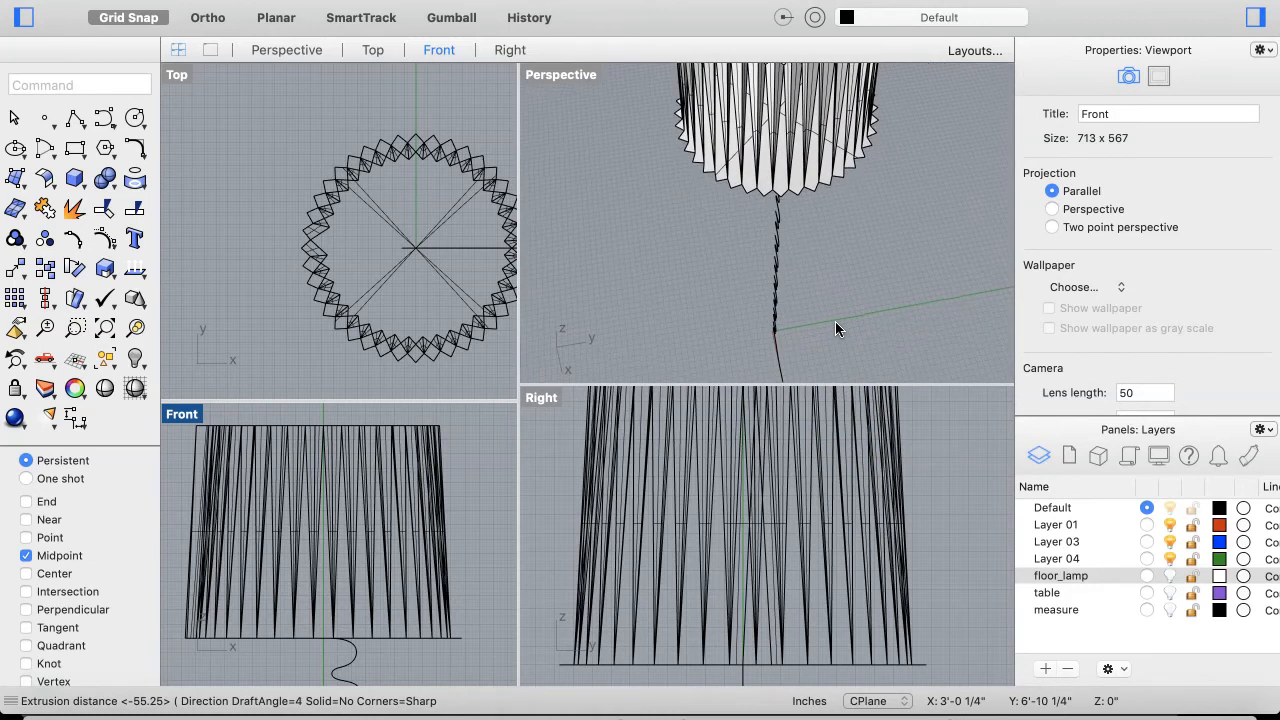
{"action": "key", "text": "super+z"}
Begin the tapered extrusion of the star curve again, without Solid, and set its draft angle to 5
{"action": "left_click", "coordinate": [783, 330]}
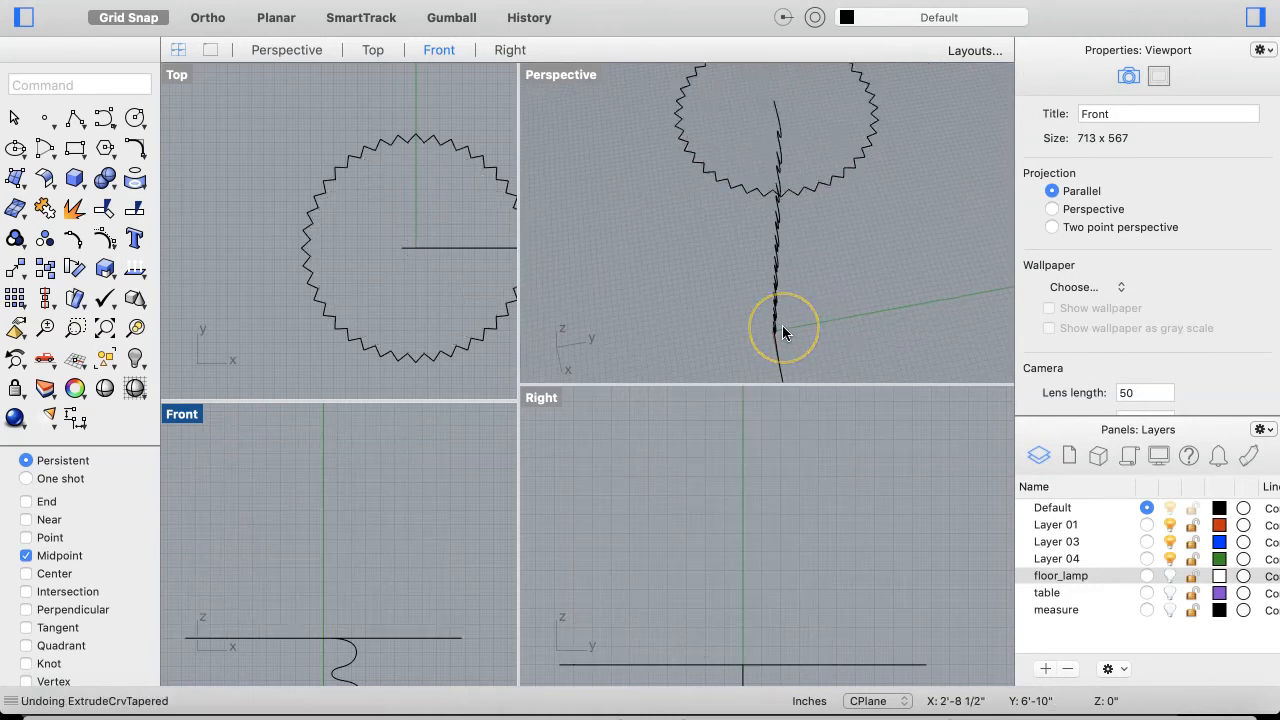
{"action": "left_click", "coordinate": [388, 356]}
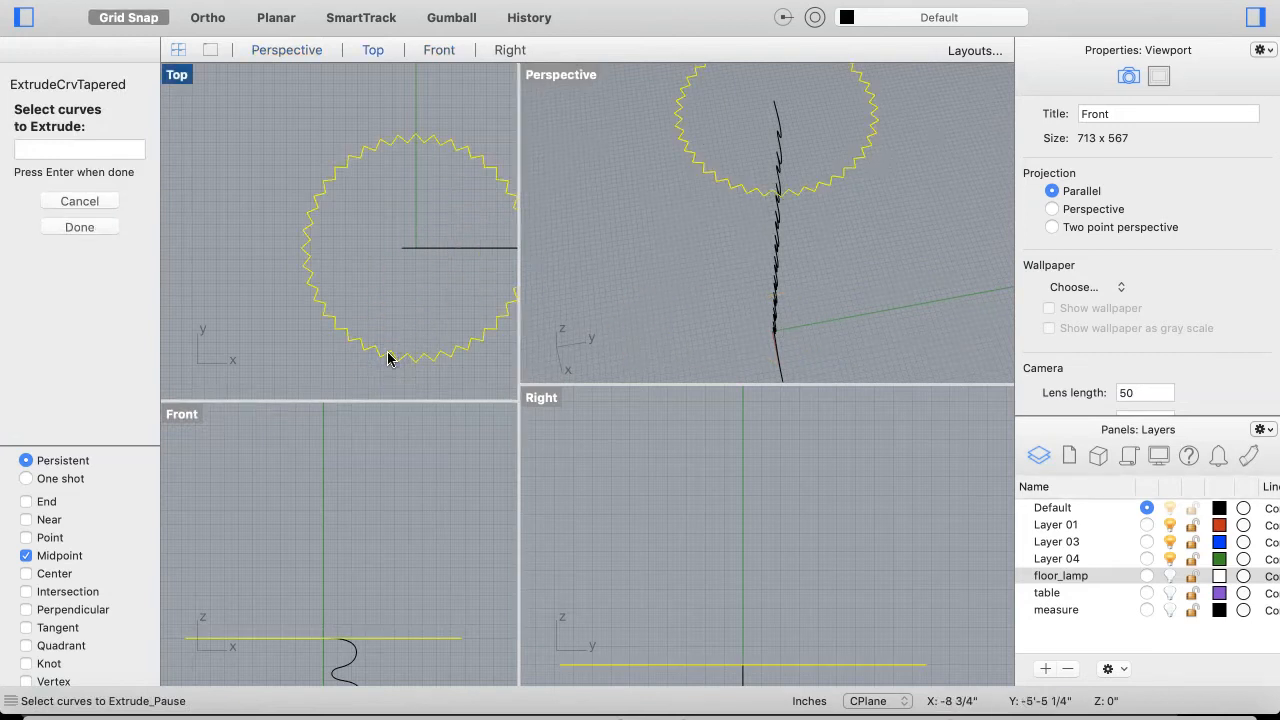
{"action": "key", "text": "Return"}
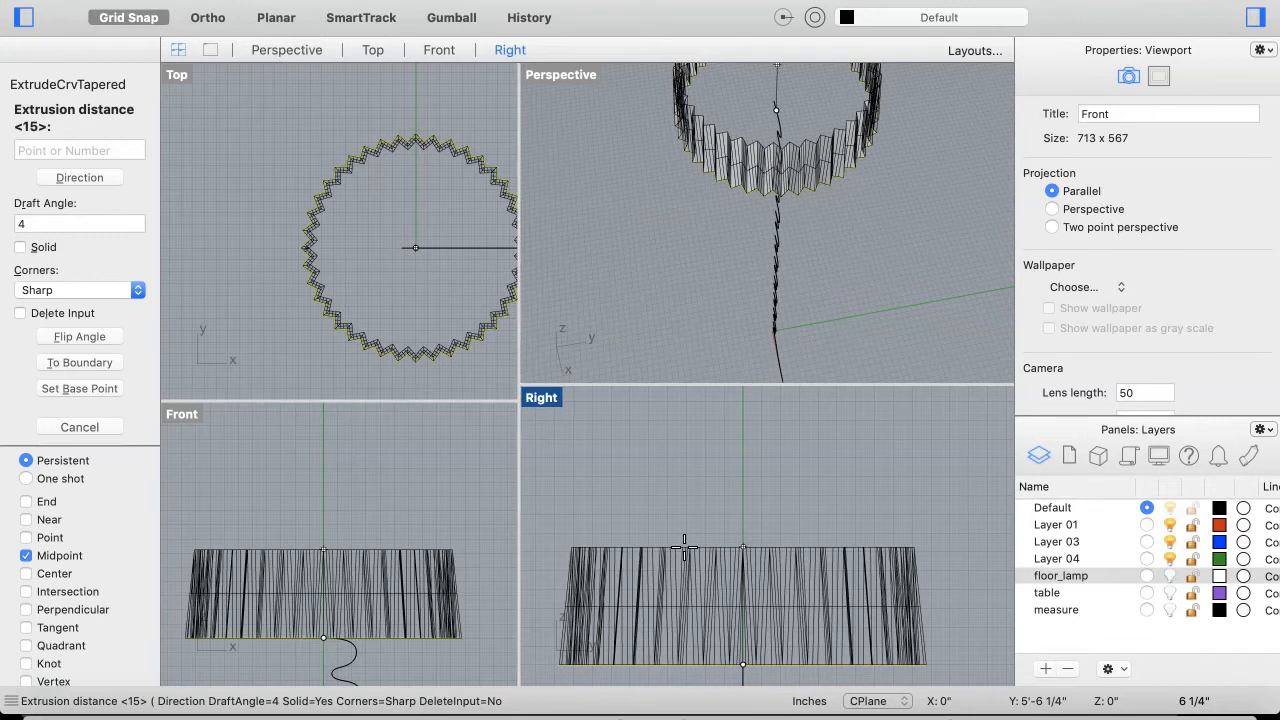
{"action": "left_click", "coordinate": [243, 337]}
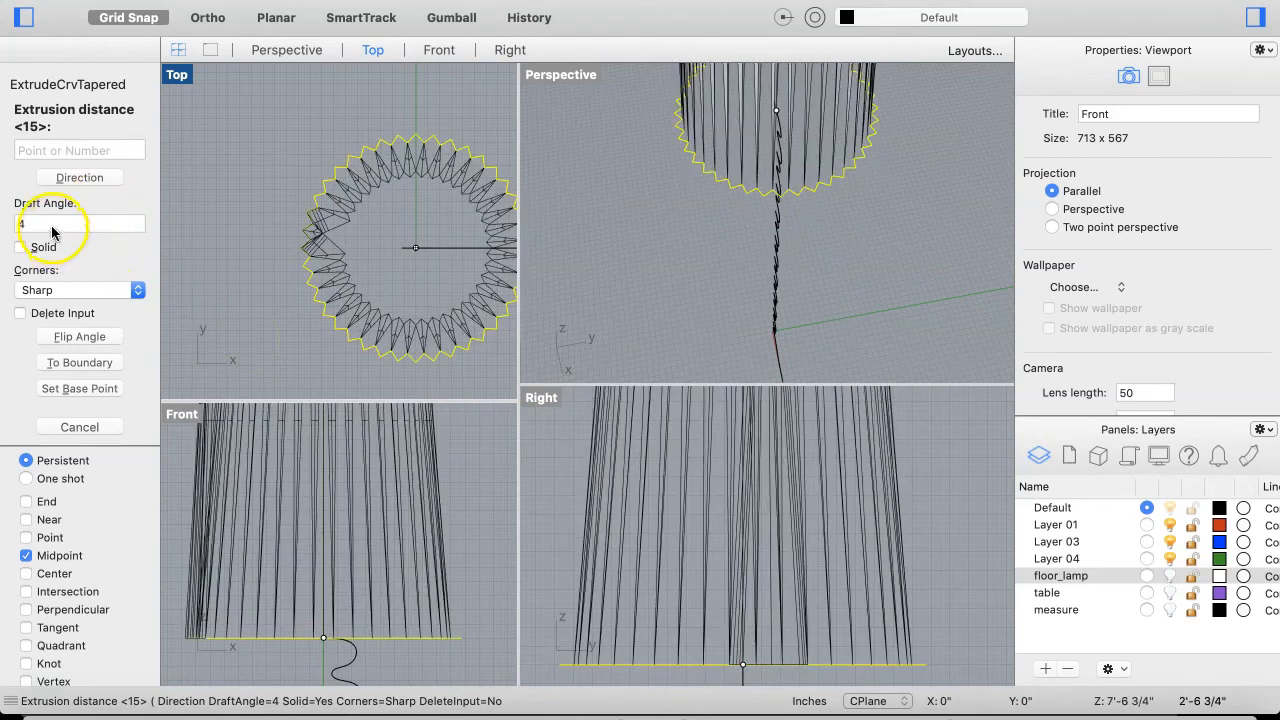
{"action": "left_click", "coordinate": [51, 226]}
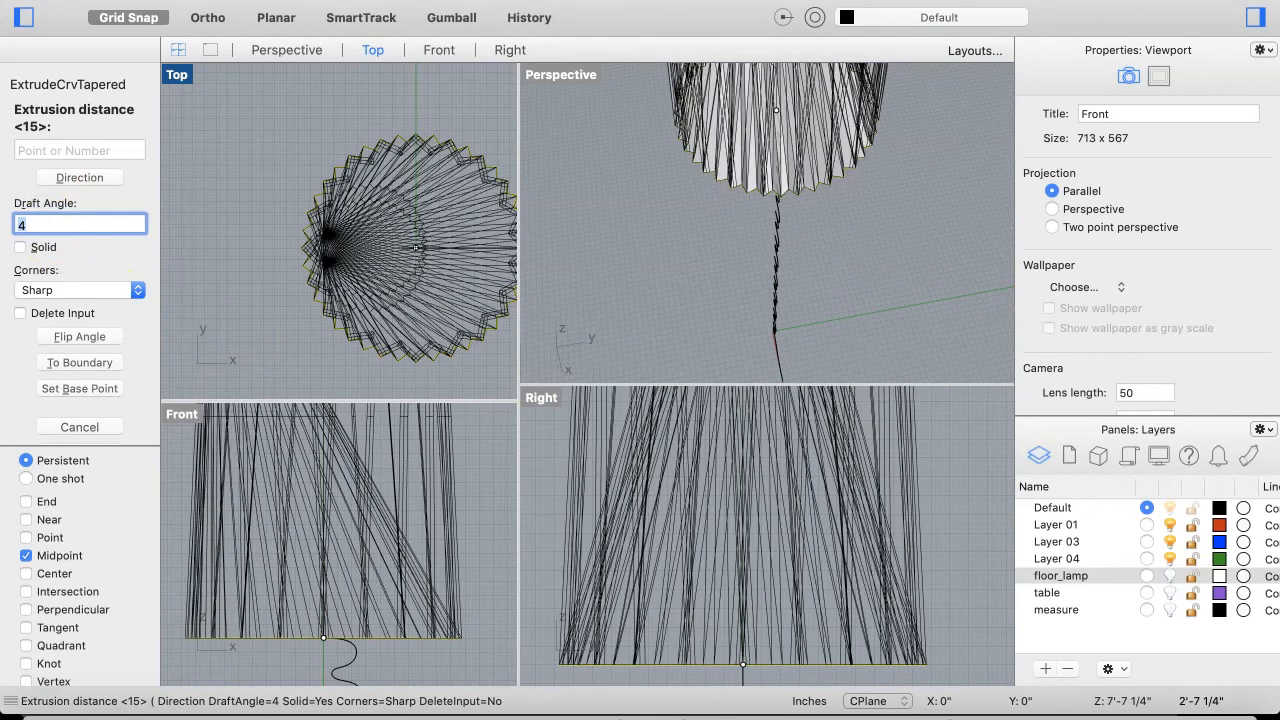
{"action": "type", "text": "5"}
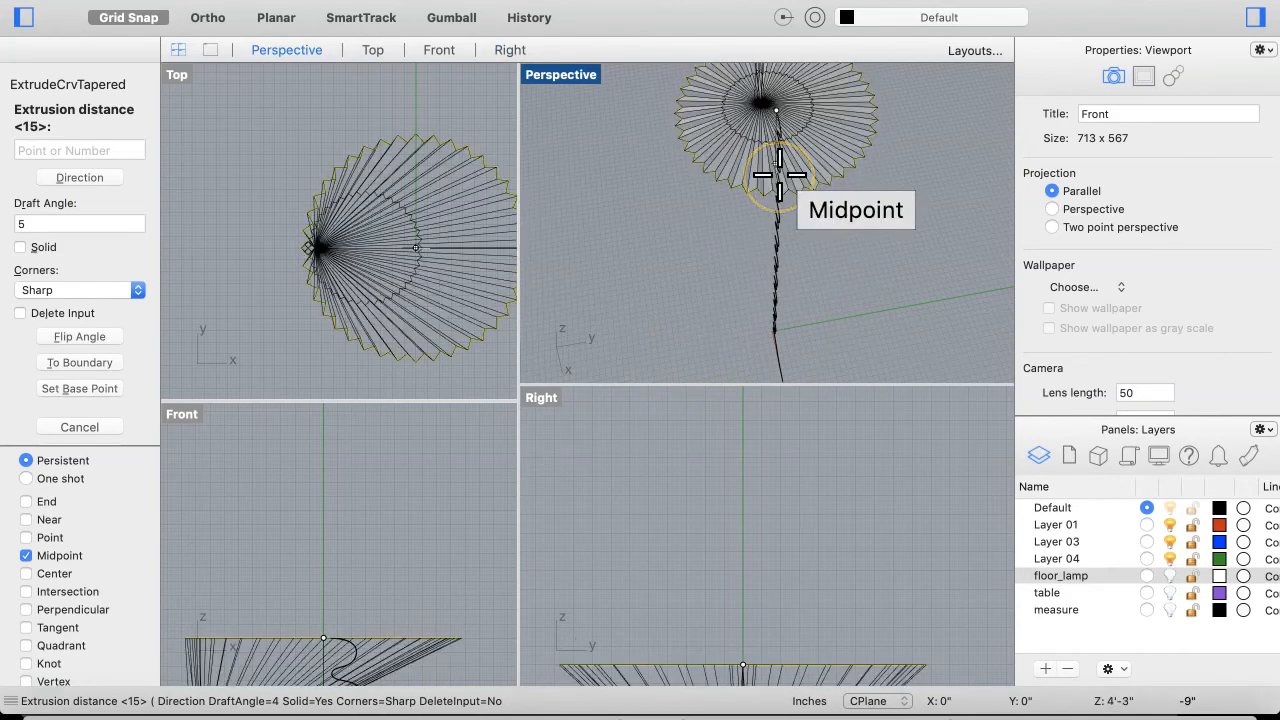
Turn on Solid and complete the tapered extrusion of the star curve at a height of about 11 1/4 inches, then inspect it in Perspective
{"action": "right_click_drag", "start_coordinate": [780, 175], "coordinate": [780, 175]}
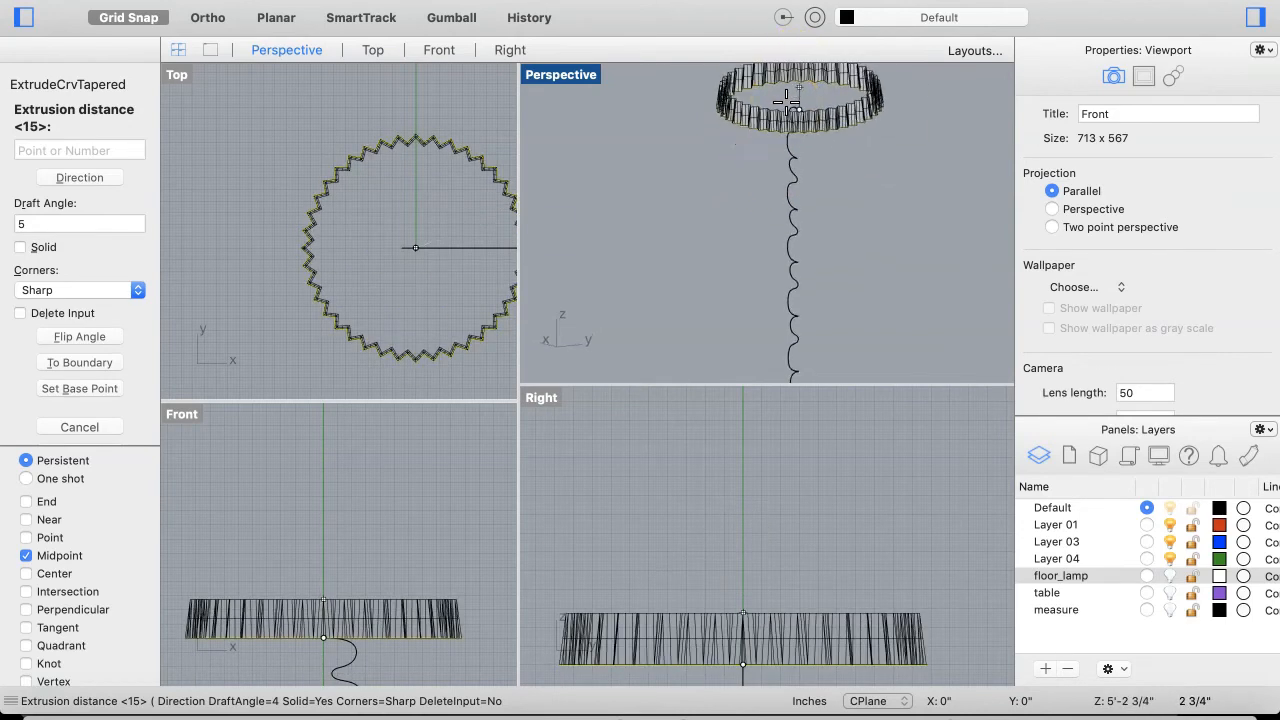
{"action": "scroll", "coordinate": [786, 102], "scroll_direction": "up", "scroll_amount": 10}
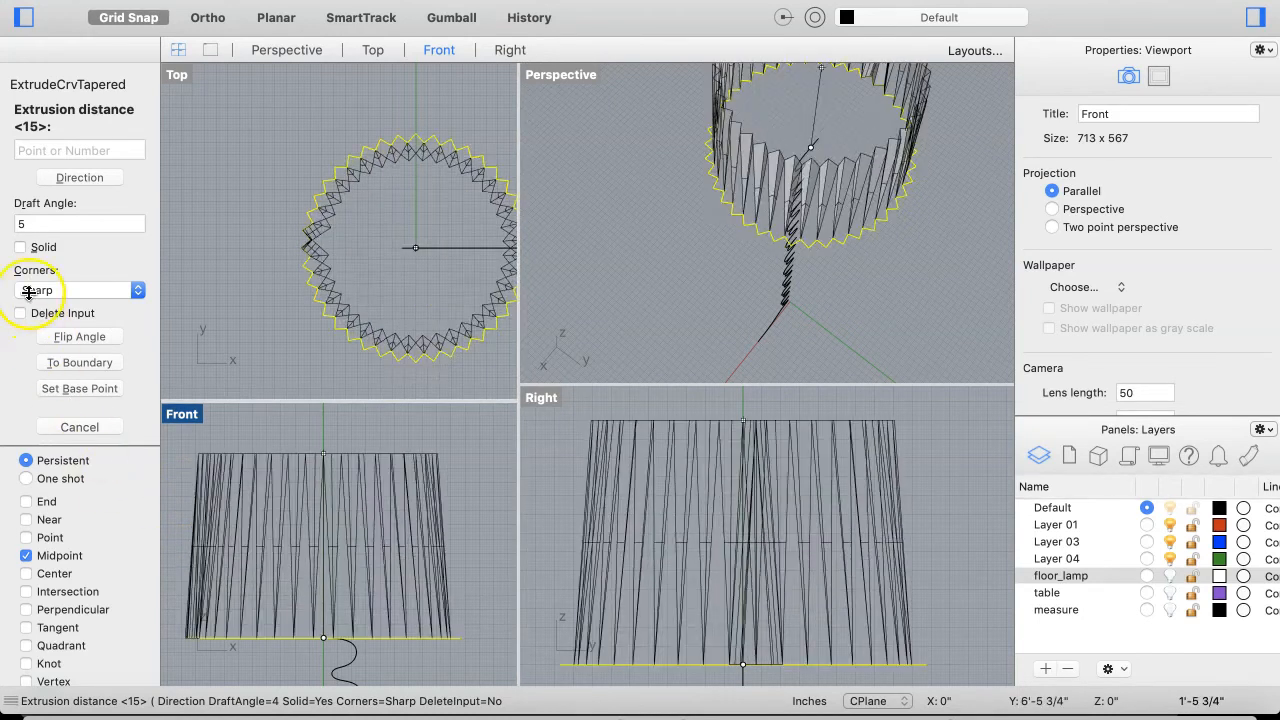
{"action": "left_click", "coordinate": [30, 249]}
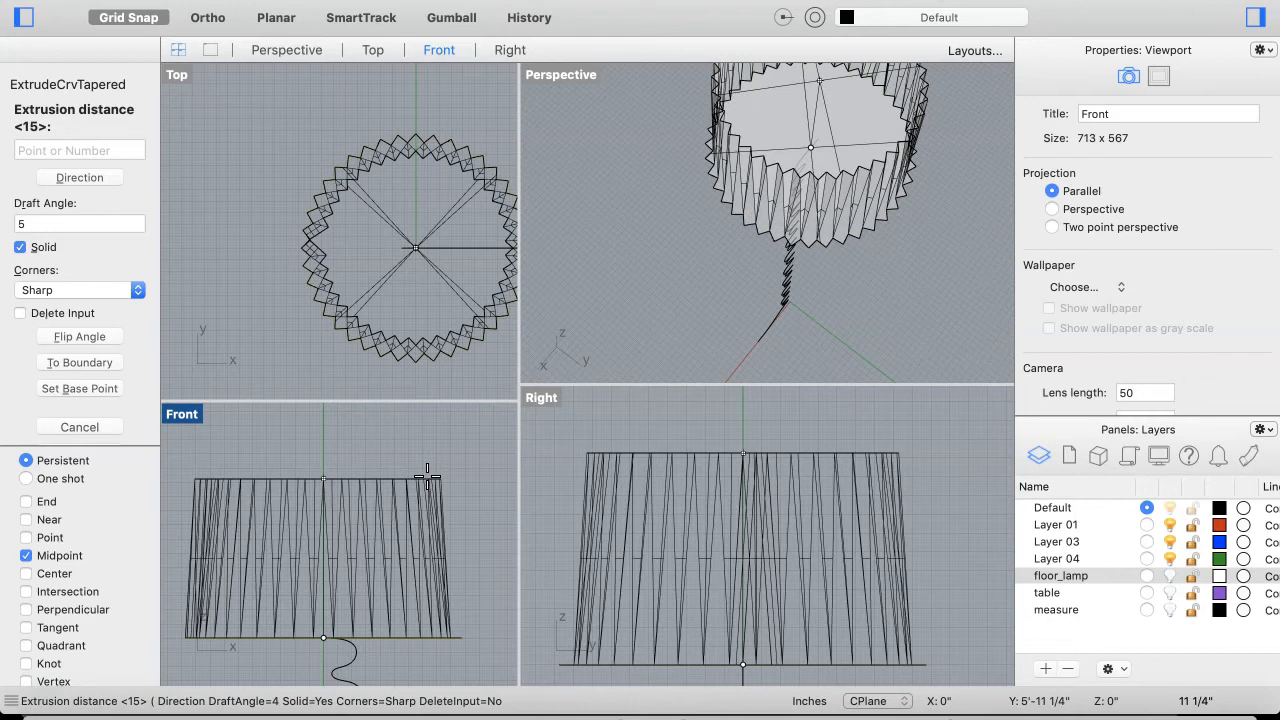
{"action": "left_click", "coordinate": [427, 478]}
{"action": "right_click_drag", "start_coordinate": [700, 343], "coordinate": [756, 324]}
{"action": "scroll", "coordinate": [756, 324], "scroll_direction": "down", "scroll_amount": 10}
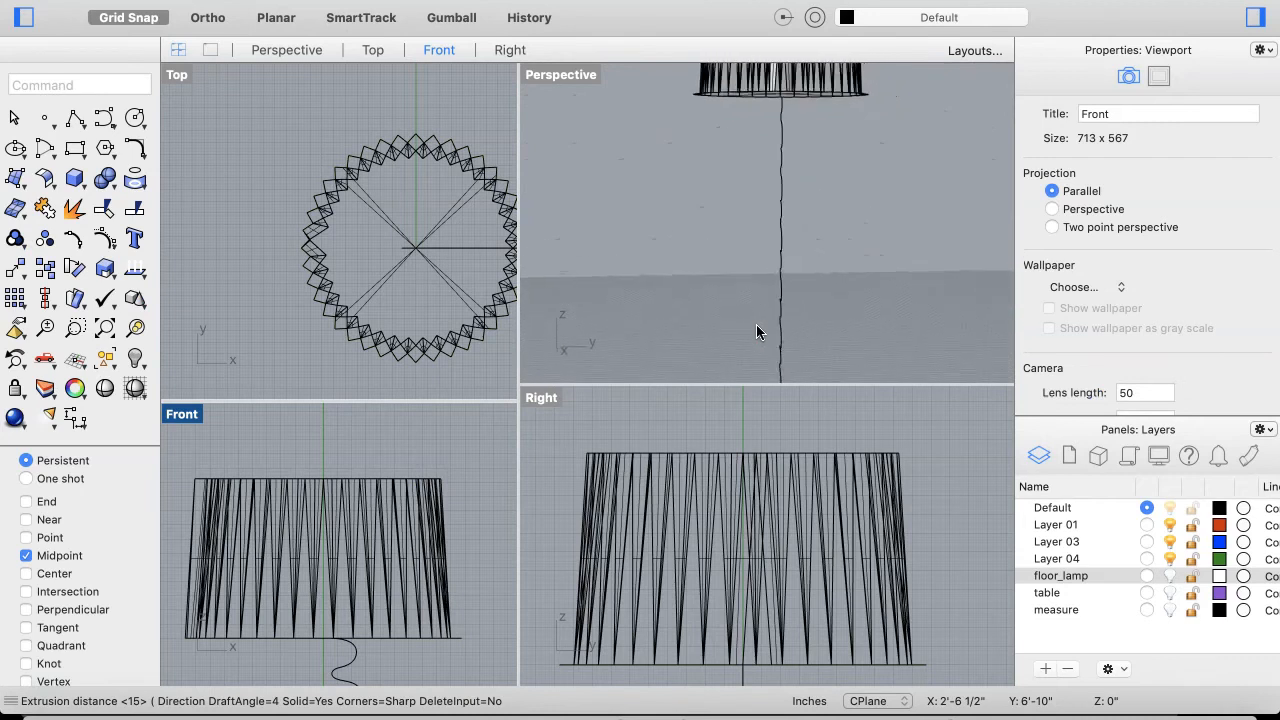
{"action": "scroll", "coordinate": [756, 324], "scroll_direction": "up", "scroll_amount": 10}
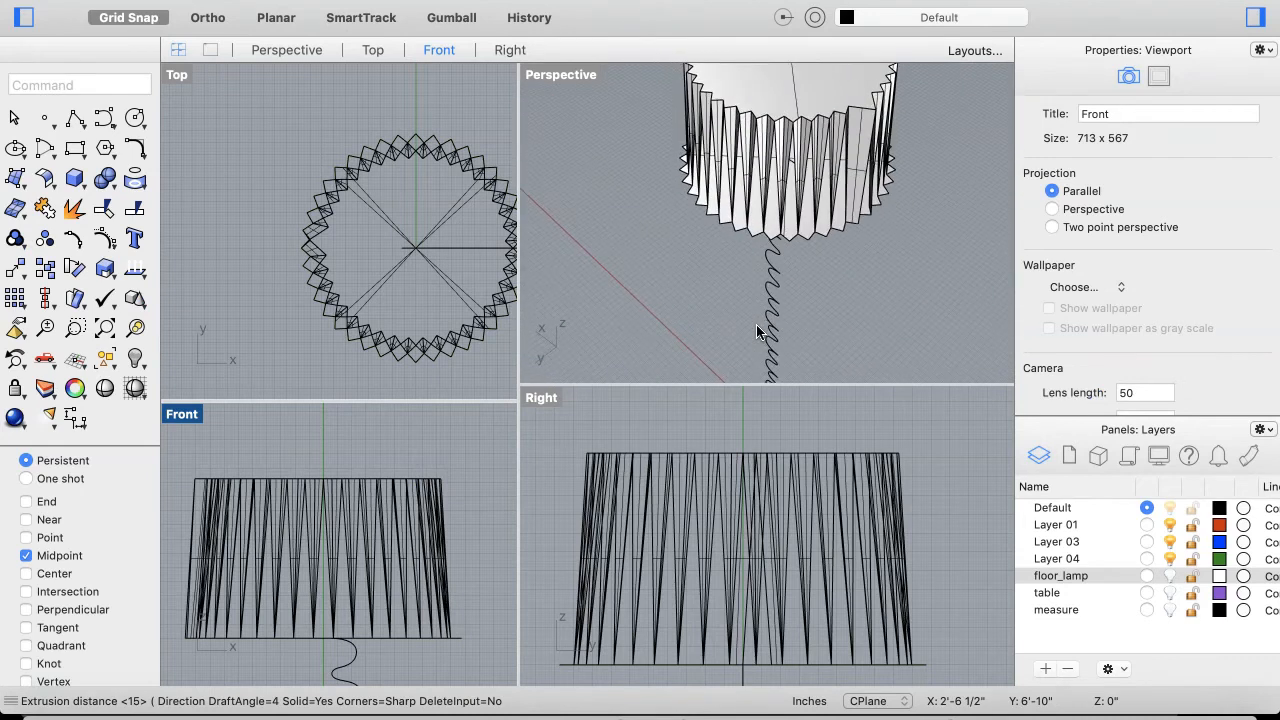
{"action": "scroll", "coordinate": [756, 324], "scroll_direction": "up", "scroll_amount": 3}
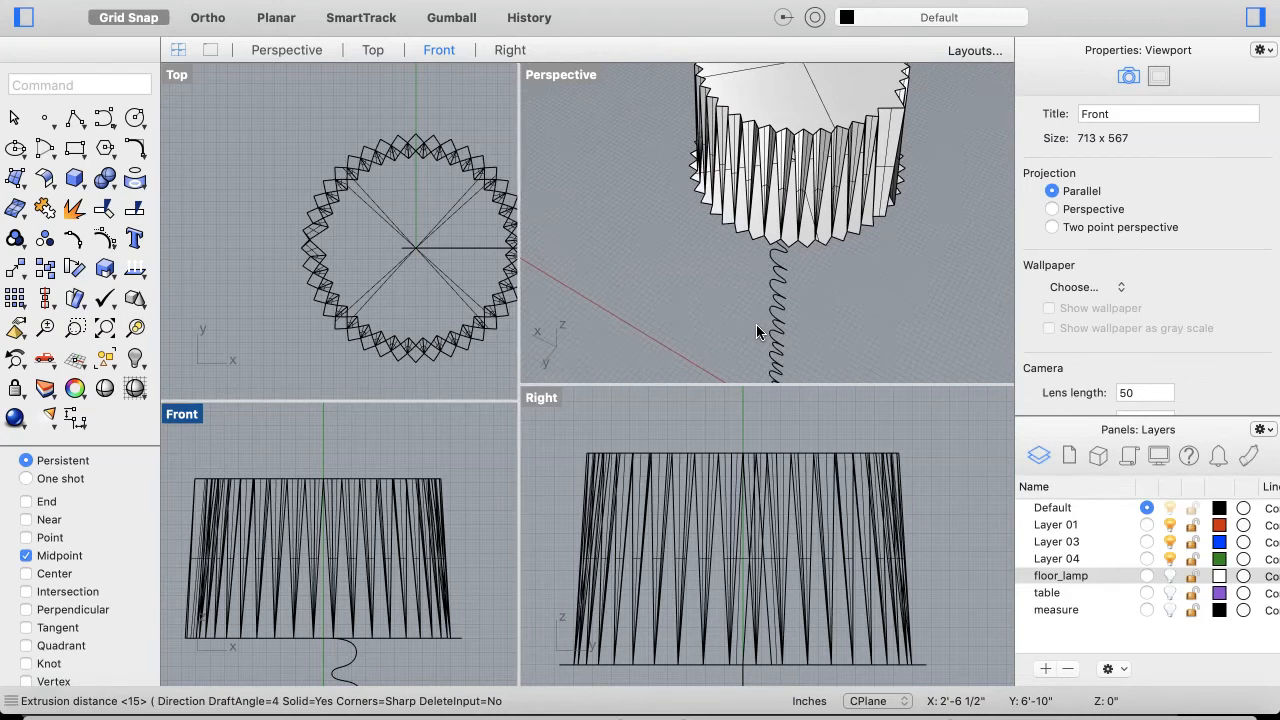
Delete the solid tapered extrusion, keeping the star curve
{"action": "left_click", "coordinate": [468, 460]}
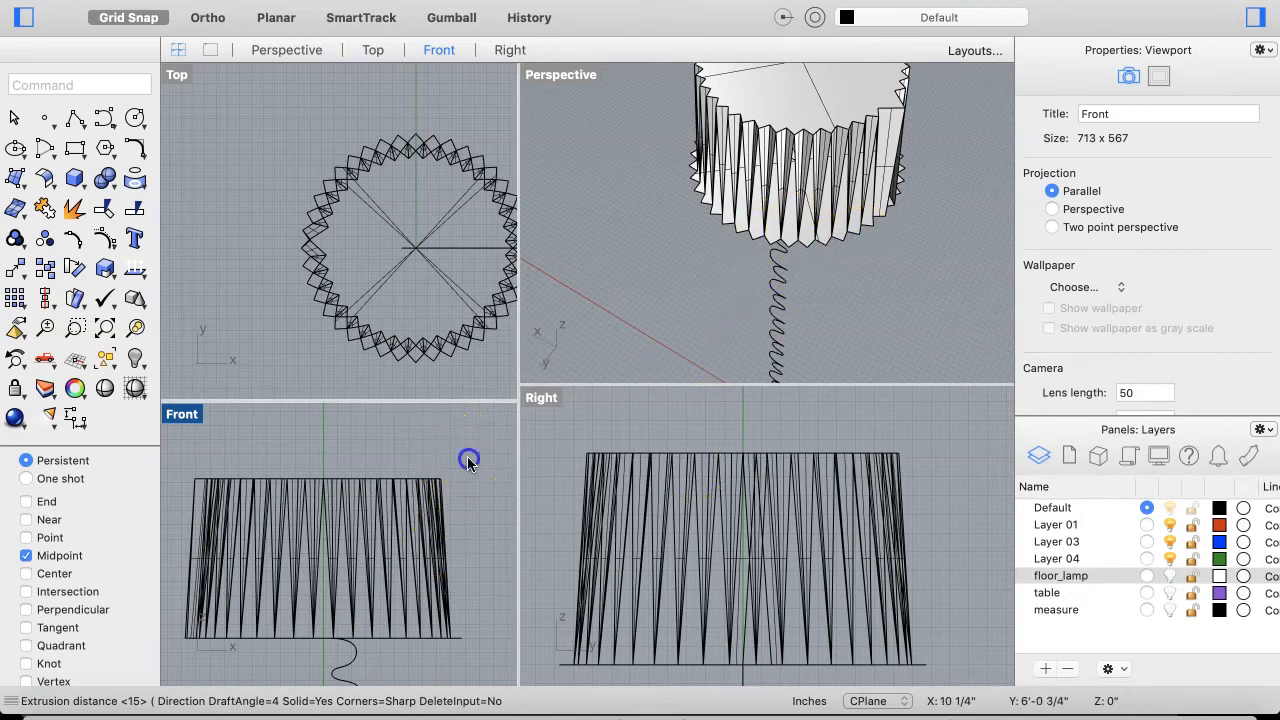
{"action": "left_click", "coordinate": [178, 638]}
{"action": "key", "text": "Delete"}
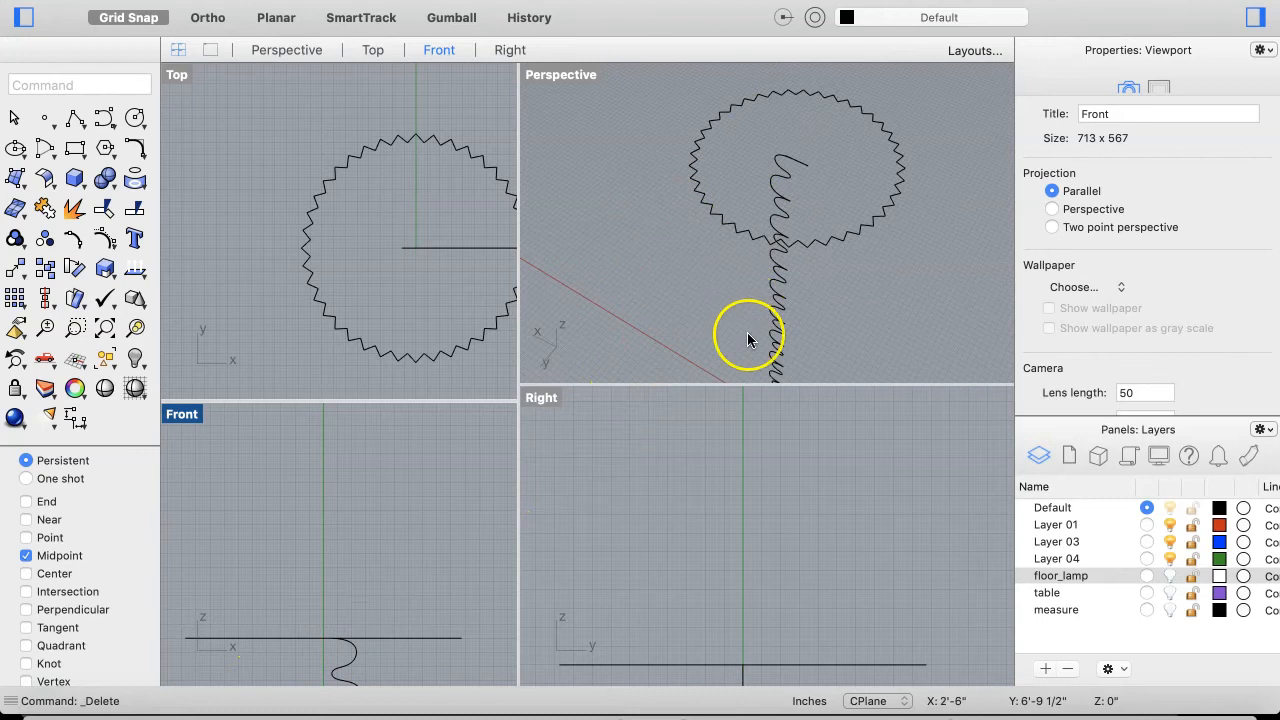
{"action": "scroll", "coordinate": [748, 334], "scroll_direction": "down", "scroll_amount": 5}
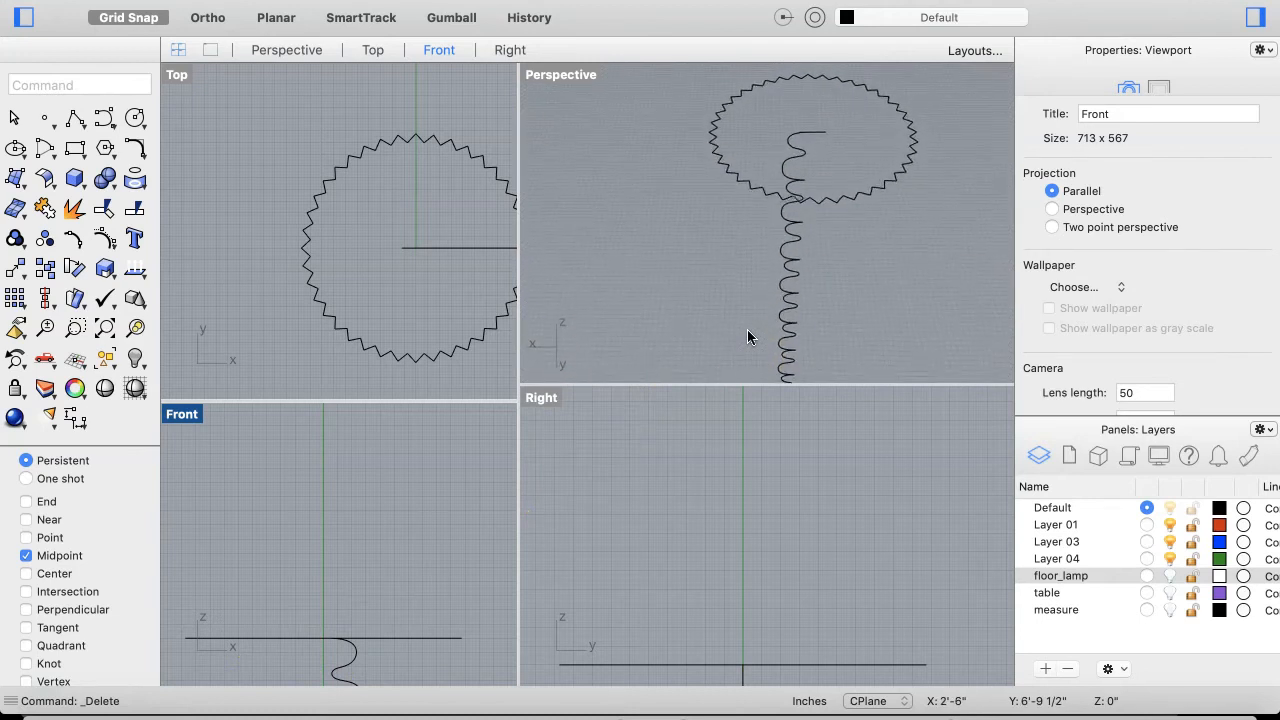
{"action": "scroll", "coordinate": [748, 337], "scroll_direction": "down", "scroll_amount": 2}
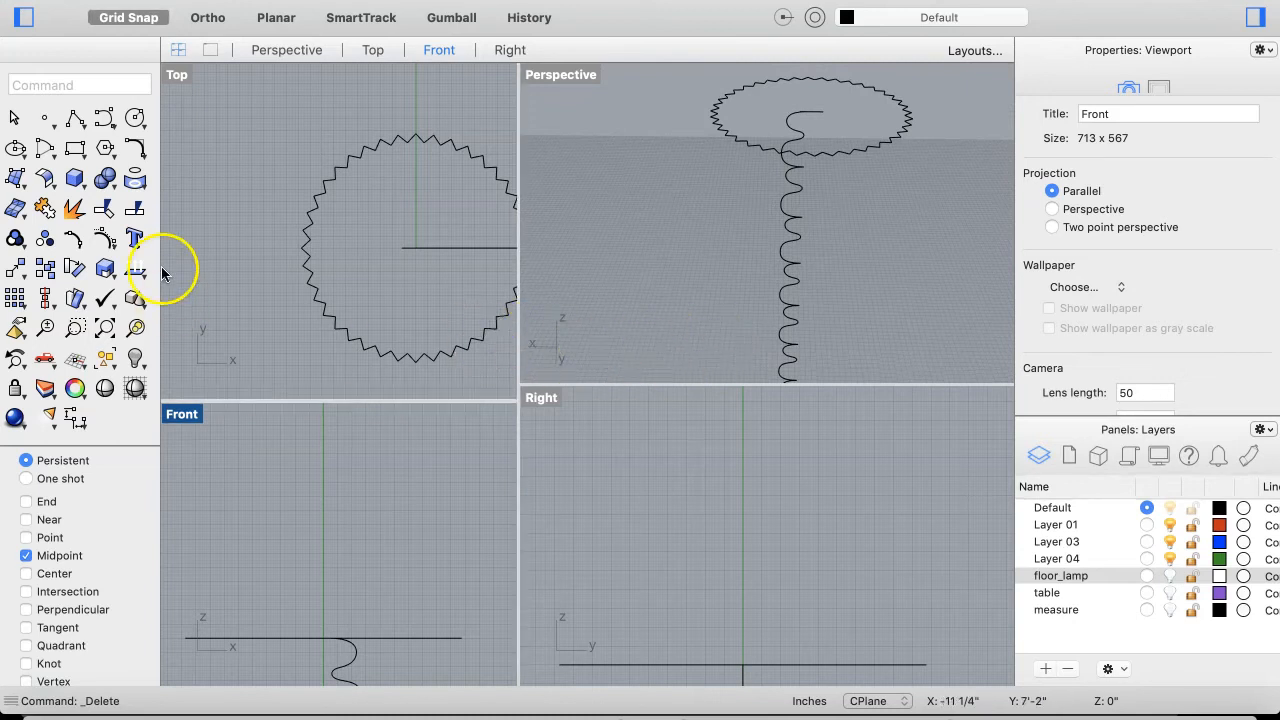
Copy and paste the star curve in place, then move the copy straight up about 10 inches in the Front view
{"action": "scroll", "coordinate": [279, 256], "scroll_direction": "right", "scroll_amount": 3}
{"action": "scroll", "coordinate": [279, 256], "scroll_direction": "up", "scroll_amount": 1}
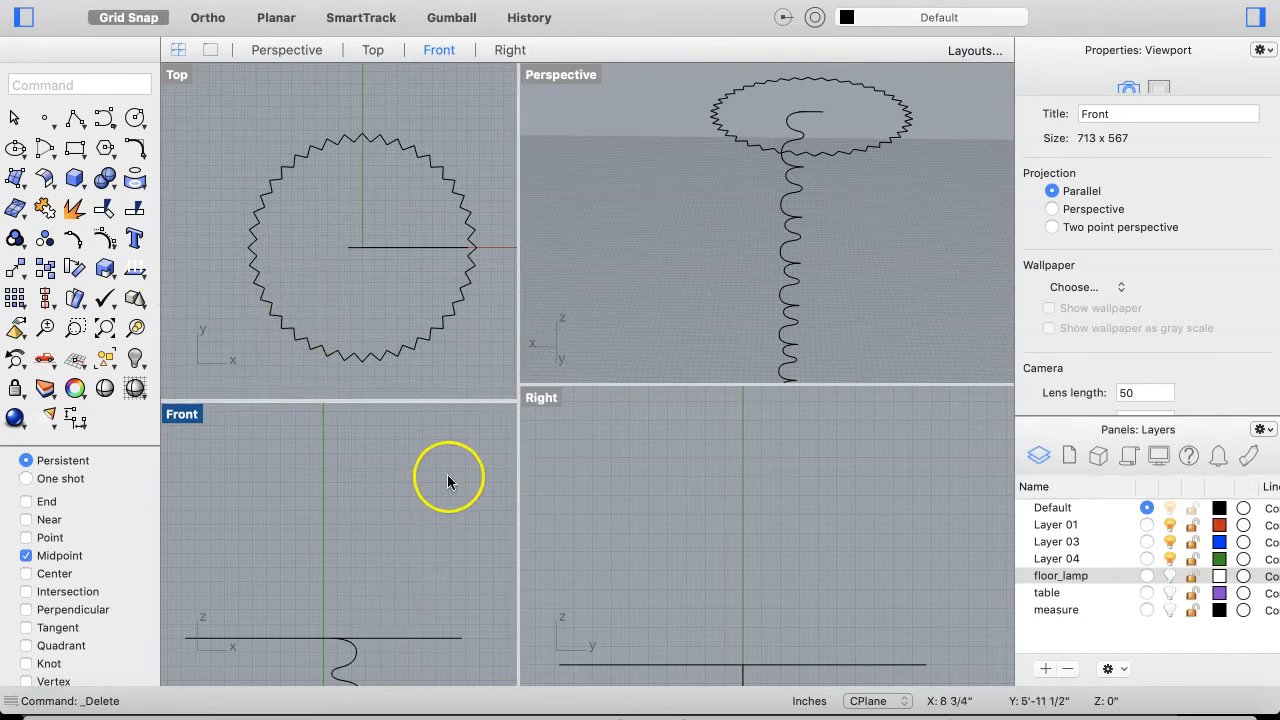
{"action": "left_click", "coordinate": [394, 360]}
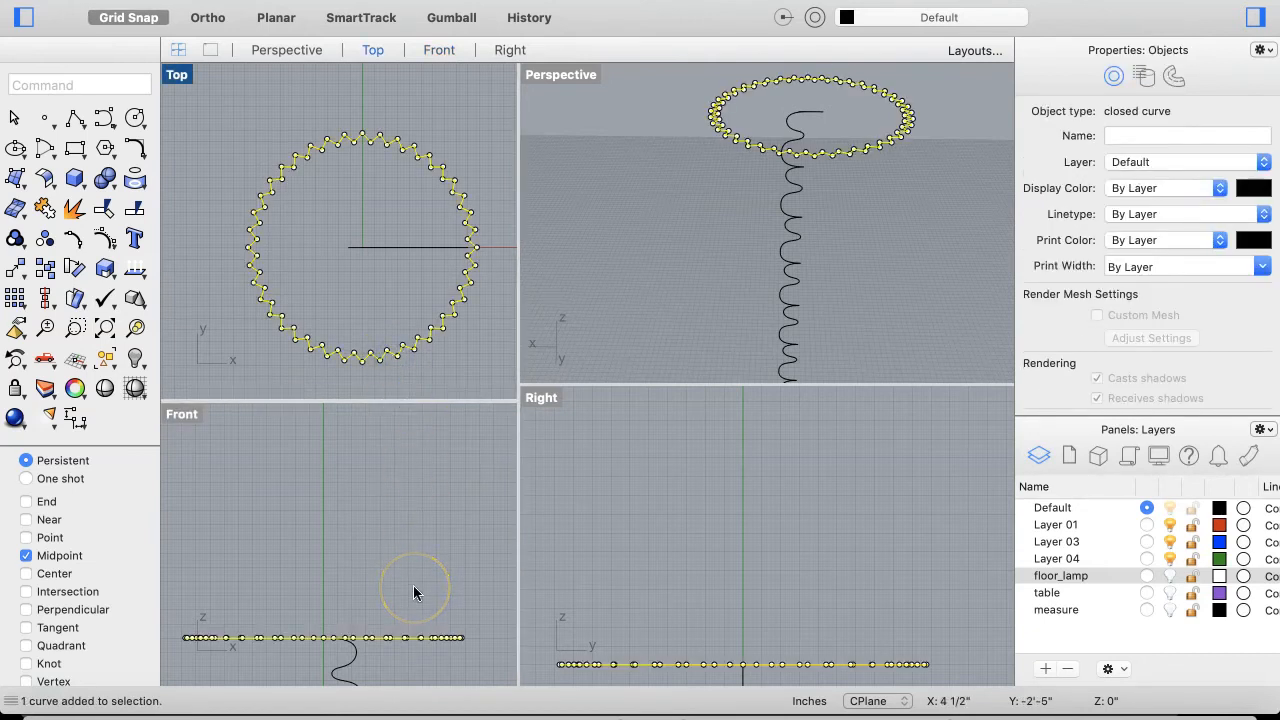
{"action": "key", "text": "super+c"}
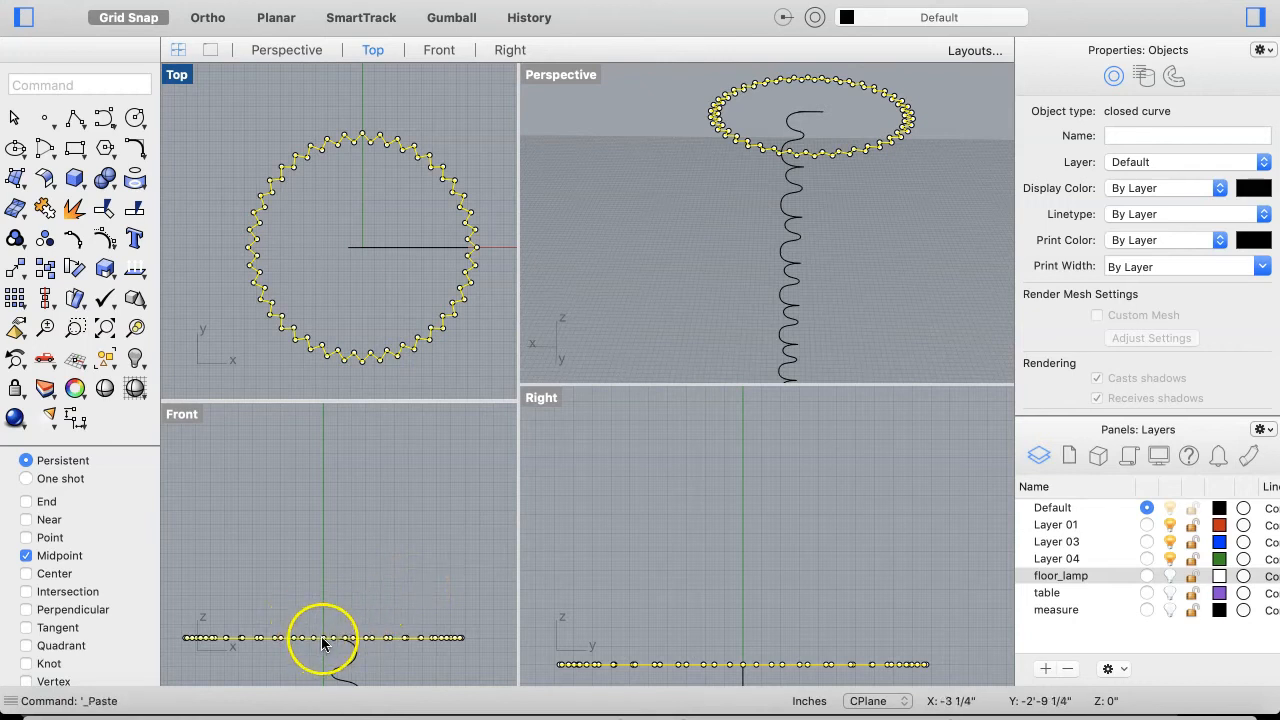
{"action": "left_click_drag", "start_coordinate": [322, 643], "coordinate": [317, 496]}
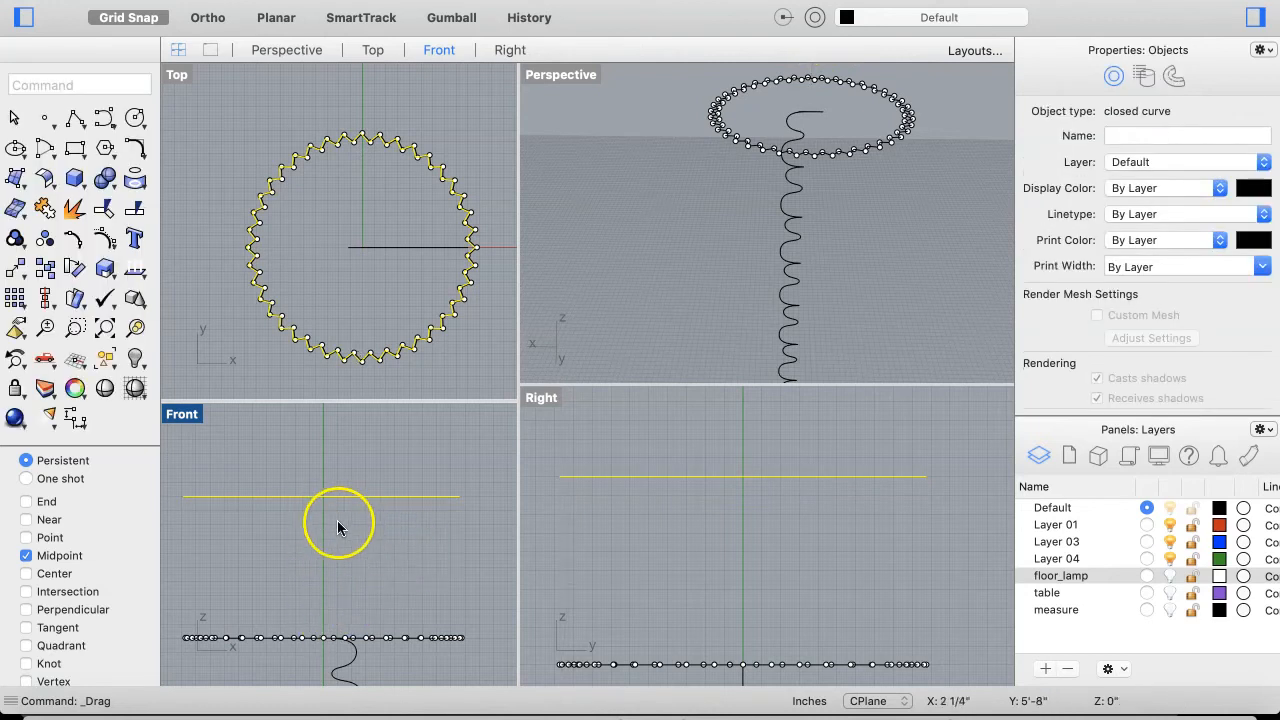
{"action": "left_click", "coordinate": [333, 524]}
{"action": "left_click", "coordinate": [331, 496]}
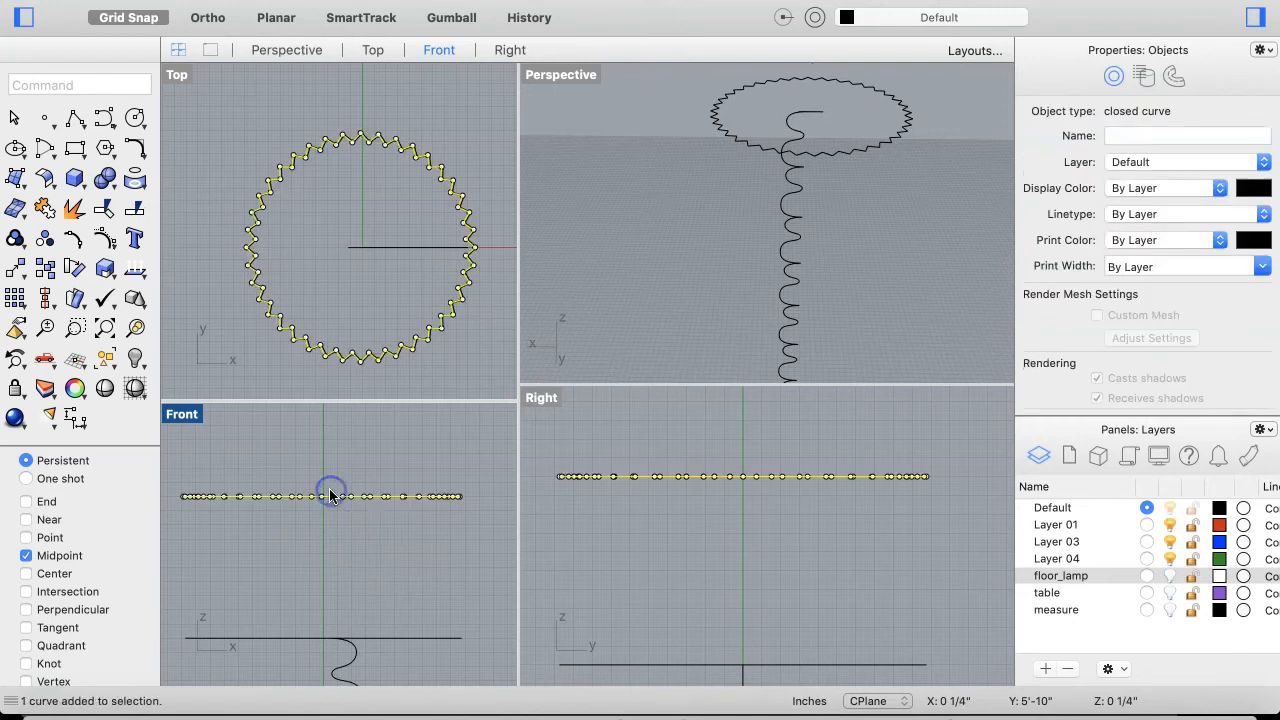
Scale the upper star down from the lower star's centre, referencing its outer edge to about 7 1/4 inches, with End and Near snaps on
{"action": "left_click", "coordinate": [104, 274]}
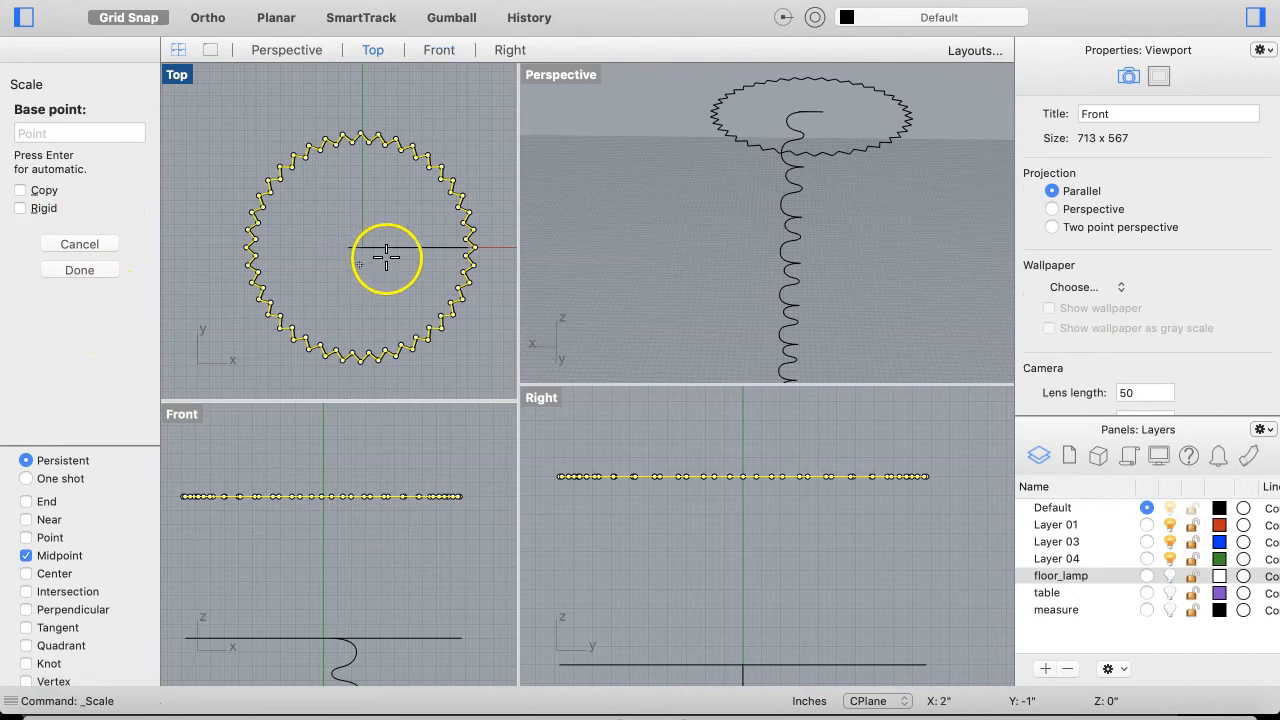
{"action": "left_click", "coordinate": [809, 110]}
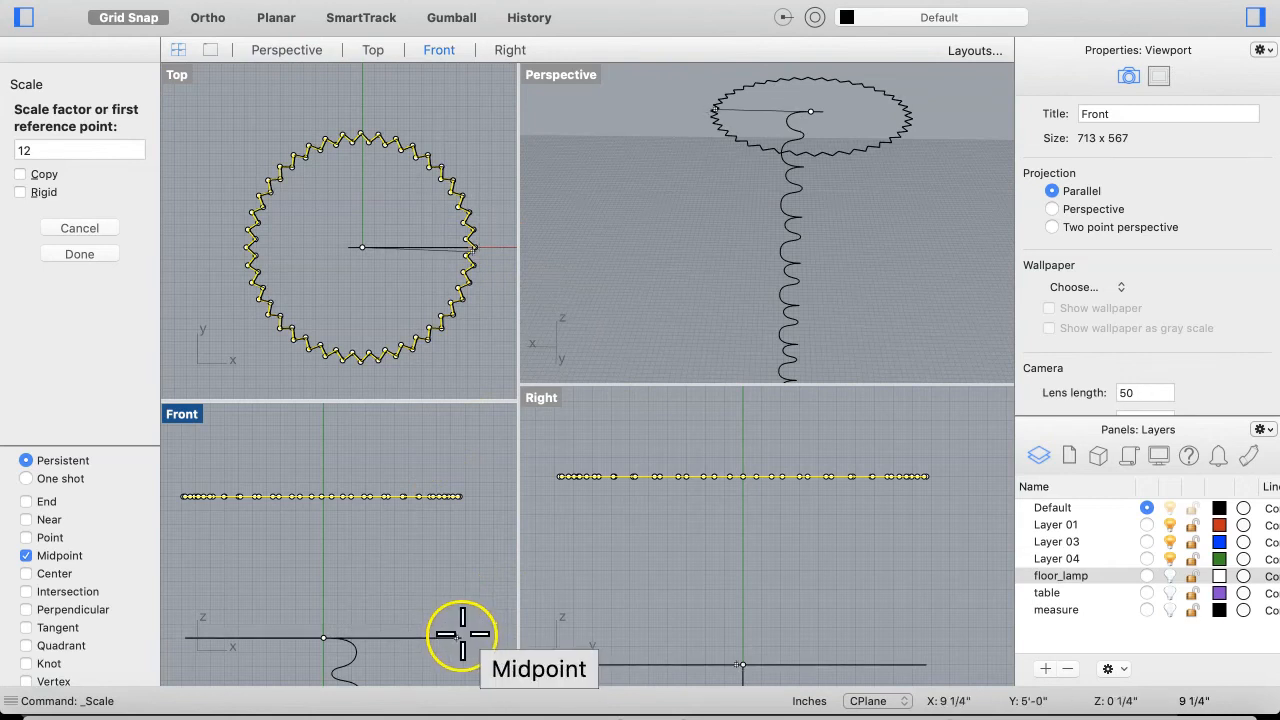
{"action": "left_click", "coordinate": [22, 503]}
{"action": "left_click", "coordinate": [25, 519]}
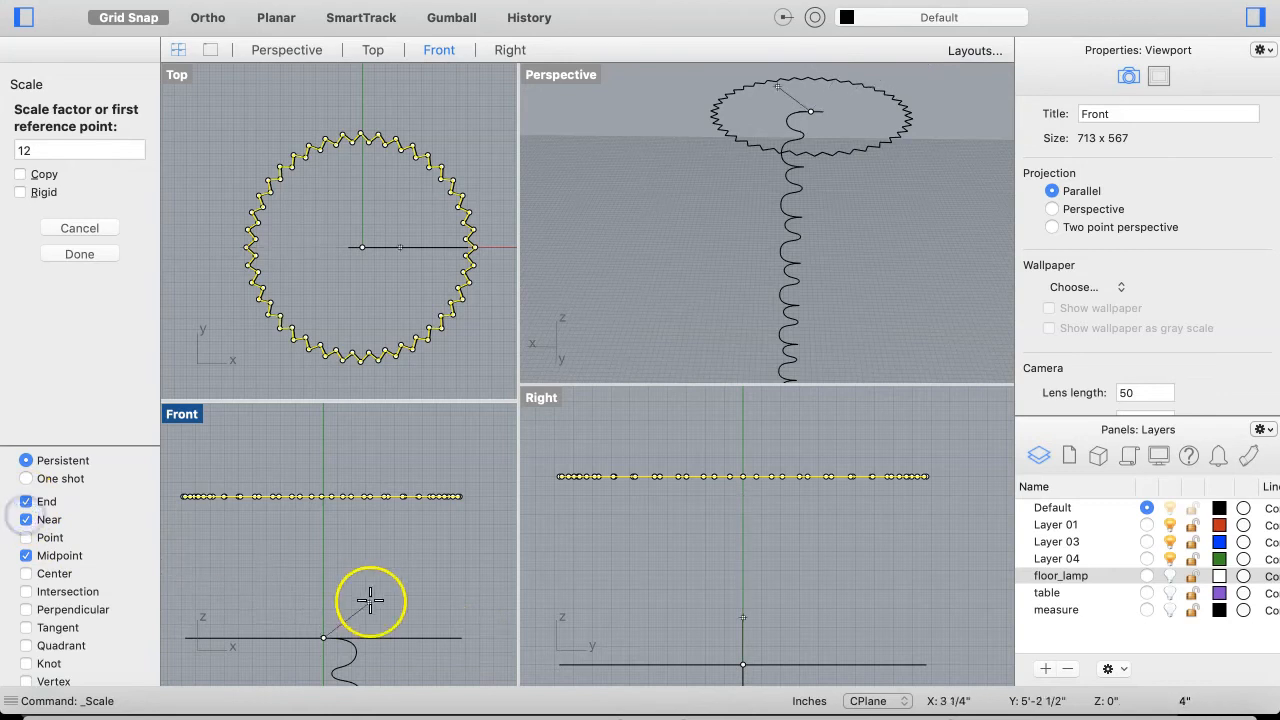
{"action": "left_click", "coordinate": [463, 631]}
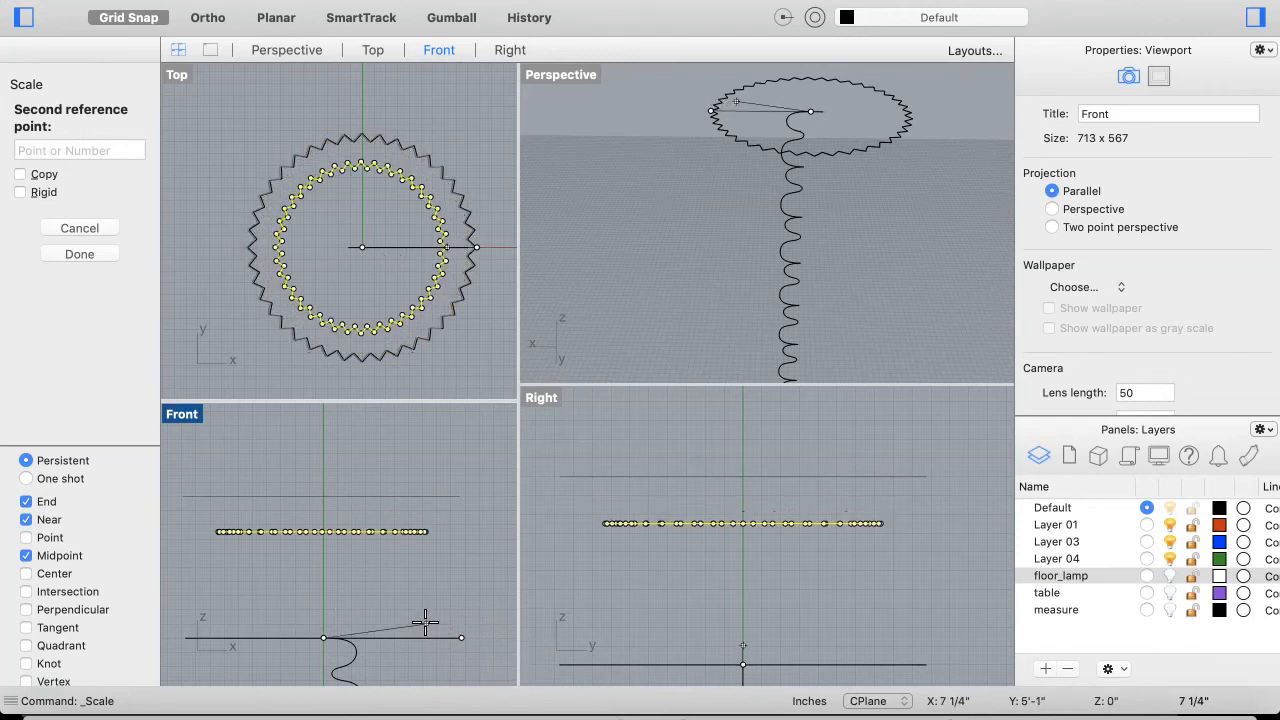
{"action": "left_click", "coordinate": [425, 623]}
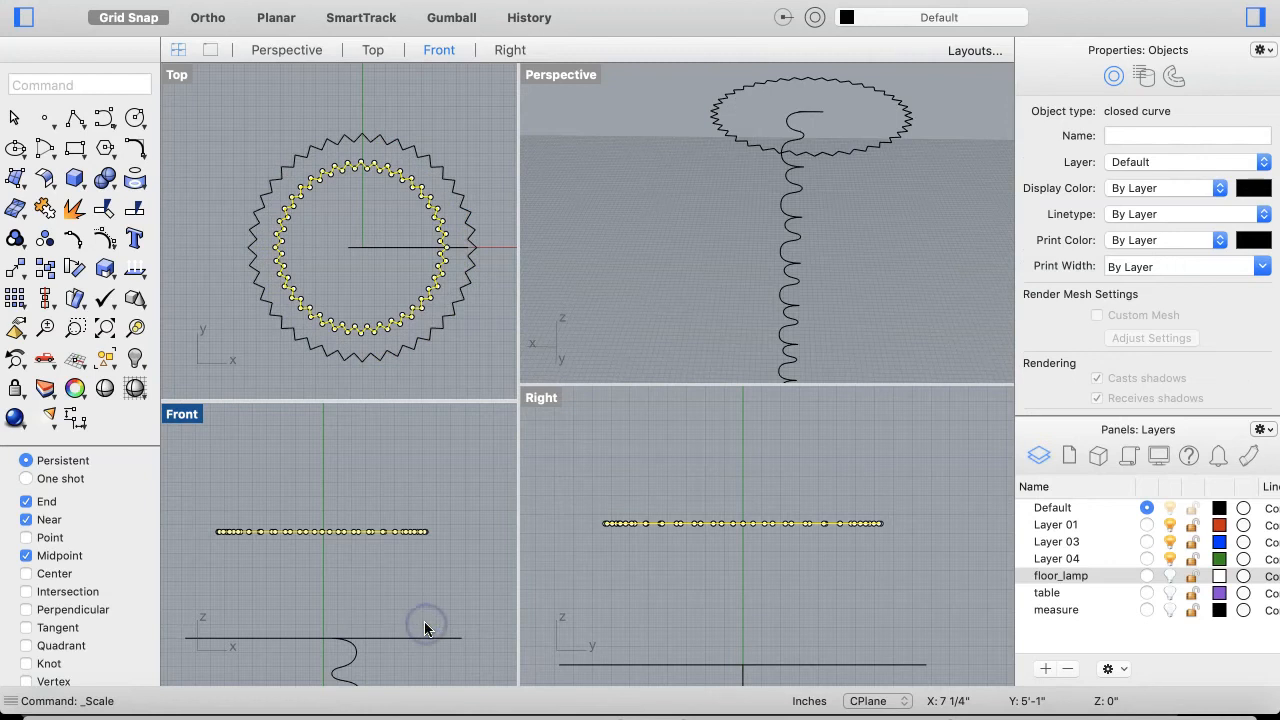
{"action": "scroll", "coordinate": [848, 186], "scroll_direction": "down", "scroll_amount": 3}
{"action": "right_click_drag", "start_coordinate": [848, 187], "coordinate": [850, 196]}
{"action": "left_click", "coordinate": [185, 205]}
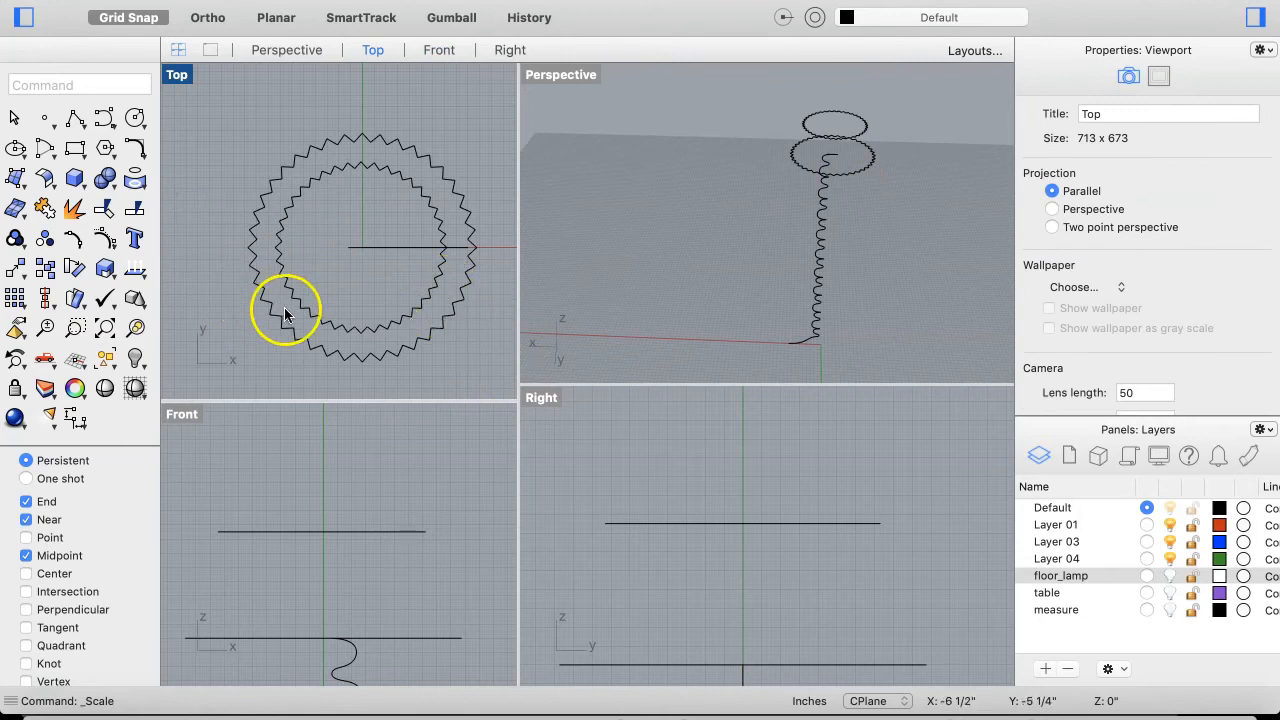
Draw a polyline in the Top view from an inner corner of the lower star to the matching corner of the upper star
{"action": "left_click", "coordinate": [75, 119]}
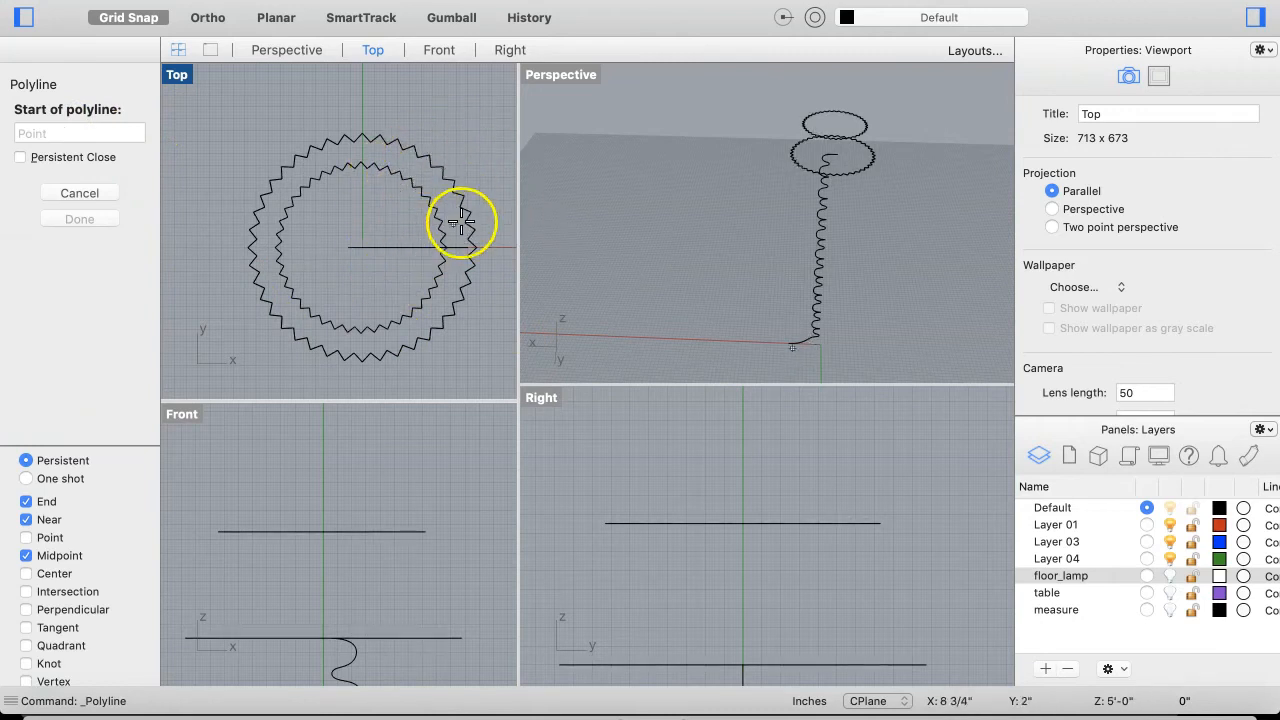
{"action": "scroll", "coordinate": [423, 352], "scroll_direction": "up", "scroll_amount": 5}
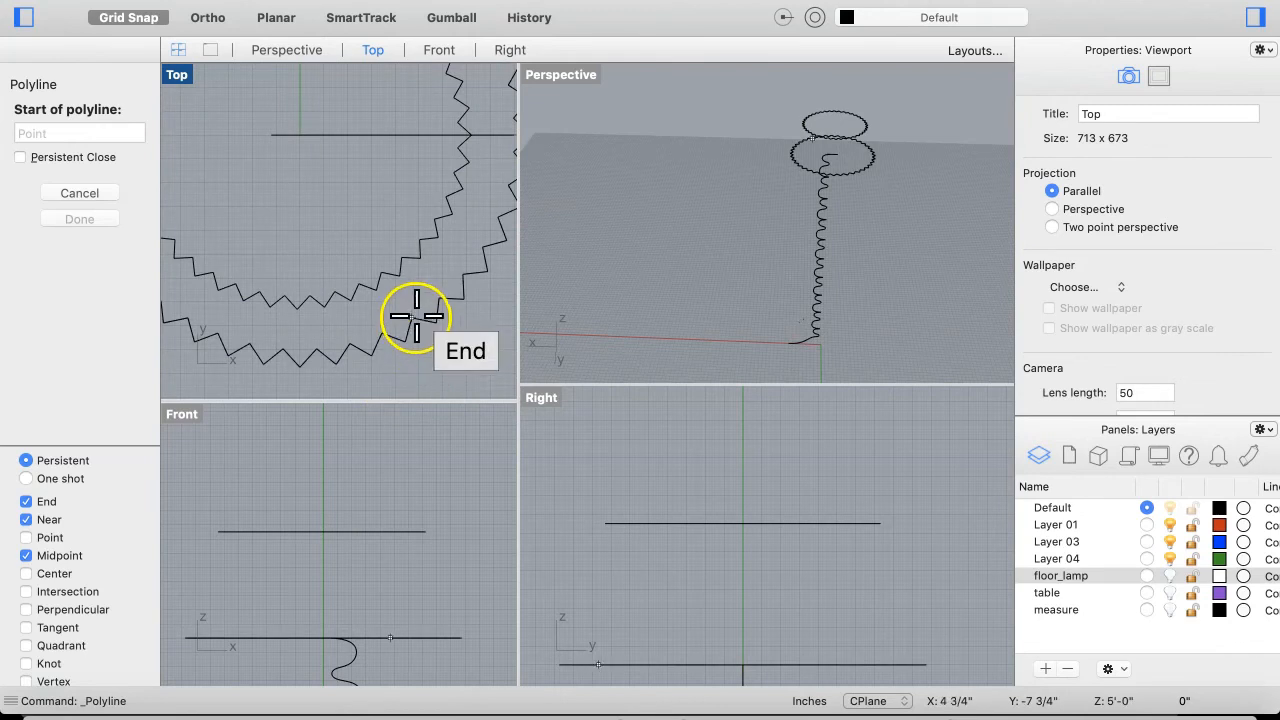
{"action": "left_click", "coordinate": [416, 317]}
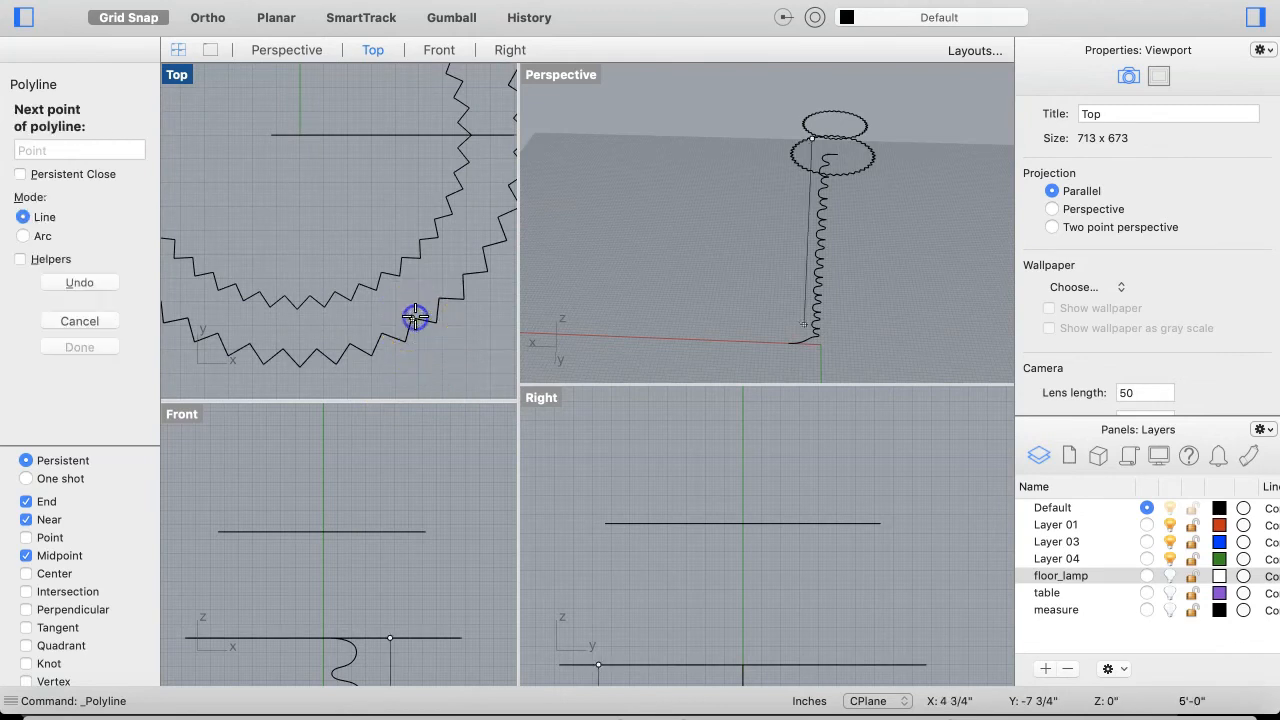
{"action": "left_click", "coordinate": [386, 272]}
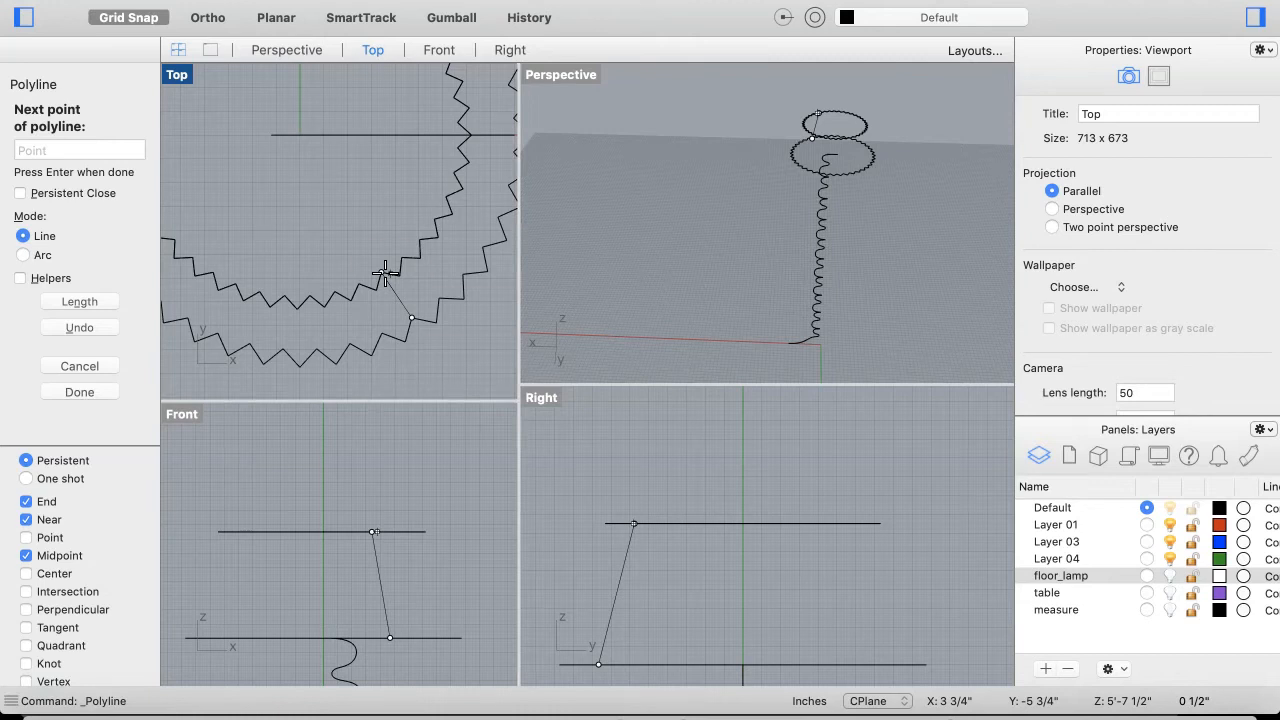
{"action": "right_click", "coordinate": [658, 277]}
{"action": "right_click_drag", "start_coordinate": [706, 240], "coordinate": [706, 240]}
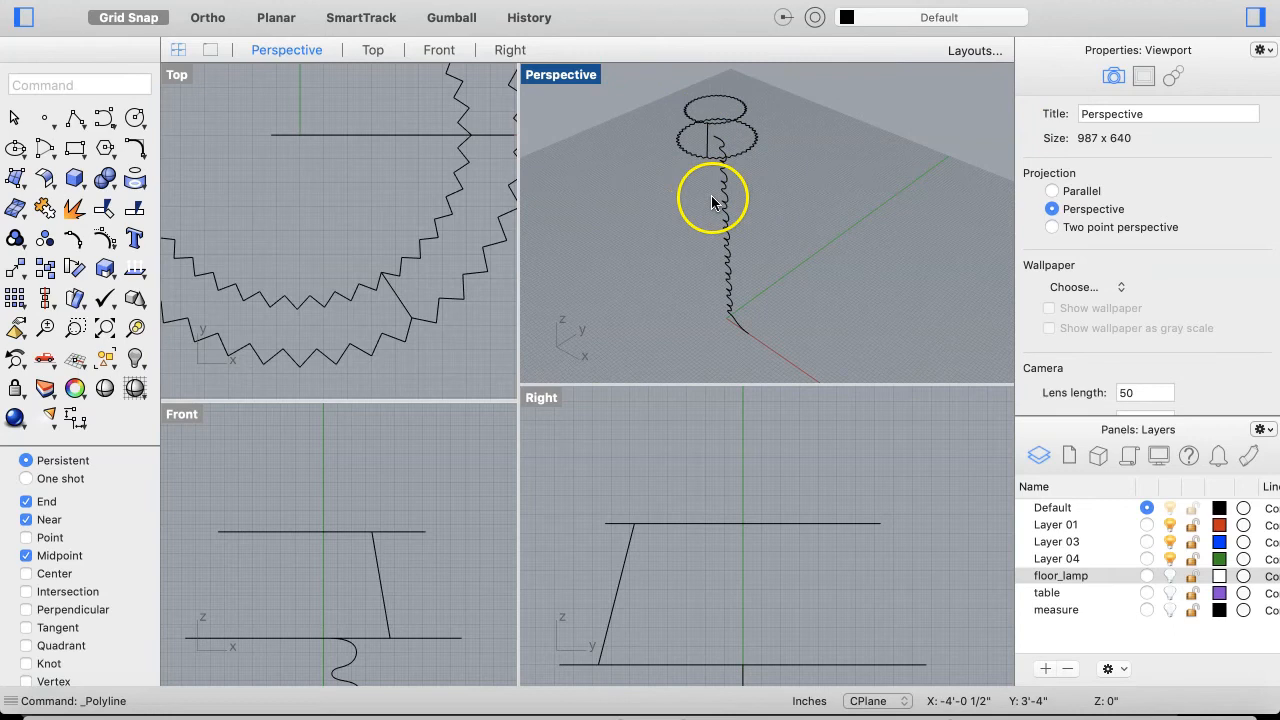
{"action": "scroll", "coordinate": [398, 325], "scroll_direction": "down", "scroll_amount": 5}
Rail Revolve the slanted connecting line along the lower star curve around a vertical axis through the star's centre
{"action": "left_click", "coordinate": [392, 324]}
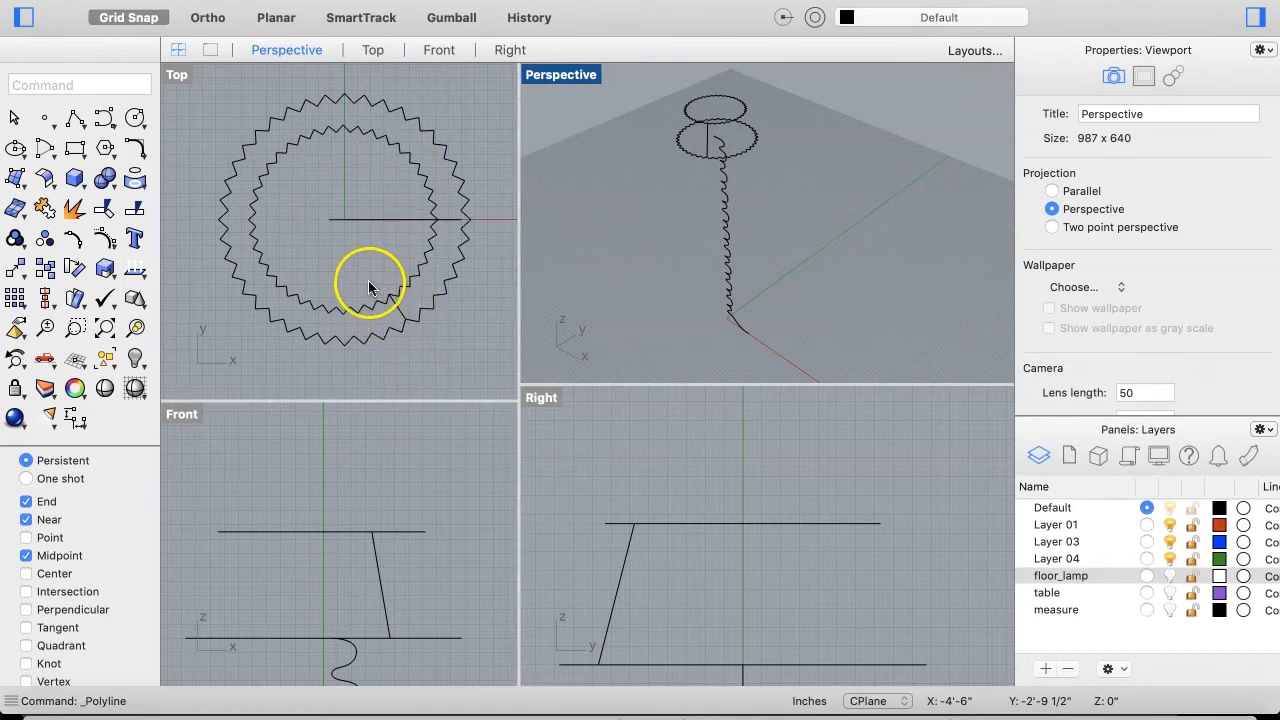
{"action": "left_click", "coordinate": [360, 0]}
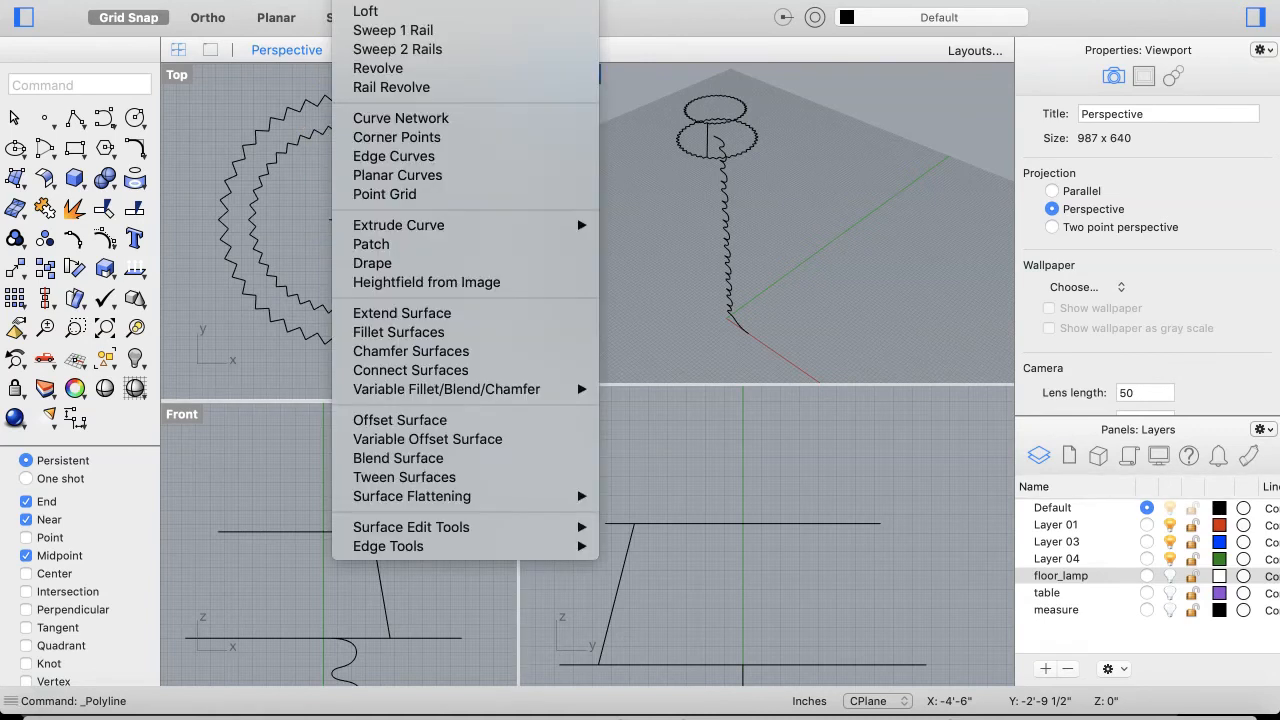
{"action": "left_click", "coordinate": [397, 88]}
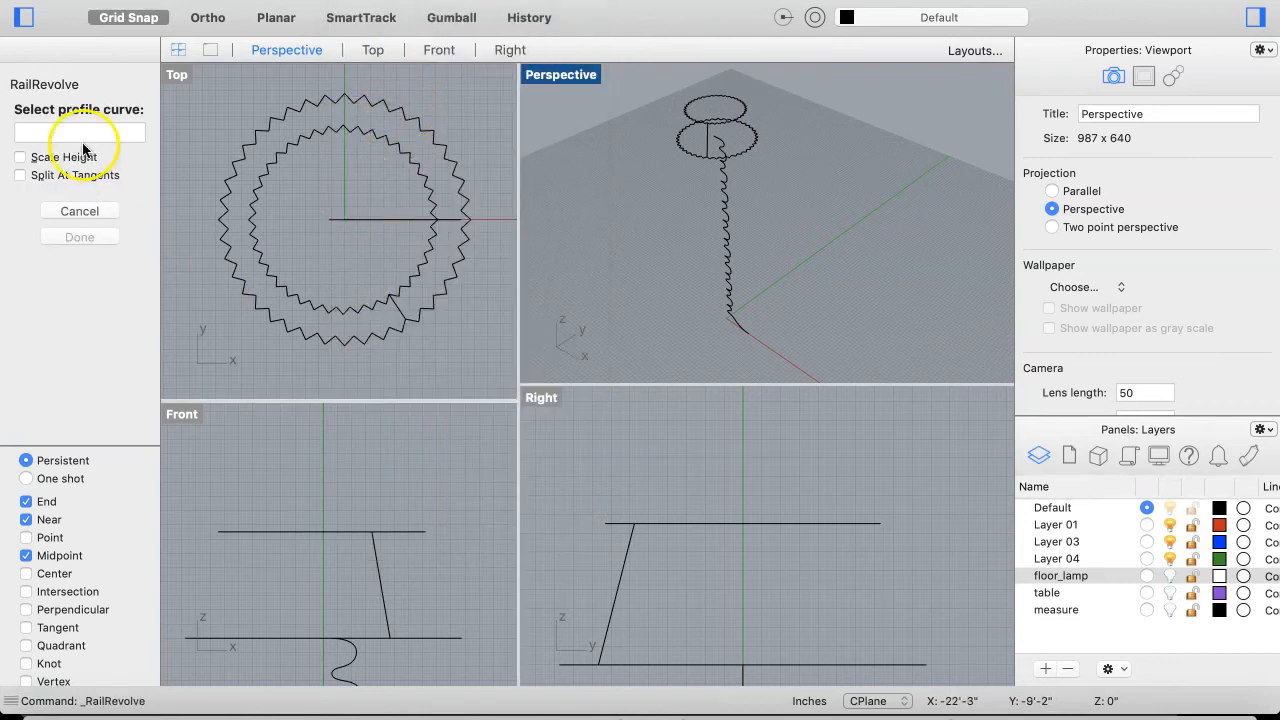
{"action": "left_click", "coordinate": [396, 306]}
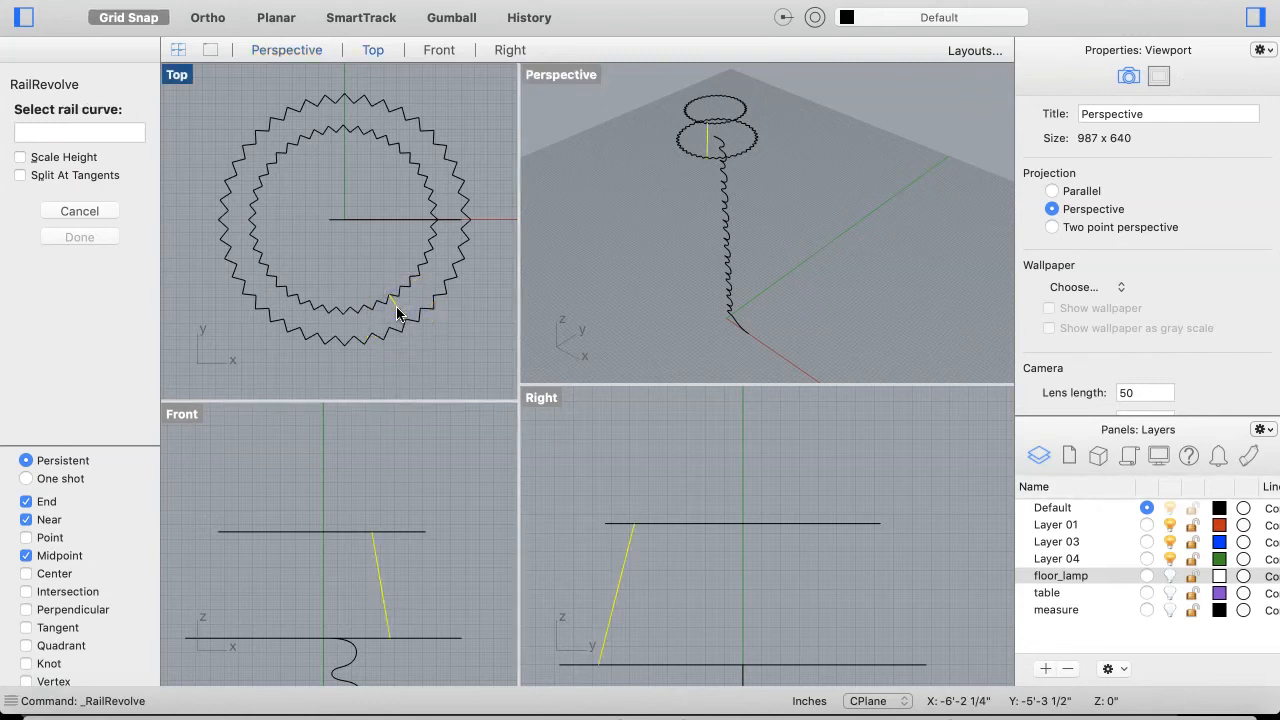
{"action": "key", "text": "Escape"}
{"action": "key", "text": "Return"}
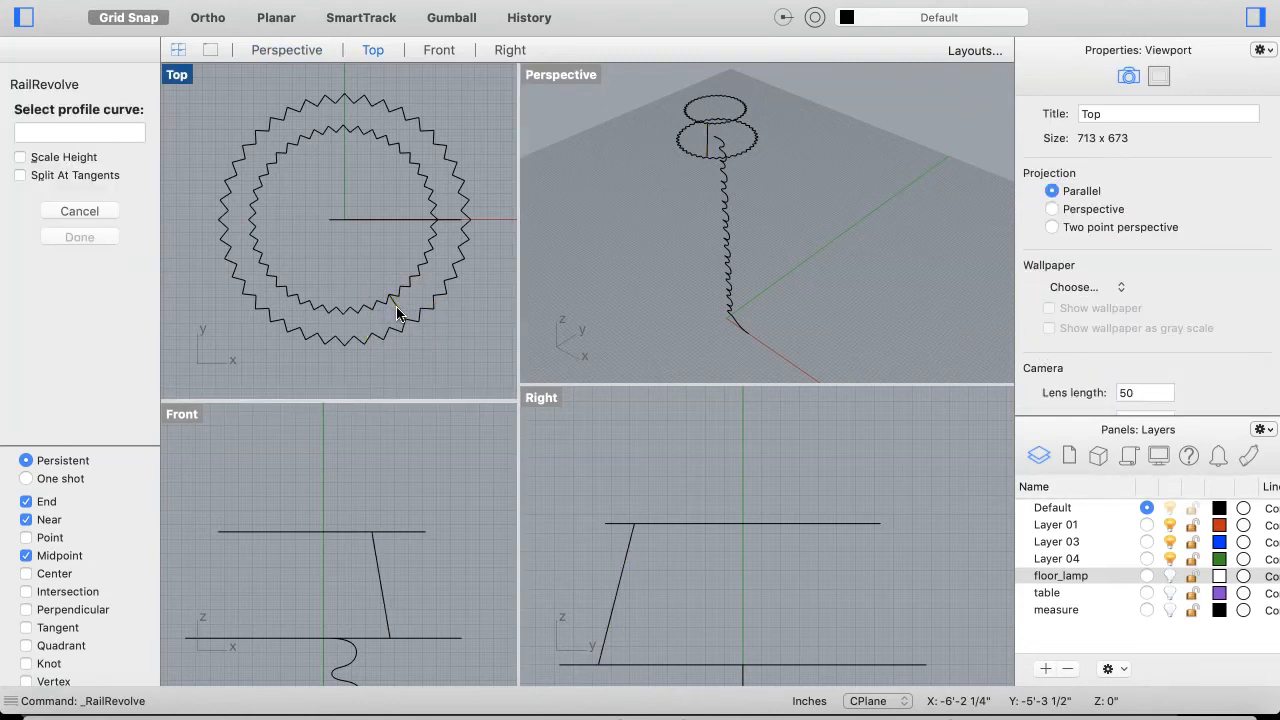
{"action": "left_click", "coordinate": [400, 308]}
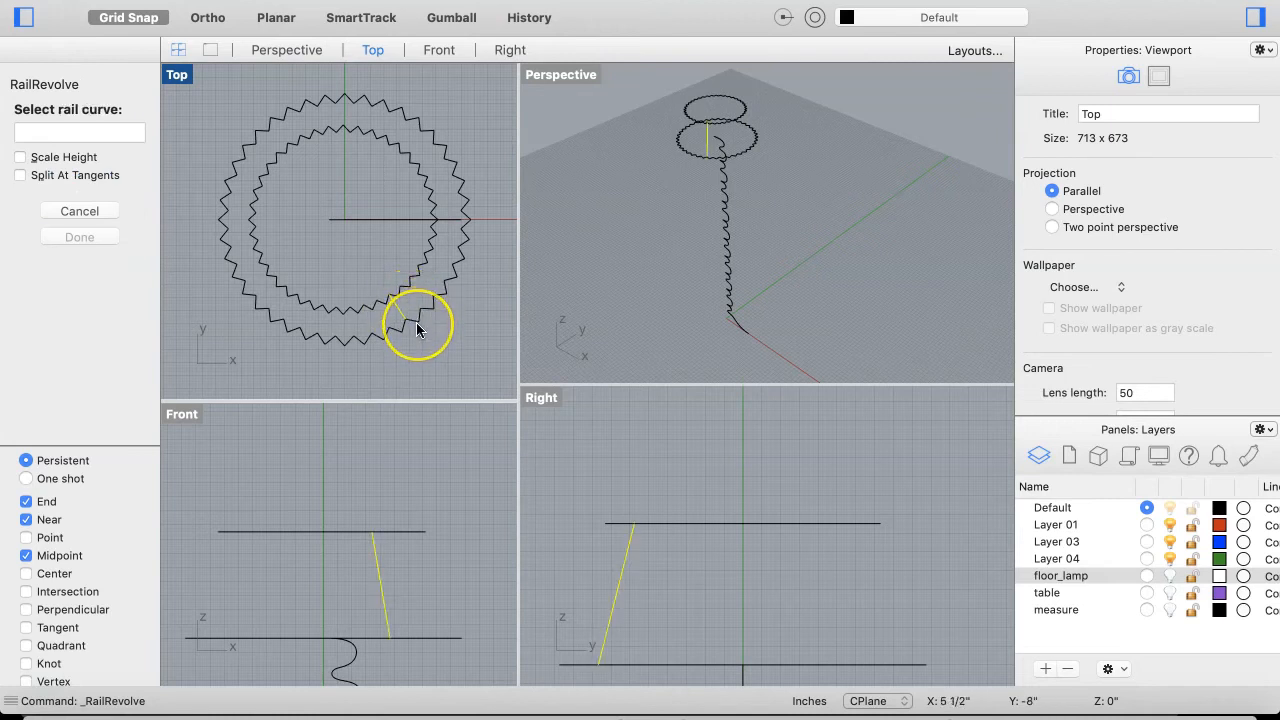
{"action": "left_click", "coordinate": [417, 324]}
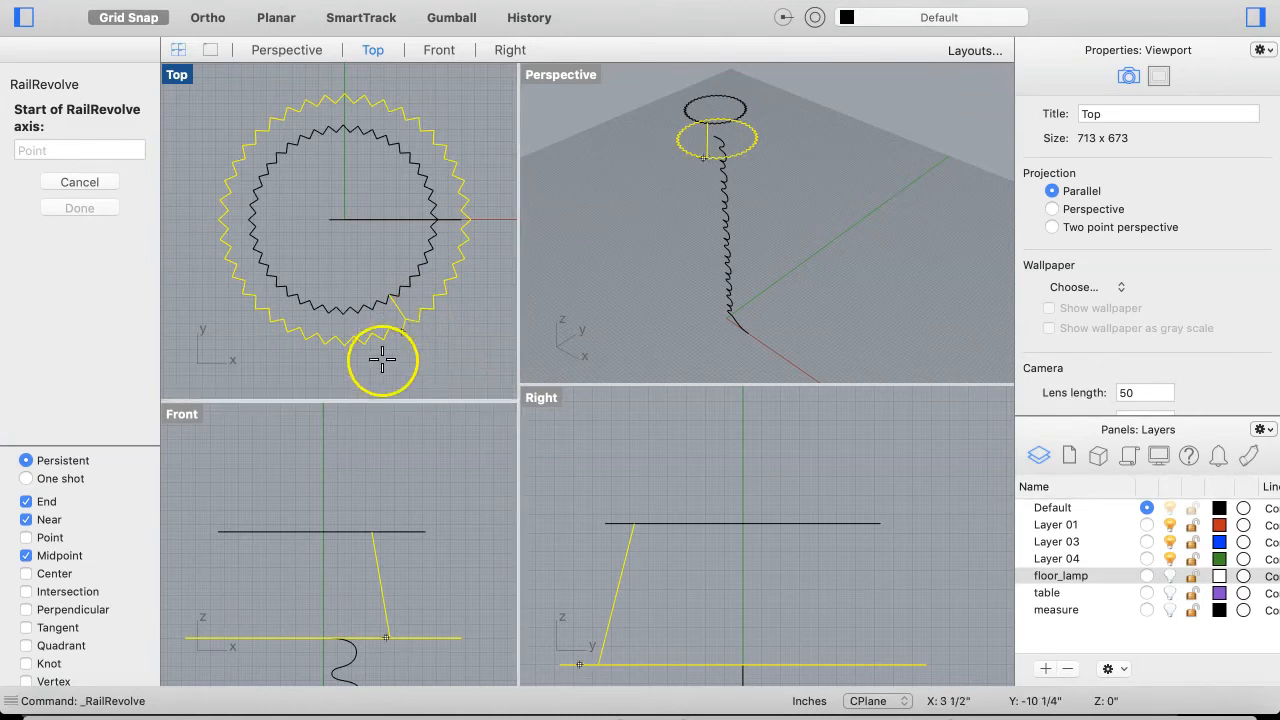
{"action": "left_click", "coordinate": [323, 602]}
{"action": "left_click", "coordinate": [323, 502]}
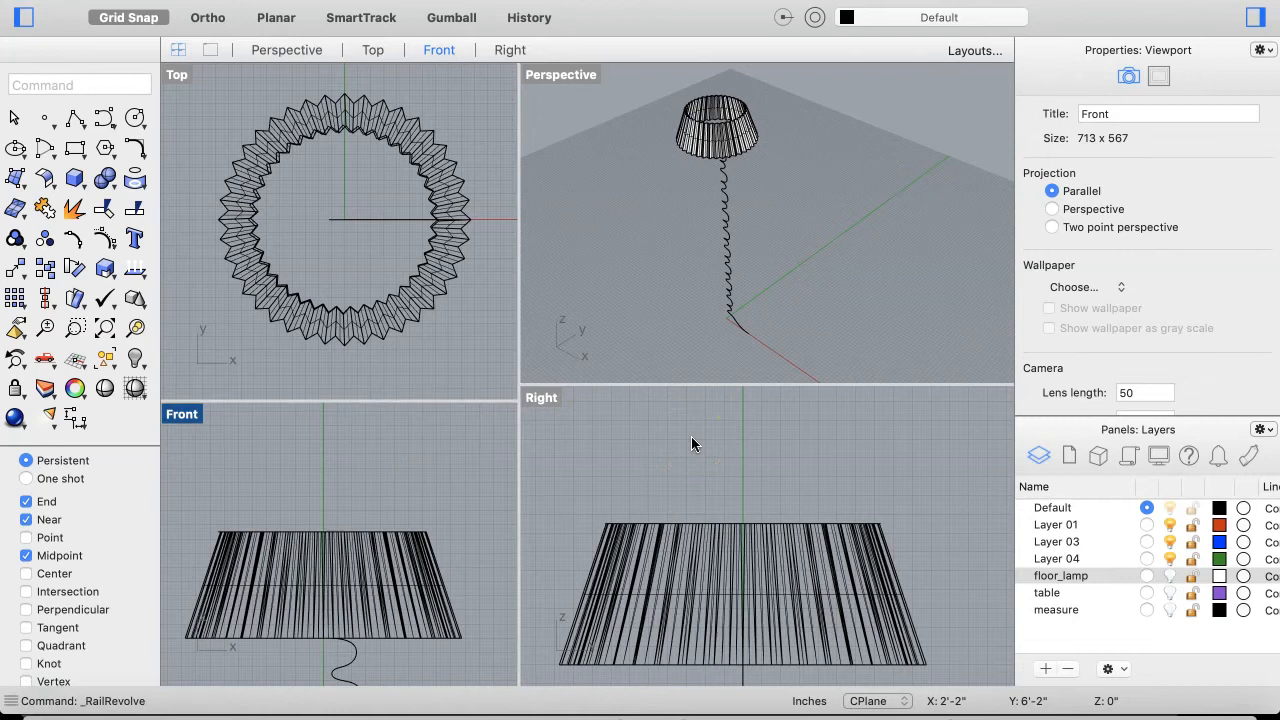
{"action": "right_click_drag", "start_coordinate": [704, 195], "coordinate": [708, 195]}
{"action": "scroll", "coordinate": [707, 195], "scroll_direction": "up", "scroll_amount": 5}
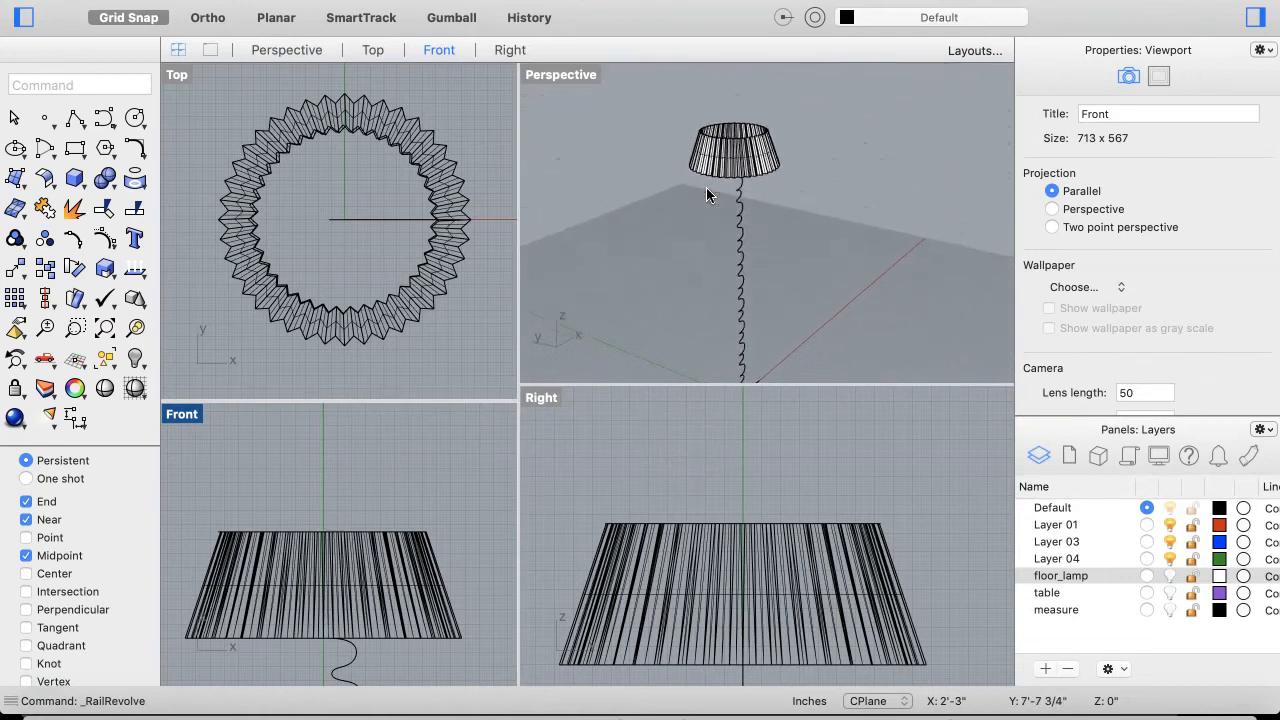
Delete the upper star curve along the lampshade's narrow rim, picking the curve rather than the polysurface
{"action": "left_click", "coordinate": [689, 223]}
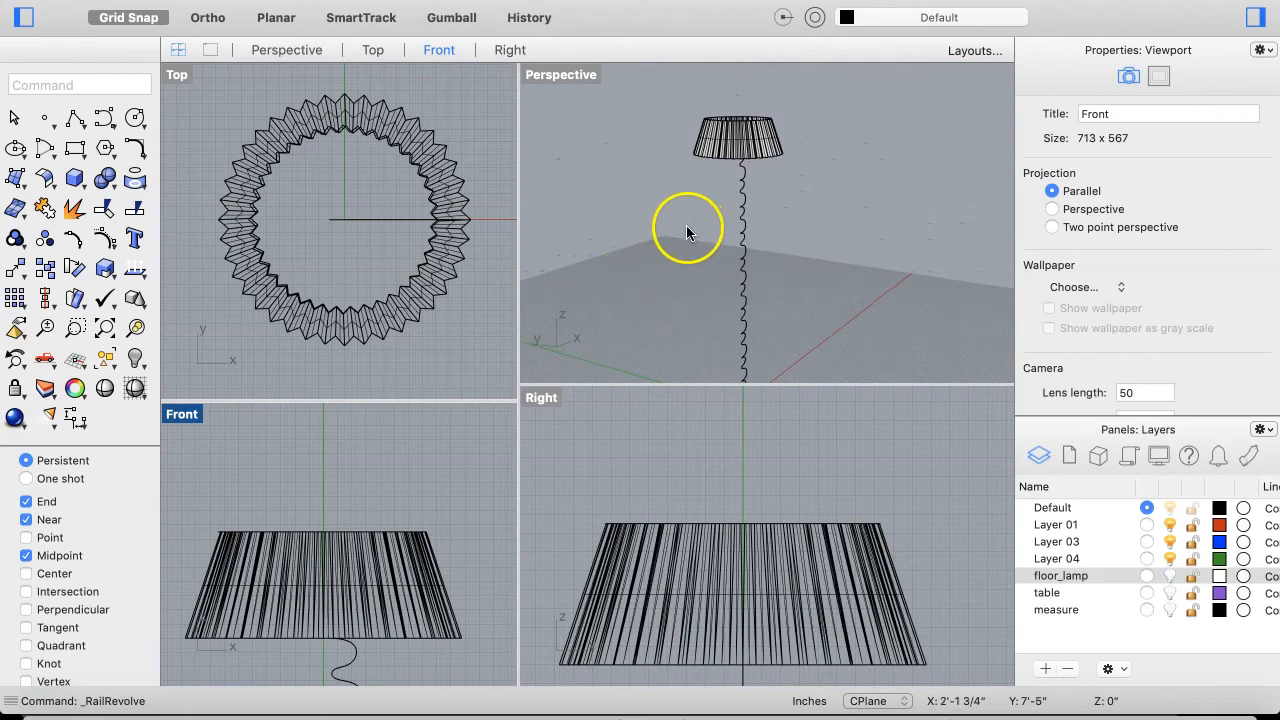
{"action": "left_click", "coordinate": [469, 254]}
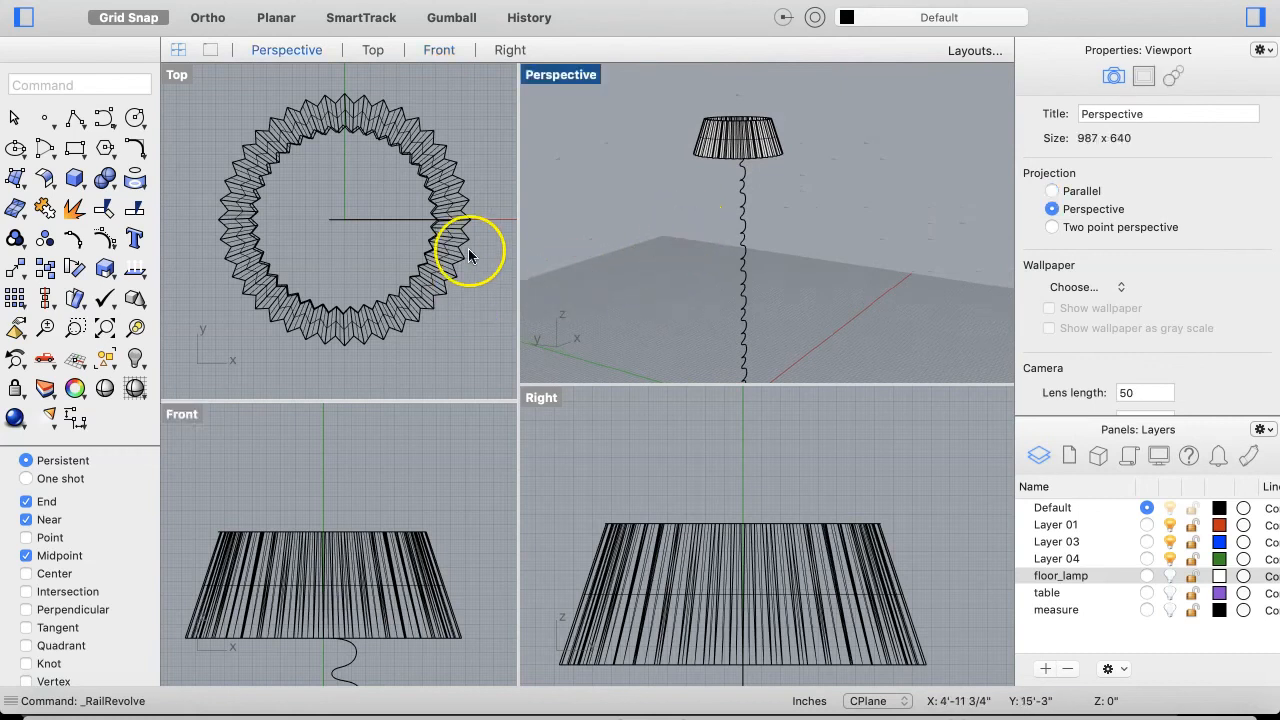
{"action": "left_click", "coordinate": [352, 136]}
{"action": "left_click", "coordinate": [342, 214]}
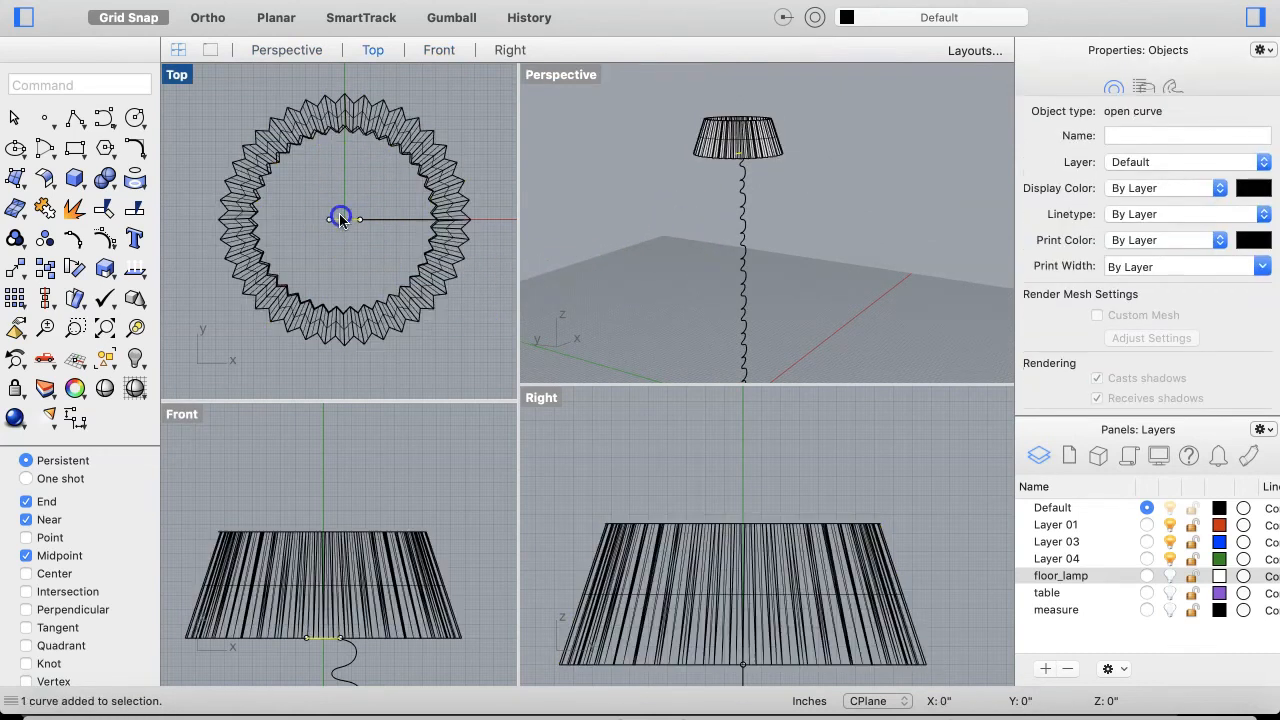
{"action": "left_click", "coordinate": [372, 177]}
{"action": "left_click", "coordinate": [394, 148]}
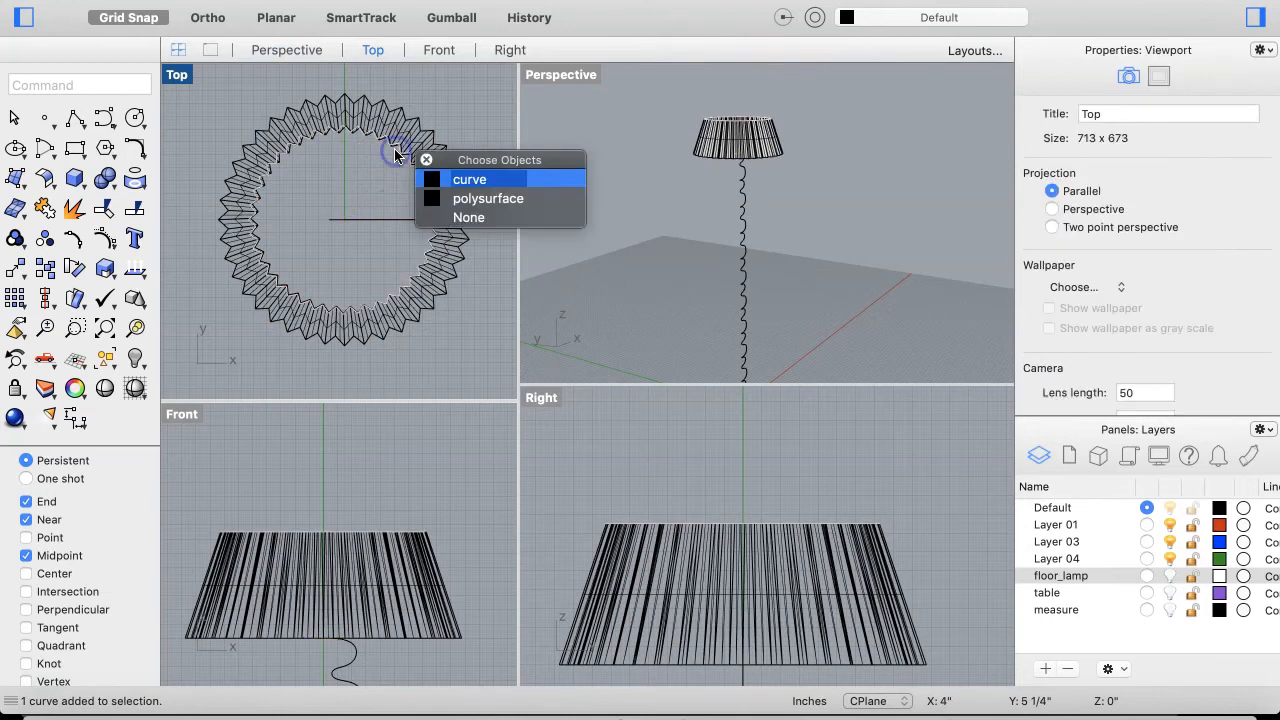
{"action": "left_click", "coordinate": [482, 179]}
{"action": "key", "text": "Delete"}
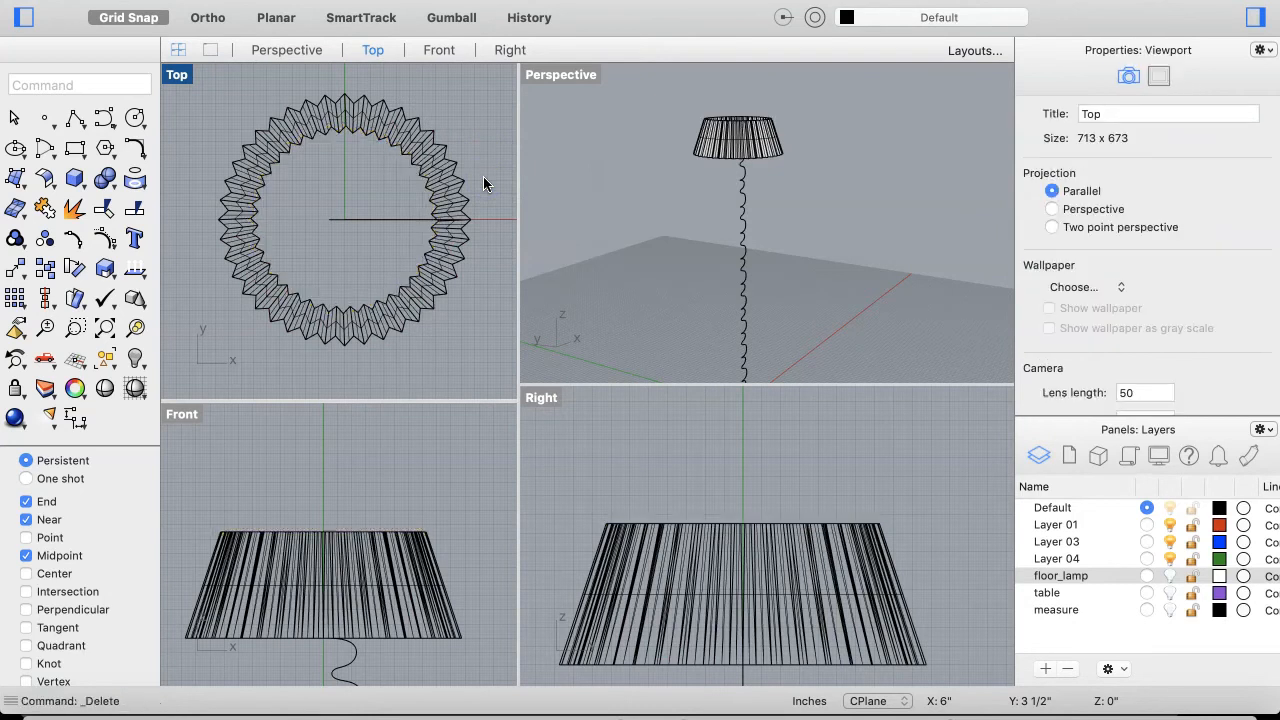
Cap the planar holes at both ends of the pleated lampshade polysurface
{"action": "right_click_drag", "start_coordinate": [788, 277], "coordinate": [784, 141]}
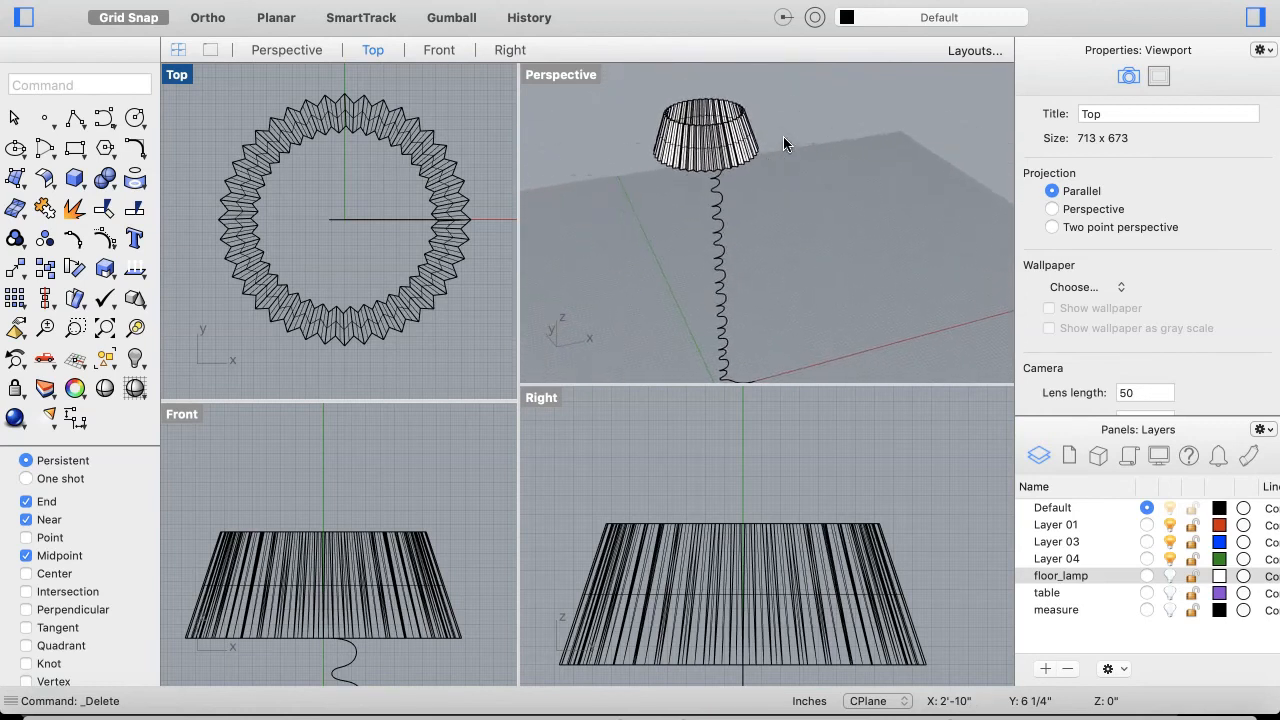
{"action": "left_click", "coordinate": [722, 148]}
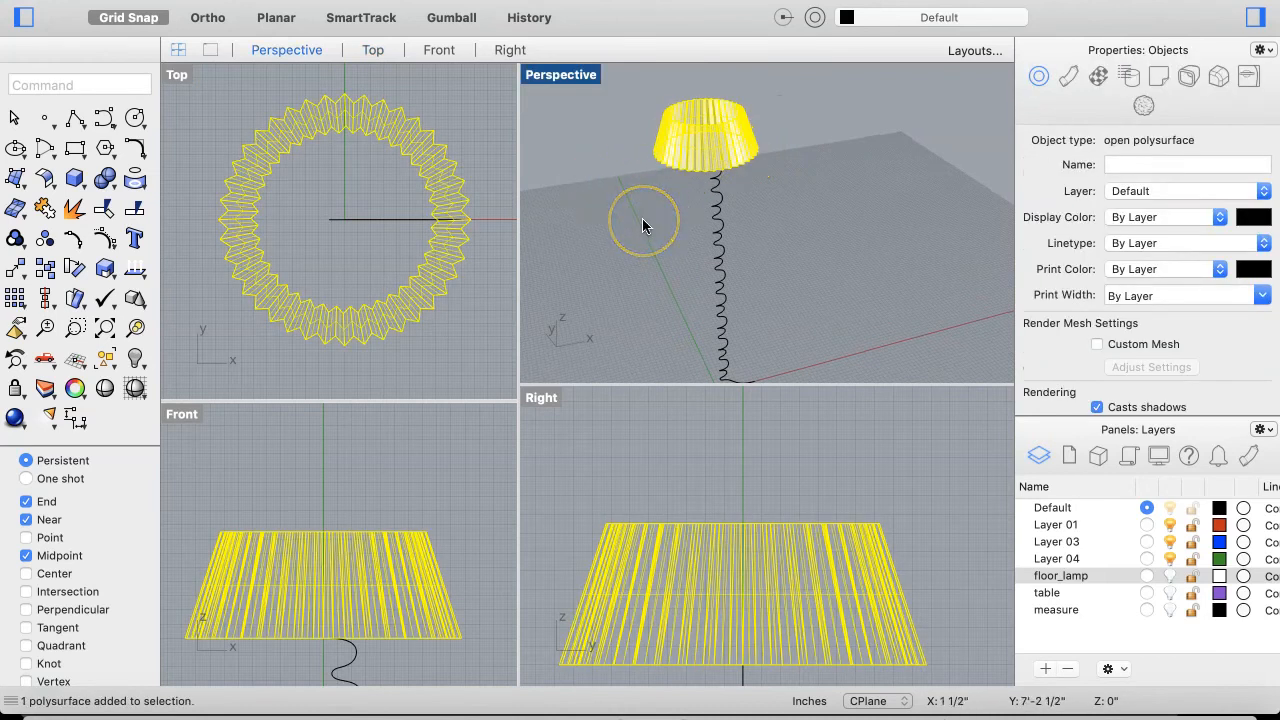
{"action": "scroll", "coordinate": [642, 218], "scroll_direction": "up", "scroll_amount": 5}
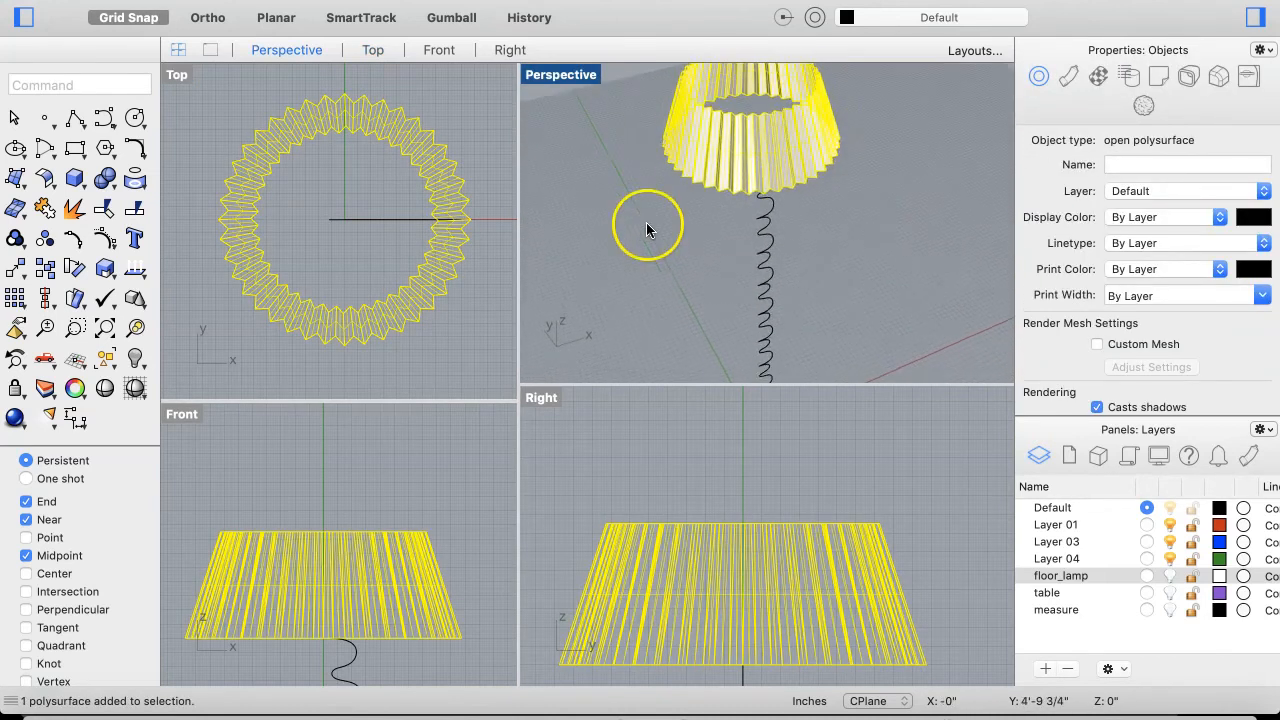
{"action": "scroll", "coordinate": [646, 229], "scroll_direction": "up", "scroll_amount": 3}
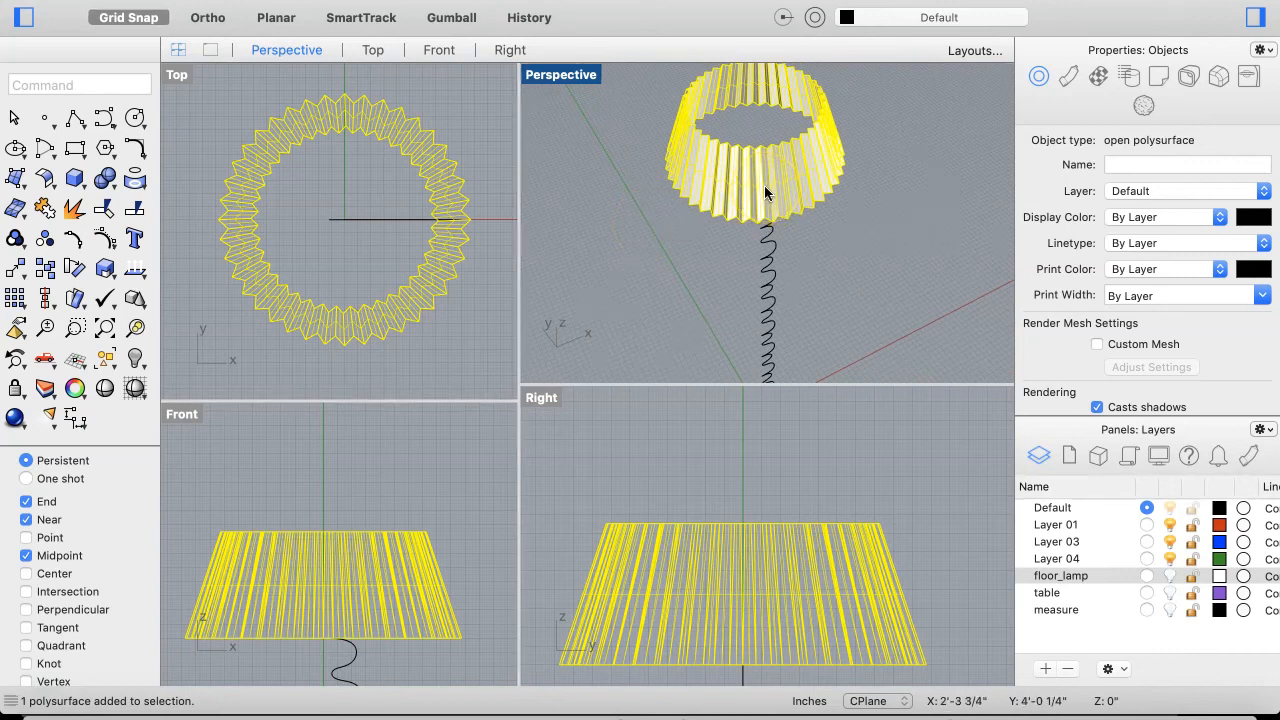
{"action": "scroll", "coordinate": [754, 116], "scroll_direction": "up", "scroll_amount": 5}
{"action": "left_click", "coordinate": [746, 142]}
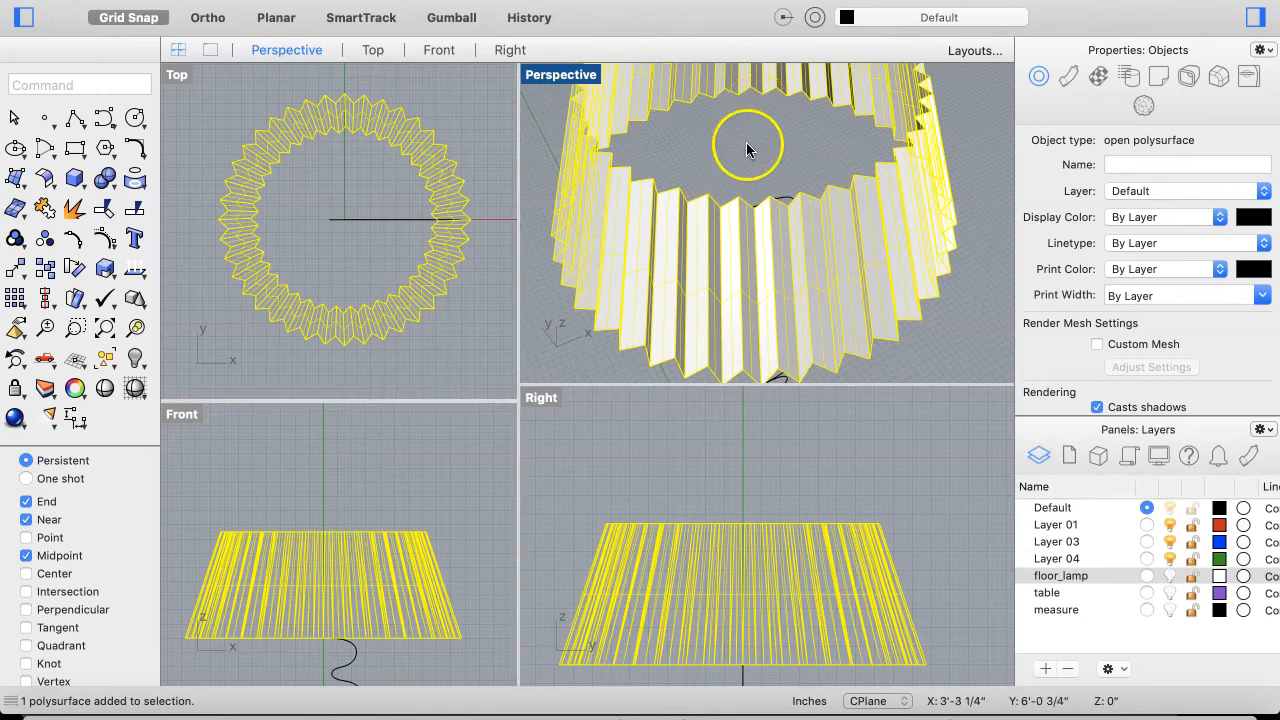
{"action": "left_click", "coordinate": [740, 222]}
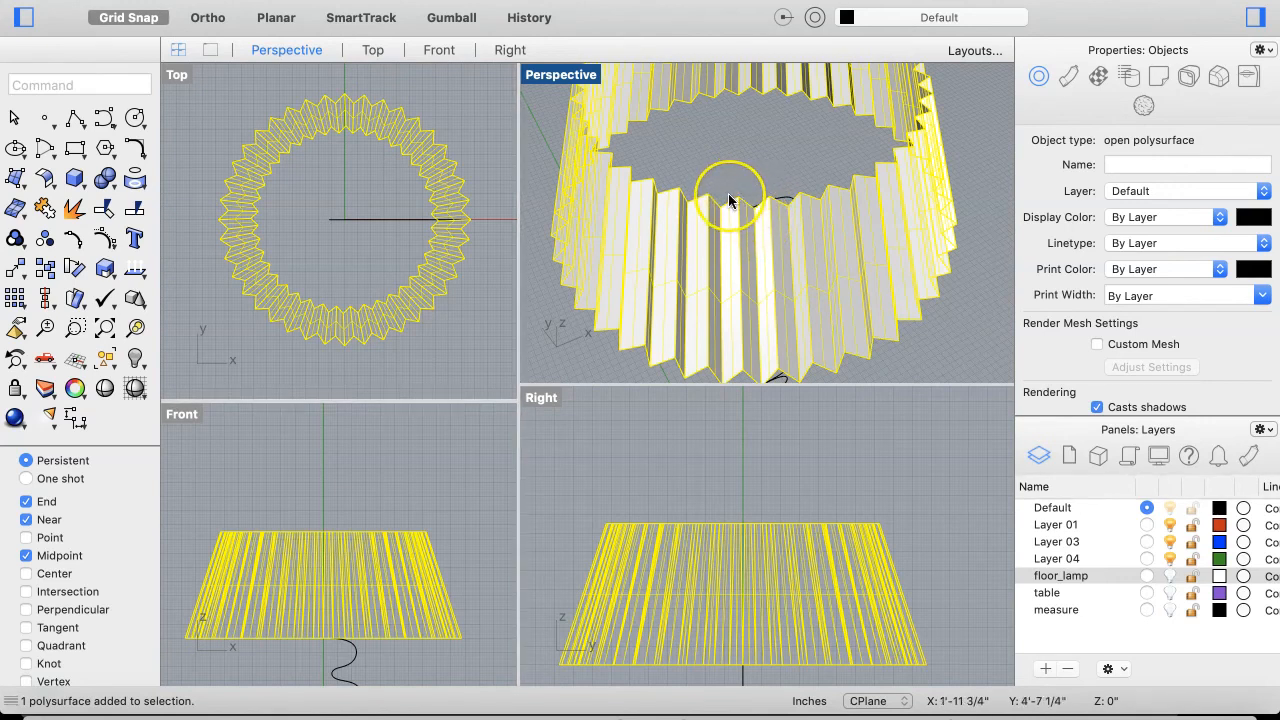
{"action": "scroll", "coordinate": [729, 200], "scroll_direction": "up", "scroll_amount": 5}
{"action": "scroll", "coordinate": [729, 197], "scroll_direction": "down", "scroll_amount": 4}
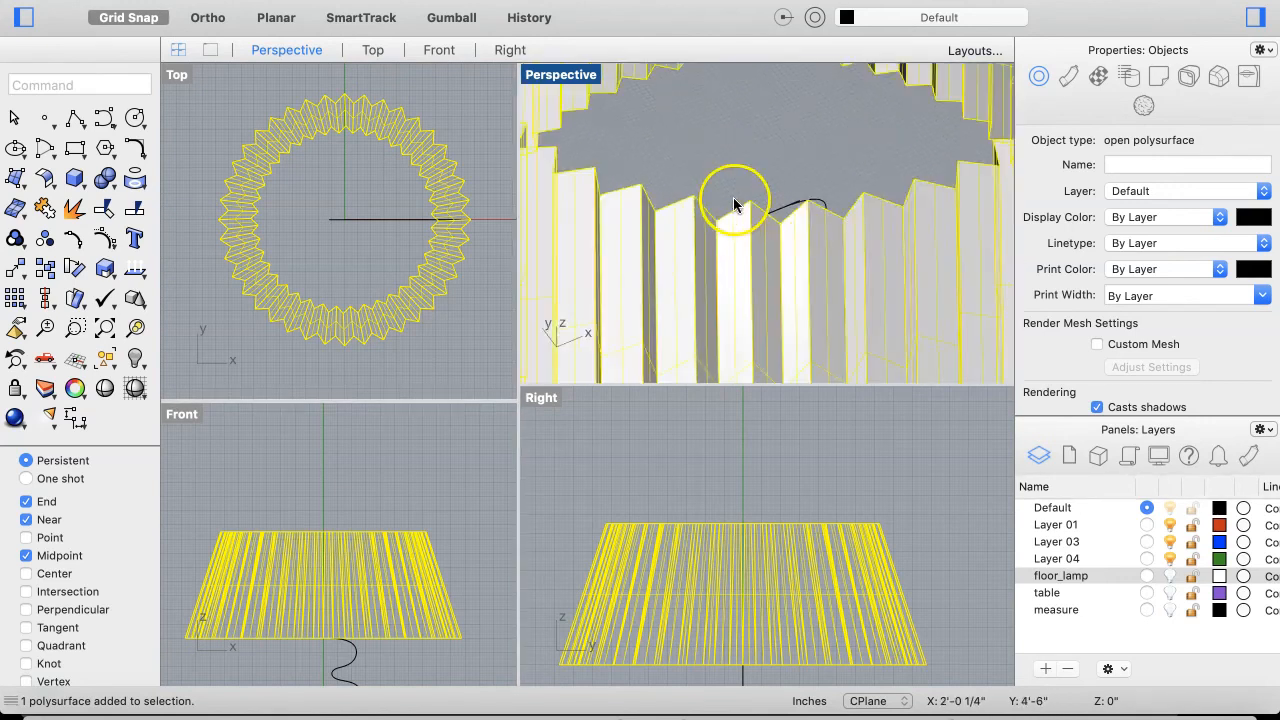
{"action": "scroll", "coordinate": [733, 197], "scroll_direction": "down", "scroll_amount": 5}
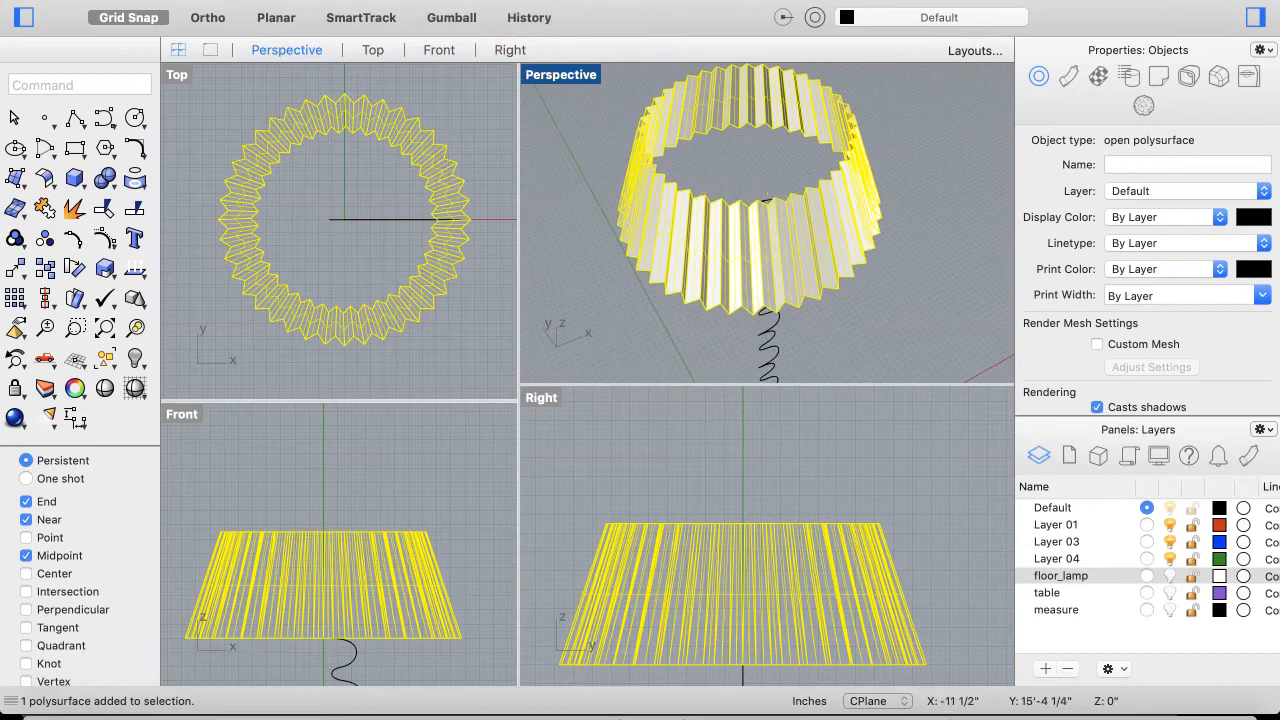
{"action": "left_click", "coordinate": [425, 0]}
{"action": "mouse_move", "coordinate": [519, 410]}
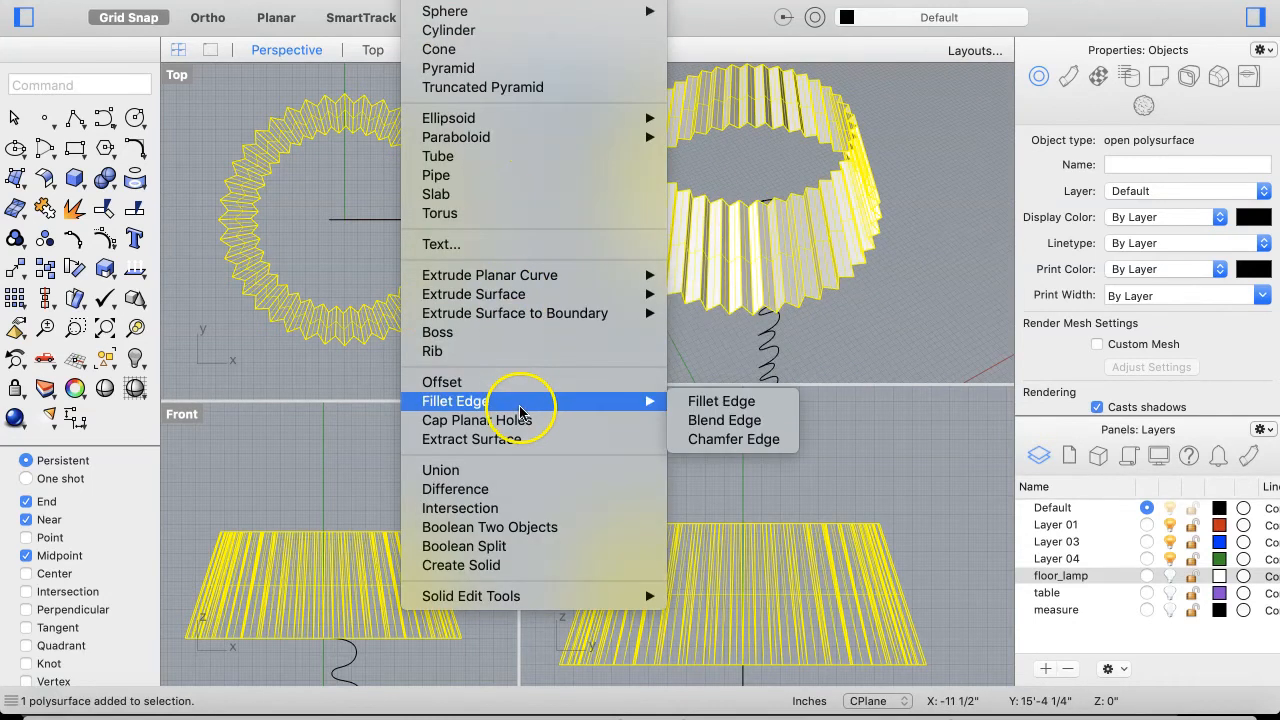
{"action": "left_click", "coordinate": [520, 421]}
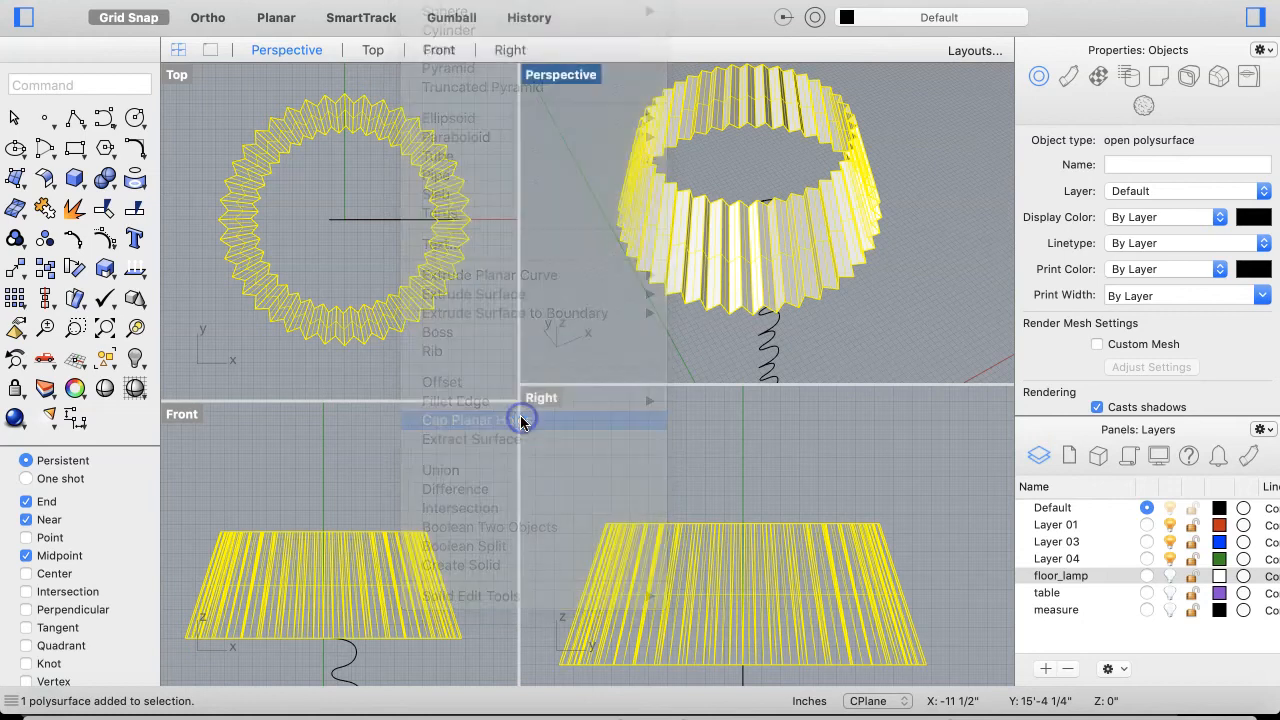
{"action": "right_click_drag", "start_coordinate": [838, 273], "coordinate": [819, 294]}
{"action": "scroll", "coordinate": [819, 294], "scroll_direction": "down", "scroll_amount": 5}
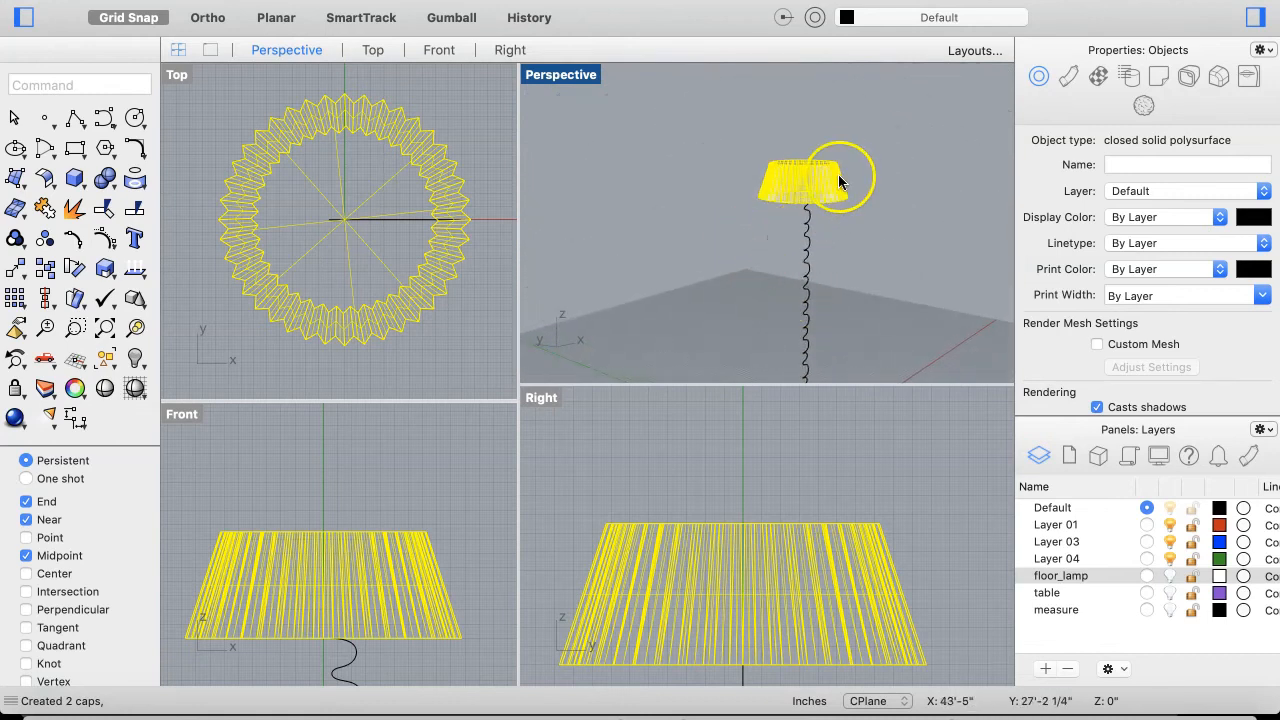
{"action": "scroll", "coordinate": [839, 173], "scroll_direction": "up", "scroll_amount": 10}
{"action": "left_click", "coordinate": [10, 87]}
{"action": "type", "text": "She"}
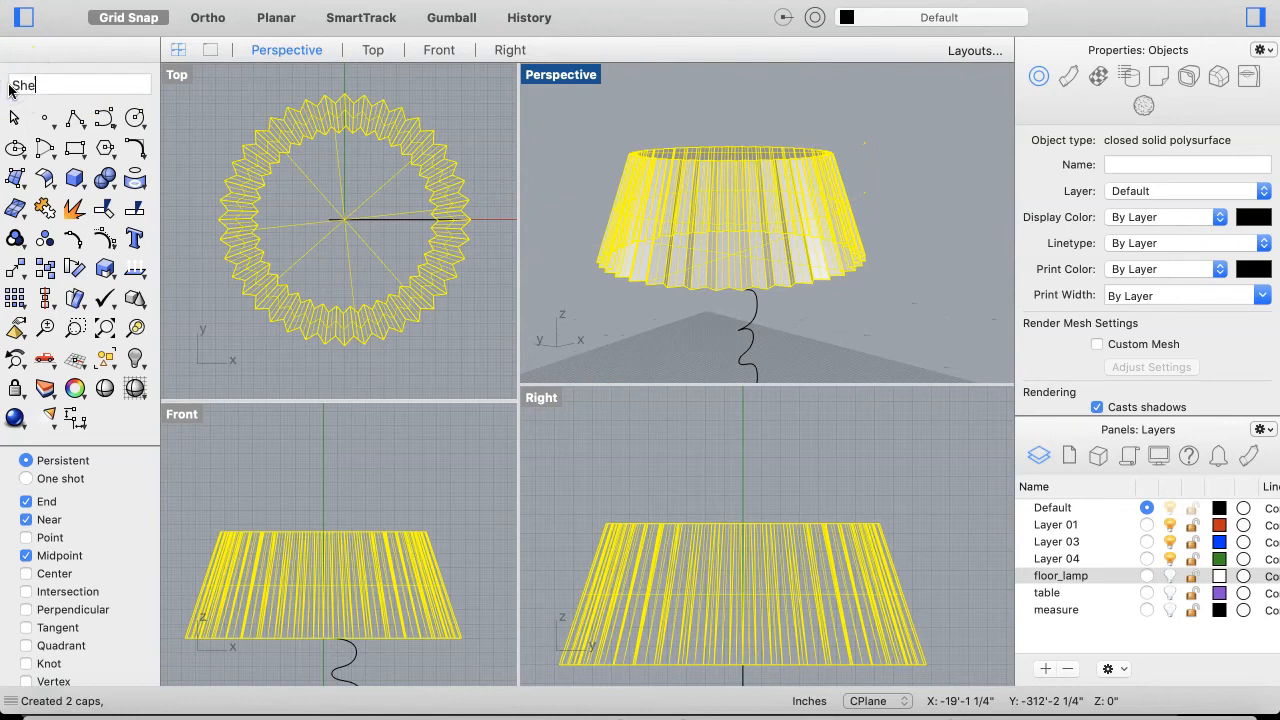
{"action": "type", "text": "ll"}
{"action": "key", "text": "Return"}
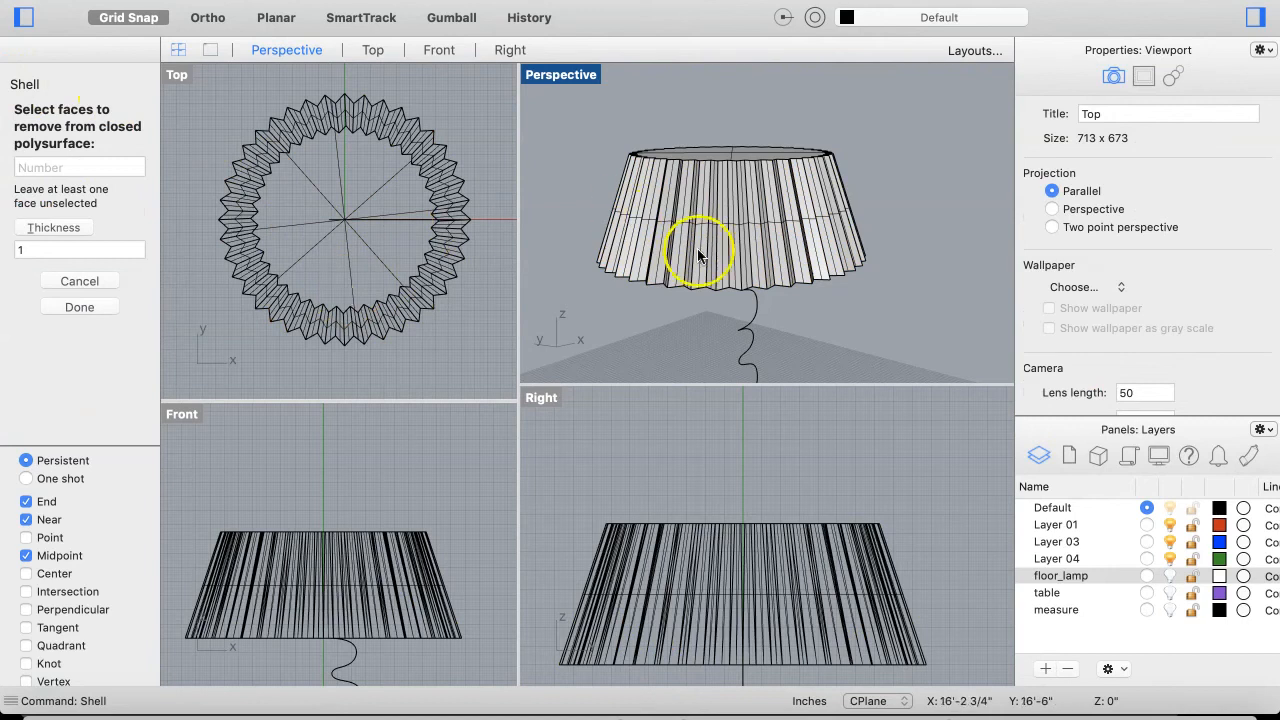
{"action": "left_click", "coordinate": [733, 160]}
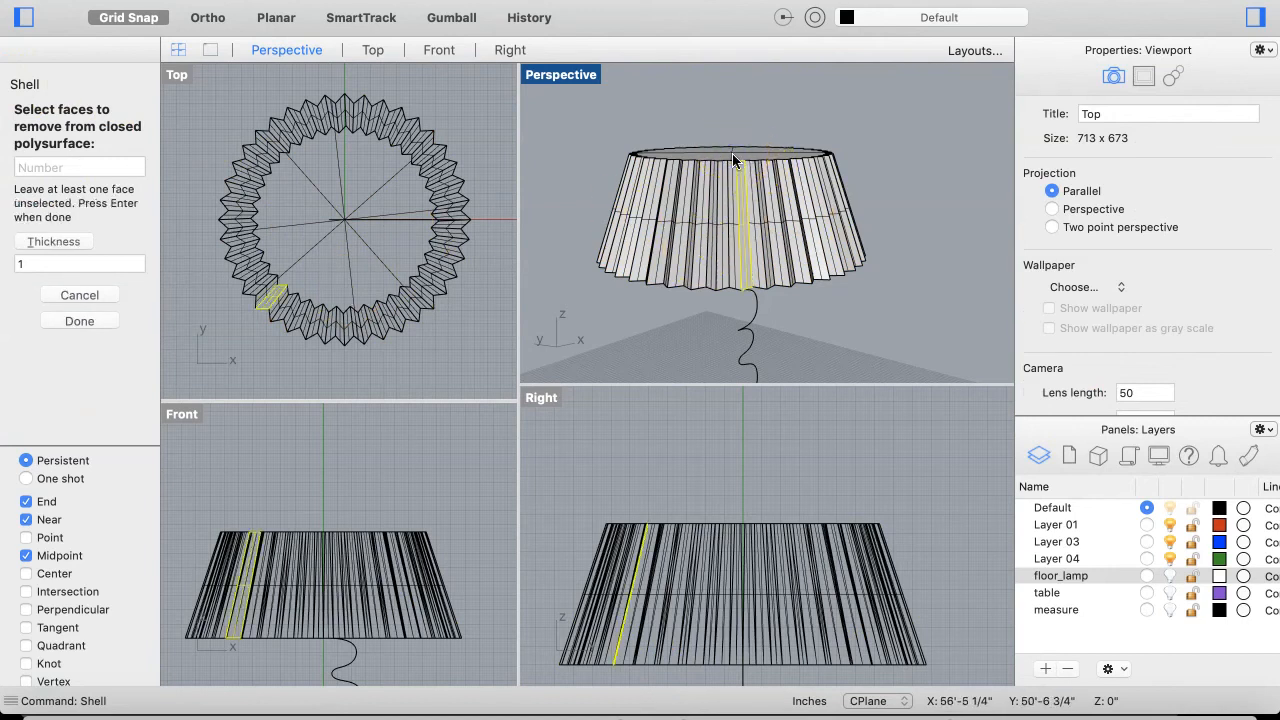
{"action": "key", "text": "Return"}
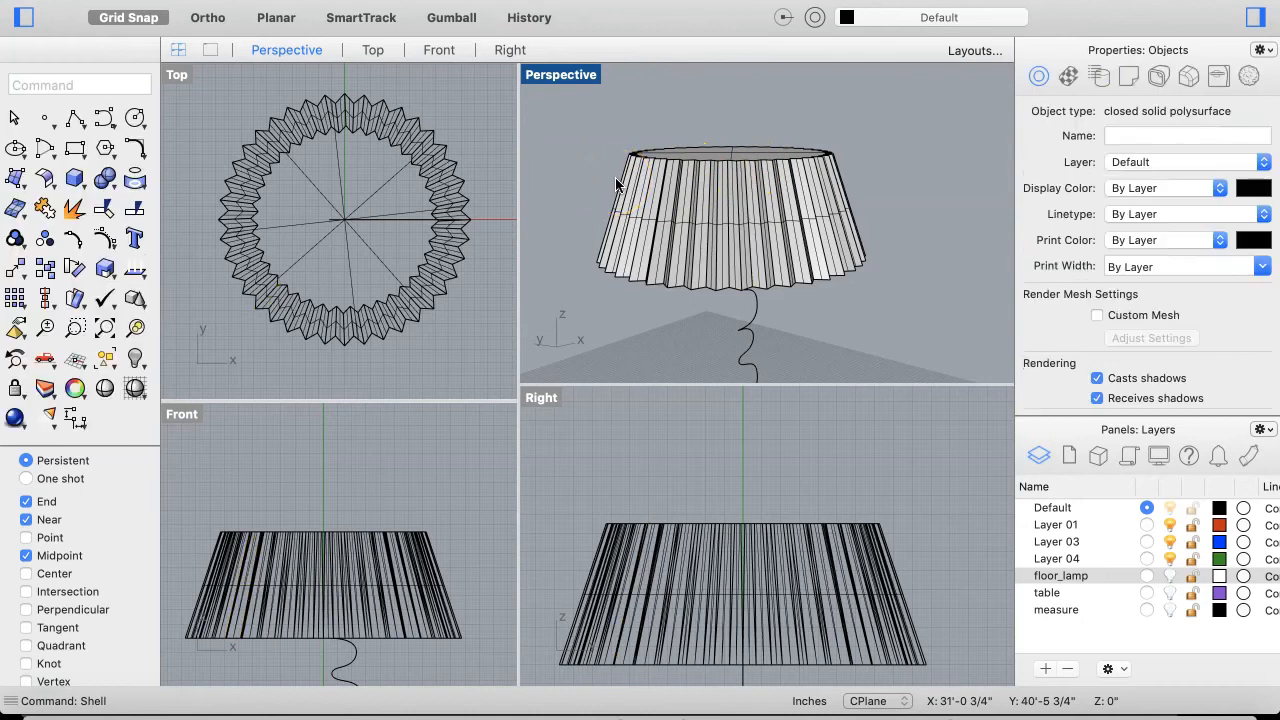
Start the Shell command on the lampshade and choose its top and bottom cap faces for removal
{"action": "key", "text": "Return"}
{"action": "right_click_drag", "start_coordinate": [846, 206], "coordinate": [849, 240]}
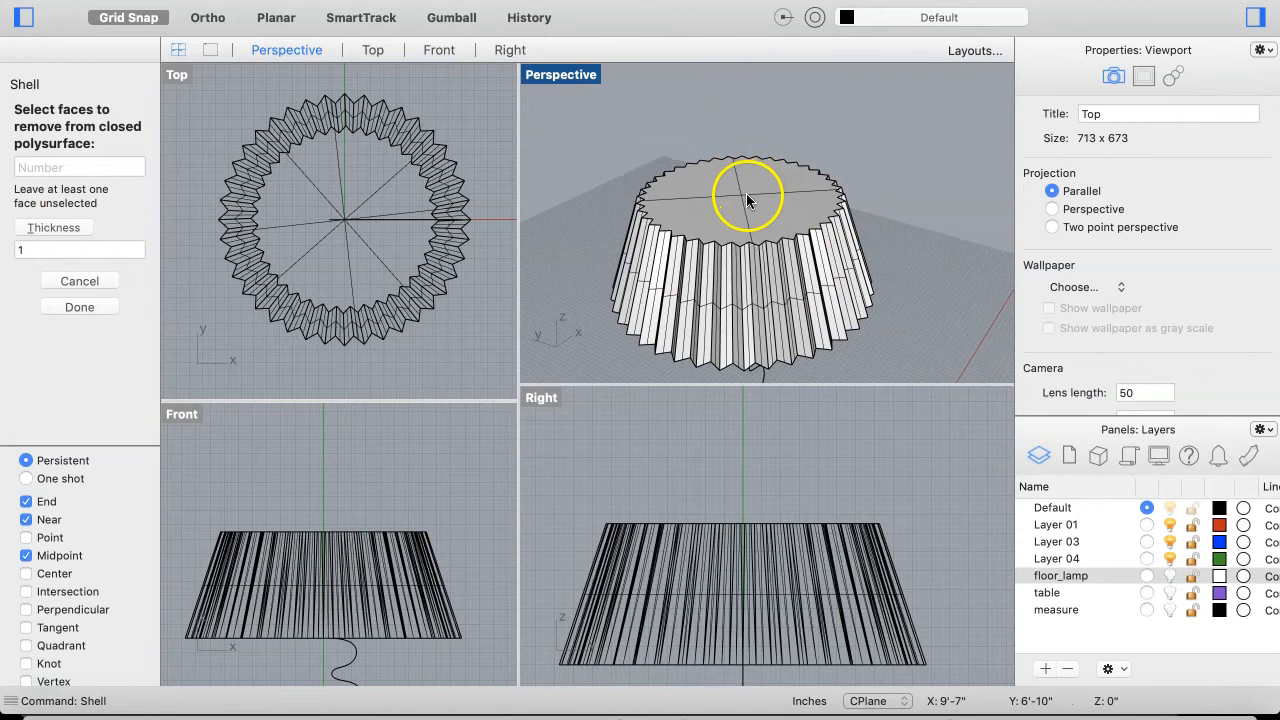
{"action": "left_click", "coordinate": [747, 199]}
{"action": "right_click_drag", "start_coordinate": [747, 199], "coordinate": [790, 183]}
{"action": "left_click", "coordinate": [790, 181]}
{"action": "left_click", "coordinate": [673, 162]}
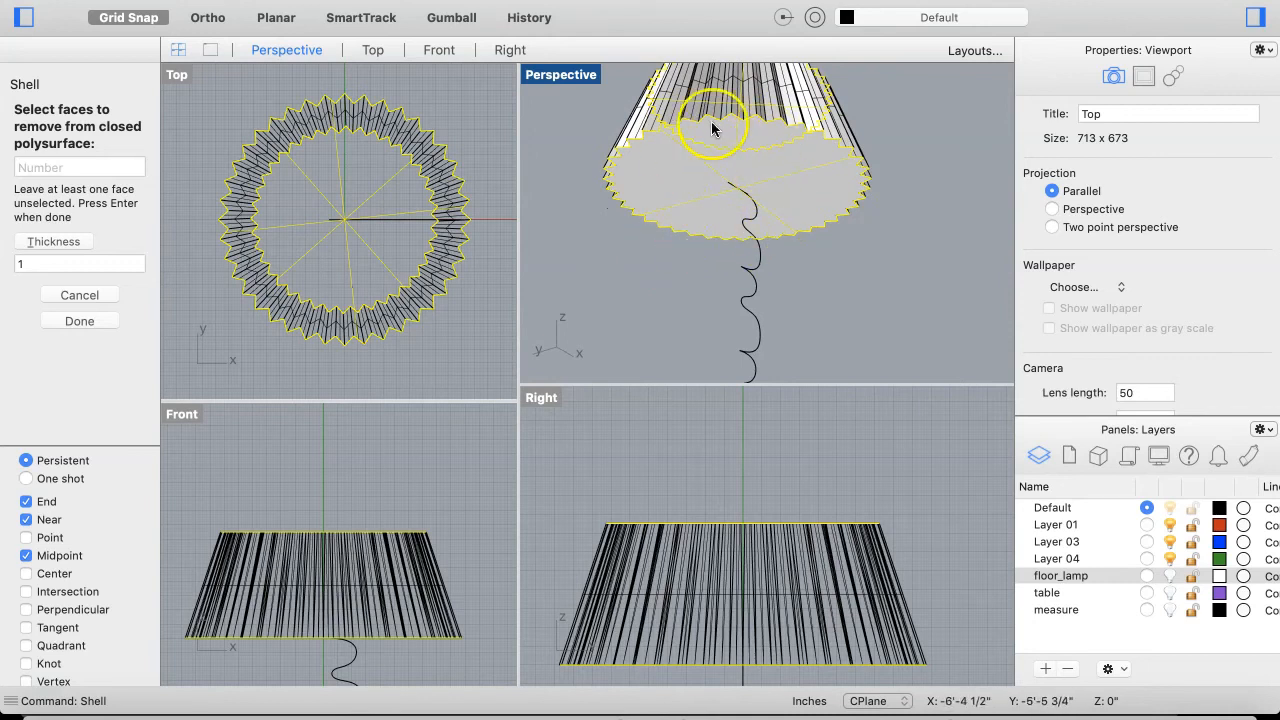
Set the shell thickness to 0.125 inches and hollow out the lampshade
{"action": "scroll", "coordinate": [713, 209], "scroll_direction": "up", "scroll_amount": 10}
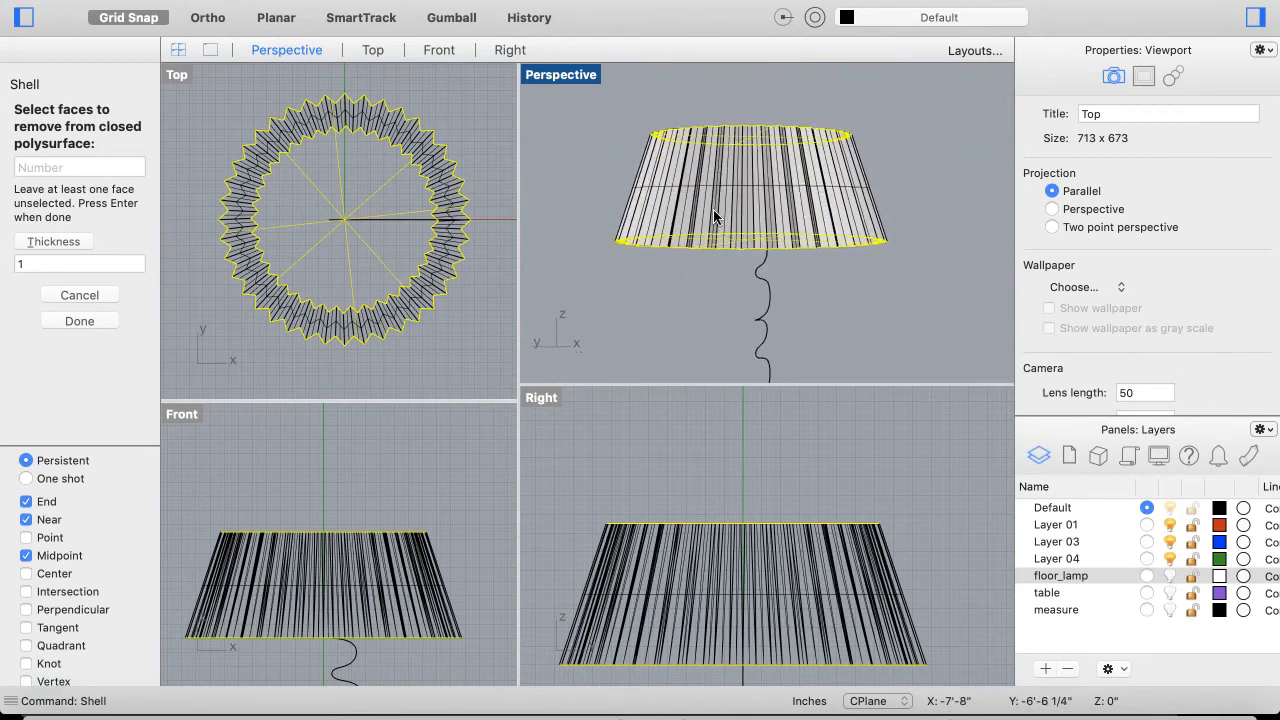
{"action": "scroll", "coordinate": [713, 209], "scroll_direction": "up", "scroll_amount": 5}
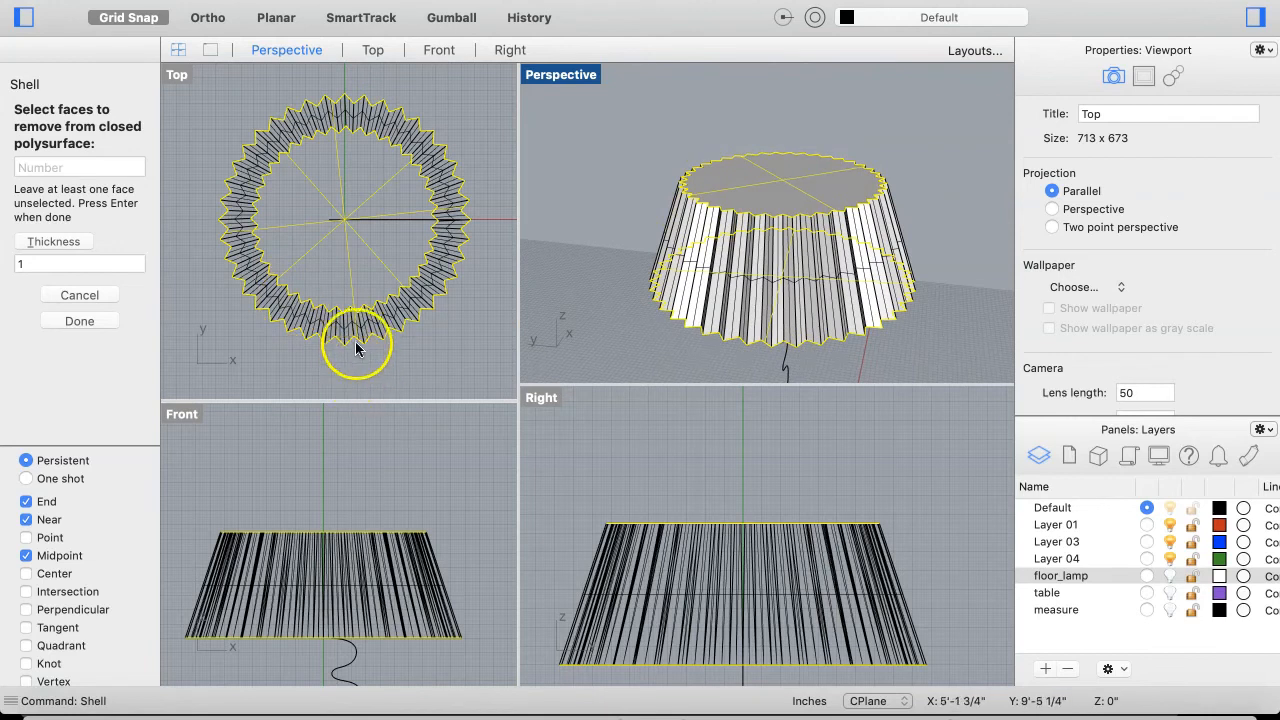
{"action": "scroll", "coordinate": [355, 325], "scroll_direction": "up", "scroll_amount": 2}
{"action": "scroll", "coordinate": [355, 320], "scroll_direction": "up", "scroll_amount": 5}
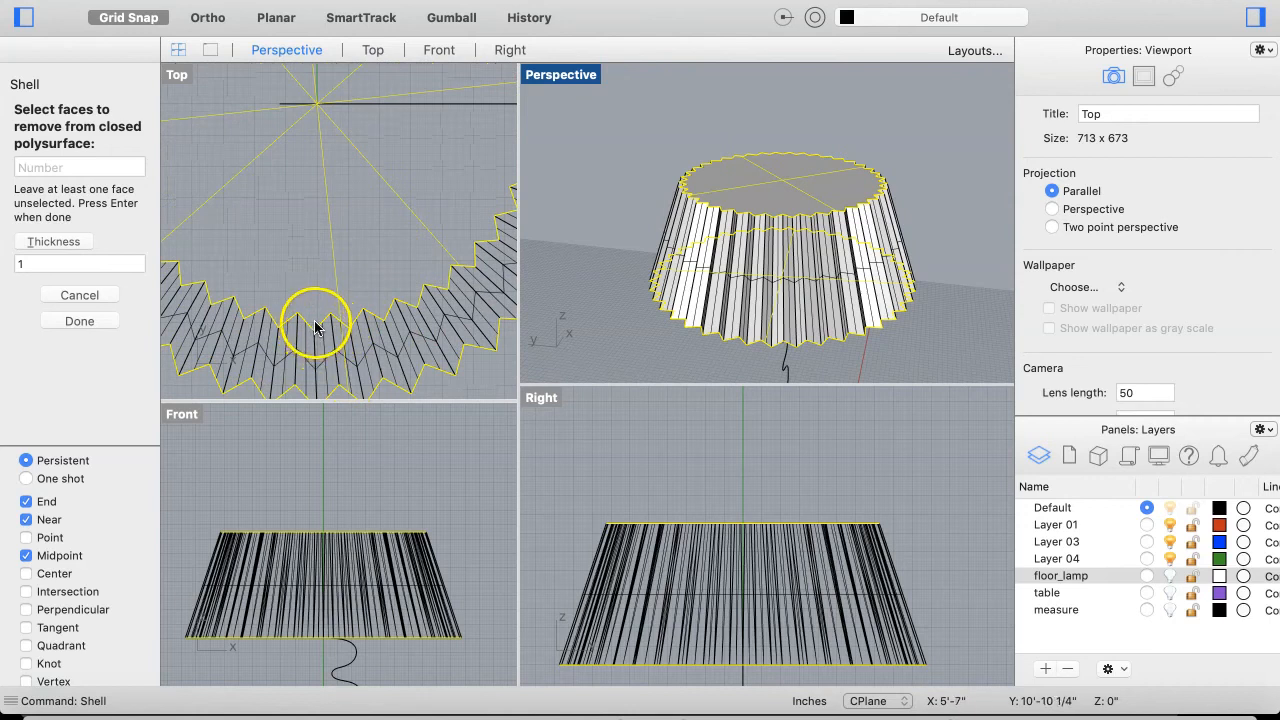
{"action": "scroll", "coordinate": [319, 322], "scroll_direction": "up", "scroll_amount": 3}
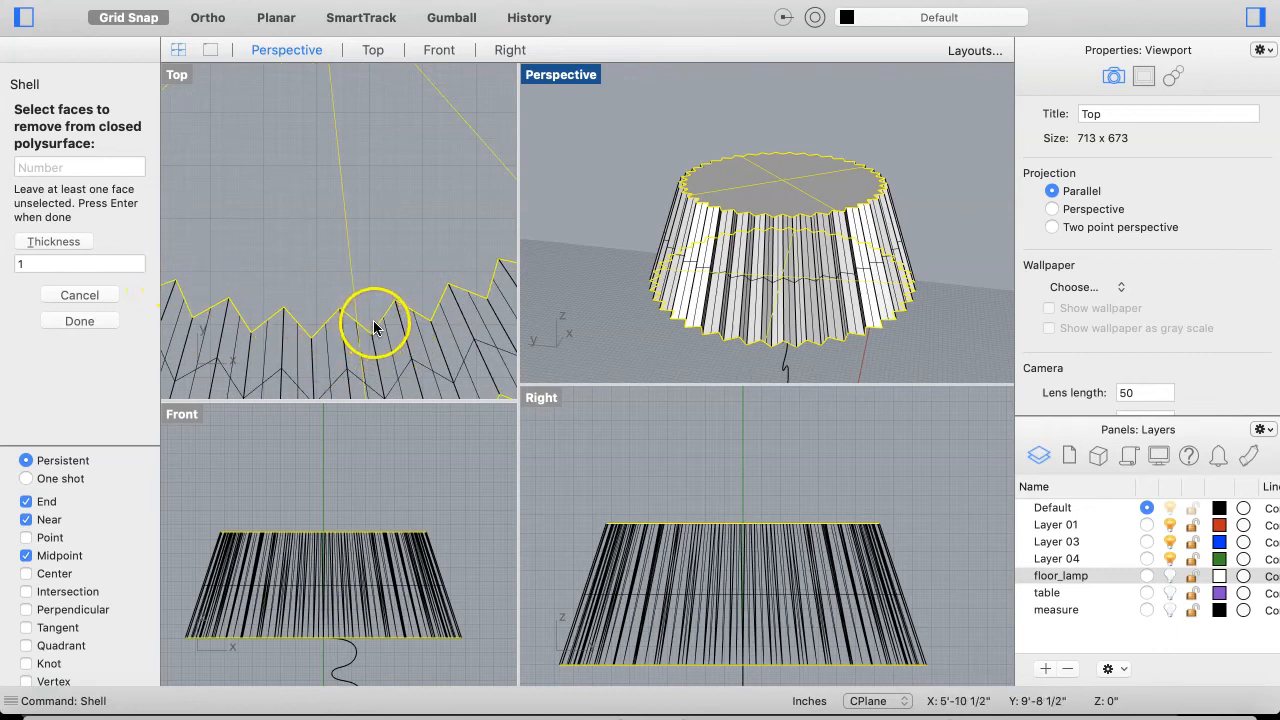
{"action": "left_click", "coordinate": [116, 262]}
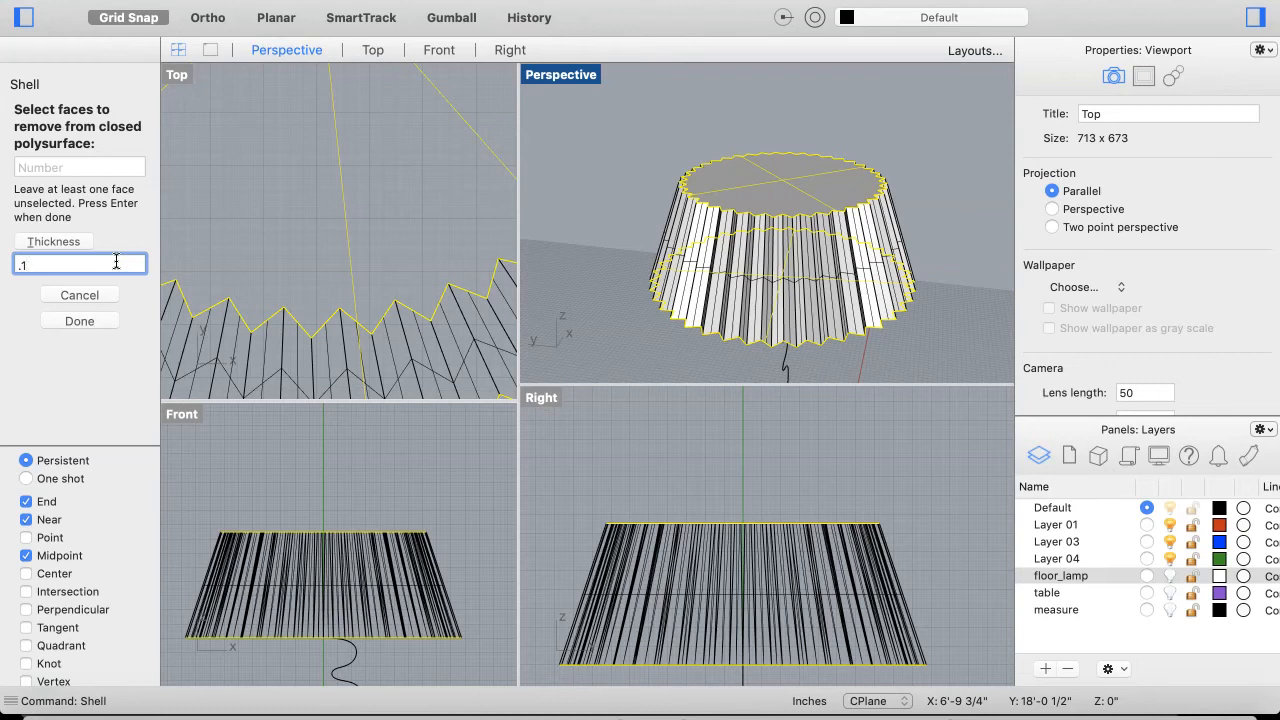
{"action": "left_click", "coordinate": [80, 321]}
{"action": "left_click", "coordinate": [82, 322]}
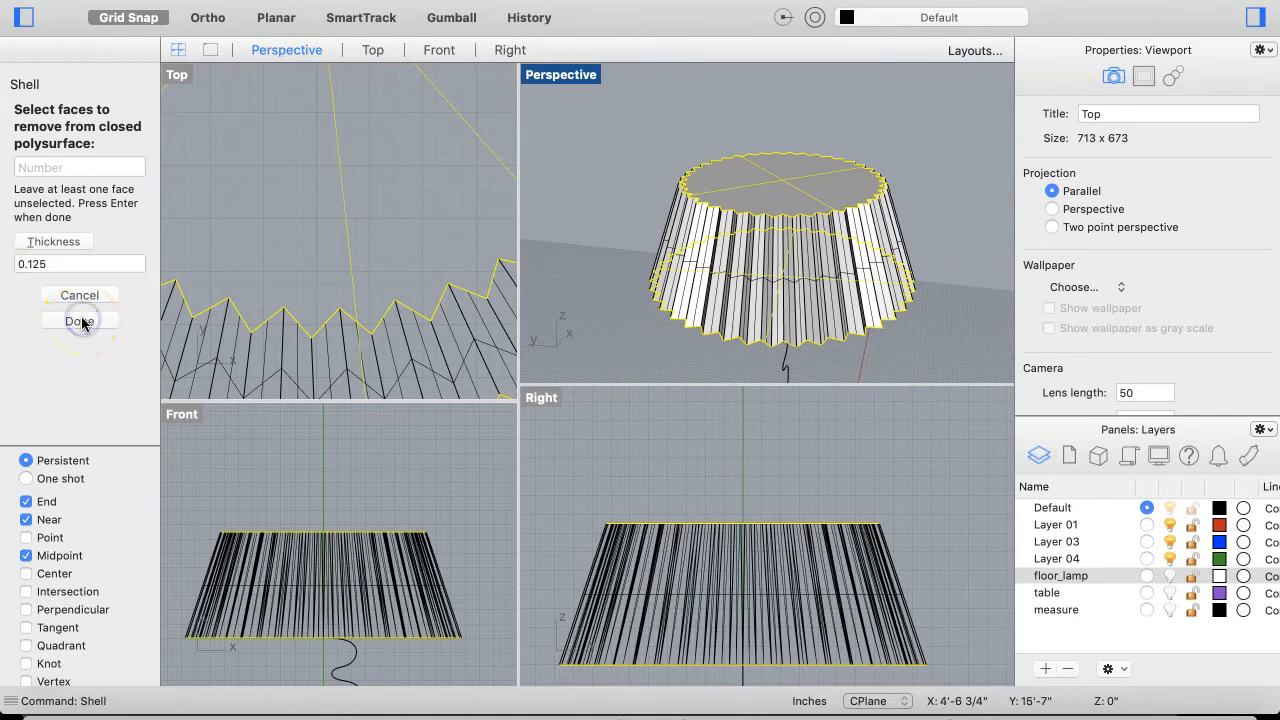
{"action": "left_click", "coordinate": [82, 322]}
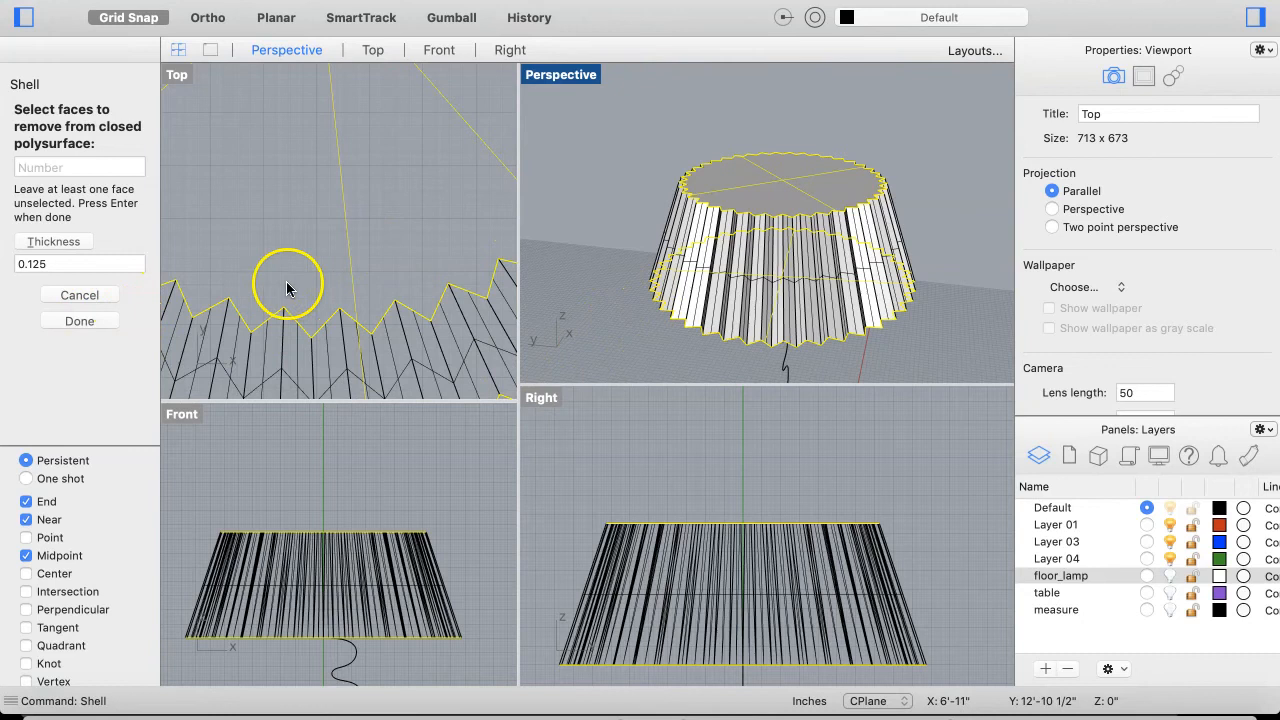
{"action": "left_click", "coordinate": [60, 321]}
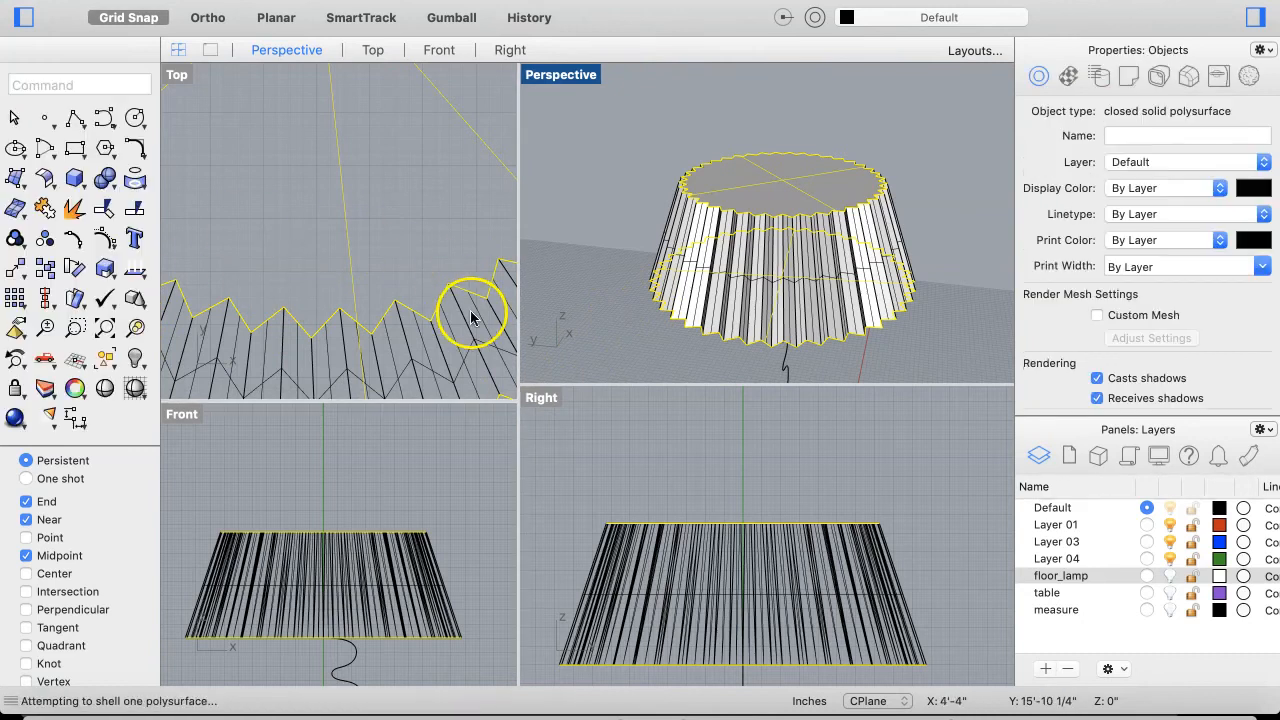
Turn on the floor_lamp layer and check how the lamp stand sits beneath the shelled shade
{"action": "right_click_drag", "start_coordinate": [898, 218], "coordinate": [678, 312]}
{"action": "scroll", "coordinate": [679, 342], "scroll_direction": "up", "scroll_amount": 10}
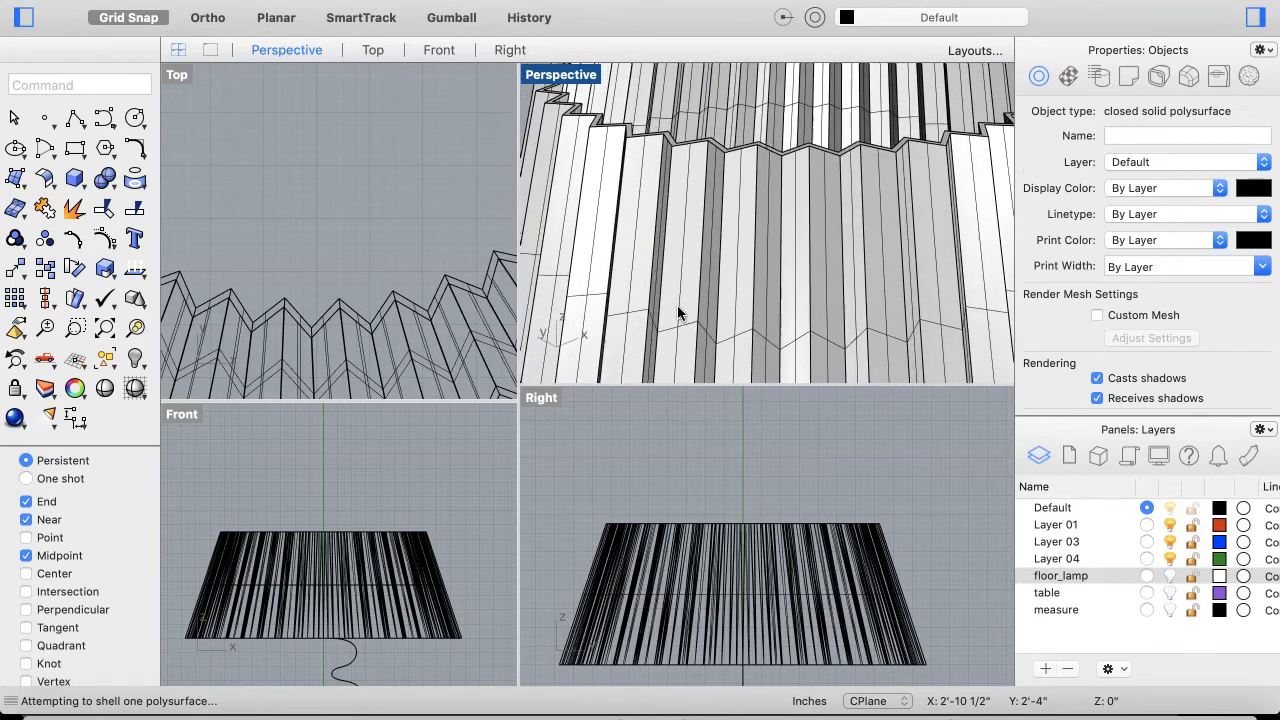
{"action": "scroll", "coordinate": [677, 312], "scroll_direction": "down", "scroll_amount": 10}
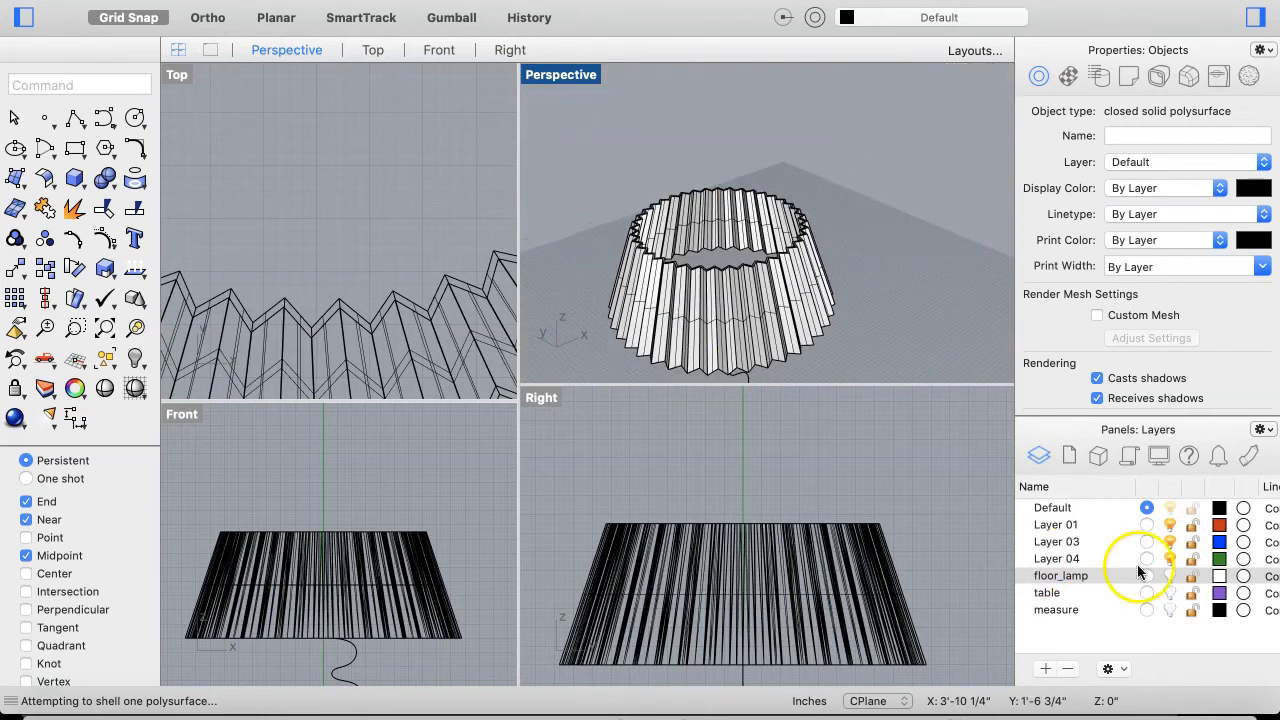
{"action": "left_click", "coordinate": [1170, 577]}
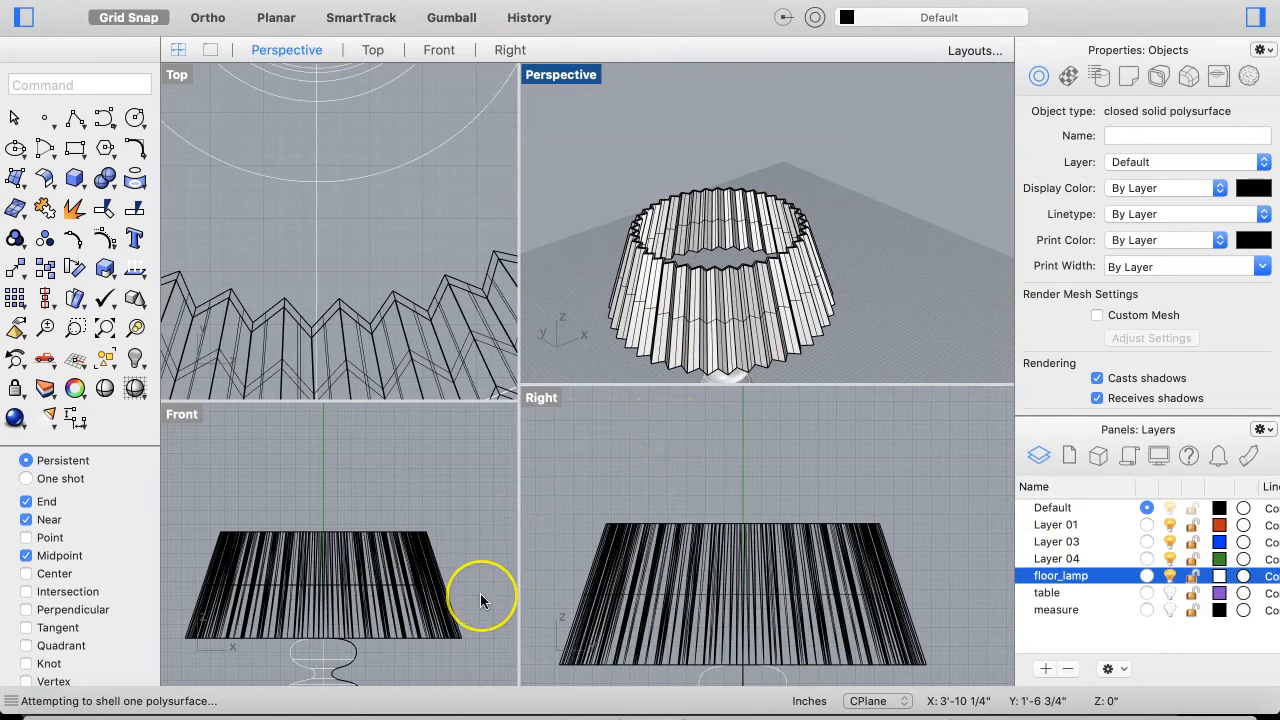
{"action": "scroll", "coordinate": [480, 593], "scroll_direction": "down", "scroll_amount": 5}
{"action": "scroll", "coordinate": [480, 593], "scroll_direction": "left", "scroll_amount": 1}
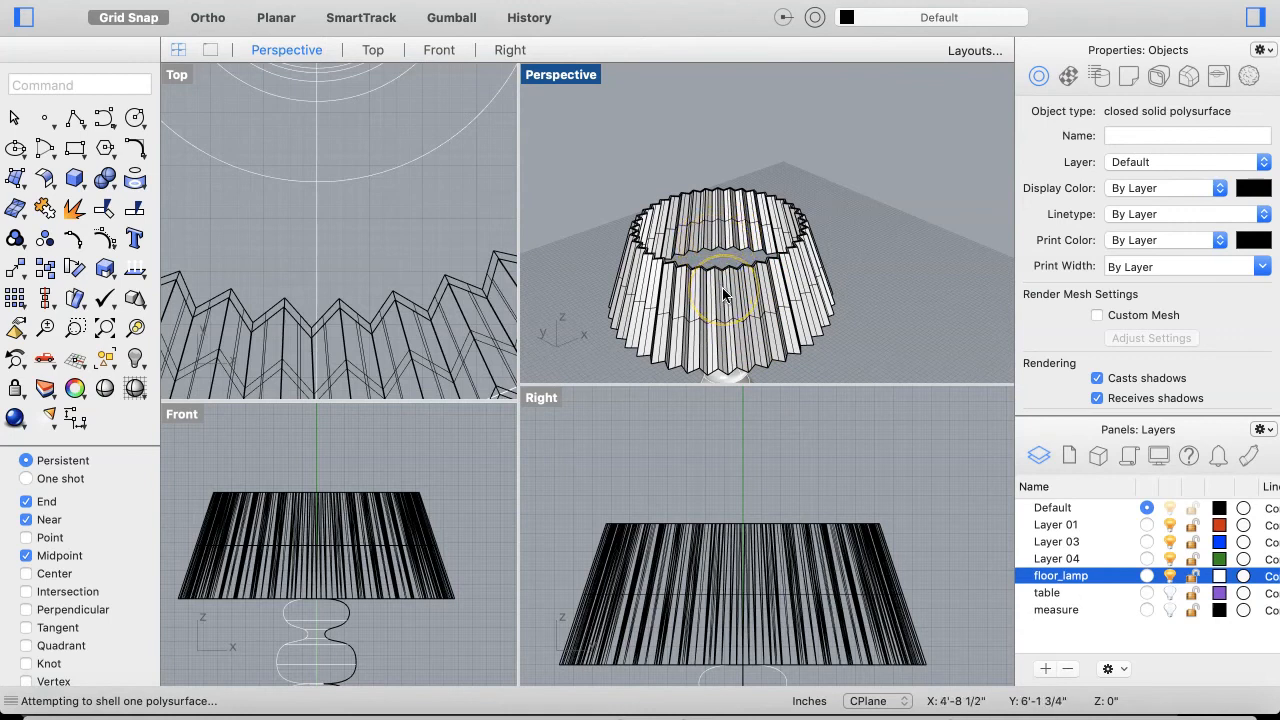
{"action": "scroll", "coordinate": [723, 294], "scroll_direction": "up", "scroll_amount": 8}
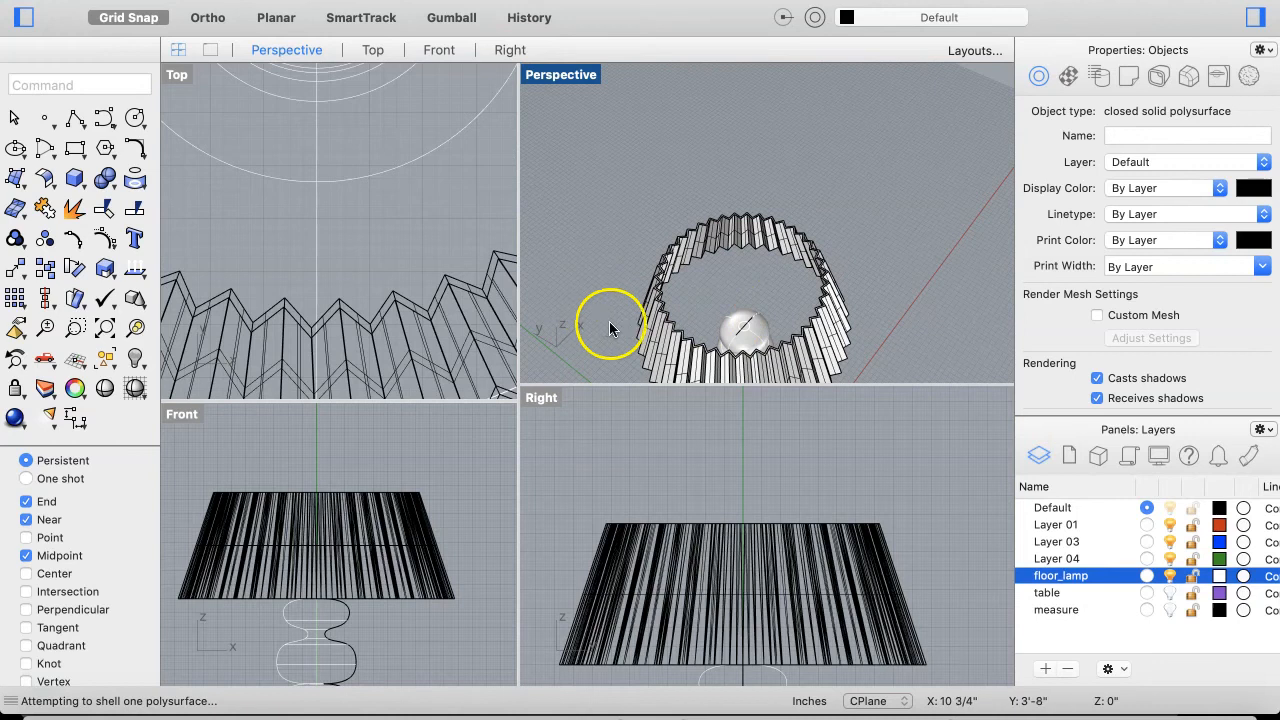
Move the shelled pleated lampshade to the floor_lamp layer and hide that layer
{"action": "left_click", "coordinate": [743, 330]}
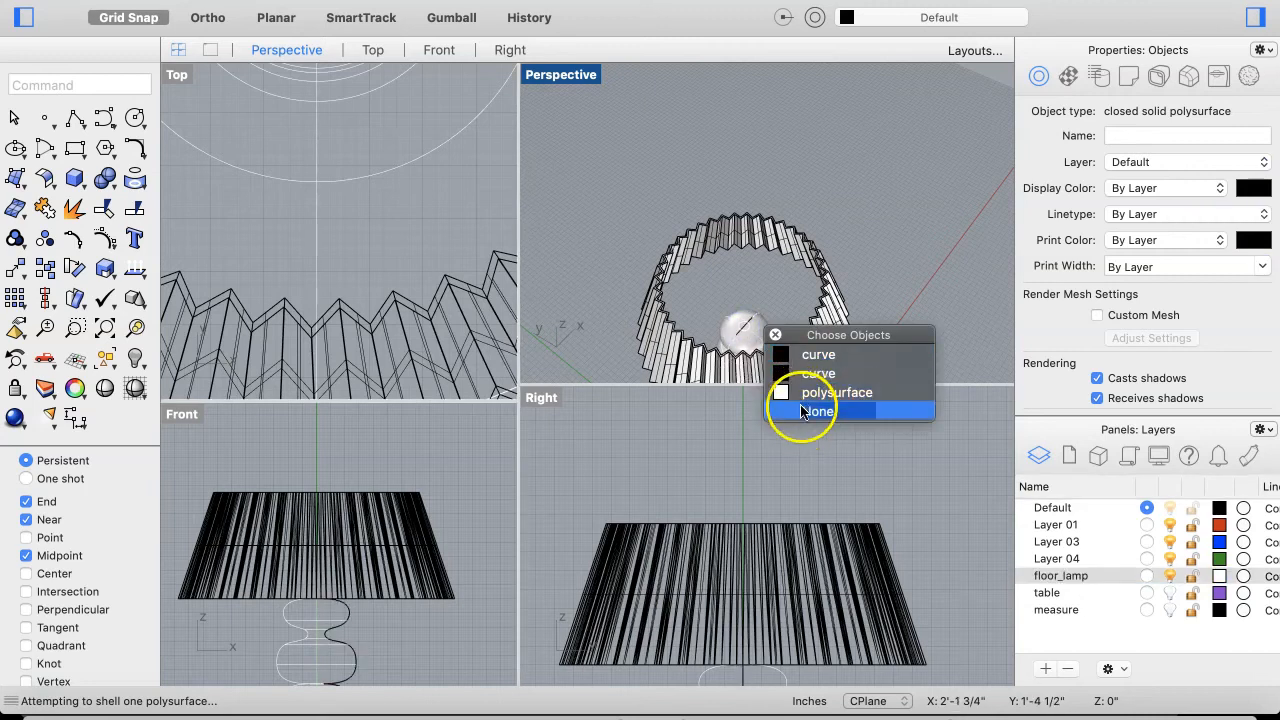
{"action": "left_click", "coordinate": [805, 414]}
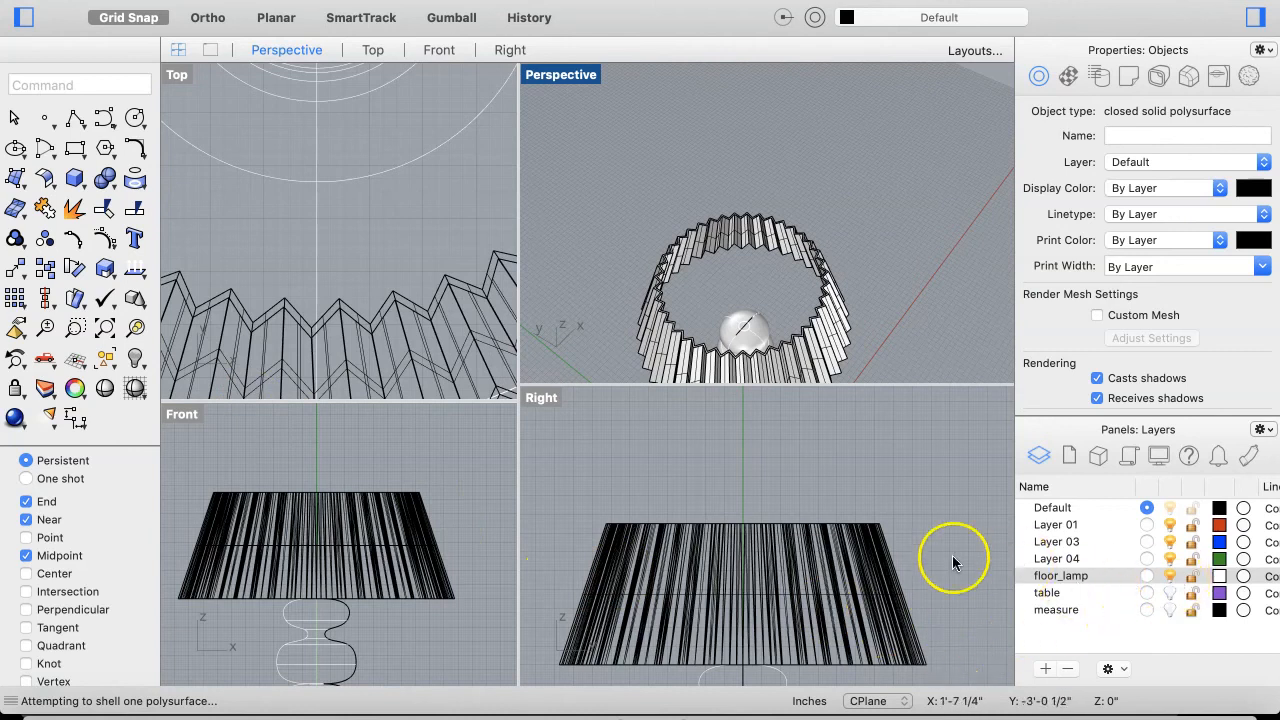
{"action": "left_click", "coordinate": [641, 590]}
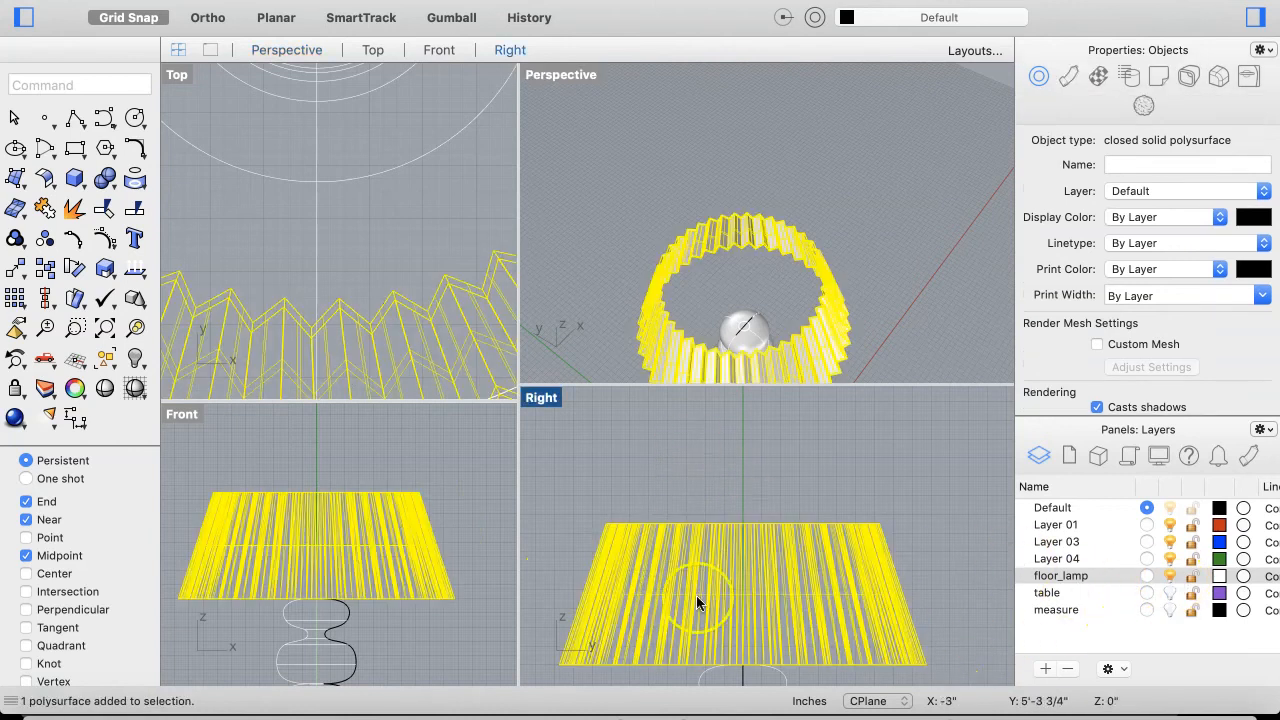
{"action": "right_click", "coordinate": [1100, 575]}
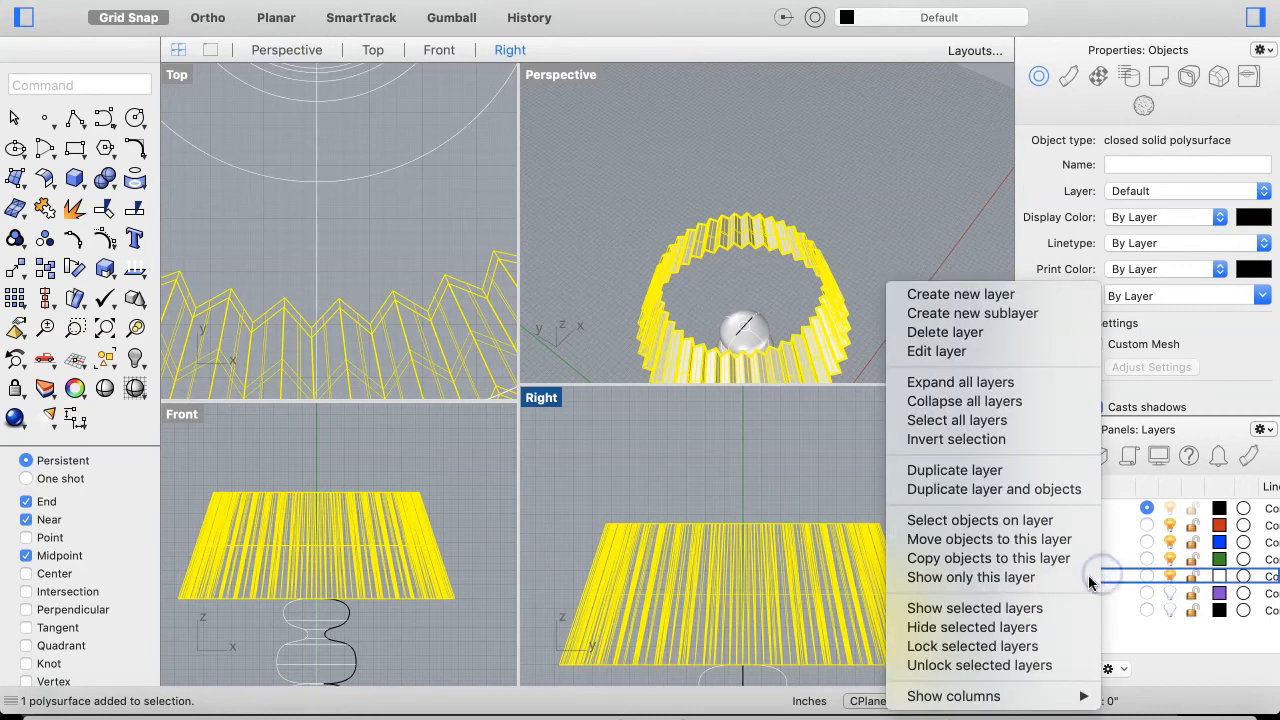
{"action": "left_click", "coordinate": [986, 525]}
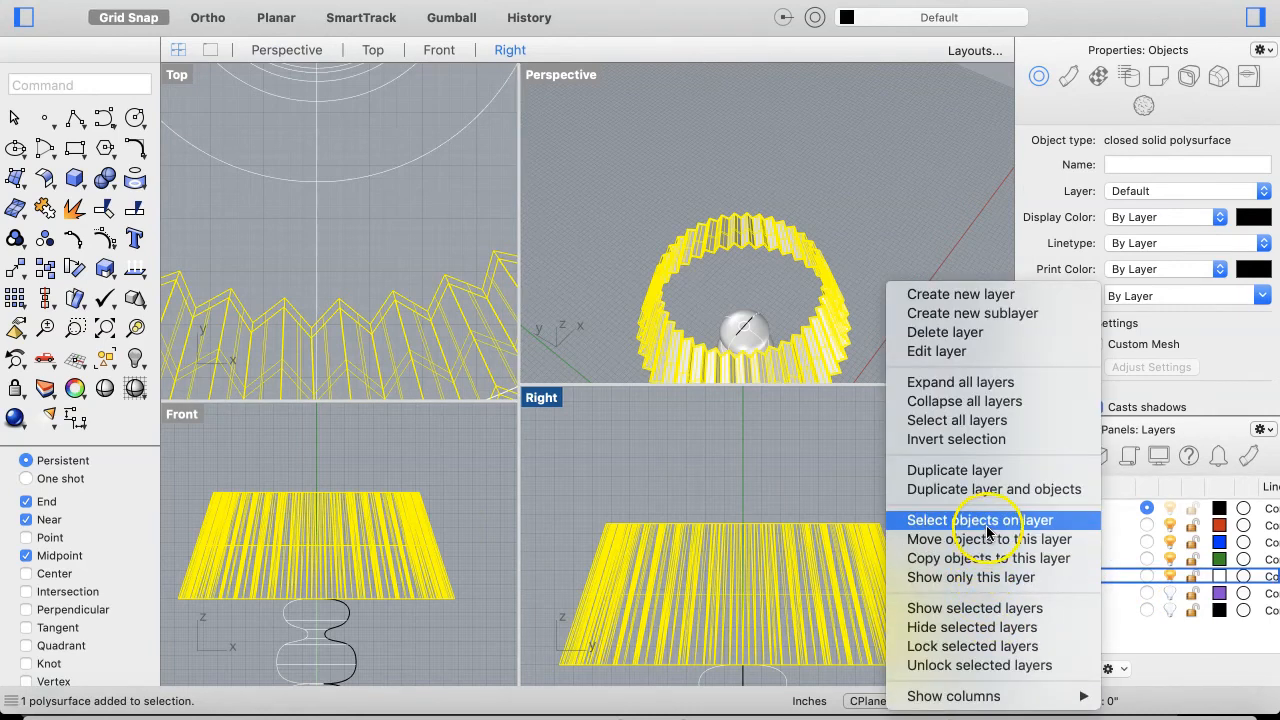
{"action": "left_click", "coordinate": [984, 540]}
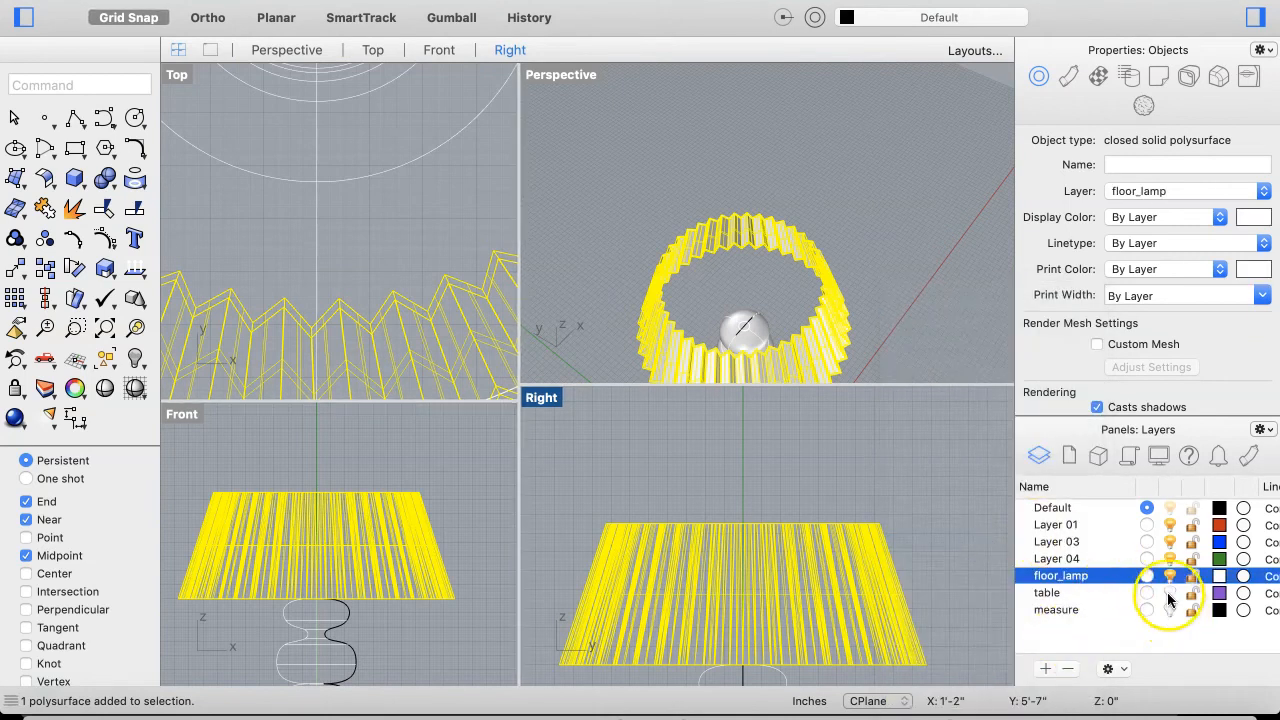
{"action": "left_click", "coordinate": [1171, 577]}
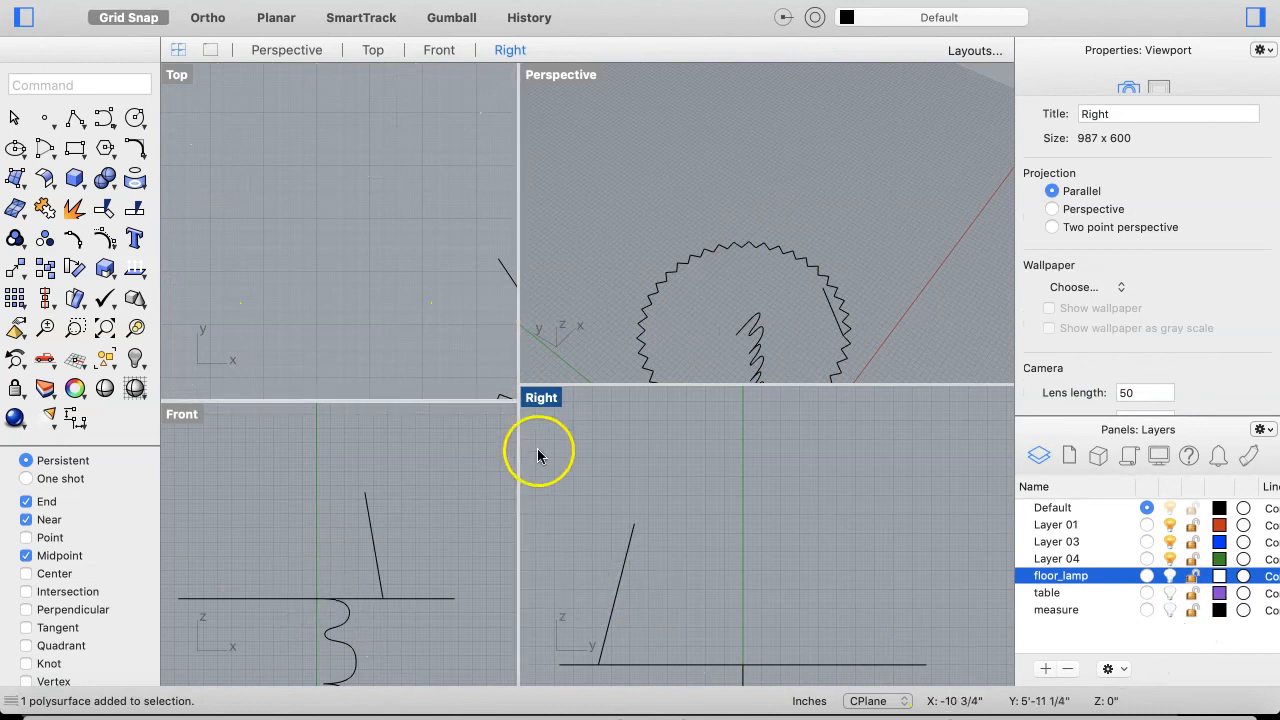
Widen the Front viewport to make room for drawing above the lamp stand's profile
{"action": "left_click_drag", "start_coordinate": [520, 442], "coordinate": [523, 442]}
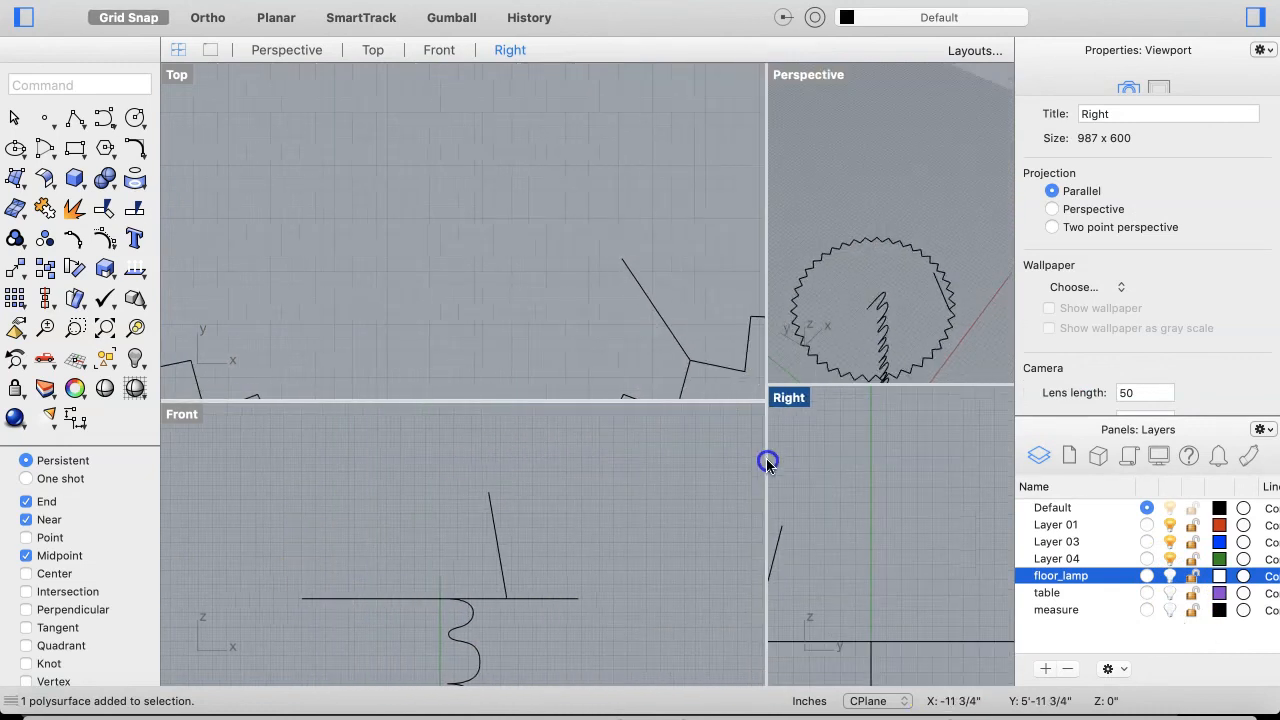
{"action": "scroll", "coordinate": [404, 558], "scroll_direction": "left", "scroll_amount": 4}
{"action": "scroll", "coordinate": [395, 540], "scroll_direction": "up", "scroll_amount": 5}
{"action": "scroll", "coordinate": [395, 532], "scroll_direction": "right", "scroll_amount": 5}
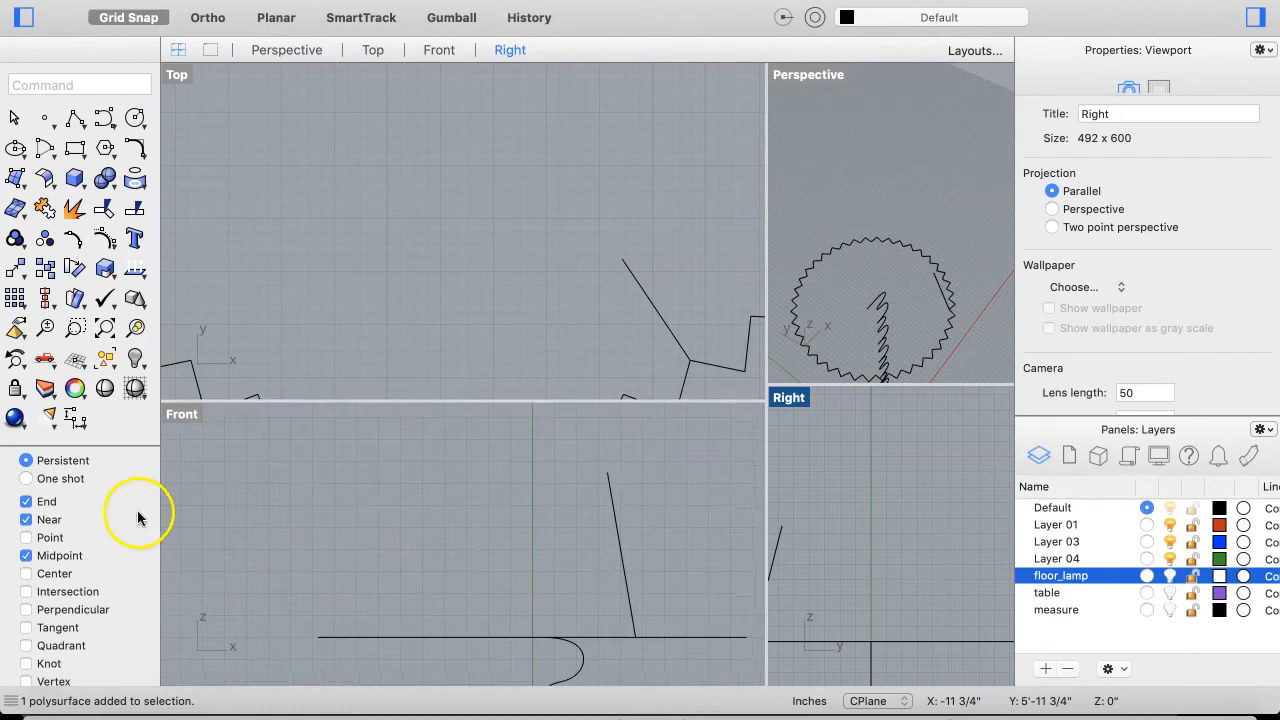
Draw a degree-3 teardrop-shaped control-point curve in the Front view, from the stand profile's upper end, about 6.5 inches high, back to the base line
{"action": "left_click", "coordinate": [104, 121]}
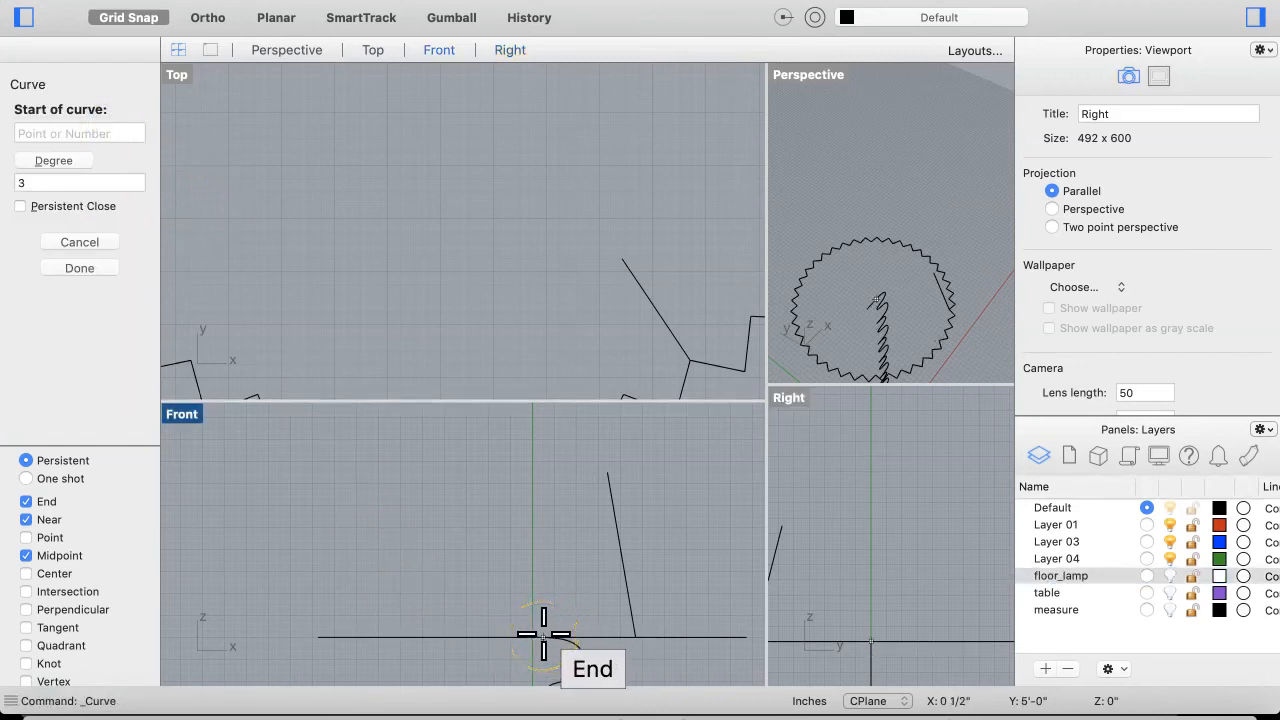
{"action": "left_click", "coordinate": [543, 636]}
{"action": "left_click", "coordinate": [607, 559]}
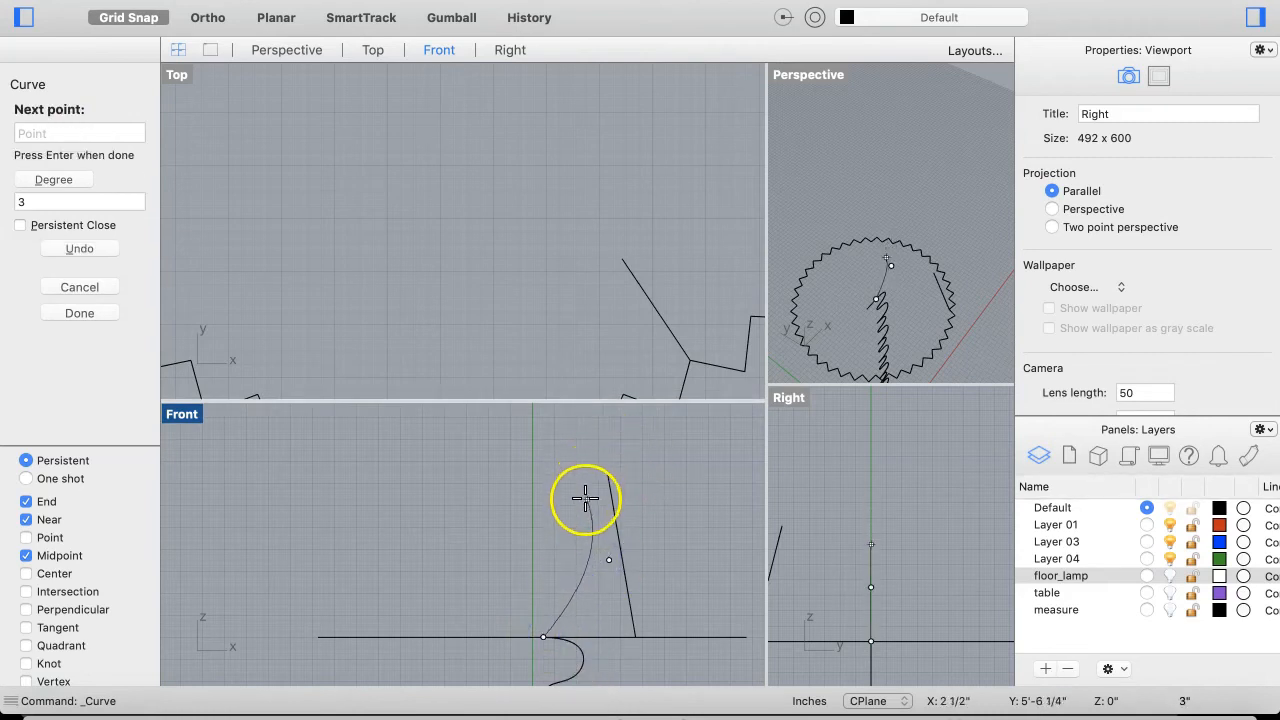
{"action": "left_click", "coordinate": [587, 505]}
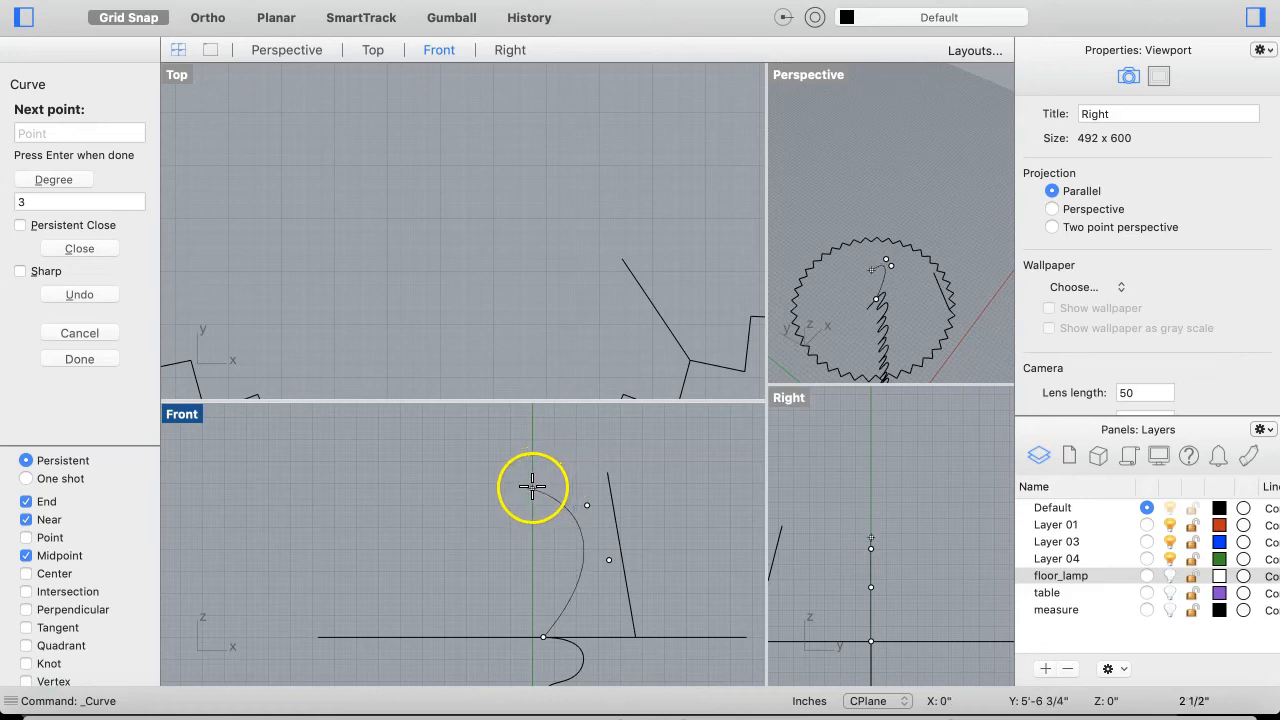
{"action": "left_click", "coordinate": [532, 487]}
{"action": "left_click", "coordinate": [491, 509]}
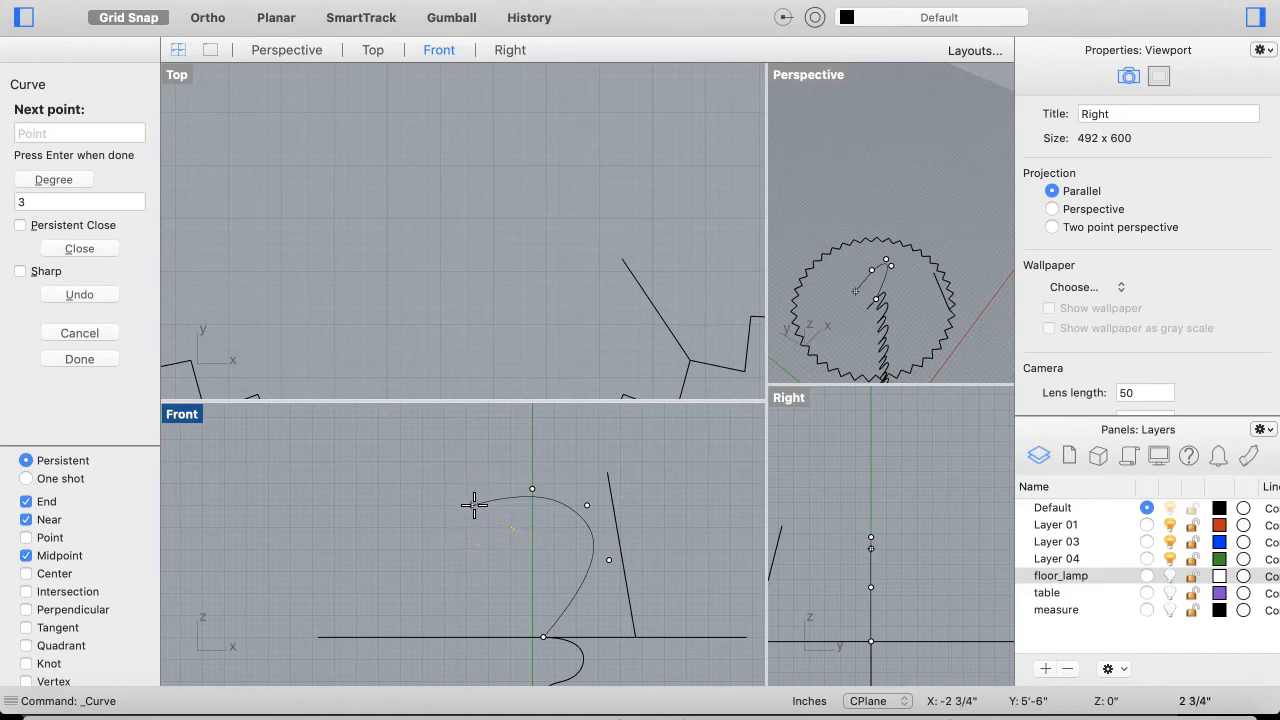
{"action": "left_click", "coordinate": [474, 506]}
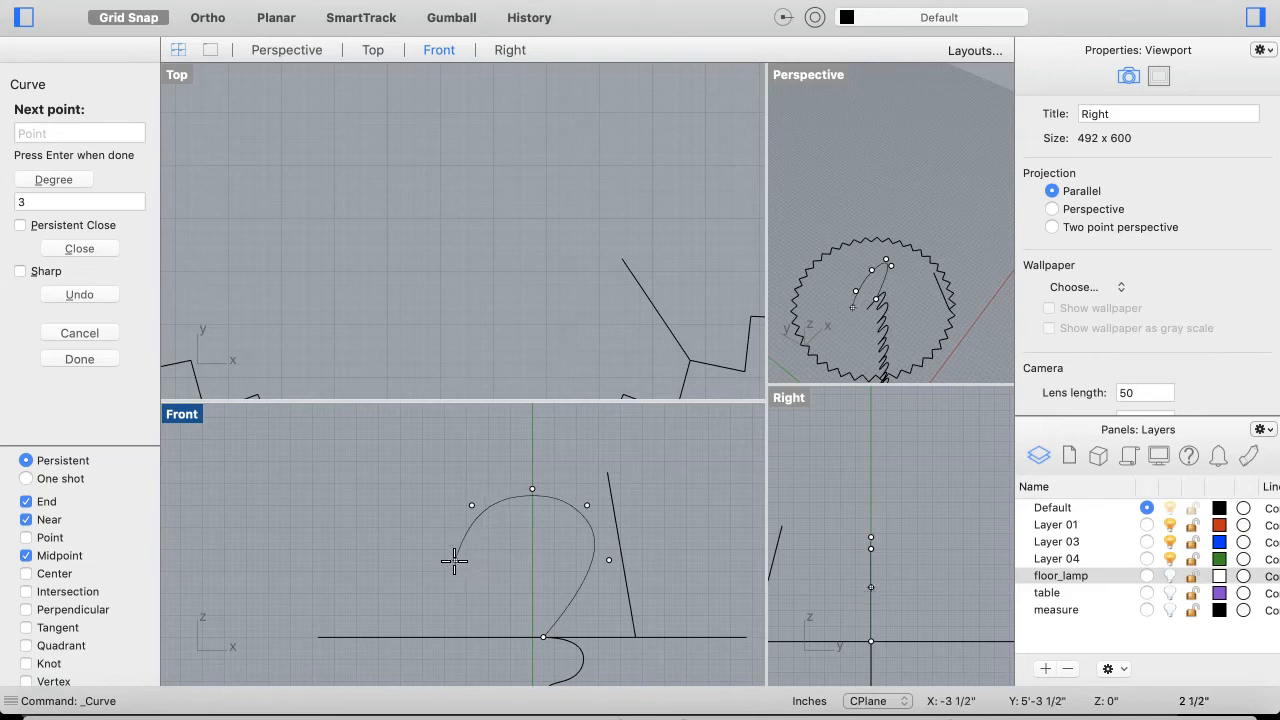
{"action": "left_click", "coordinate": [455, 561]}
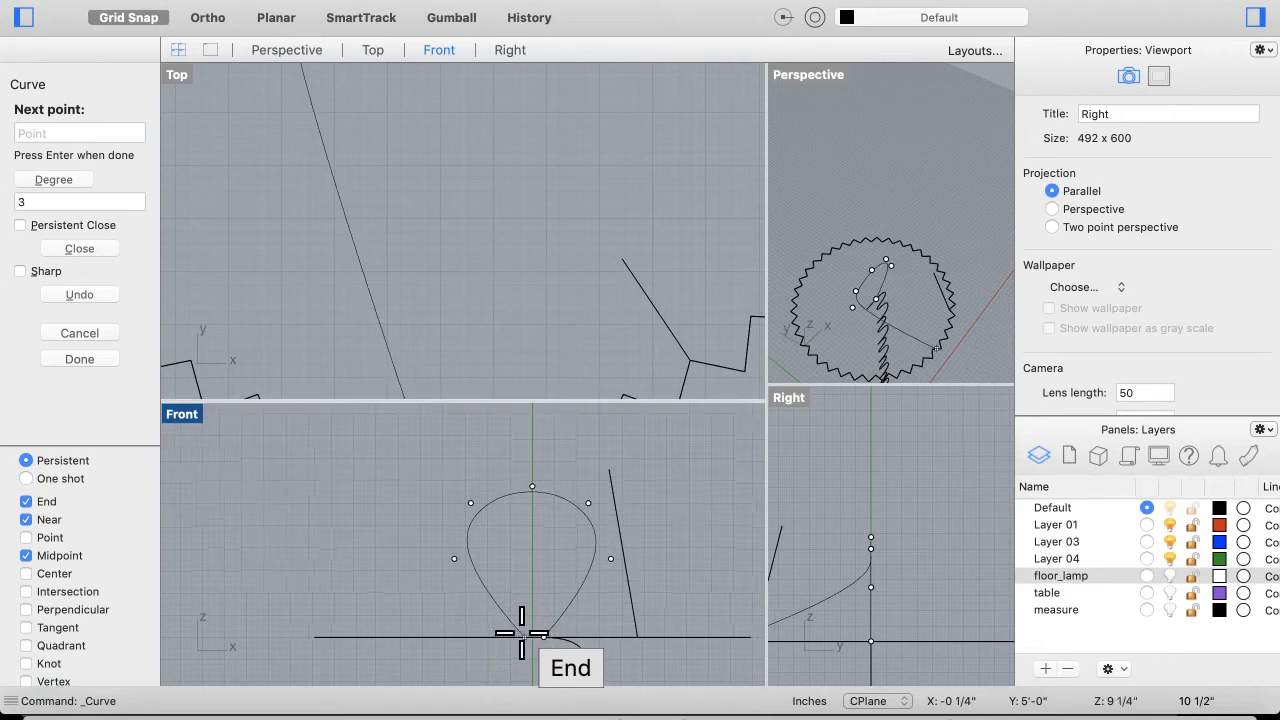
{"action": "scroll", "coordinate": [543, 563], "scroll_direction": "up", "scroll_amount": 8}
{"action": "scroll", "coordinate": [520, 640], "scroll_direction": "down", "scroll_amount": 2}
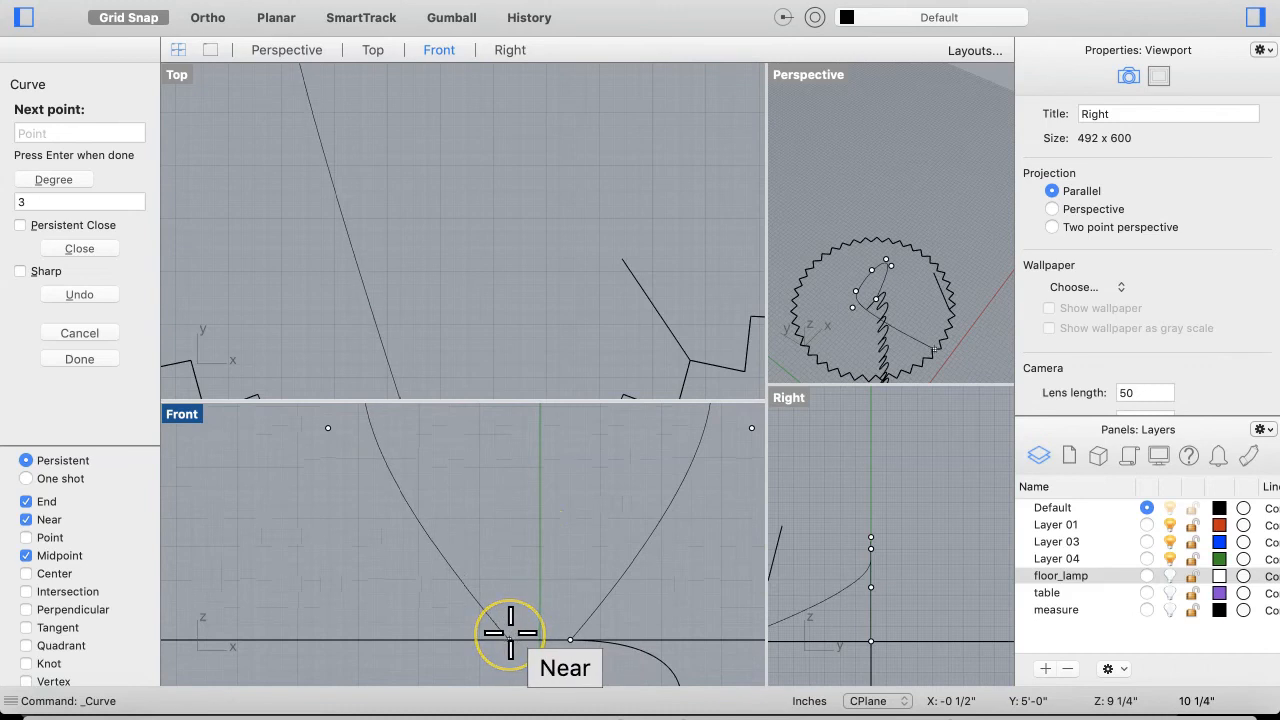
{"action": "left_click", "coordinate": [509, 632]}
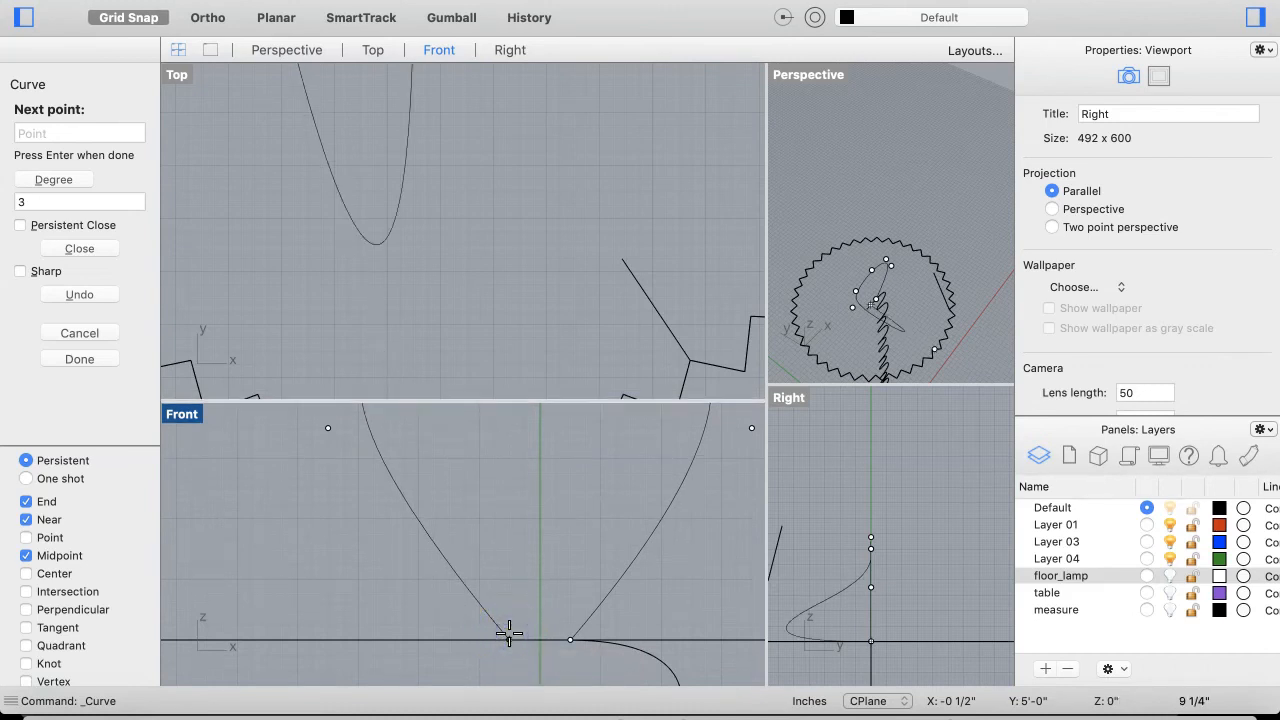
{"action": "key", "text": "Return"}
{"action": "scroll", "coordinate": [510, 645], "scroll_direction": "down", "scroll_amount": 5}
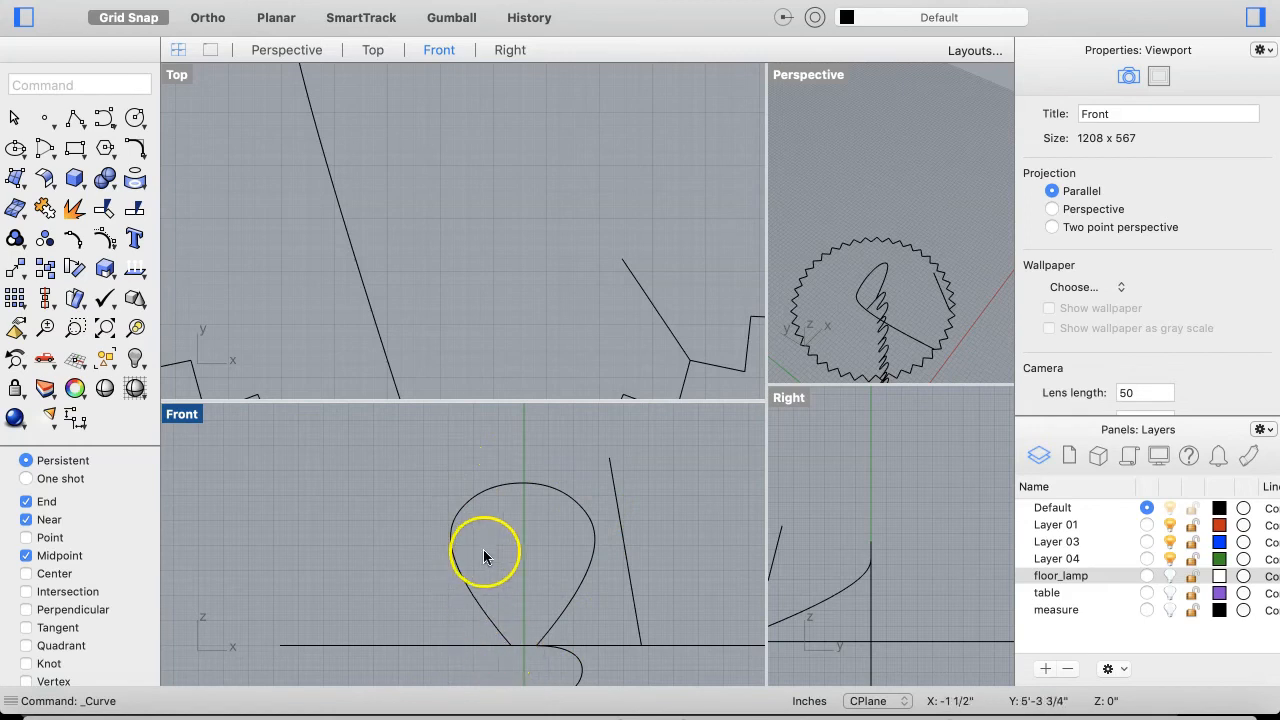
{"action": "right_click_drag", "start_coordinate": [524, 555], "coordinate": [532, 566]}
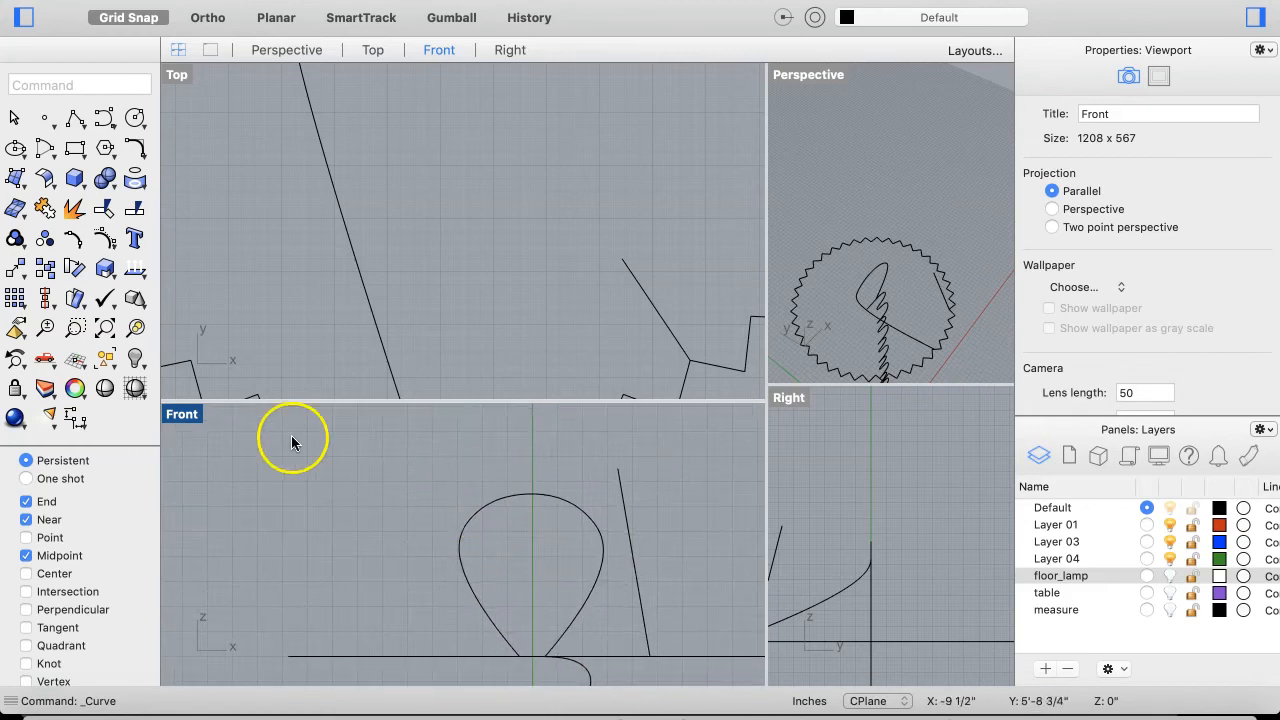
Draw a straight polyline in the Front view from the teardrop curve's apex to the slanted lampshade profile line
{"action": "left_click", "coordinate": [67, 121]}
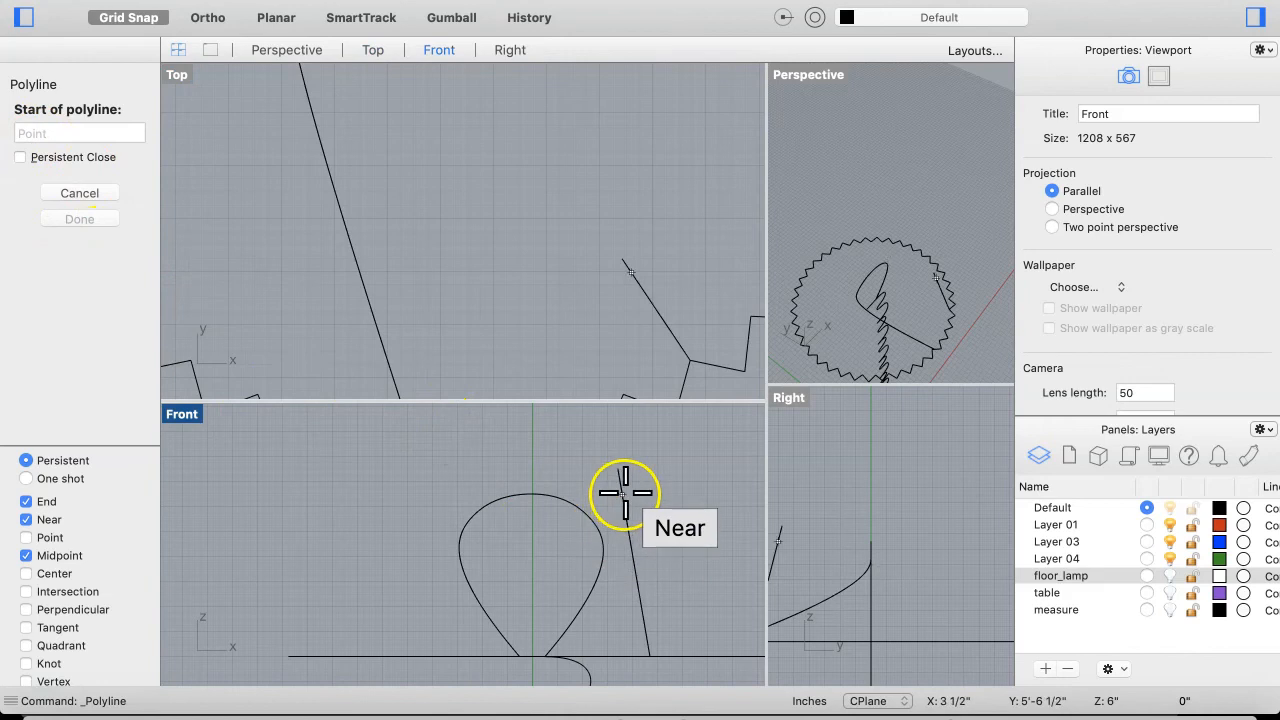
{"action": "scroll", "coordinate": [569, 281], "scroll_direction": "down", "scroll_amount": 4}
{"action": "scroll", "coordinate": [565, 290], "scroll_direction": "up", "scroll_amount": 2}
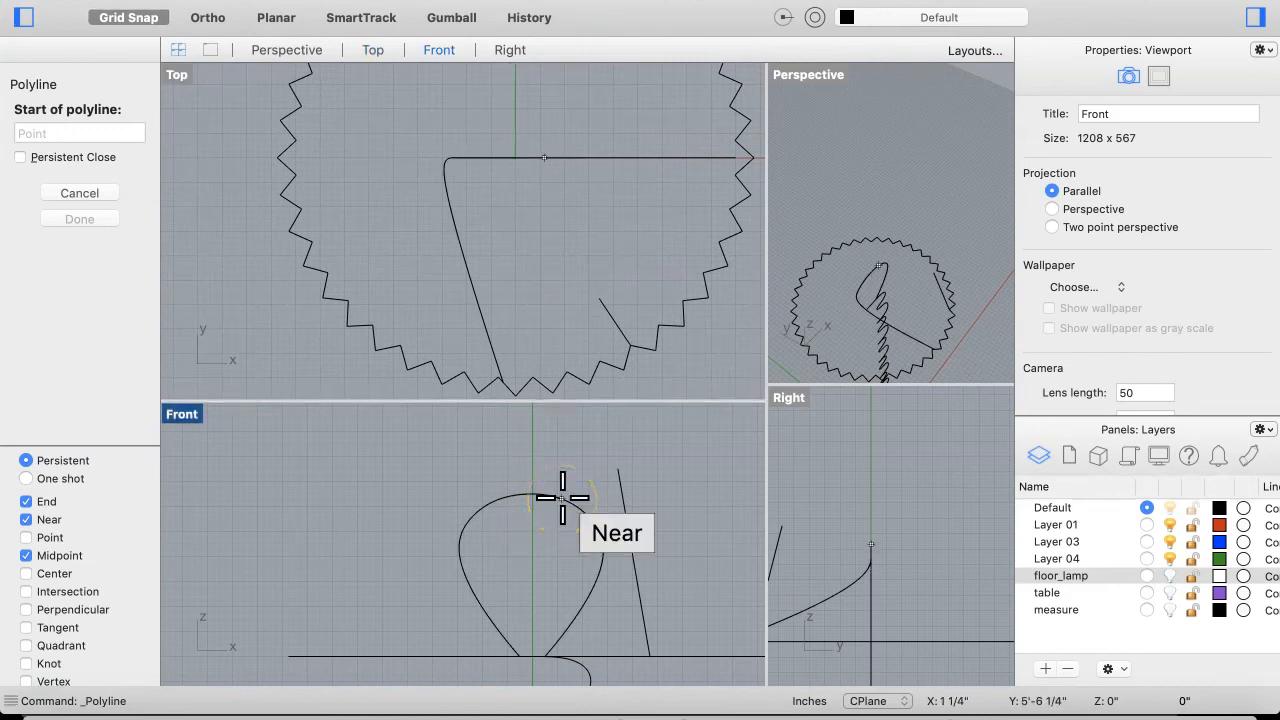
{"action": "left_click", "coordinate": [535, 491]}
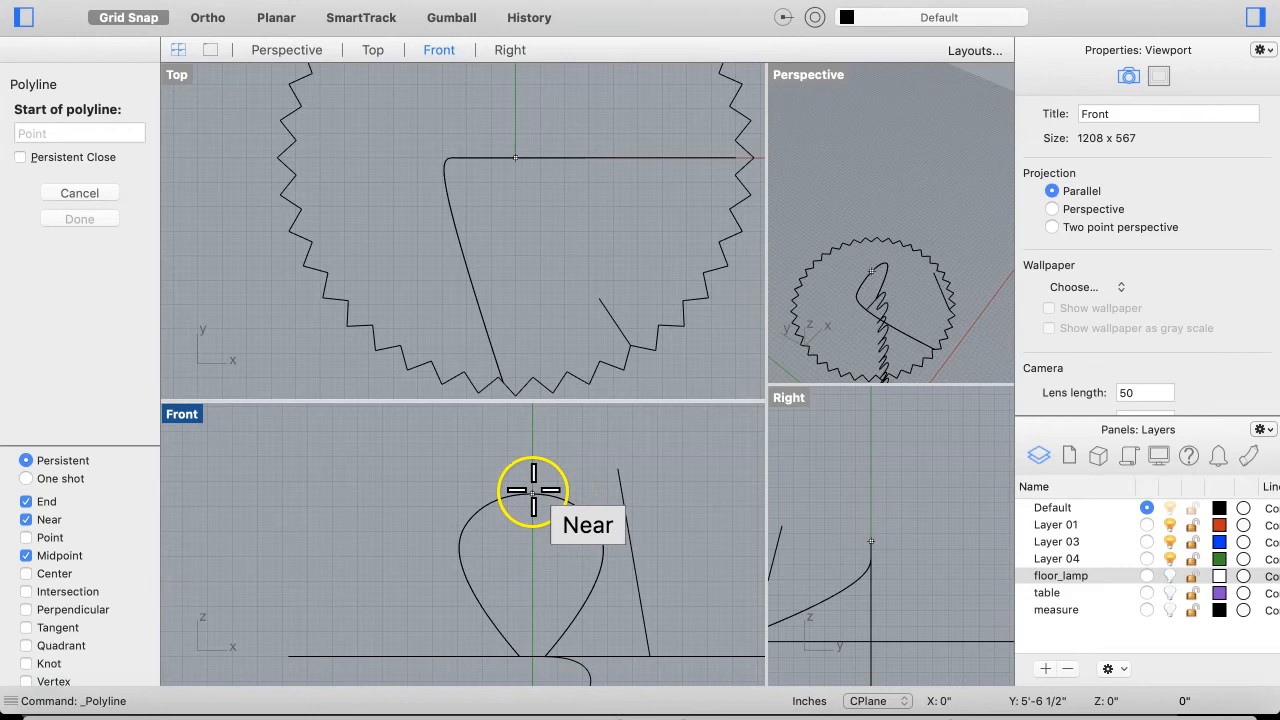
{"action": "left_click", "coordinate": [533, 491]}
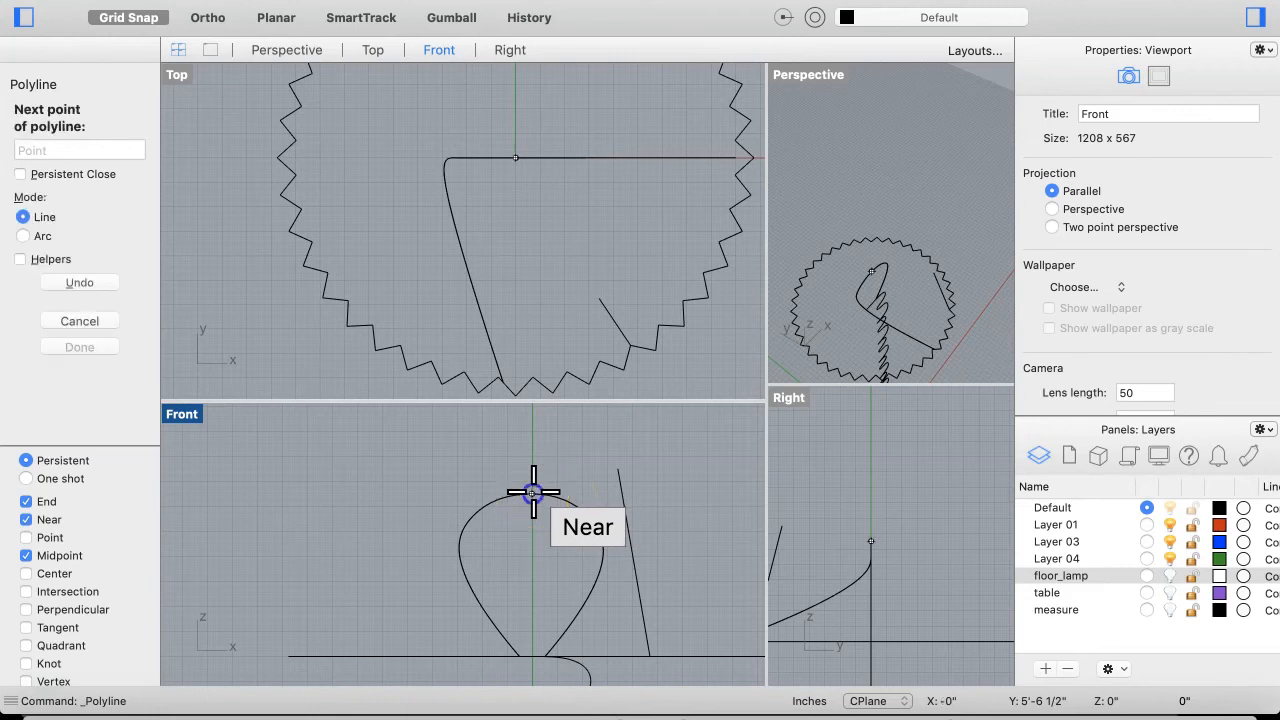
{"action": "left_click", "coordinate": [625, 490]}
{"action": "key", "text": "Return"}
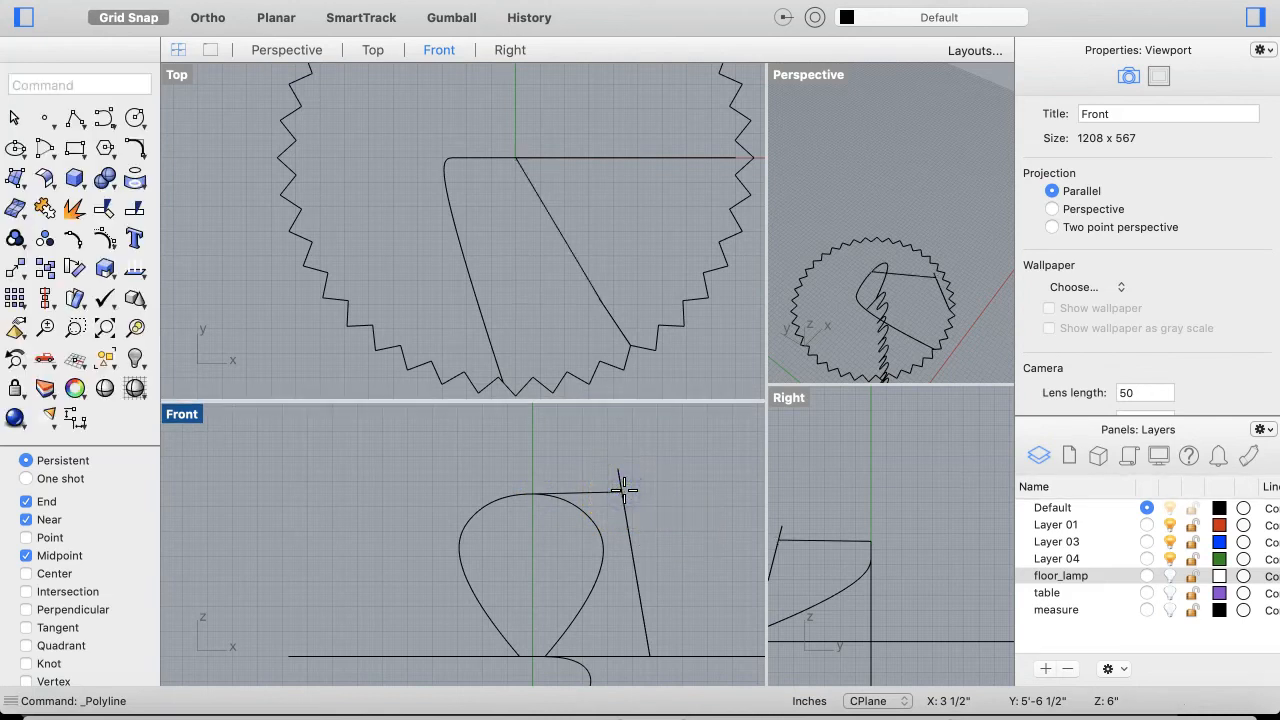
Rotate two copies of the new line about the lamp's centre in the Top view, one along positive Y and one about 279 degrees around
{"action": "left_click", "coordinate": [600, 493]}
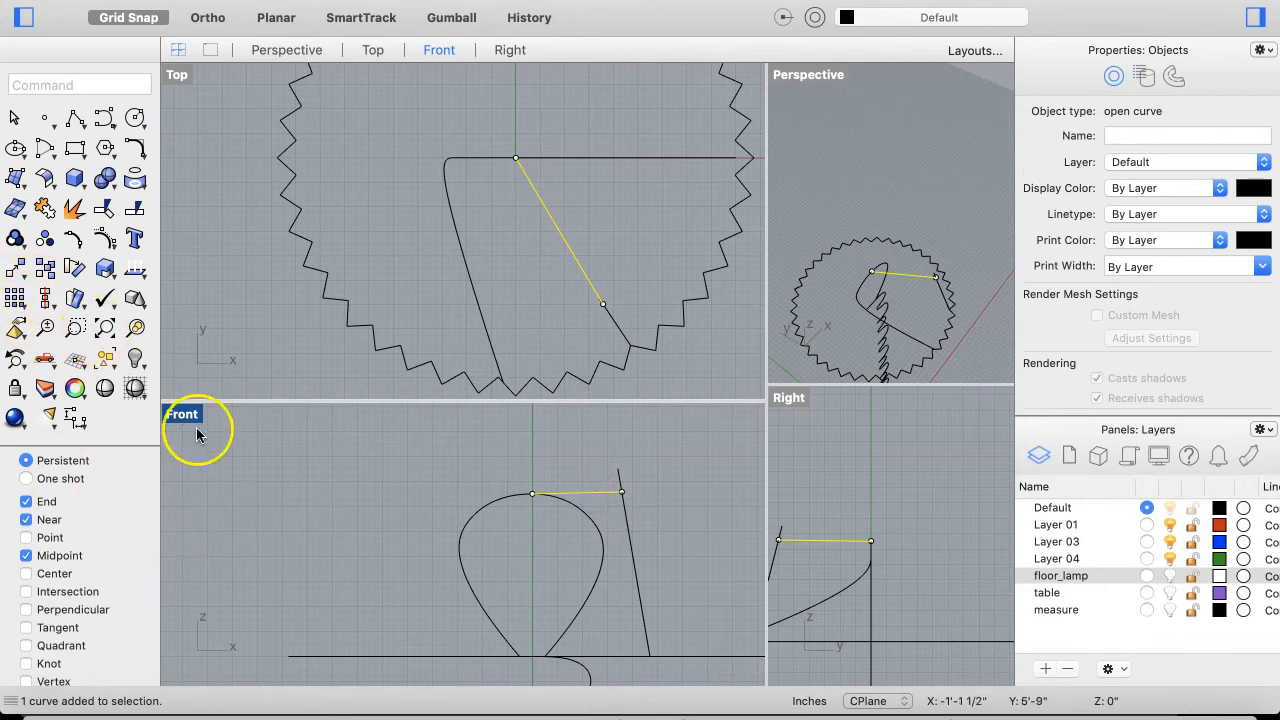
{"action": "scroll", "coordinate": [591, 491], "scroll_direction": "up", "scroll_amount": 3}
{"action": "scroll", "coordinate": [594, 257], "scroll_direction": "up", "scroll_amount": 3}
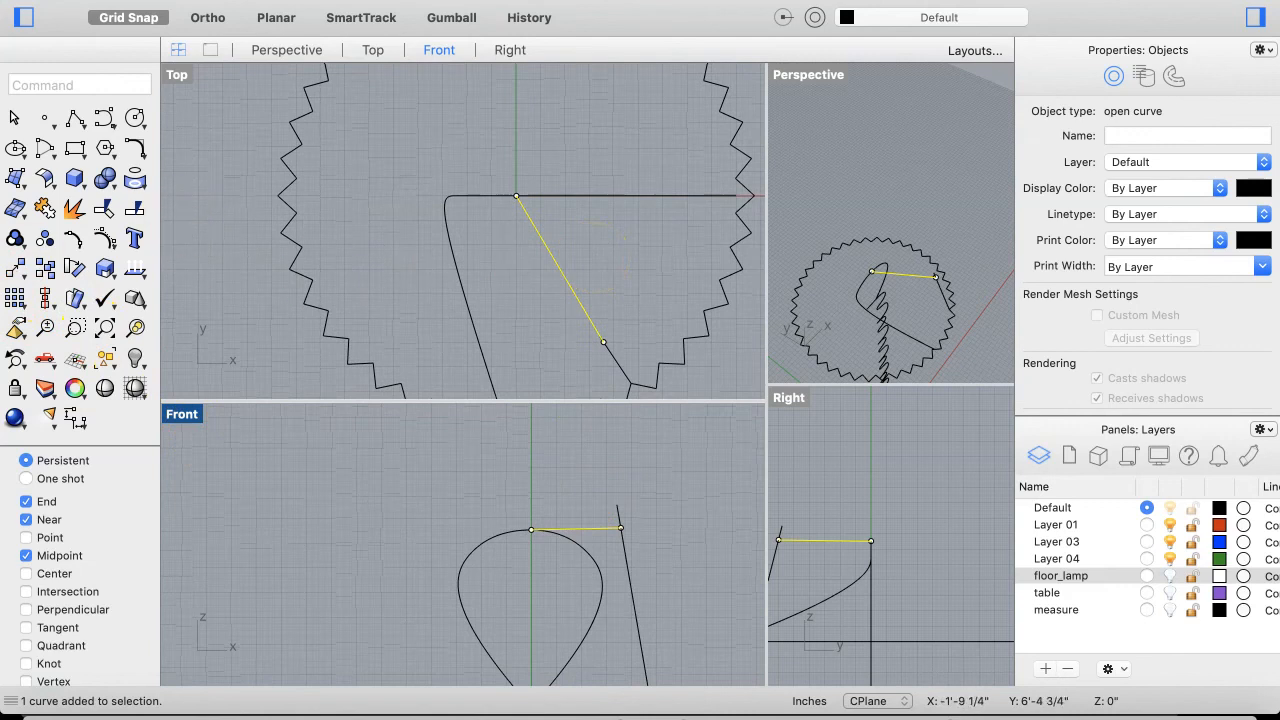
{"action": "left_click", "coordinate": [73, 266]}
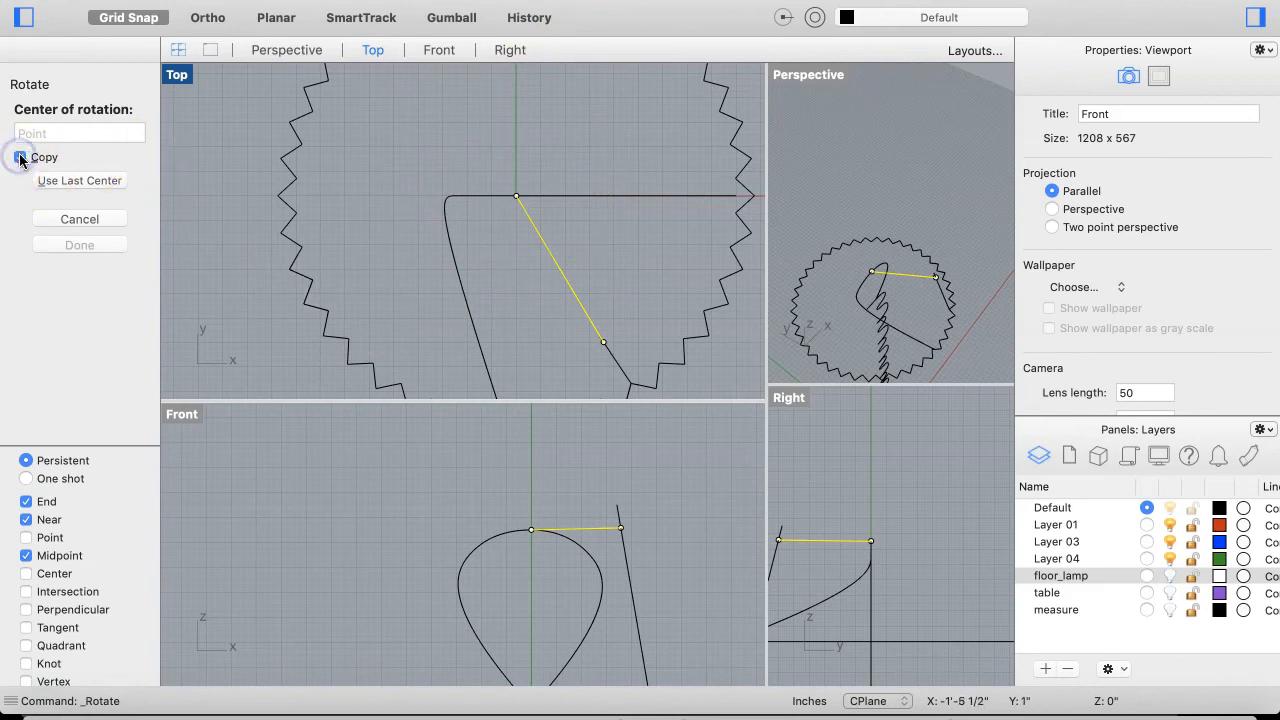
{"action": "left_click", "coordinate": [516, 194]}
{"action": "left_click", "coordinate": [577, 299]}
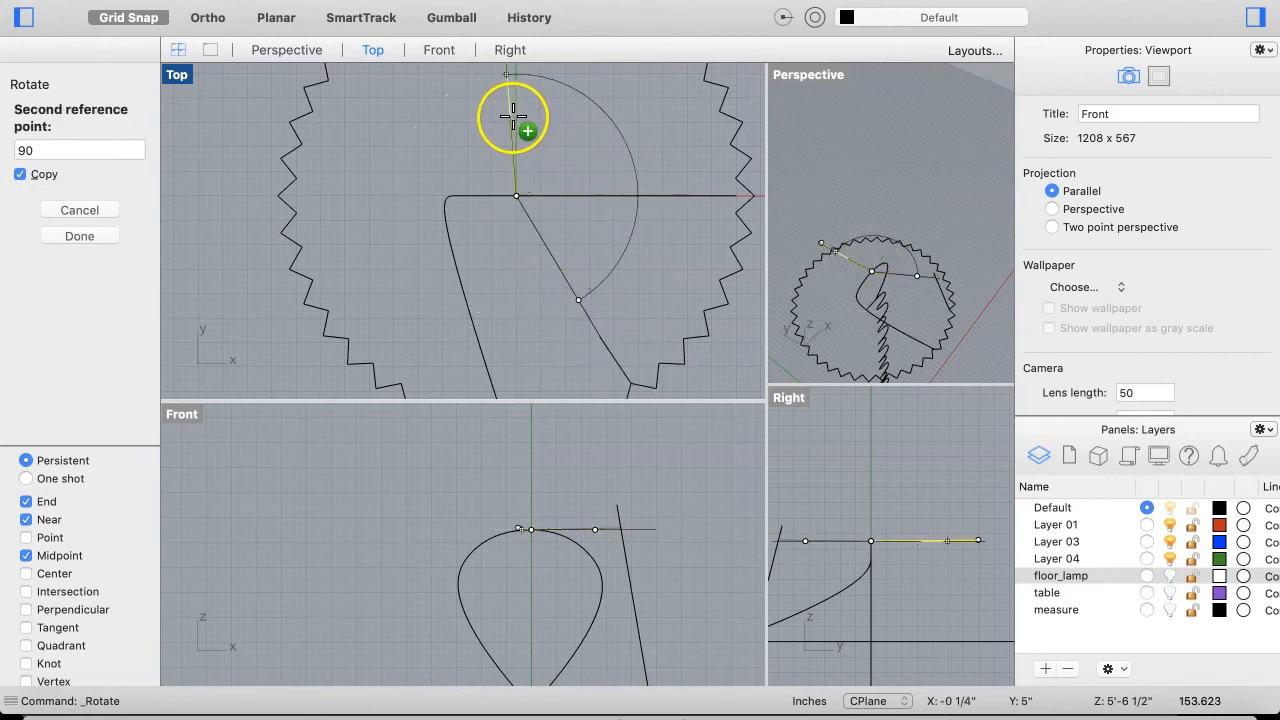
{"action": "type", "text": "90"}
{"action": "key", "text": "Return"}
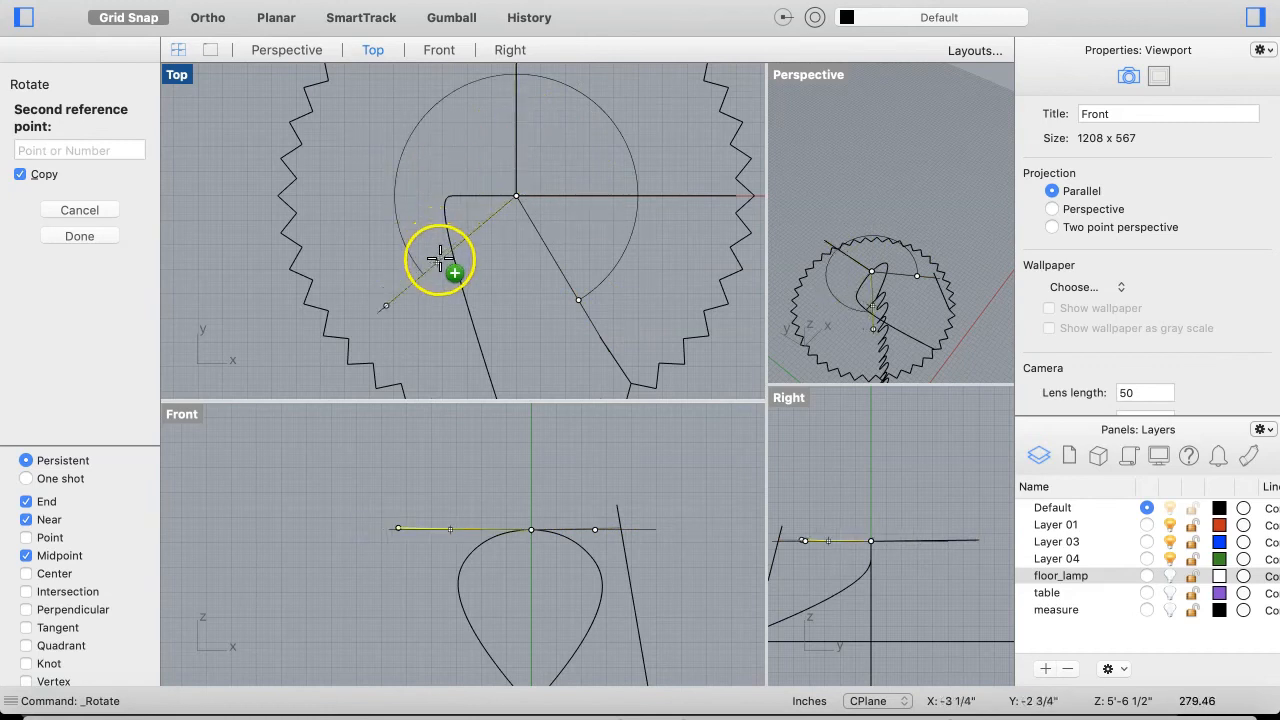
{"action": "left_click", "coordinate": [716, 343]}
{"action": "key", "text": "Return"}
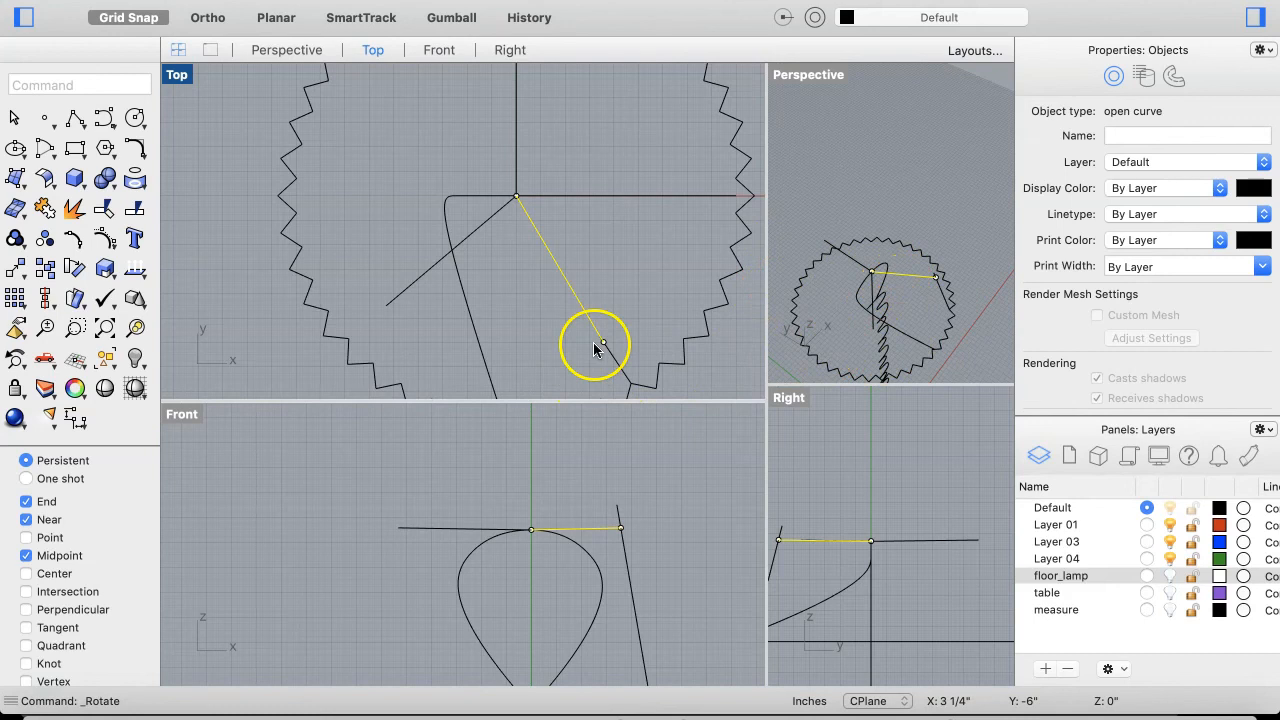
Turn on Ortho and Planar, and pull the teardrop curve's stray end control point back toward the curve in the Top view
{"action": "left_click", "coordinate": [918, 344]}
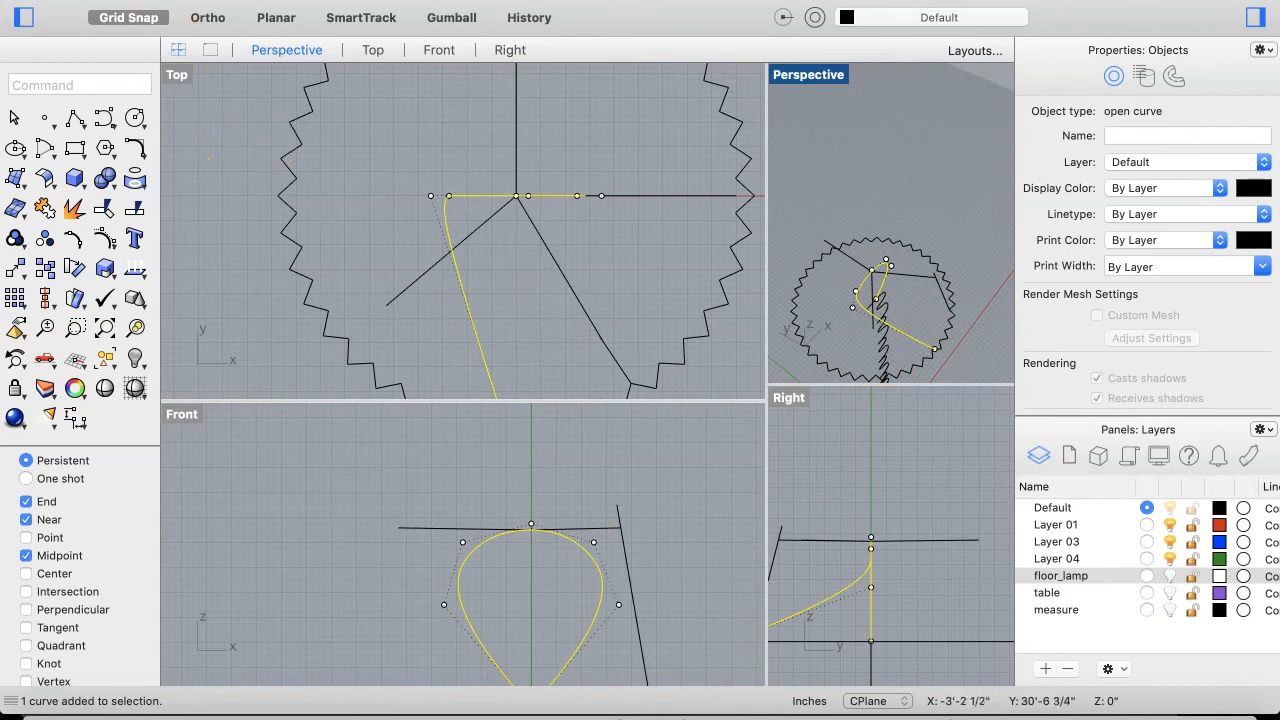
{"action": "left_click", "coordinate": [207, 20]}
{"action": "left_click", "coordinate": [274, 20]}
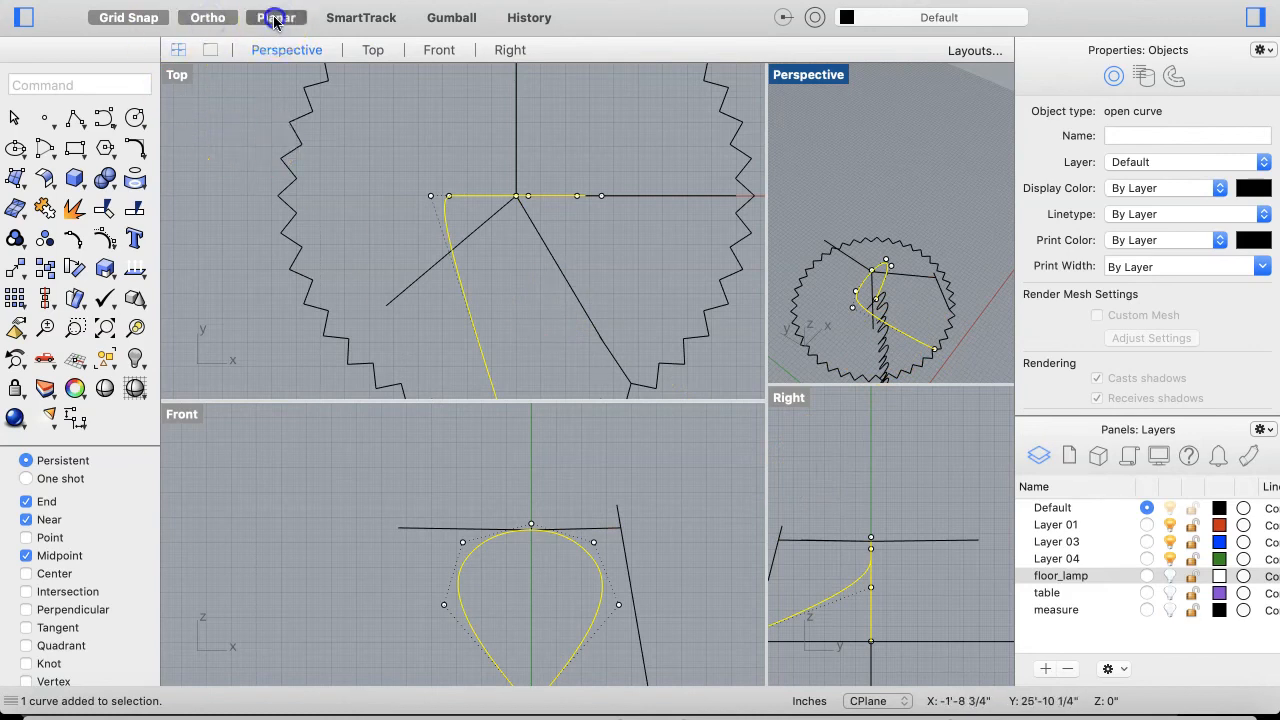
{"action": "left_click", "coordinate": [453, 238]}
{"action": "scroll", "coordinate": [507, 275], "scroll_direction": "down", "scroll_amount": 3}
{"action": "left_click_drag", "start_coordinate": [500, 375], "coordinate": [444, 189]}
{"action": "left_click", "coordinate": [482, 305]}
{"action": "scroll", "coordinate": [482, 305], "scroll_direction": "down", "scroll_amount": 2}
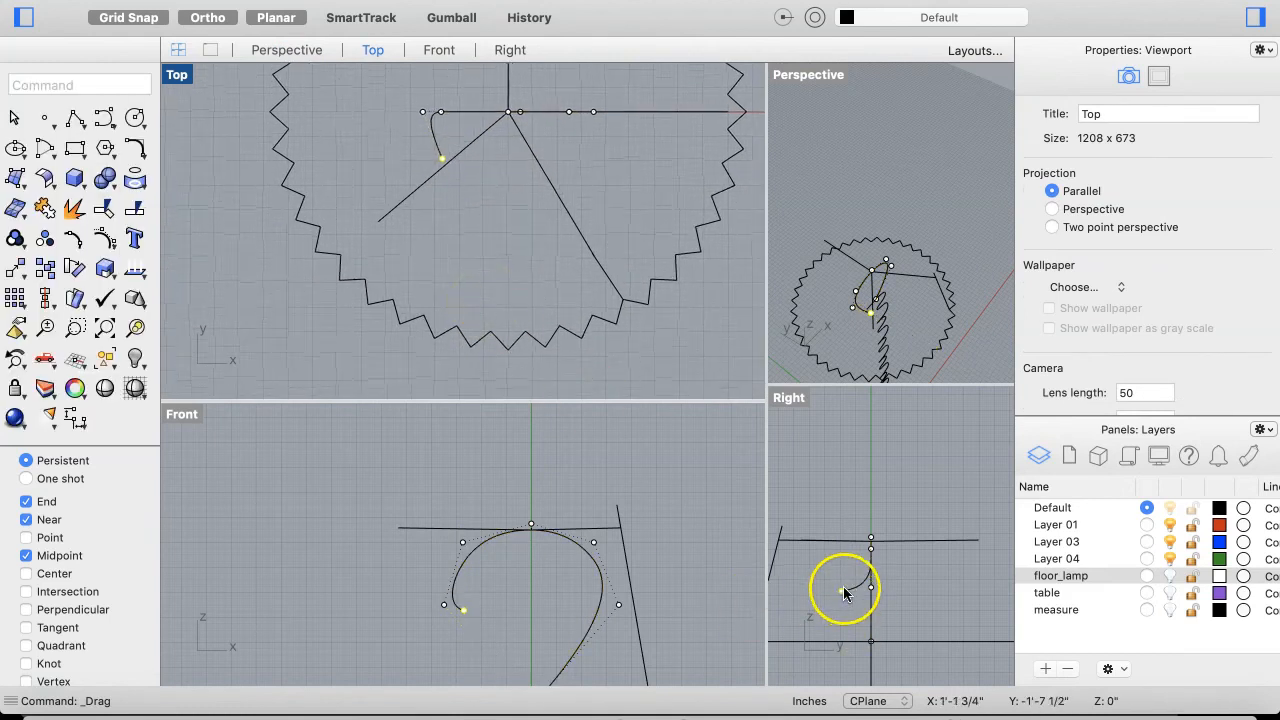
Align the end control point with the curve's plane in the Right view and place it at about X -1", Y 5'-1" in the Front view
{"action": "left_click_drag", "start_coordinate": [843, 595], "coordinate": [871, 626]}
{"action": "scroll", "coordinate": [522, 660], "scroll_direction": "down", "scroll_amount": 2}
{"action": "scroll", "coordinate": [522, 660], "scroll_direction": "down", "scroll_amount": 2}
{"action": "left_click_drag", "start_coordinate": [571, 606], "coordinate": [505, 595]}
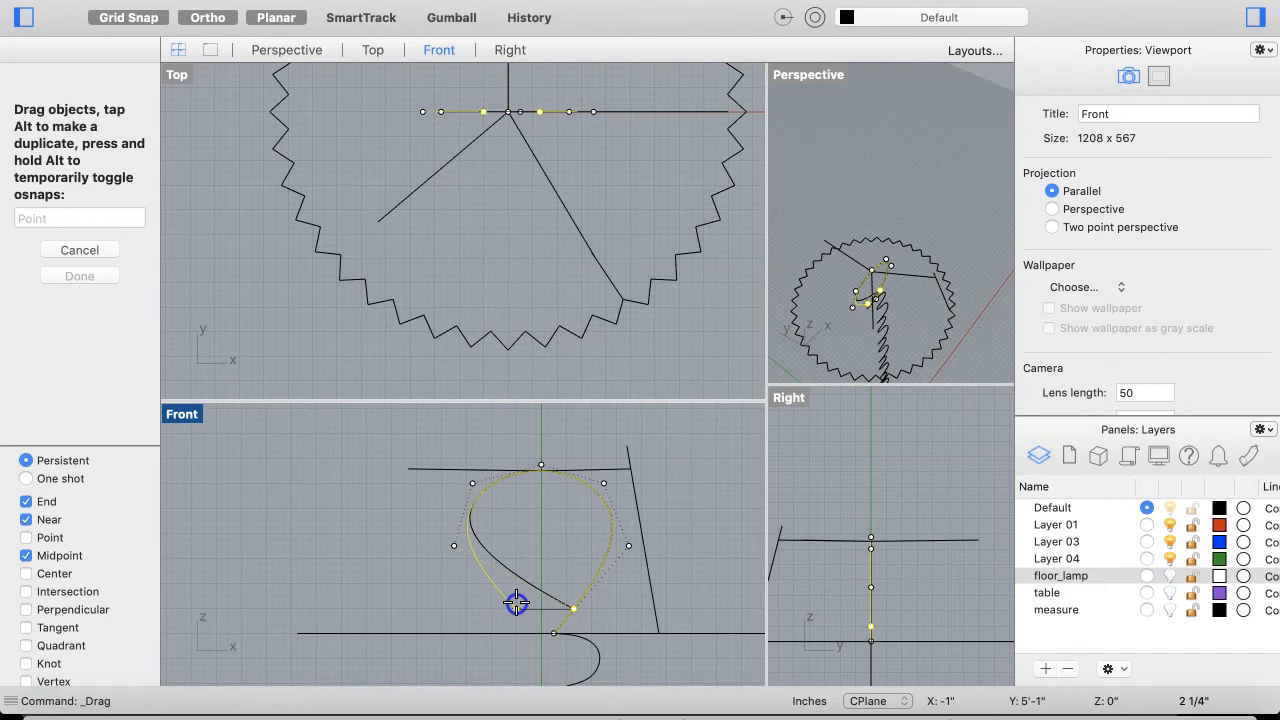
{"action": "left_click_drag", "start_coordinate": [517, 602], "coordinate": [517, 604]}
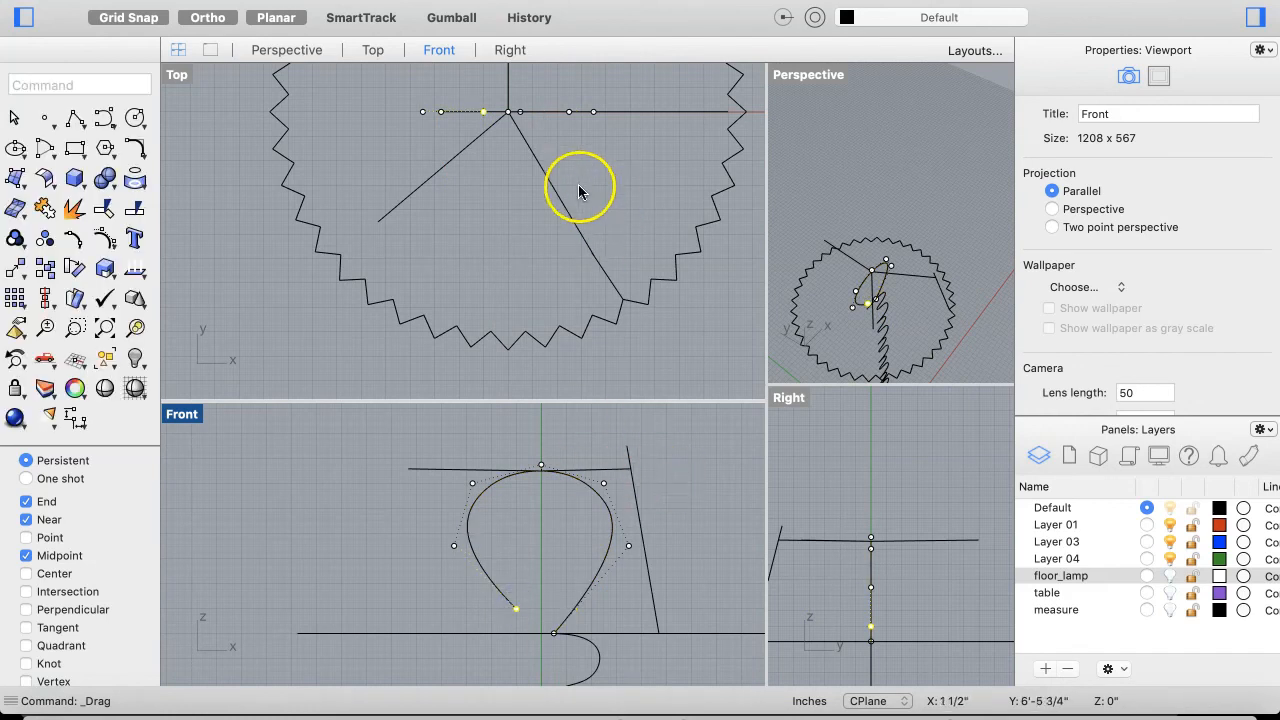
Turn off the End, Near and Midpoint snaps and lower the teardrop curve's open end point to the base line in the Front view
{"action": "left_click", "coordinate": [26, 557]}
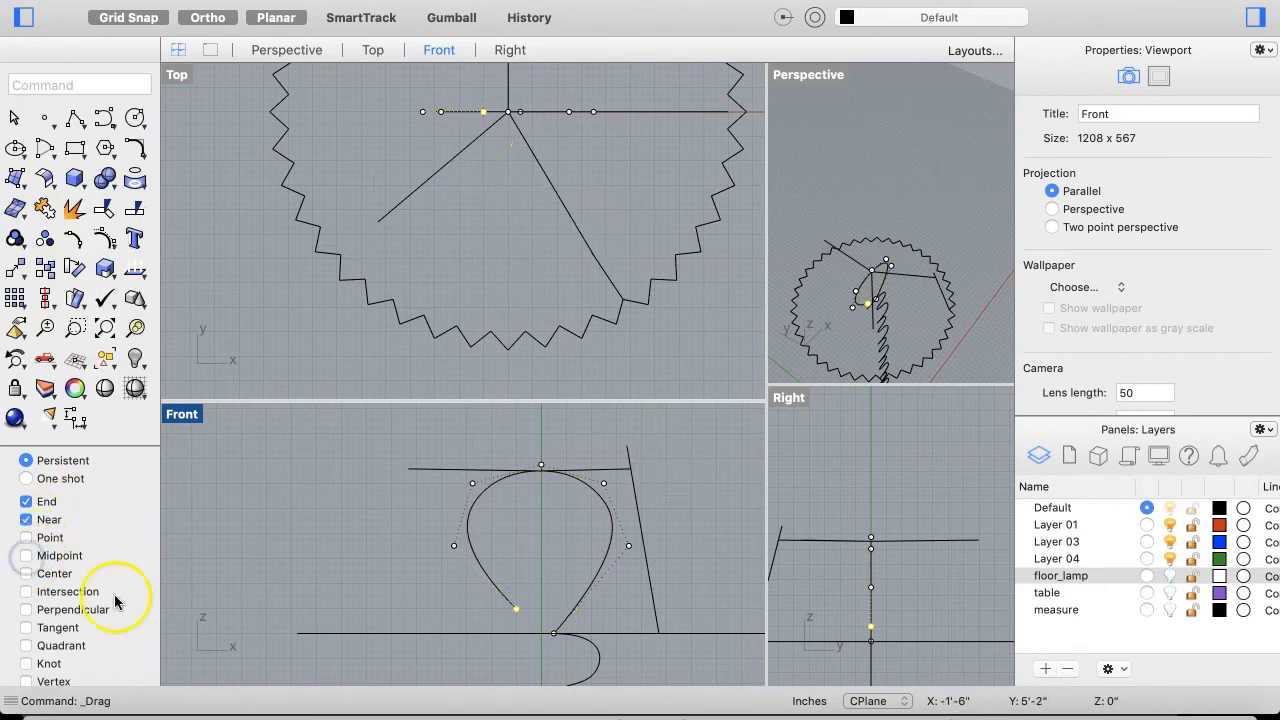
{"action": "left_click_drag", "start_coordinate": [515, 613], "coordinate": [532, 632]}
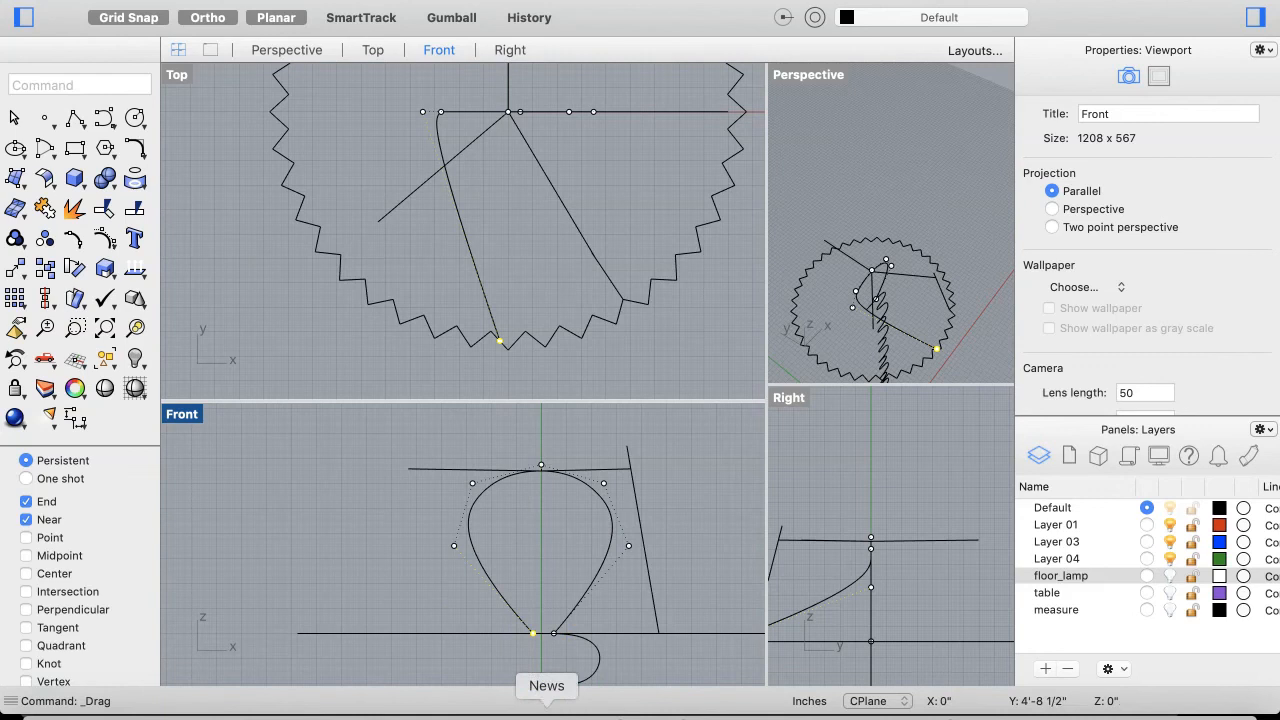
{"action": "key", "text": "super+z"}
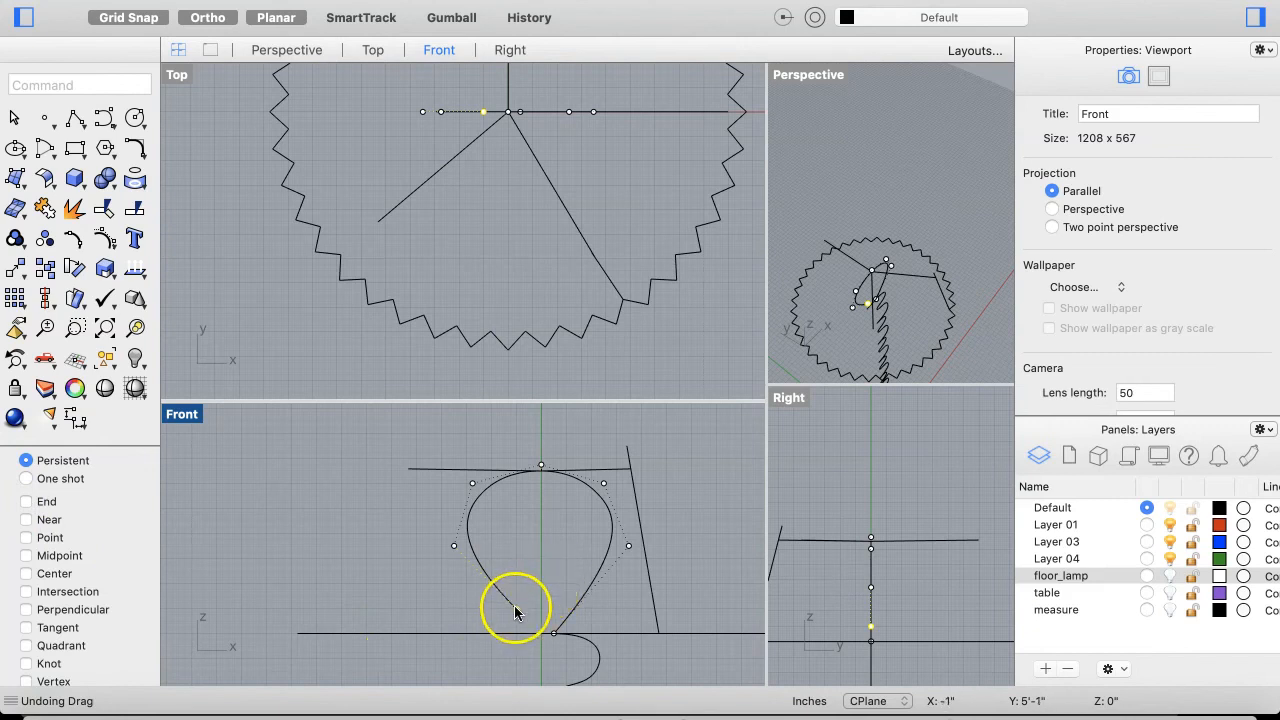
{"action": "left_click_drag", "start_coordinate": [516, 608], "coordinate": [531, 634]}
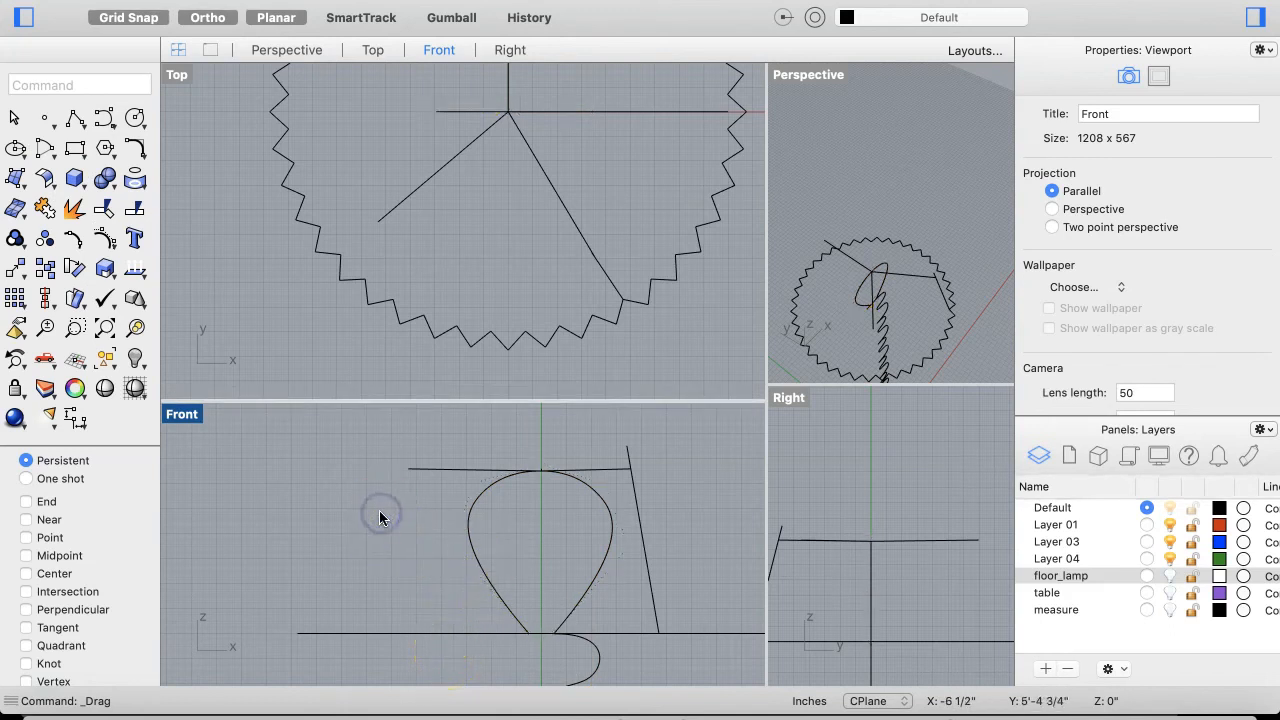
Pipe the teardrop curve and the three spoke lines with a 0.25" radius and flat caps
{"action": "right_click_drag", "start_coordinate": [919, 291], "coordinate": [862, 378]}
{"action": "scroll", "coordinate": [862, 378], "scroll_direction": "down", "scroll_amount": 10}
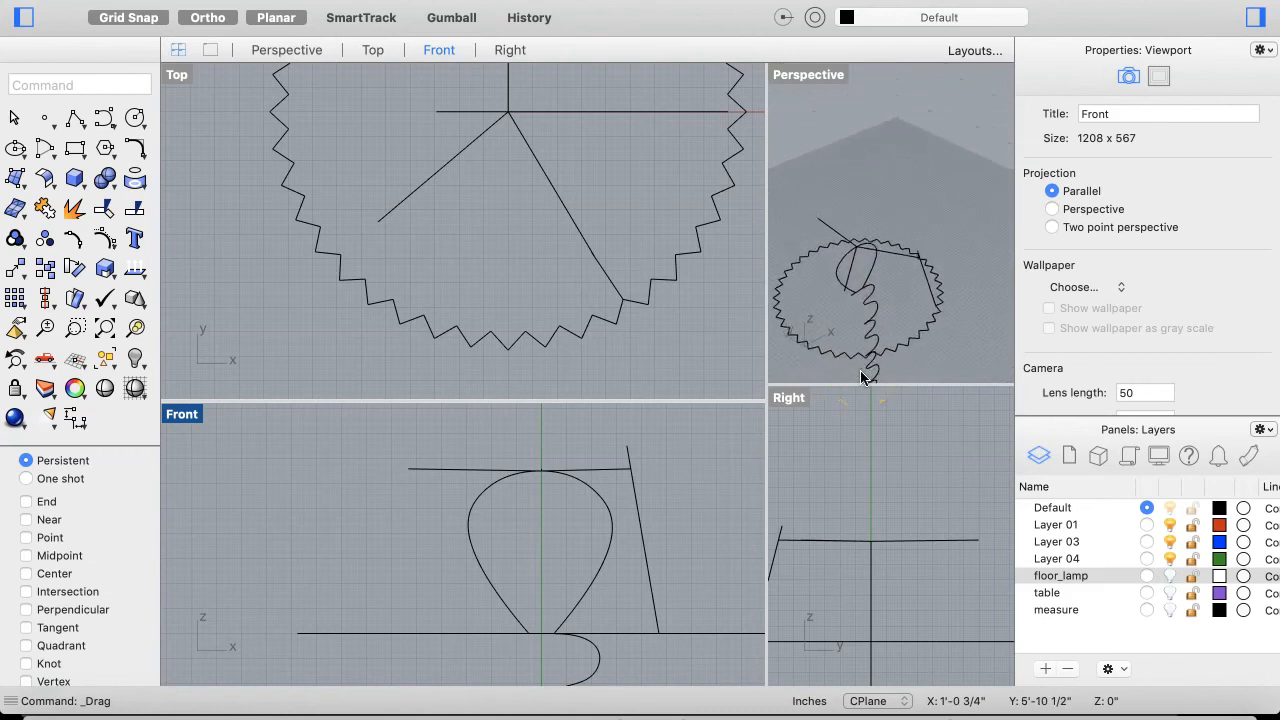
{"action": "scroll", "coordinate": [862, 378], "scroll_direction": "up", "scroll_amount": 5}
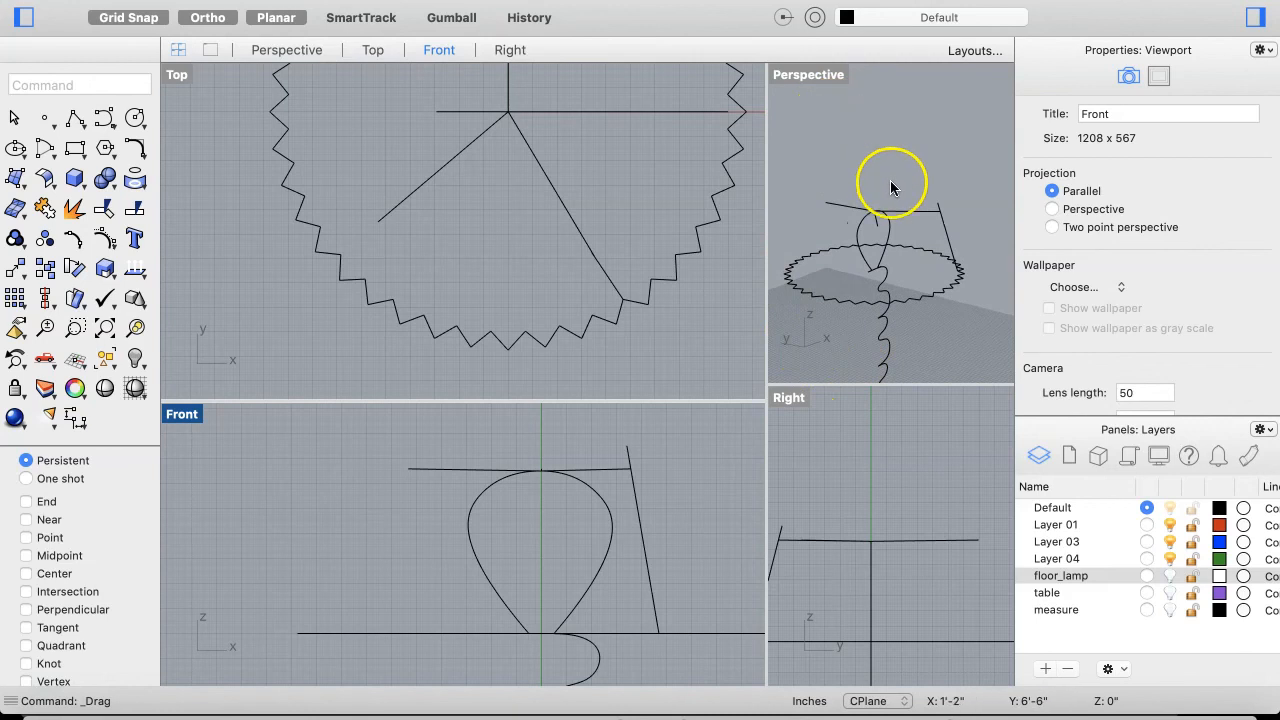
{"action": "left_click_drag", "start_coordinate": [903, 196], "coordinate": [853, 238]}
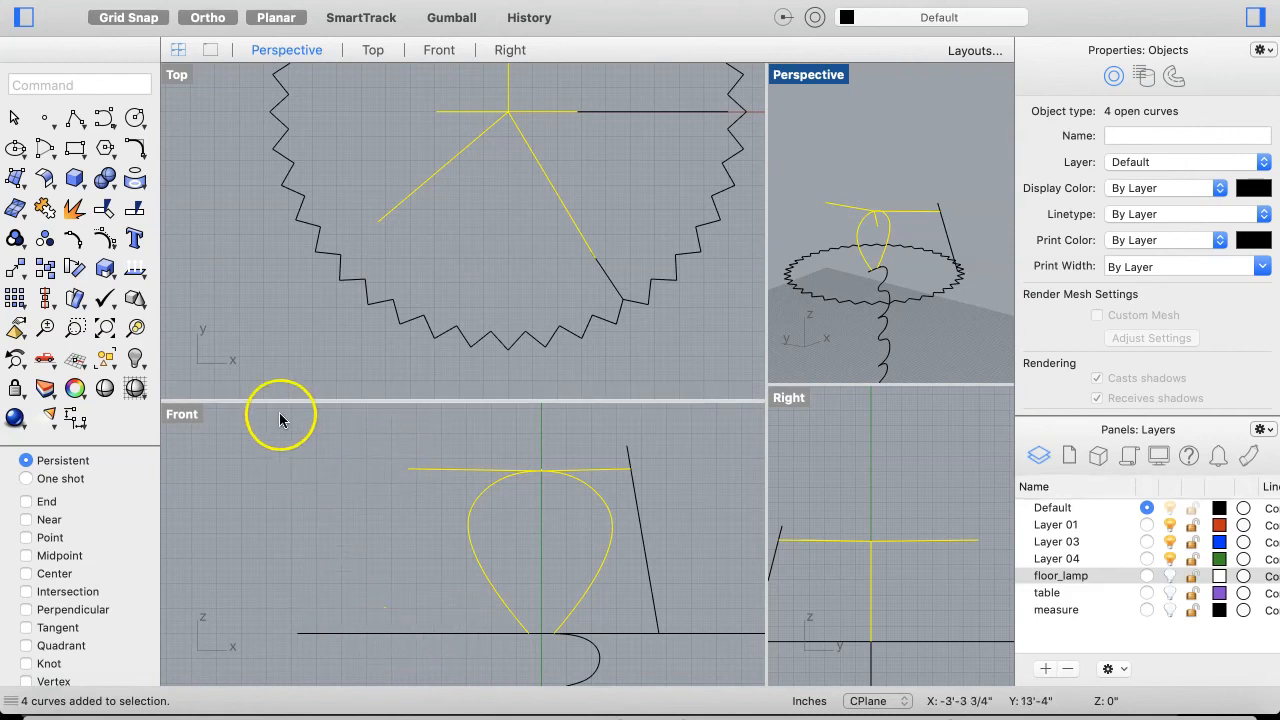
{"action": "left_click", "coordinate": [74, 181]}
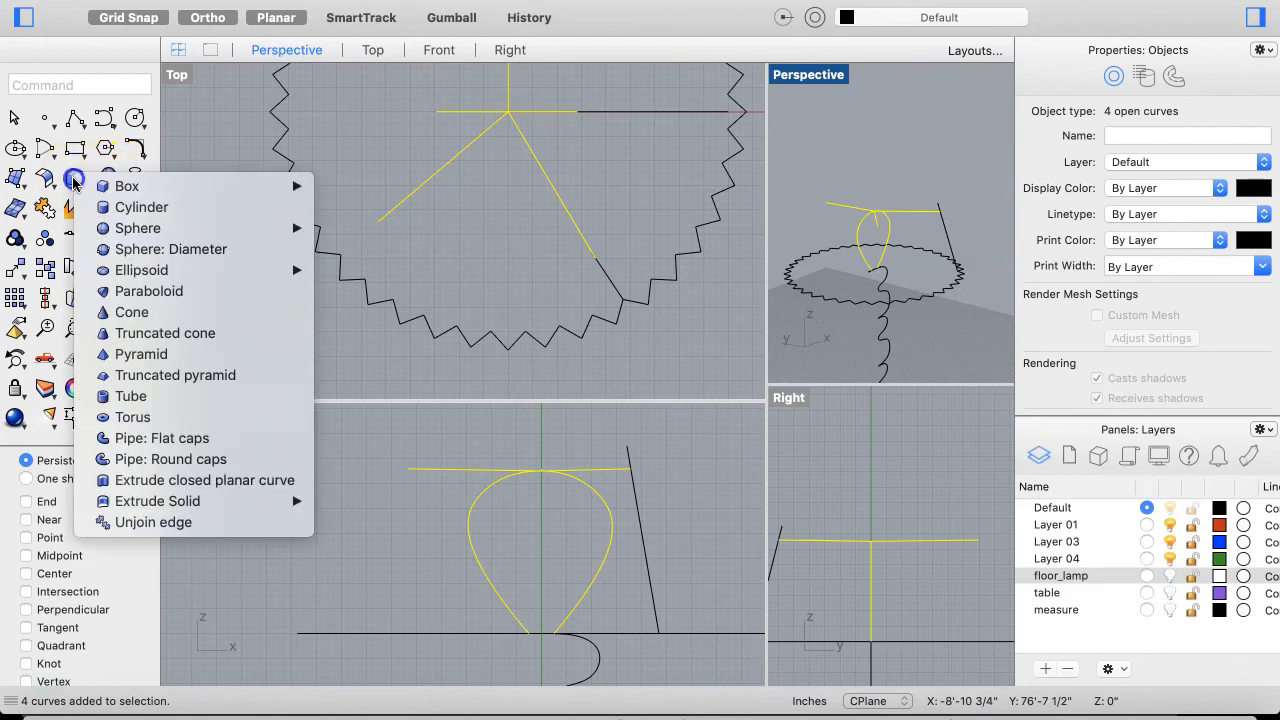
{"action": "left_click", "coordinate": [127, 445]}
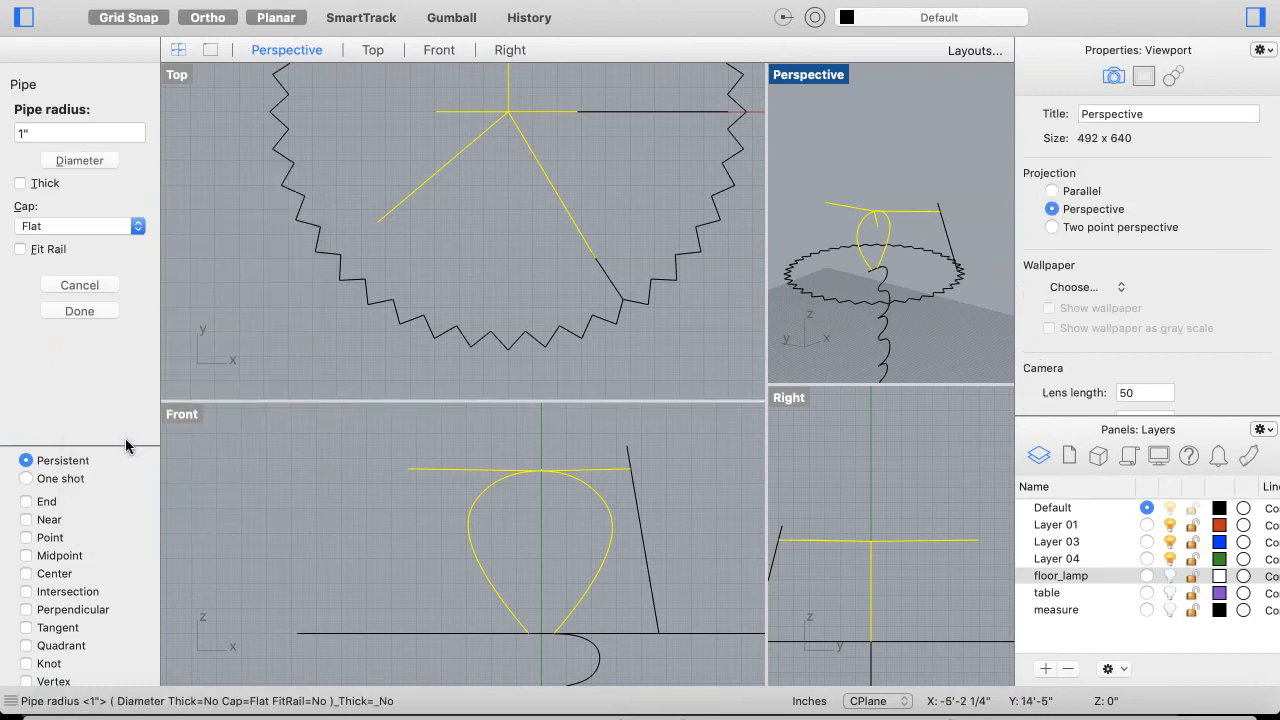
{"action": "scroll", "coordinate": [530, 577], "scroll_direction": "up", "scroll_amount": 1}
{"action": "scroll", "coordinate": [530, 577], "scroll_direction": "up", "scroll_amount": 5}
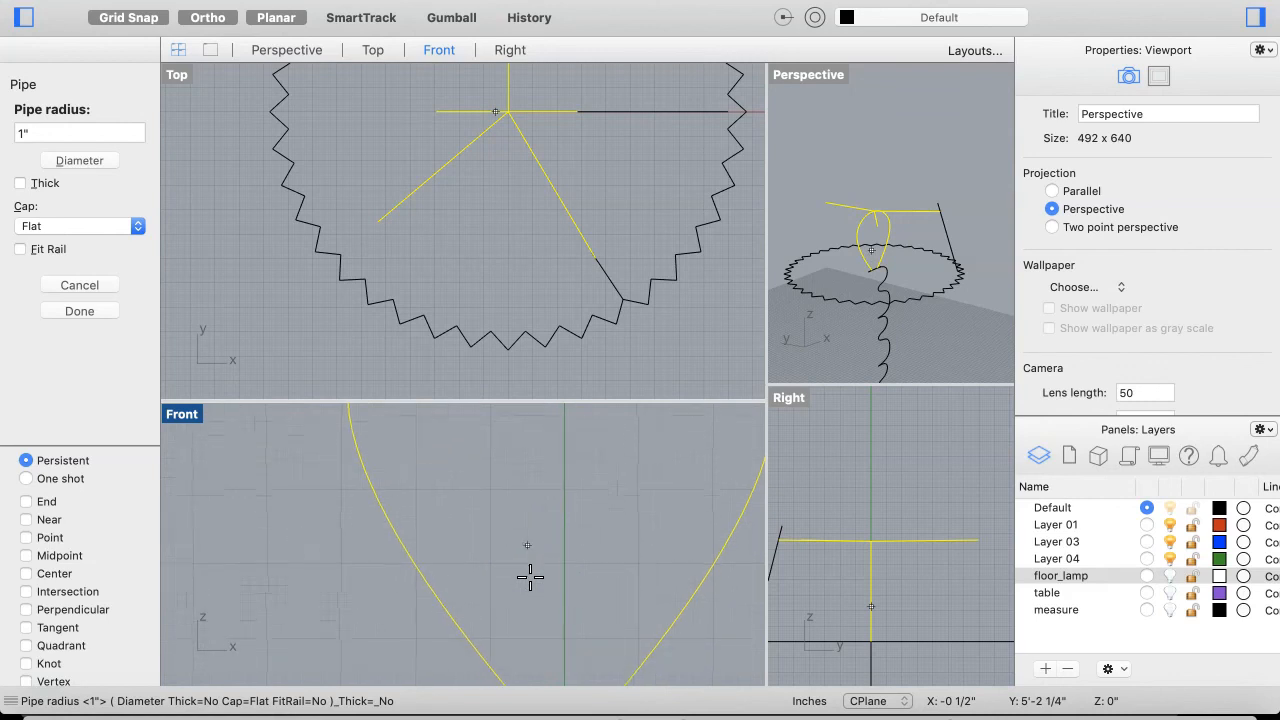
{"action": "scroll", "coordinate": [530, 577], "scroll_direction": "down", "scroll_amount": 2}
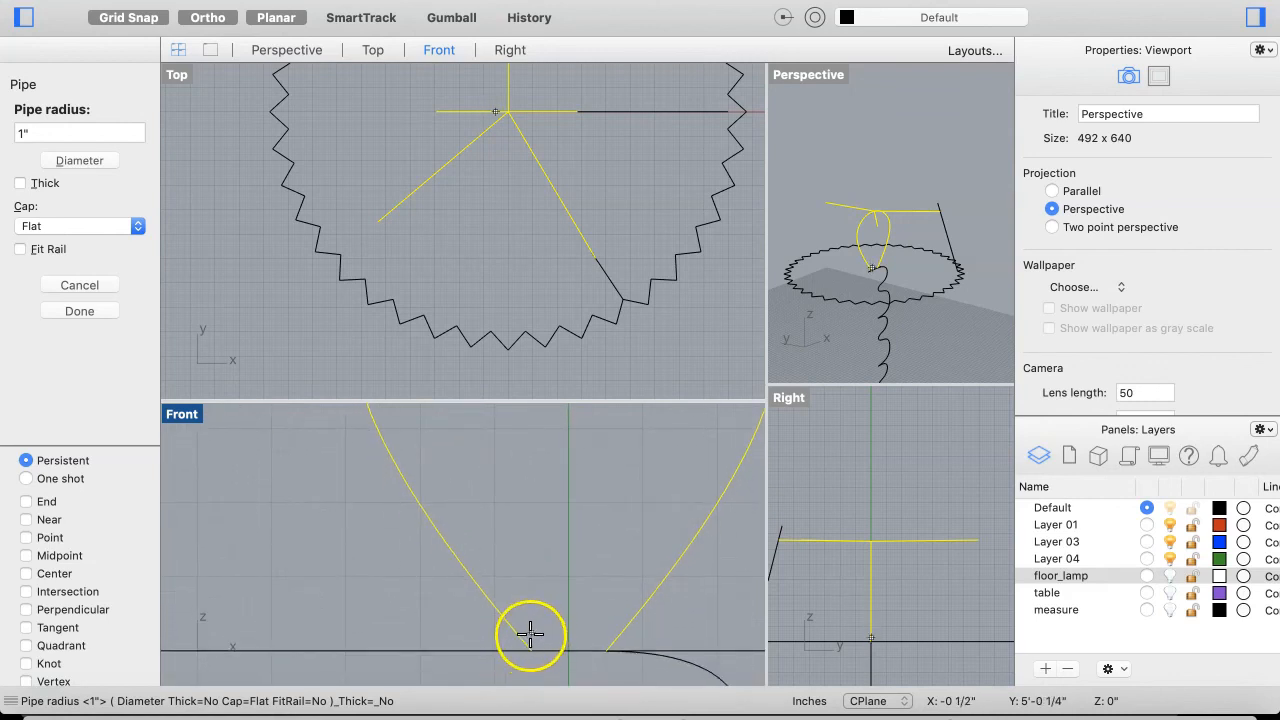
{"action": "left_click", "coordinate": [37, 135]}
{"action": "type", "text": ".25"}
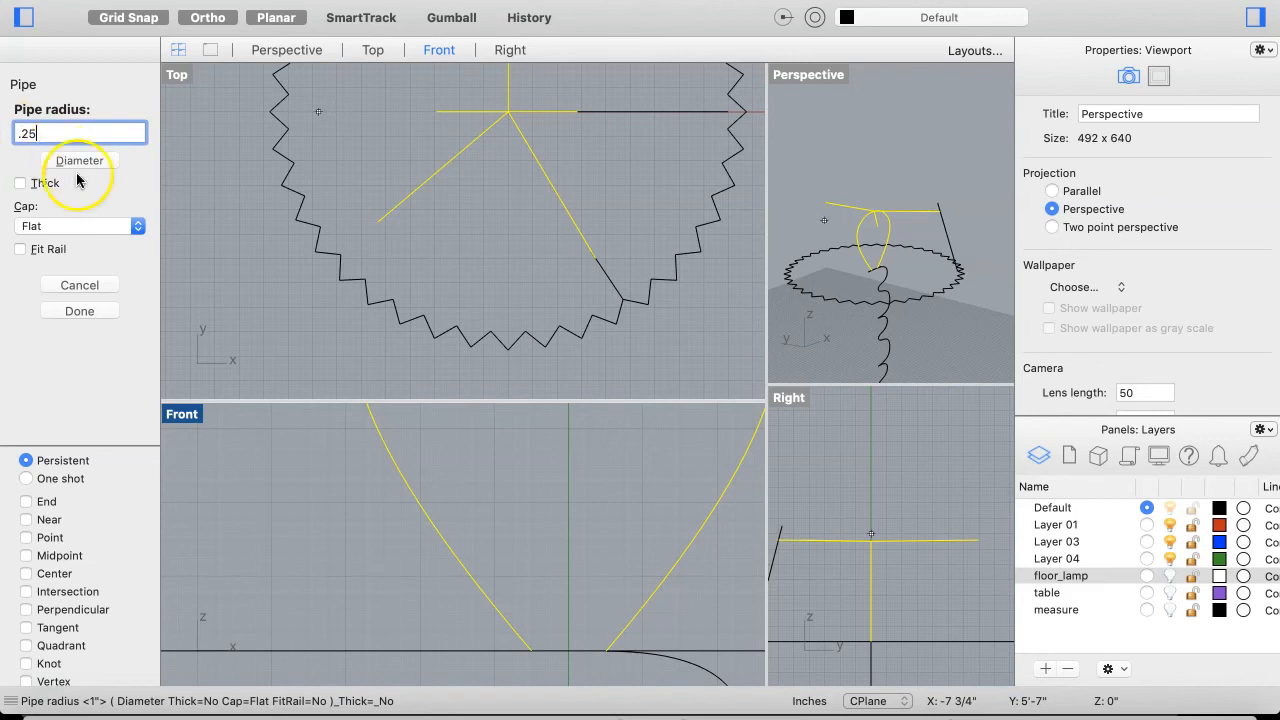
{"action": "left_click", "coordinate": [80, 311]}
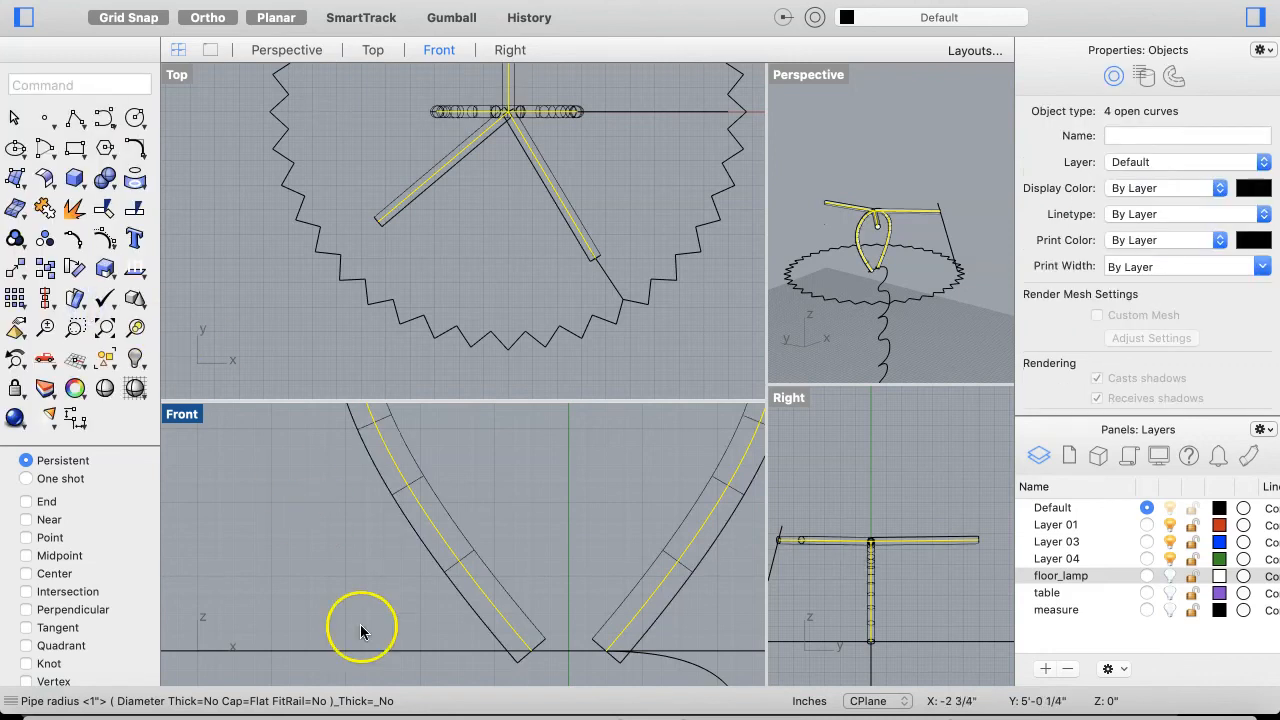
{"action": "left_click", "coordinate": [914, 163]}
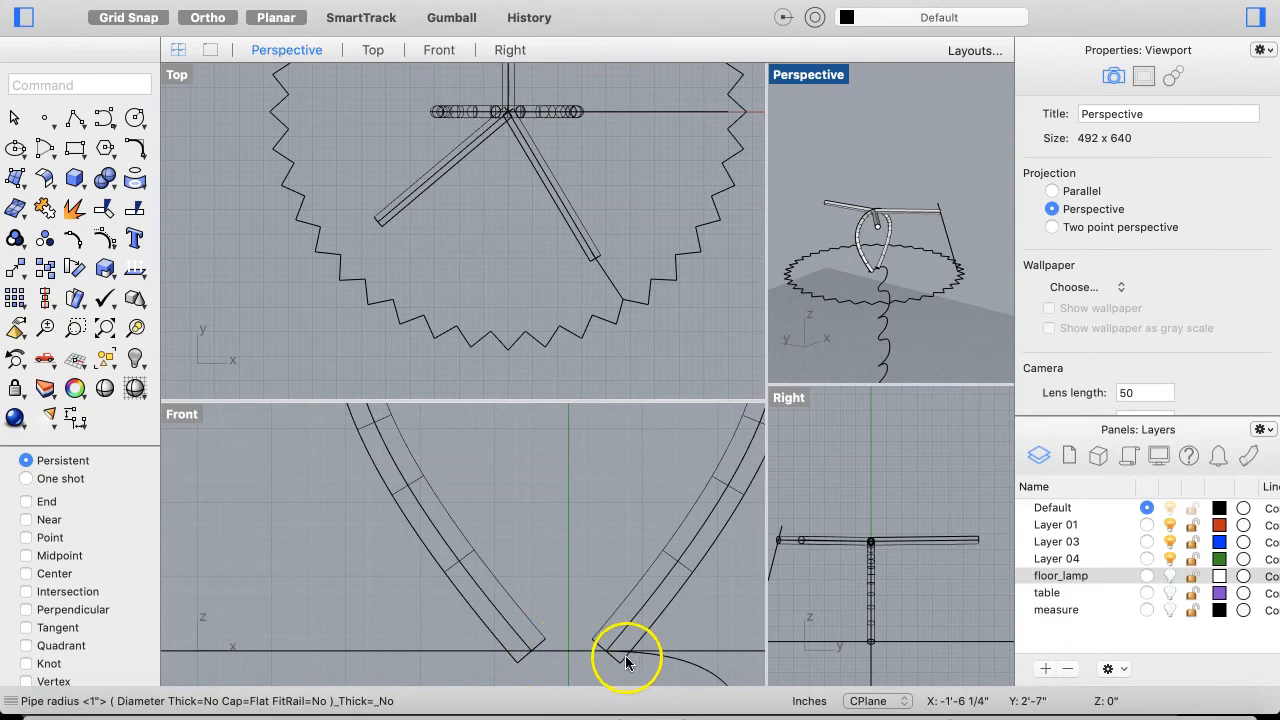
With Ortho off, draw a degree 3 half-bulb curve inside the teardrop frame in the Front view, from just right of centre at the base up to the central axis
{"action": "right_click_drag", "start_coordinate": [923, 243], "coordinate": [897, 229]}
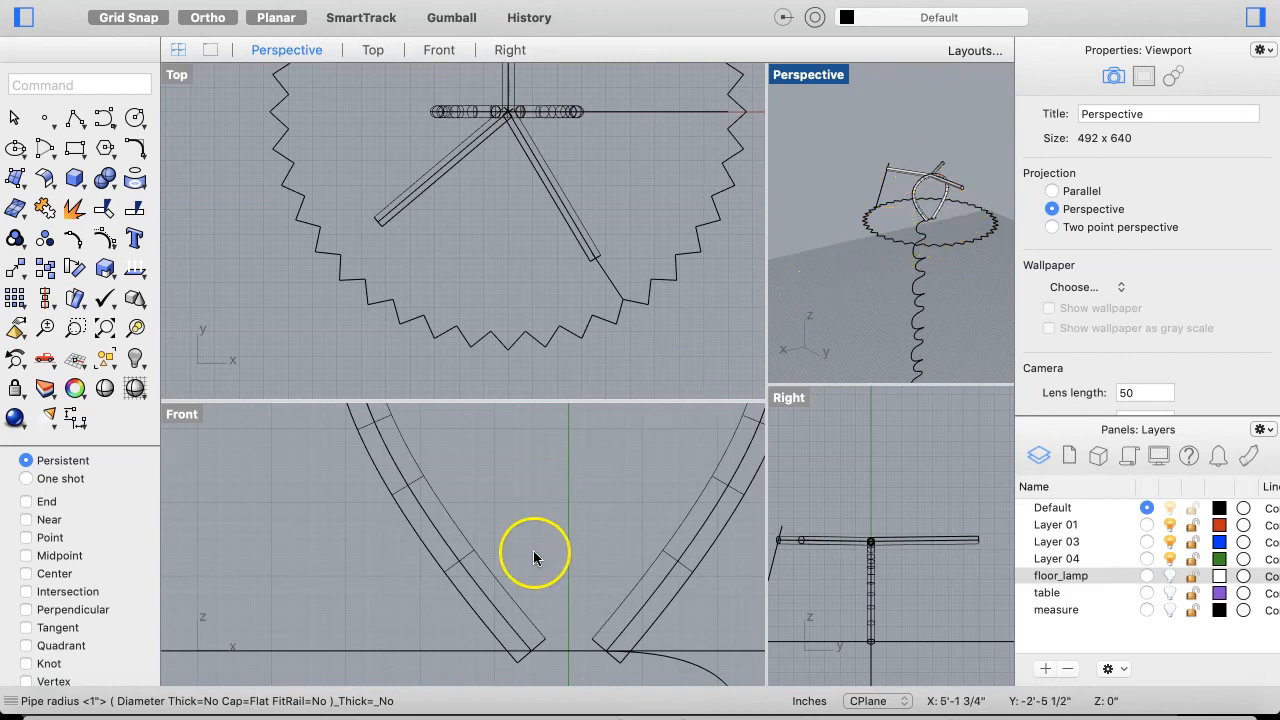
{"action": "scroll", "coordinate": [533, 557], "scroll_direction": "down", "scroll_amount": 5}
{"action": "right_click_drag", "start_coordinate": [533, 551], "coordinate": [516, 569]}
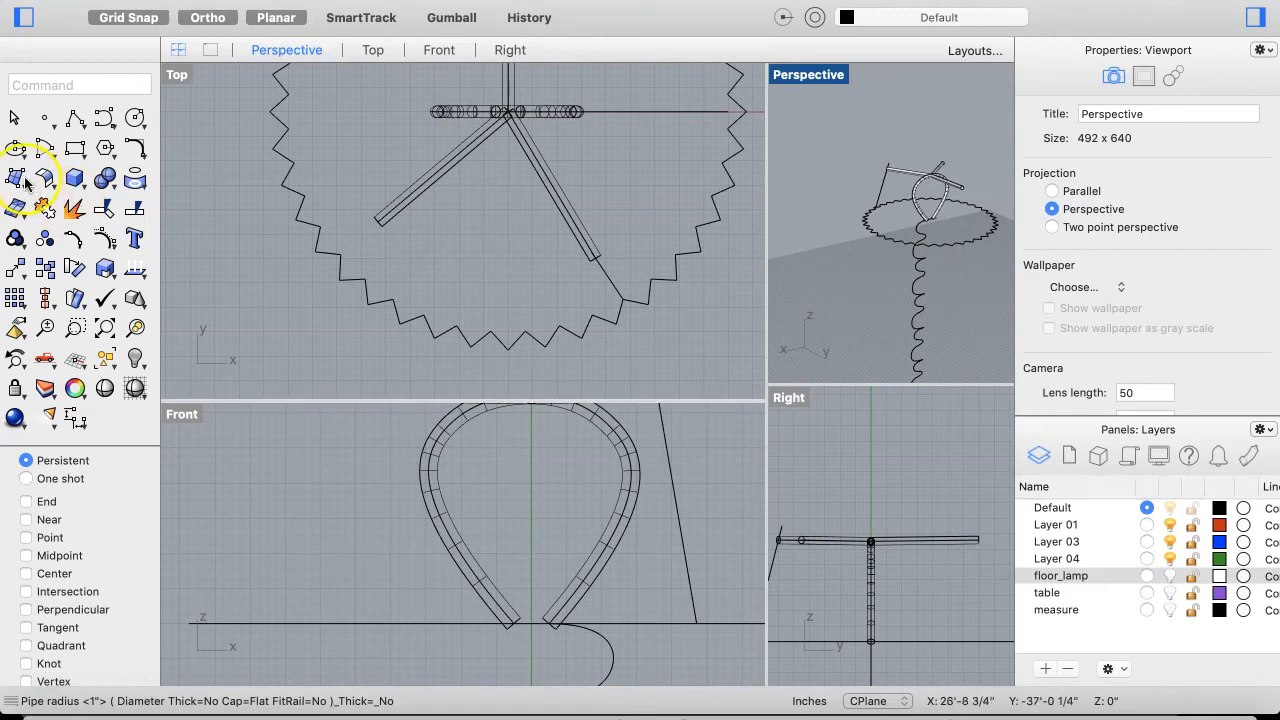
{"action": "left_click", "coordinate": [104, 118]}
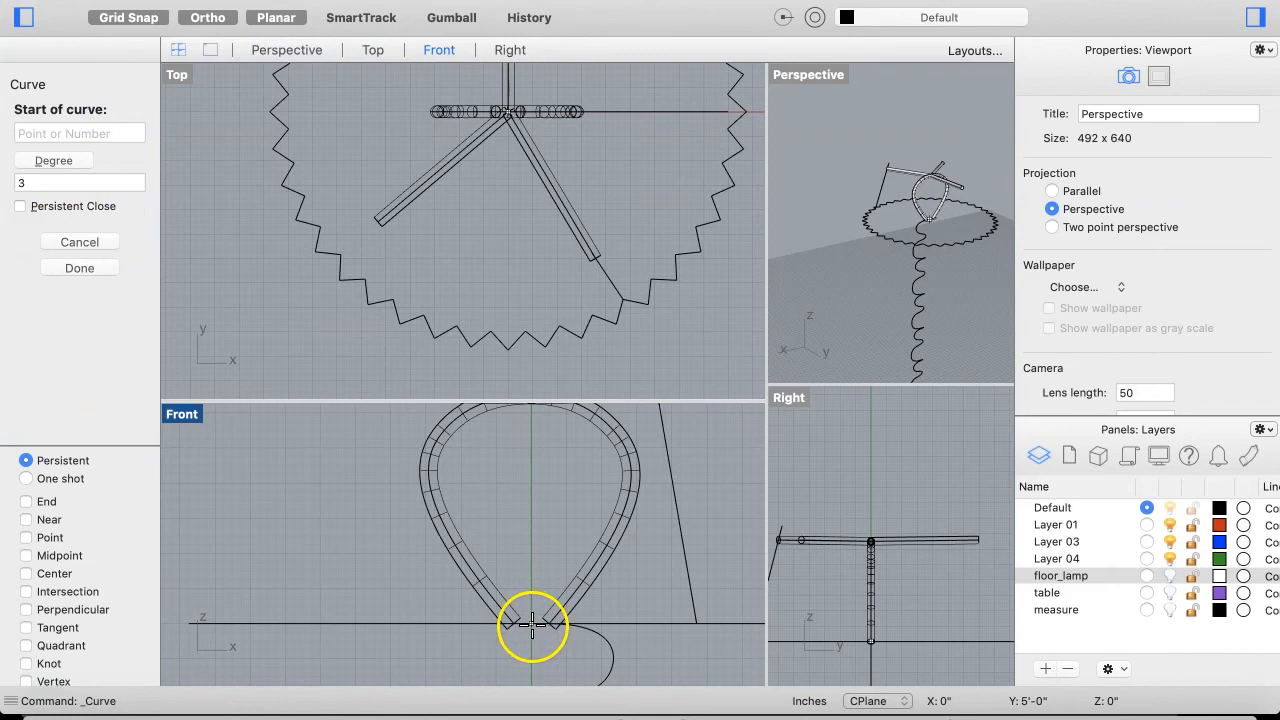
{"action": "left_click", "coordinate": [537, 622]}
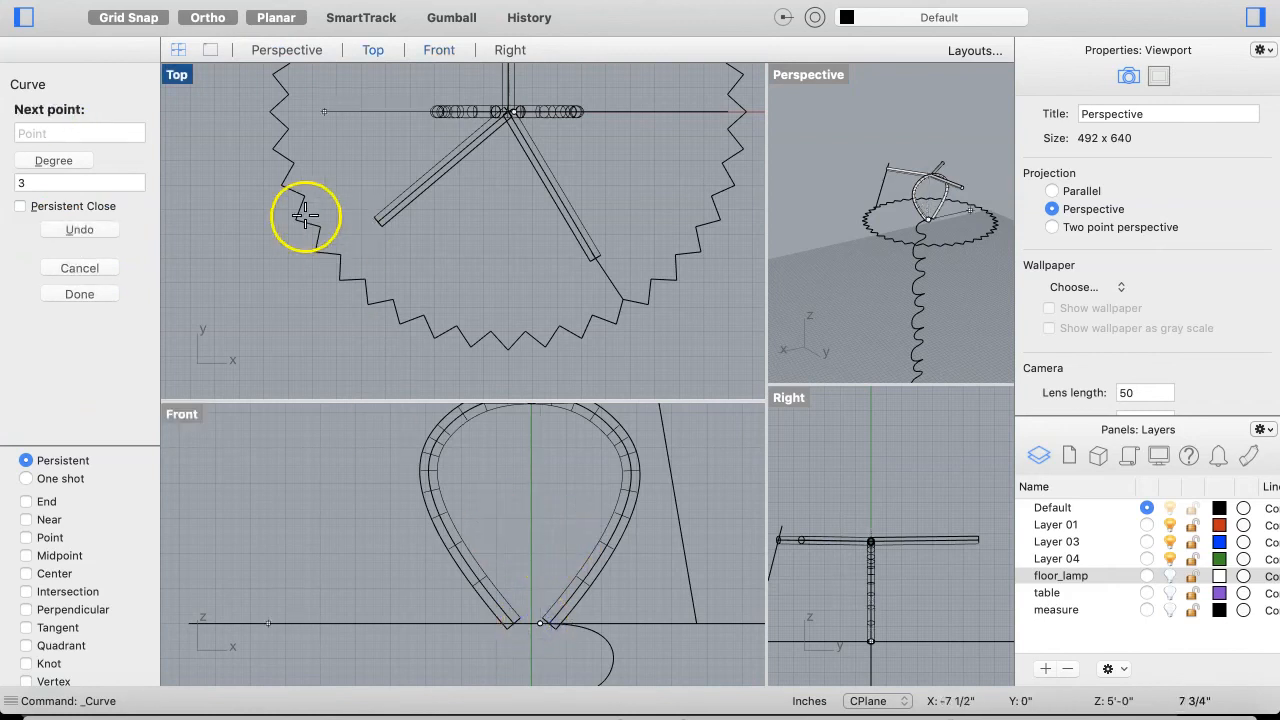
{"action": "left_click", "coordinate": [197, 18]}
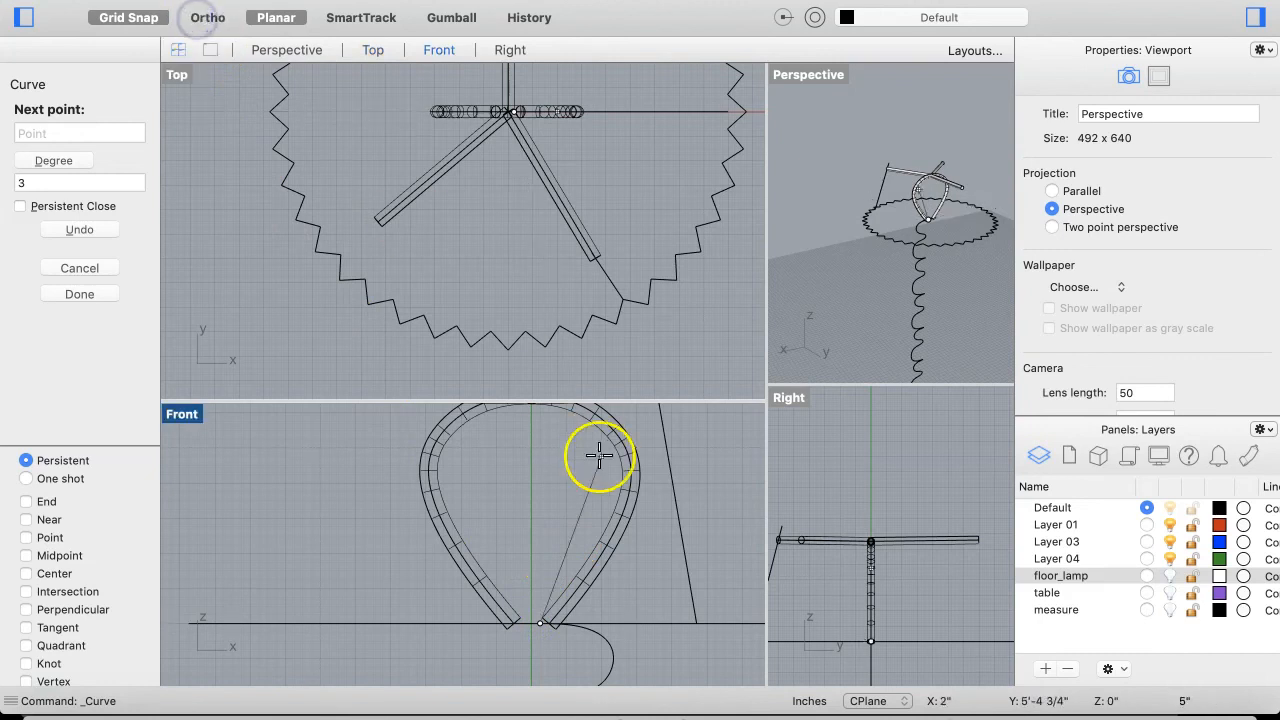
{"action": "left_click", "coordinate": [558, 543]}
{"action": "left_click_drag", "start_coordinate": [600, 478], "coordinate": [593, 482]}
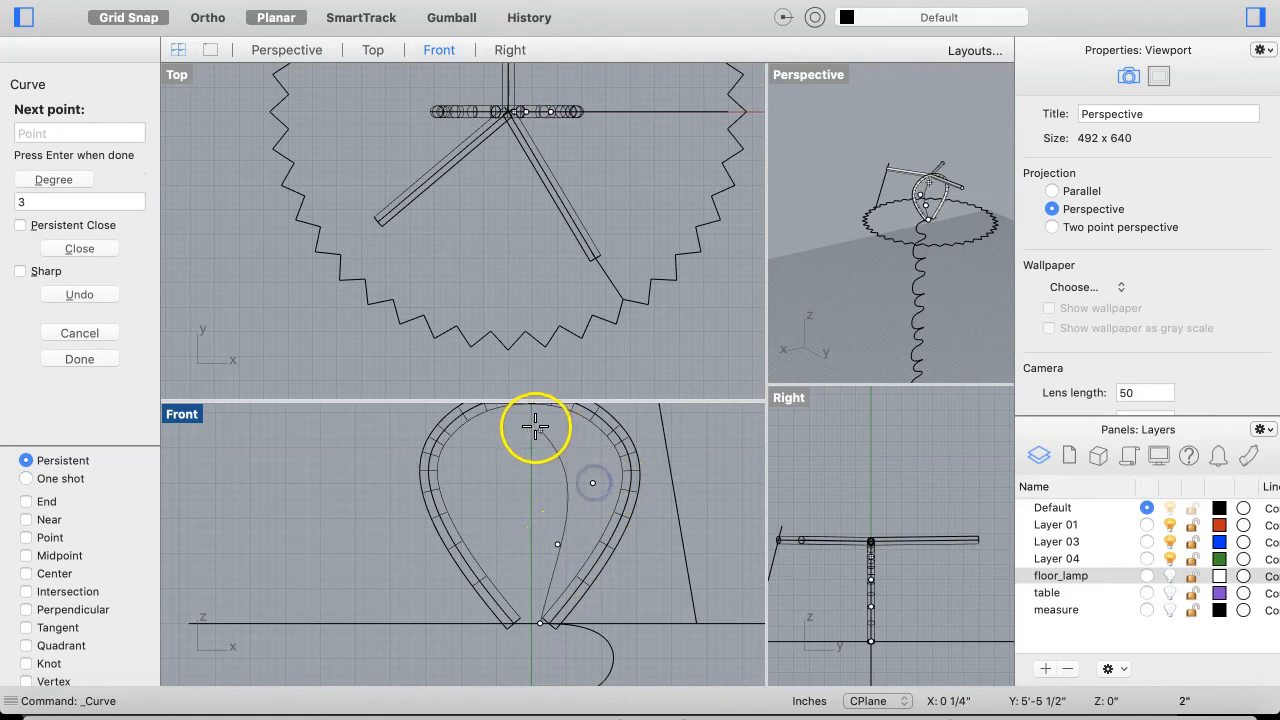
{"action": "left_click", "coordinate": [584, 447]}
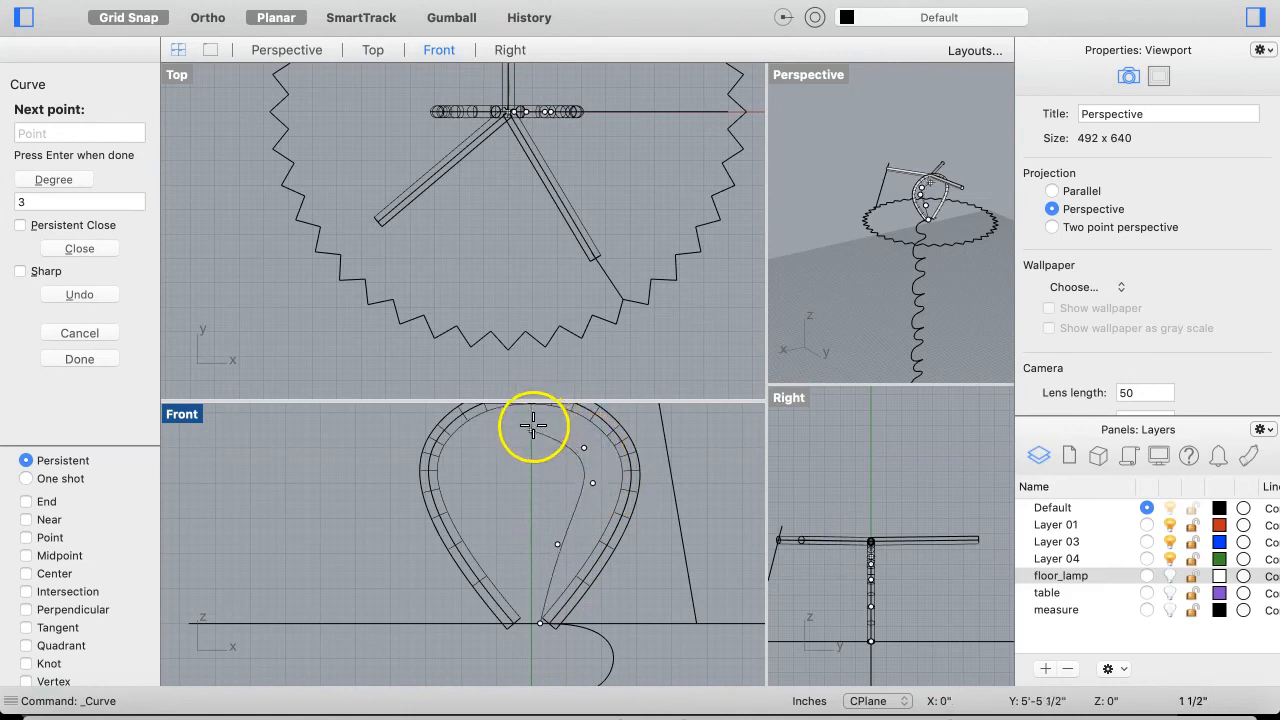
{"action": "left_click", "coordinate": [532, 414]}
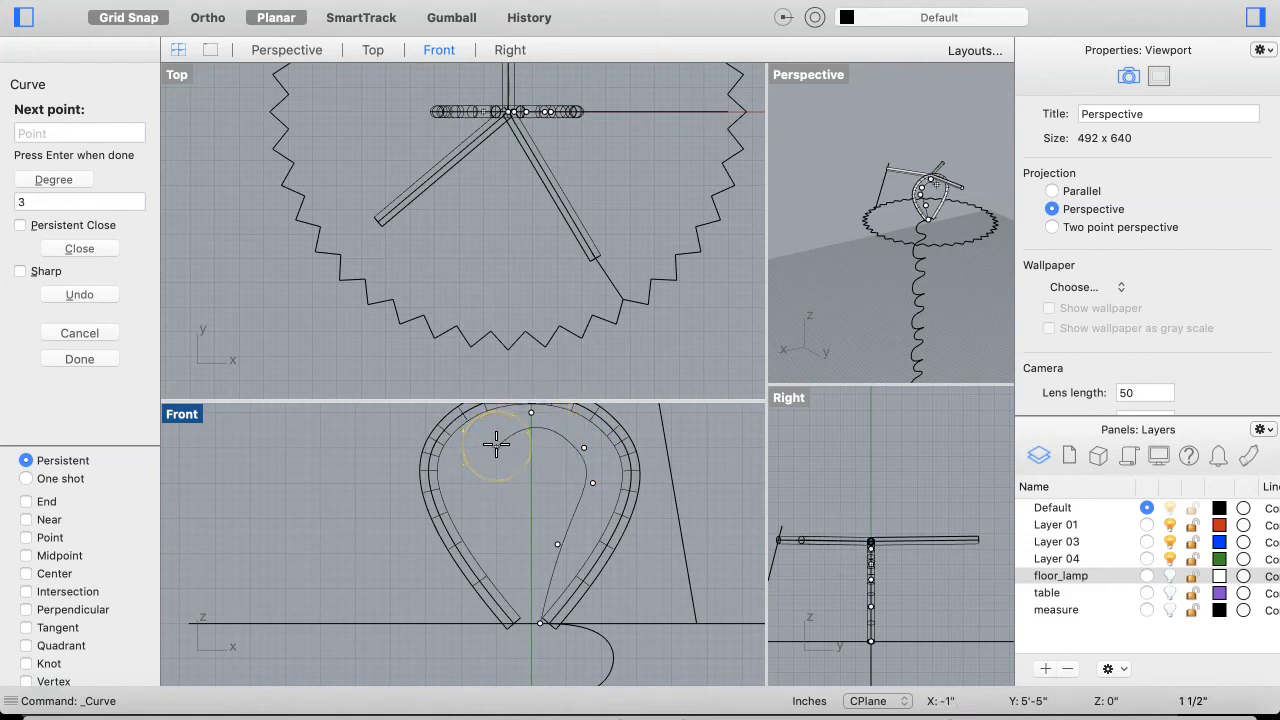
{"action": "key", "text": "Return"}
Revolve the half-bulb curve full circle around the vertical central axis to form the light bulb
{"action": "left_click", "coordinate": [571, 527]}
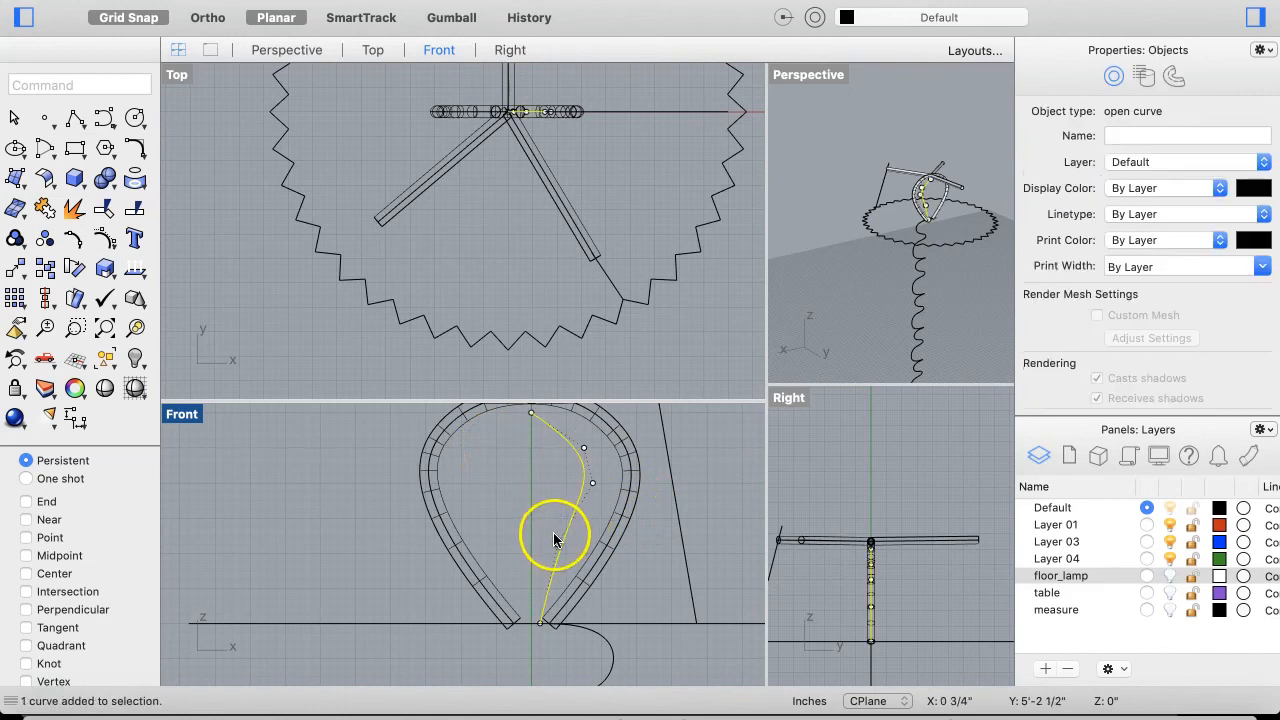
{"action": "left_click", "coordinate": [290, 0]}
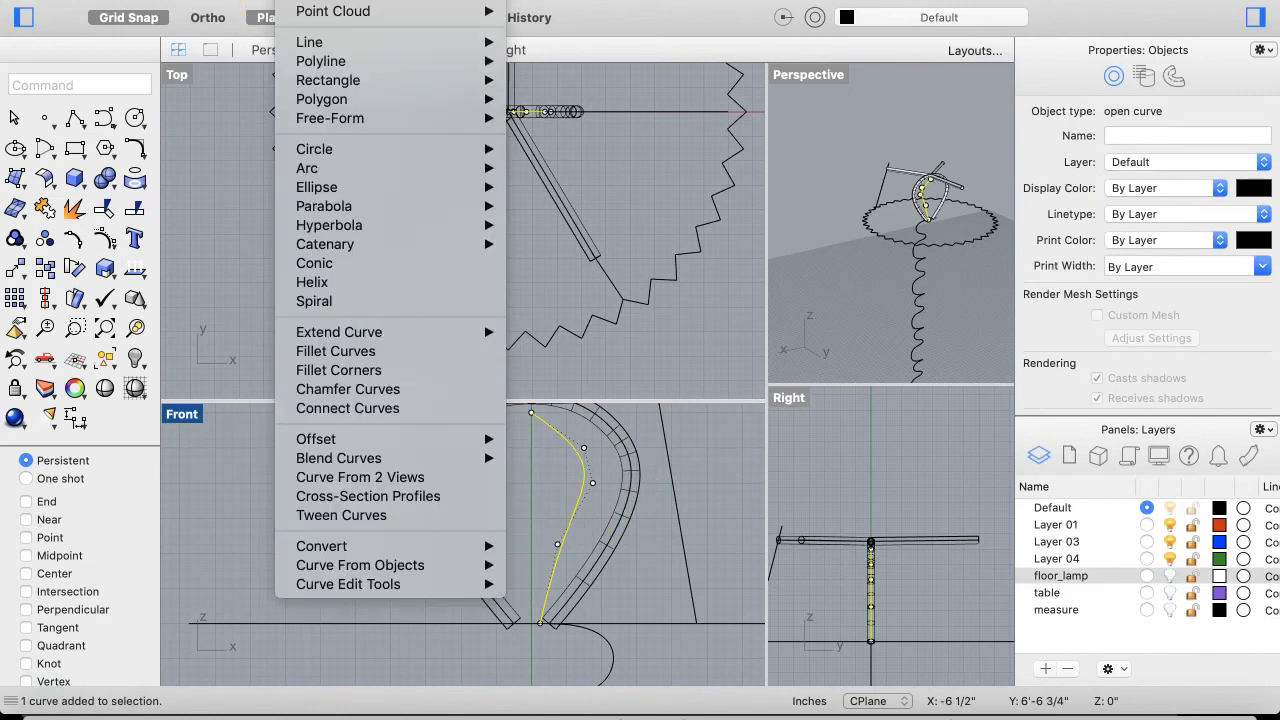
{"action": "mouse_move", "coordinate": [365, 0]}
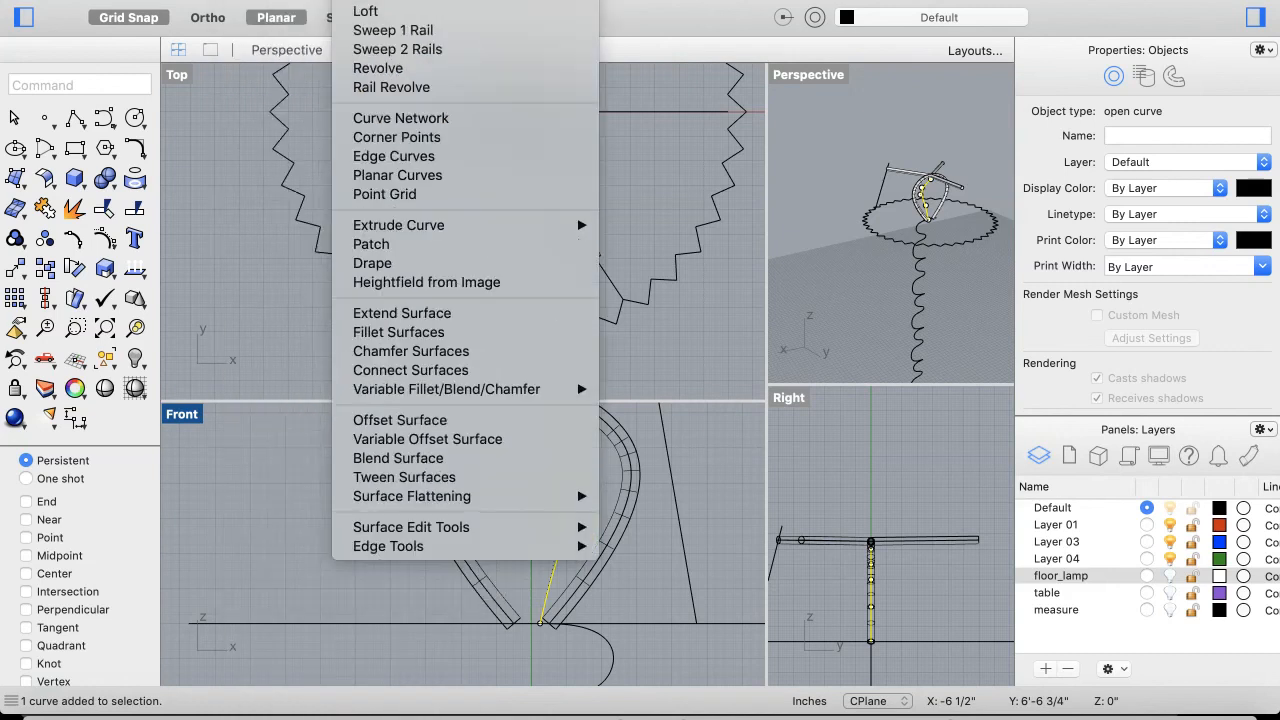
{"action": "left_click", "coordinate": [377, 76]}
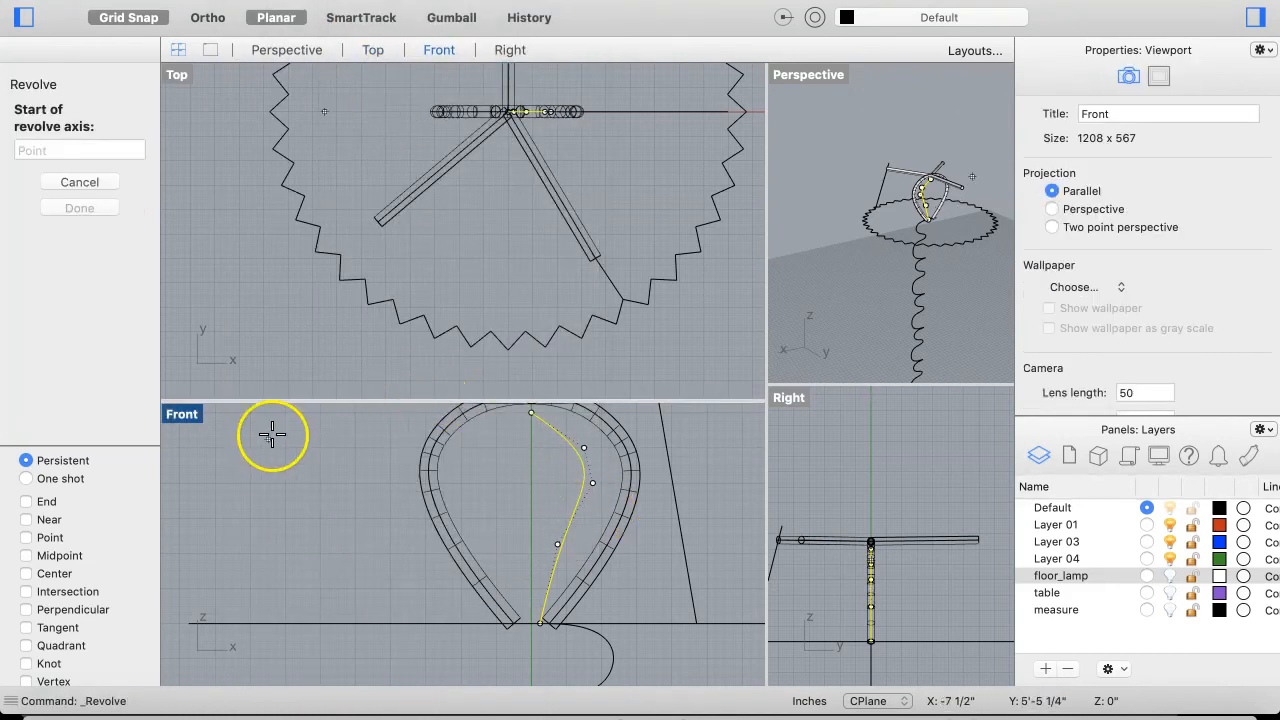
{"action": "left_click", "coordinate": [531, 544]}
{"action": "left_click", "coordinate": [533, 484]}
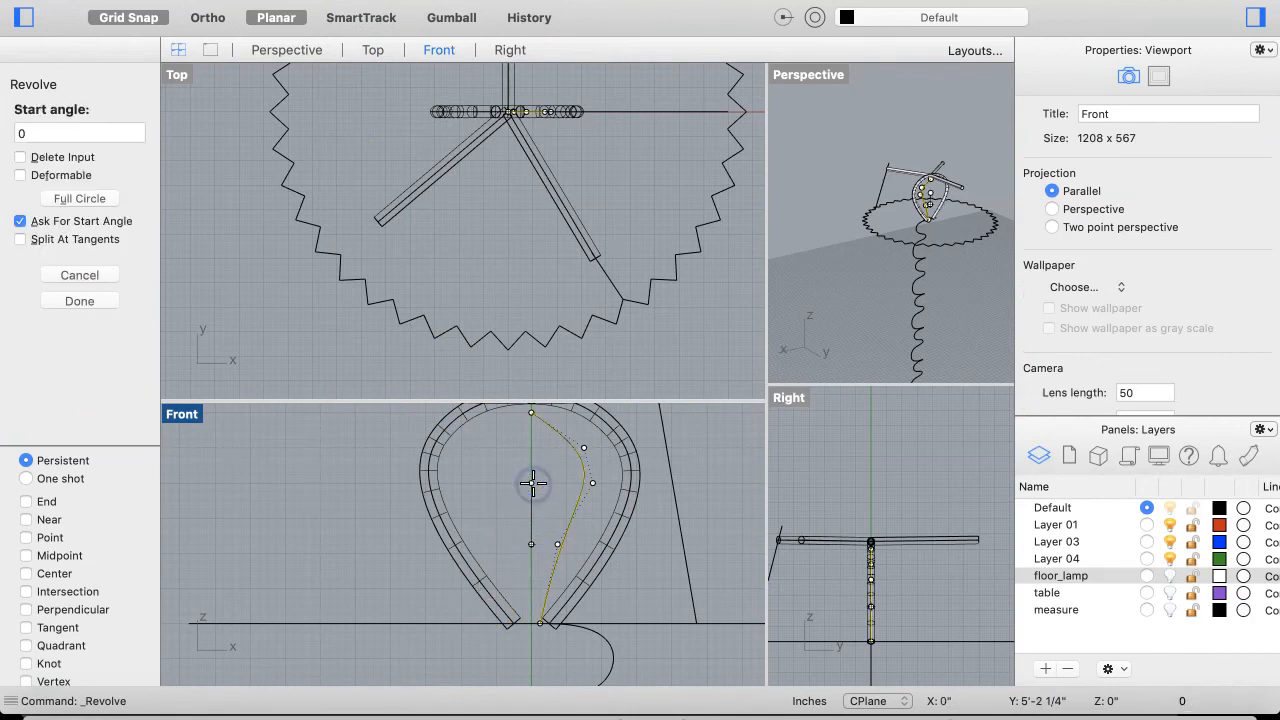
{"action": "left_click", "coordinate": [516, 482]}
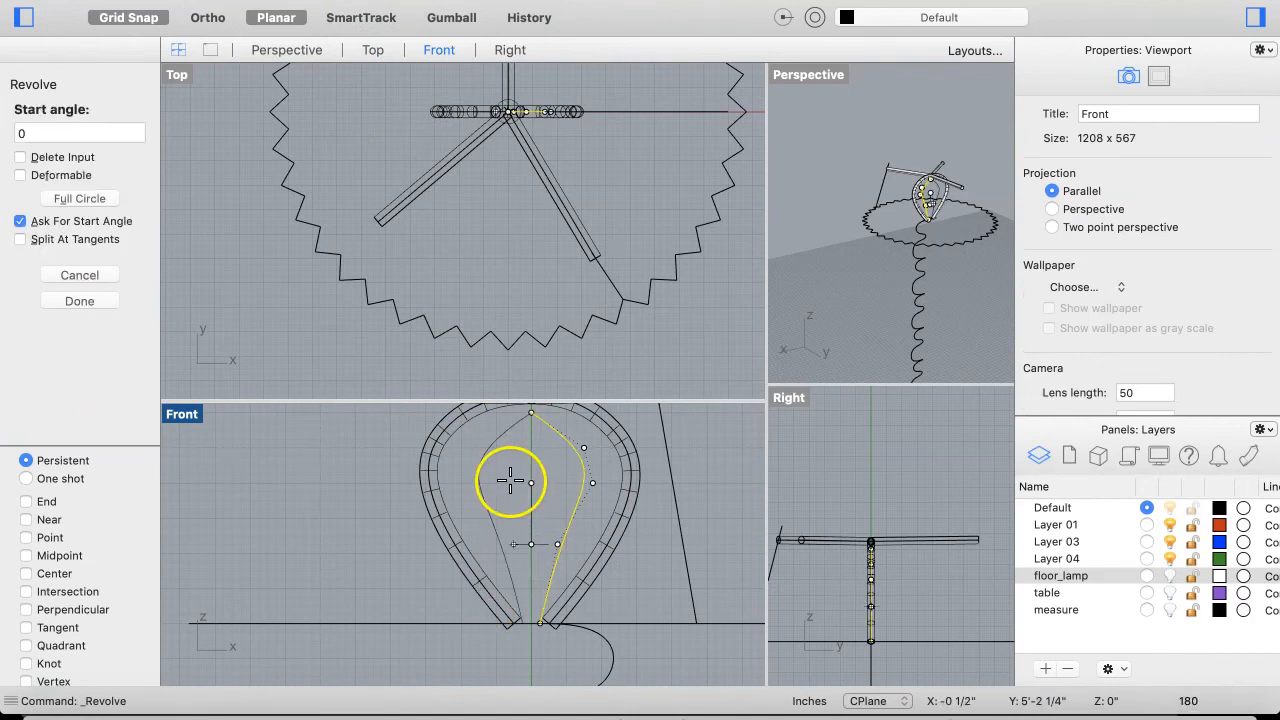
{"action": "left_click", "coordinate": [62, 205]}
{"action": "left_click_drag", "start_coordinate": [330, 522], "coordinate": [406, 507]}
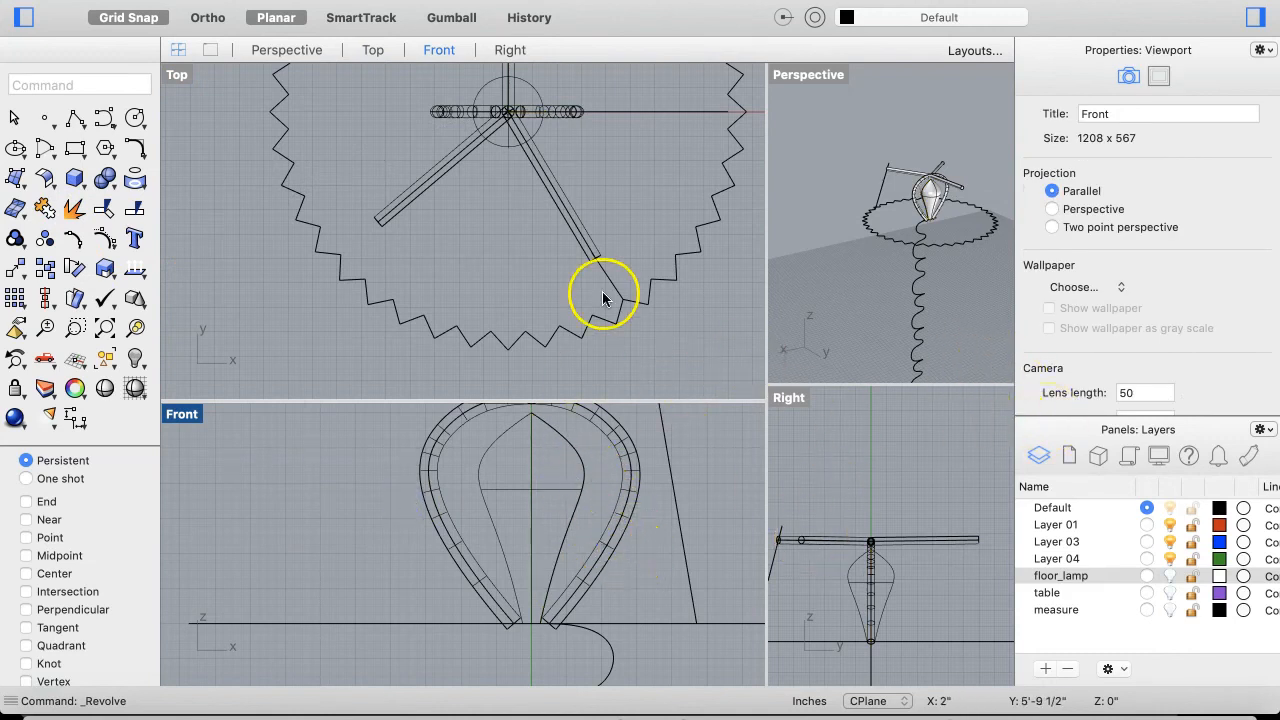
Move the bulb, the piped frame and spokes, and their source curves to the floor_lamp layer
{"action": "left_click_drag", "start_coordinate": [968, 152], "coordinate": [908, 194]}
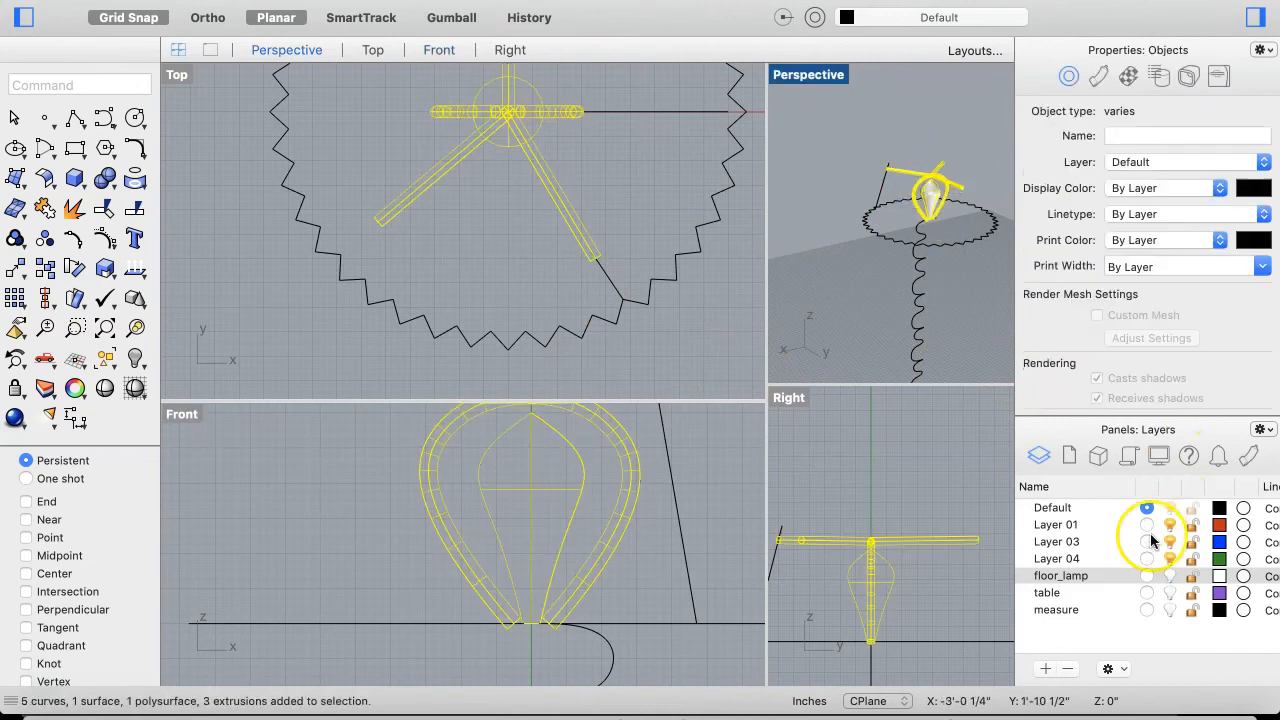
{"action": "right_click", "coordinate": [1094, 580]}
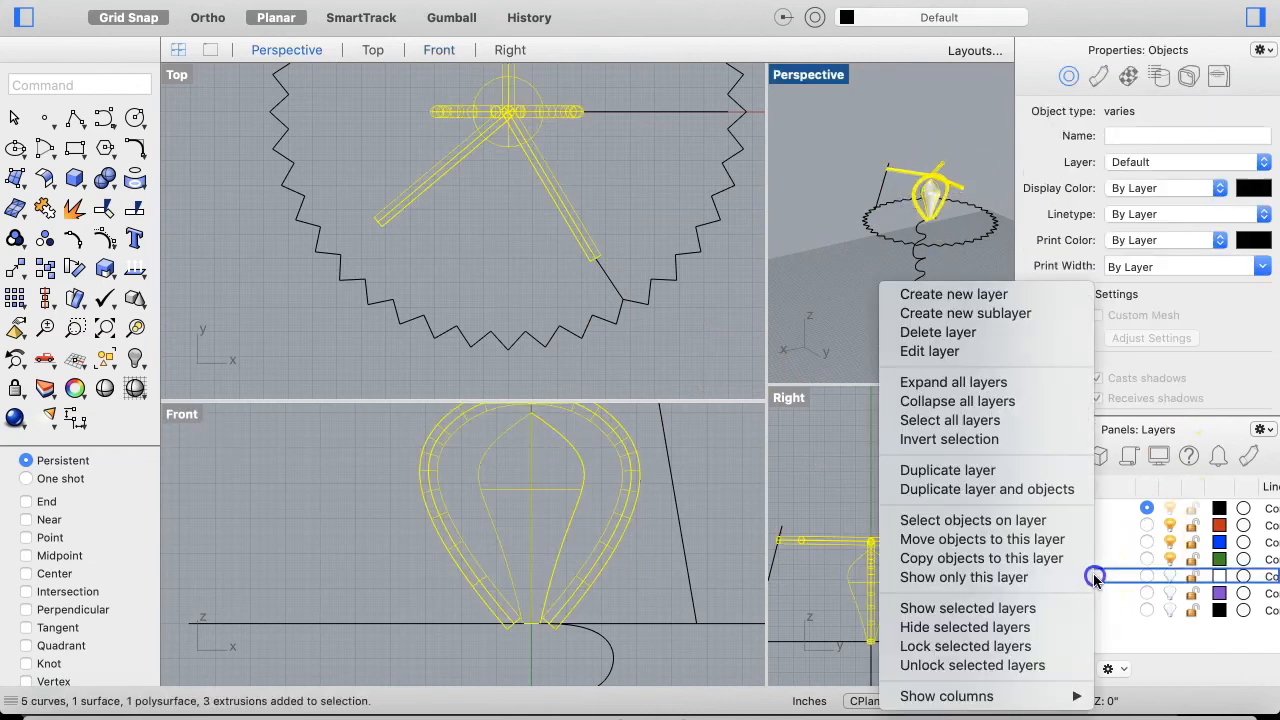
{"action": "left_click", "coordinate": [940, 545]}
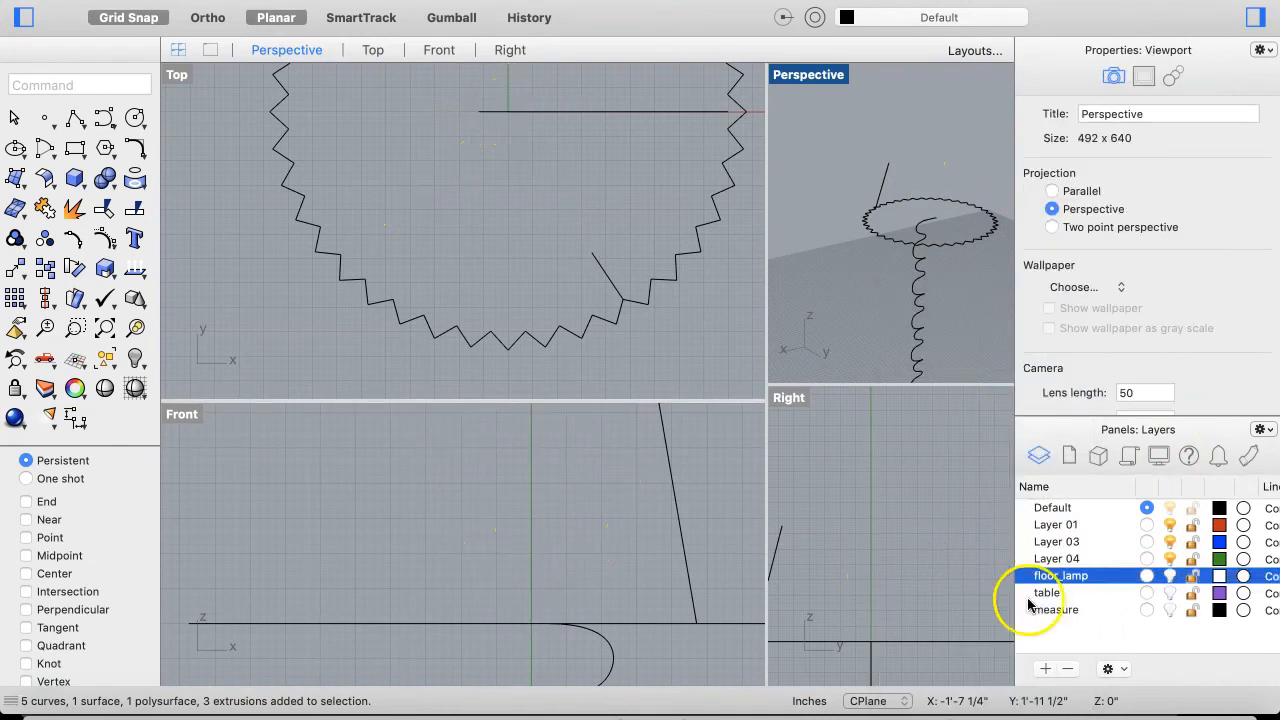
Move the four remaining construction curves of the lamp to a new layer named contstruction_curves
{"action": "scroll", "coordinate": [610, 258], "scroll_direction": "down", "scroll_amount": 5}
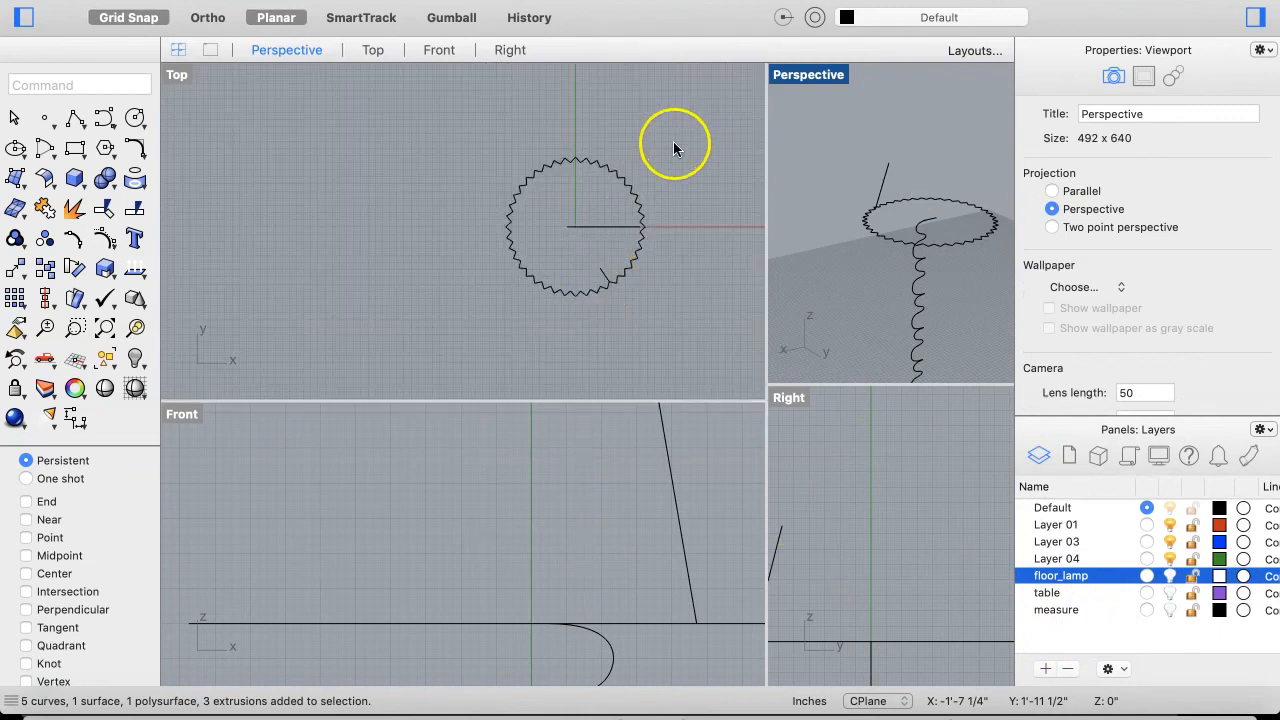
{"action": "scroll", "coordinate": [543, 571], "scroll_direction": "down", "scroll_amount": 10}
{"action": "right_click_drag", "start_coordinate": [538, 573], "coordinate": [538, 436]}
{"action": "scroll", "coordinate": [538, 574], "scroll_direction": "down", "scroll_amount": 5}
{"action": "right_click_drag", "start_coordinate": [543, 618], "coordinate": [534, 591]}
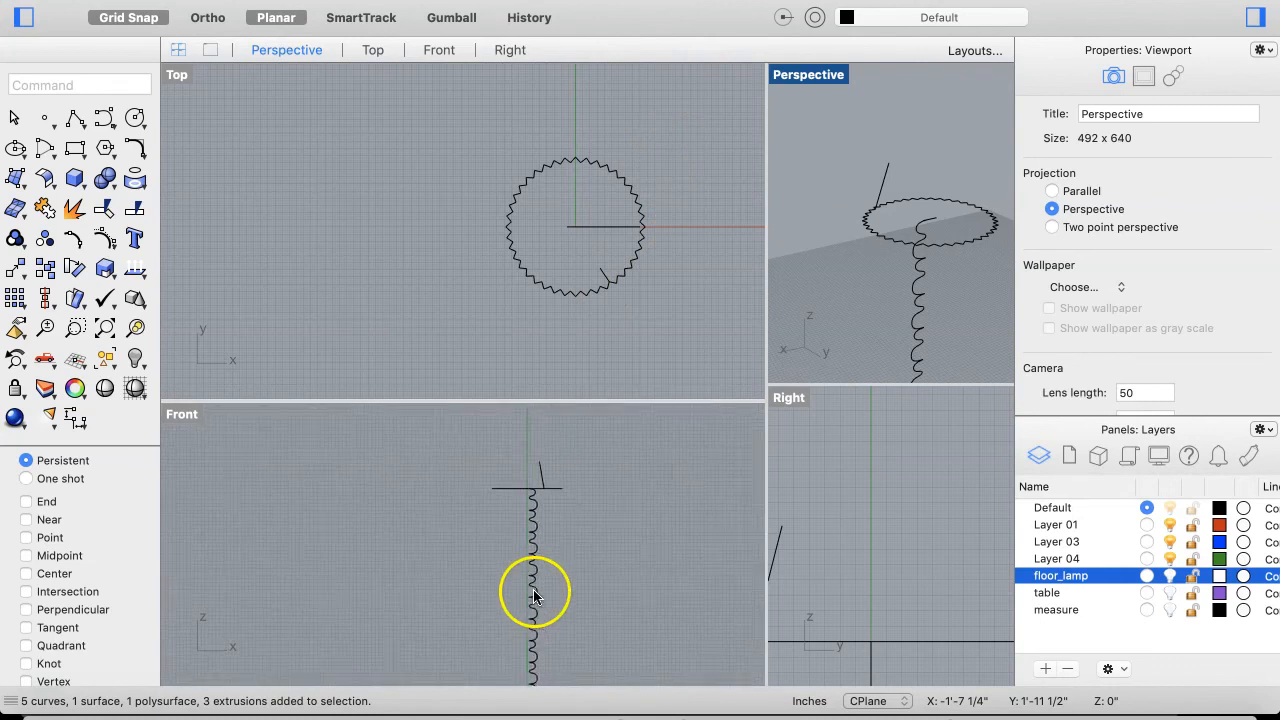
{"action": "scroll", "coordinate": [523, 608], "scroll_direction": "down", "scroll_amount": 5}
{"action": "left_click_drag", "start_coordinate": [610, 500], "coordinate": [451, 662]}
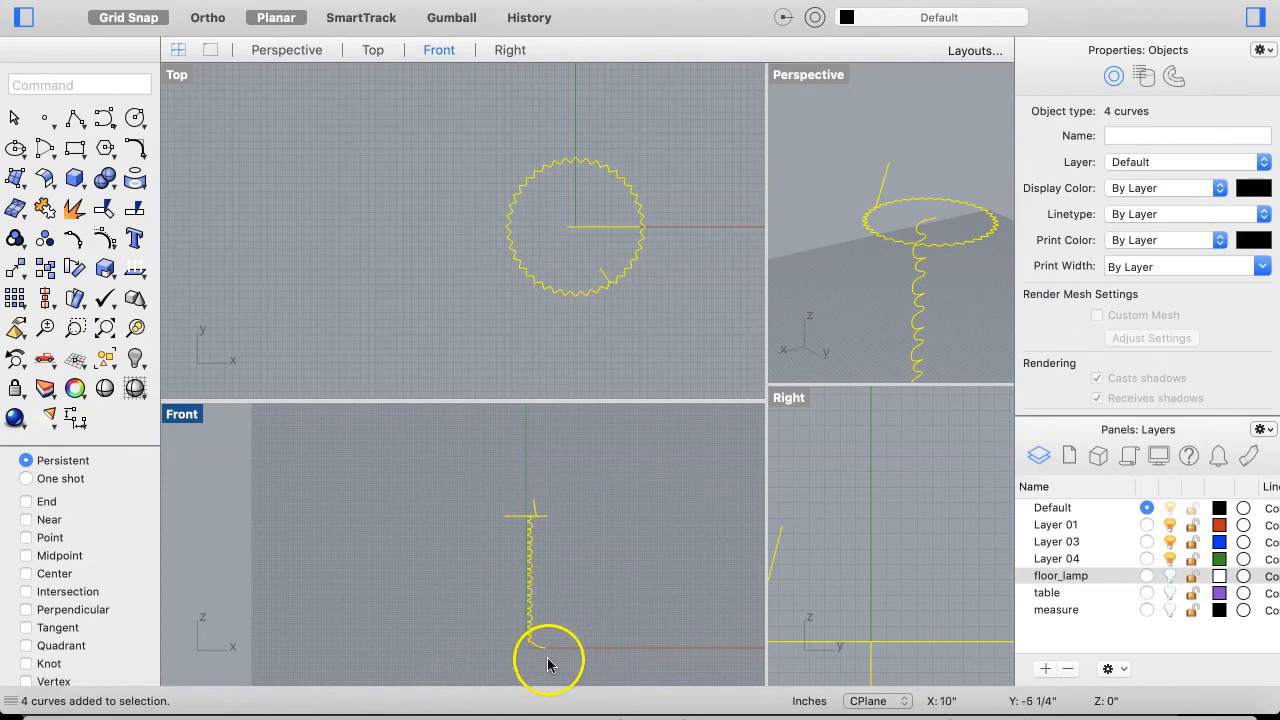
{"action": "left_click", "coordinate": [1043, 669]}
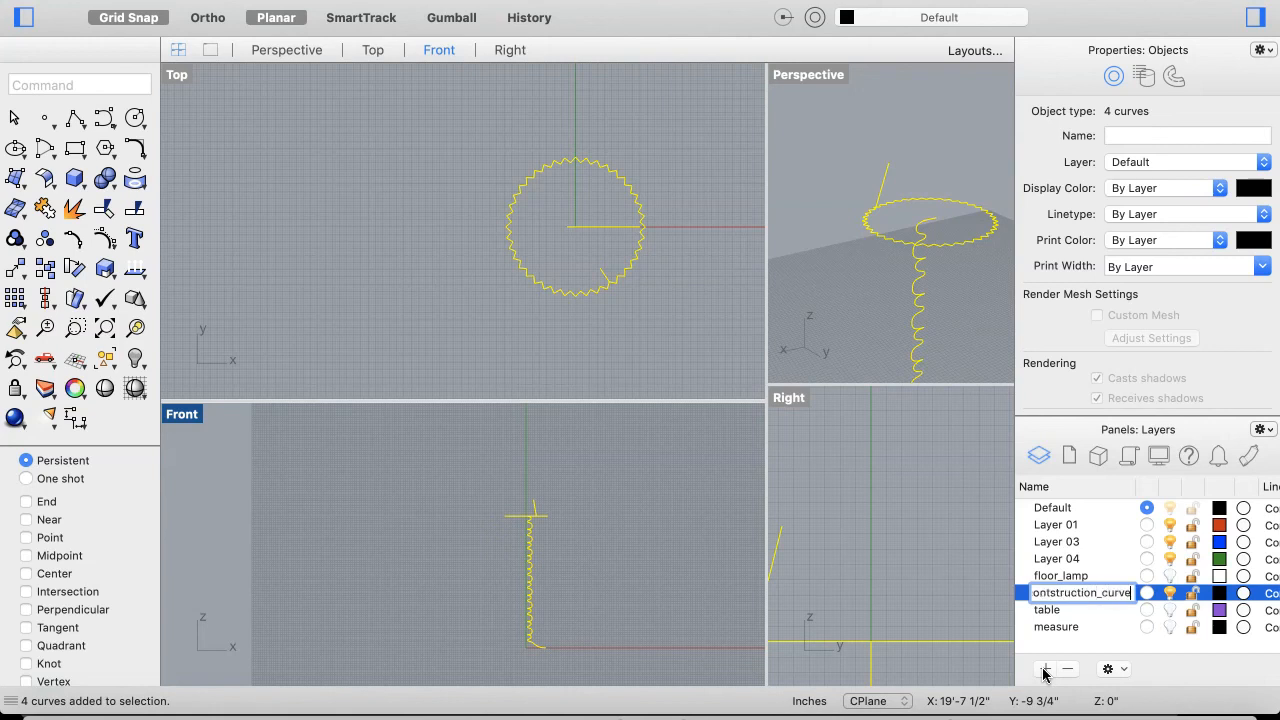
{"action": "left_click", "coordinate": [1215, 673]}
{"action": "left_click", "coordinate": [869, 323]}
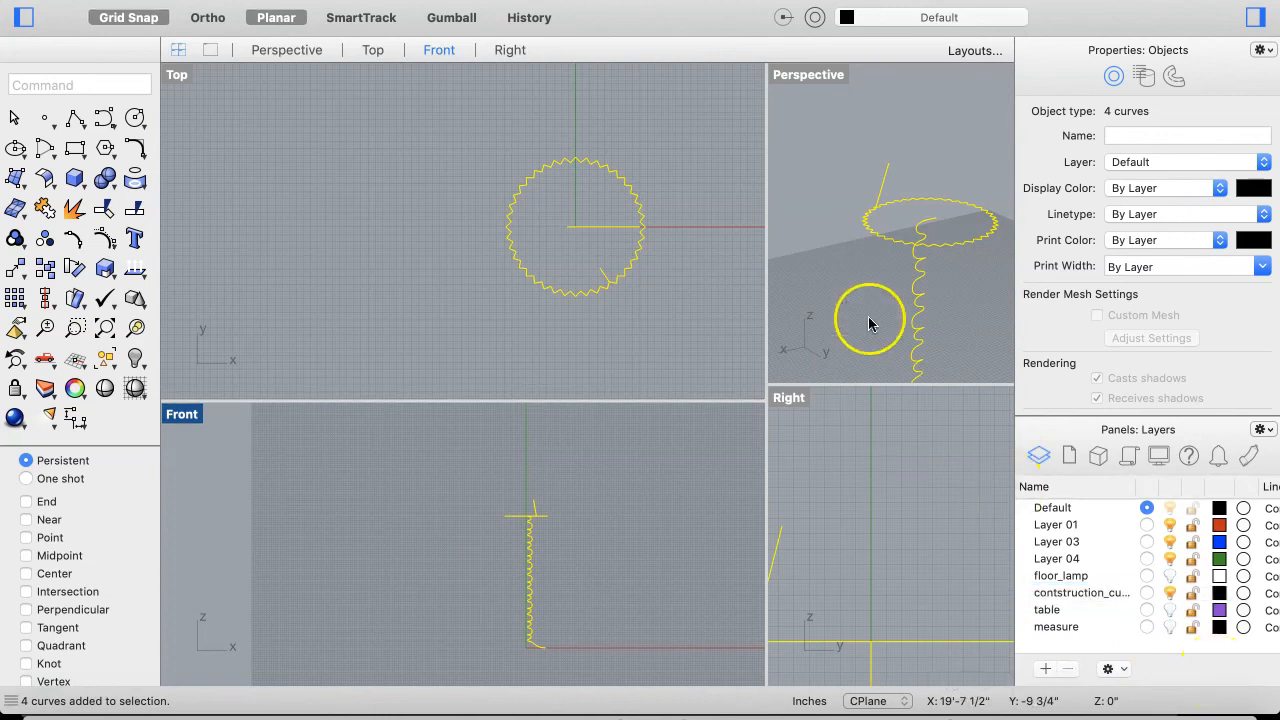
{"action": "right_click", "coordinate": [1068, 596]}
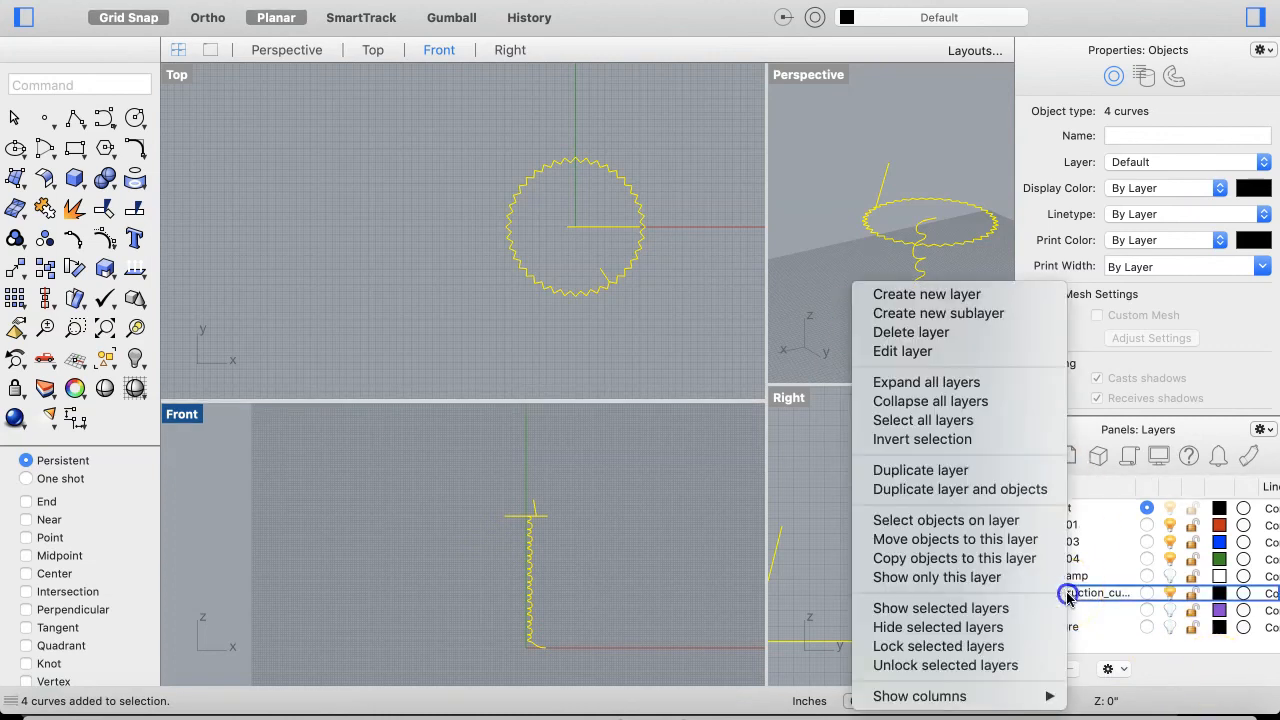
{"action": "left_click", "coordinate": [917, 539]}
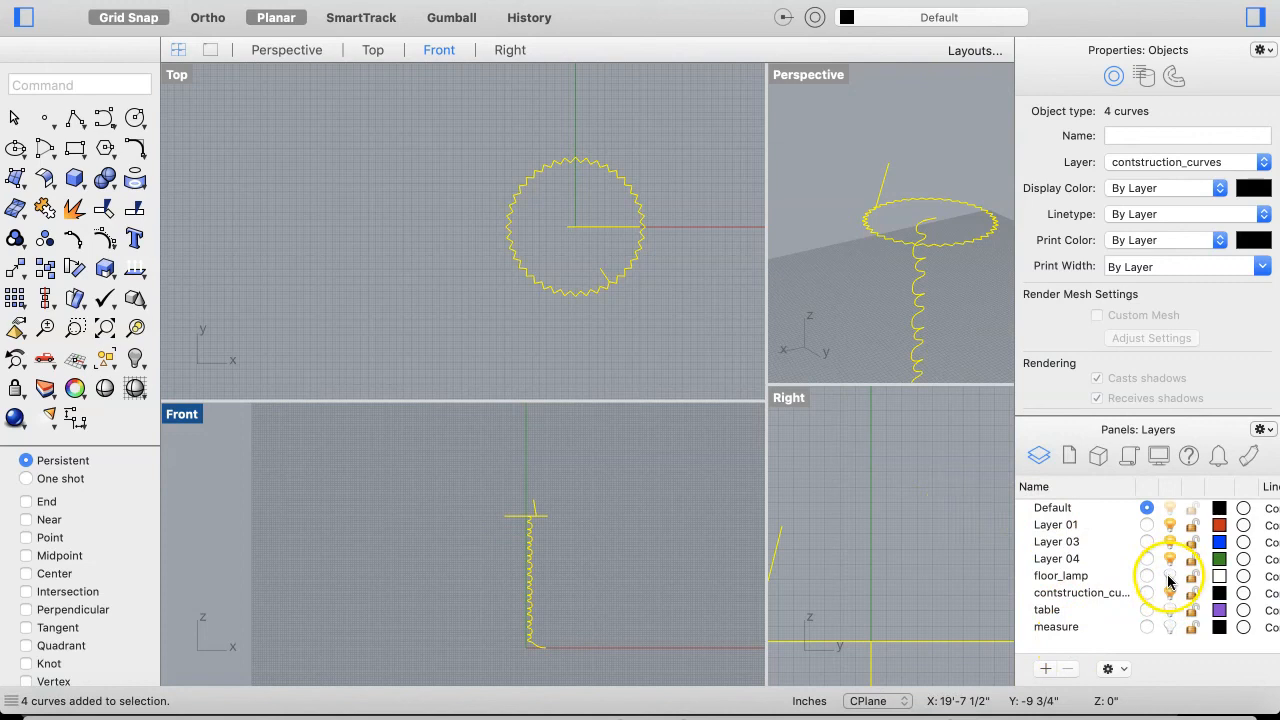
Turn on the floor_lamp and table layers and move the whole lamp with its construction curves clear of the table, to its left in Front view
{"action": "left_click", "coordinate": [1169, 576]}
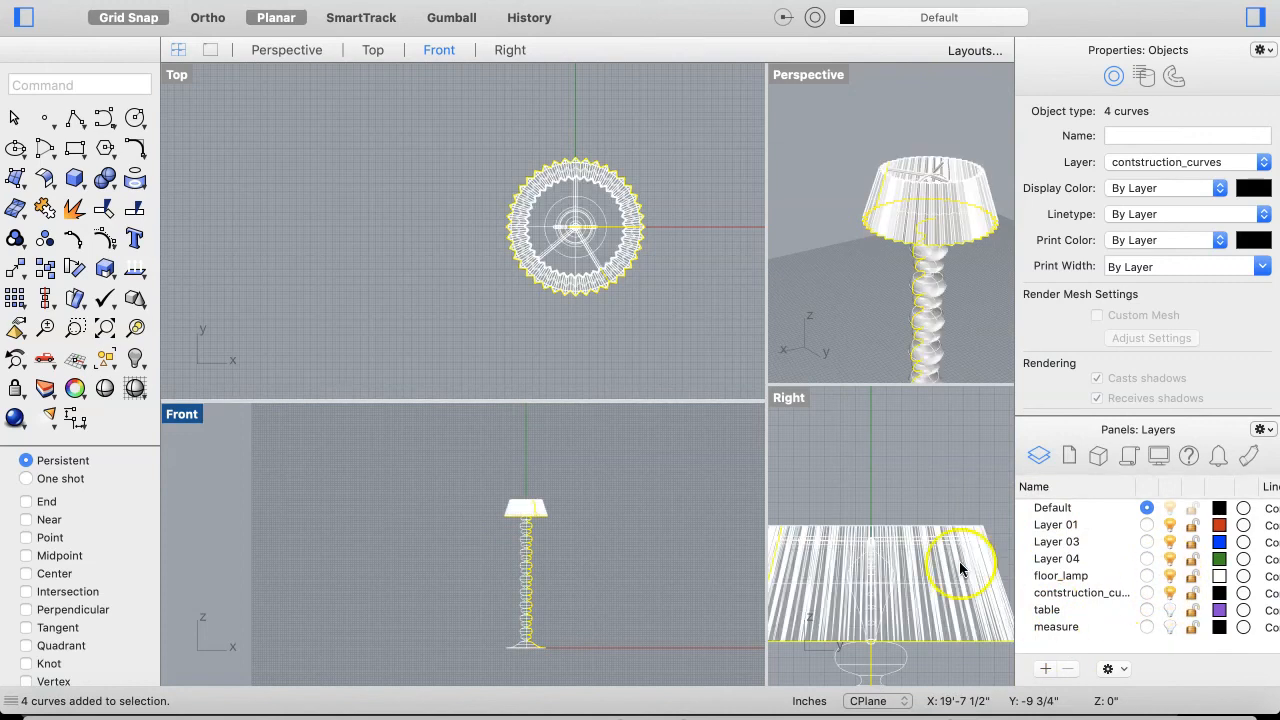
{"action": "left_click", "coordinate": [1169, 610]}
{"action": "left_click", "coordinate": [527, 591]}
{"action": "left_click_drag", "start_coordinate": [516, 593], "coordinate": [446, 588]}
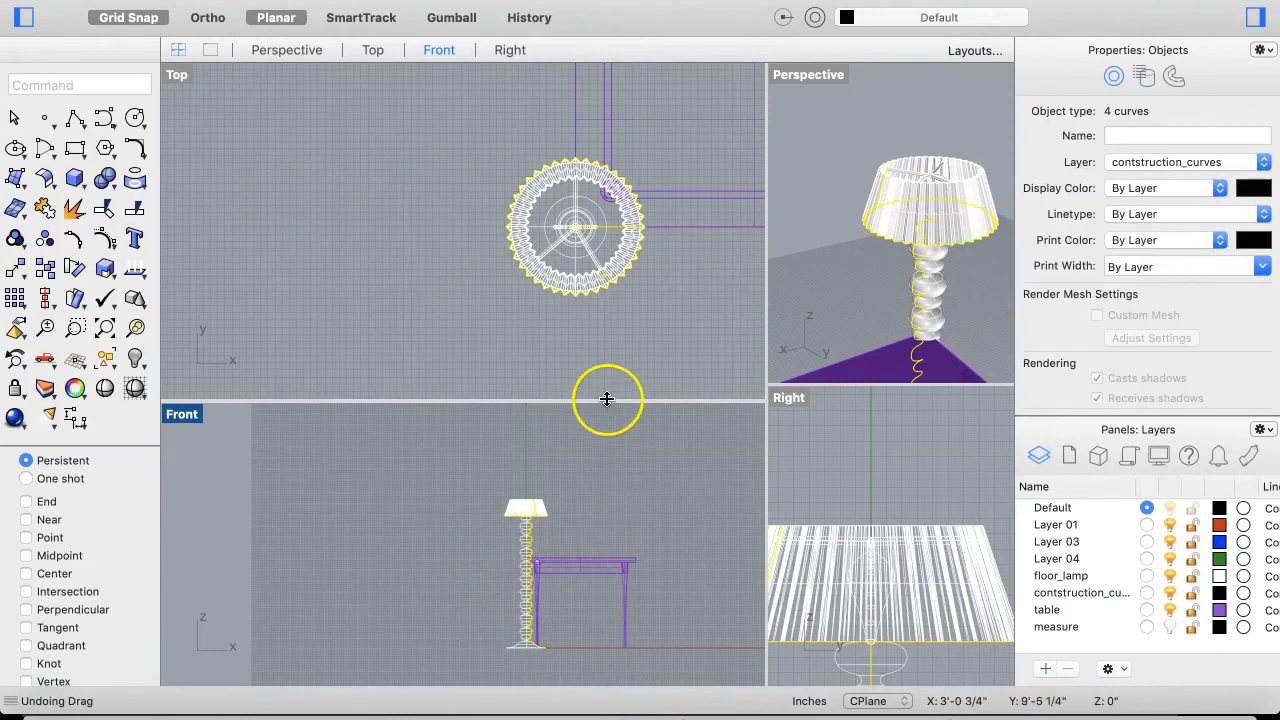
{"action": "left_click_drag", "start_coordinate": [576, 454], "coordinate": [468, 545]}
{"action": "left_click", "coordinate": [700, 525]}
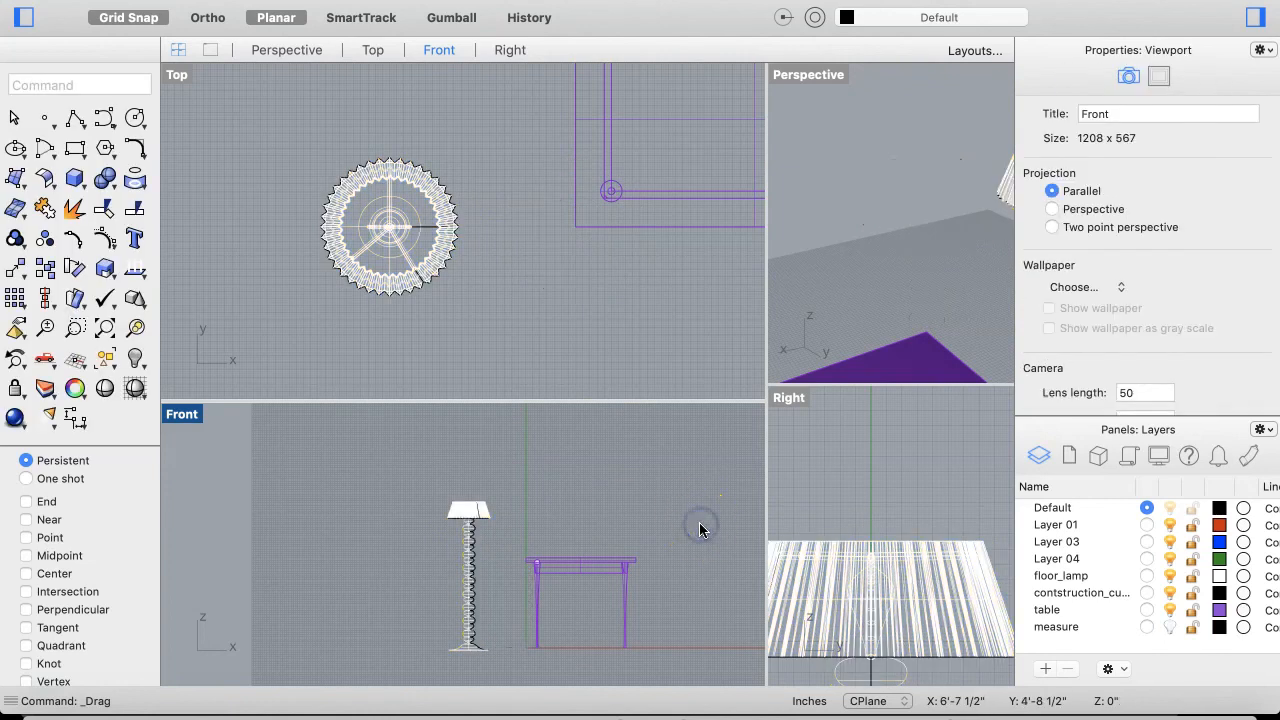
{"action": "scroll", "coordinate": [639, 619], "scroll_direction": "down", "scroll_amount": 2}
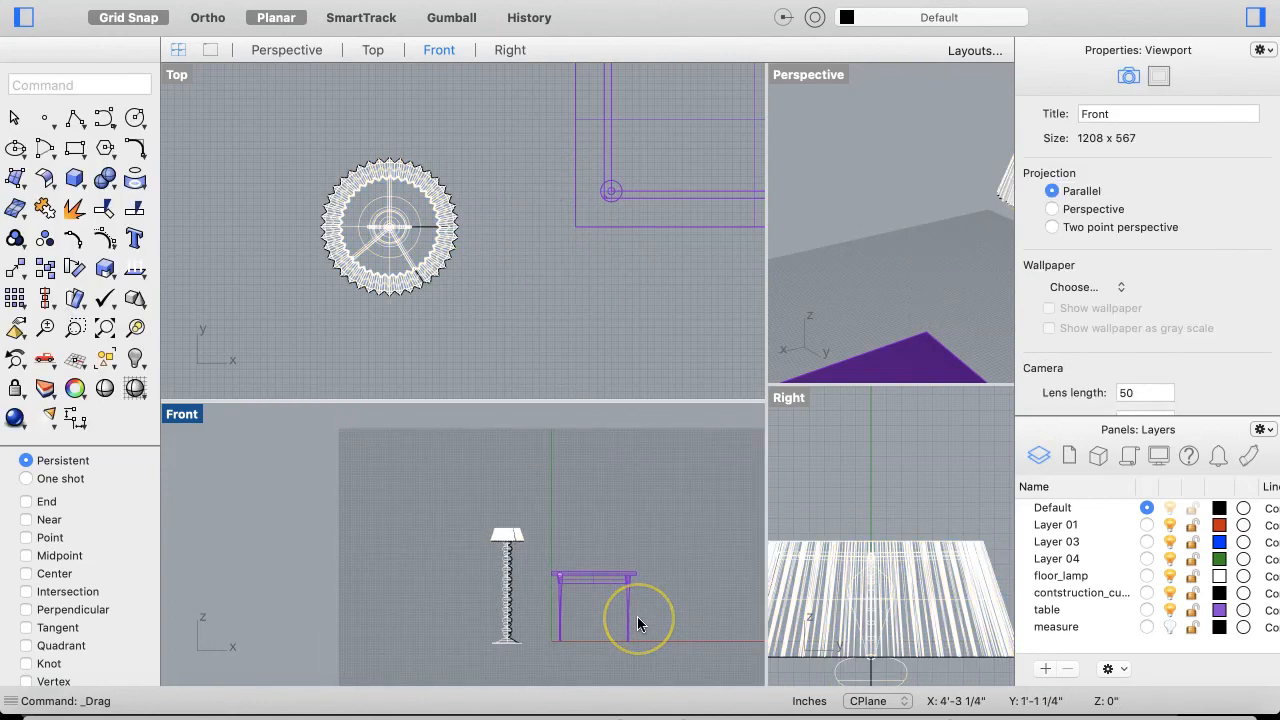